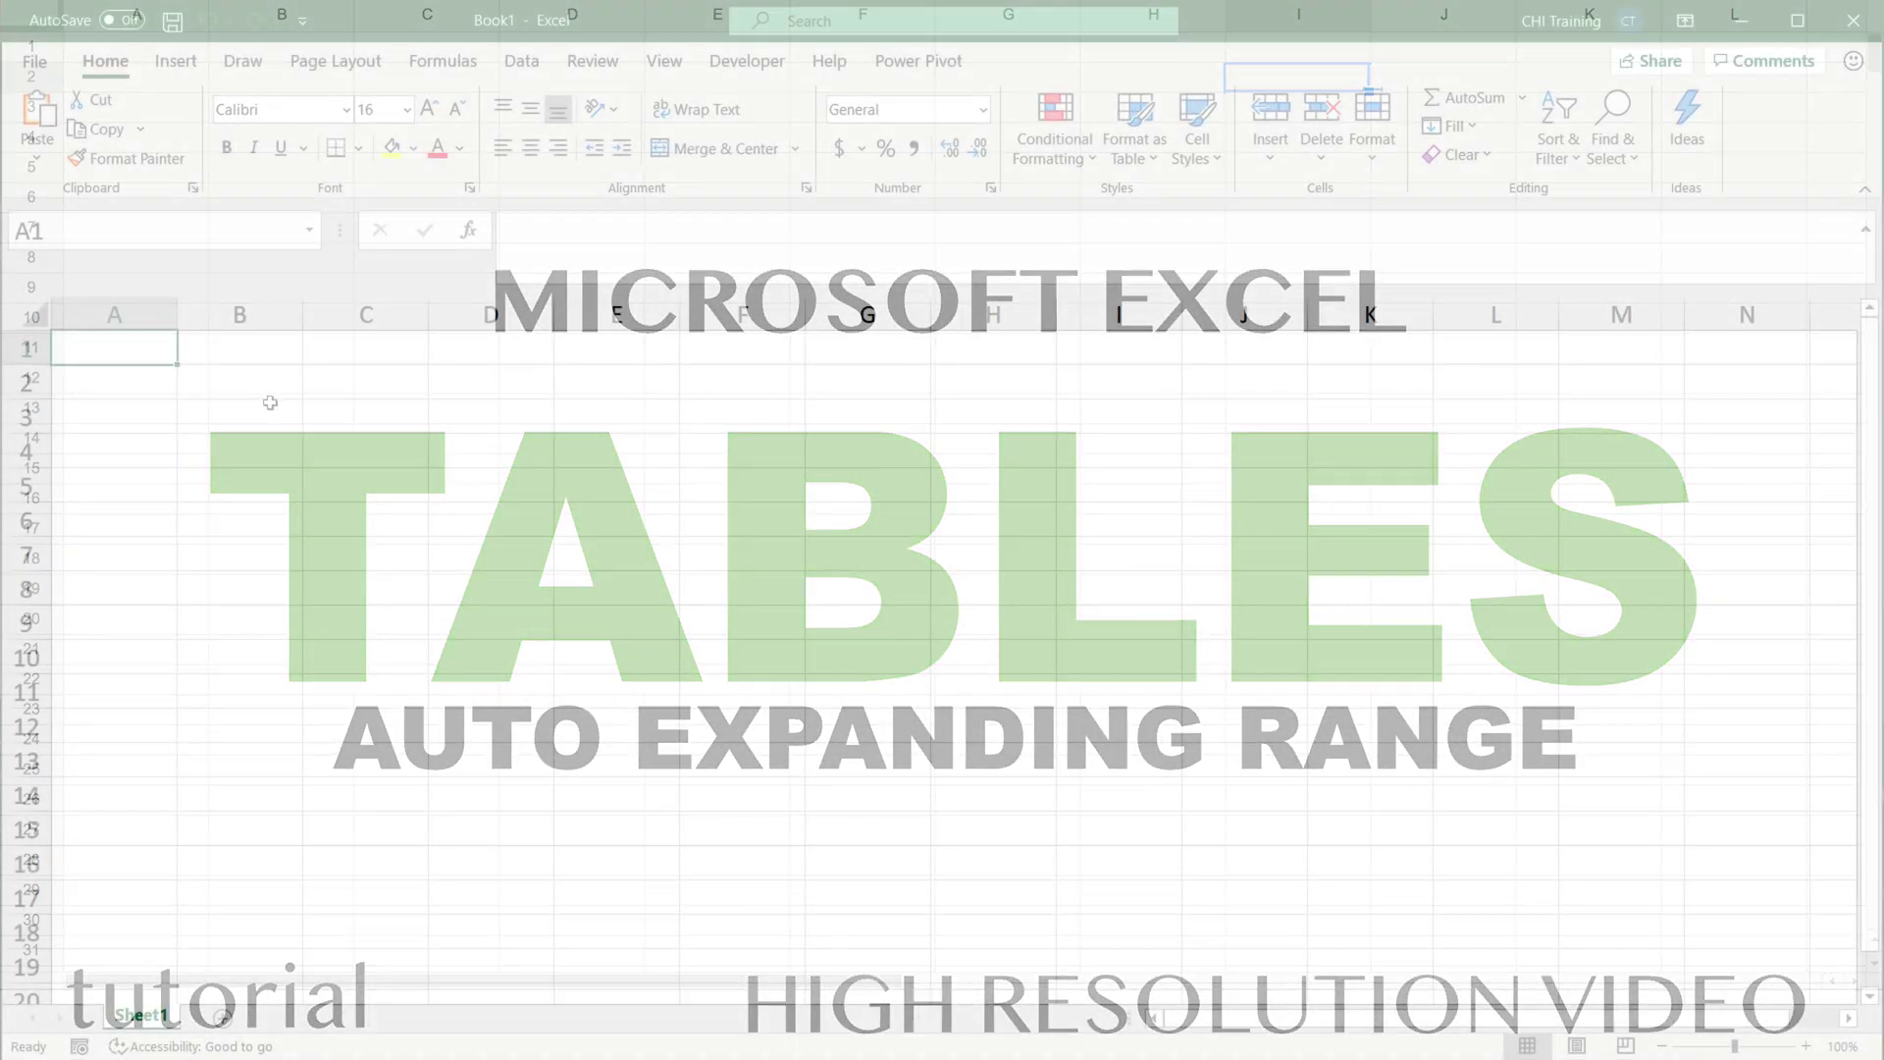
# Enter a bold 'Amount' header in A1, correcting the 'Amnount' typo.
pyautogui.scroll(5, 270, 402)
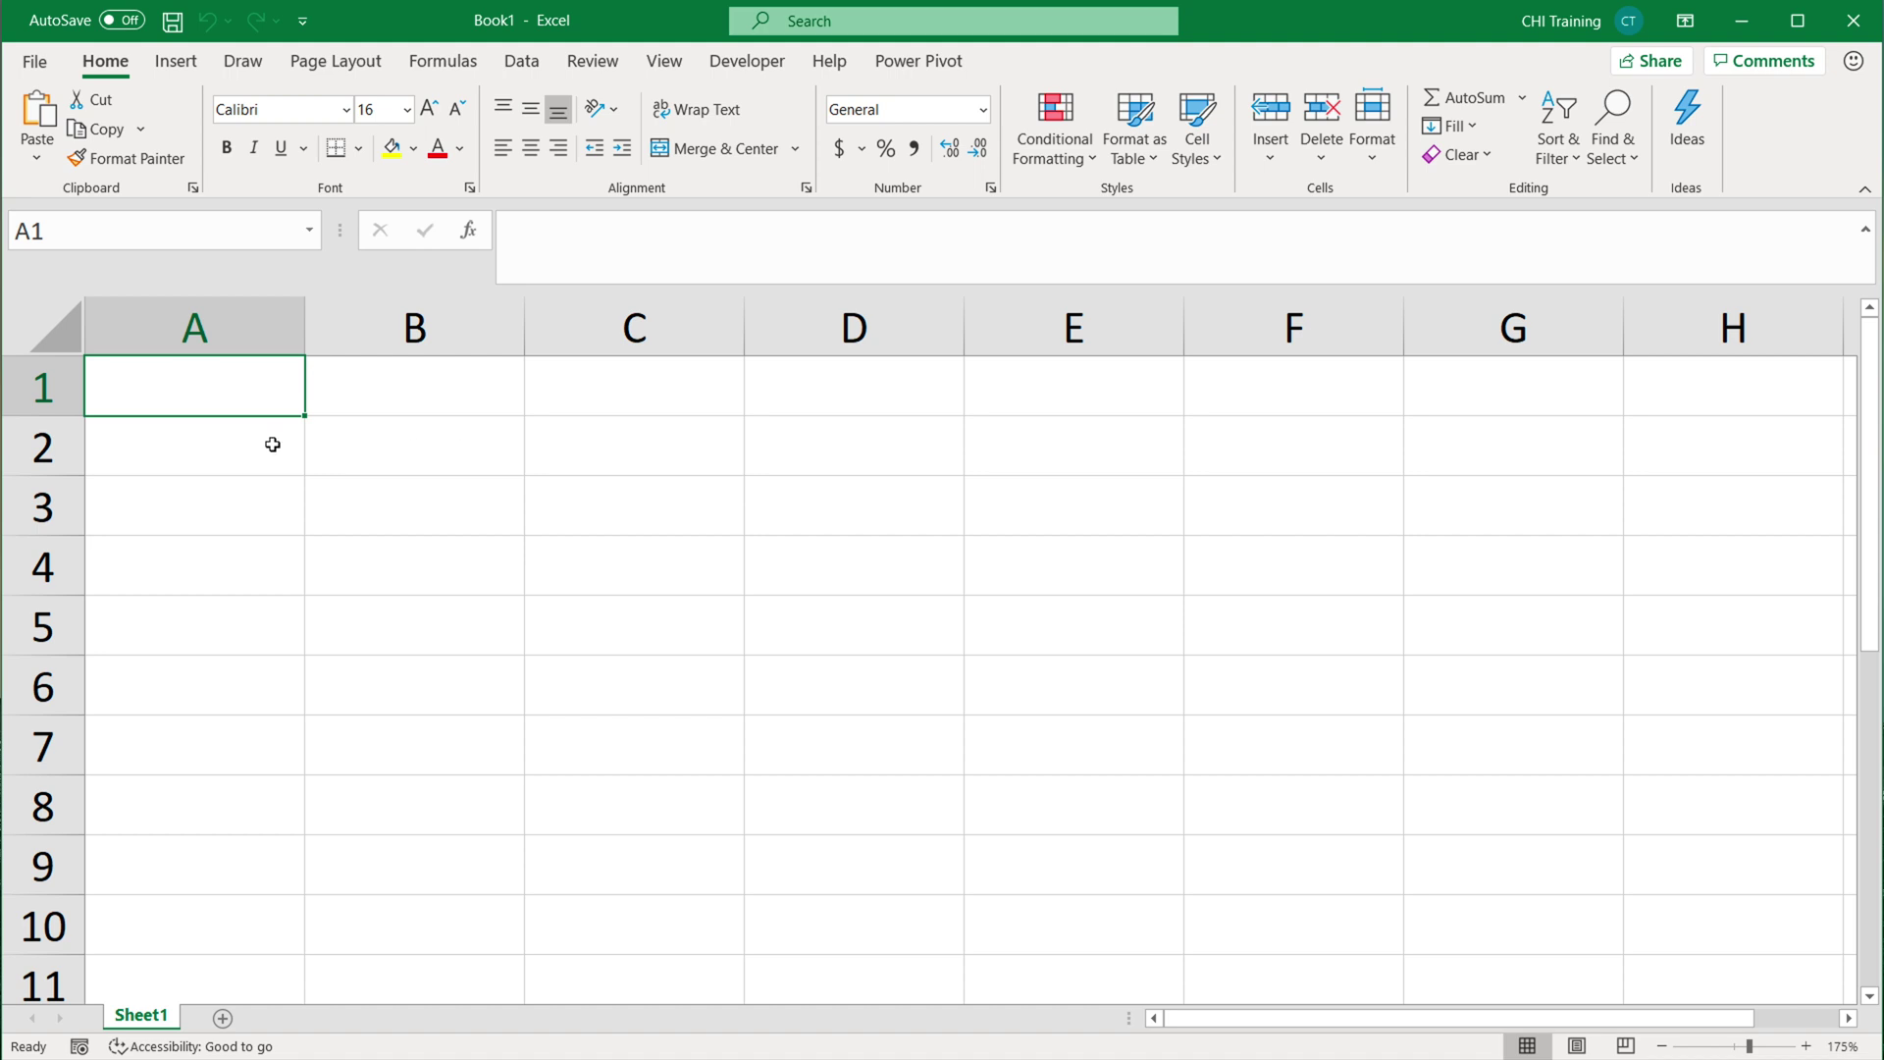
pyautogui.write('Amnount')
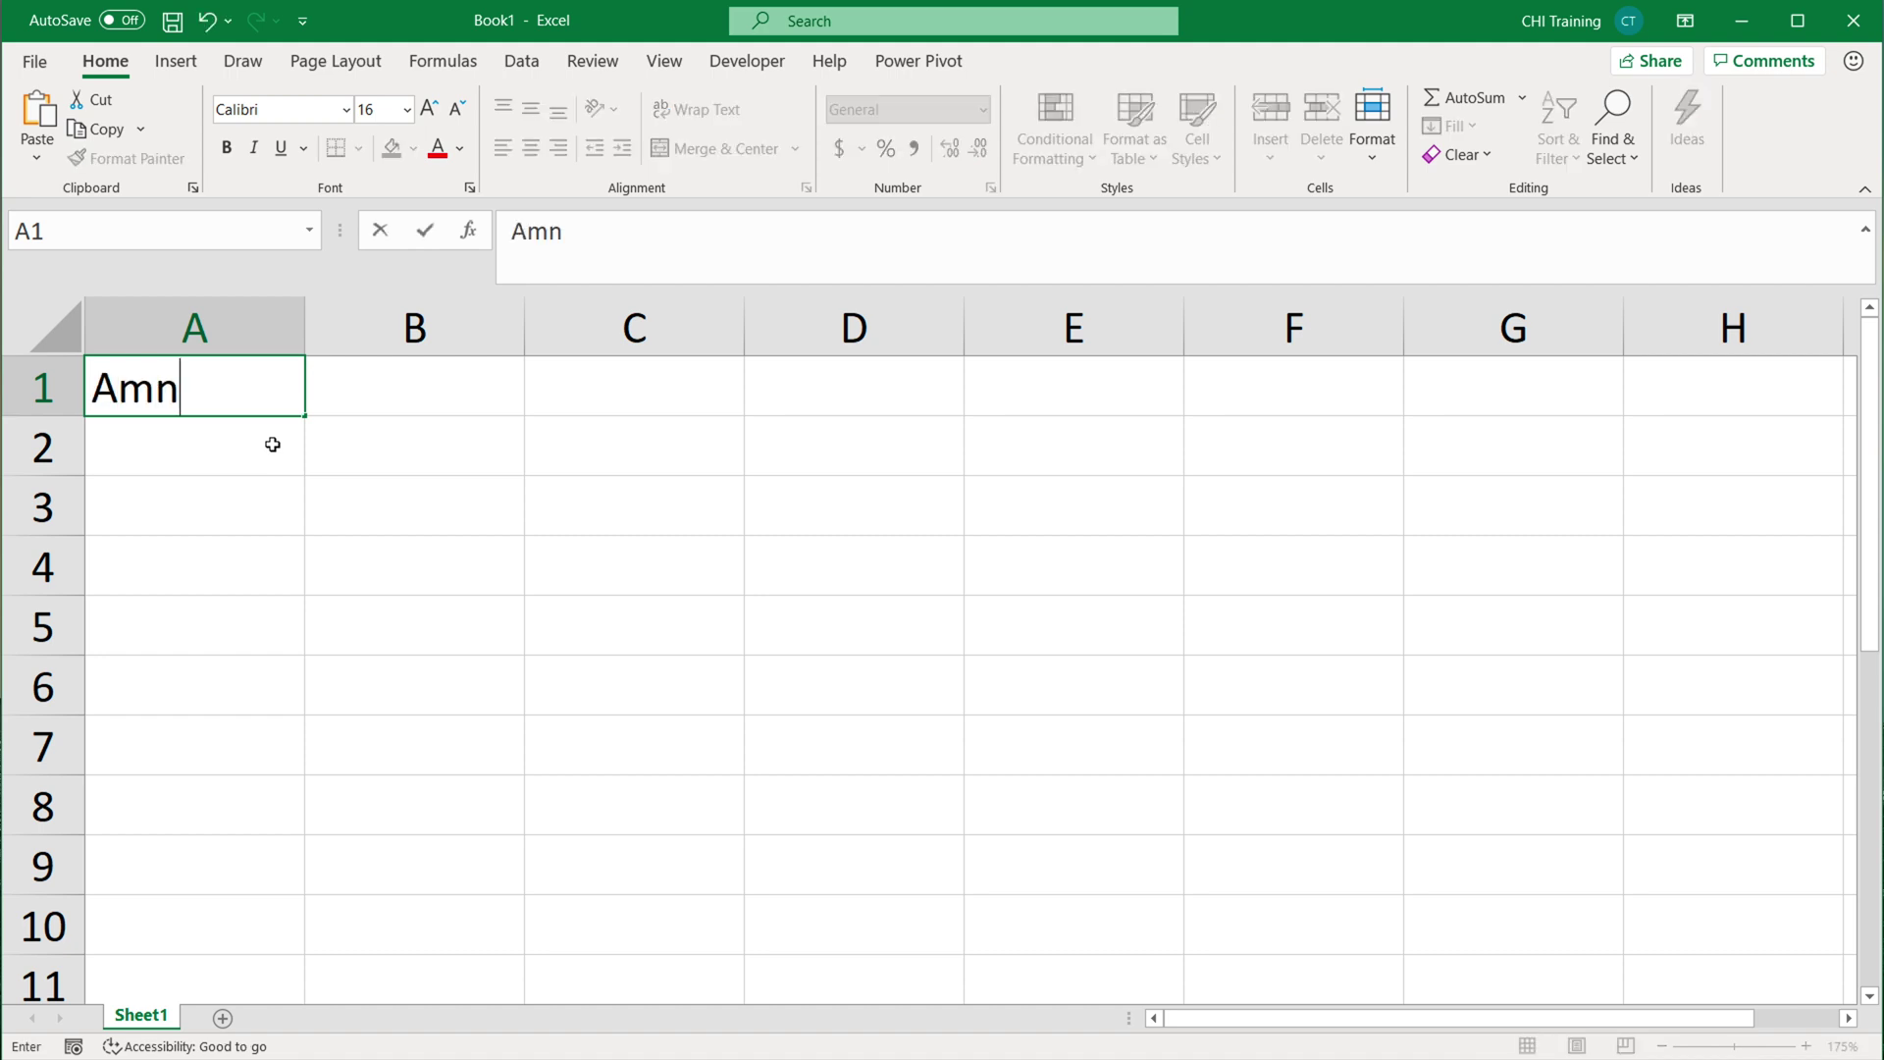
pyautogui.click(179, 389)
pyautogui.press('BackSpace')
pyautogui.press('Return')
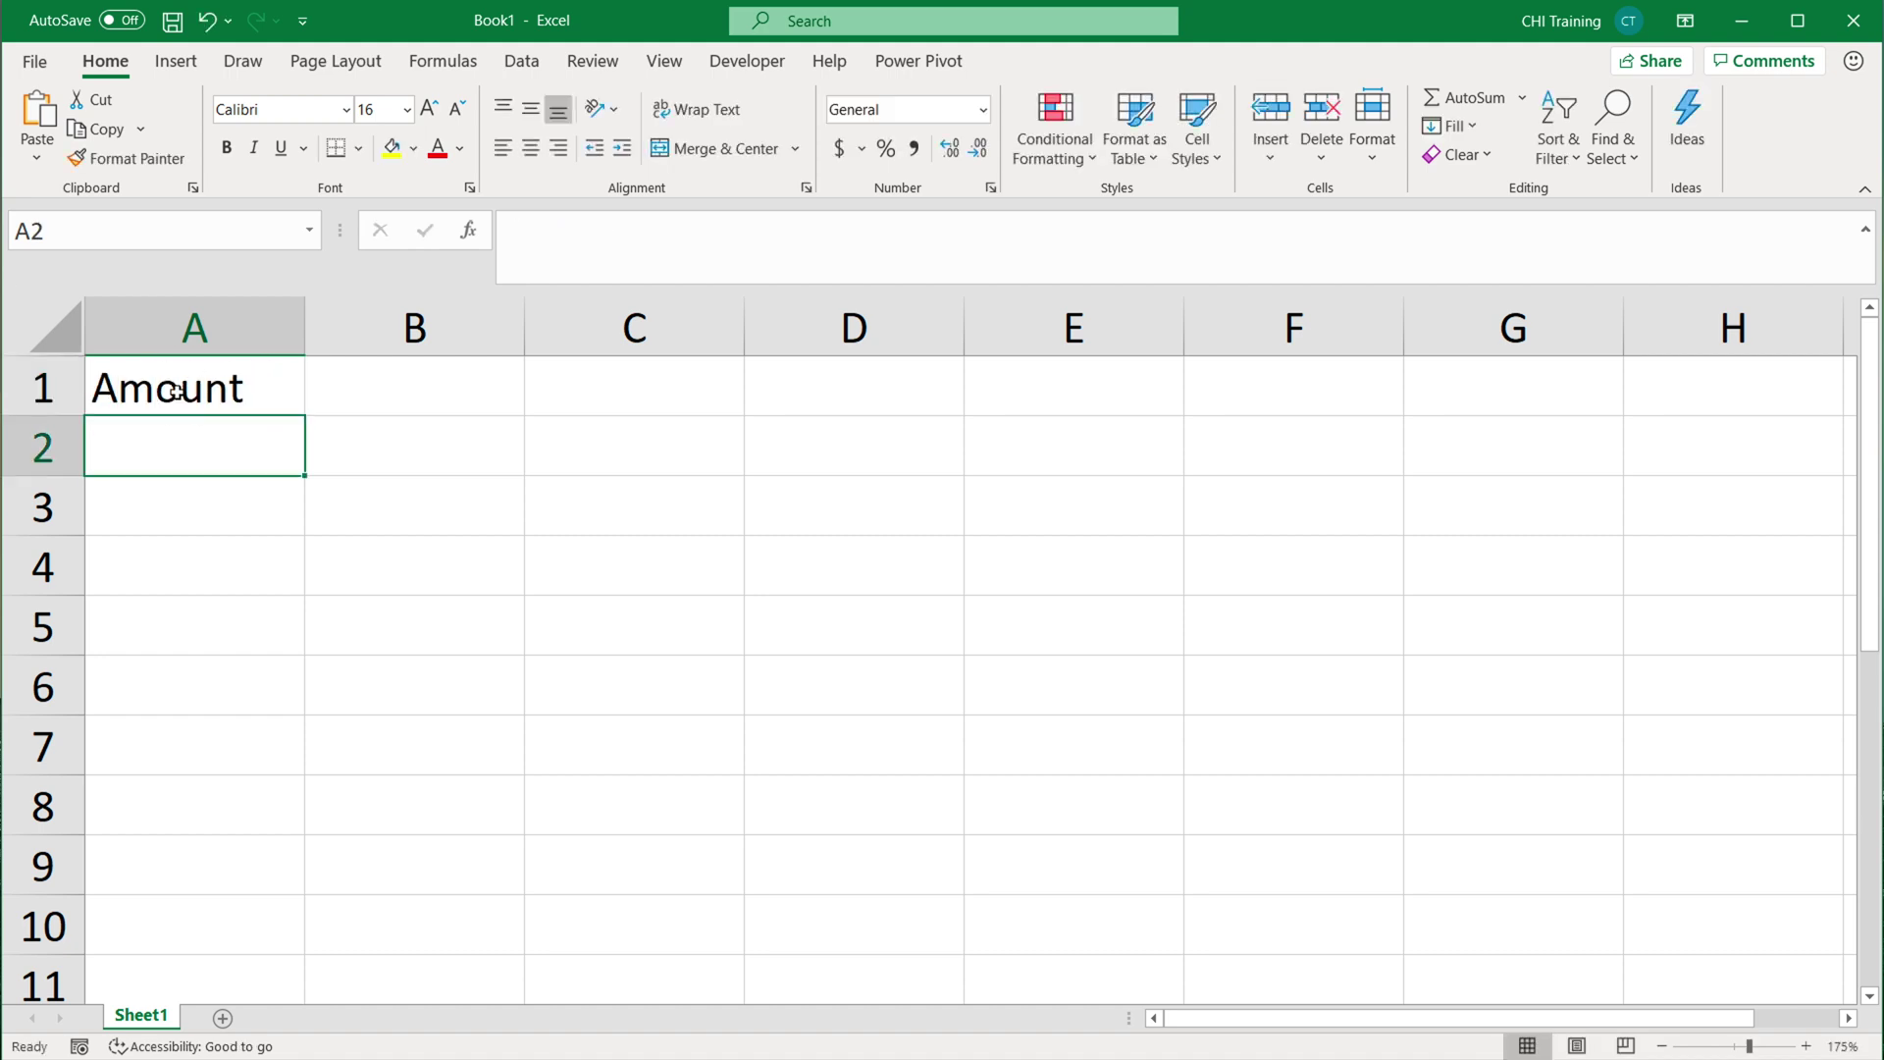
pyautogui.click(272, 392)
pyautogui.hotkey('ctrl', 'b')
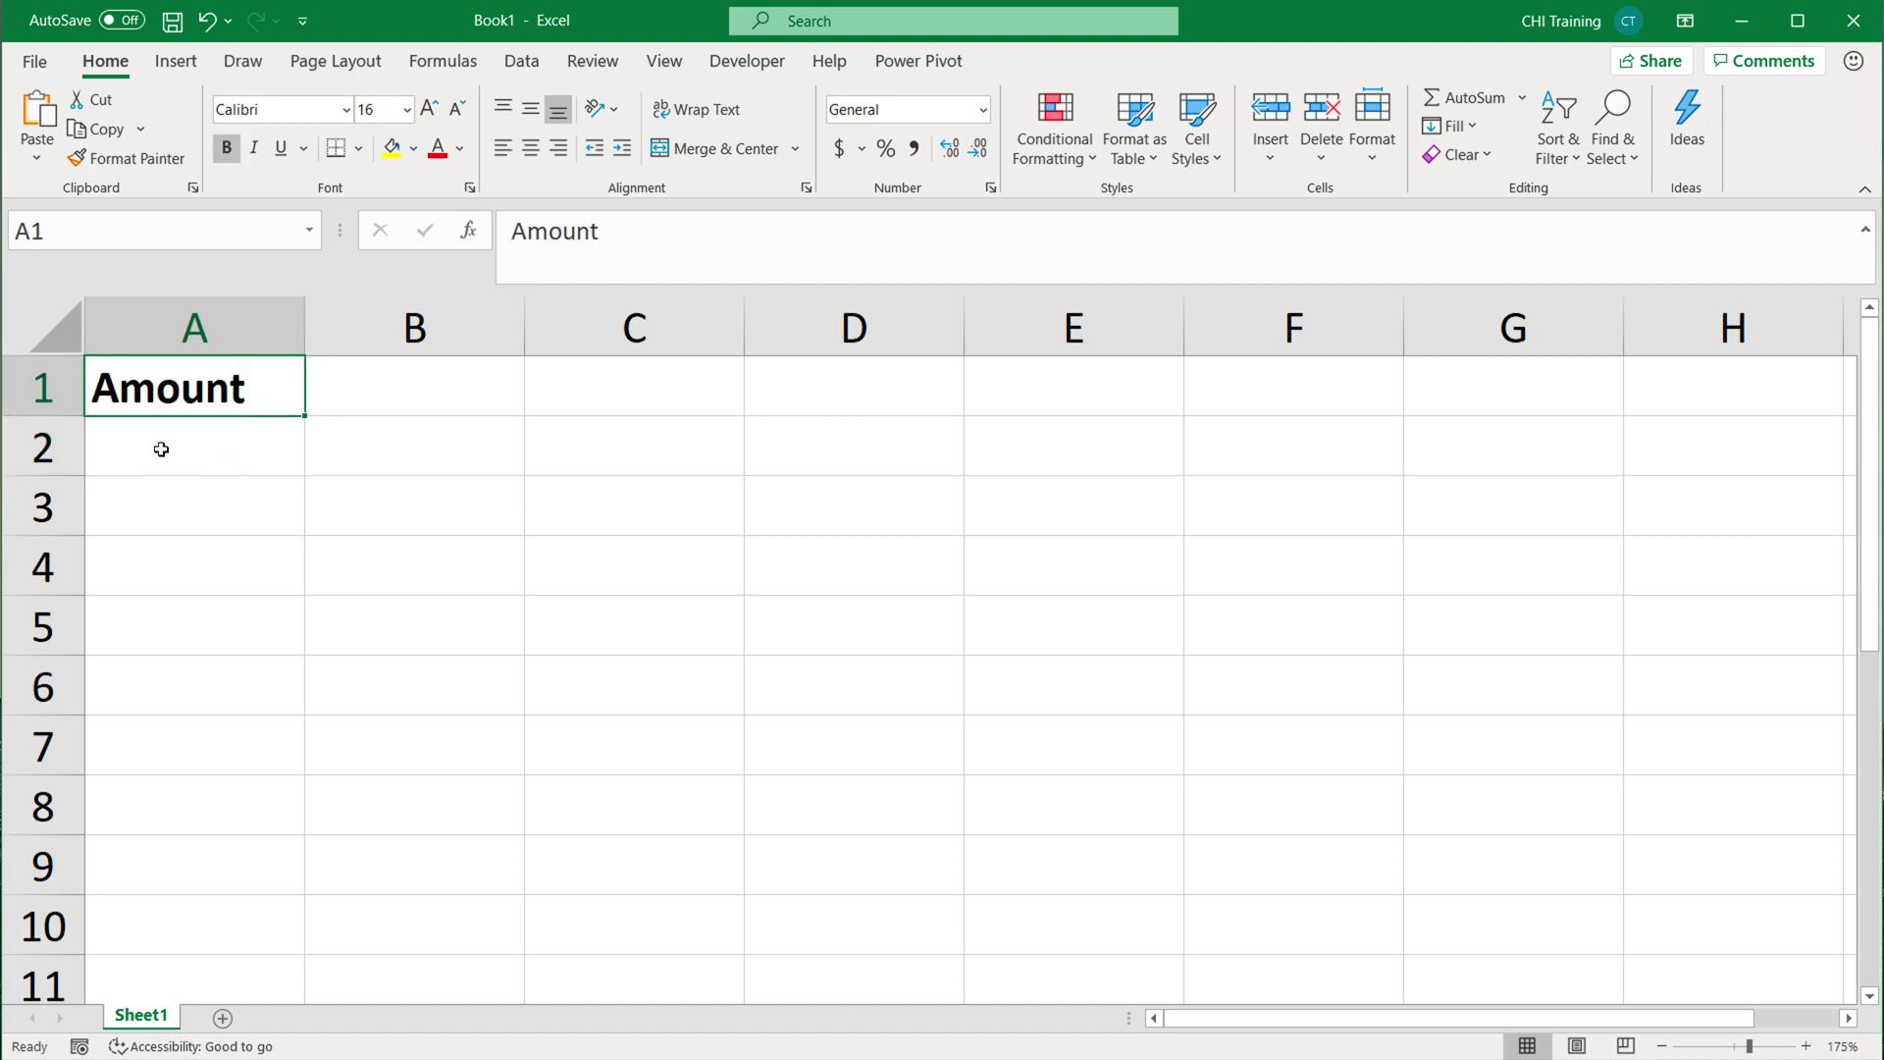
# Enter 50, 20 and 30 in A2:A4 and select those amounts.
pyautogui.click(163, 435)
pyautogui.write('50')
pyautogui.press('Return')
pyautogui.write('20')
pyautogui.press('Return')
pyautogui.write('30')
pyautogui.press('Return')
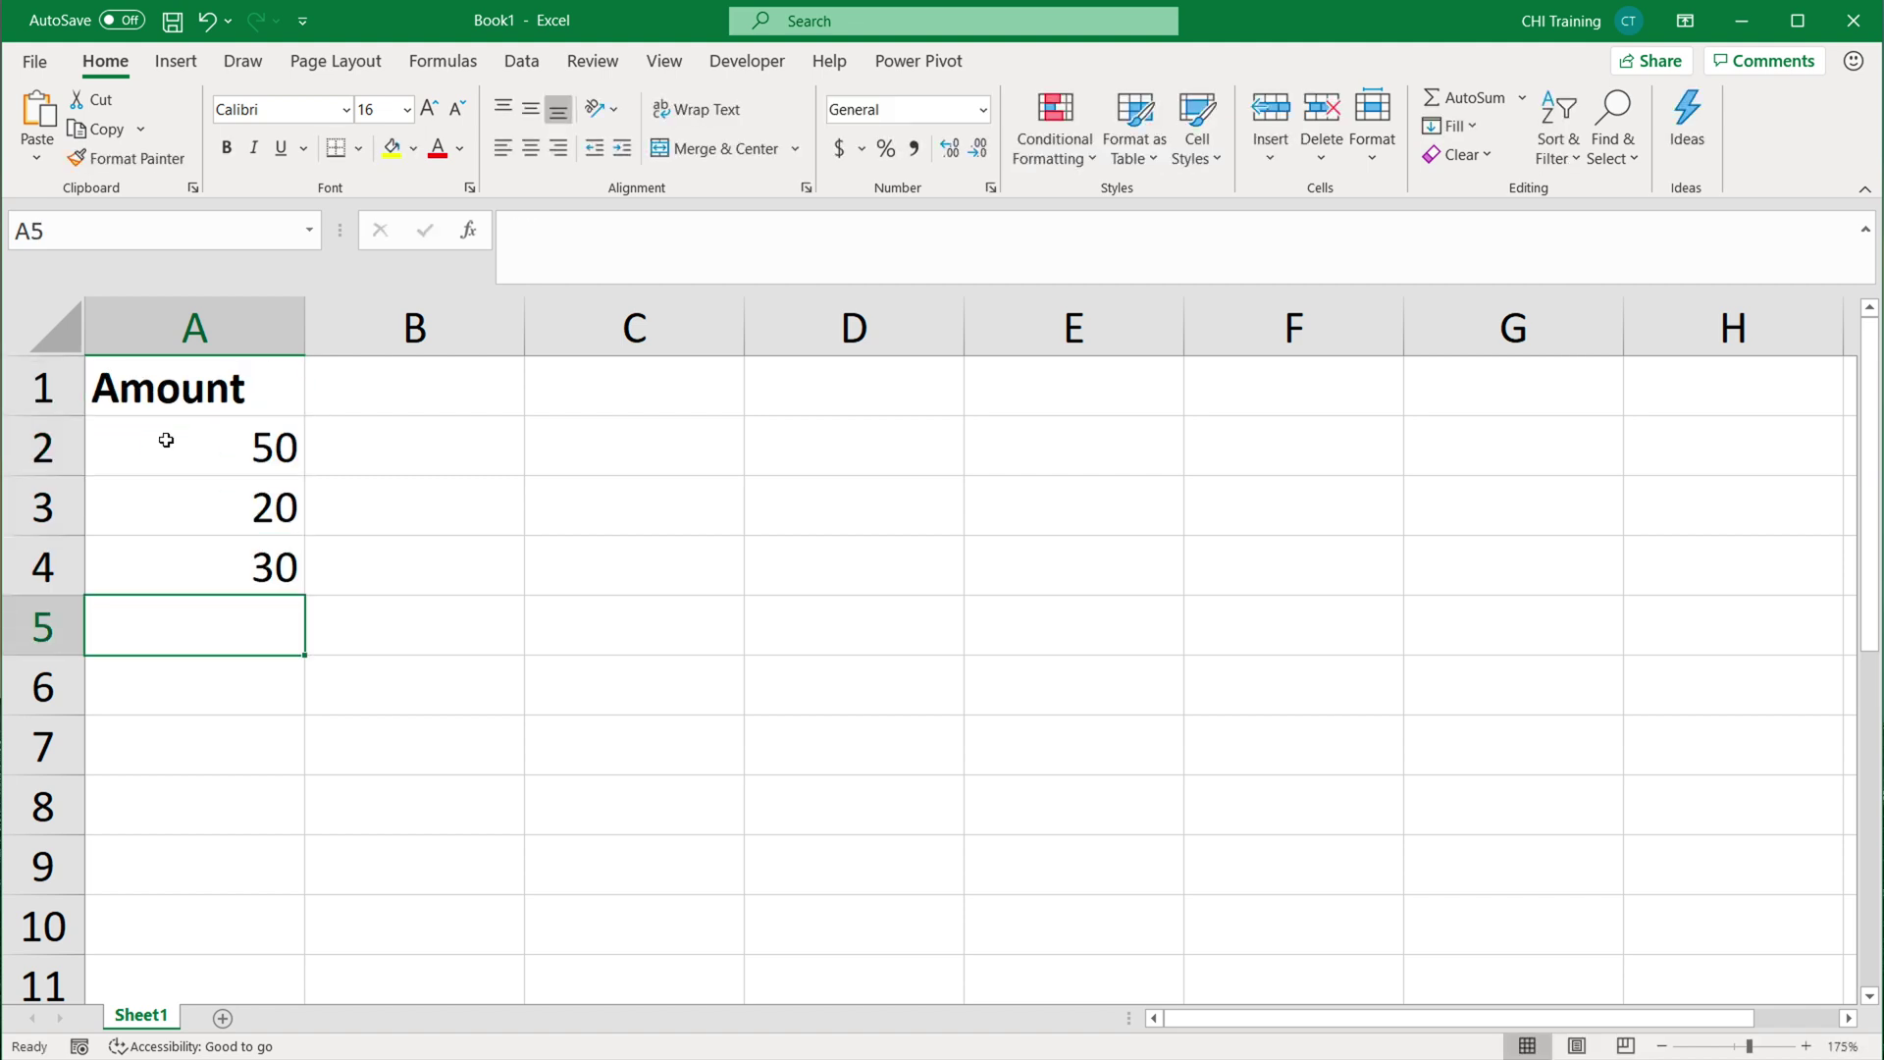
pyautogui.moveTo(173, 458); pyautogui.dragTo(196, 541)
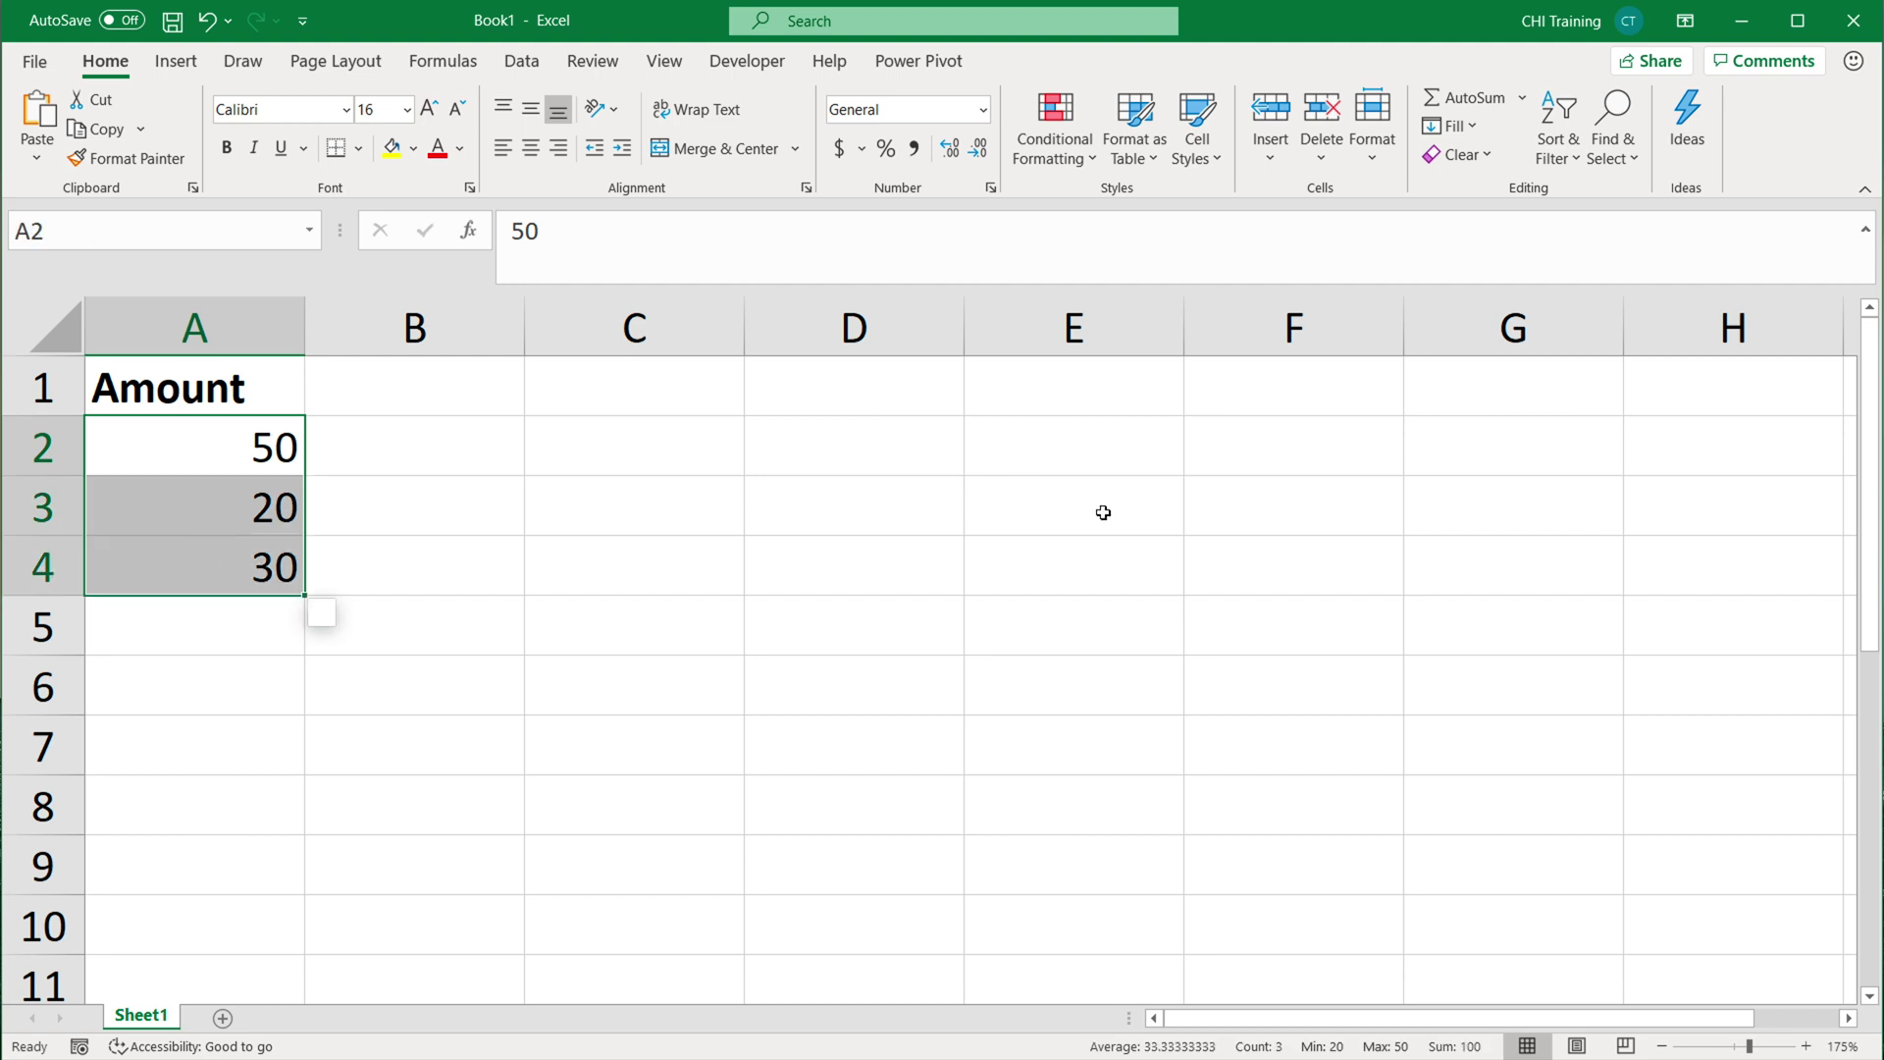
# Add a 'Summary' heading and a Total row computing =SUM(A2:A4).
pyautogui.click(1093, 391)
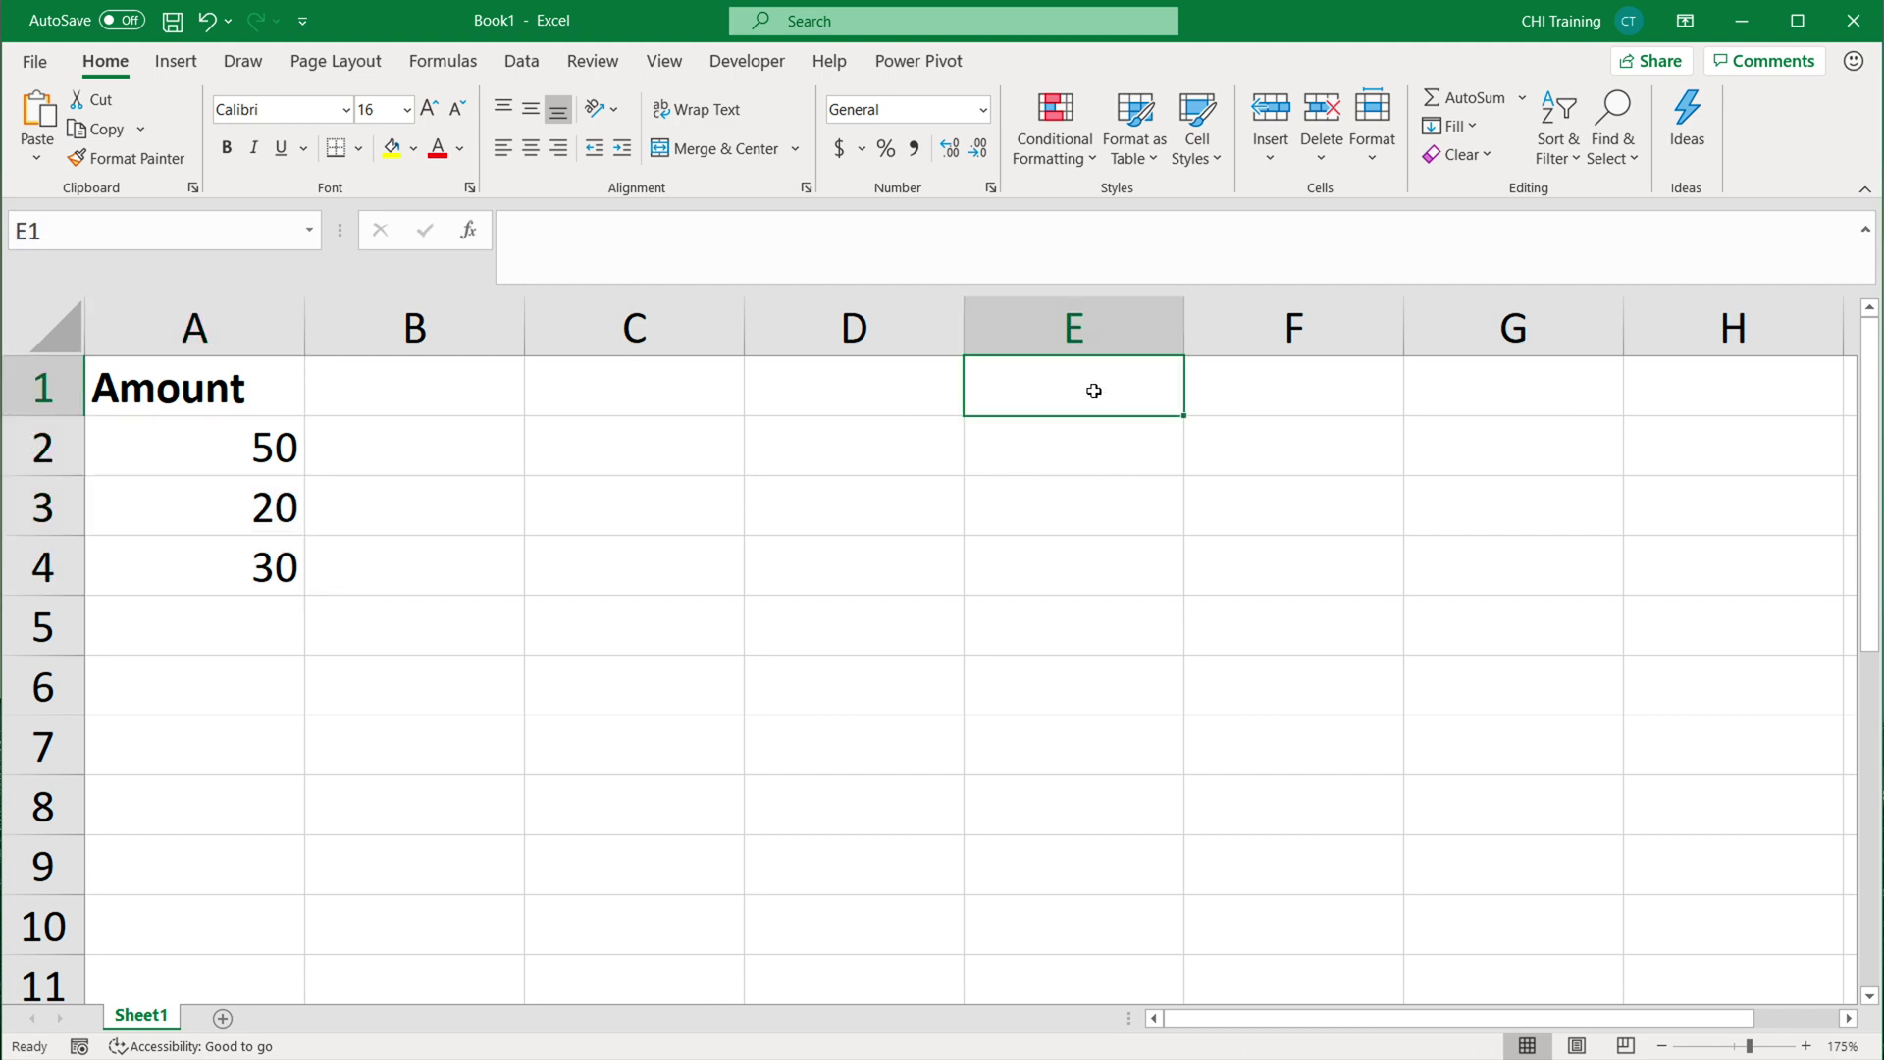
pyautogui.write('Summary')
pyautogui.press('Return')
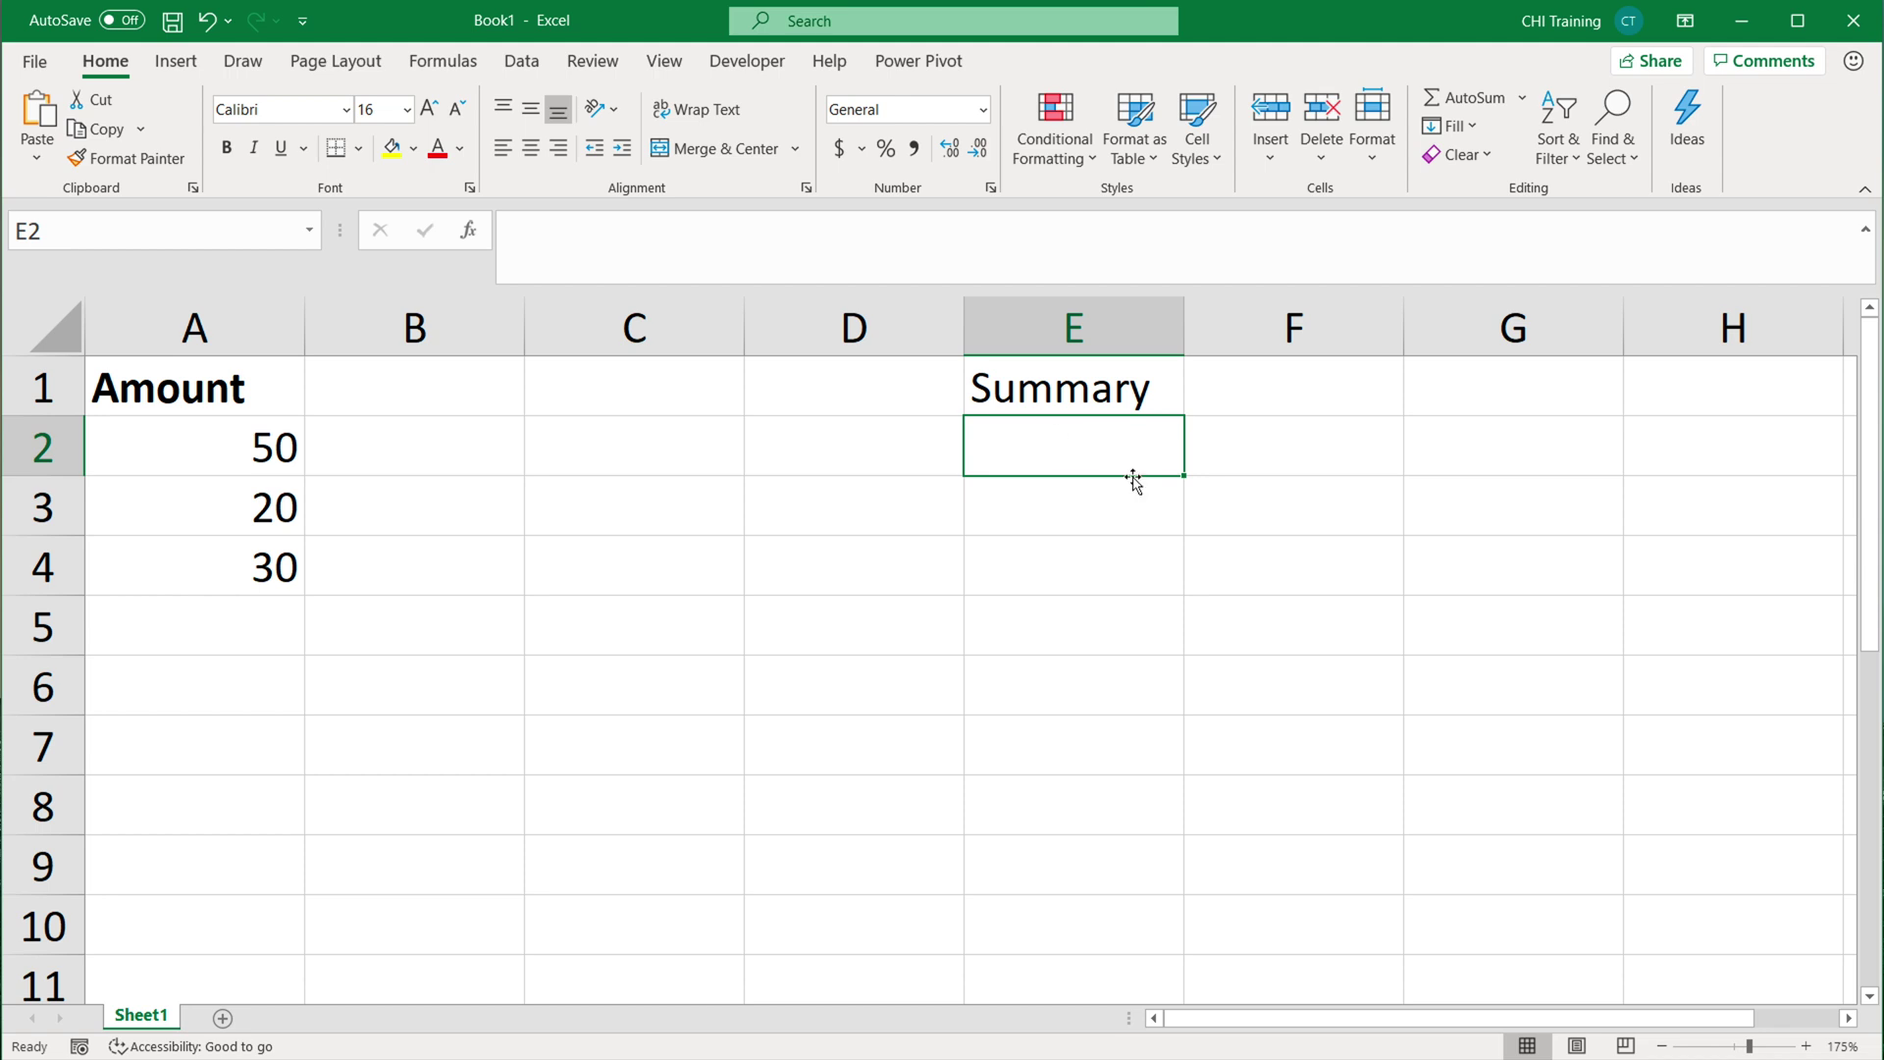
pyautogui.press('Left')
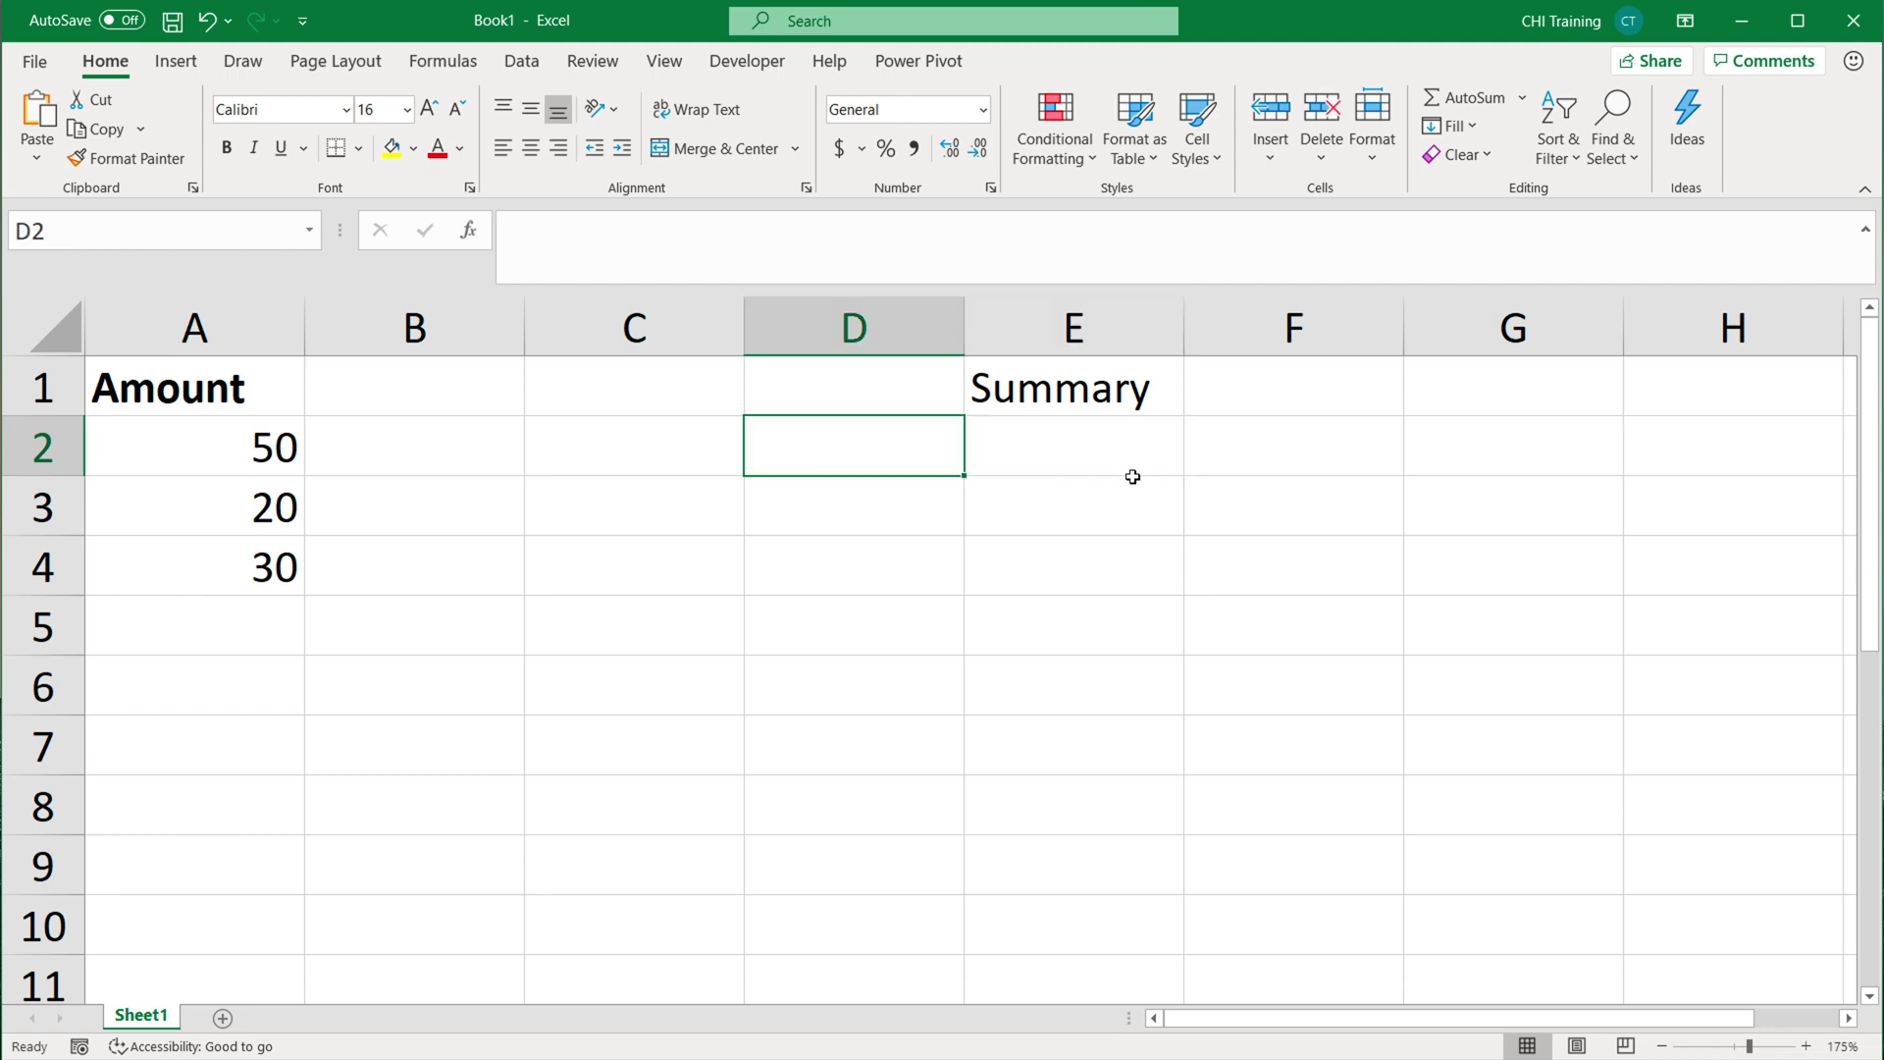
pyautogui.write('Total')
pyautogui.press('Return')
pyautogui.press('Right')
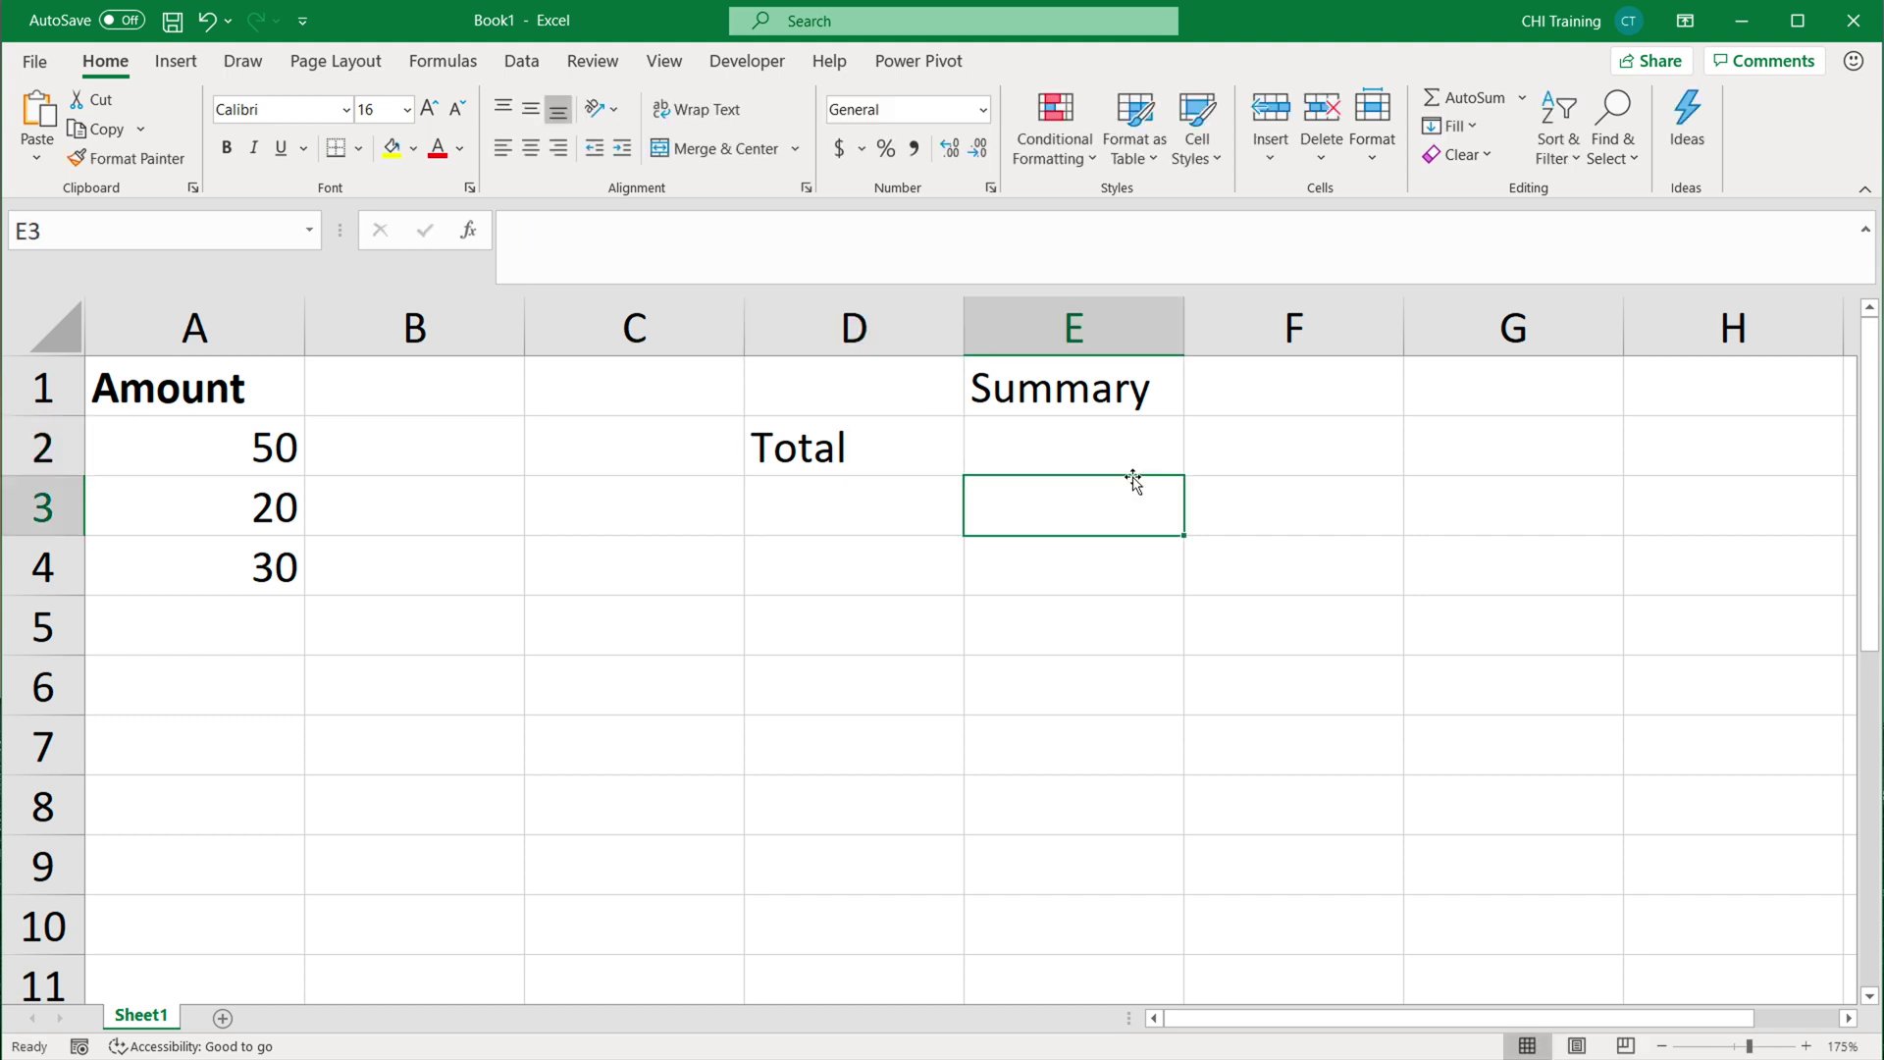
pyautogui.press('Up')
pyautogui.write('=SU')
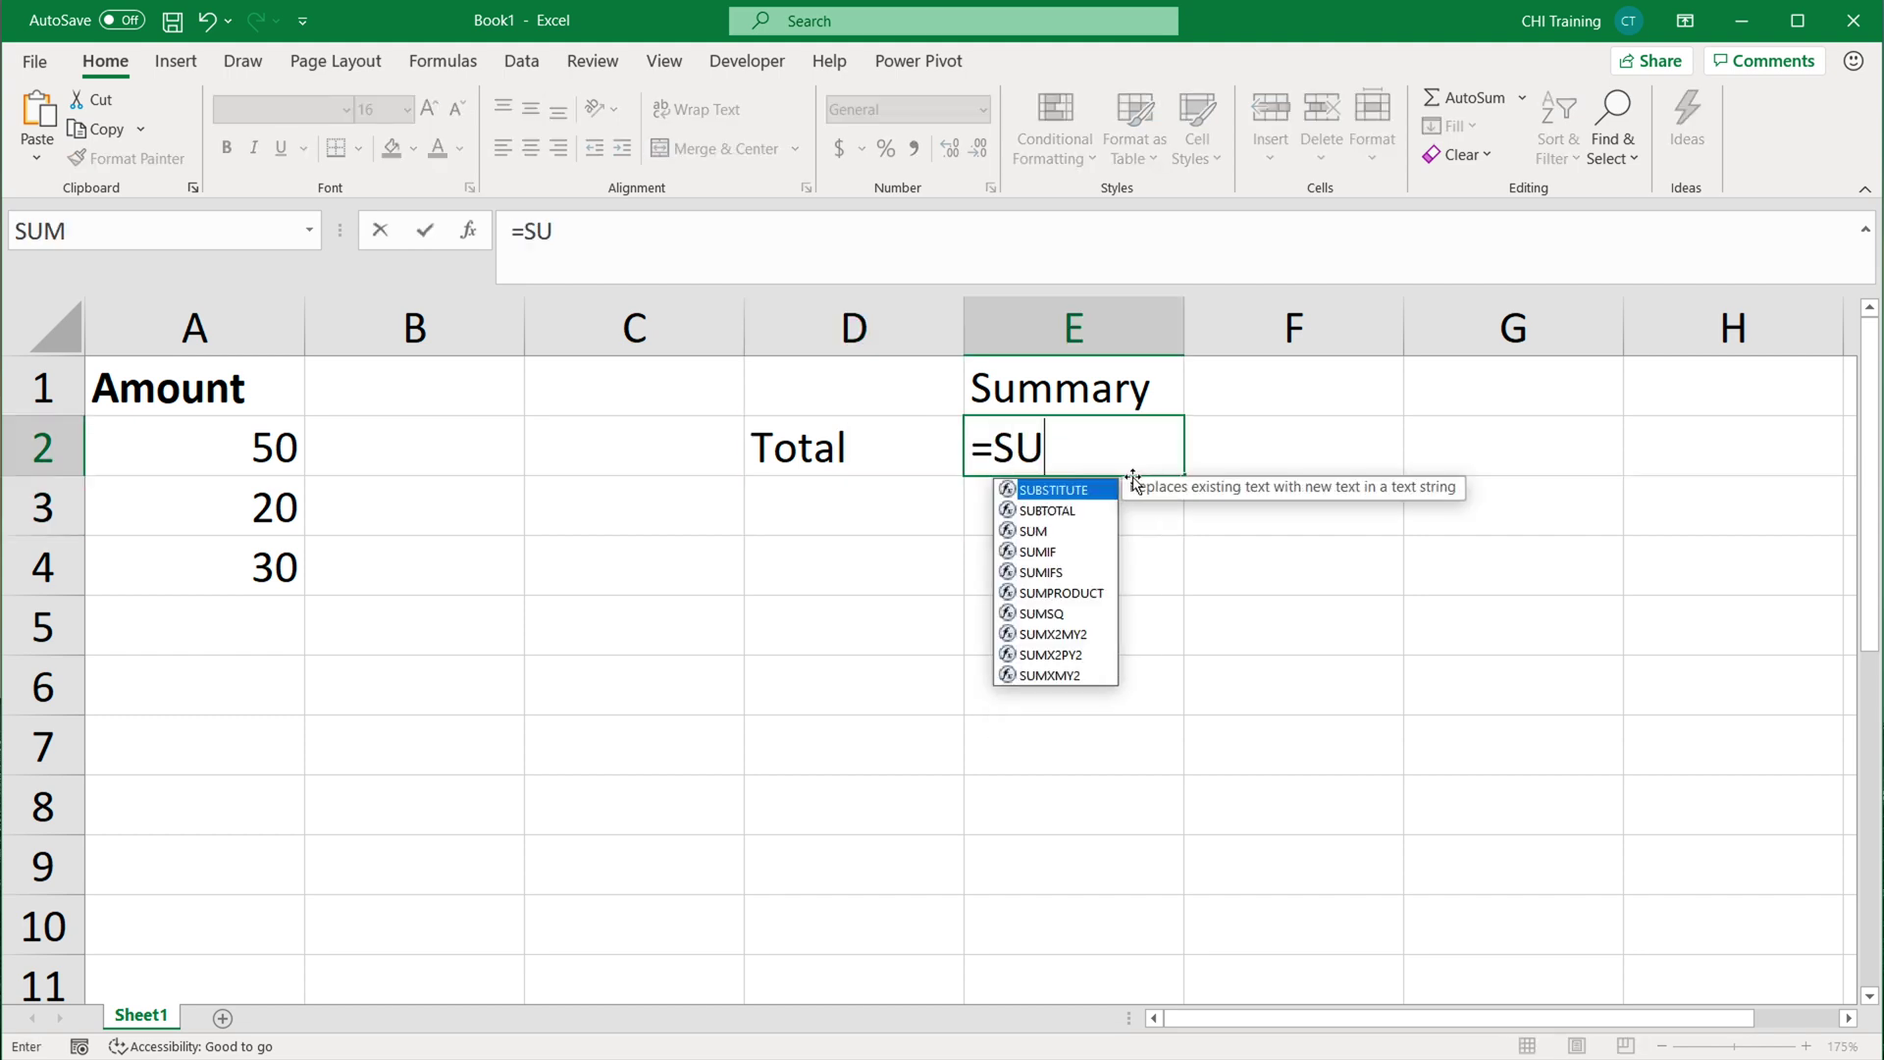
pyautogui.write('M(')
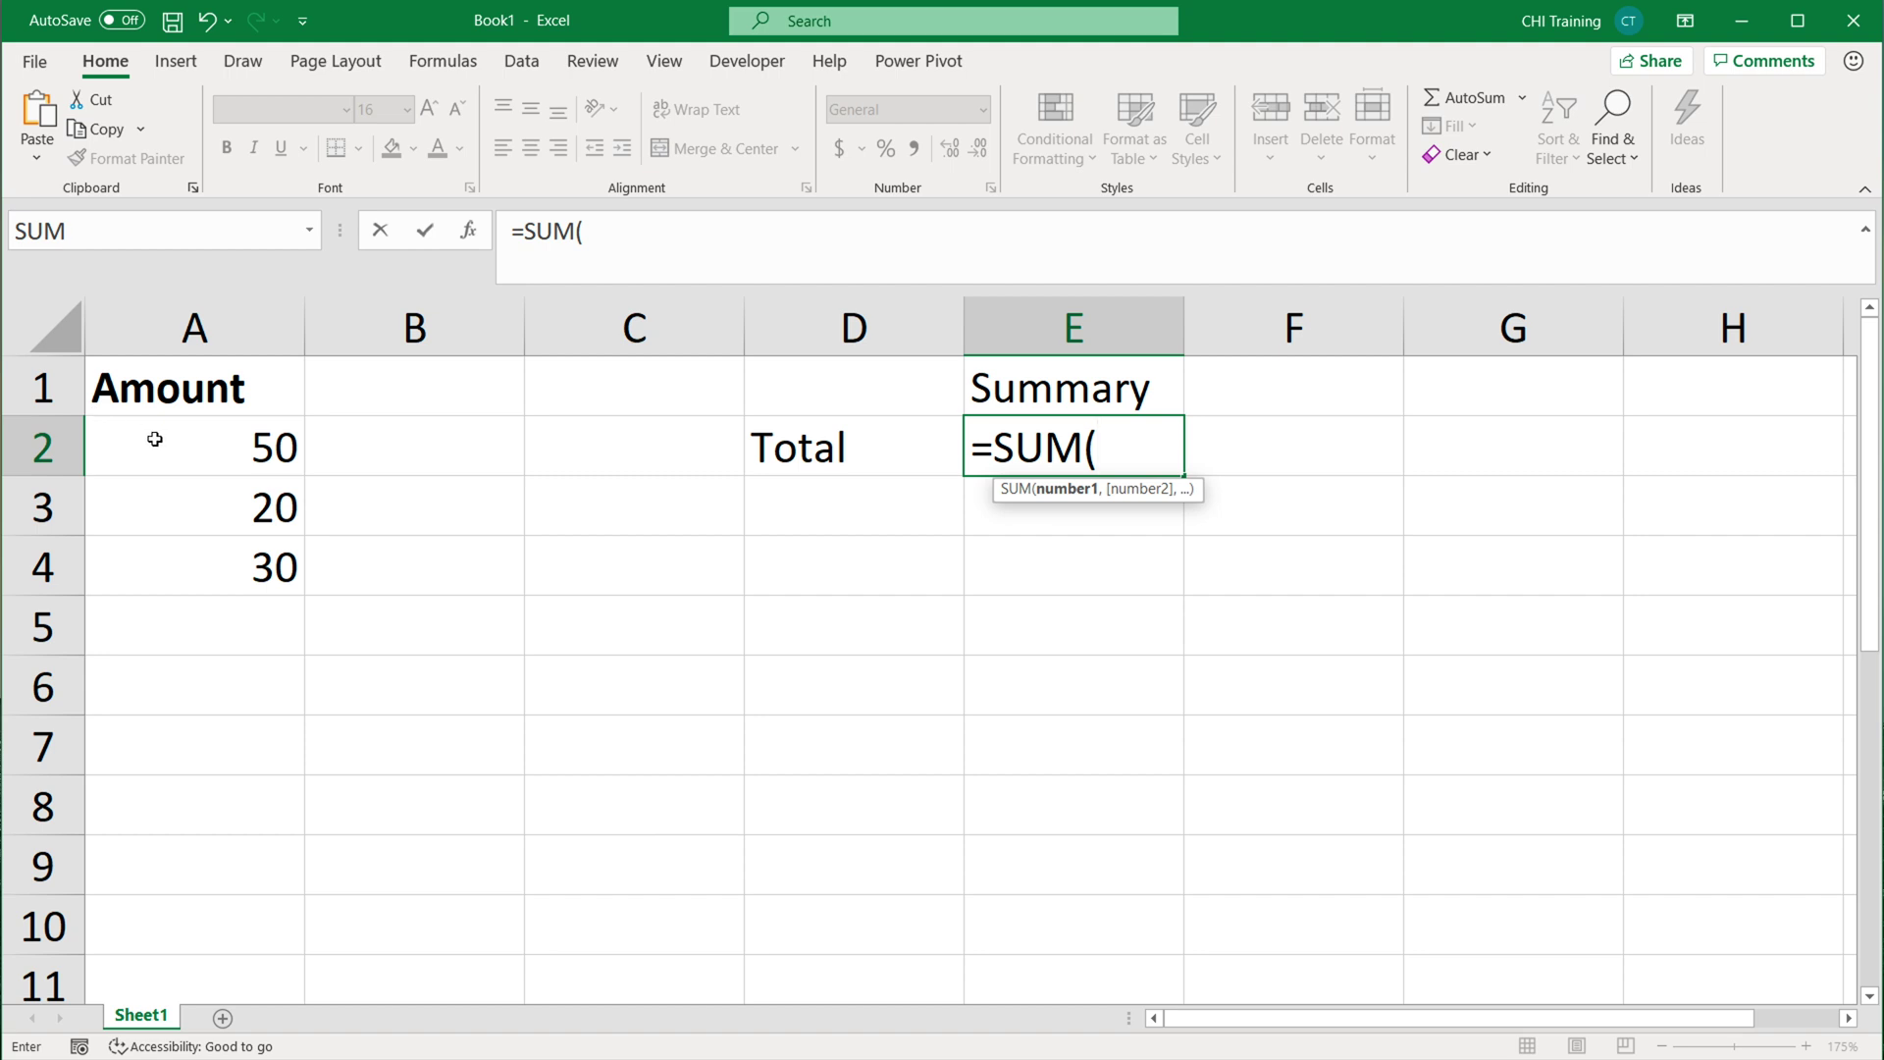
pyautogui.moveTo(154, 439); pyautogui.dragTo(263, 559)
pyautogui.write(')')
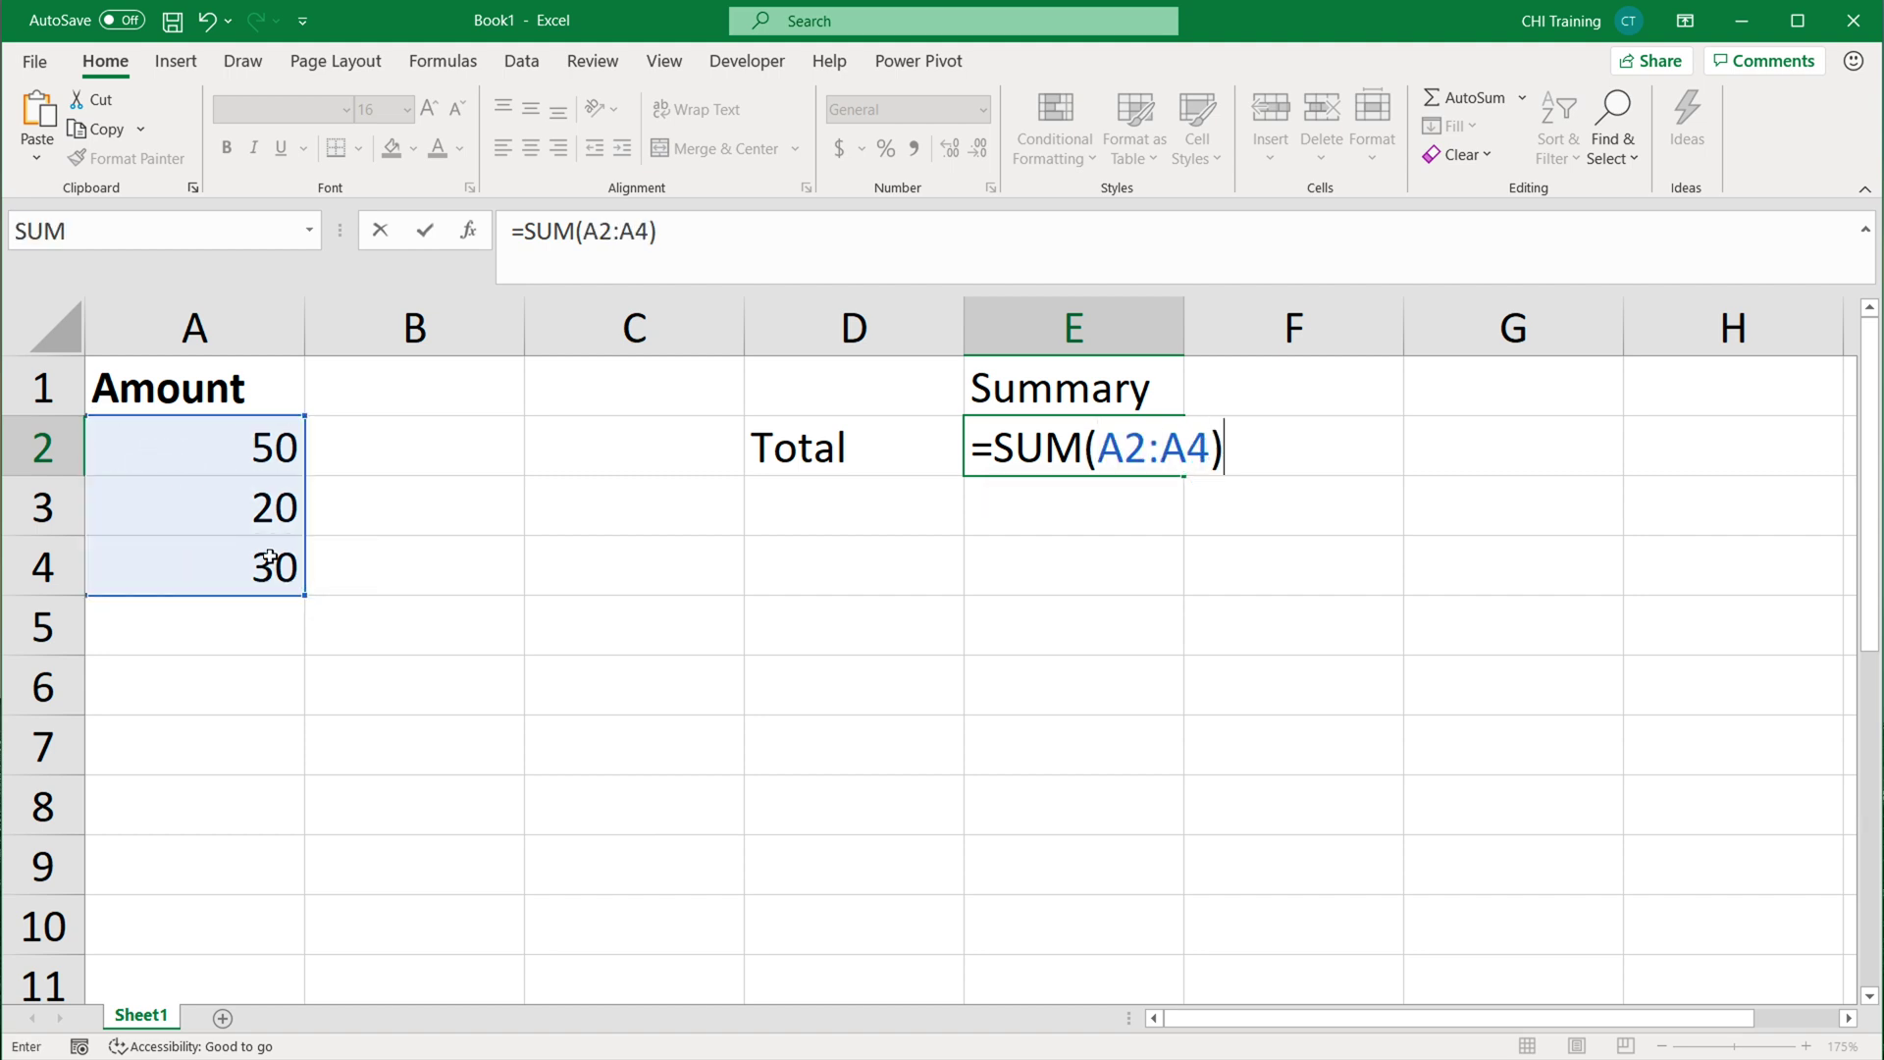
pyautogui.press('Return')
# Add an Average row computing =AVERAGE(A2:A4).
pyautogui.write('Average')
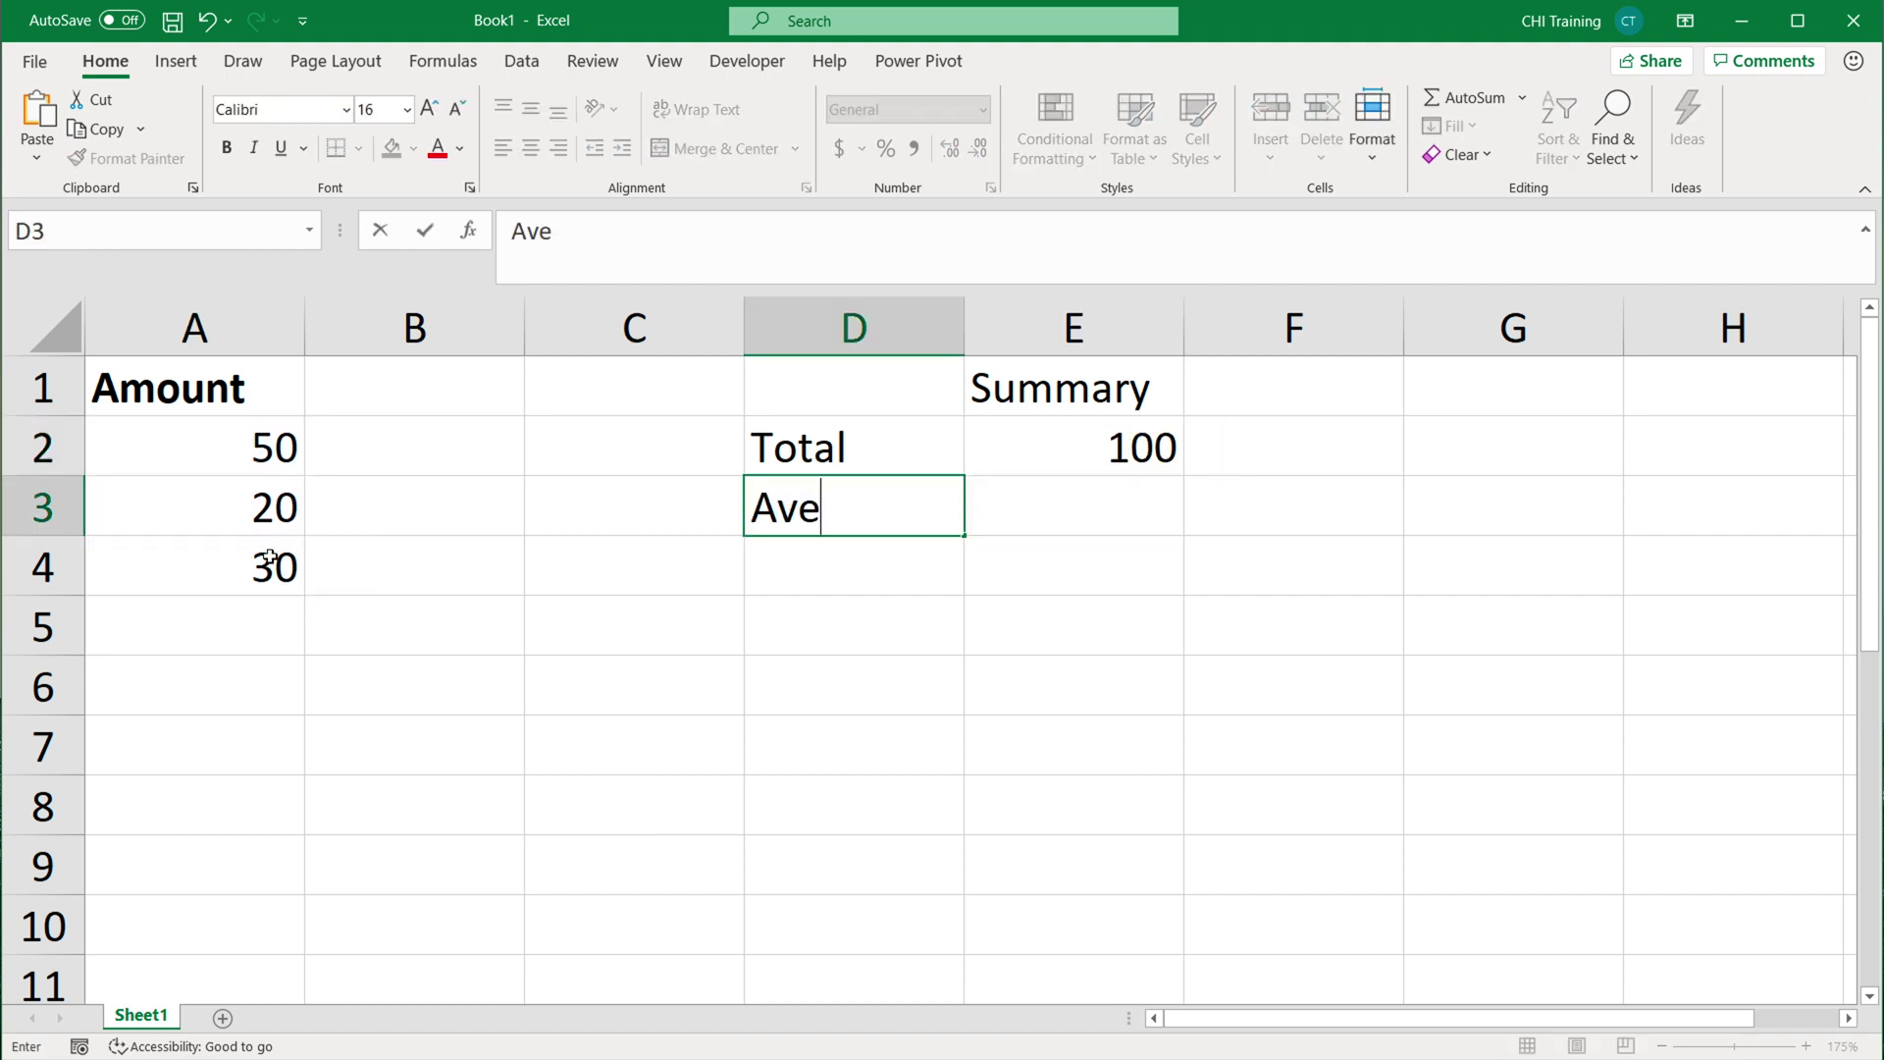
pyautogui.press('Tab')
pyautogui.write('=aver')
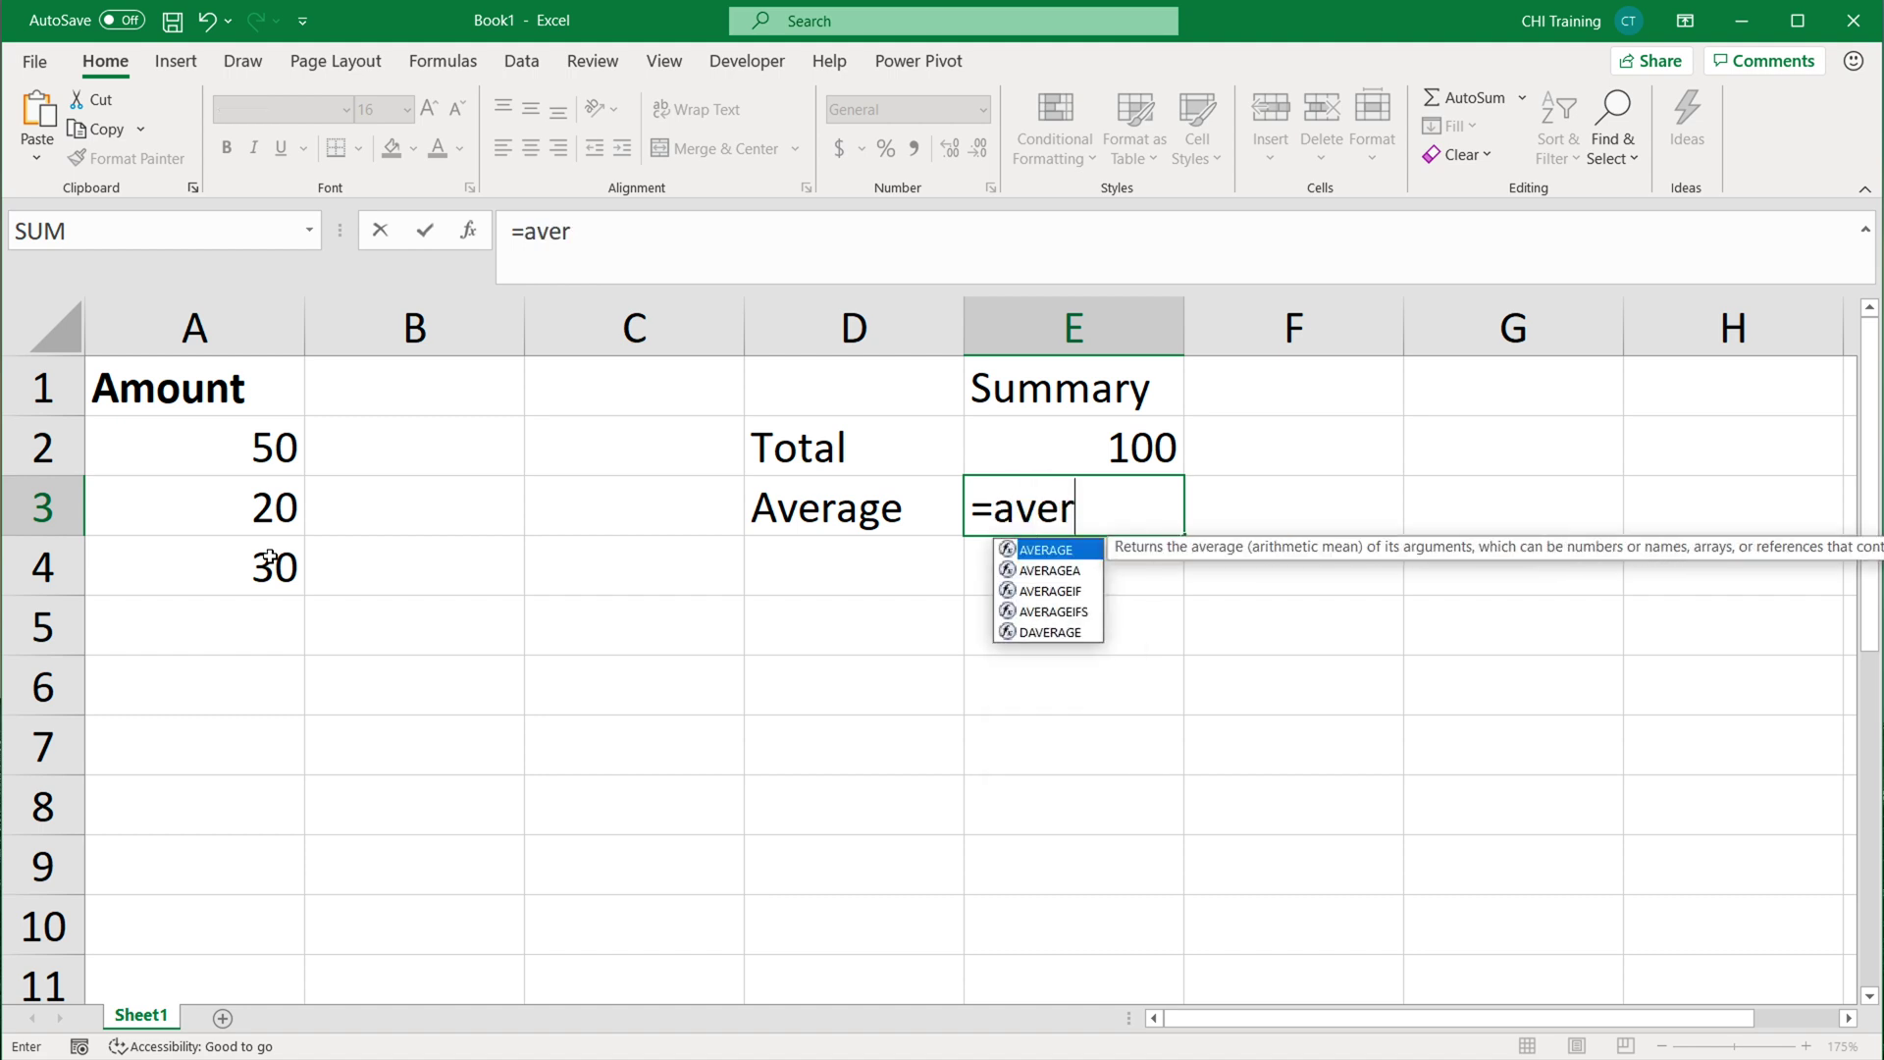
pyautogui.press('Tab')
pyautogui.moveTo(245, 447); pyautogui.dragTo(232, 559)
pyautogui.write(')')
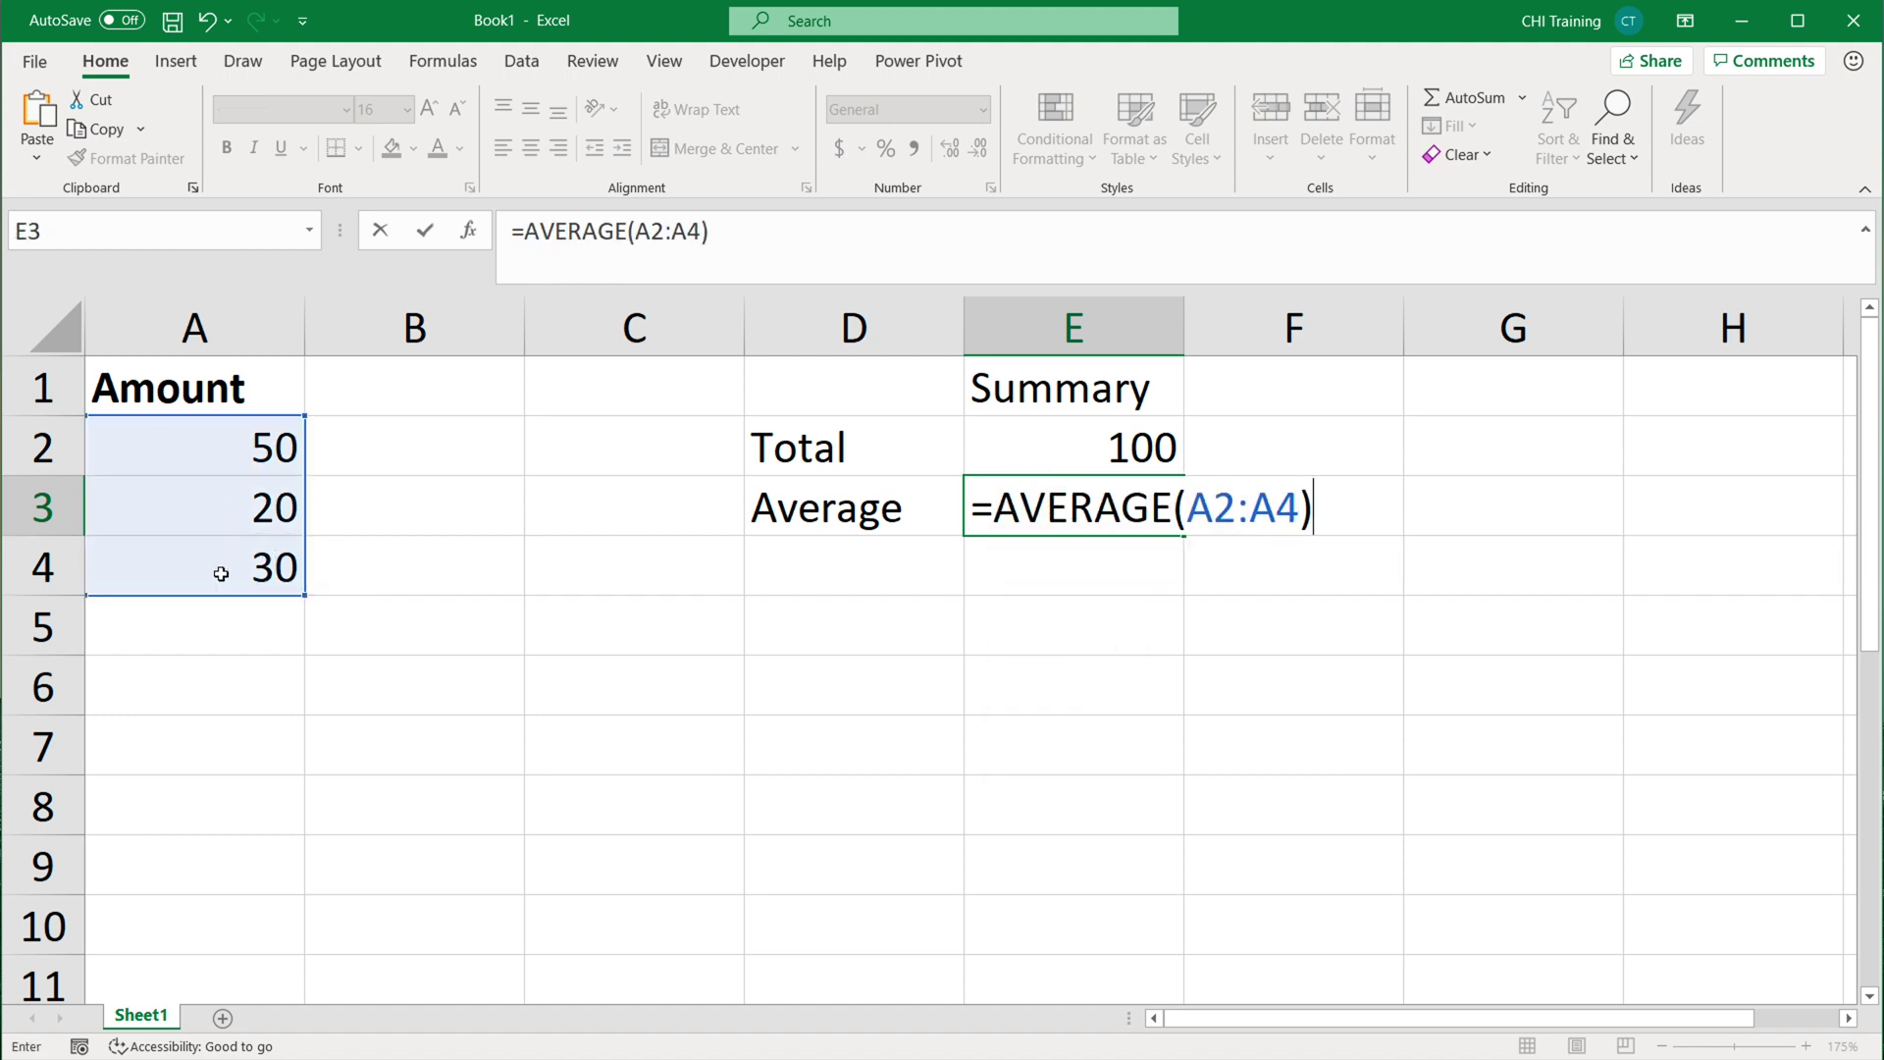
pyautogui.press('Return')
# Add Largest and Smallest labels, with =MAX(A2:A4) beside Largest.
pyautogui.press('Left')
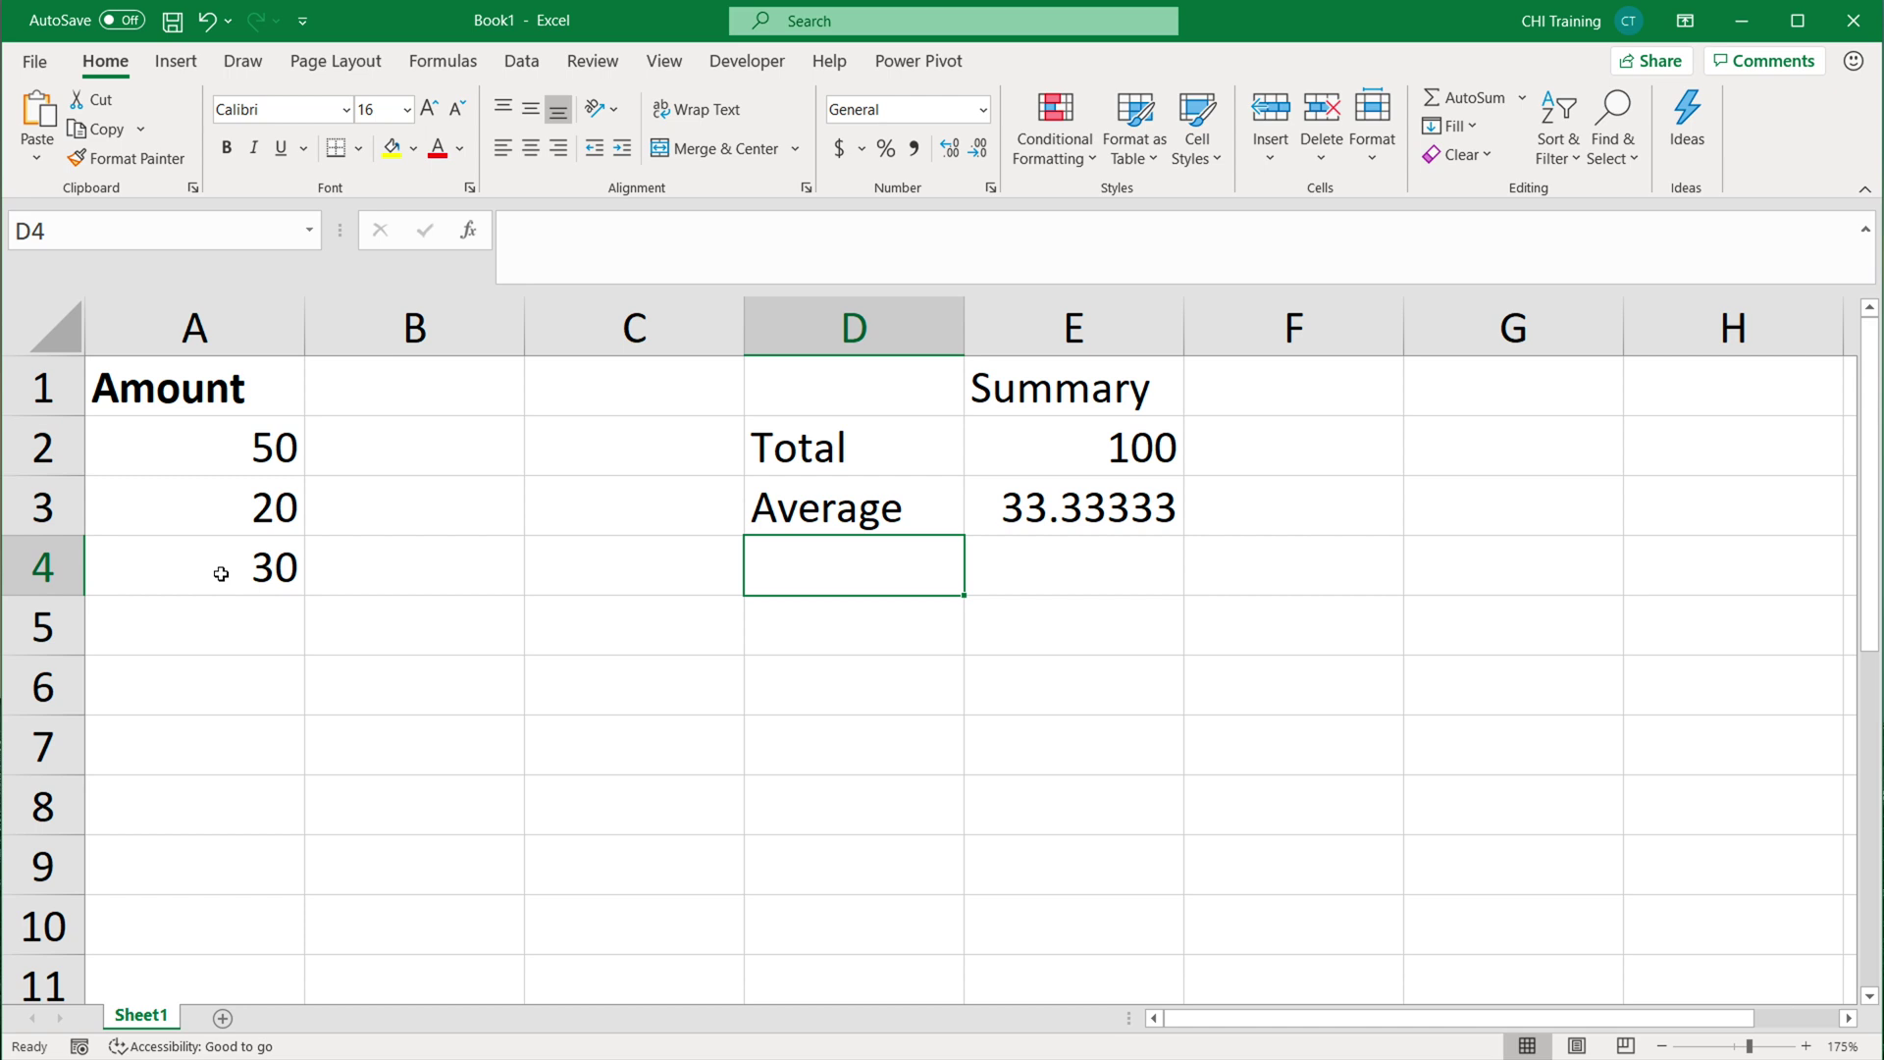
pyautogui.write('Largest')
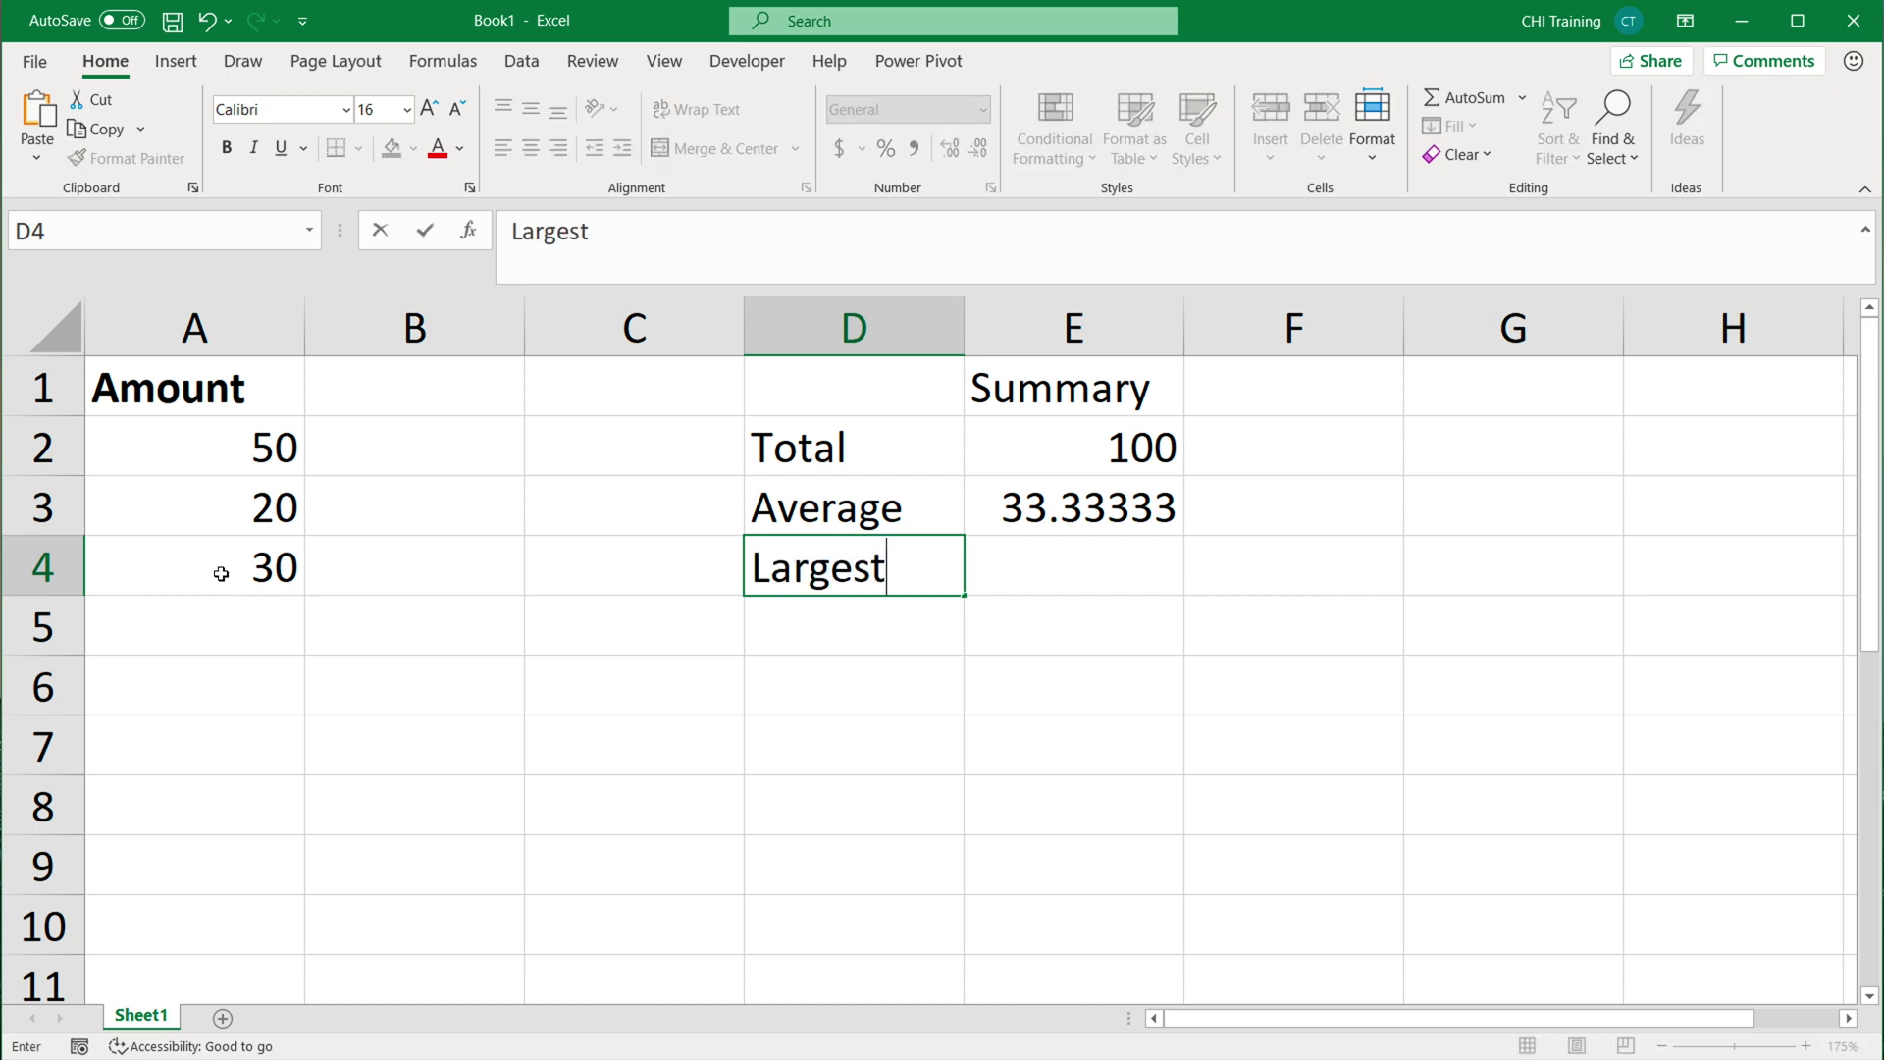
pyautogui.press('Return')
pyautogui.write('Smallest')
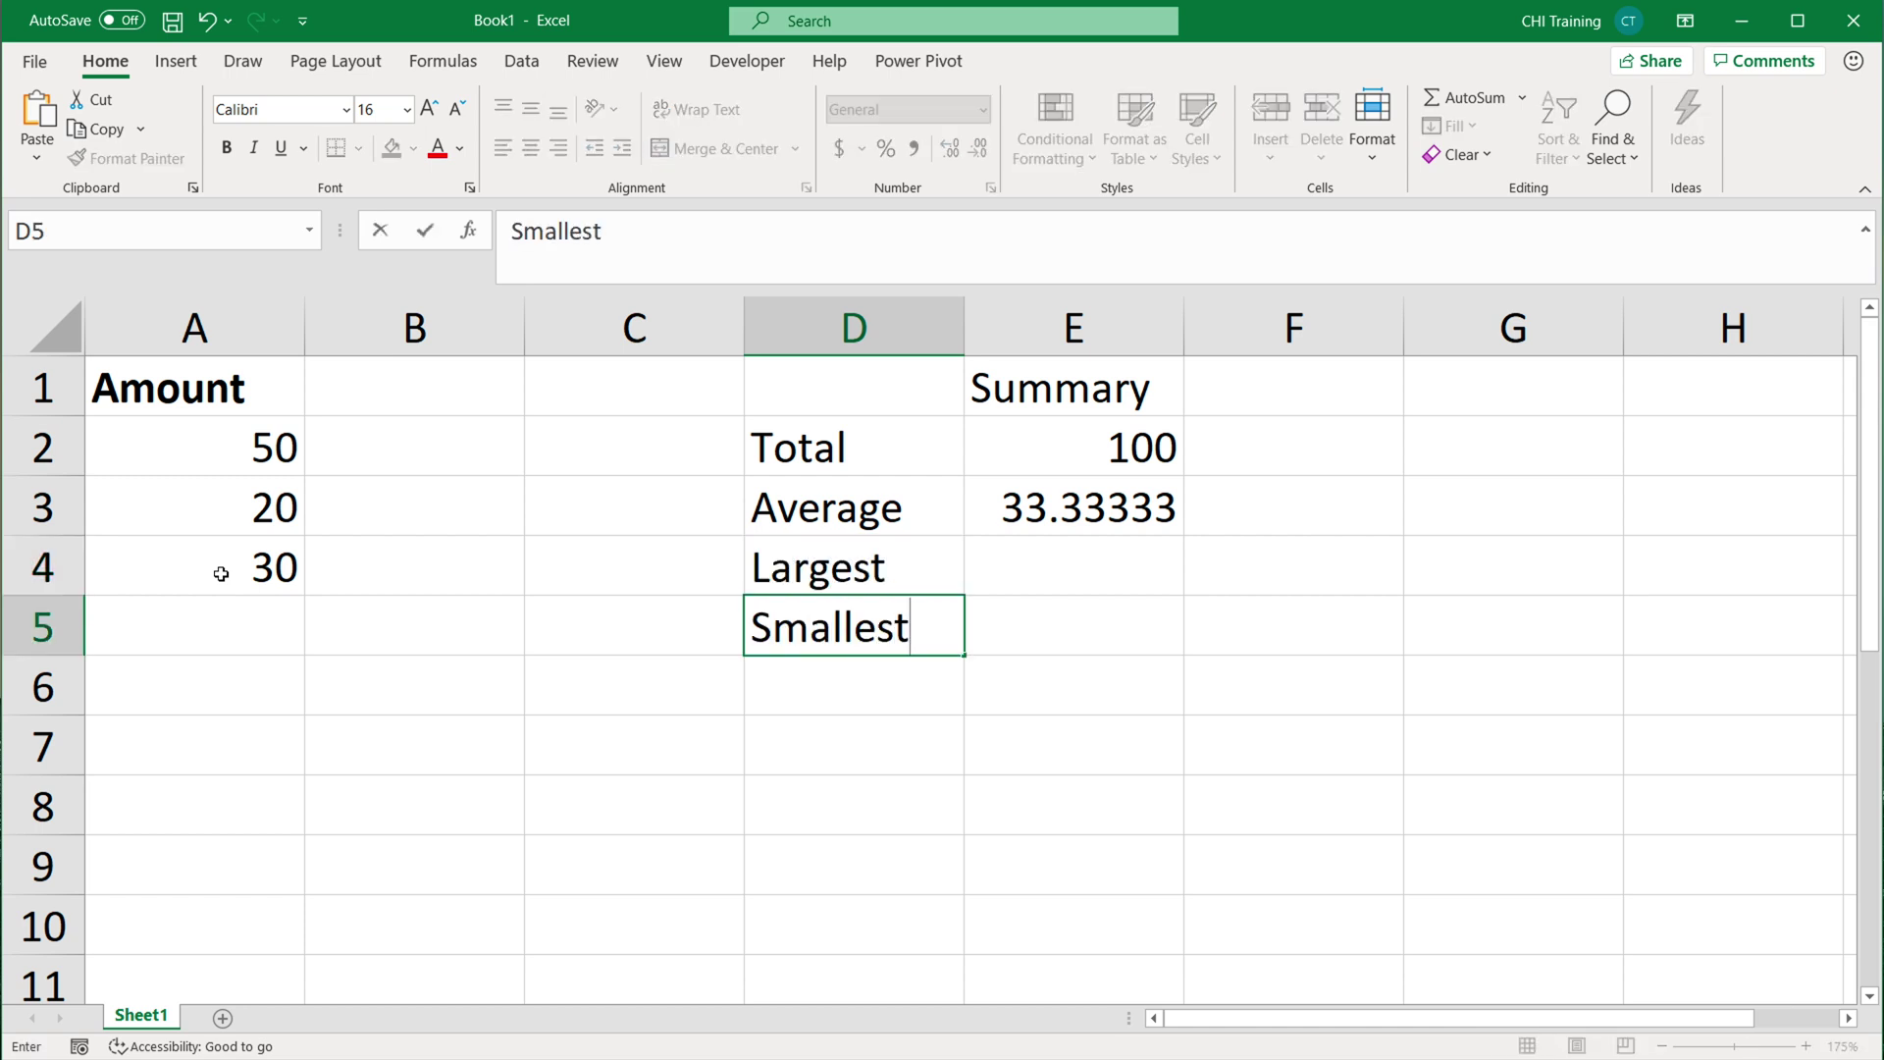
pyautogui.press('Return')
pyautogui.press('Up')
pyautogui.press('Up')
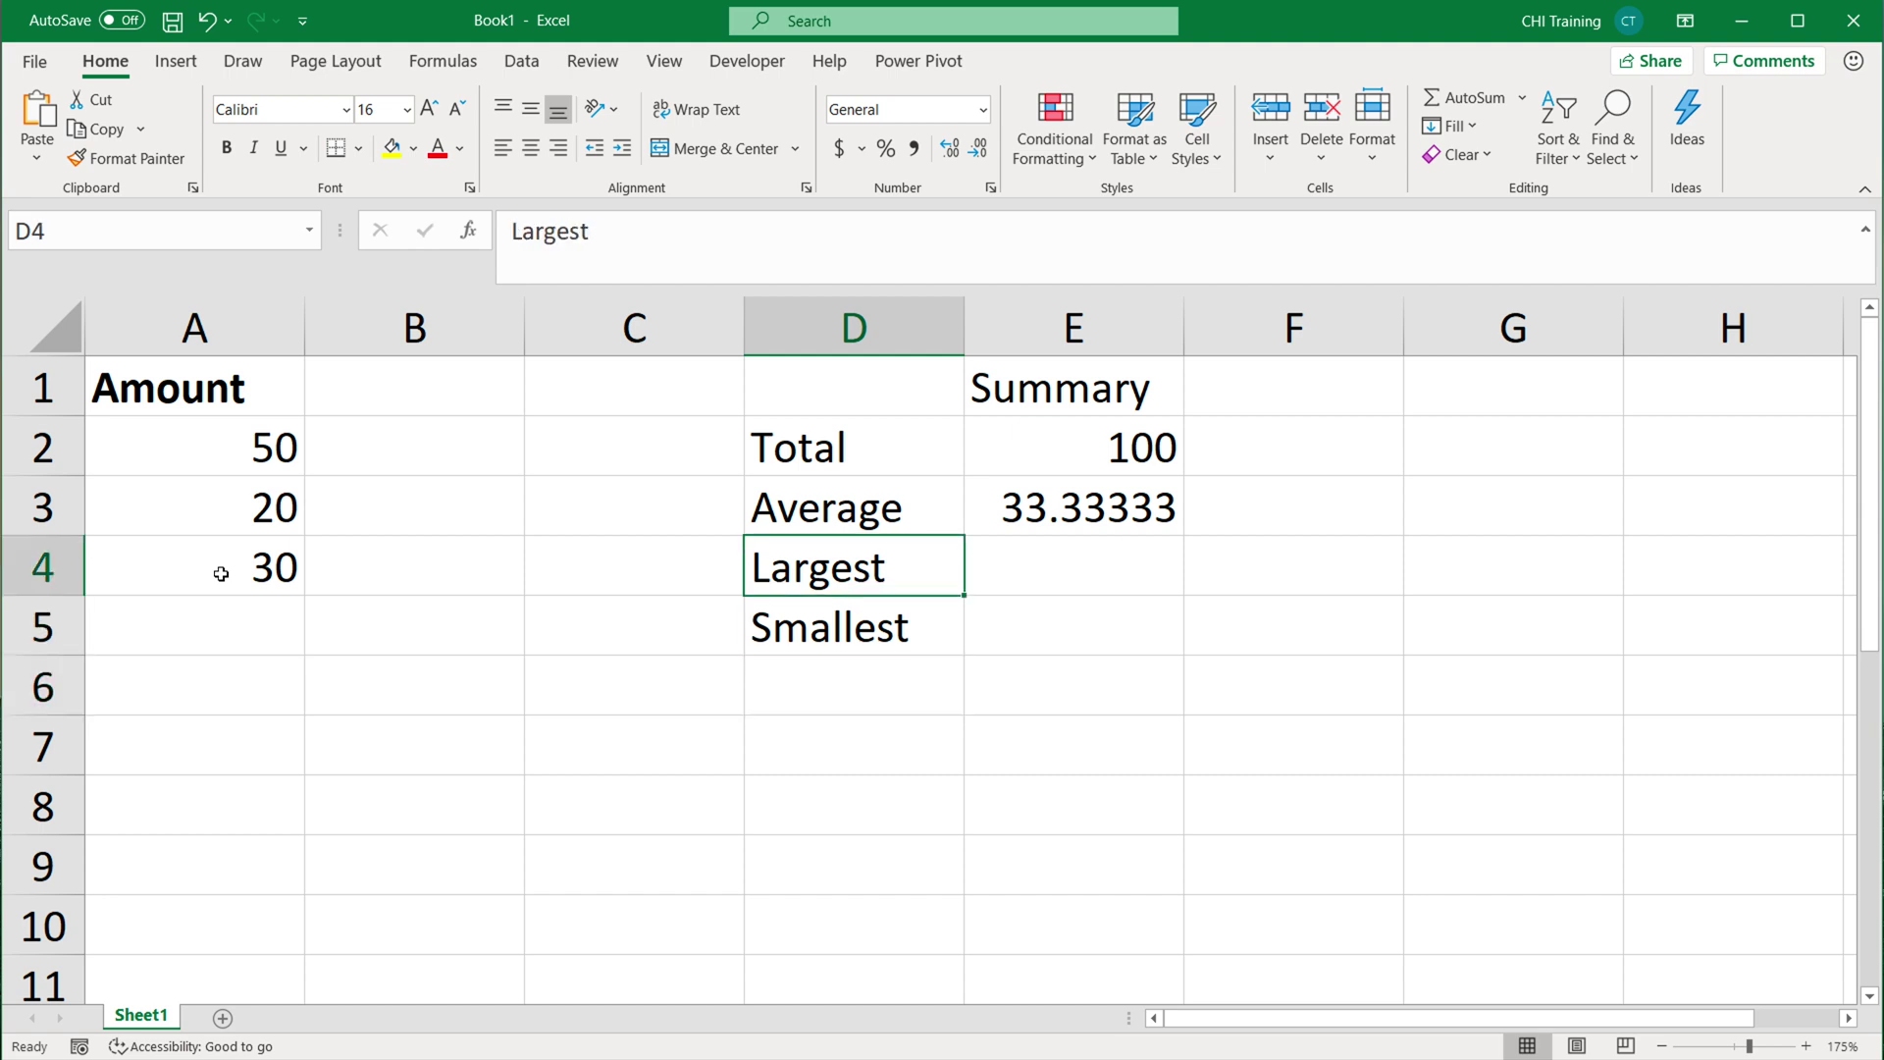
pyautogui.press('Right')
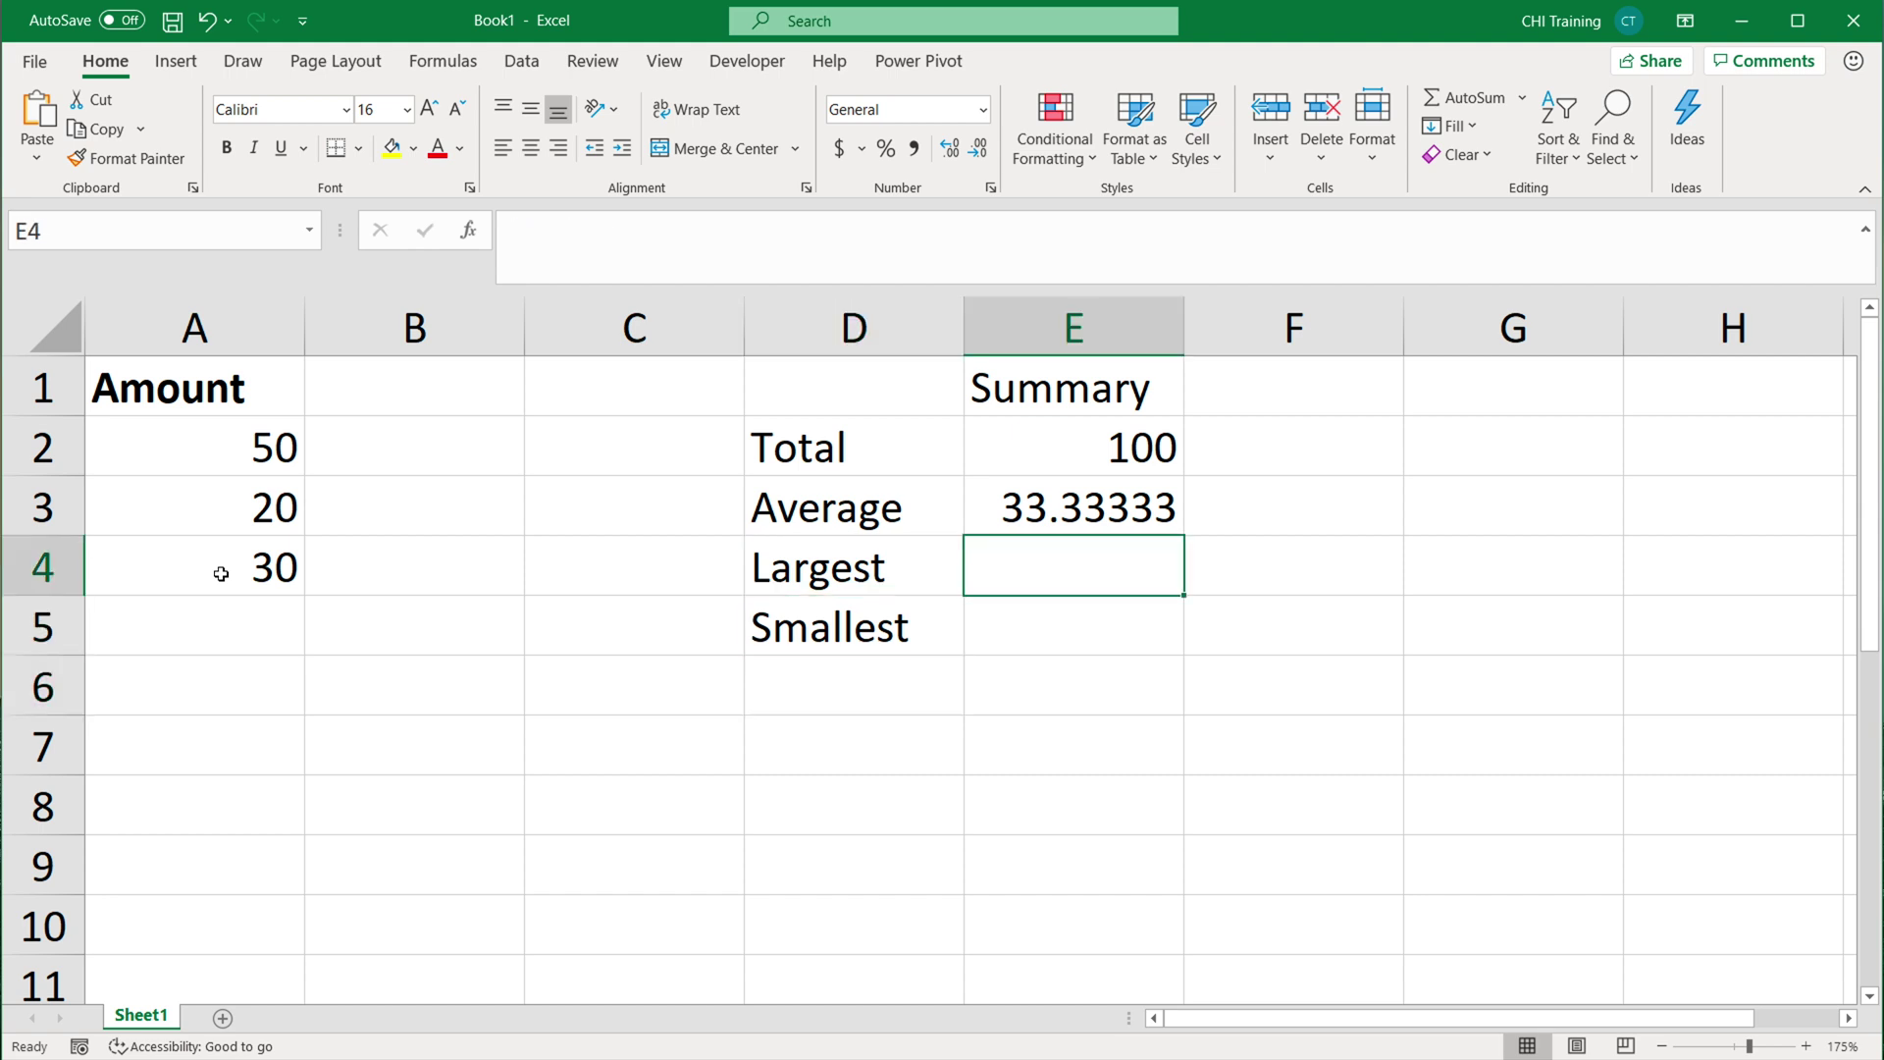
pyautogui.write('=MAX(')
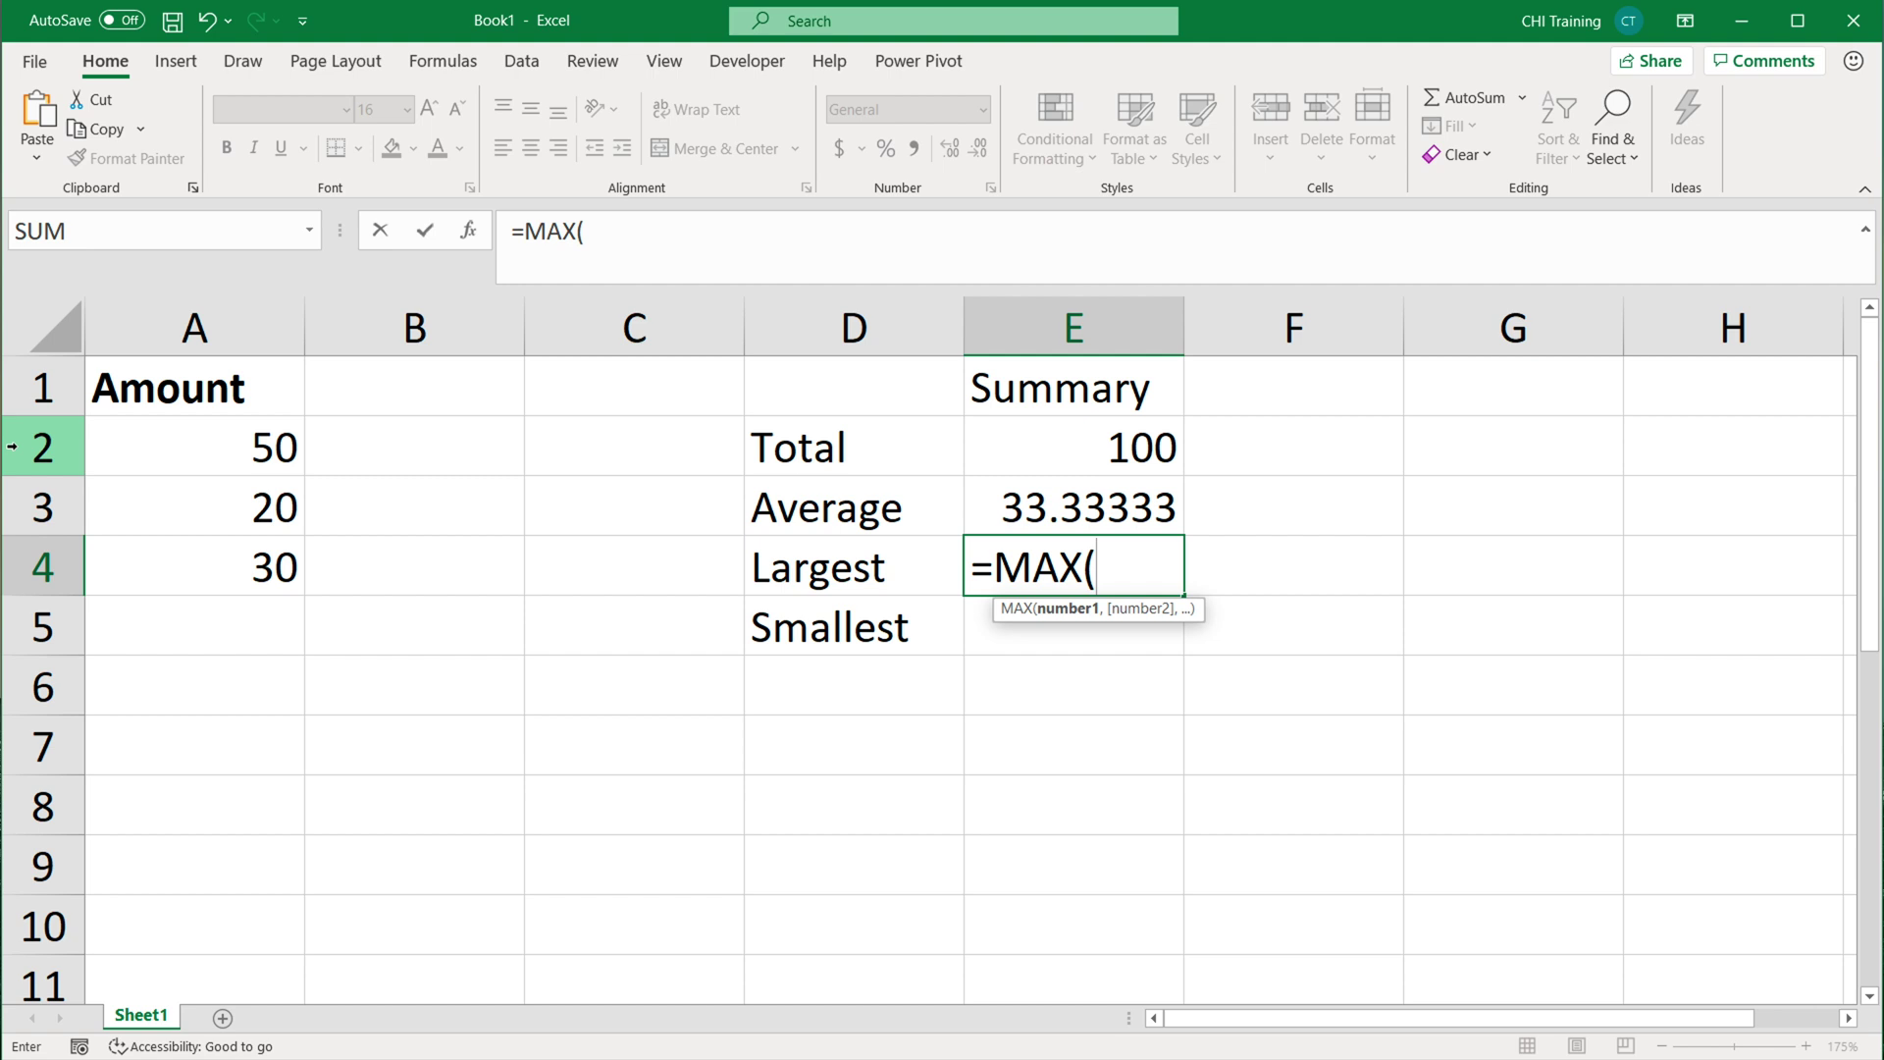
pyautogui.moveTo(191, 447); pyautogui.dragTo(195, 554)
pyautogui.press('Return')
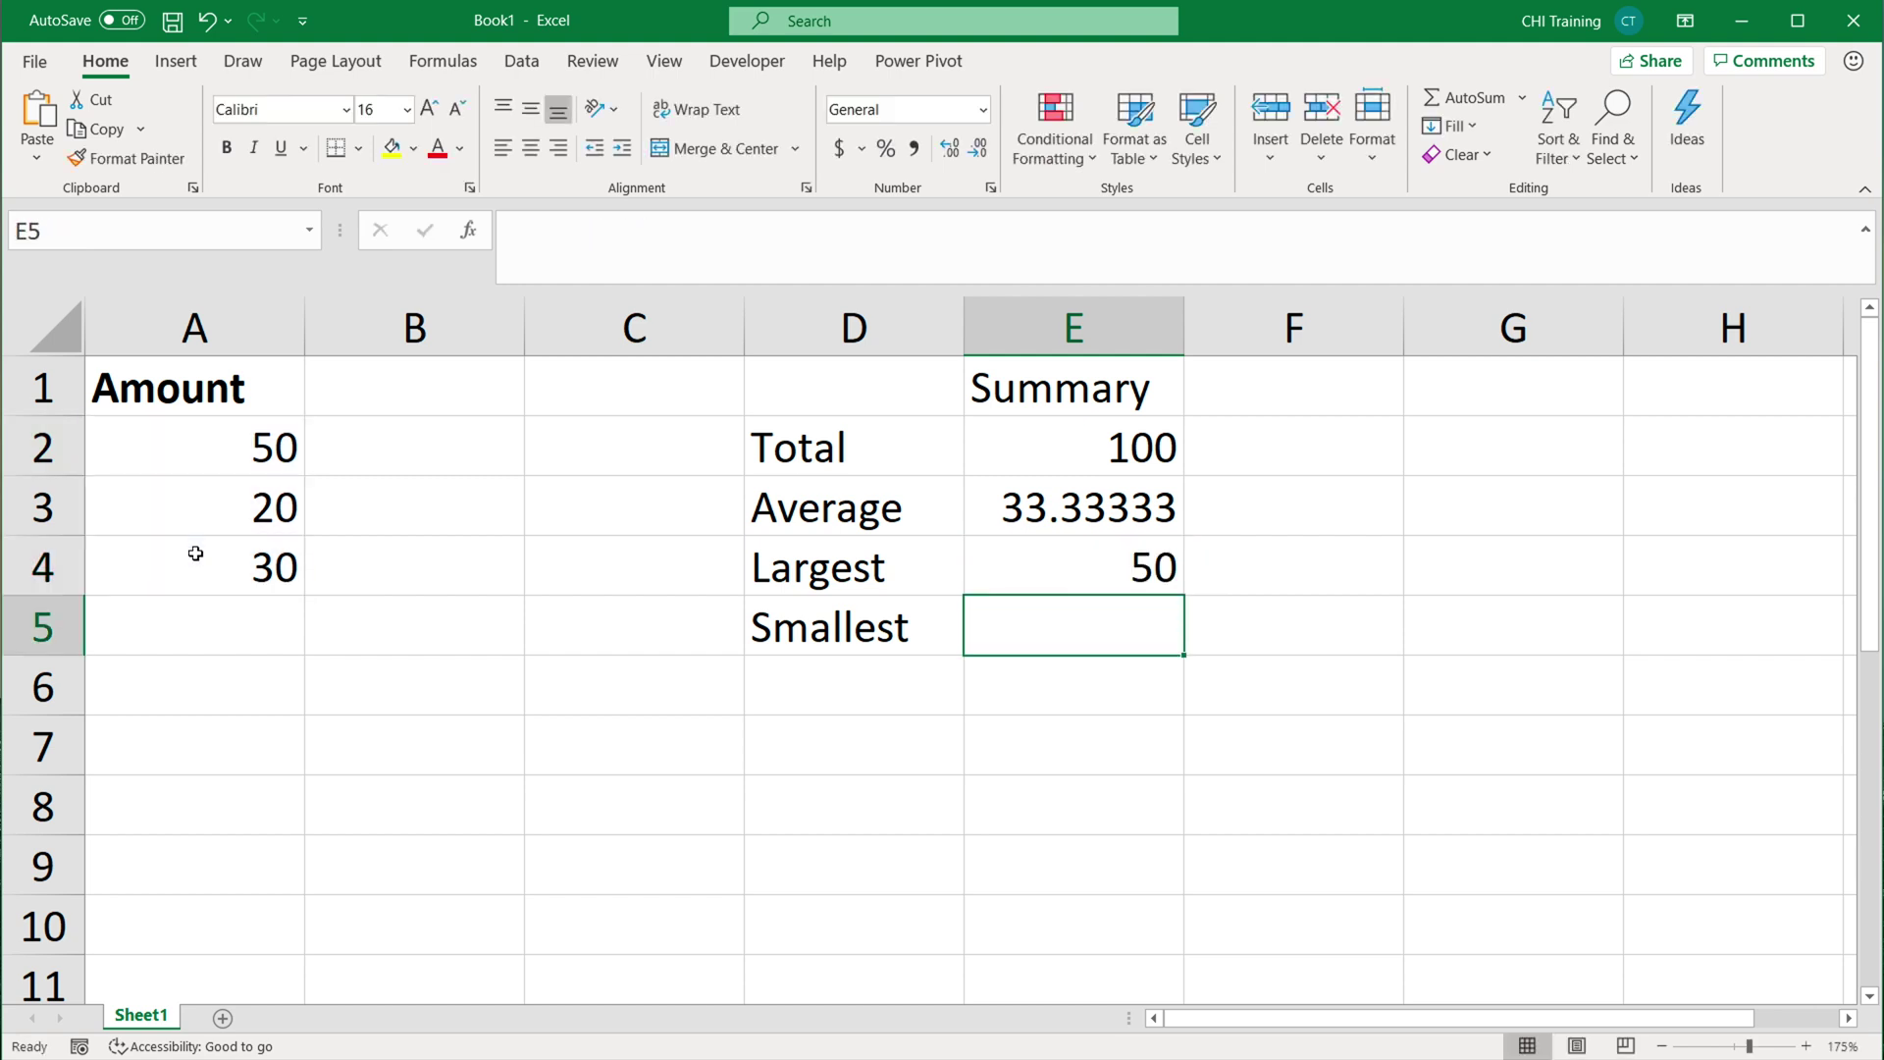
# Enter =MIN(A2:A4) beside Smallest, then select the summary and the amounts.
pyautogui.write('=MIN(')
pyautogui.moveTo(176, 422); pyautogui.dragTo(238, 550)
pyautogui.press('Return')
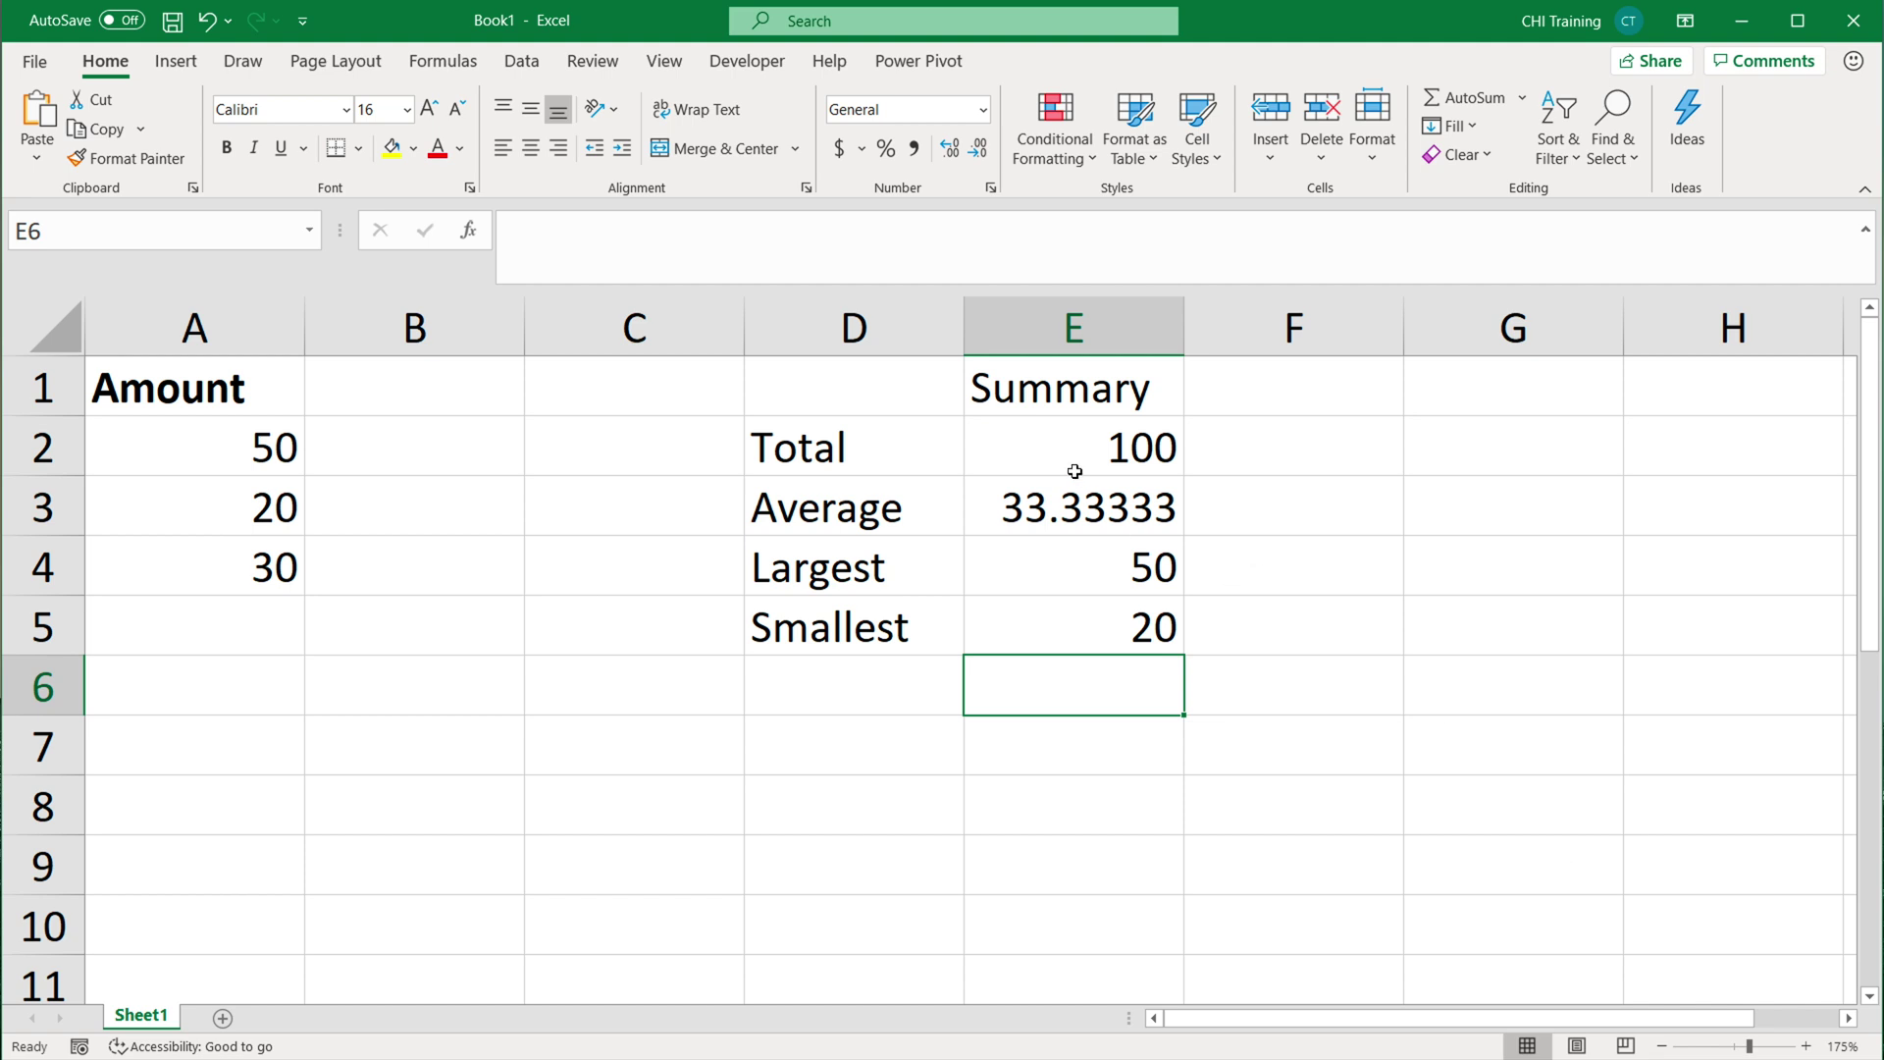
pyautogui.moveTo(931, 453); pyautogui.dragTo(978, 647)
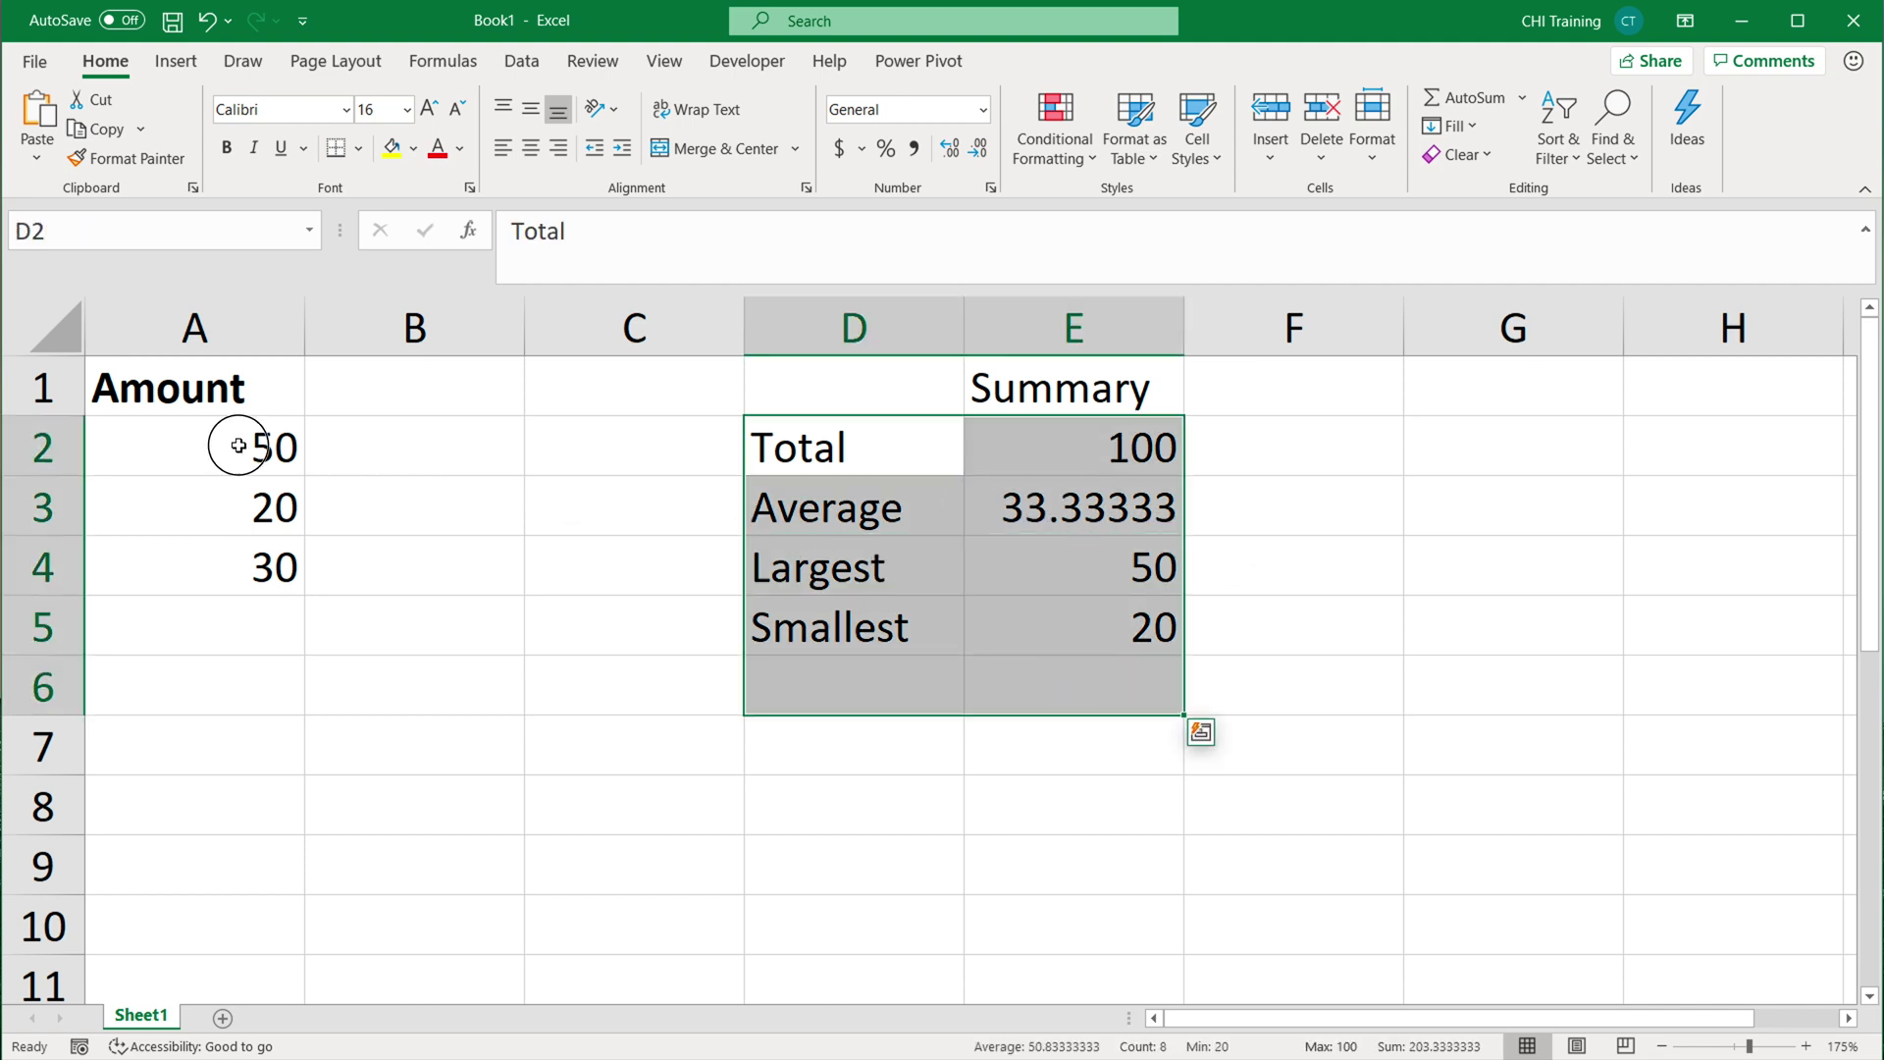
pyautogui.moveTo(236, 440); pyautogui.dragTo(245, 572)
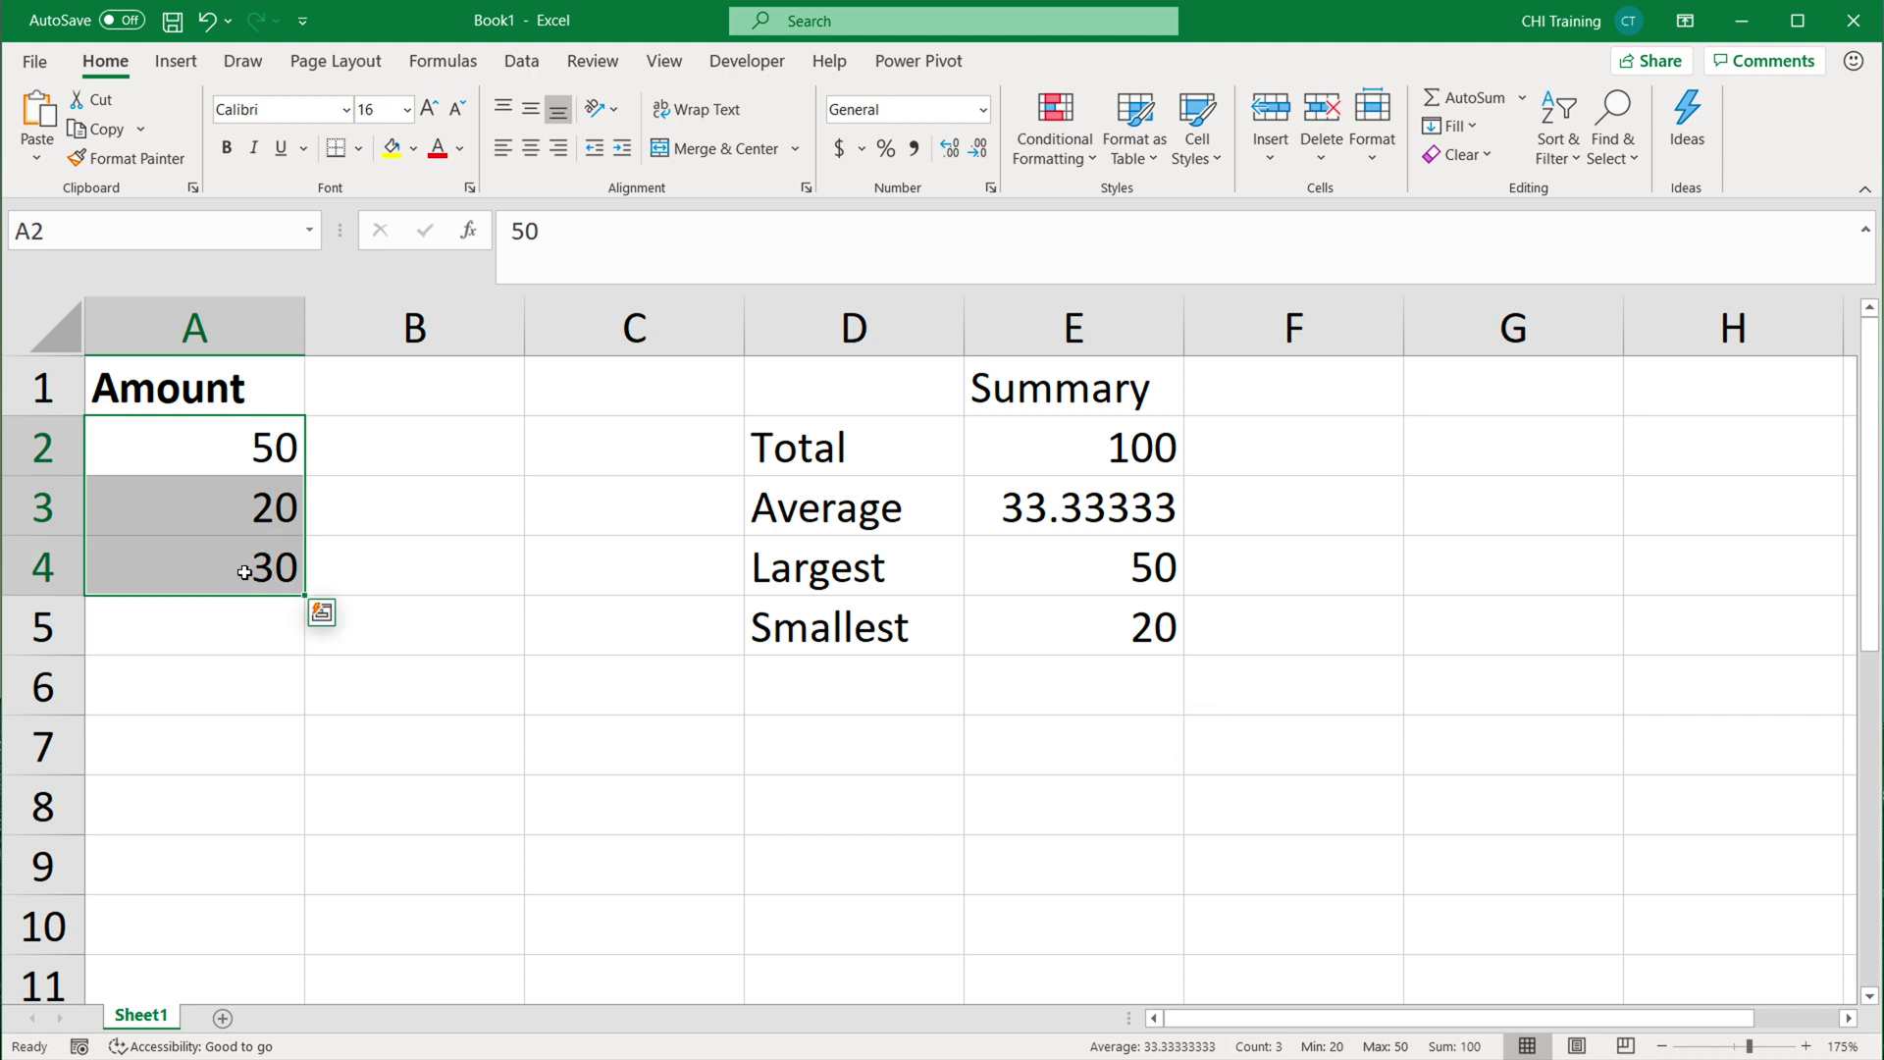
# Enter 25 in A5 as a fourth amount.
pyautogui.click(492, 514)
pyautogui.click(184, 632)
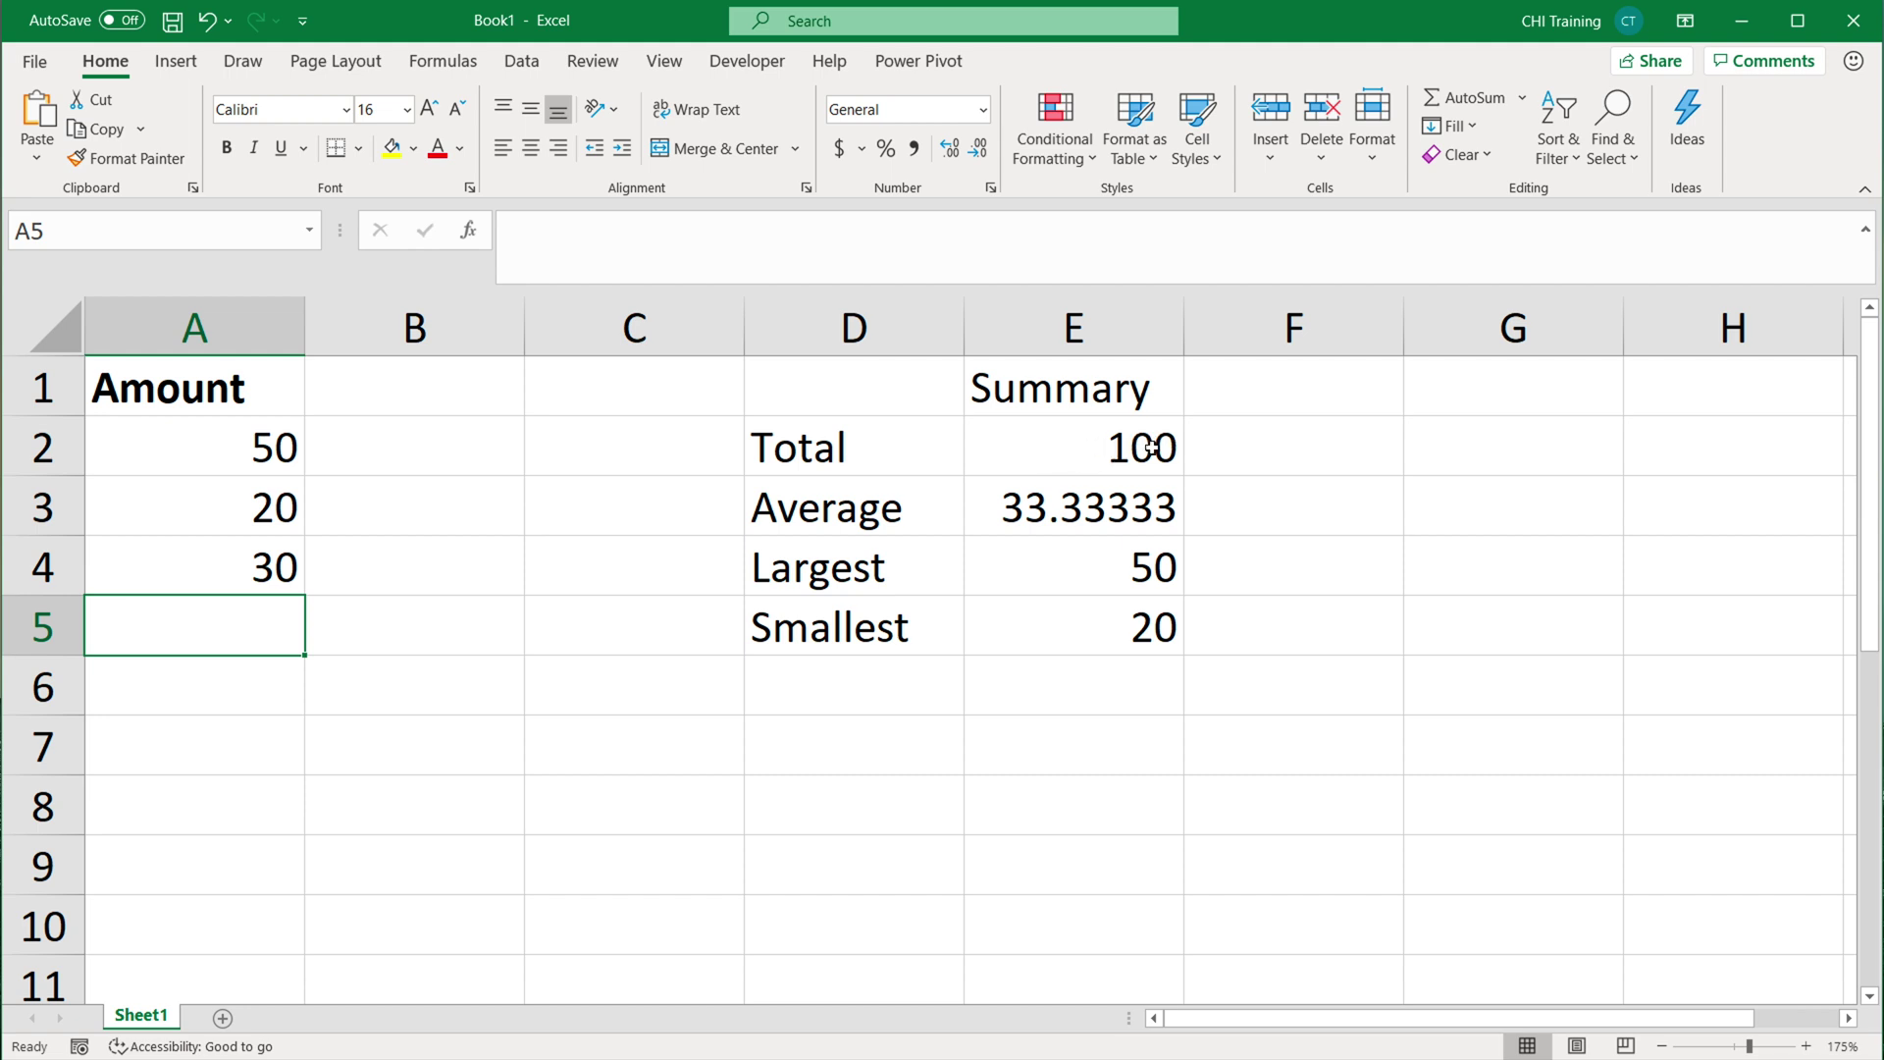
pyautogui.write('25')
pyautogui.press('Return')
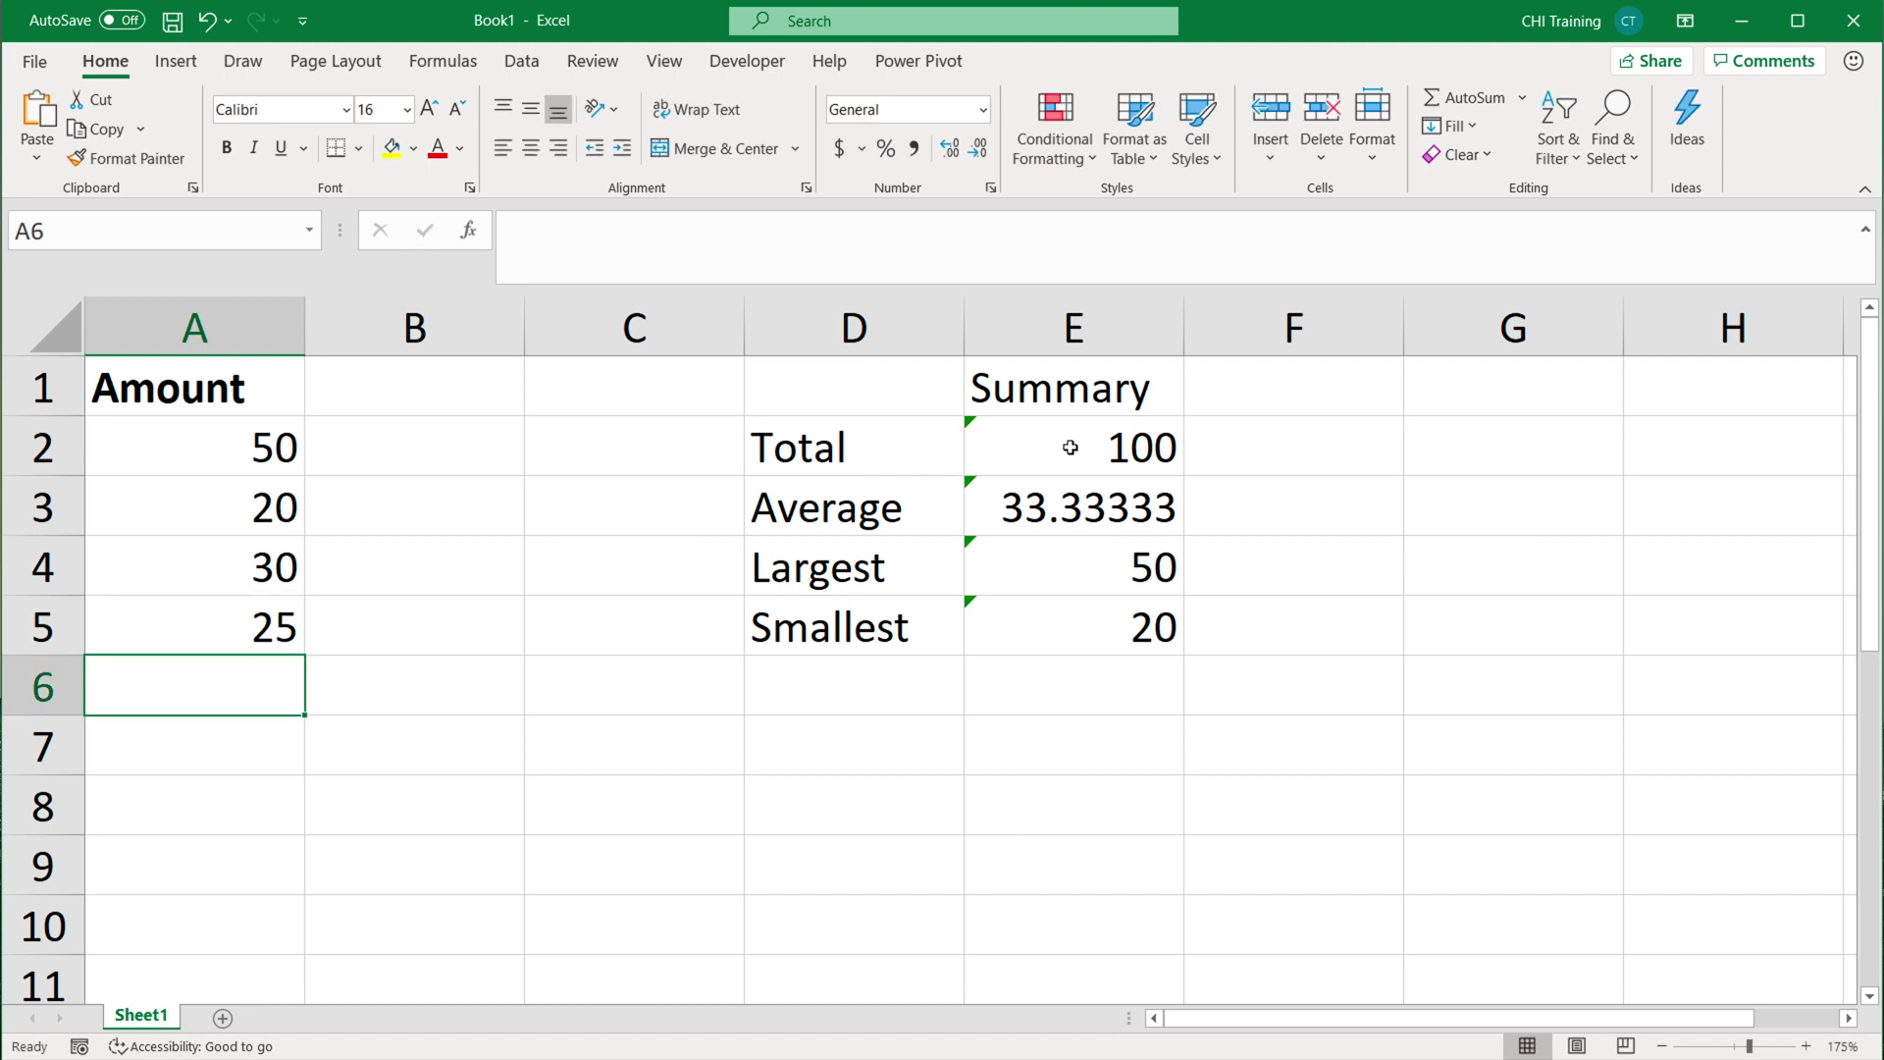
# Check that the Summary formulas still cover only A2:A4, then undo the 25.
pyautogui.doubleClick(1071, 448)
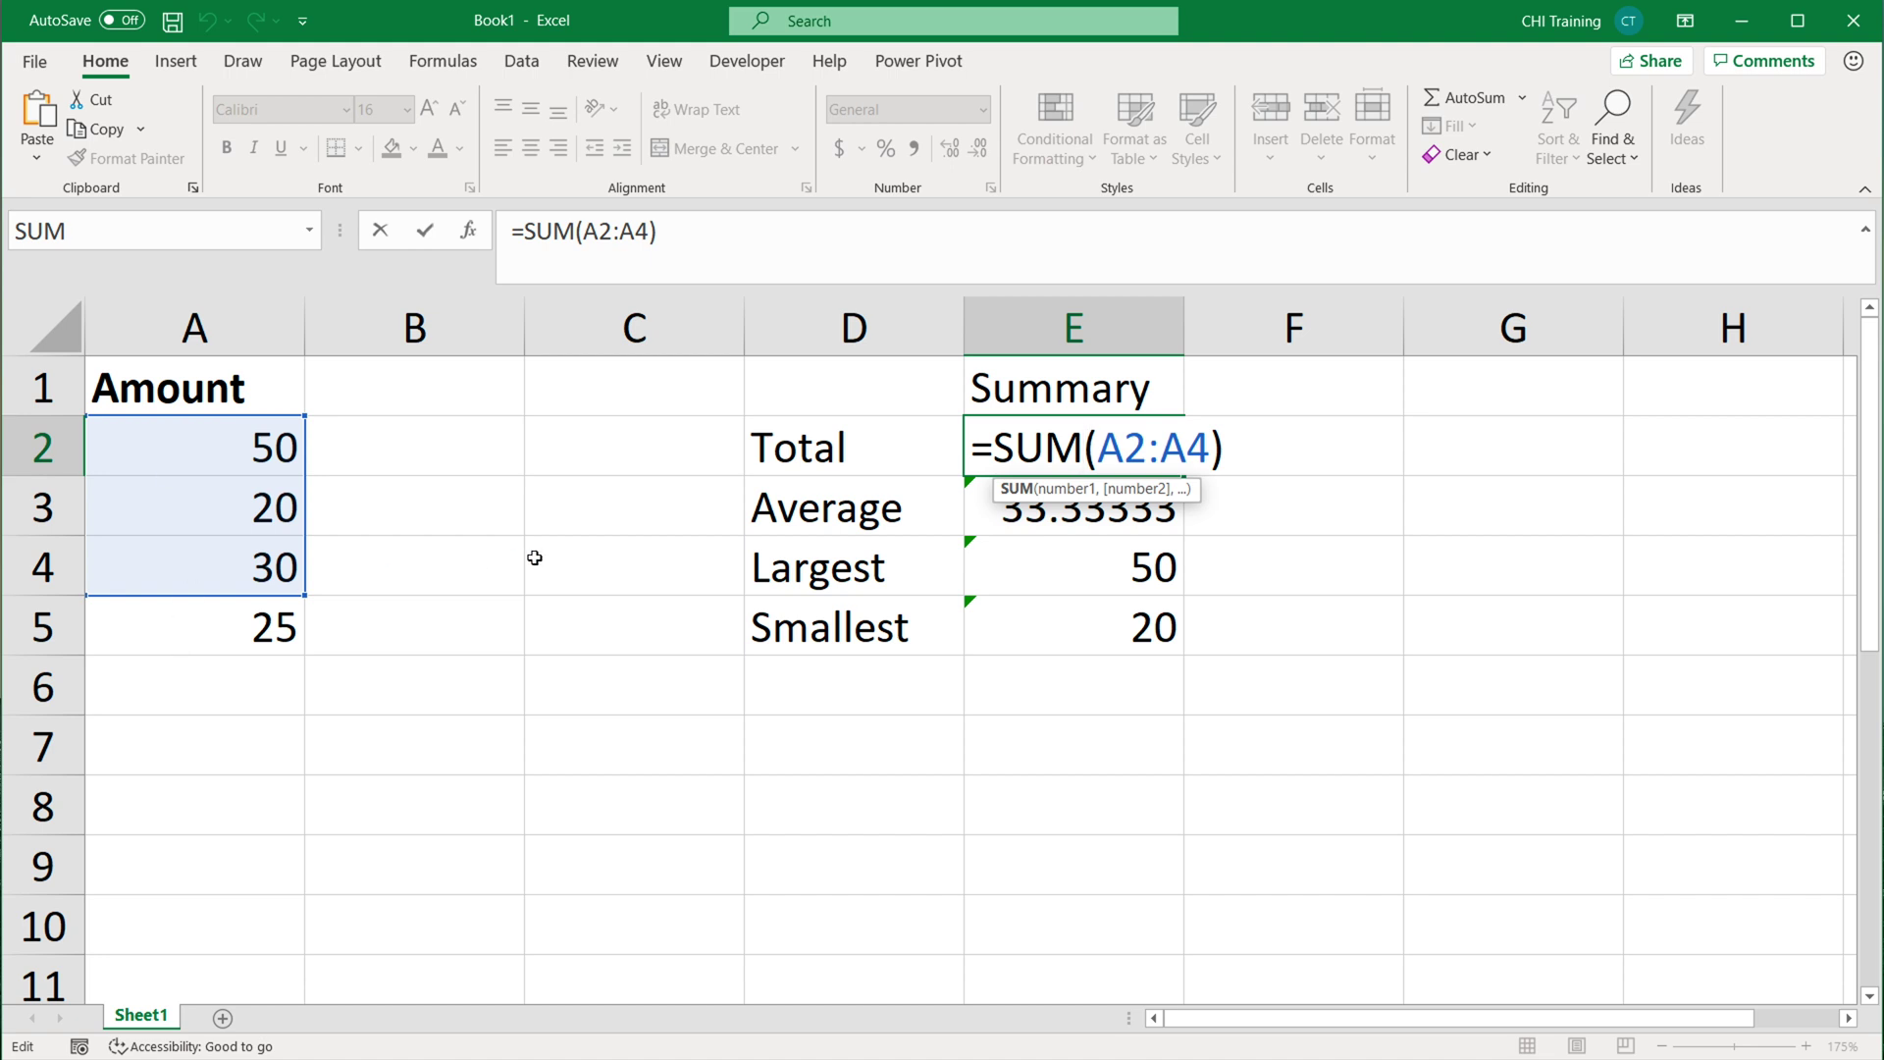
pyautogui.press('Escape')
pyautogui.click(972, 521)
pyautogui.doubleClick(1021, 506)
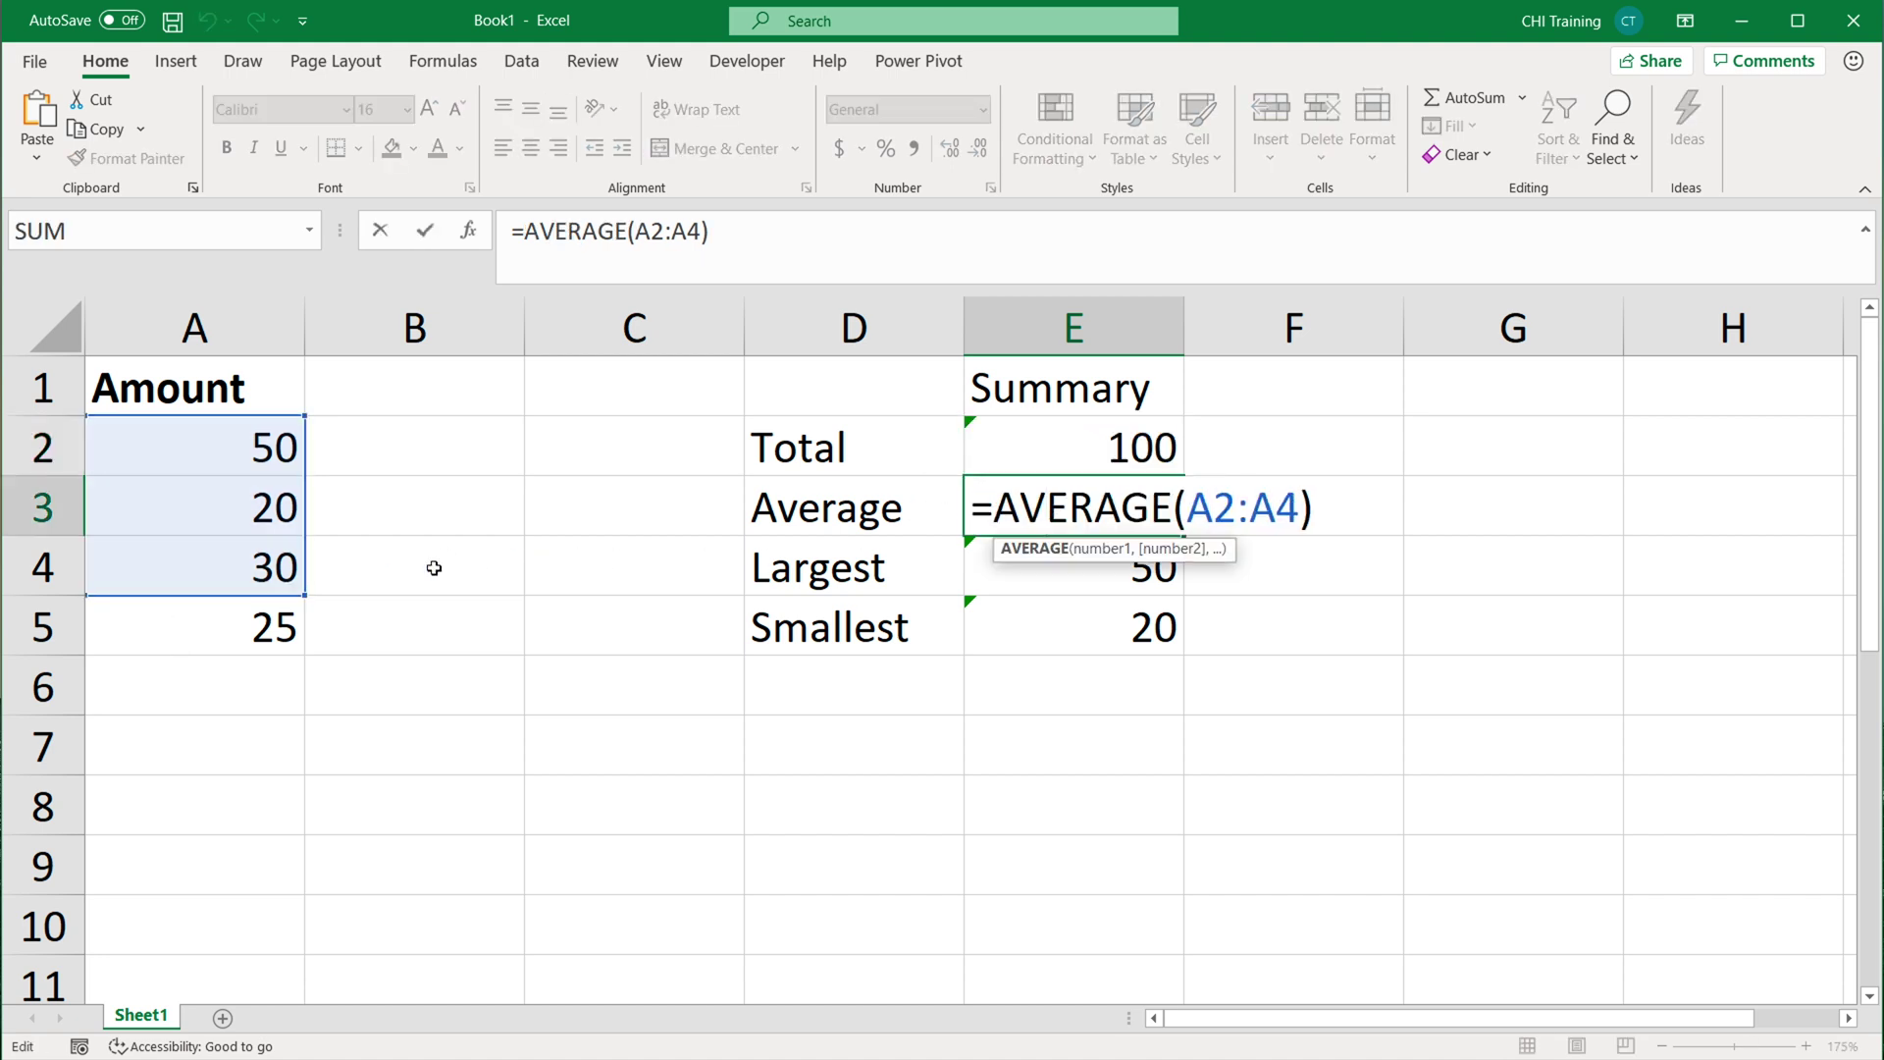
pyautogui.press('Escape')
pyautogui.doubleClick(1153, 579)
pyautogui.press('Escape')
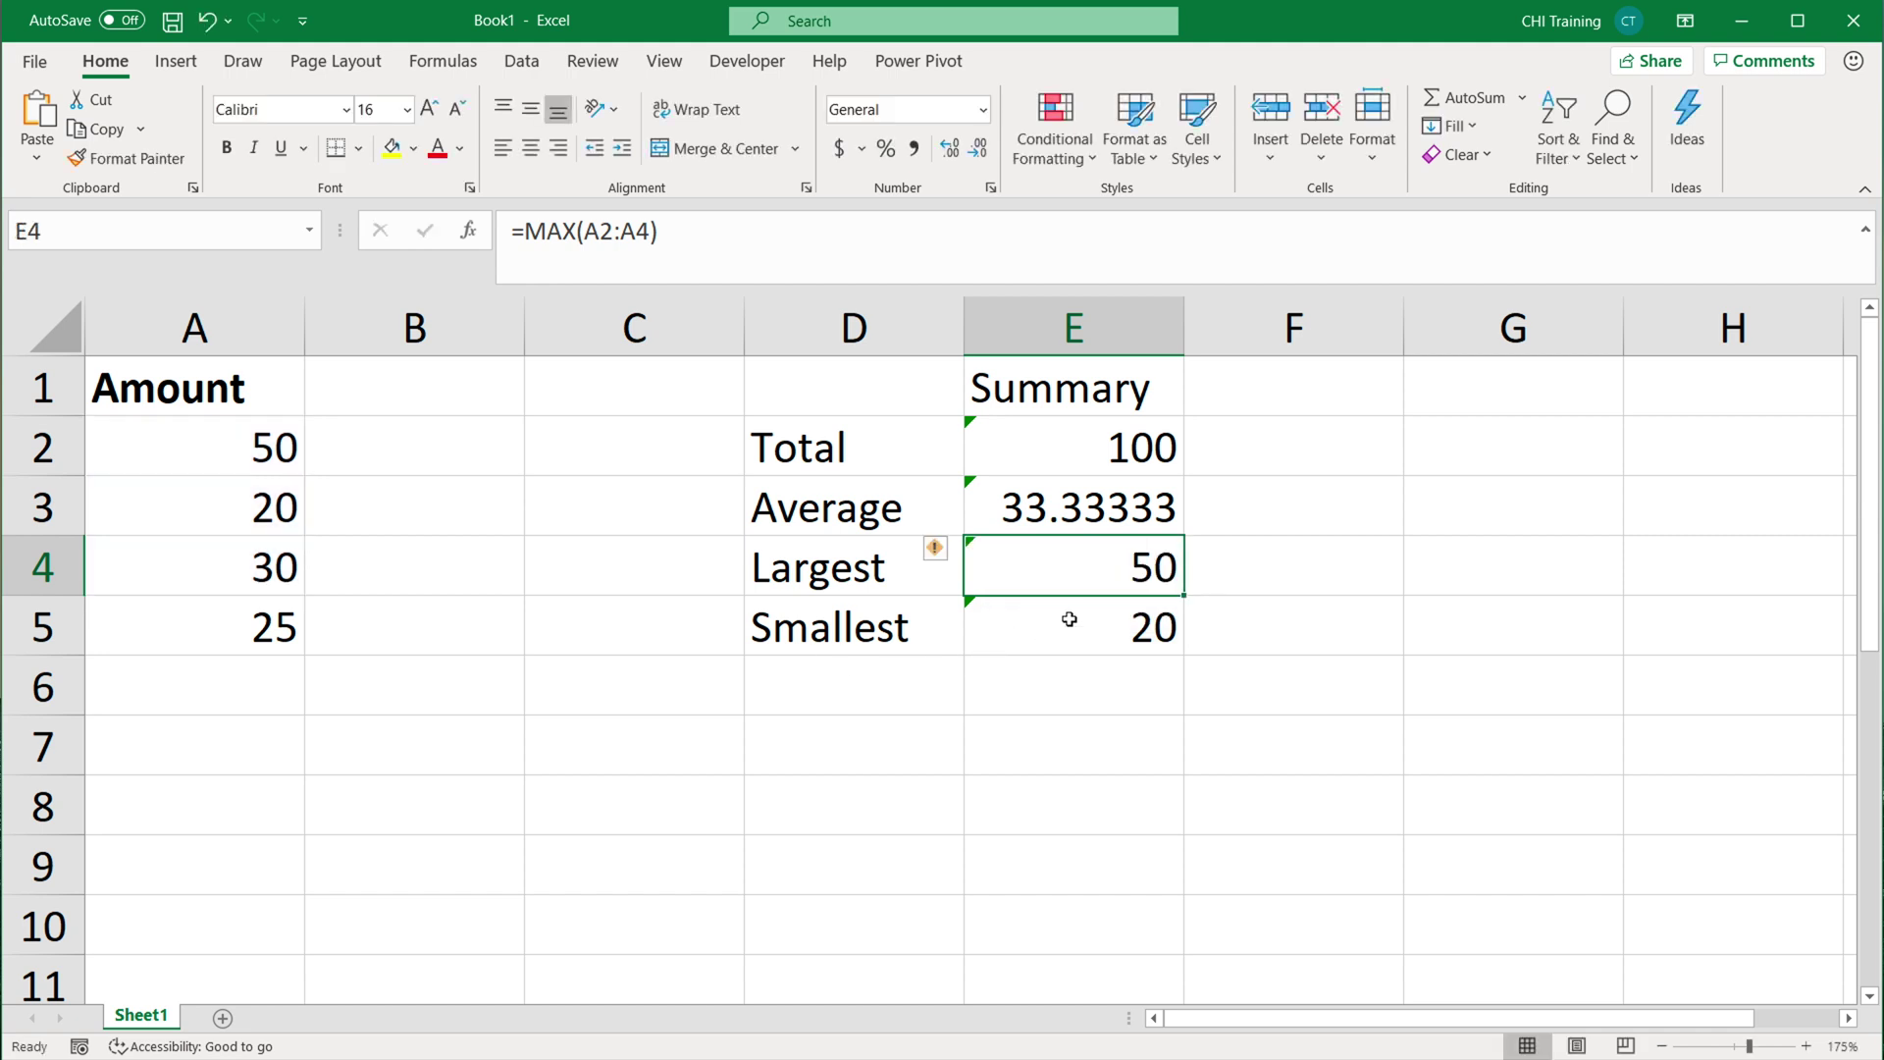
pyautogui.doubleClick(1072, 620)
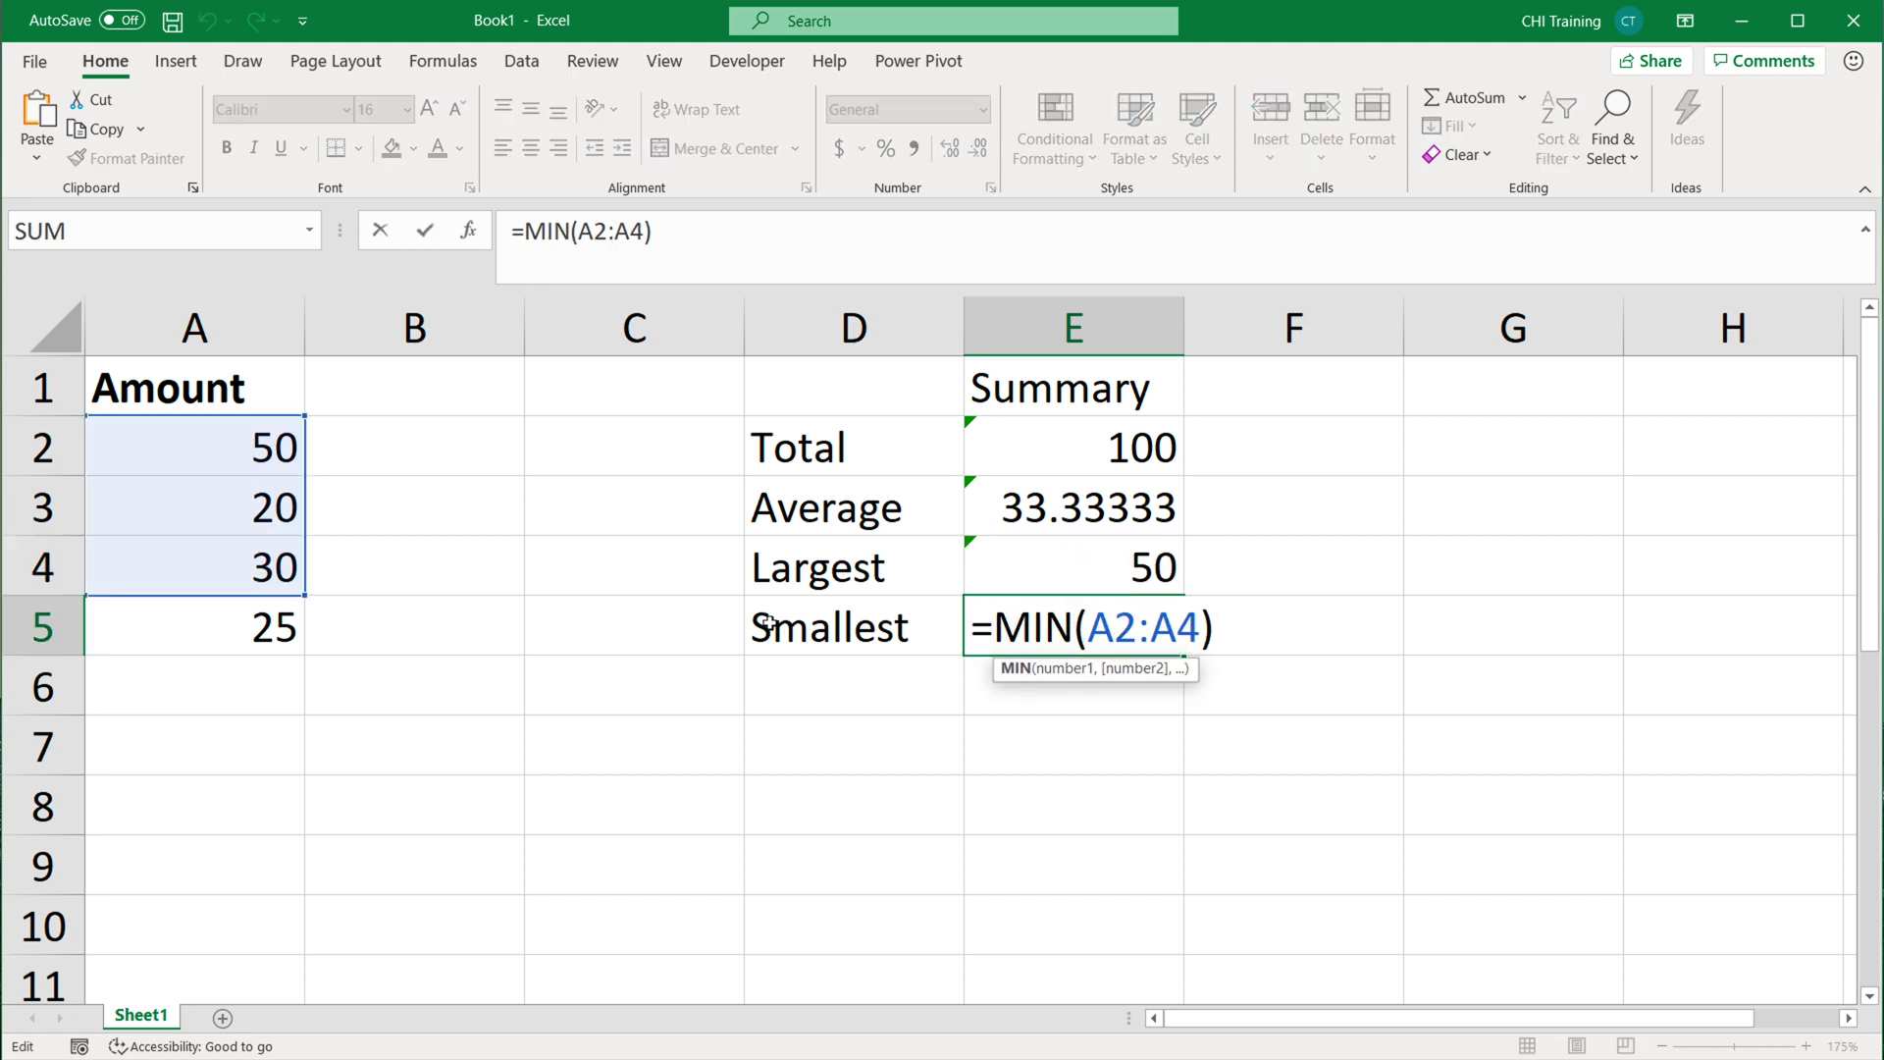
pyautogui.click(1032, 461)
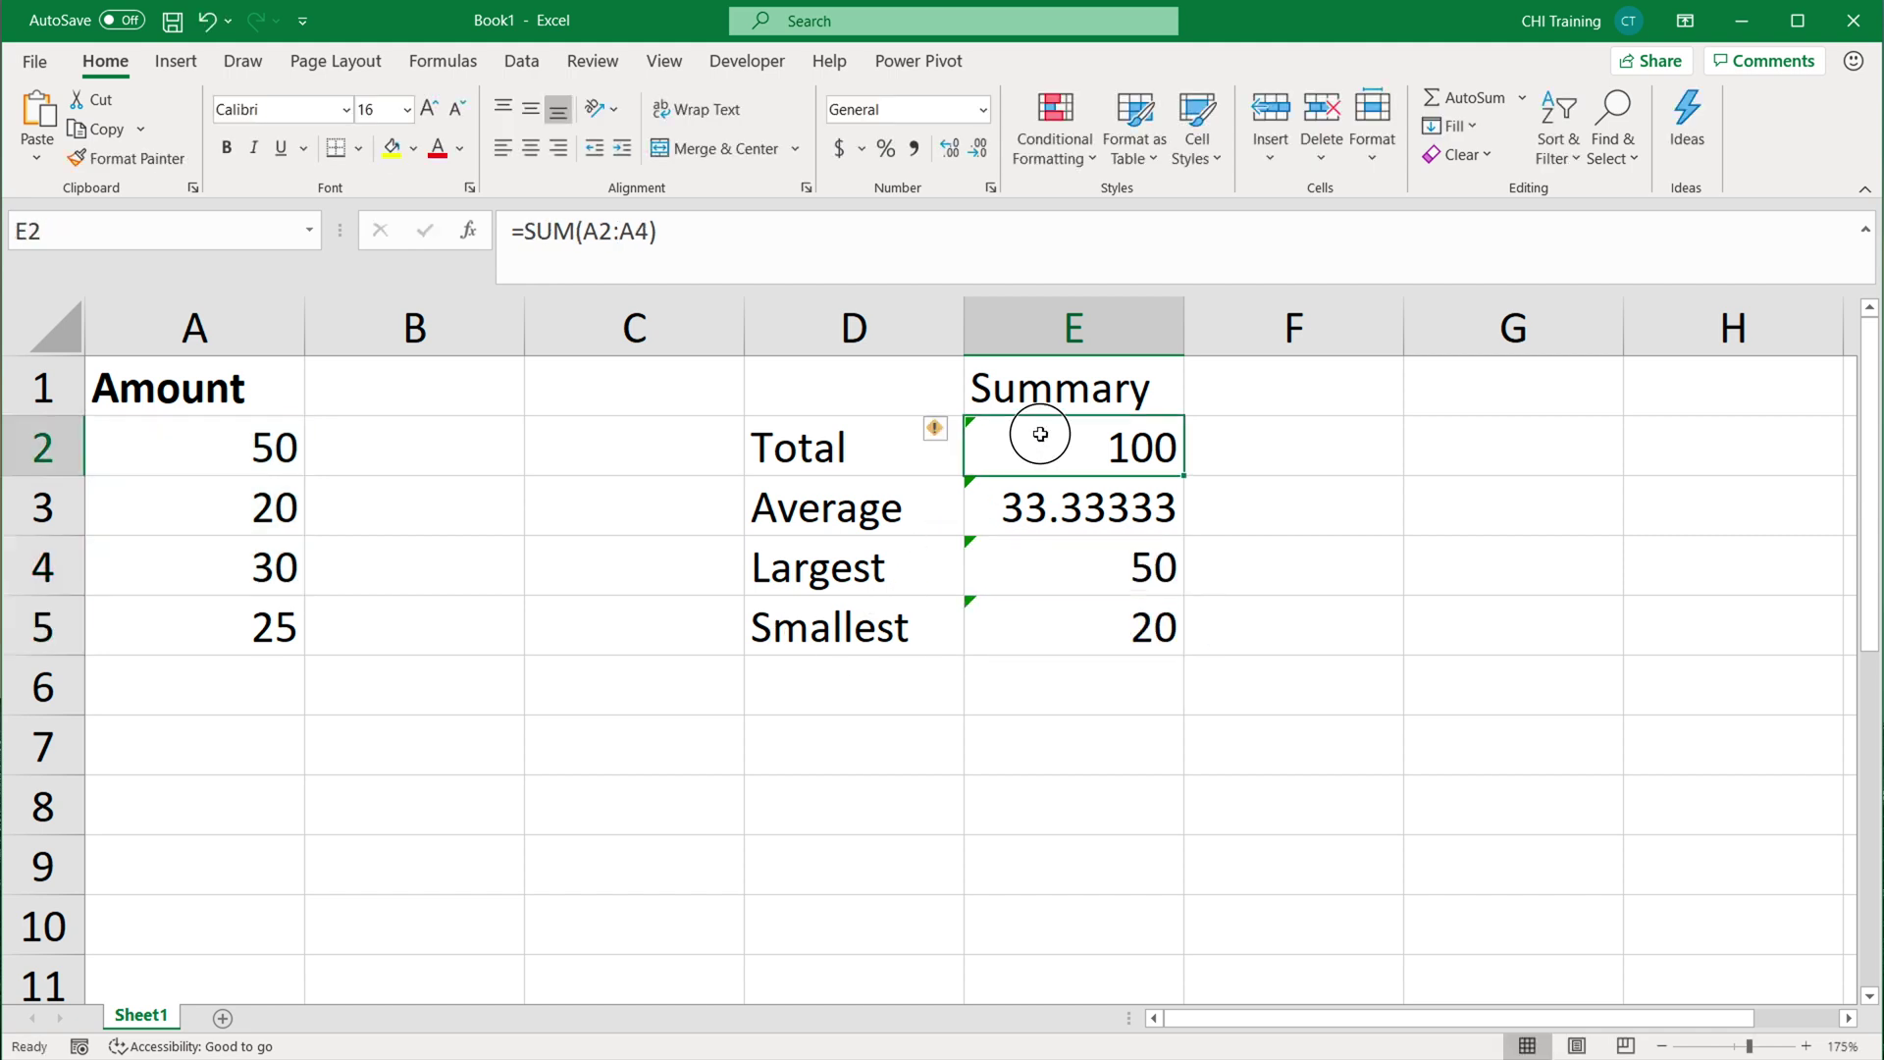
pyautogui.doubleClick(1043, 454)
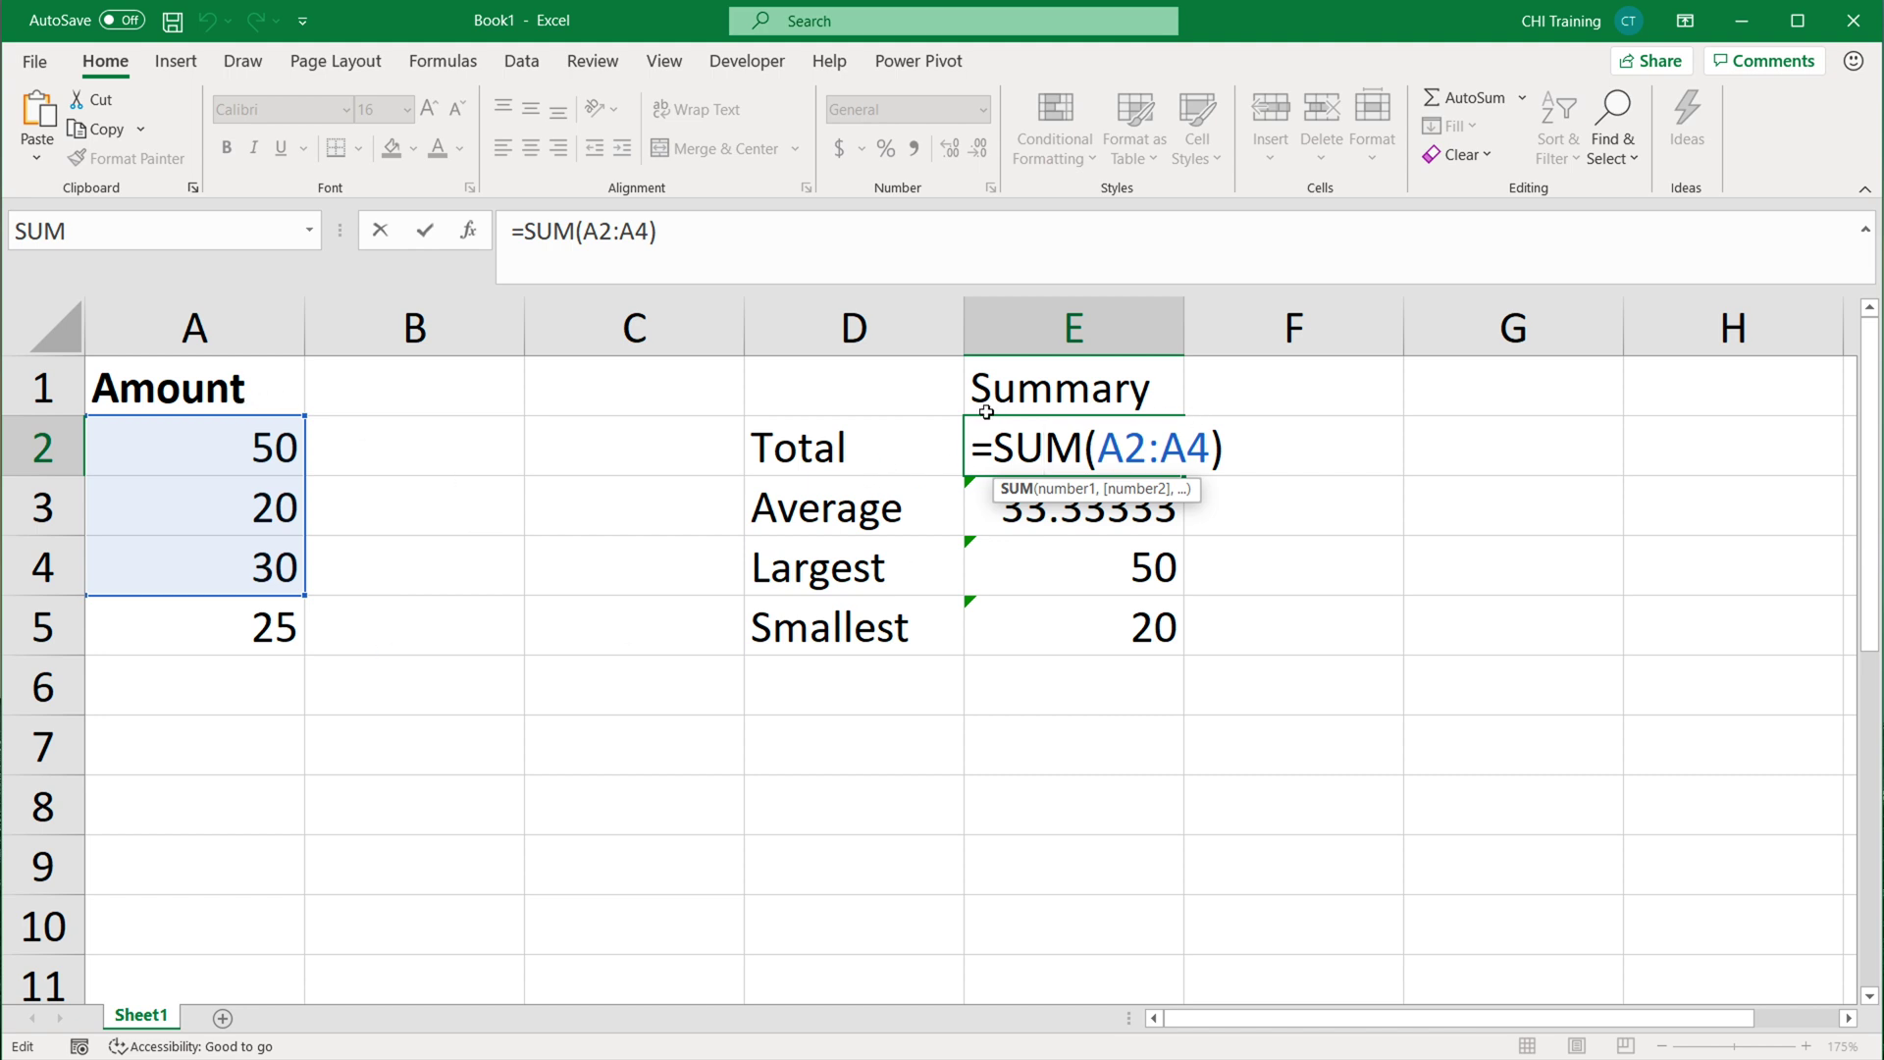
pyautogui.hotkey('ctrl', 'Return')
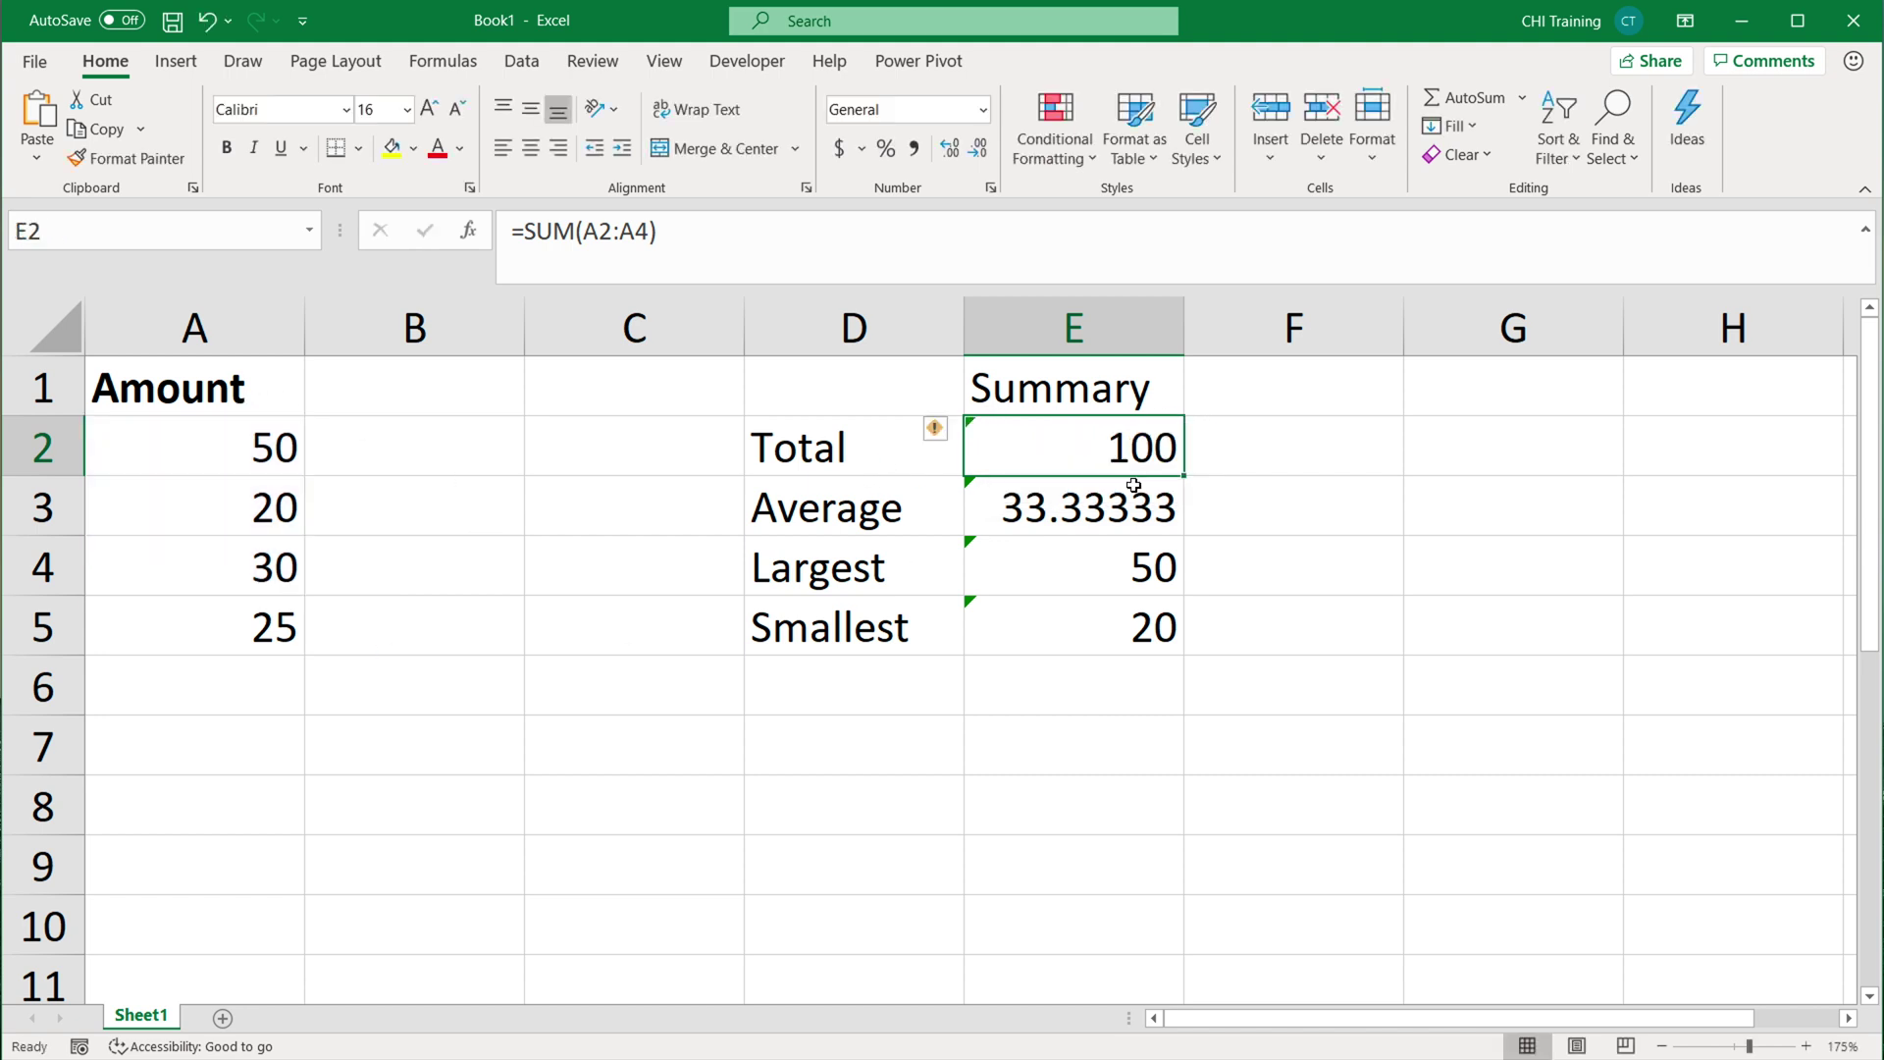
pyautogui.hotkey('ctrl', 'z')
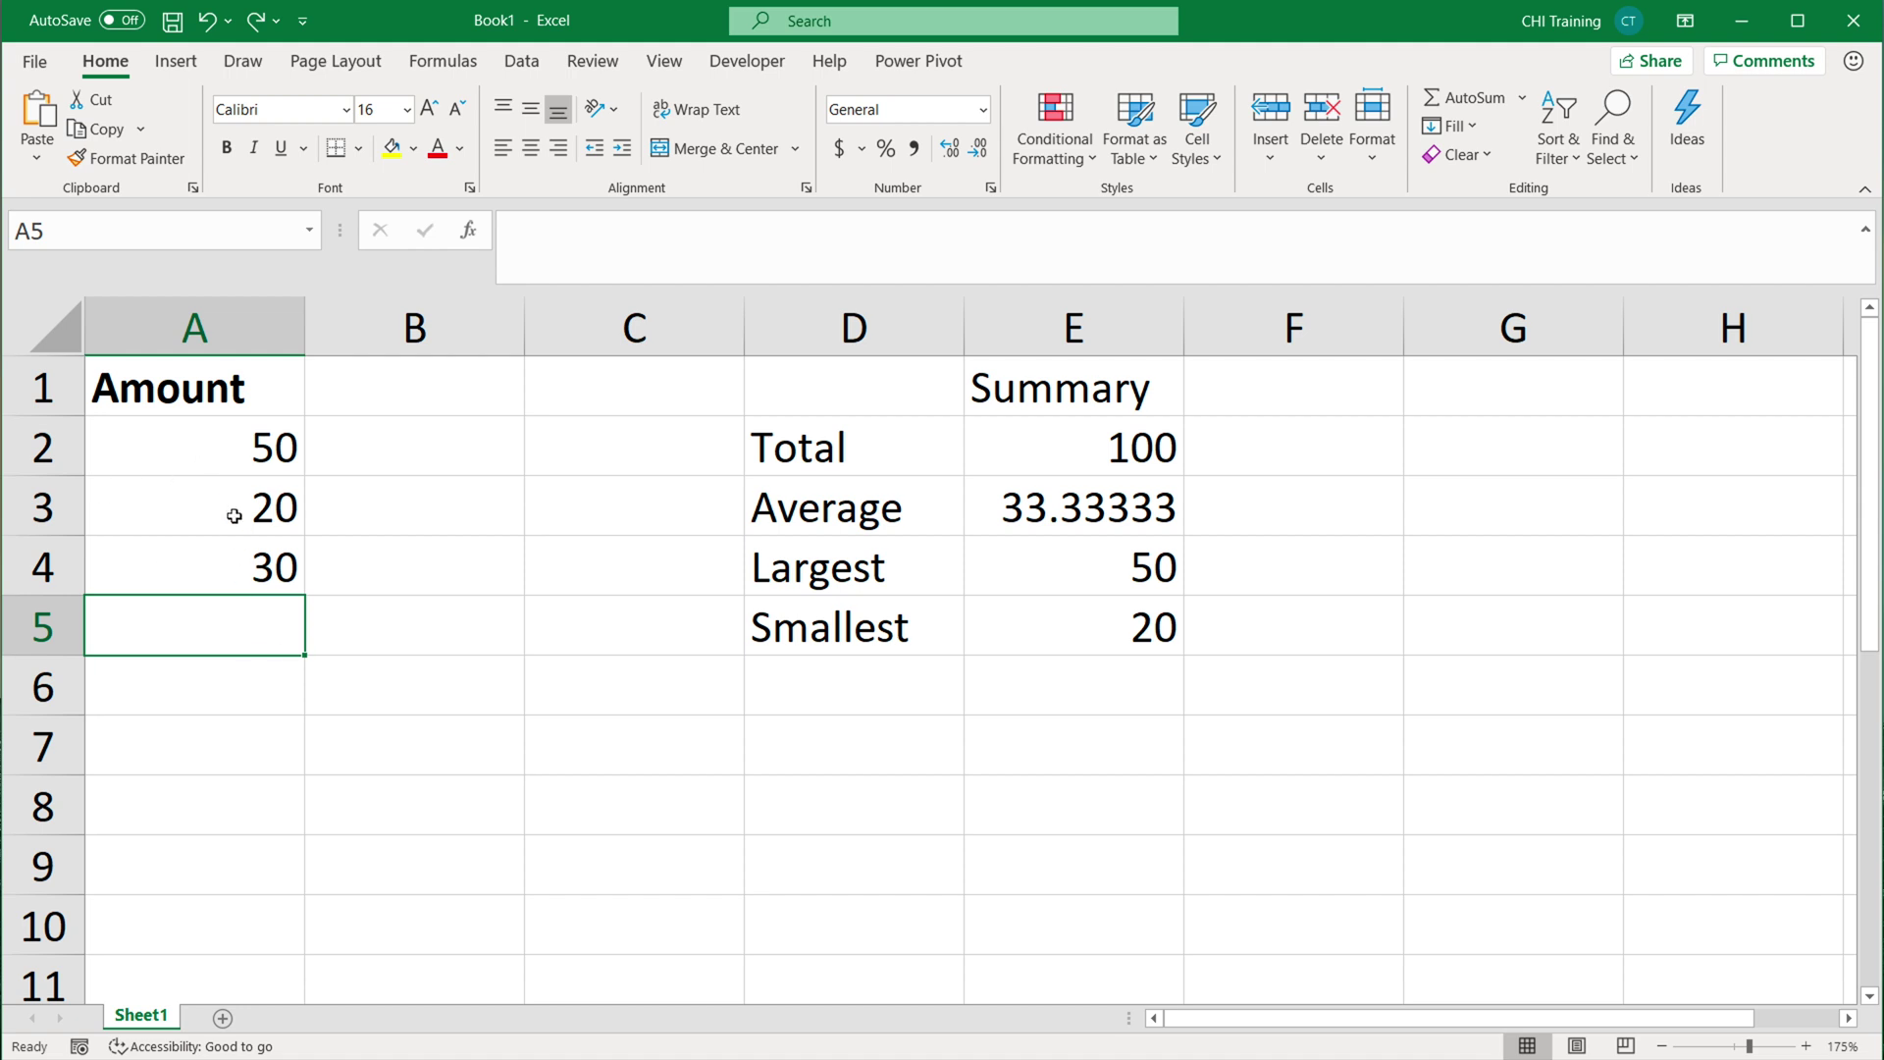
pyautogui.moveTo(220, 453); pyautogui.dragTo(257, 587)
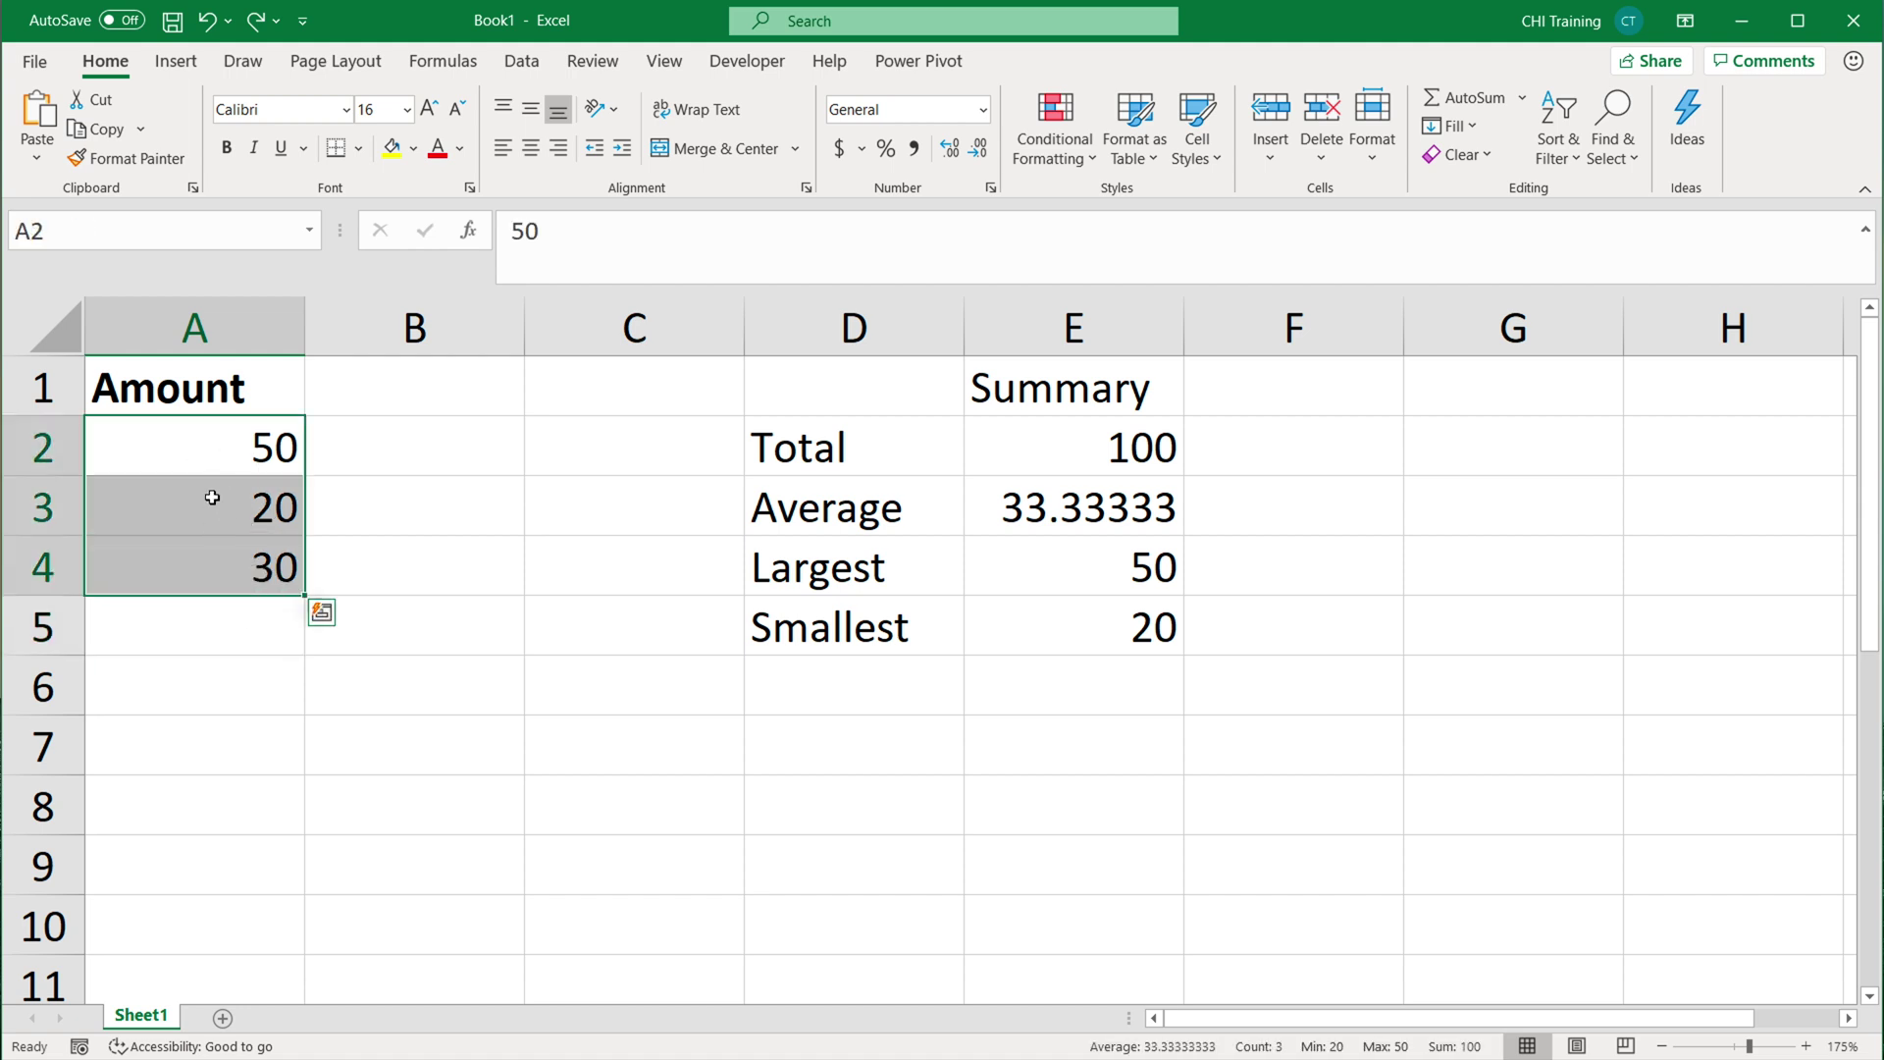
pyautogui.click(120, 515)
pyautogui.rightClick(115, 512)
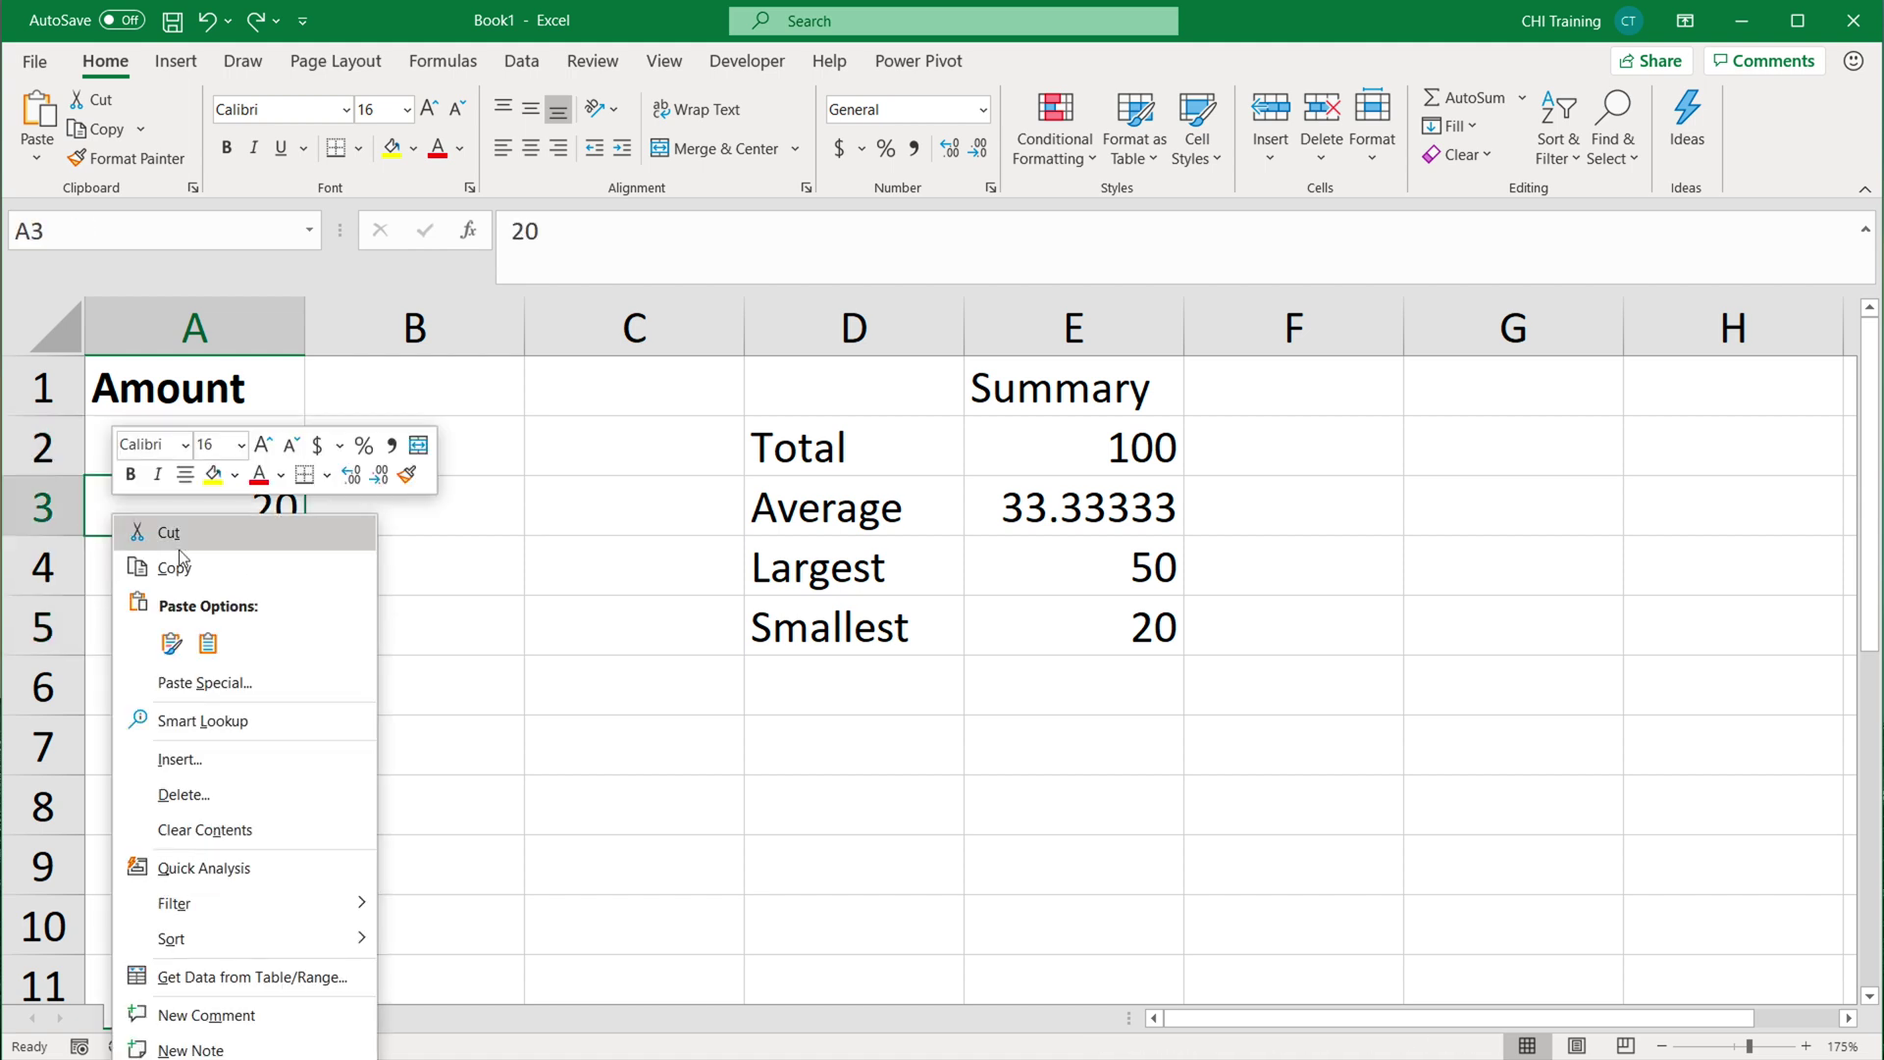
pyautogui.click(212, 753)
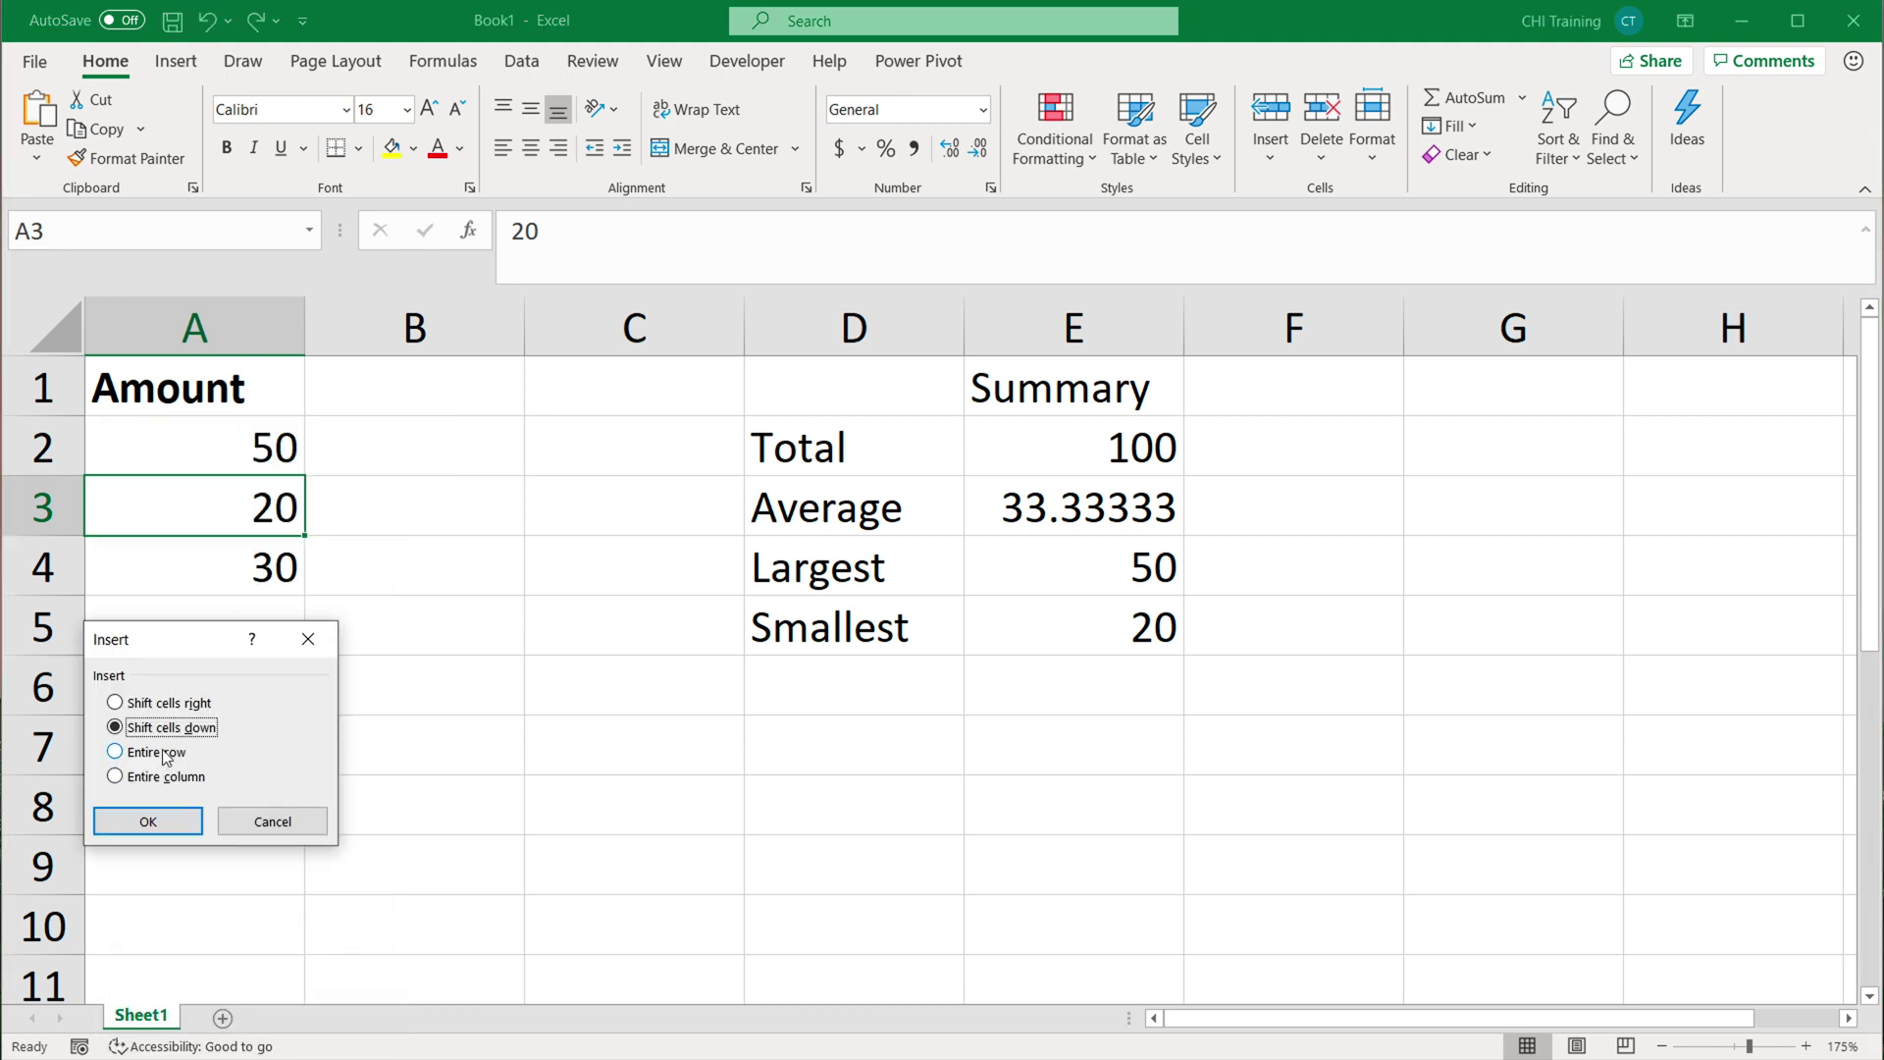
pyautogui.click(148, 822)
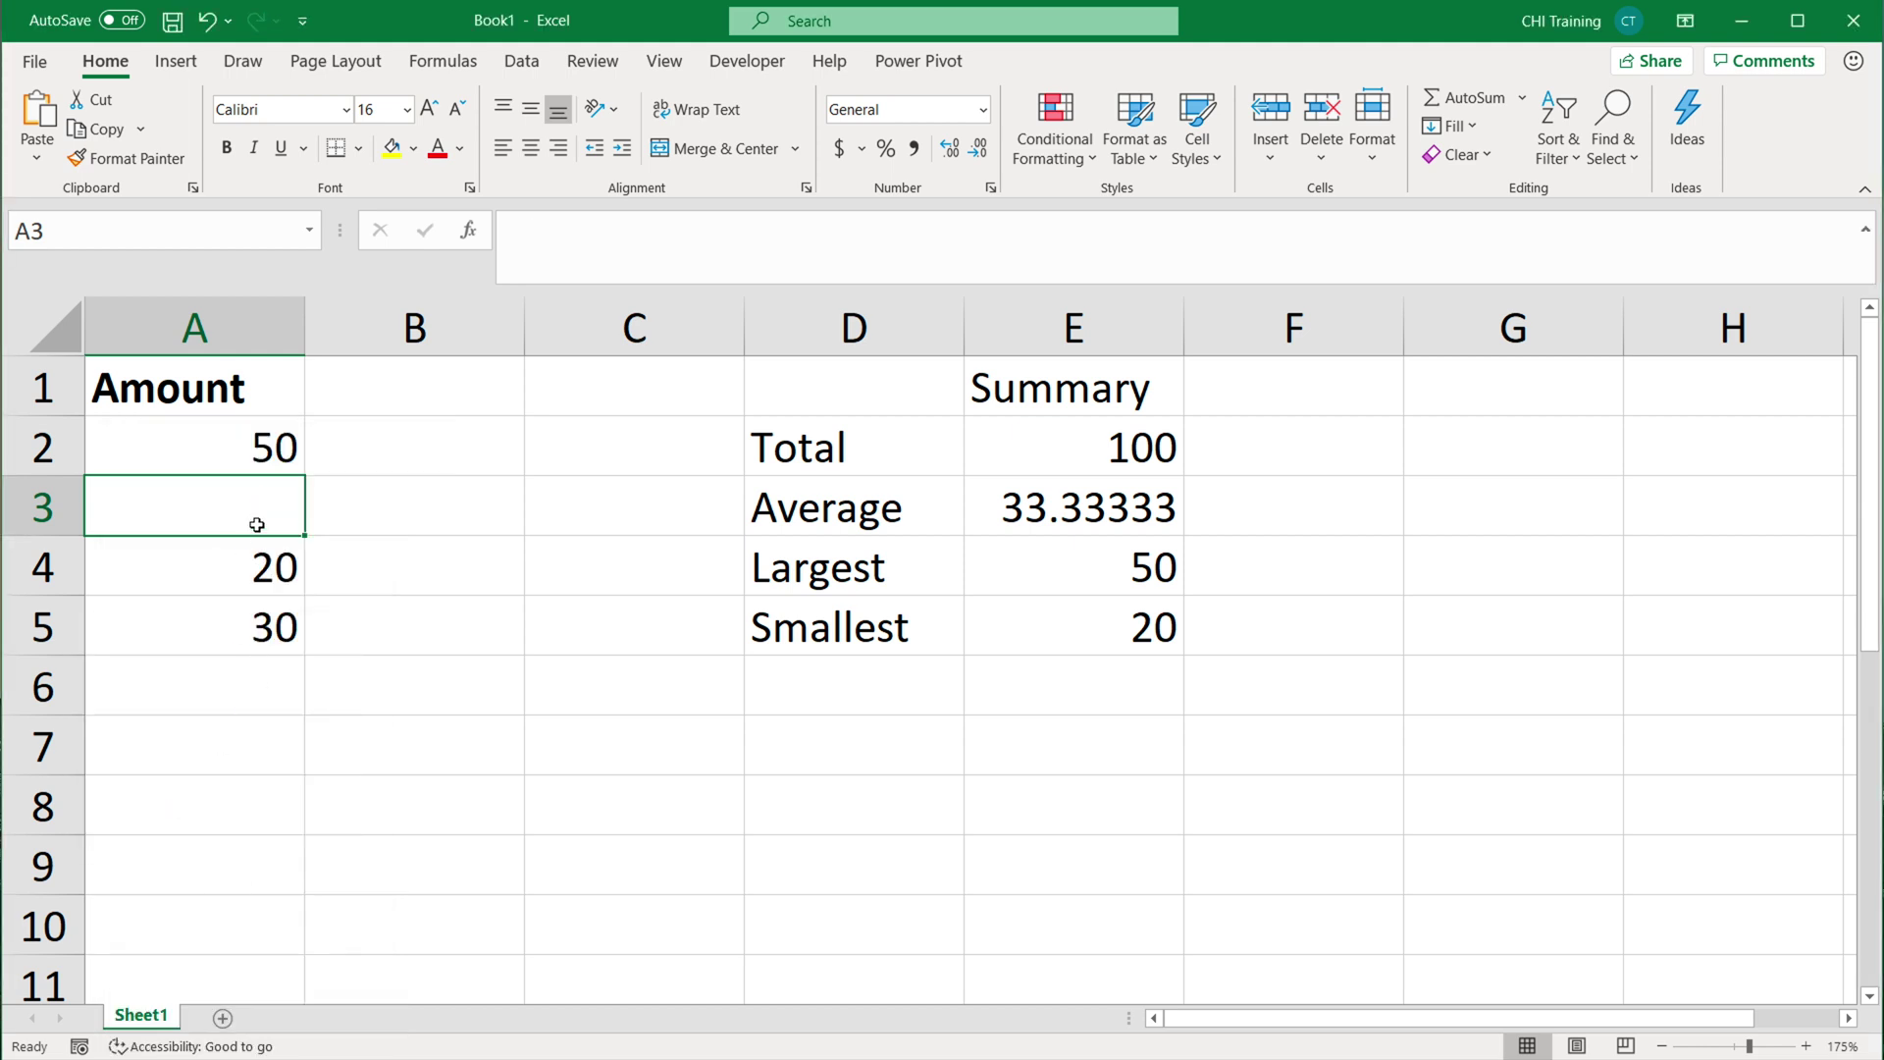
pyautogui.write('25')
pyautogui.press('Return')
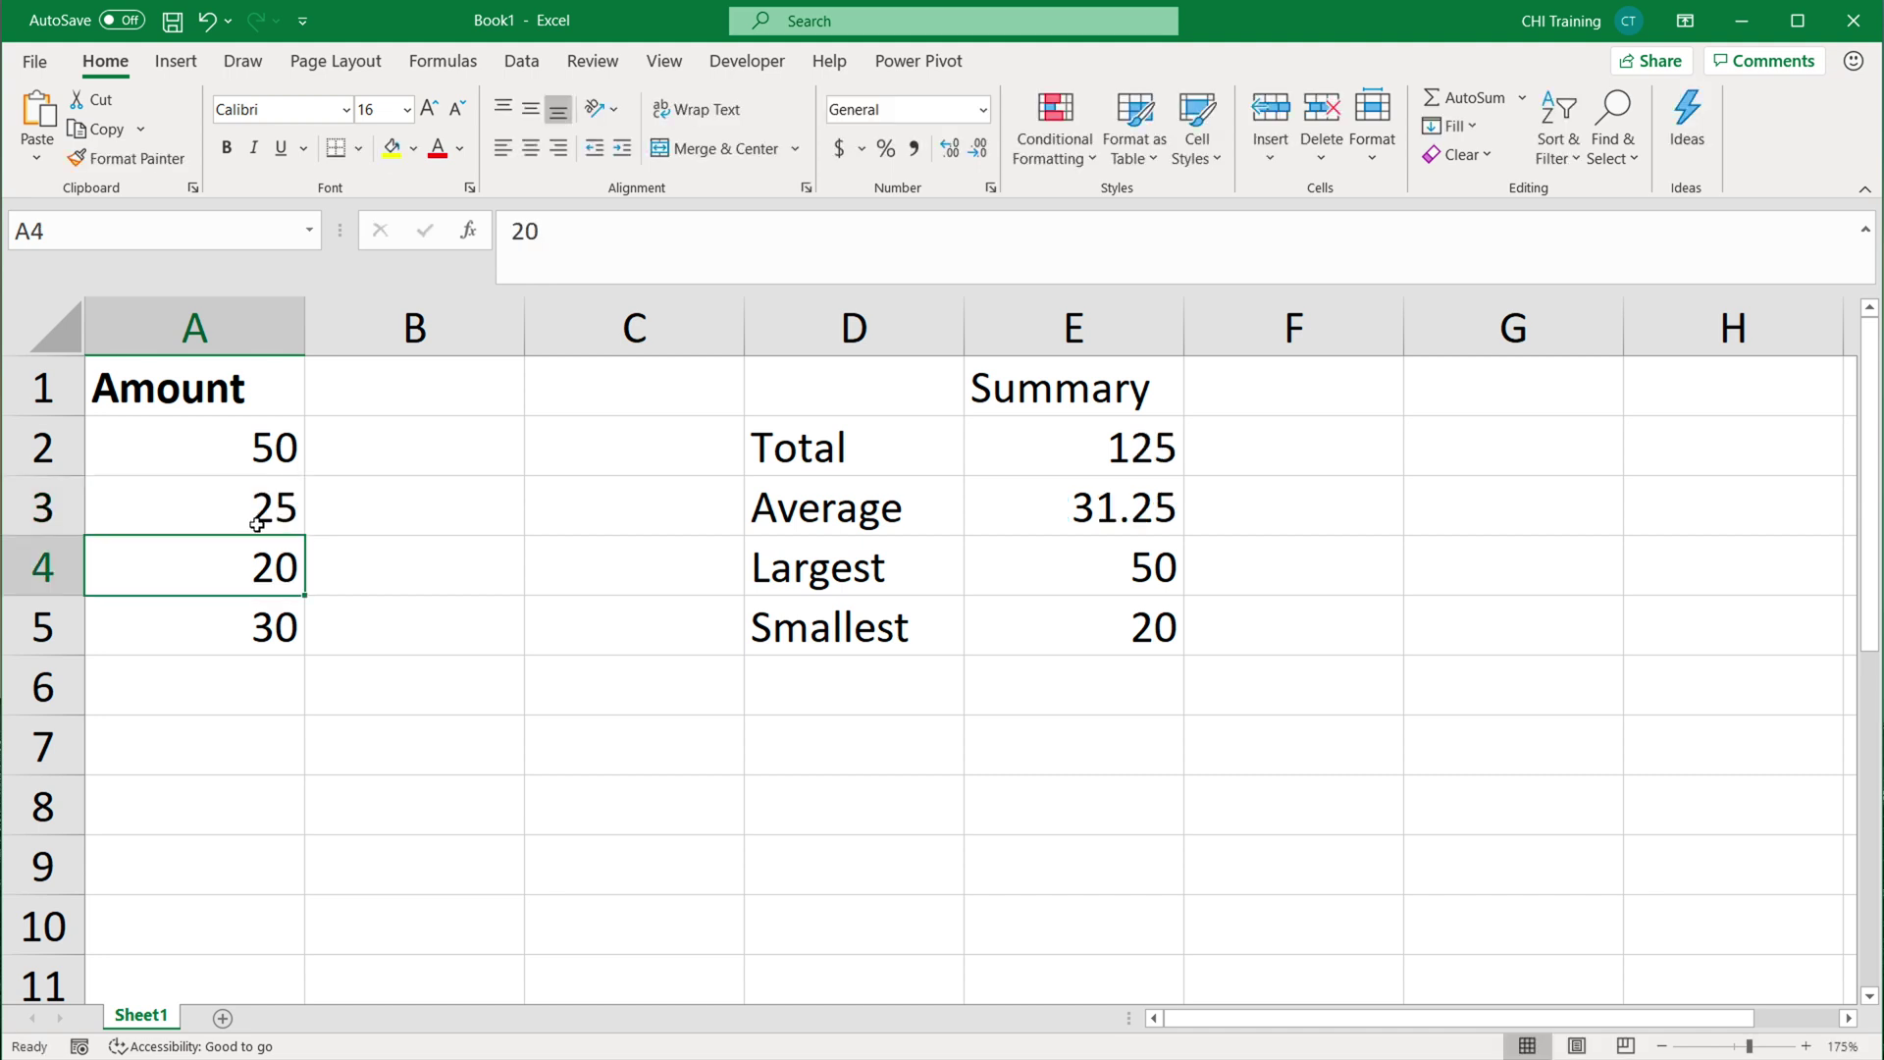
pyautogui.doubleClick(1156, 453)
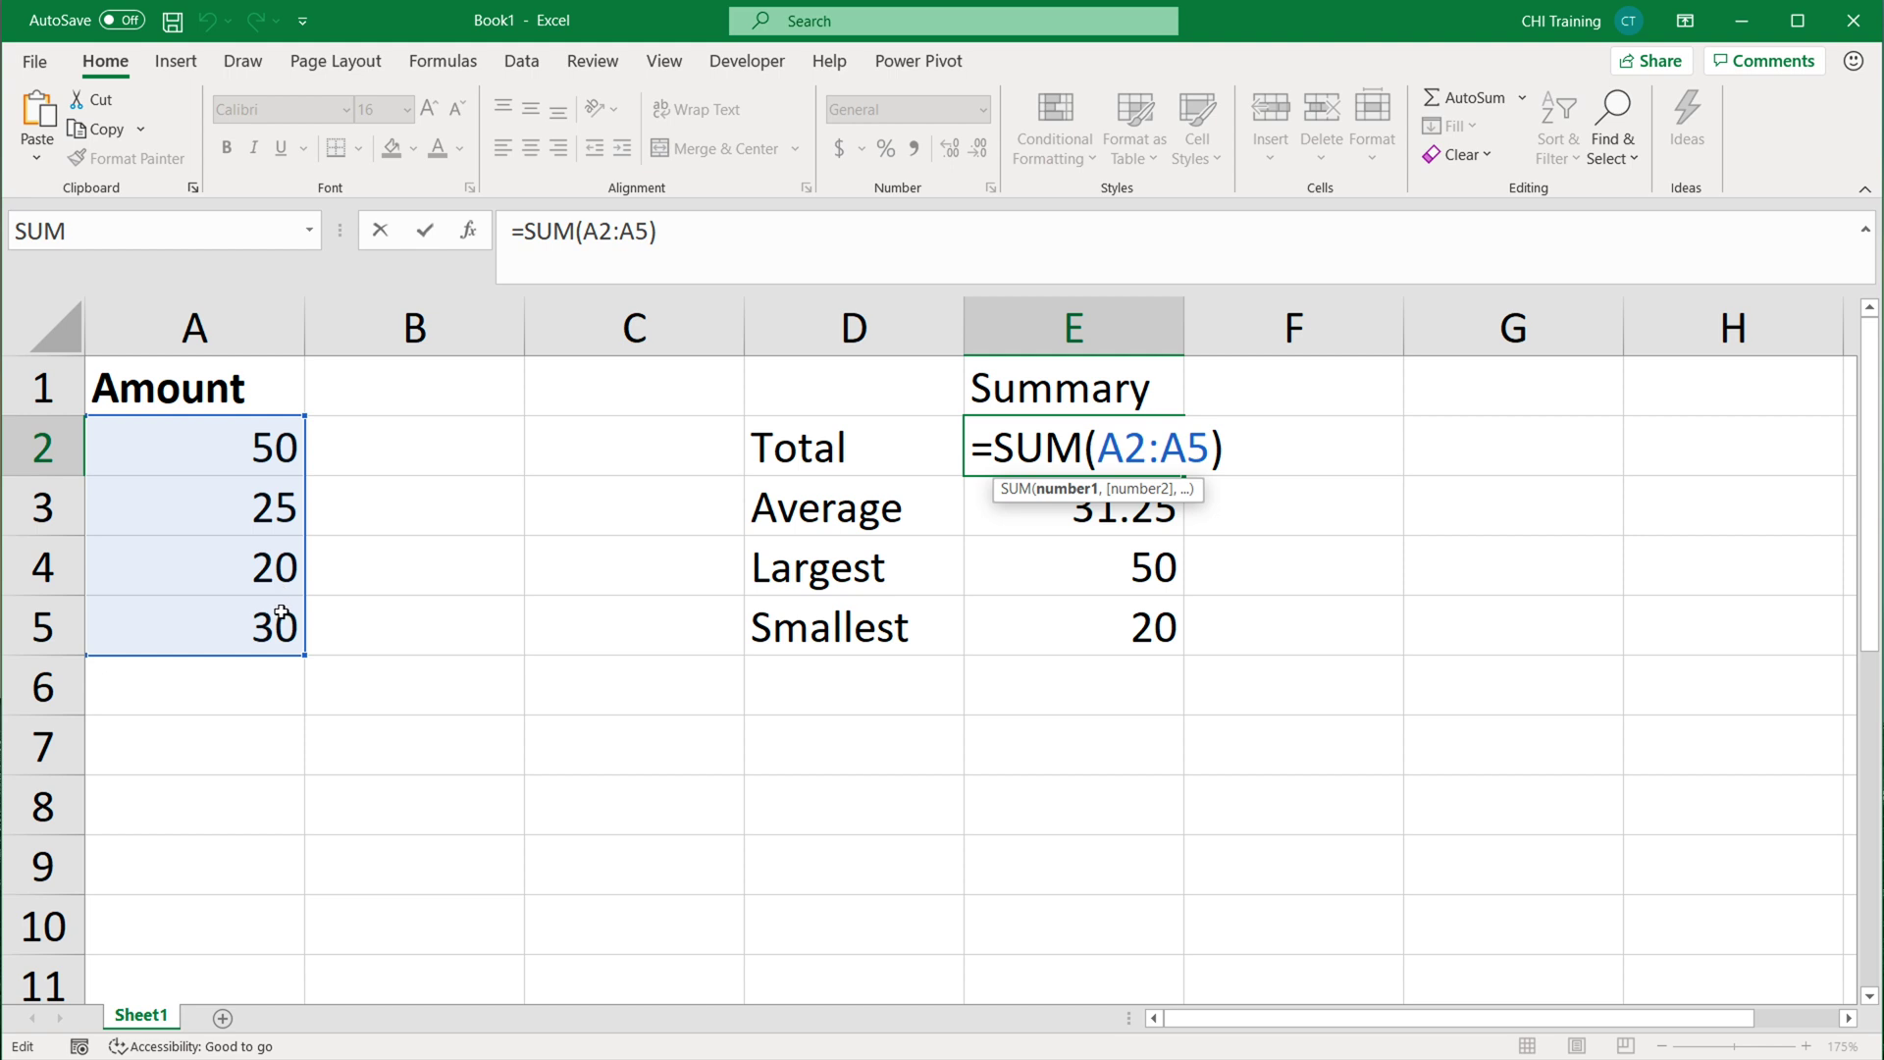
pyautogui.press('Escape')
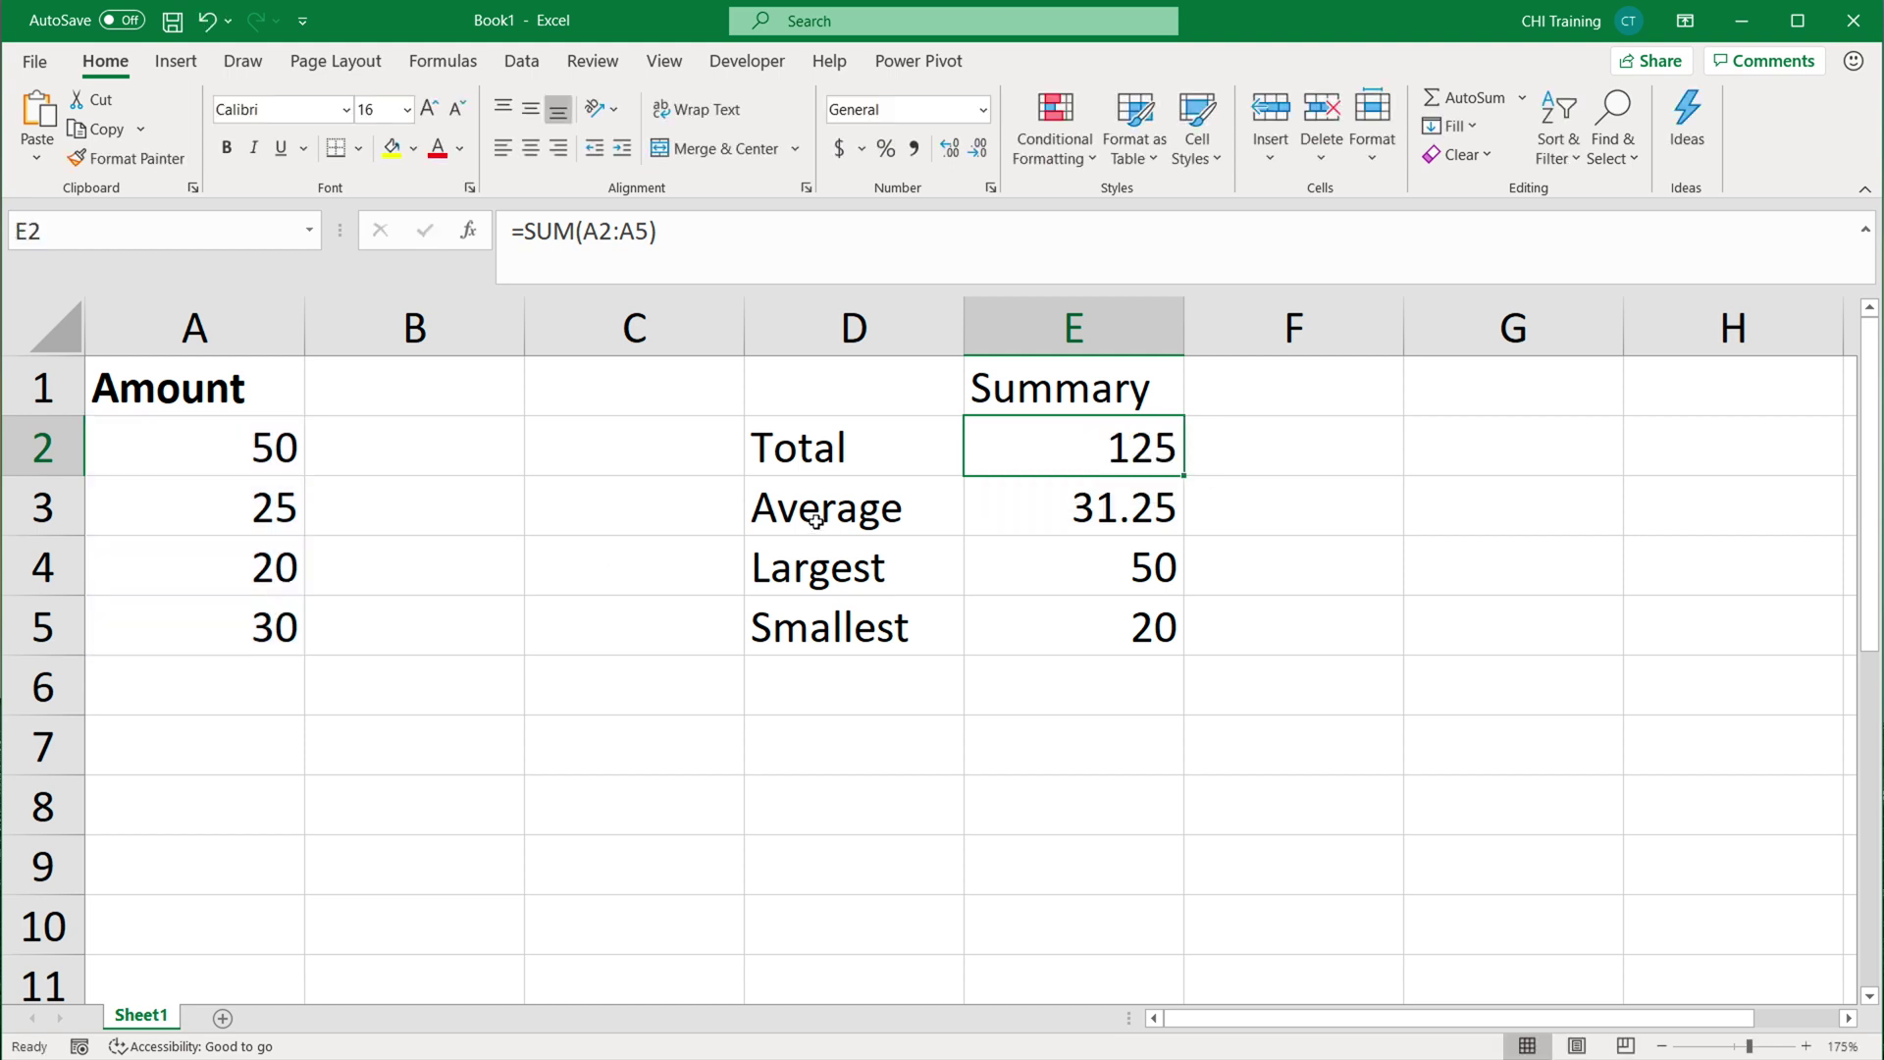
pyautogui.hotkey('ctrl', 'z')
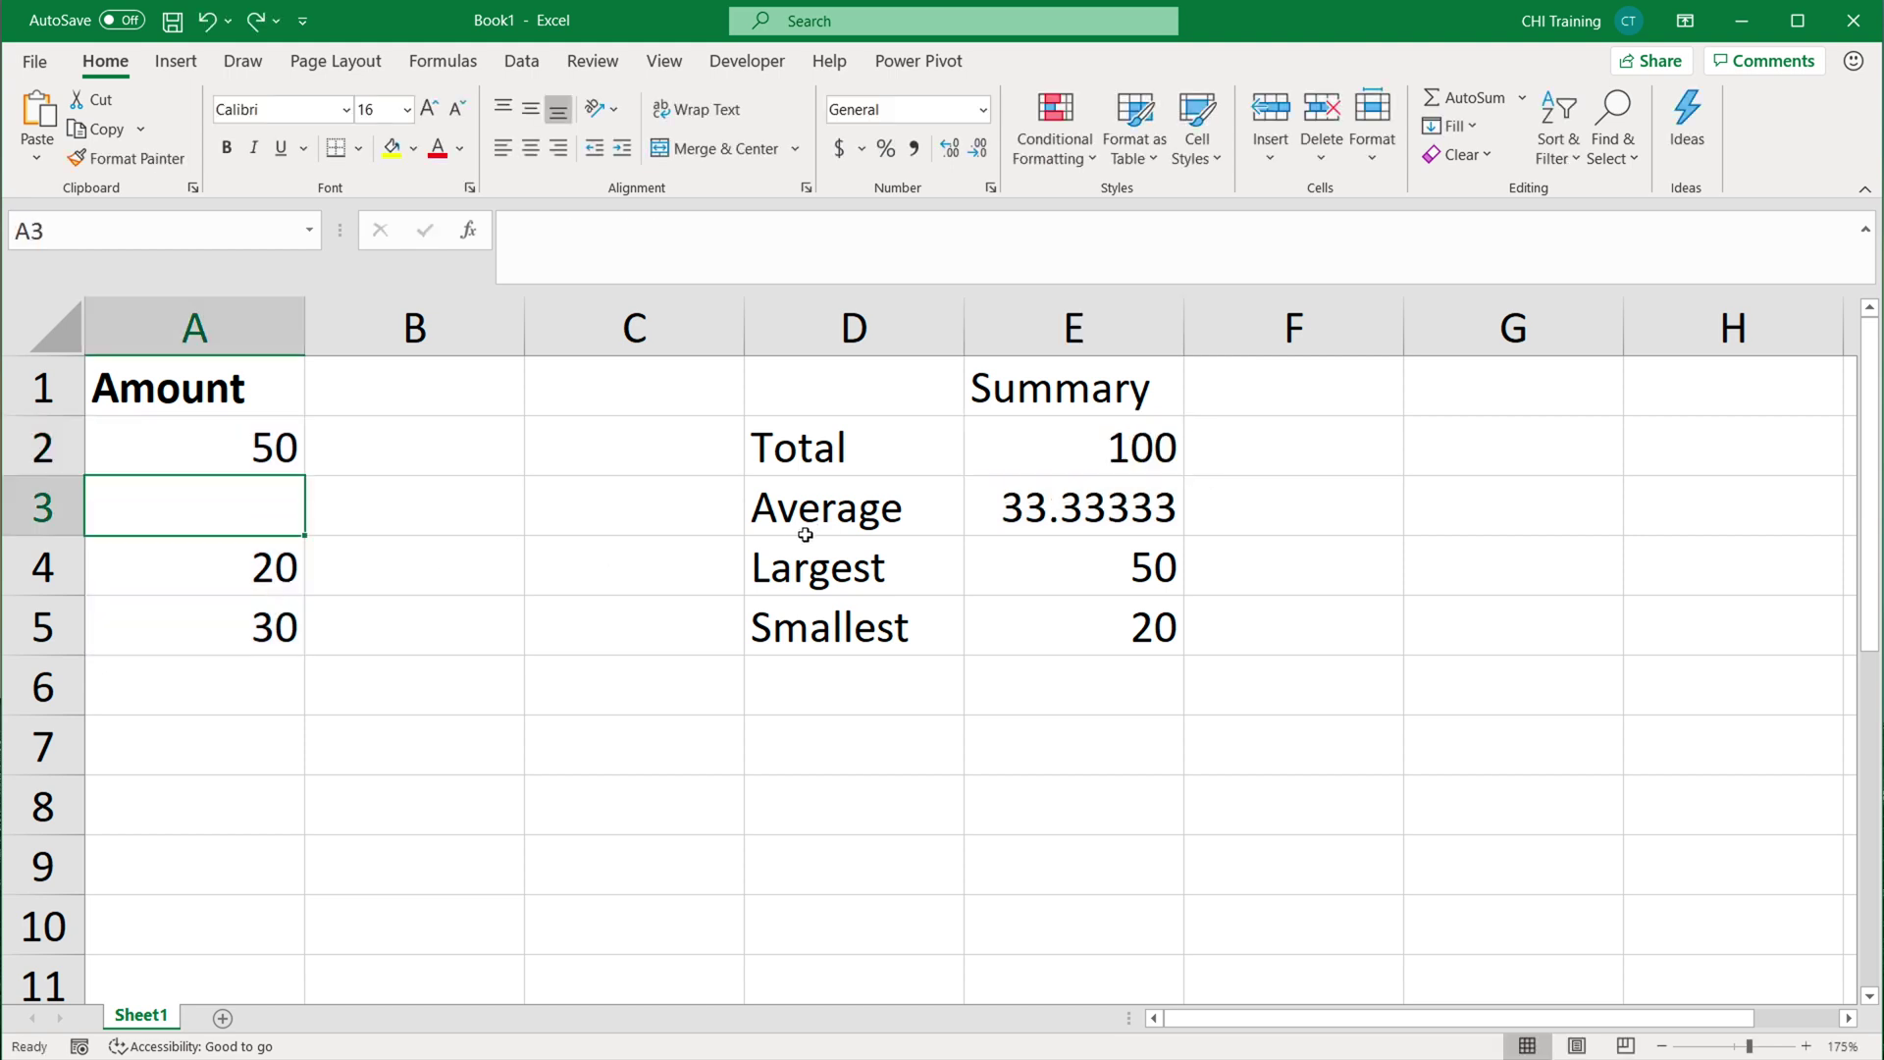
pyautogui.hotkey('ctrl', 'z')
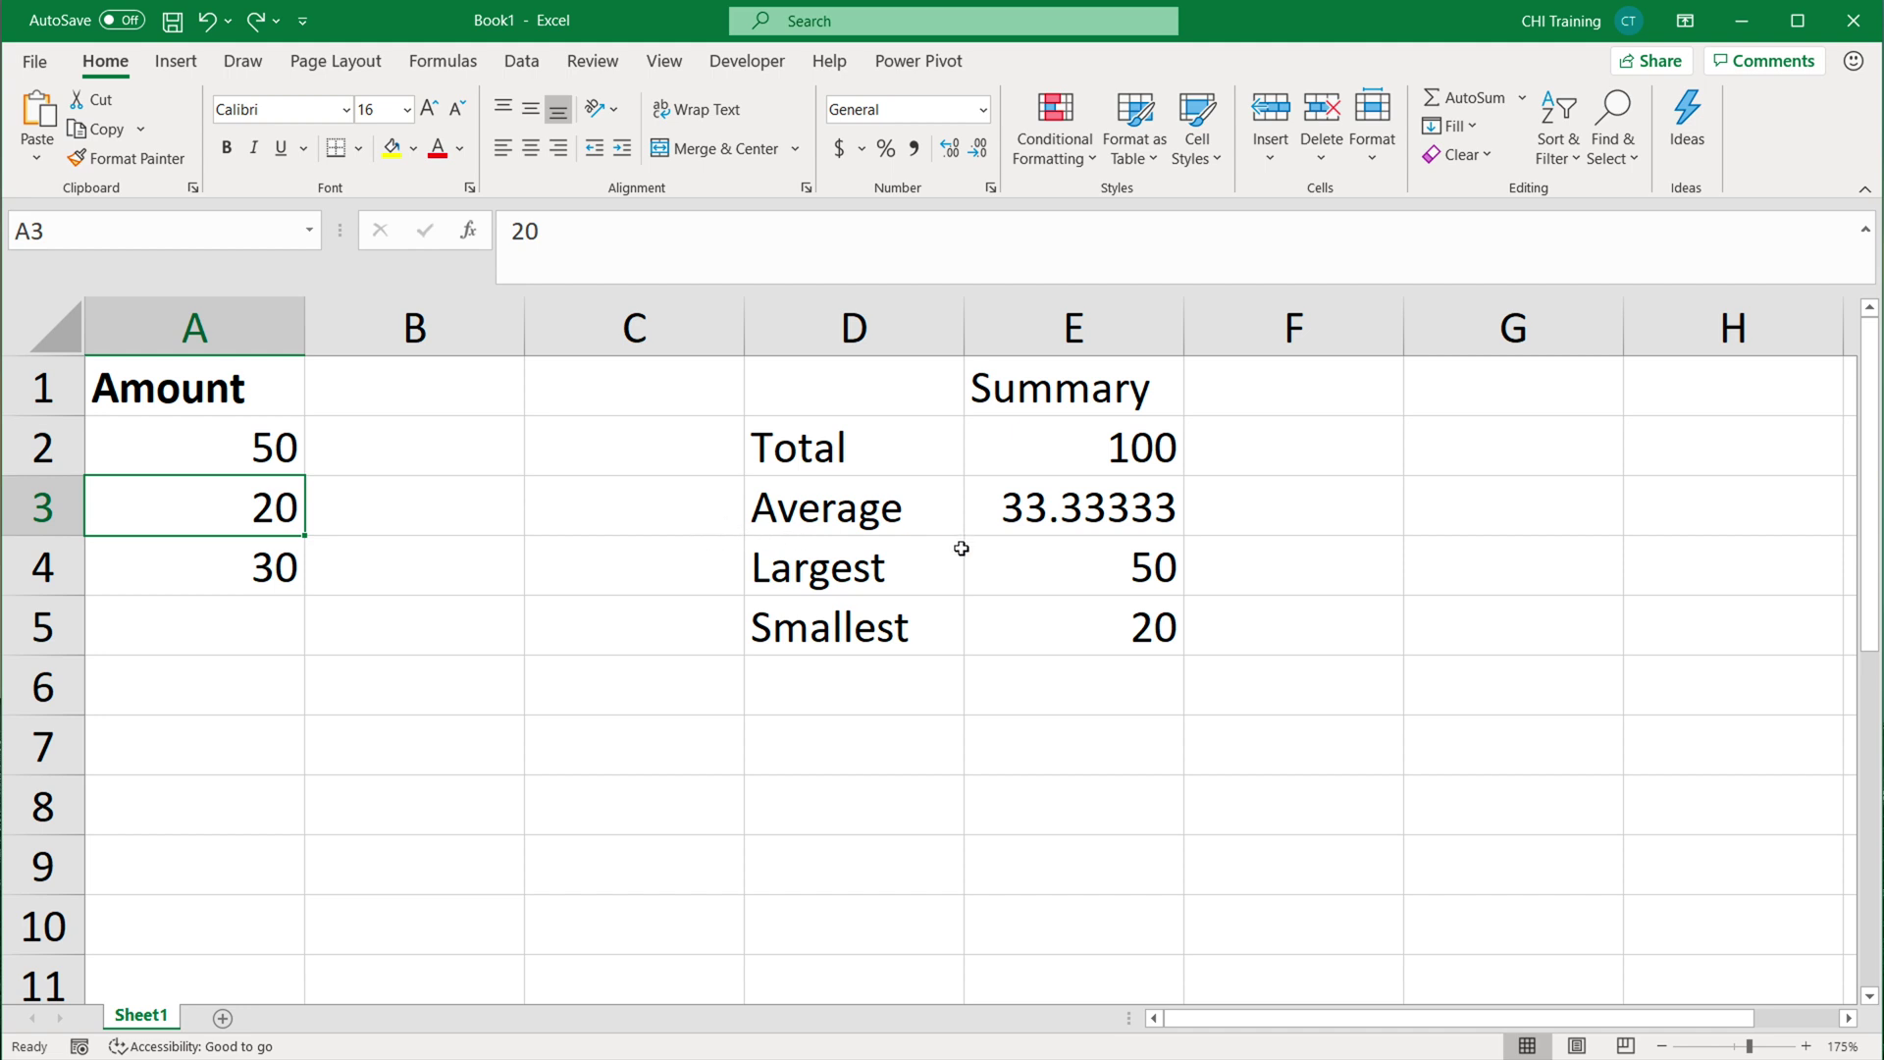
pyautogui.click(676, 586)
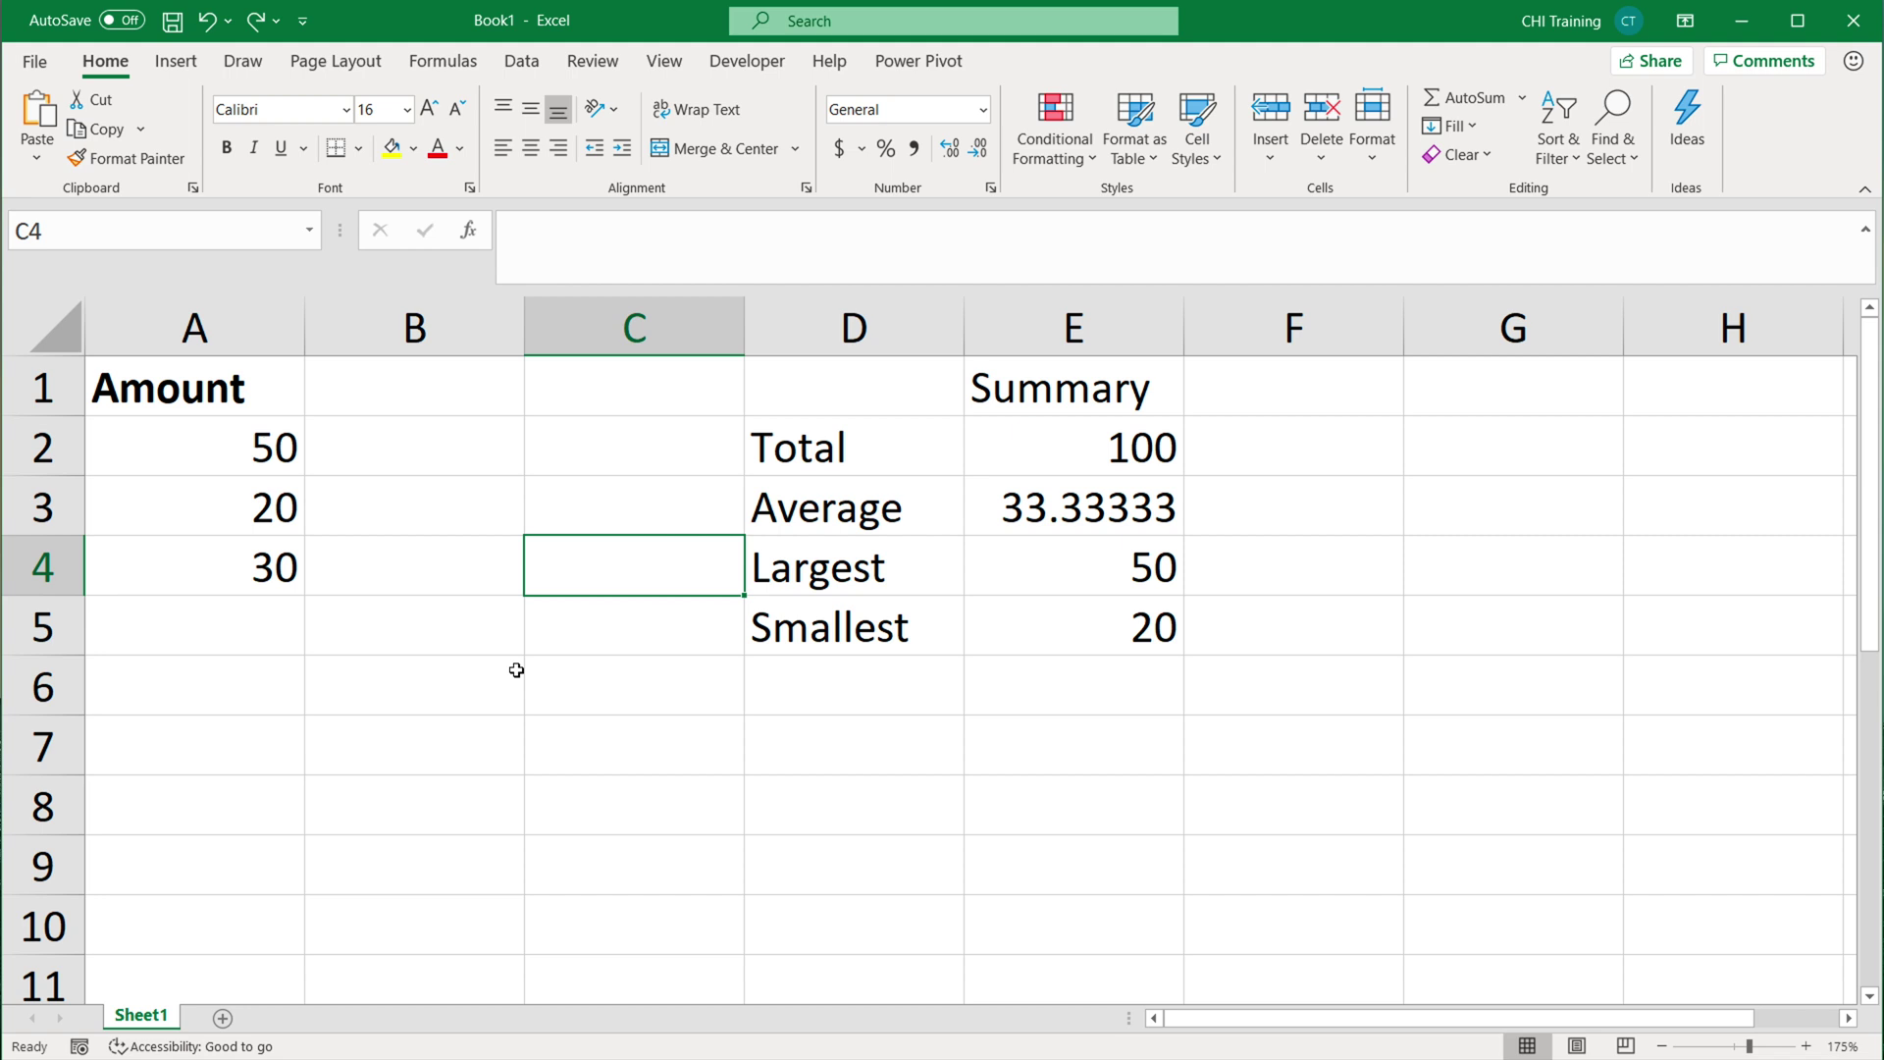
# Convert A1:A4 into a table with headers, keeping Amount as the header row.
pyautogui.doubleClick(1036, 448)
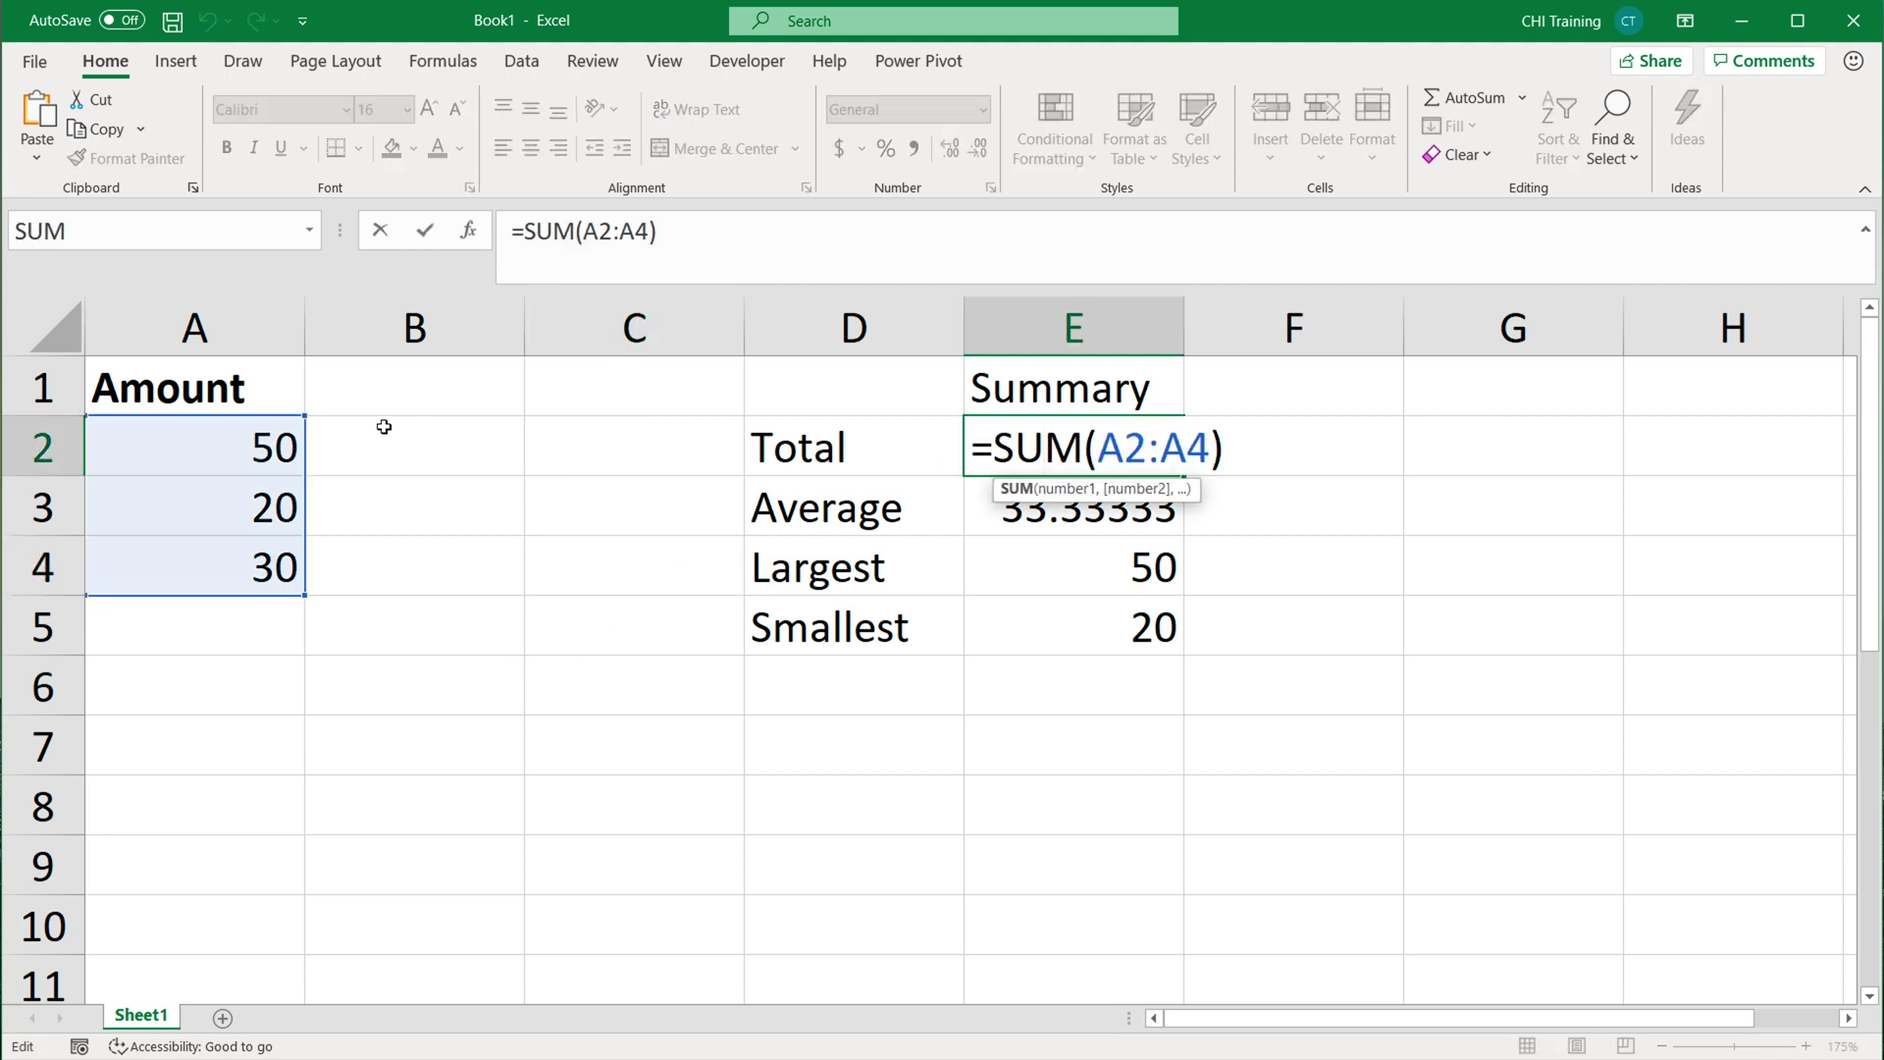
pyautogui.press('Escape')
pyautogui.moveTo(246, 385); pyautogui.dragTo(250, 575)
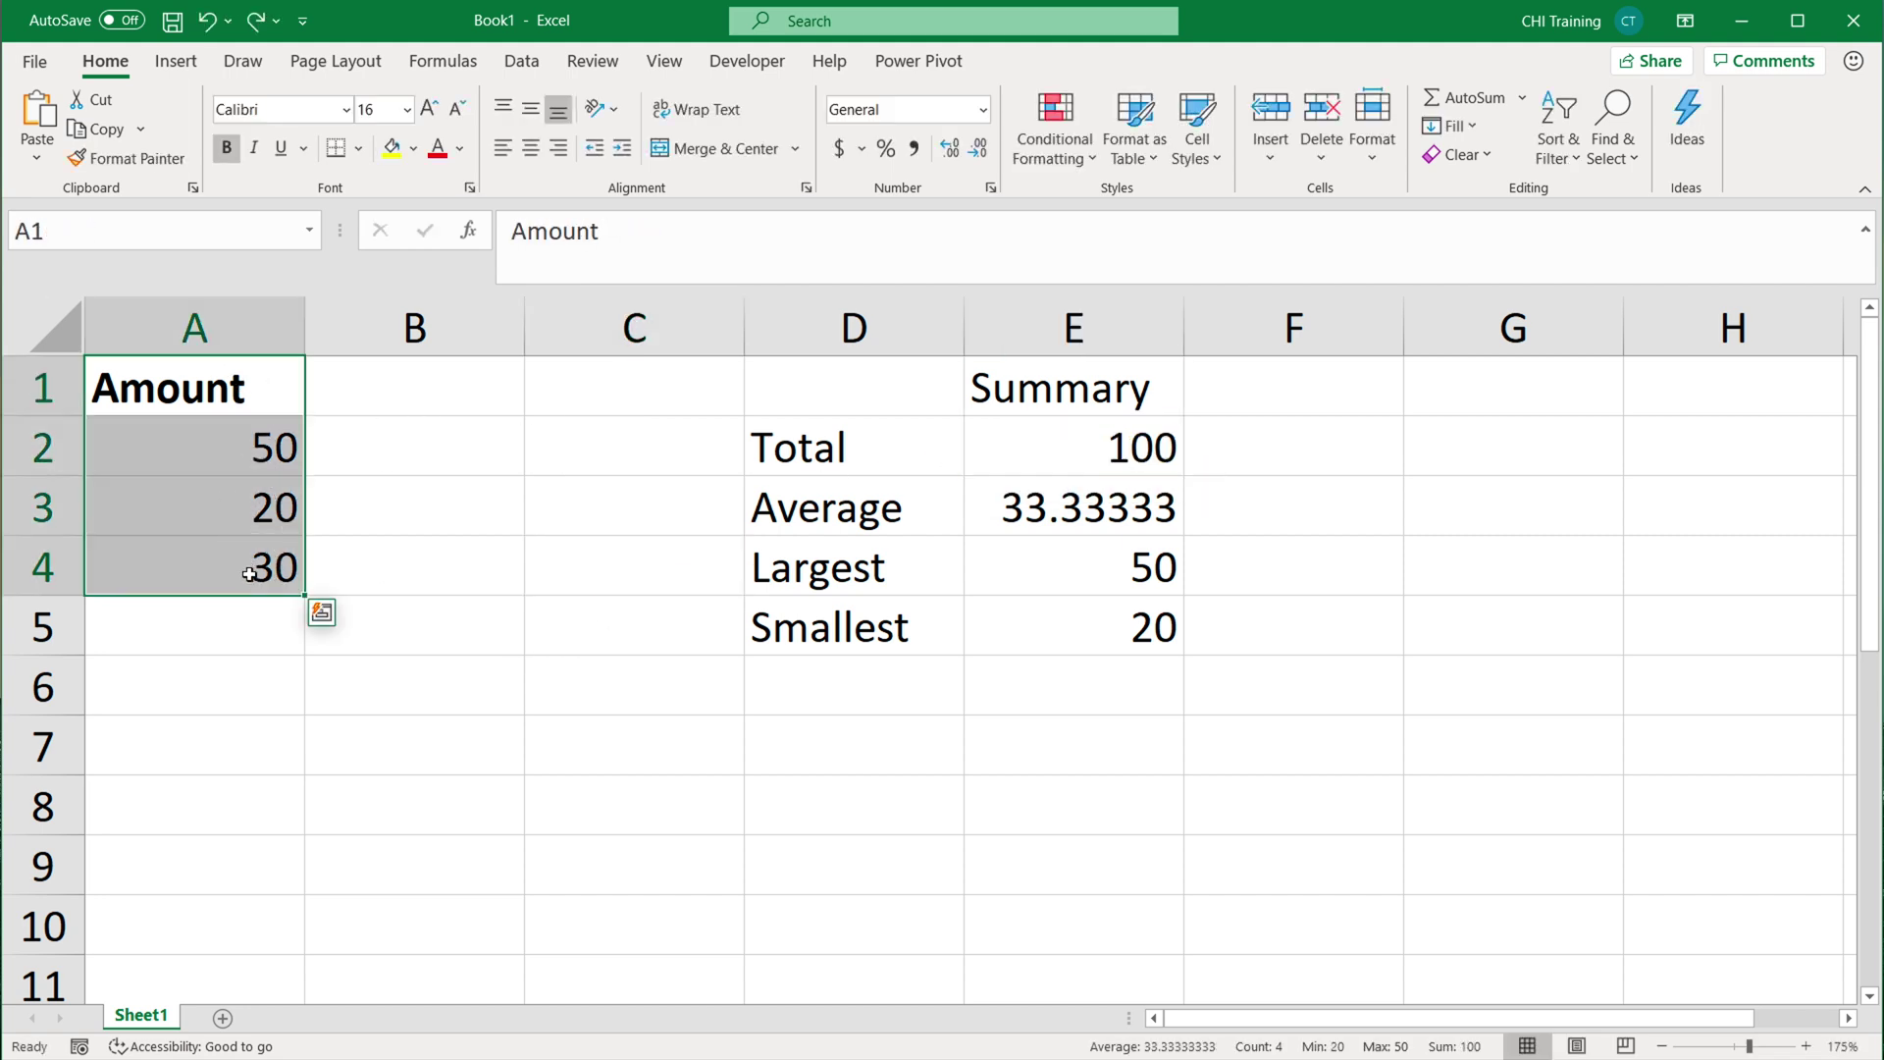
pyautogui.click(178, 63)
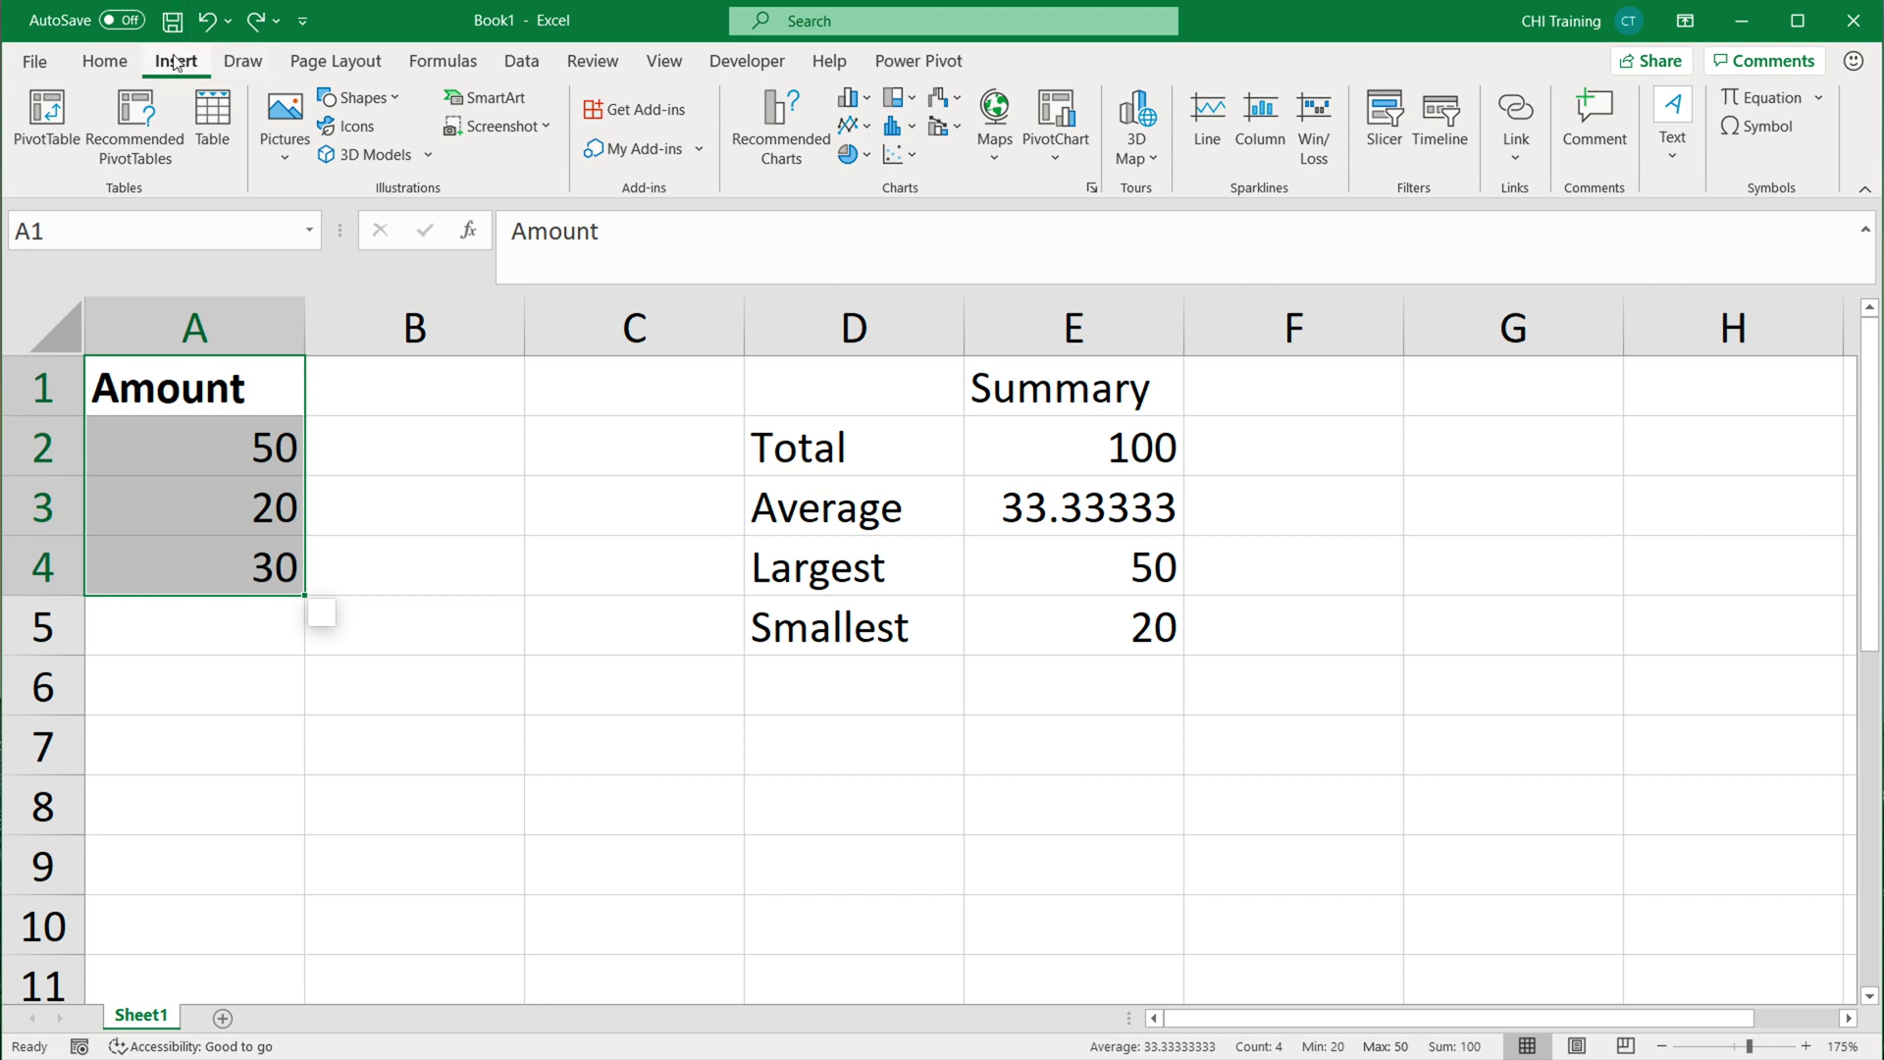
pyautogui.click(212, 127)
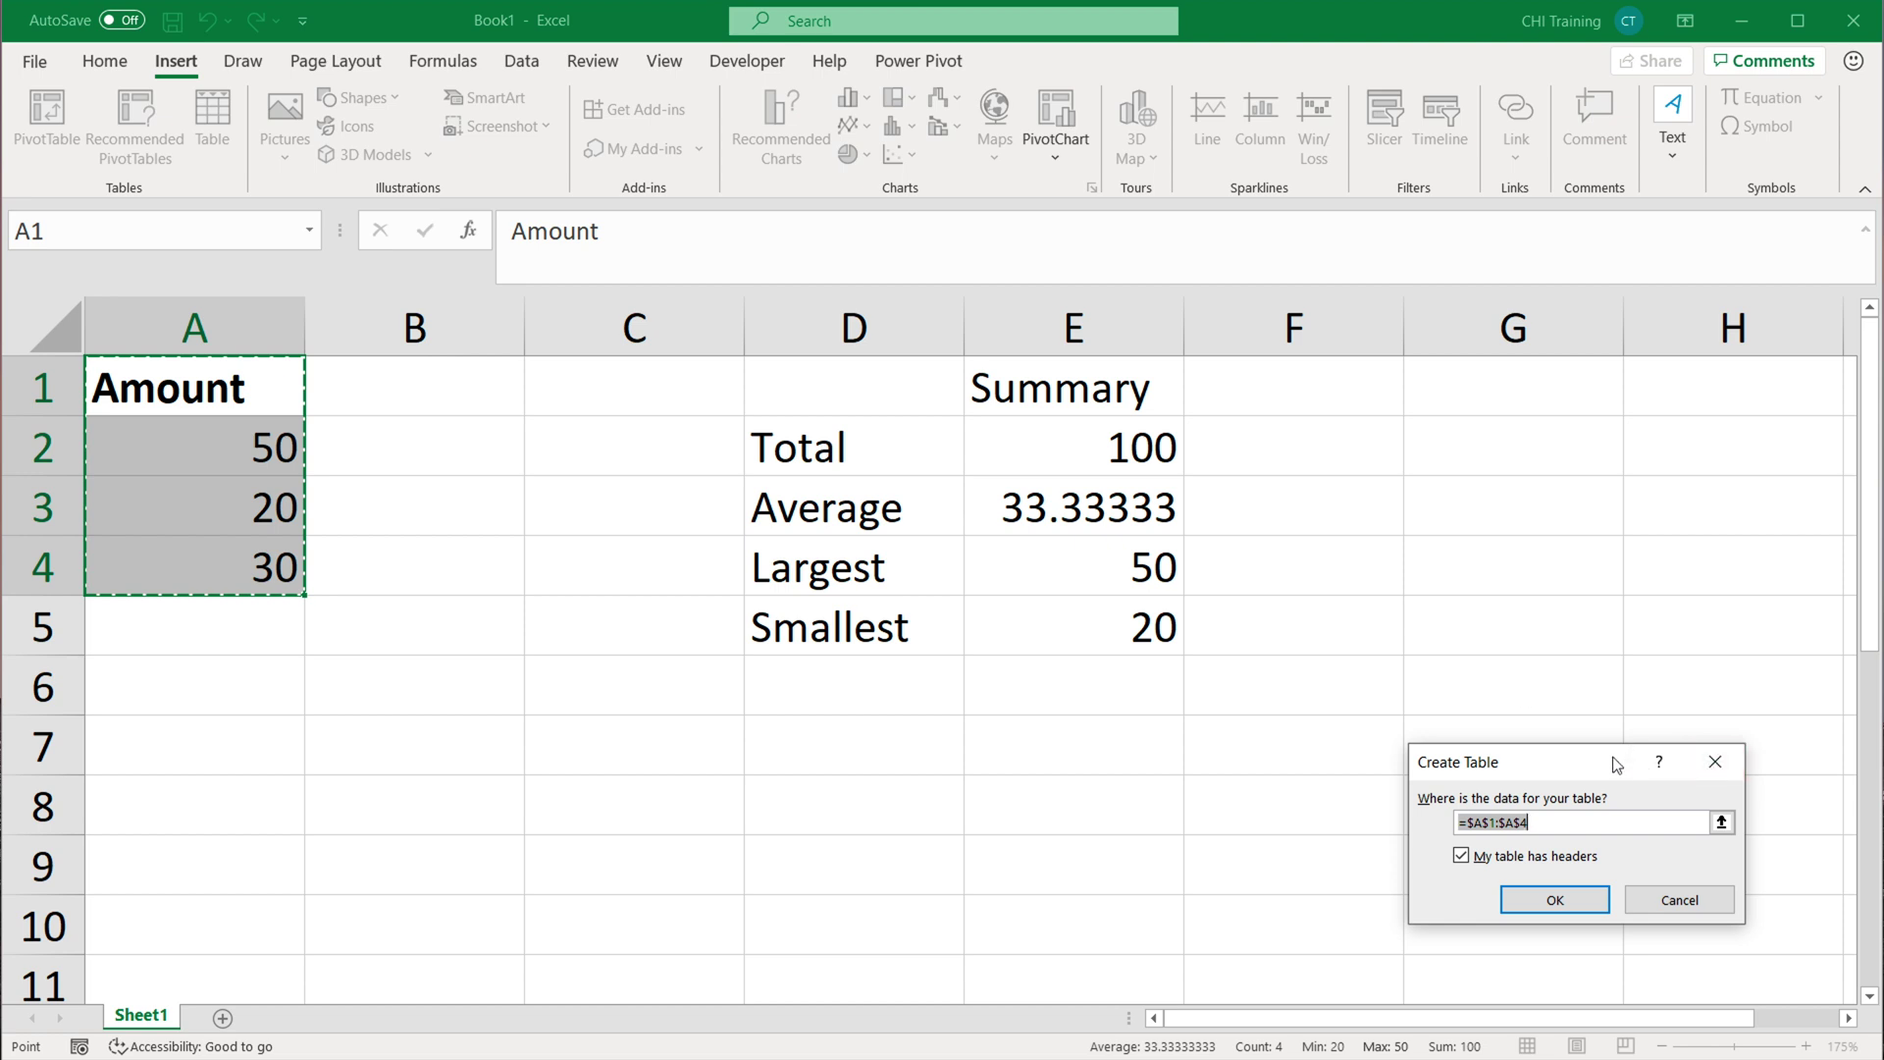
pyautogui.moveTo(1614, 761); pyautogui.dragTo(674, 616)
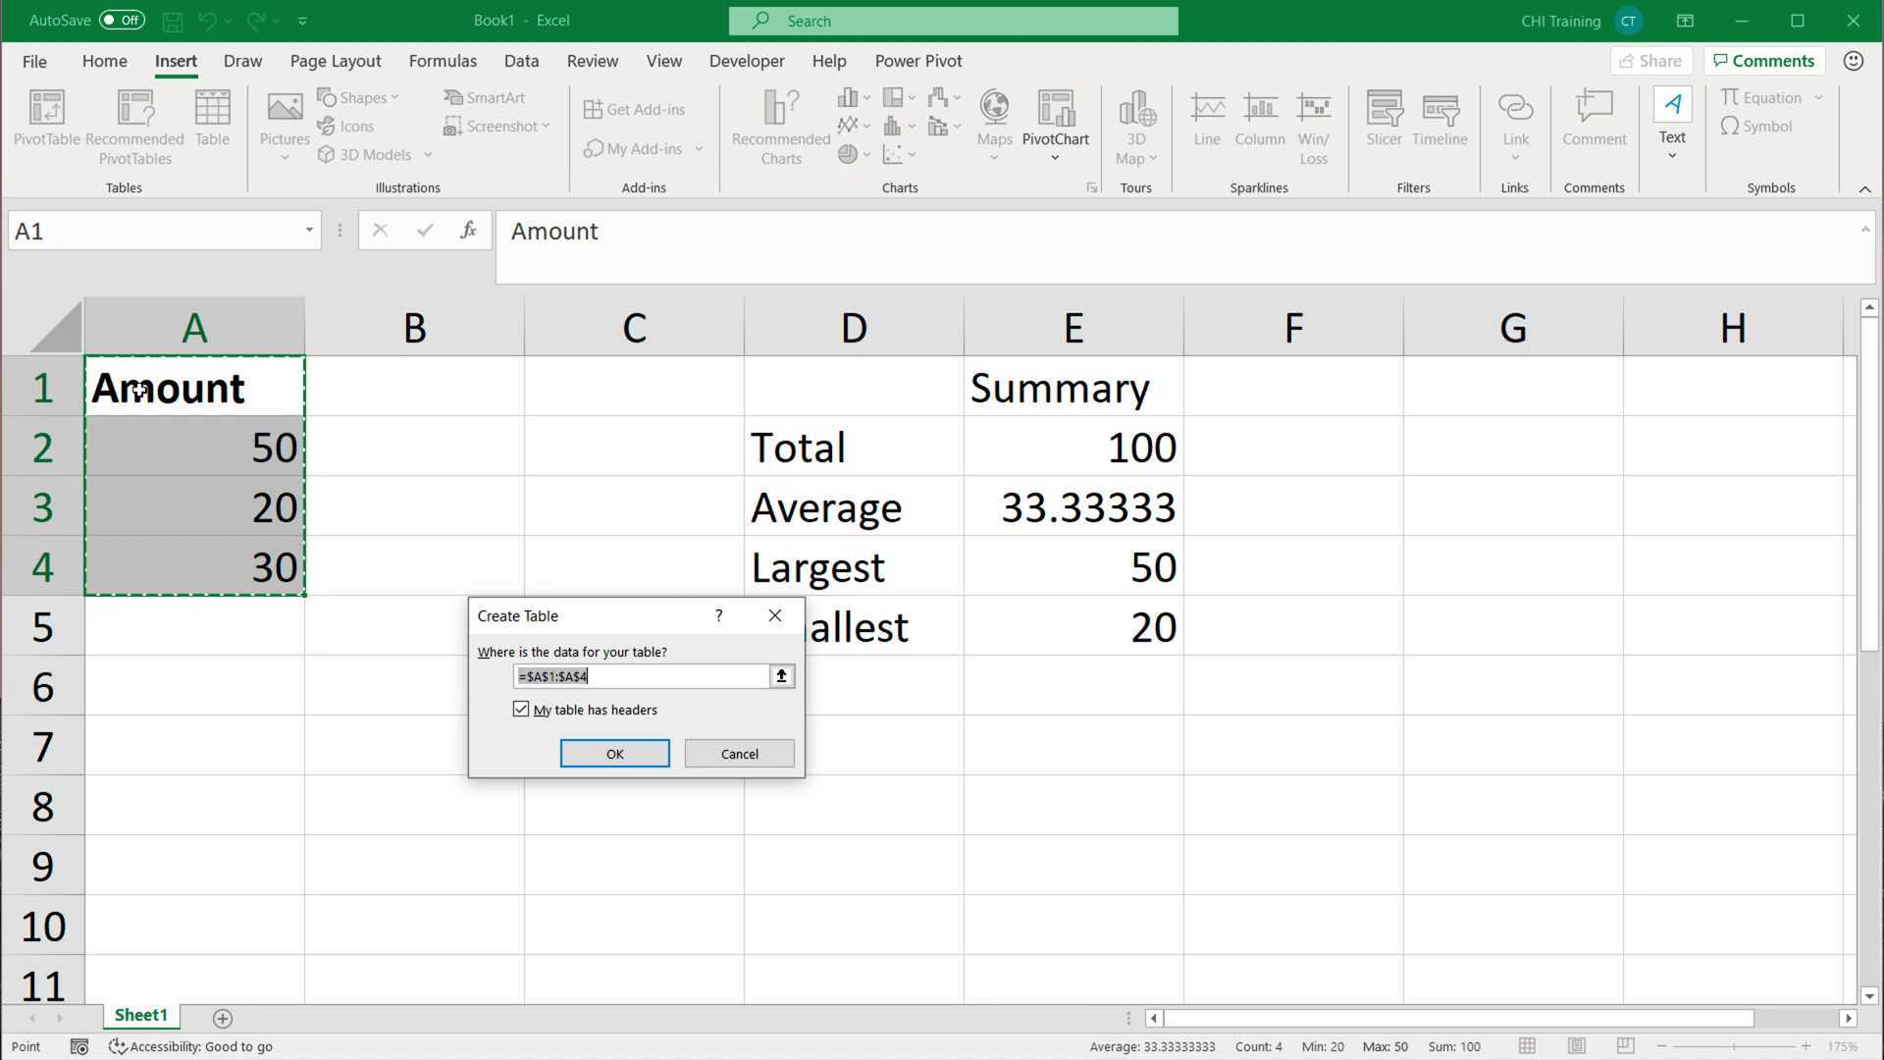
pyautogui.click(615, 754)
# Enter 35 in A5 so the table expands to include it.
pyautogui.press('Down')
pyautogui.press('Down')
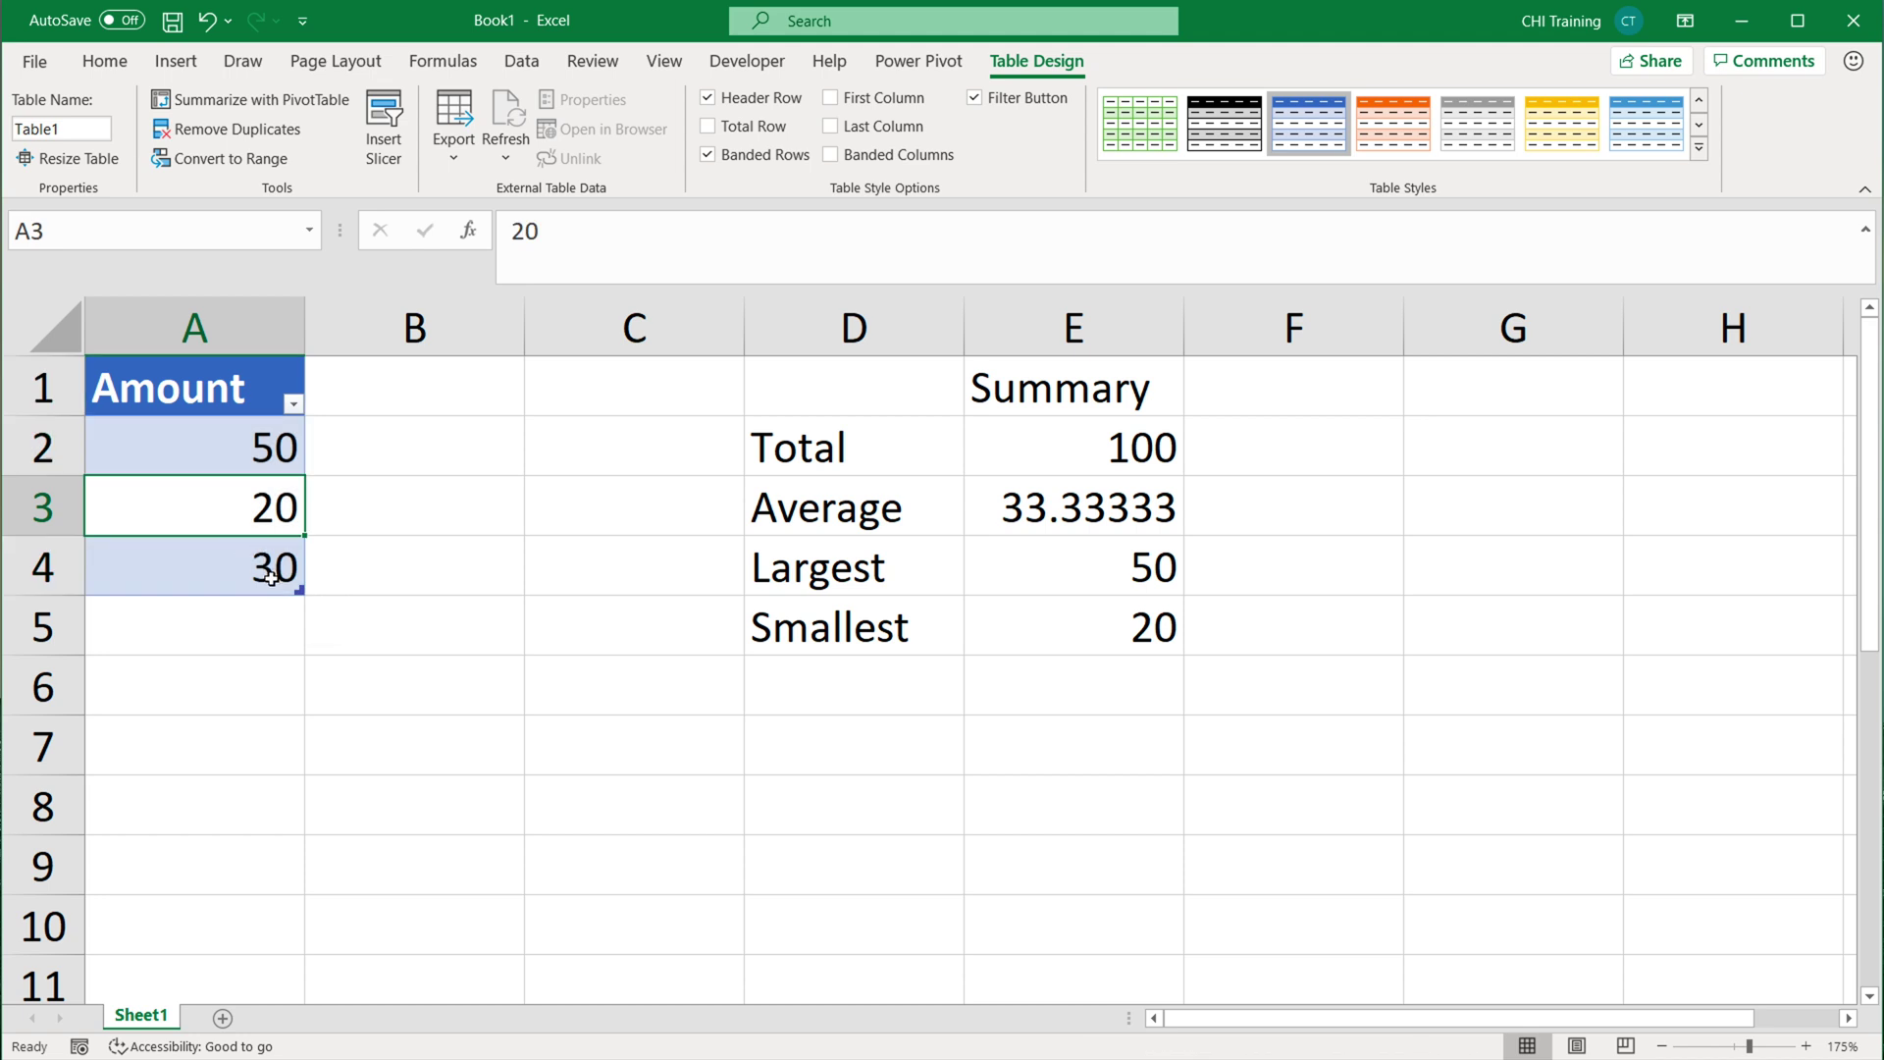
pyautogui.click(199, 631)
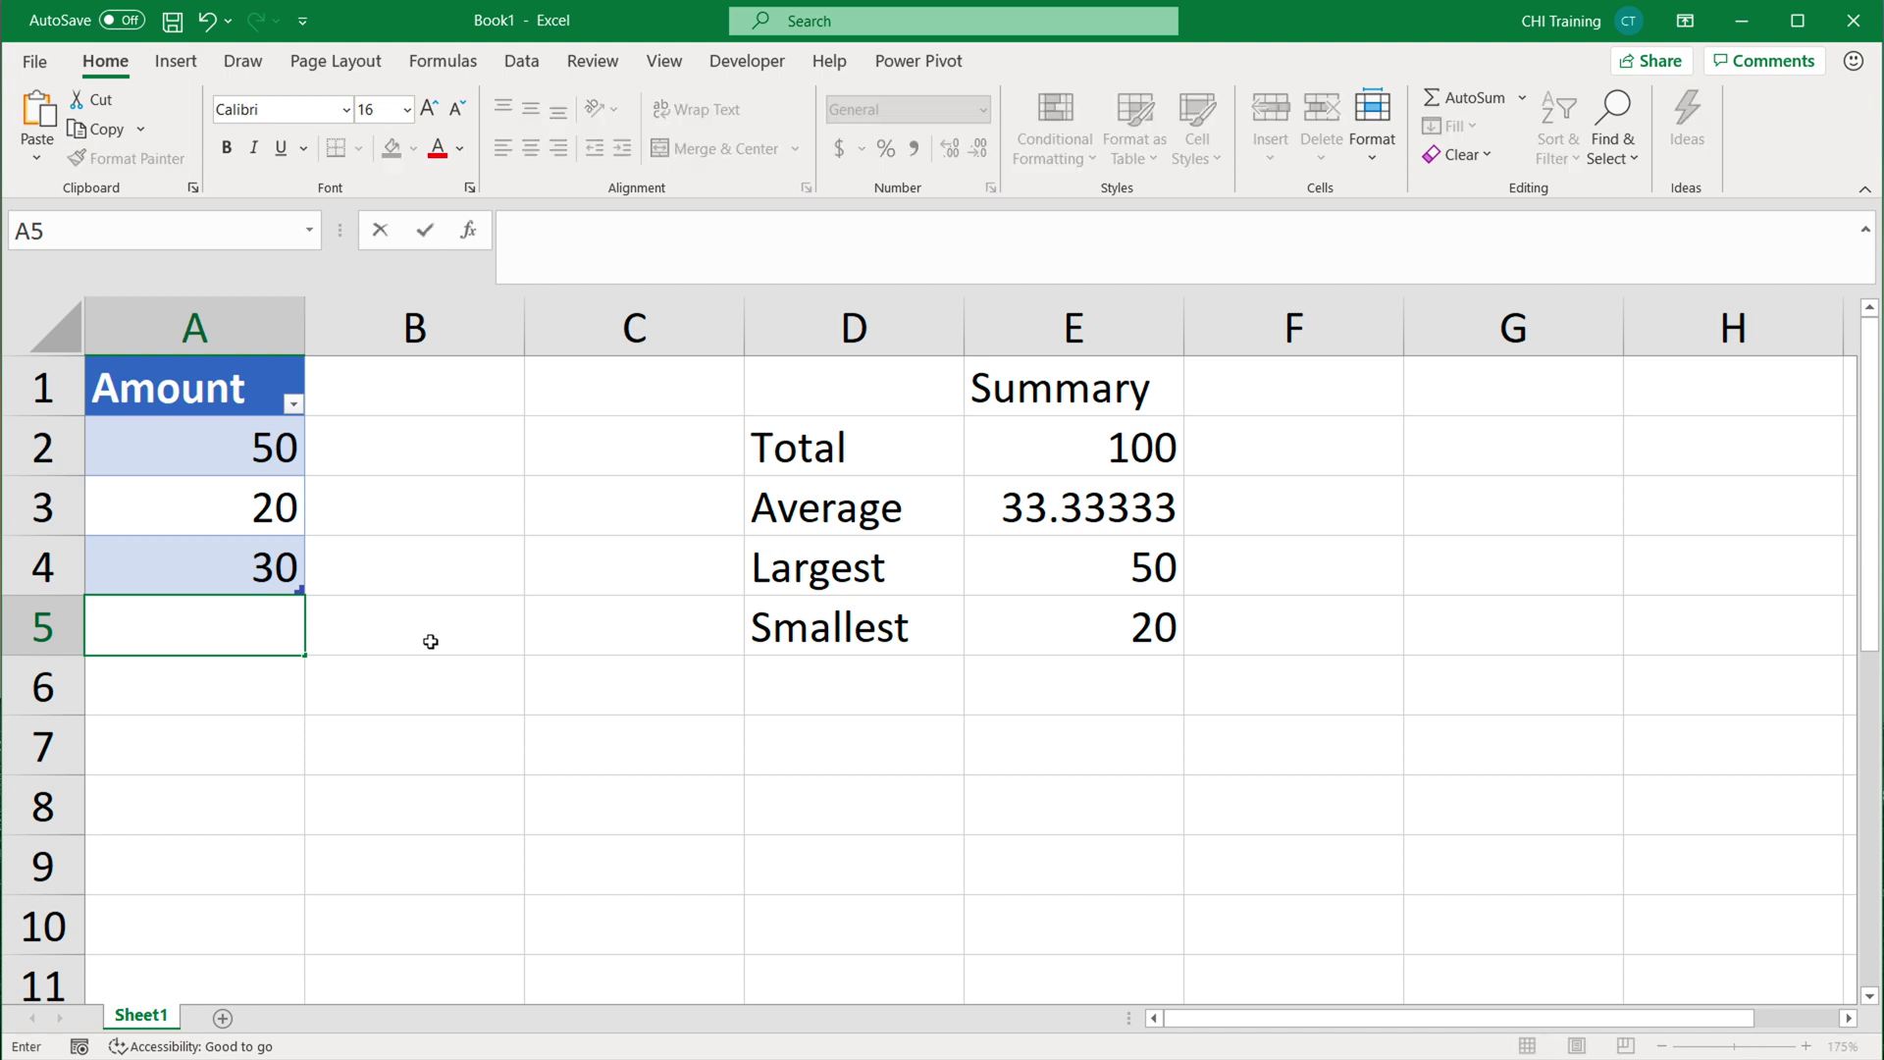
pyautogui.write('35')
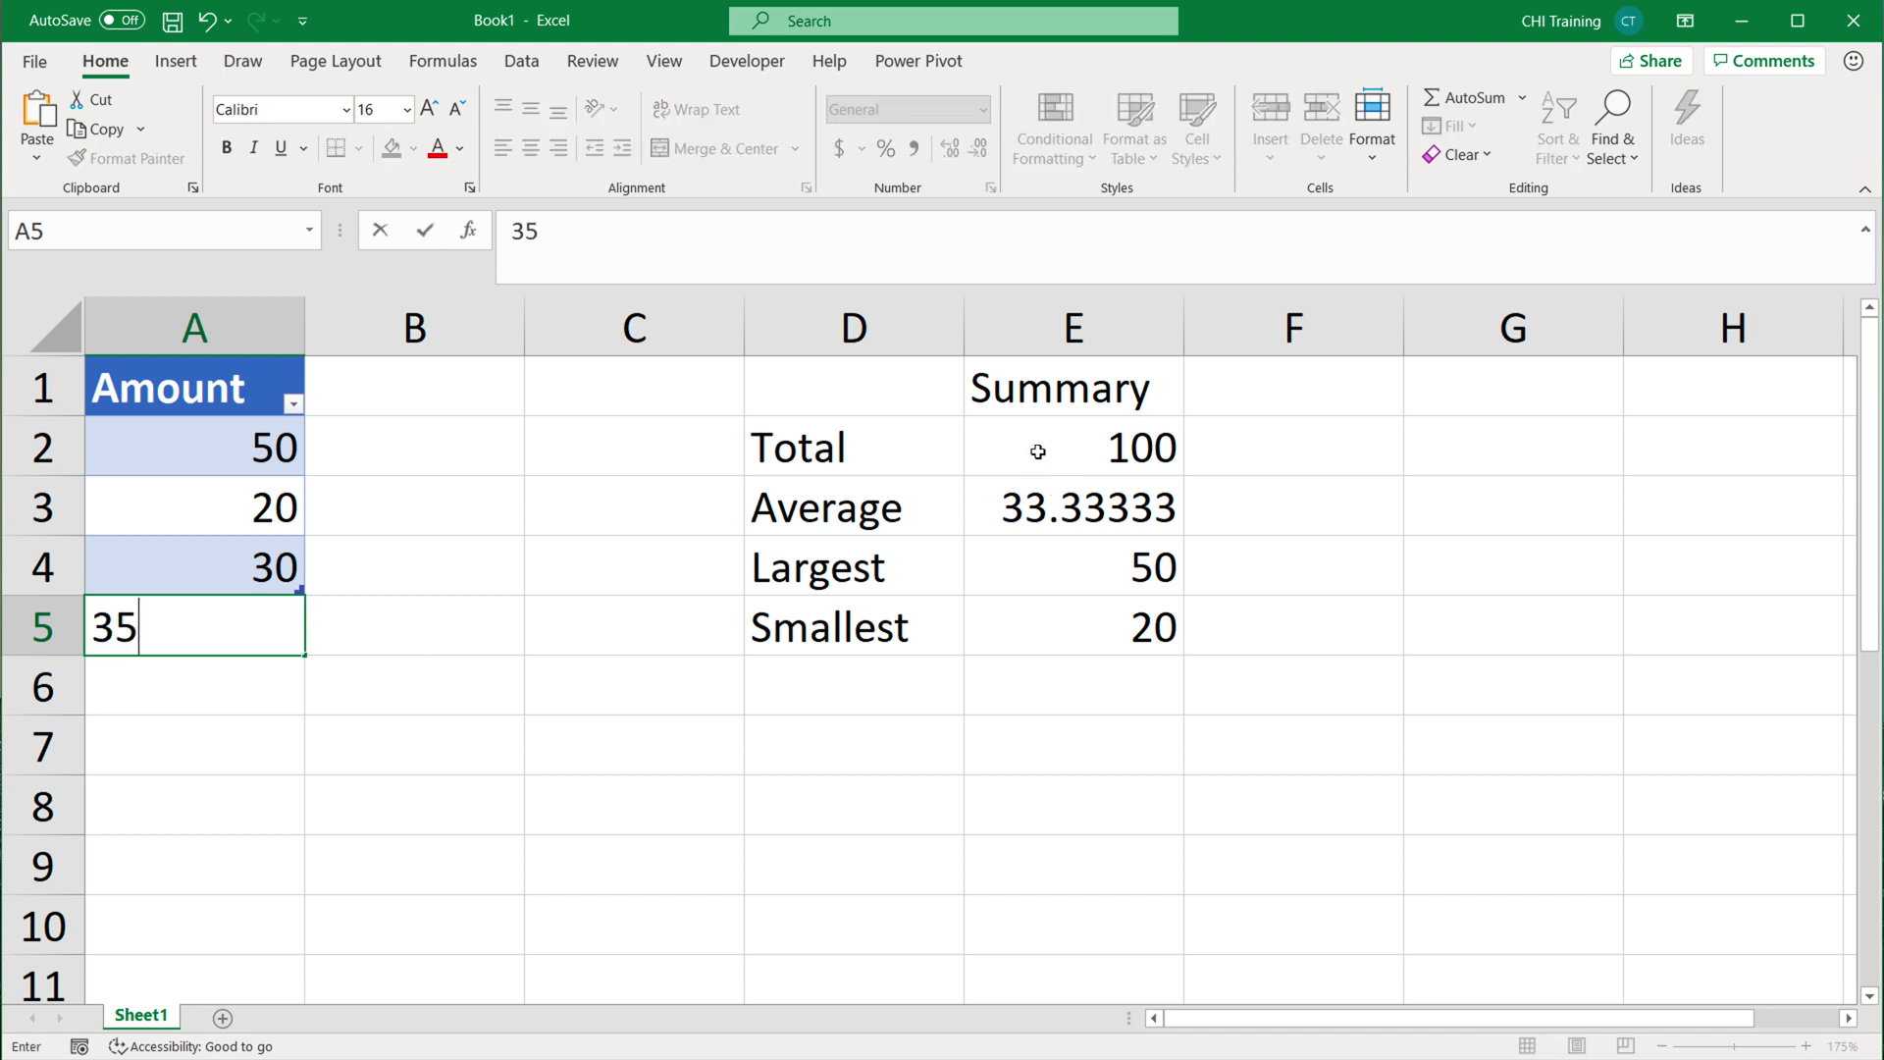
pyautogui.press('Return')
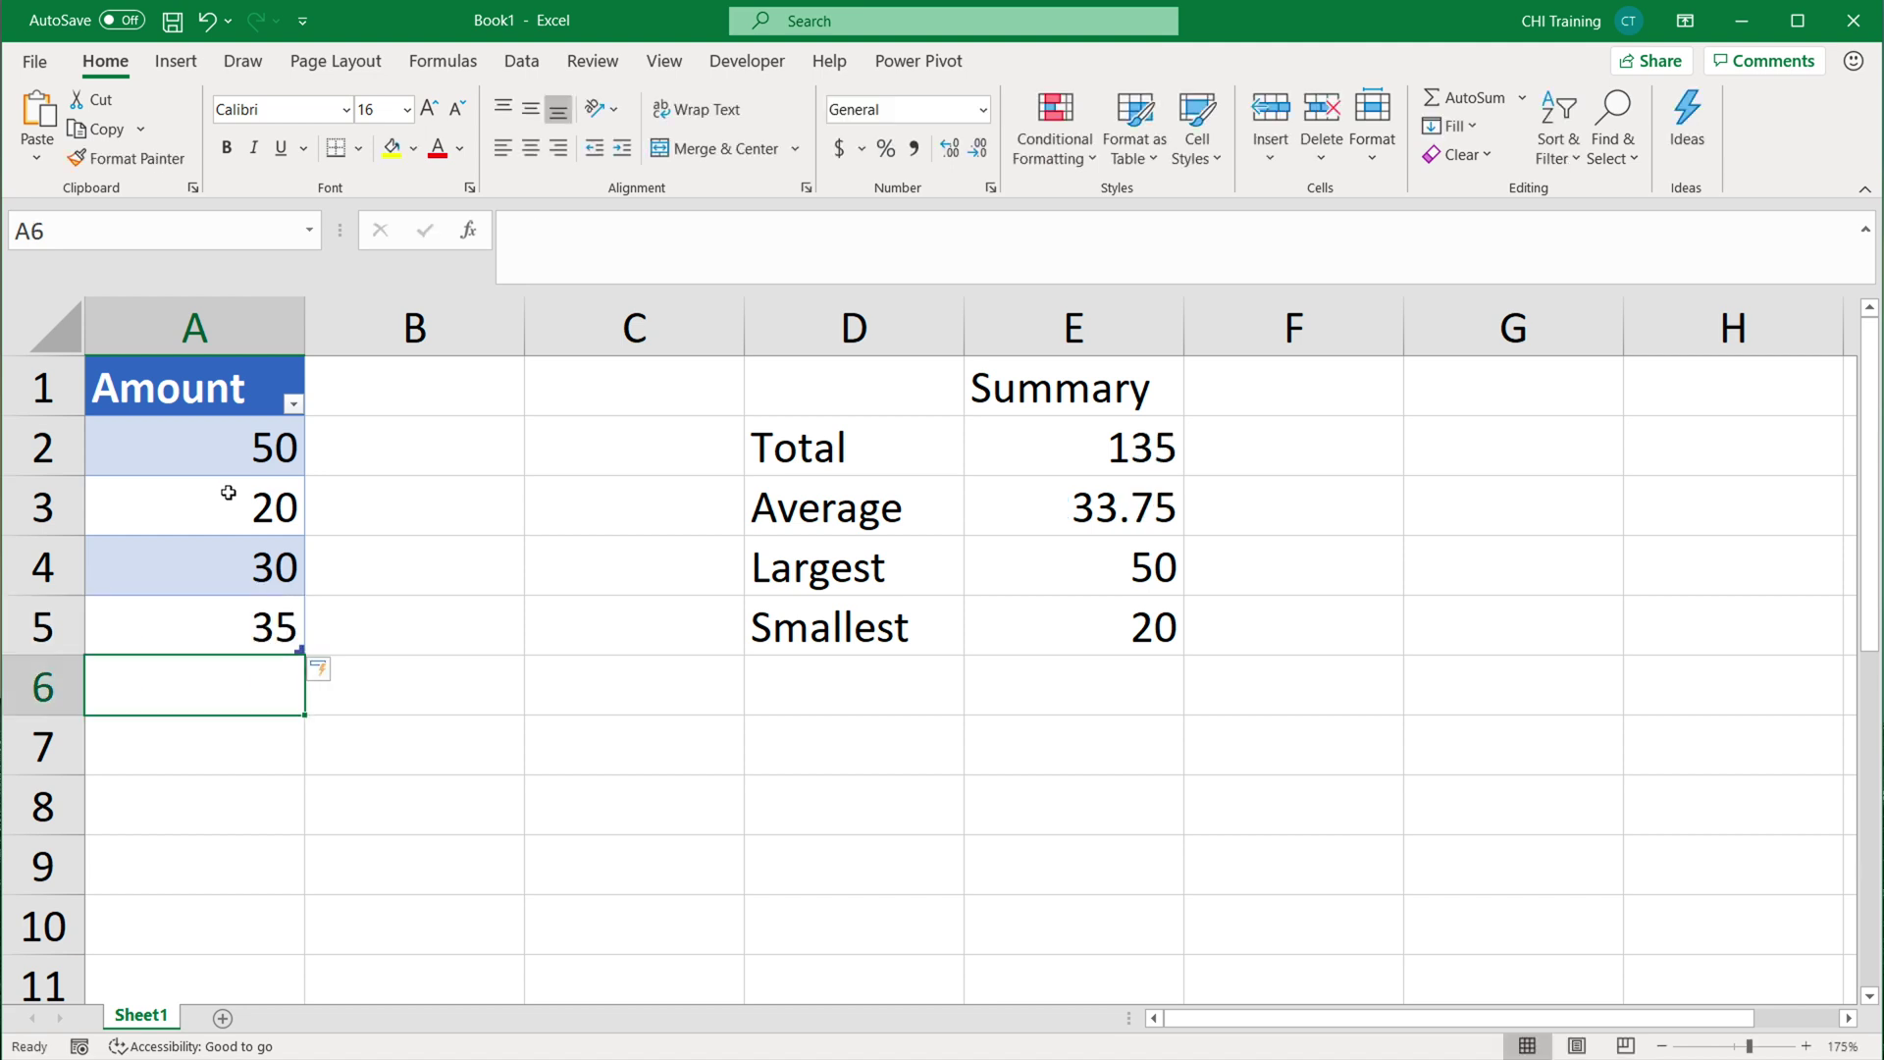
# Verify that the Total, Average, Largest and Smallest formulas now cover A2:A5.
pyautogui.doubleClick(1108, 452)
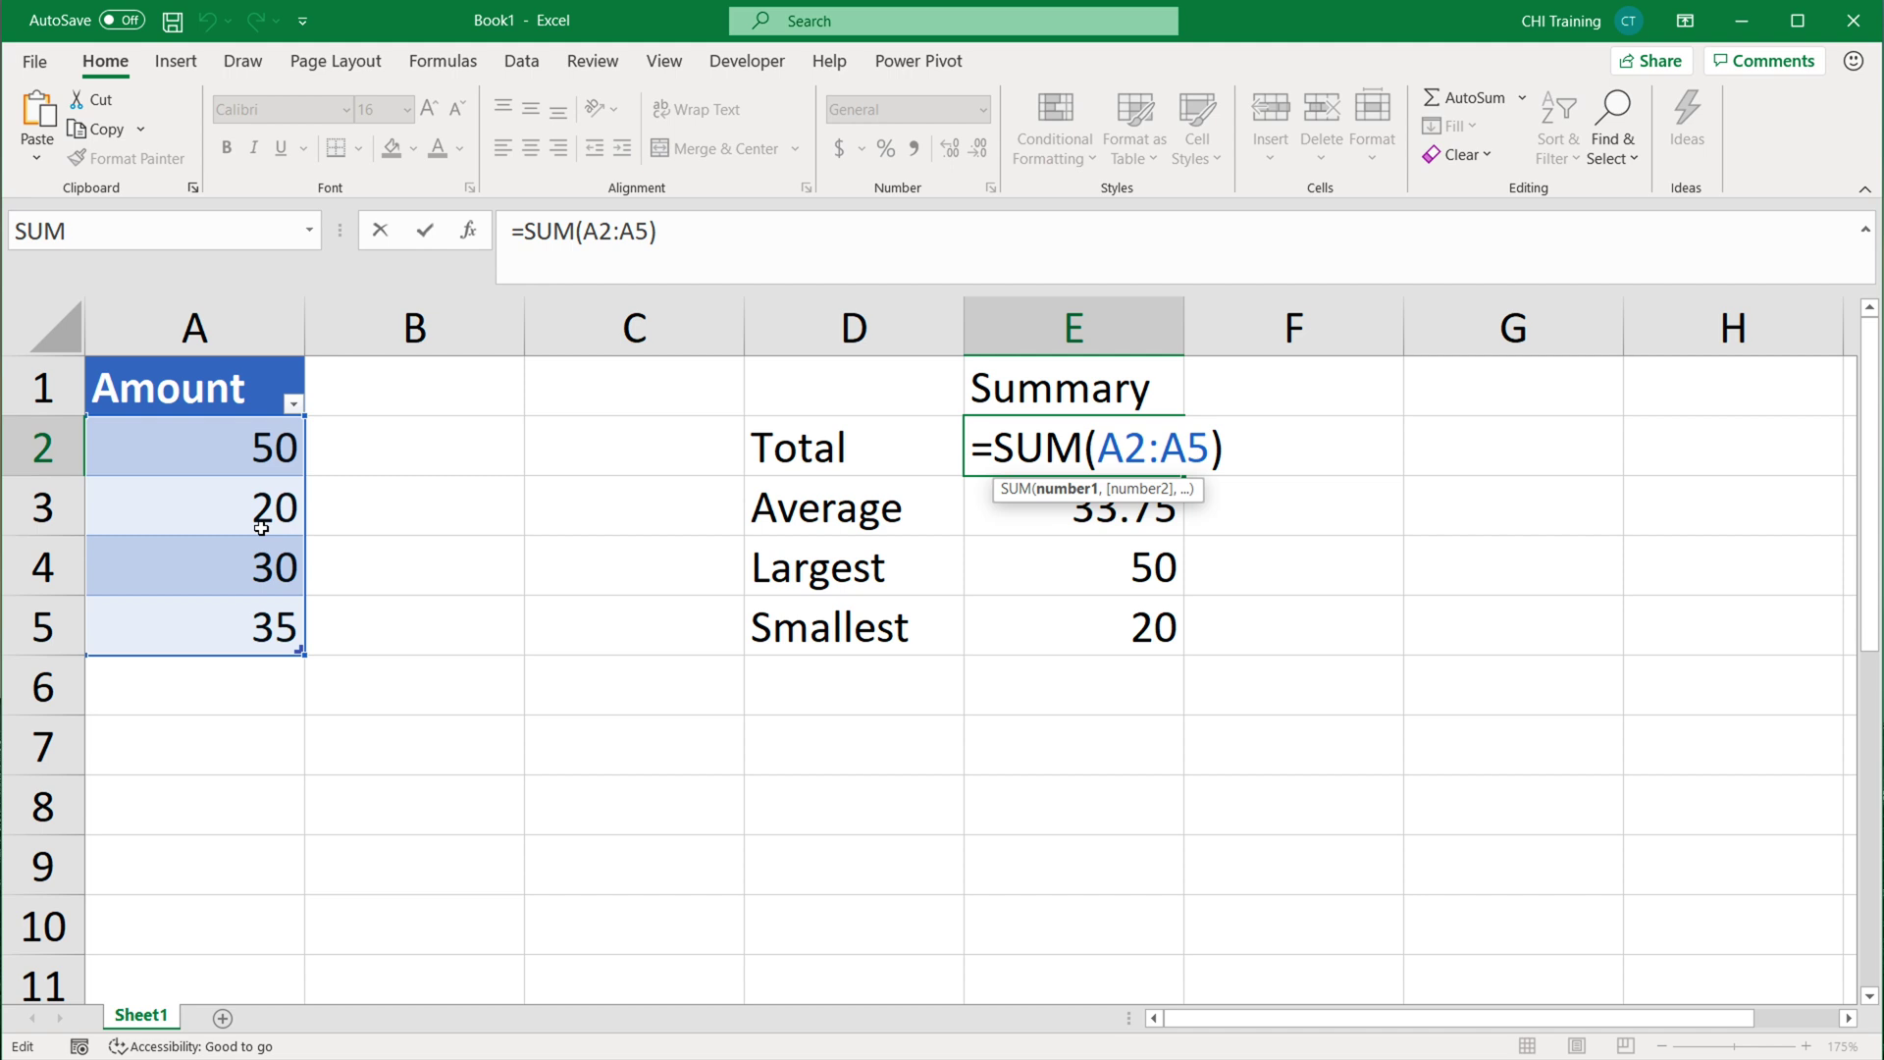
pyautogui.hotkey('ctrl', 'Return')
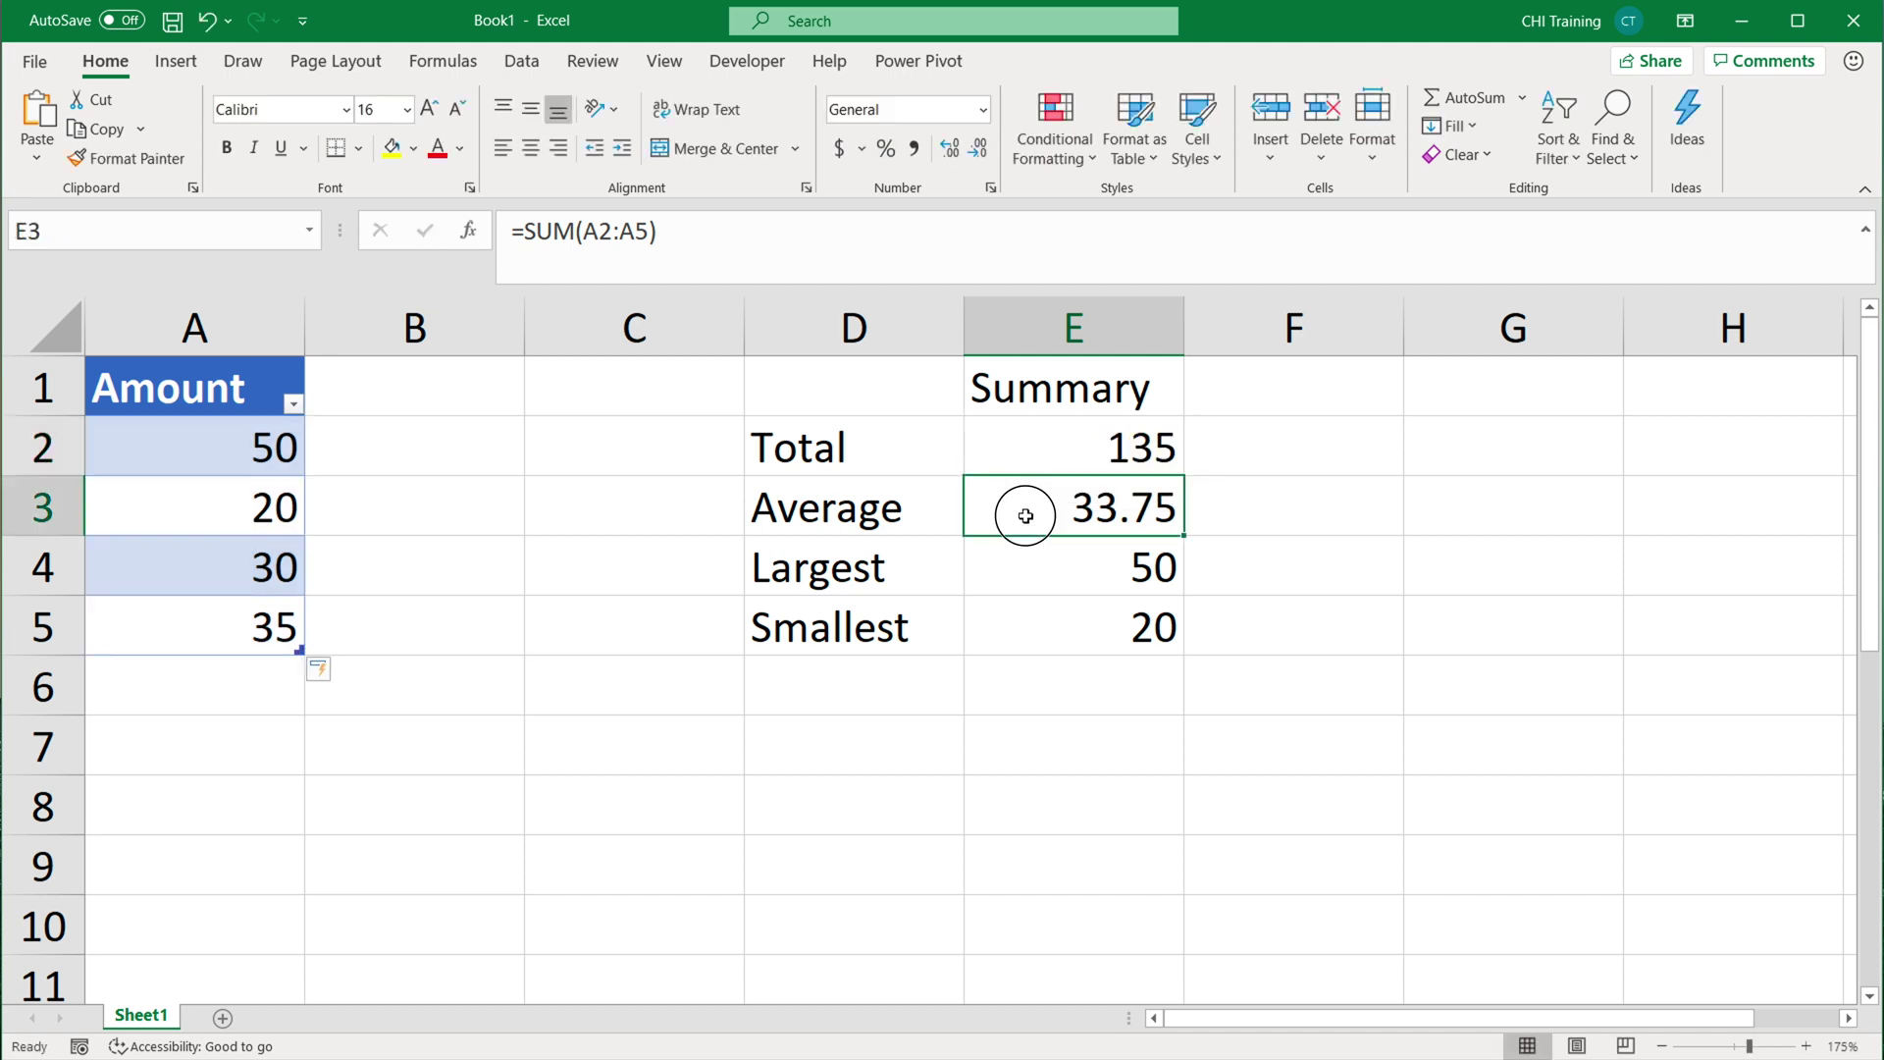
pyautogui.doubleClick(1025, 515)
pyautogui.click(1052, 585)
pyautogui.doubleClick(1040, 586)
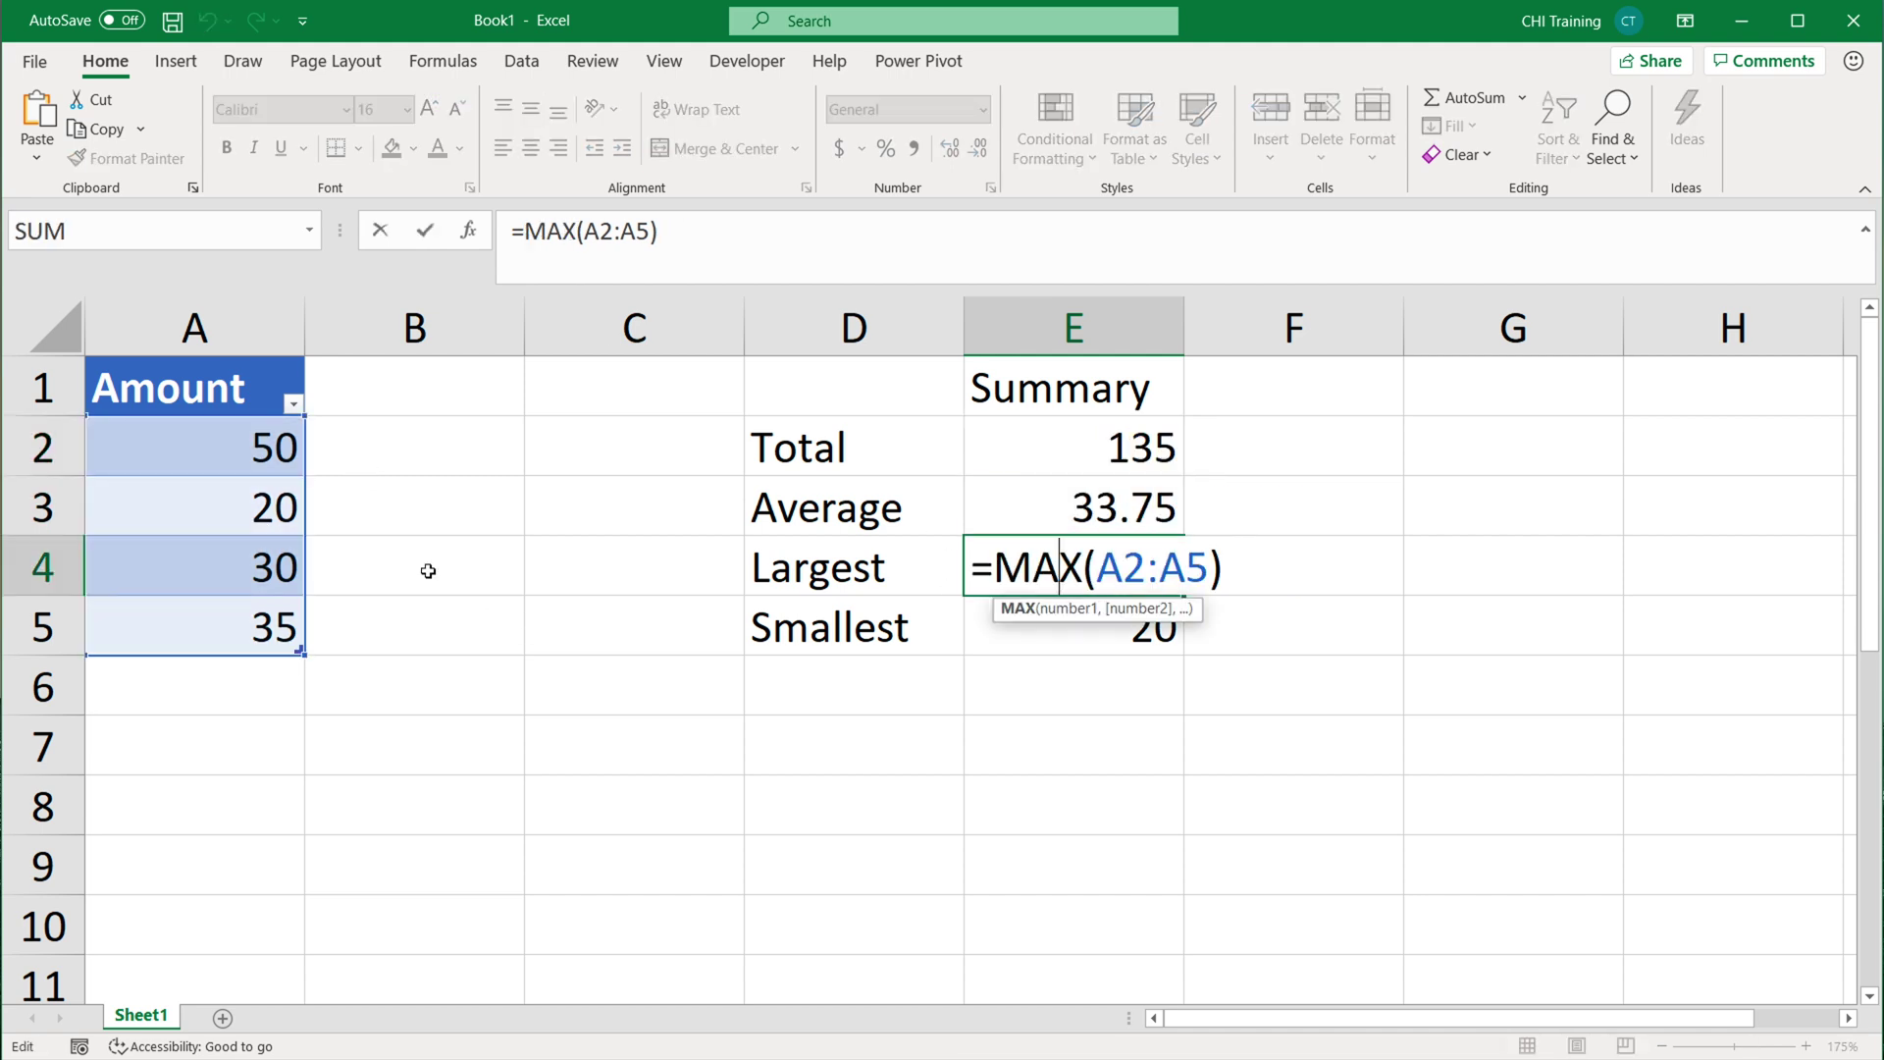
pyautogui.press('Escape')
pyautogui.click(1031, 622)
pyautogui.doubleClick(1031, 624)
pyautogui.press('Escape')
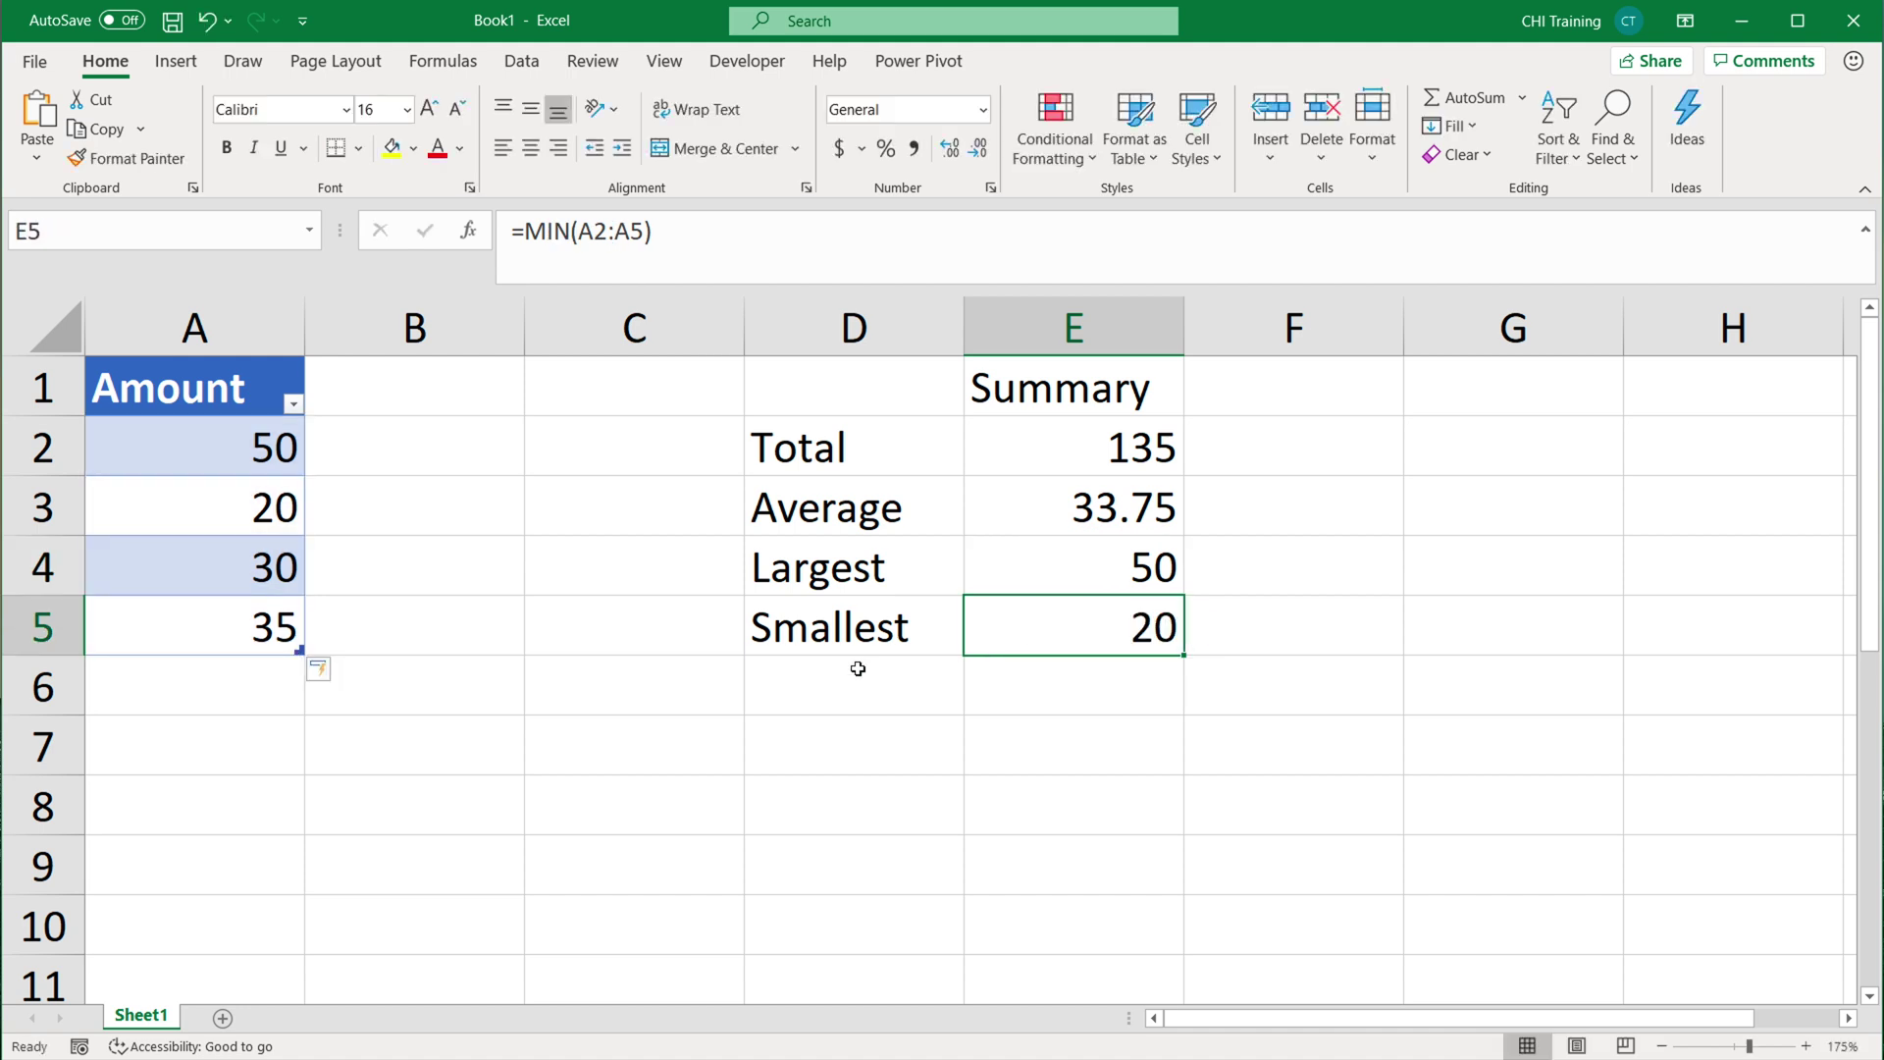
# Enter 25 in A6, extending the table to row 6.
pyautogui.click(241, 679)
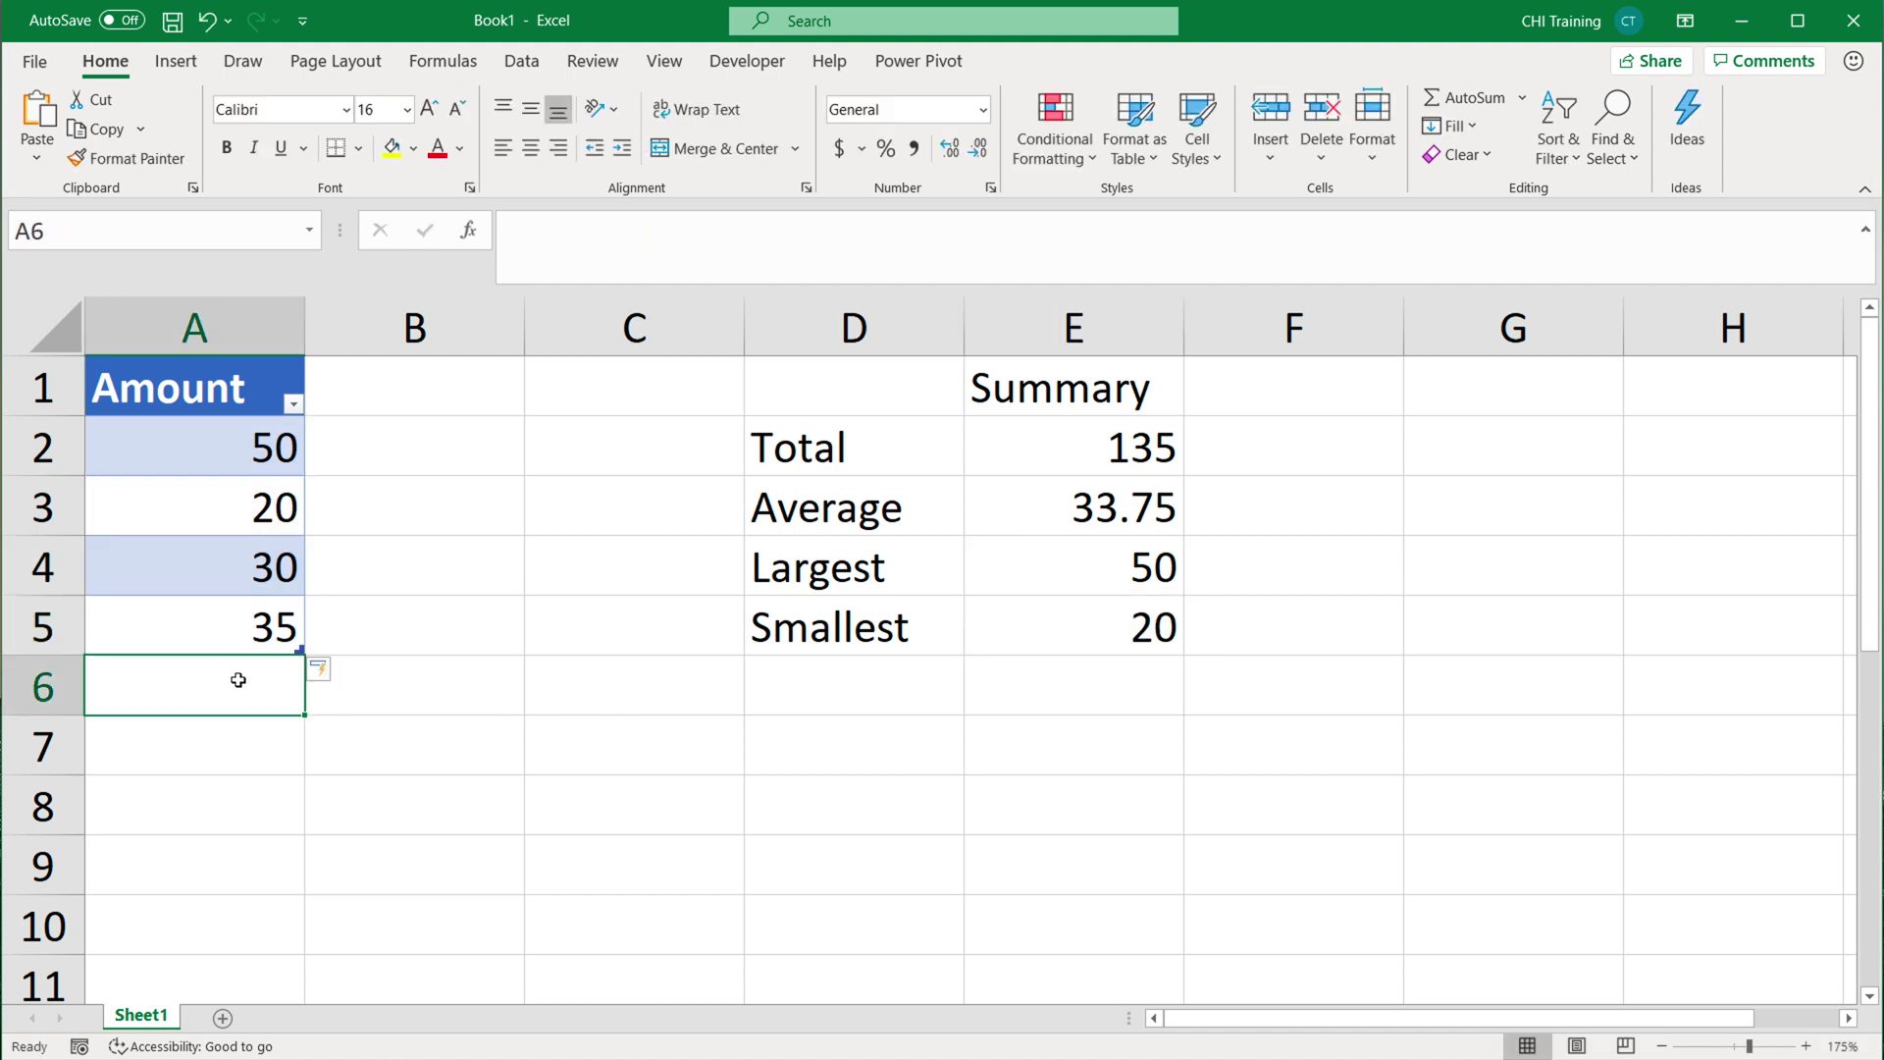
pyautogui.write('25')
pyautogui.press('Return')
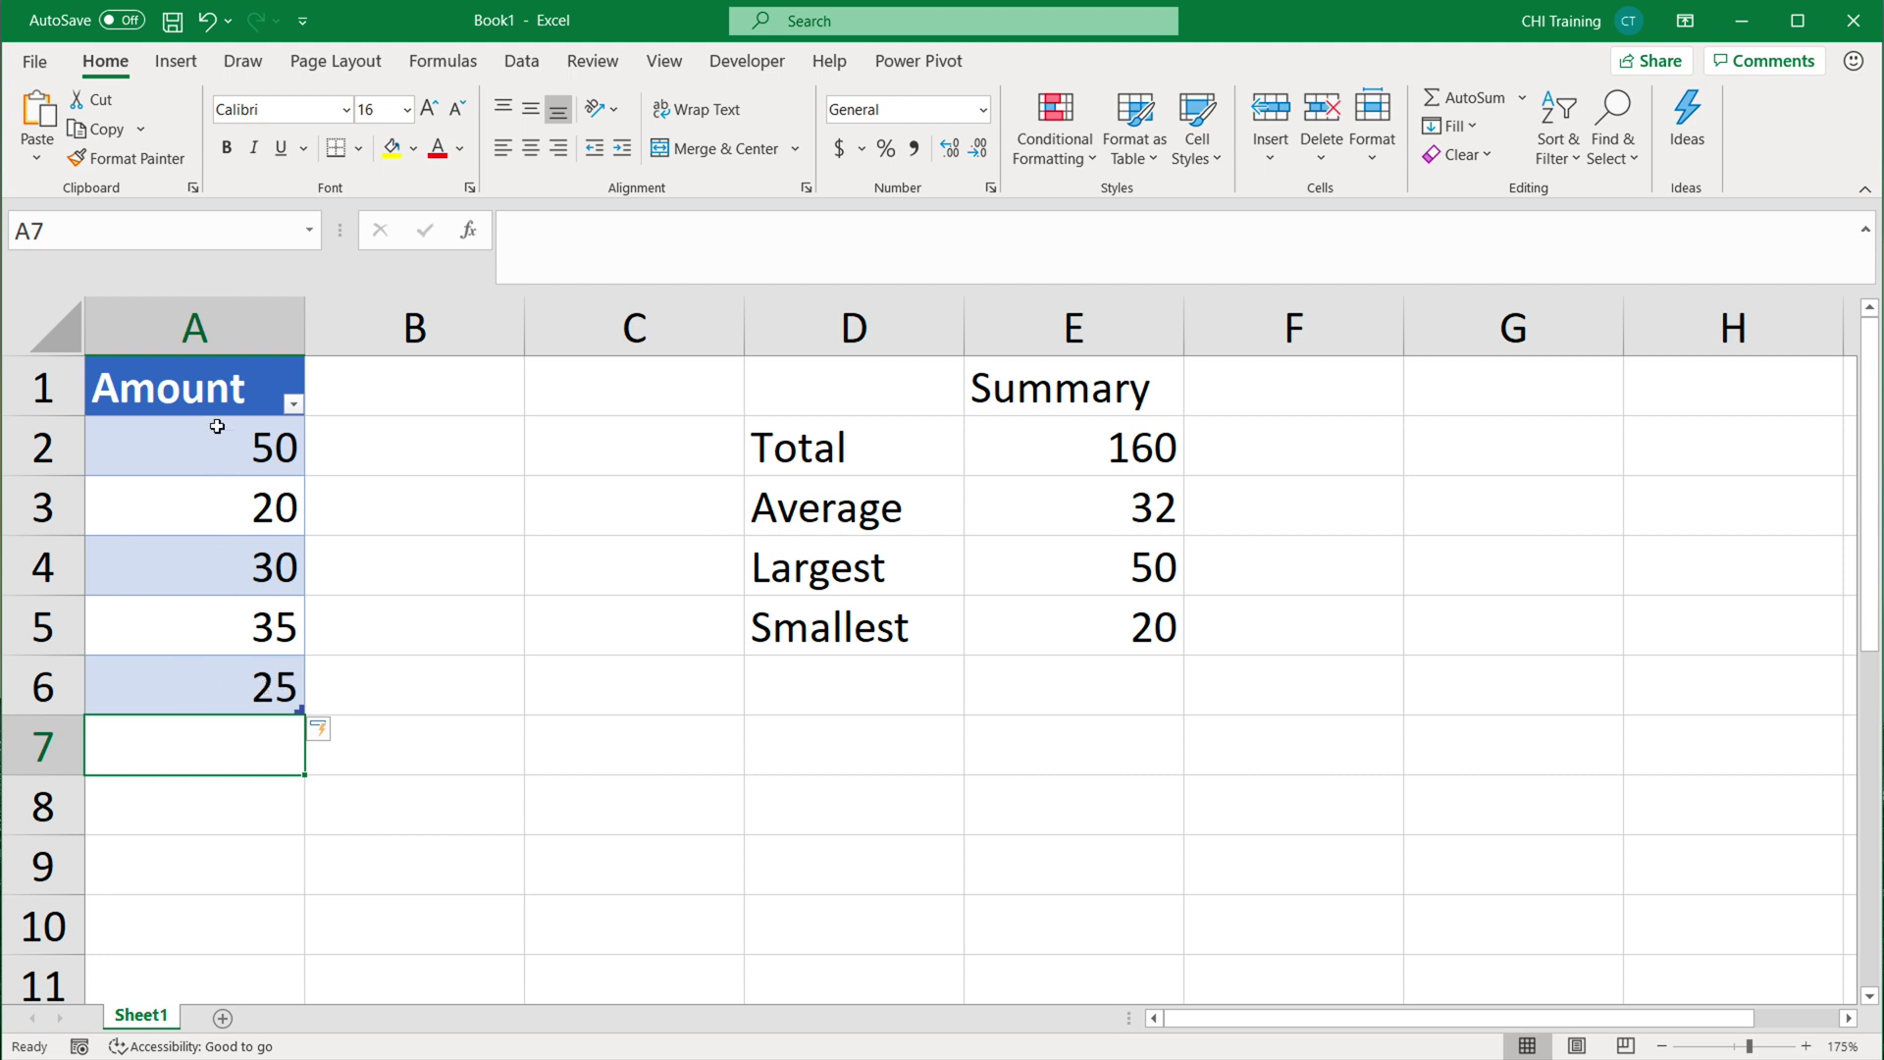
pyautogui.press('Up')
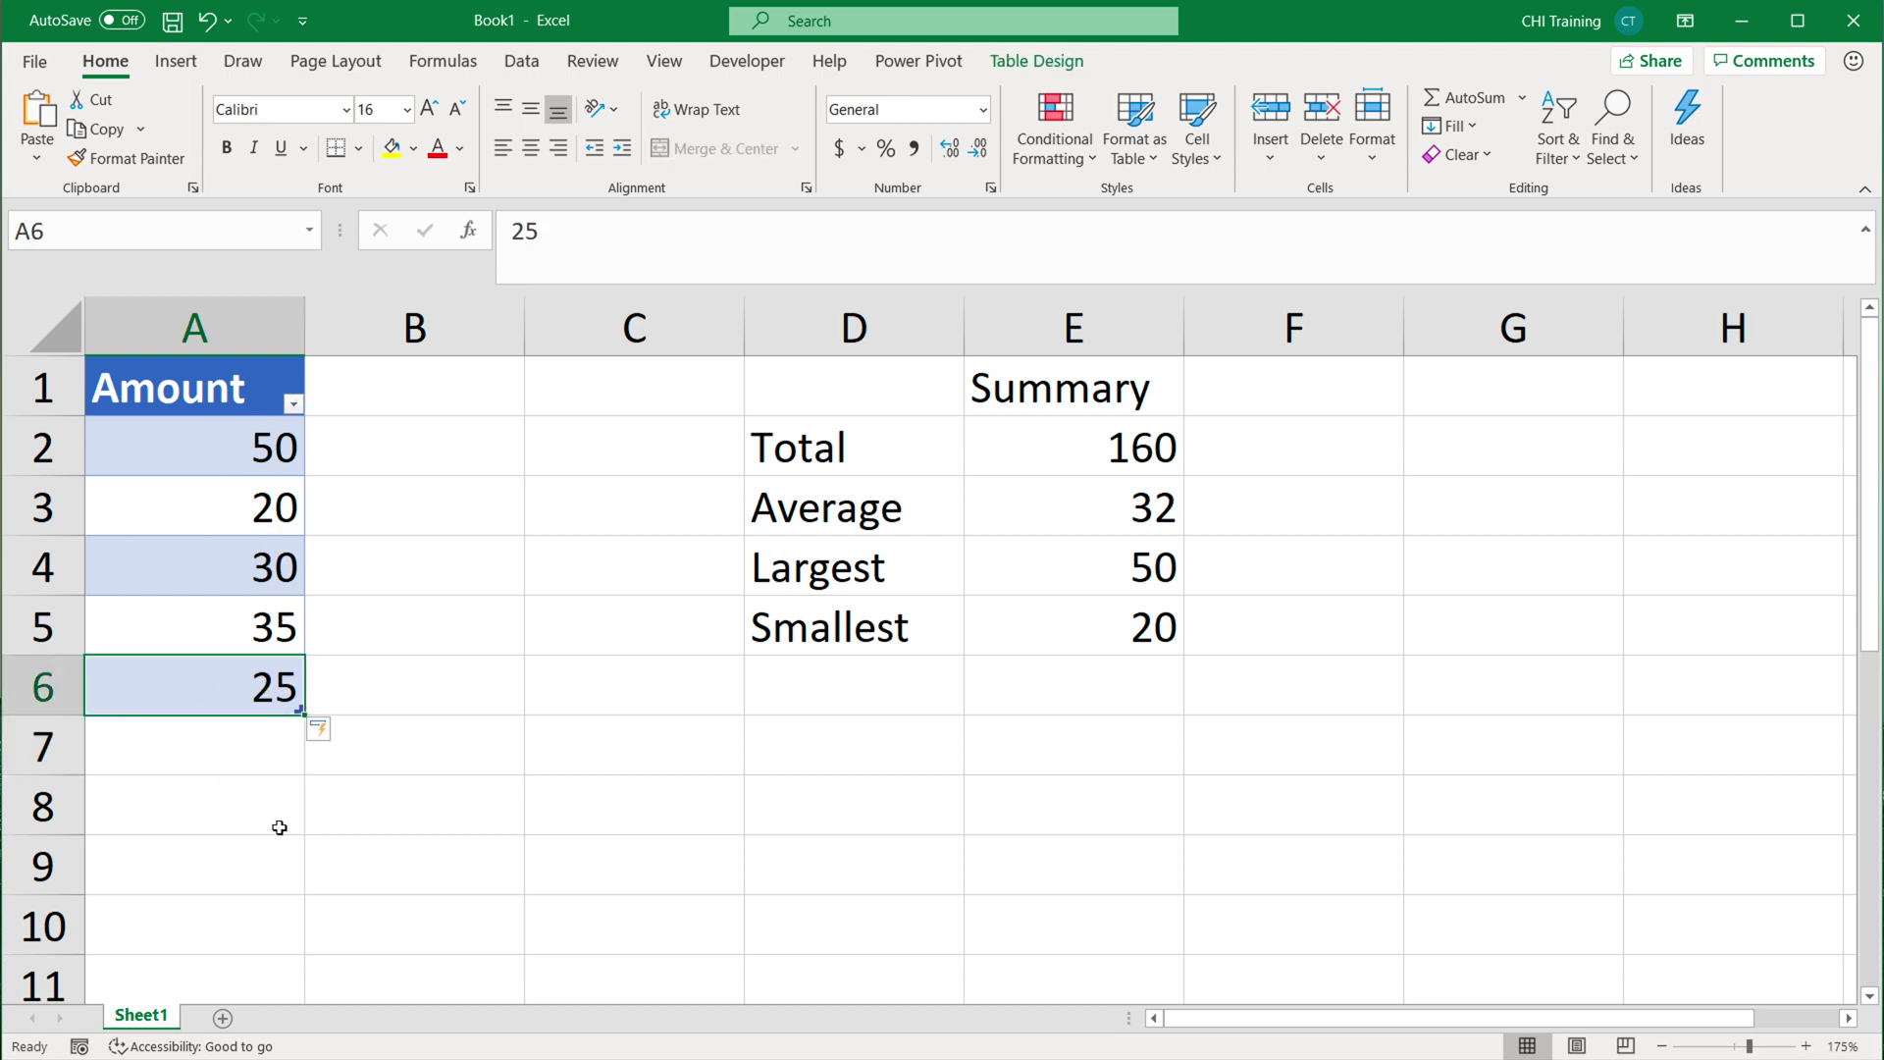
# Set the table style to None and turn off the Filter Button.
pyautogui.click(209, 471)
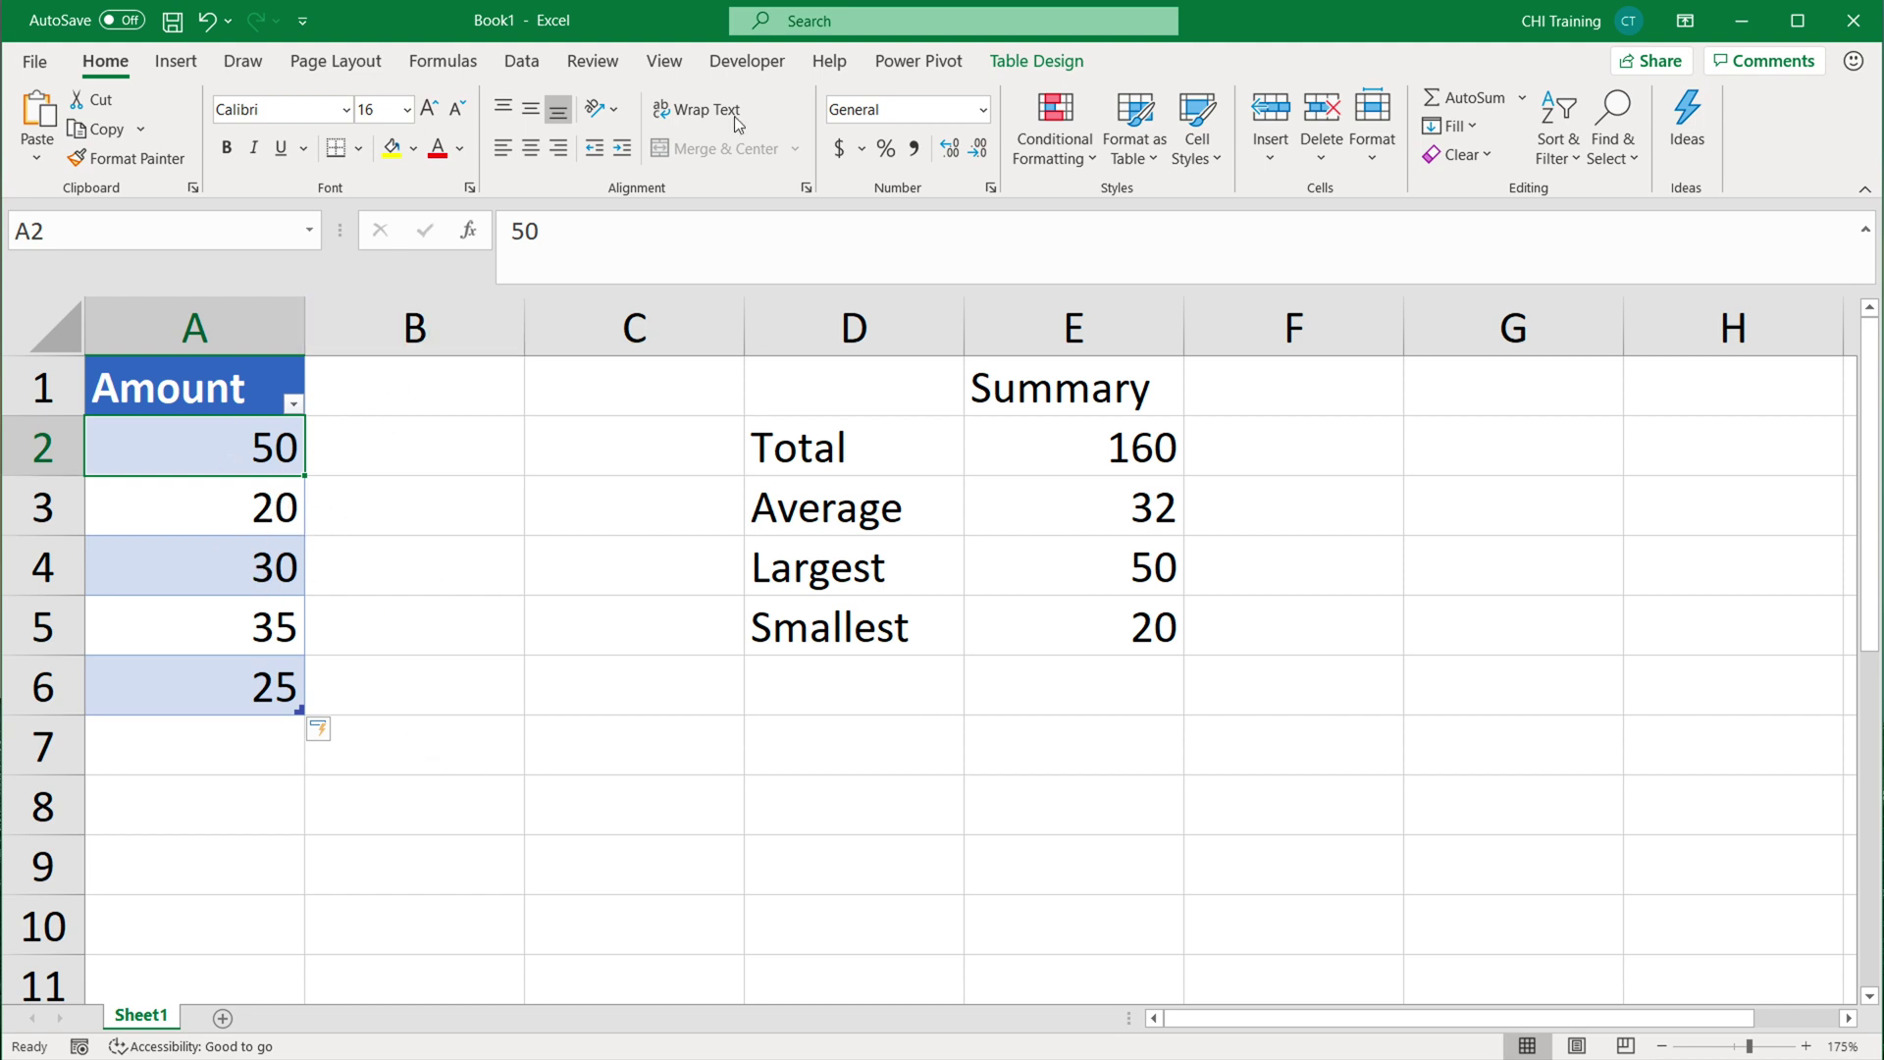
pyautogui.click(1031, 66)
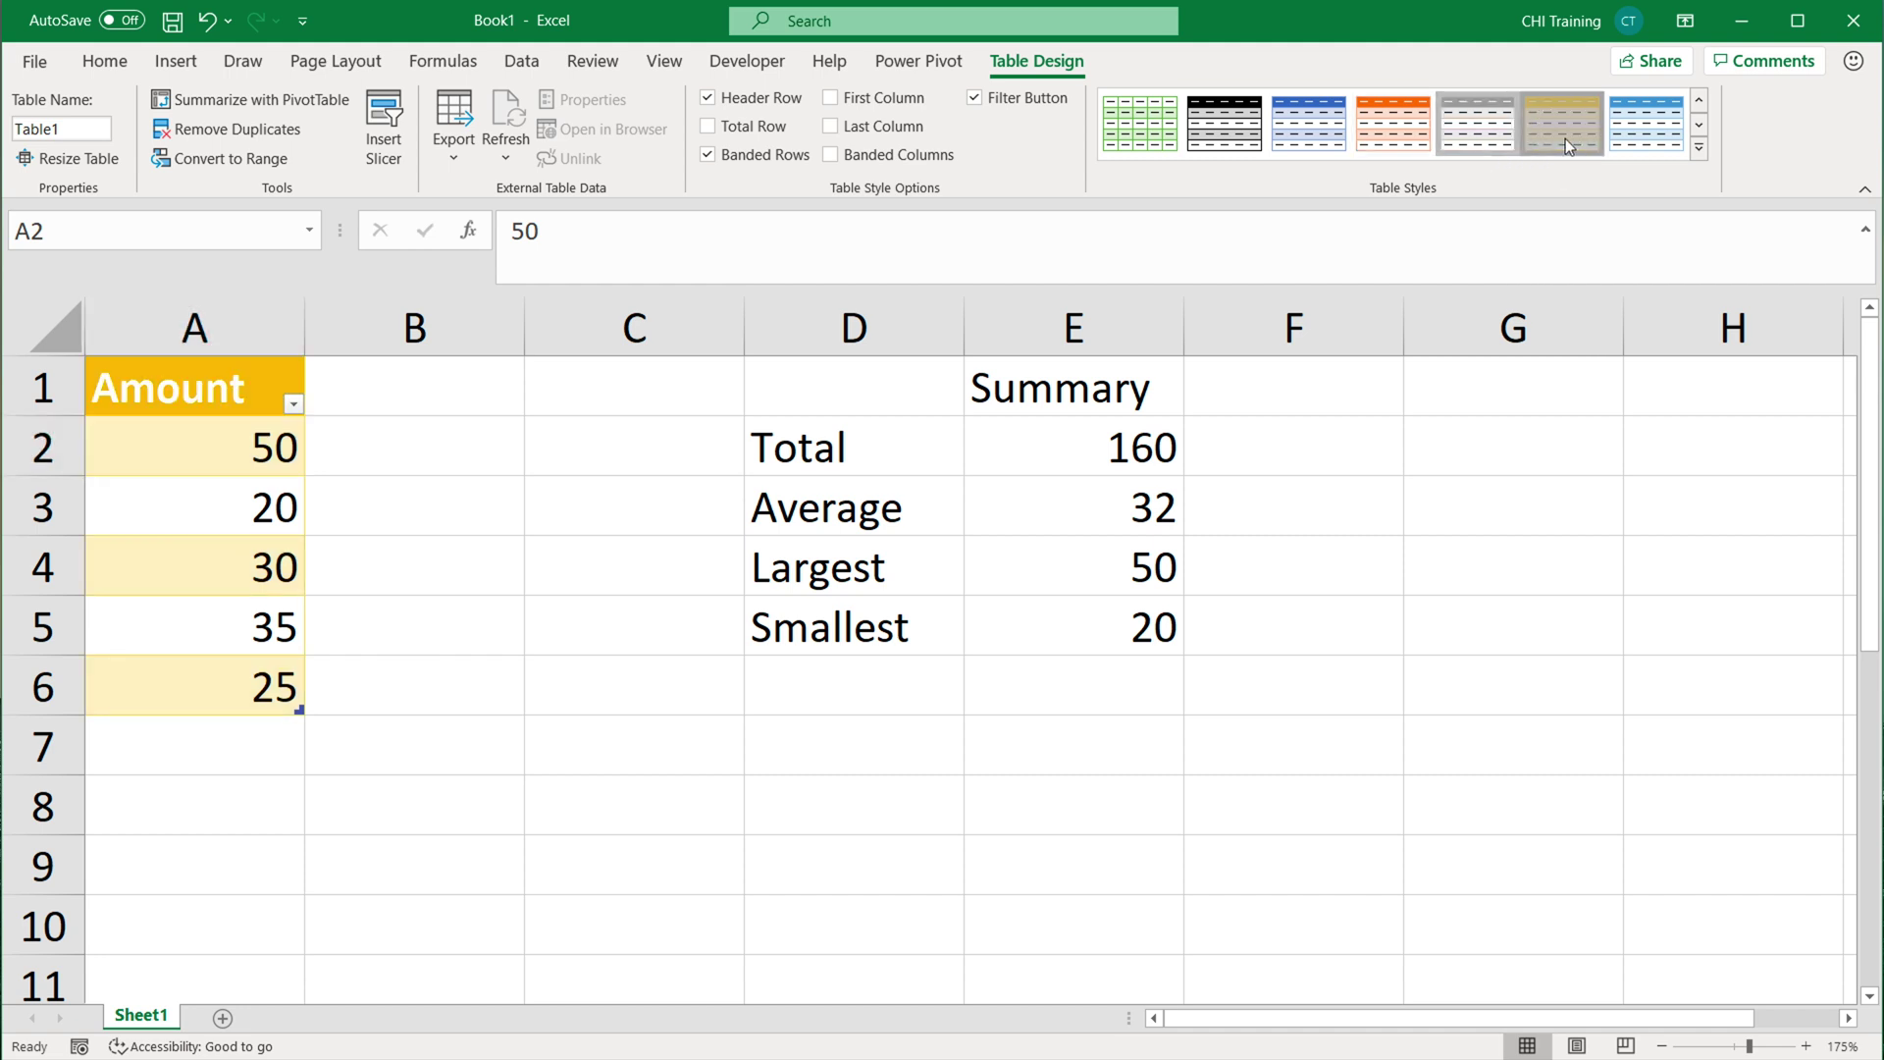
pyautogui.click(1614, 136)
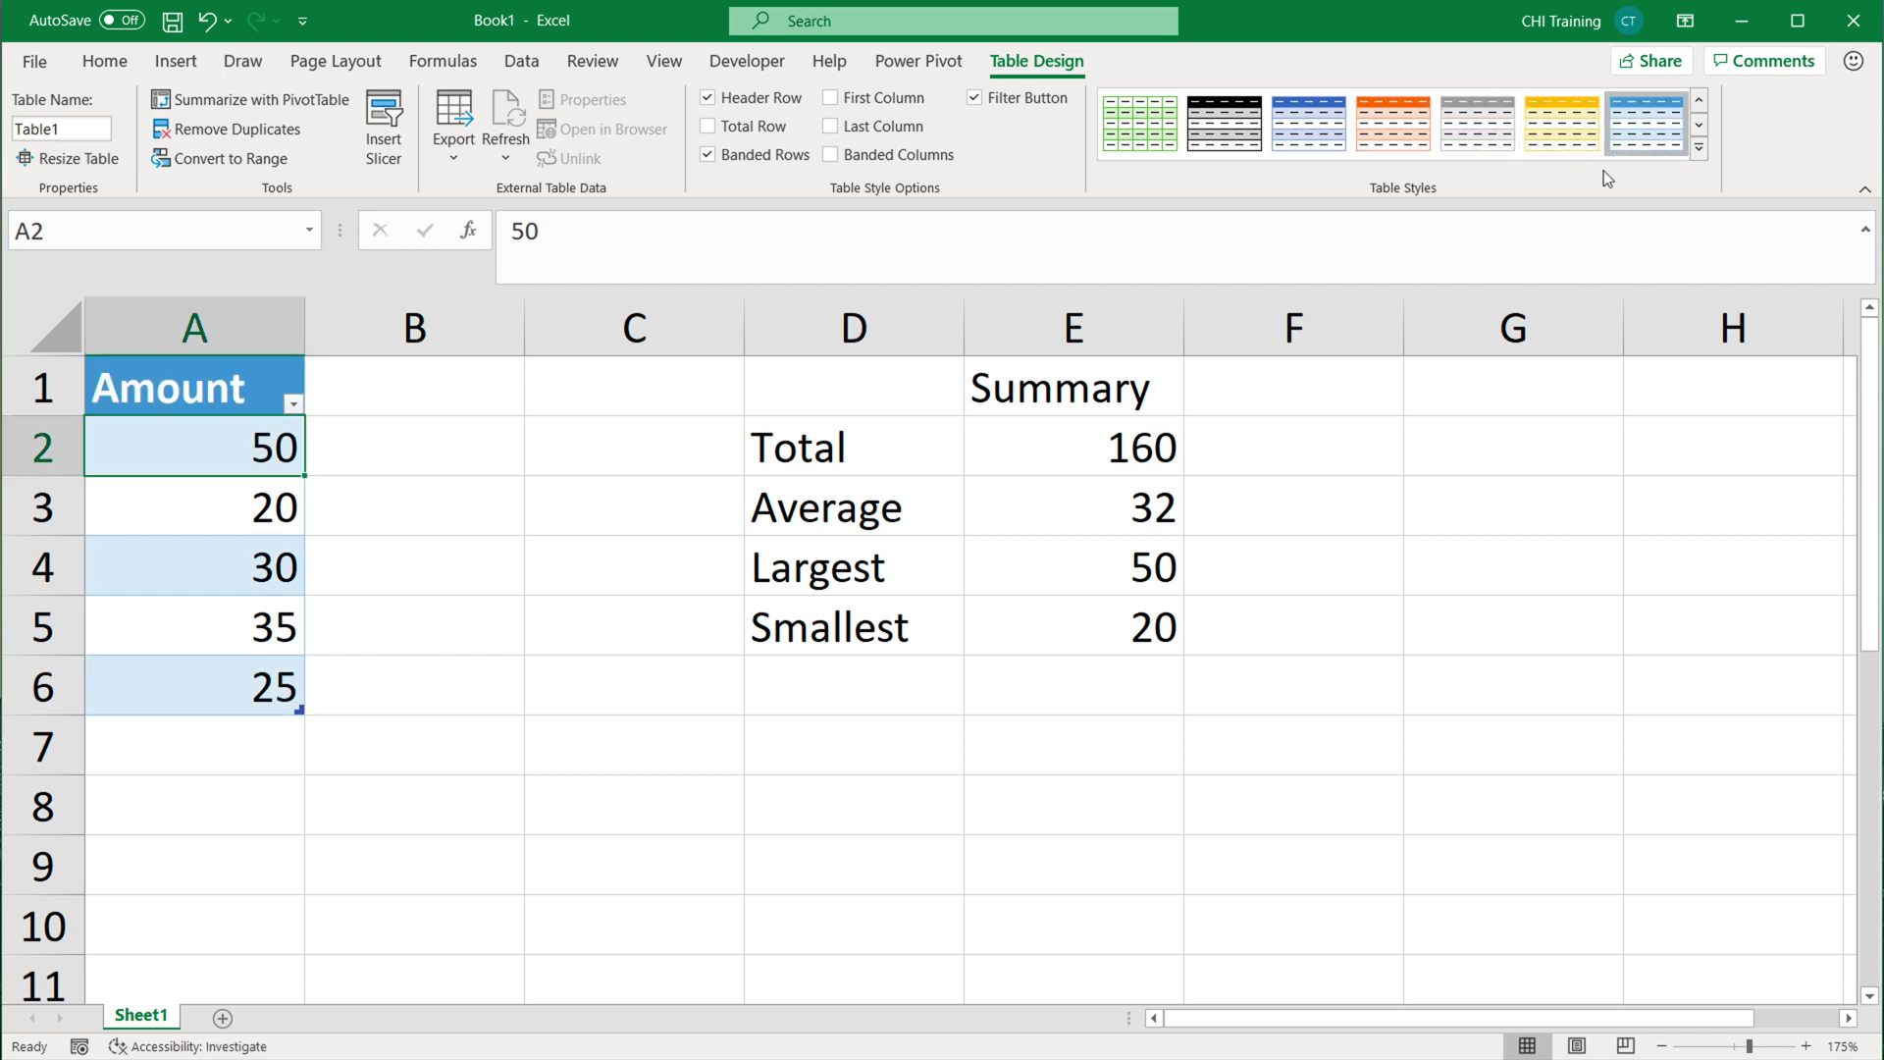
pyautogui.click(1699, 151)
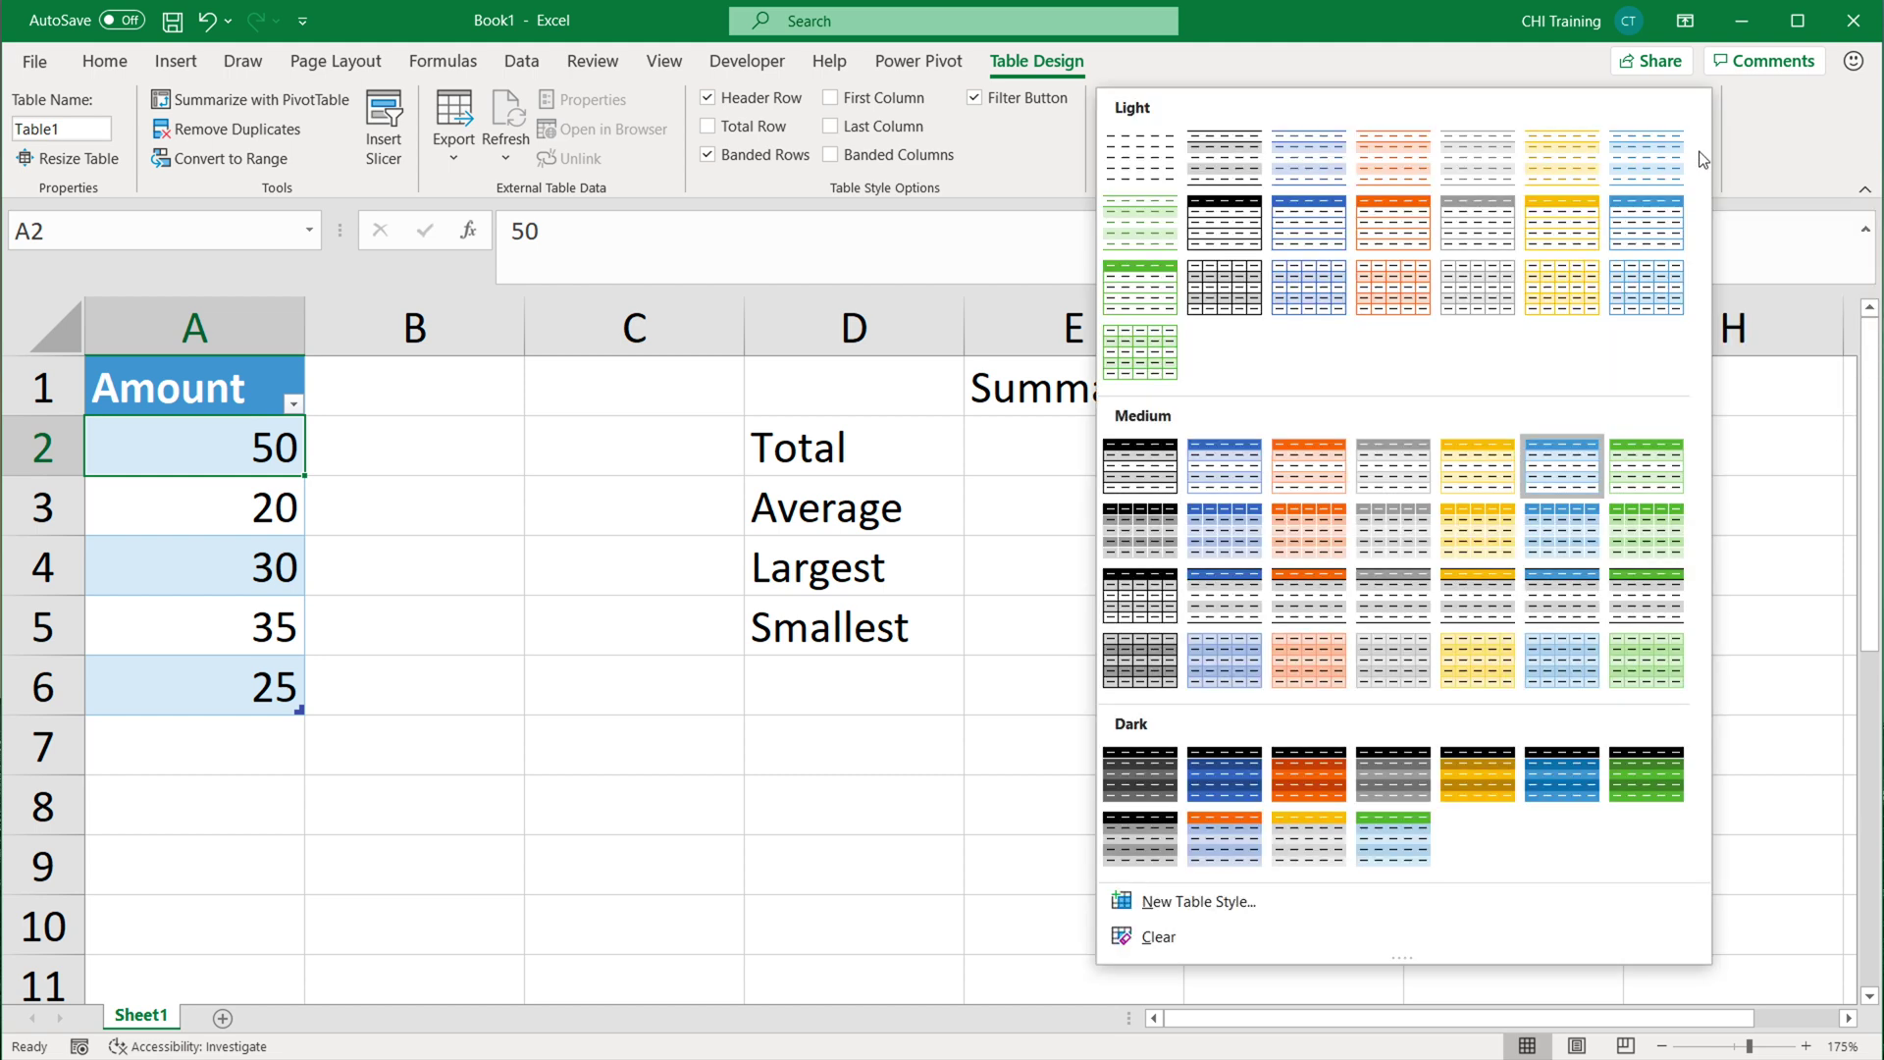
pyautogui.click(1144, 154)
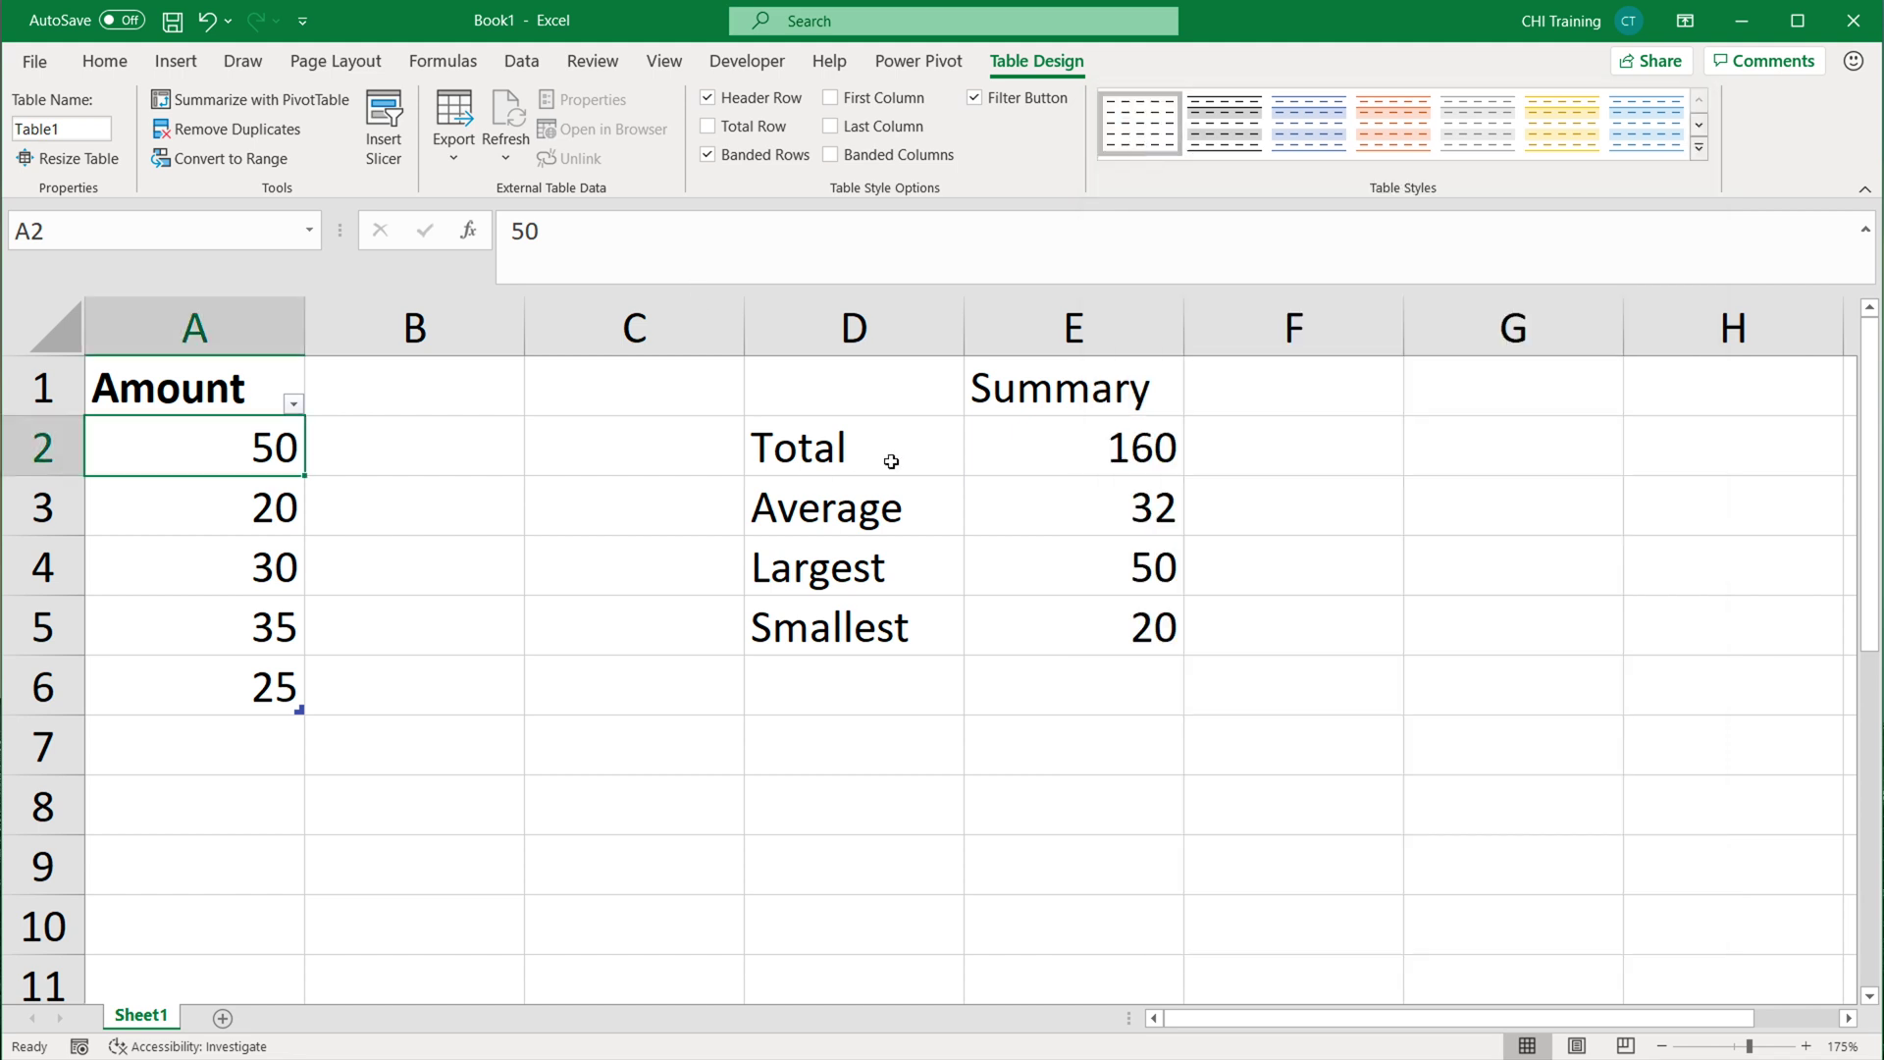
pyautogui.click(993, 98)
# Enter 15 in A7 so the table picks it up.
pyautogui.click(251, 738)
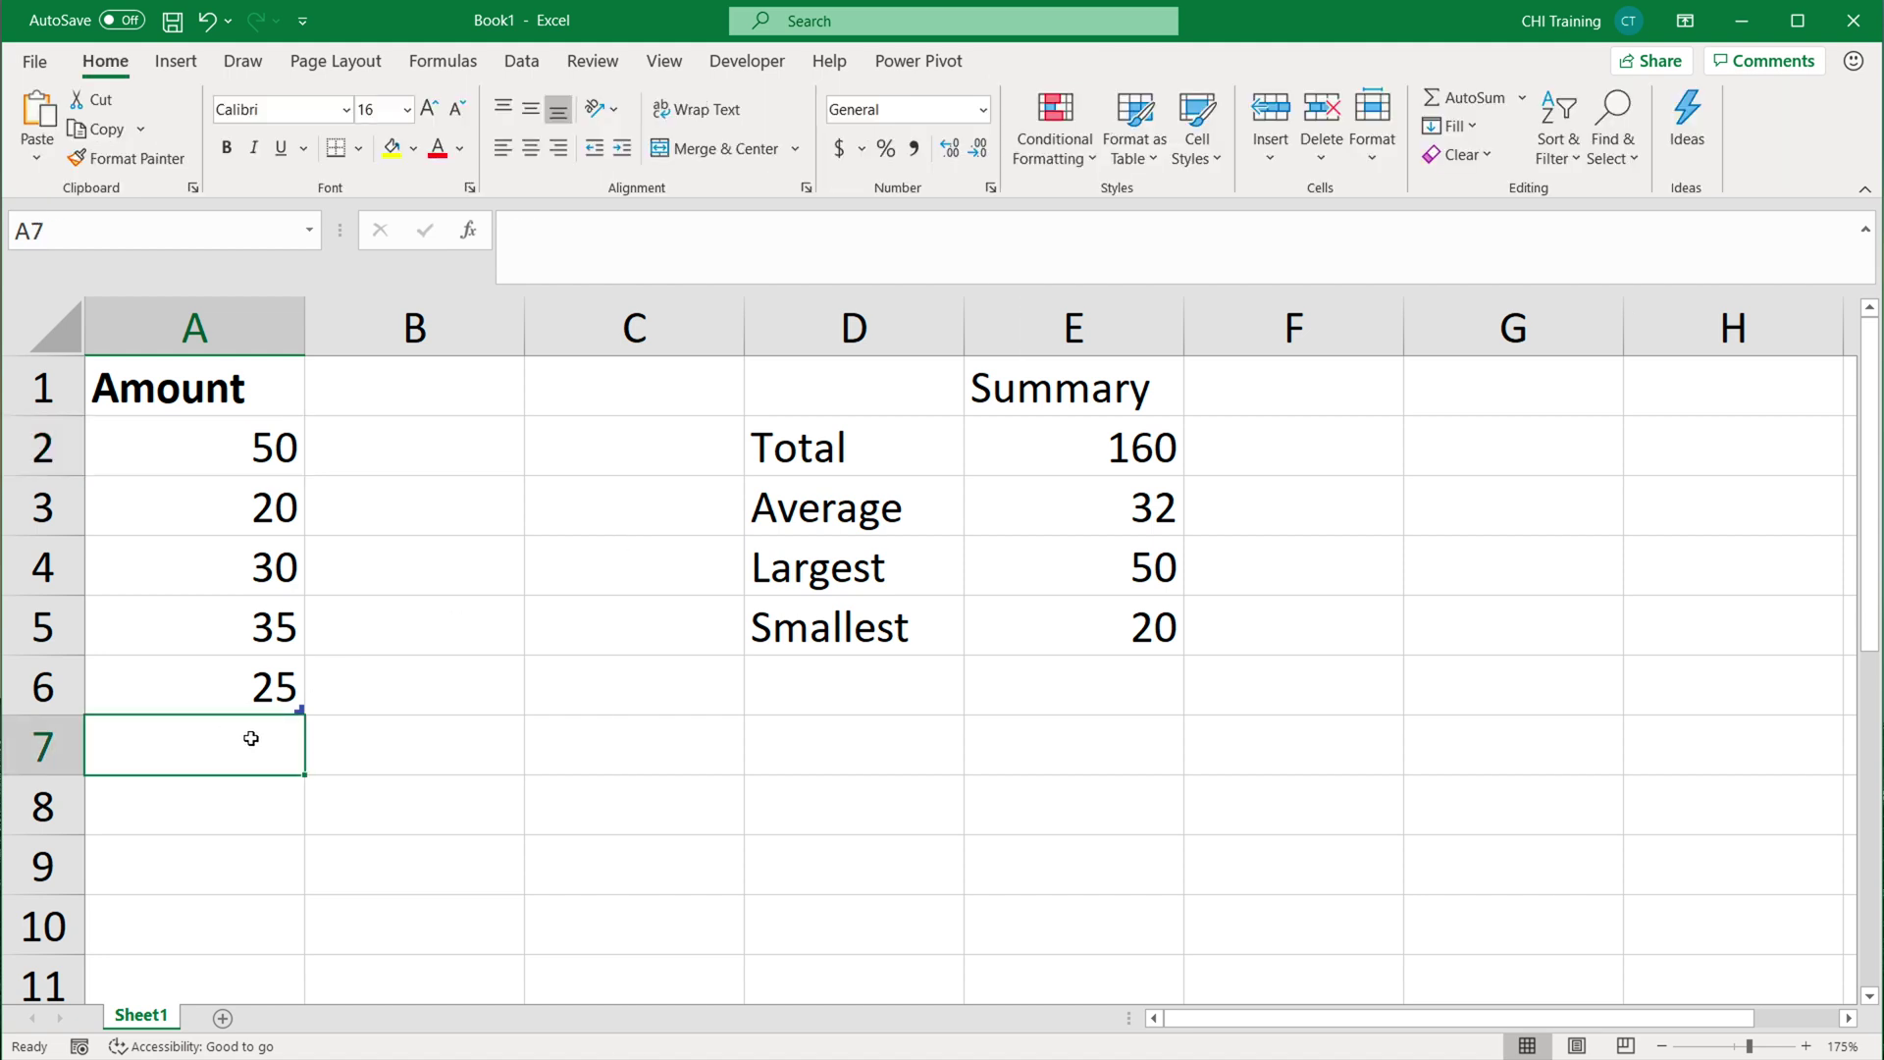
pyautogui.write('15')
pyautogui.press('Return')
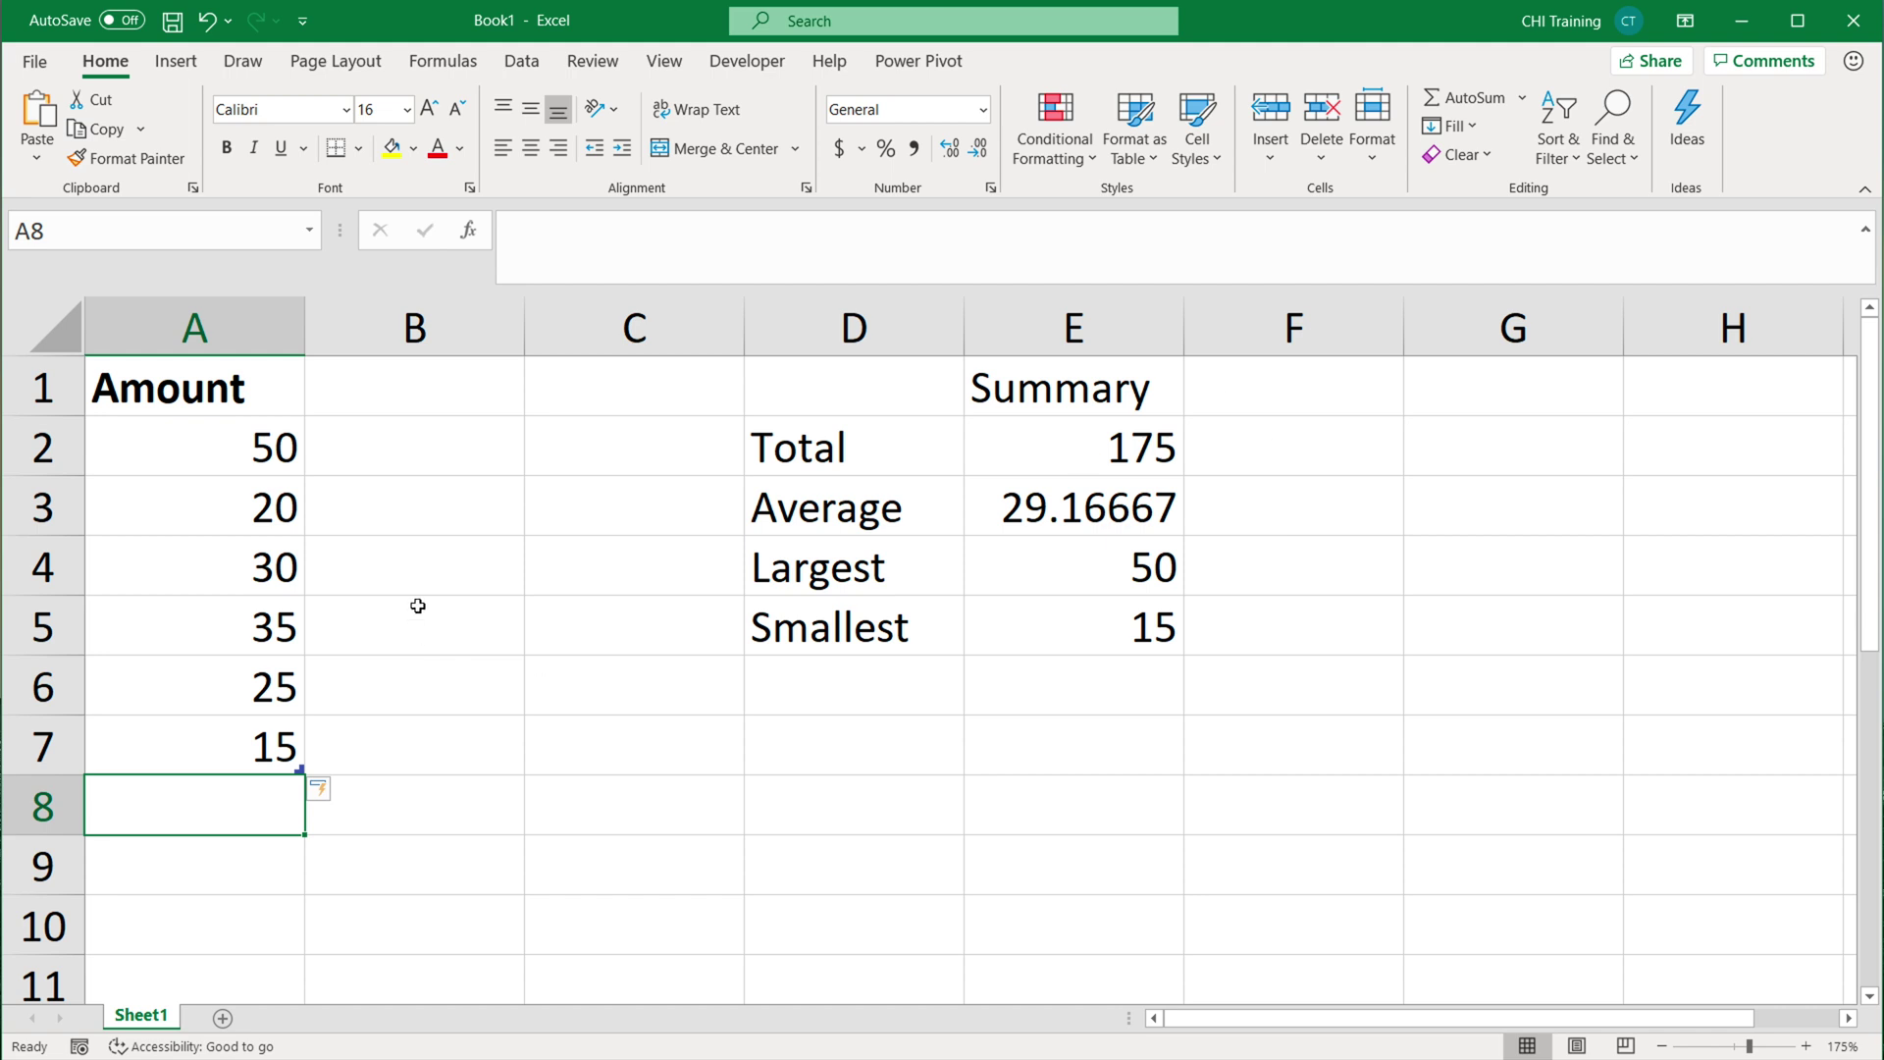
pyautogui.click(380, 467)
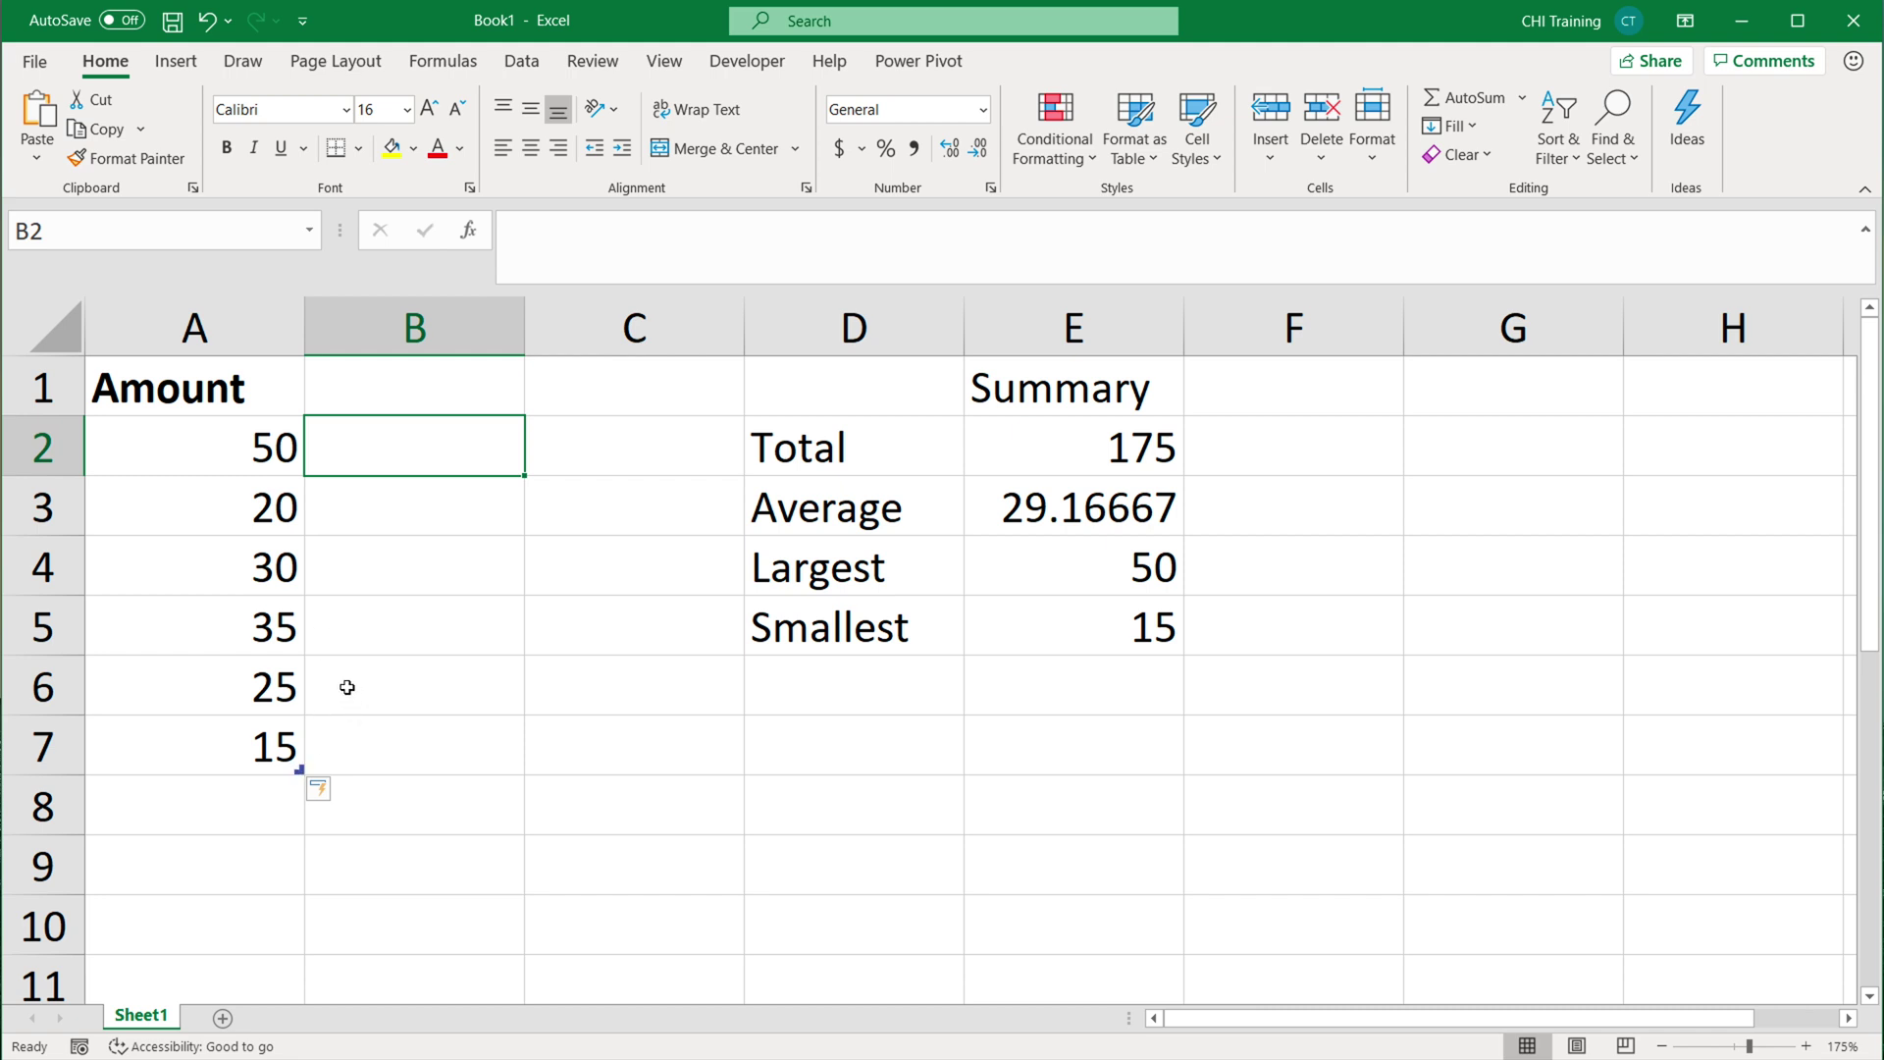
# Enter 20 in A9, leaving A8 empty.
pyautogui.click(235, 807)
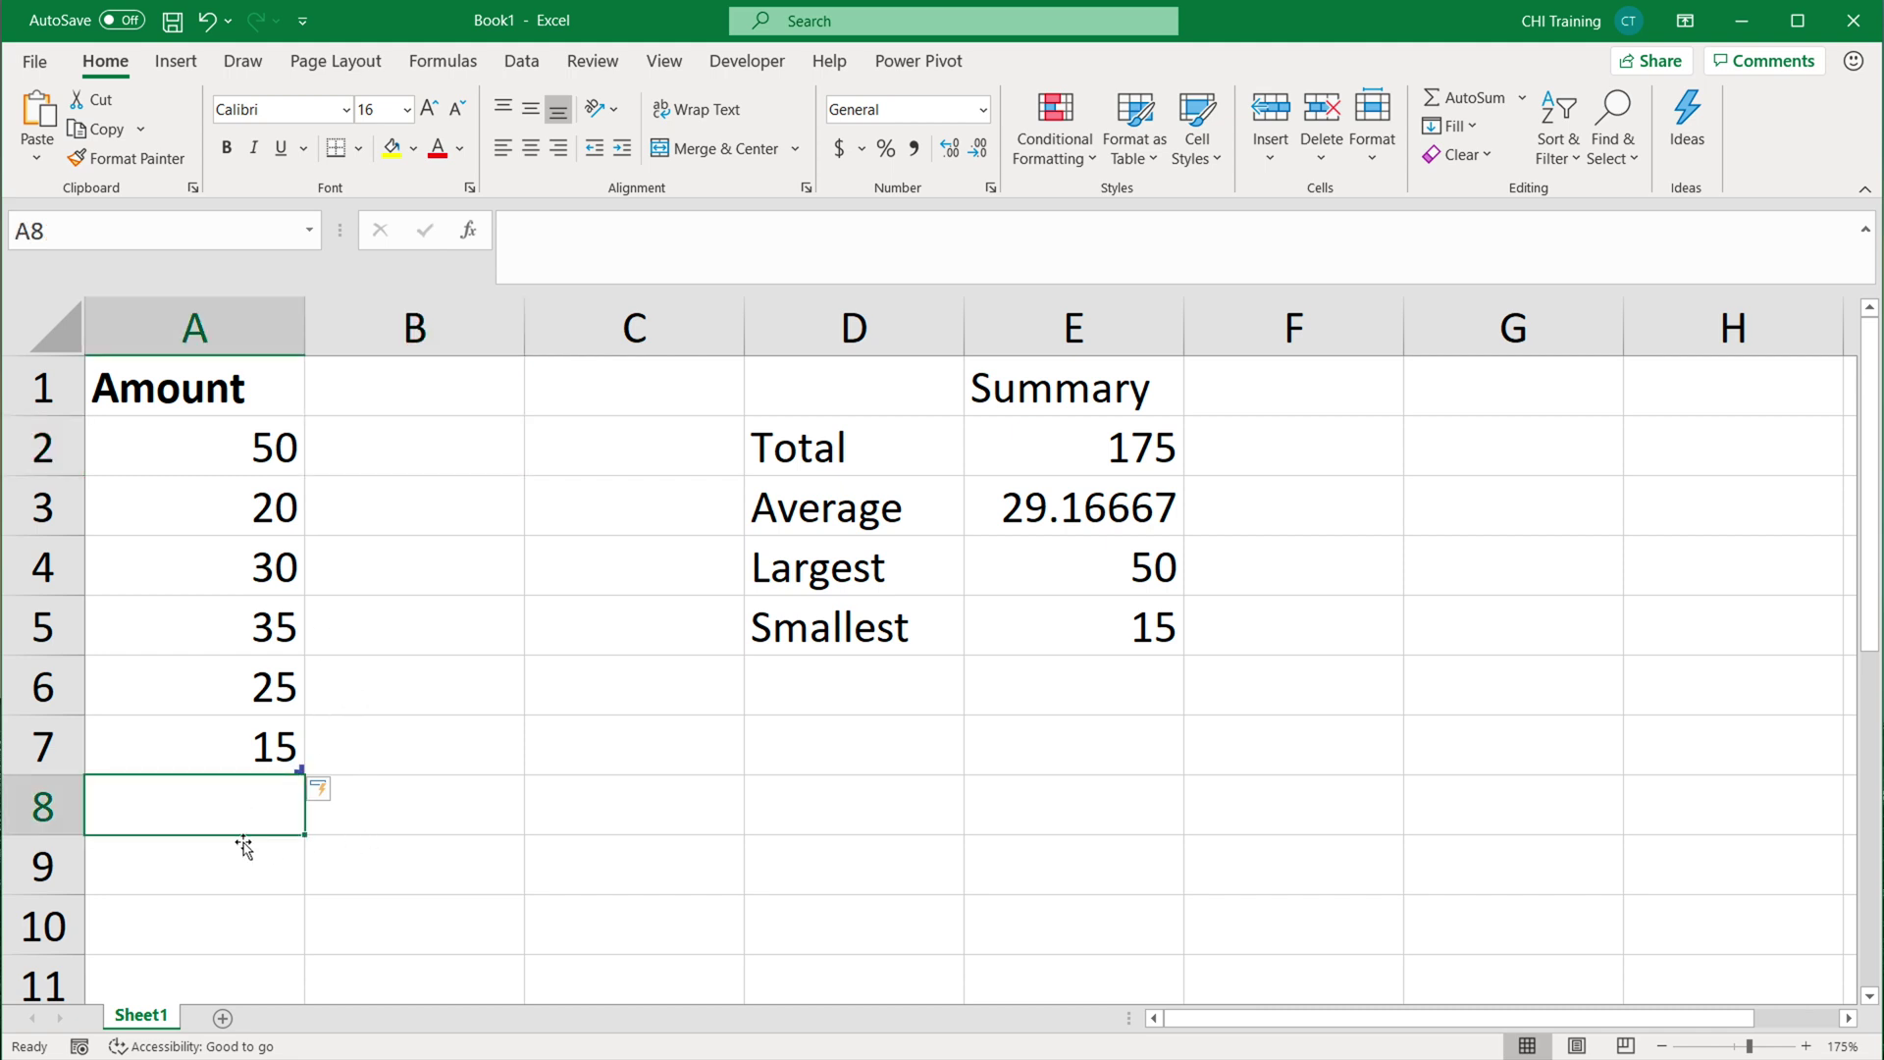
pyautogui.click(243, 868)
pyautogui.write('20')
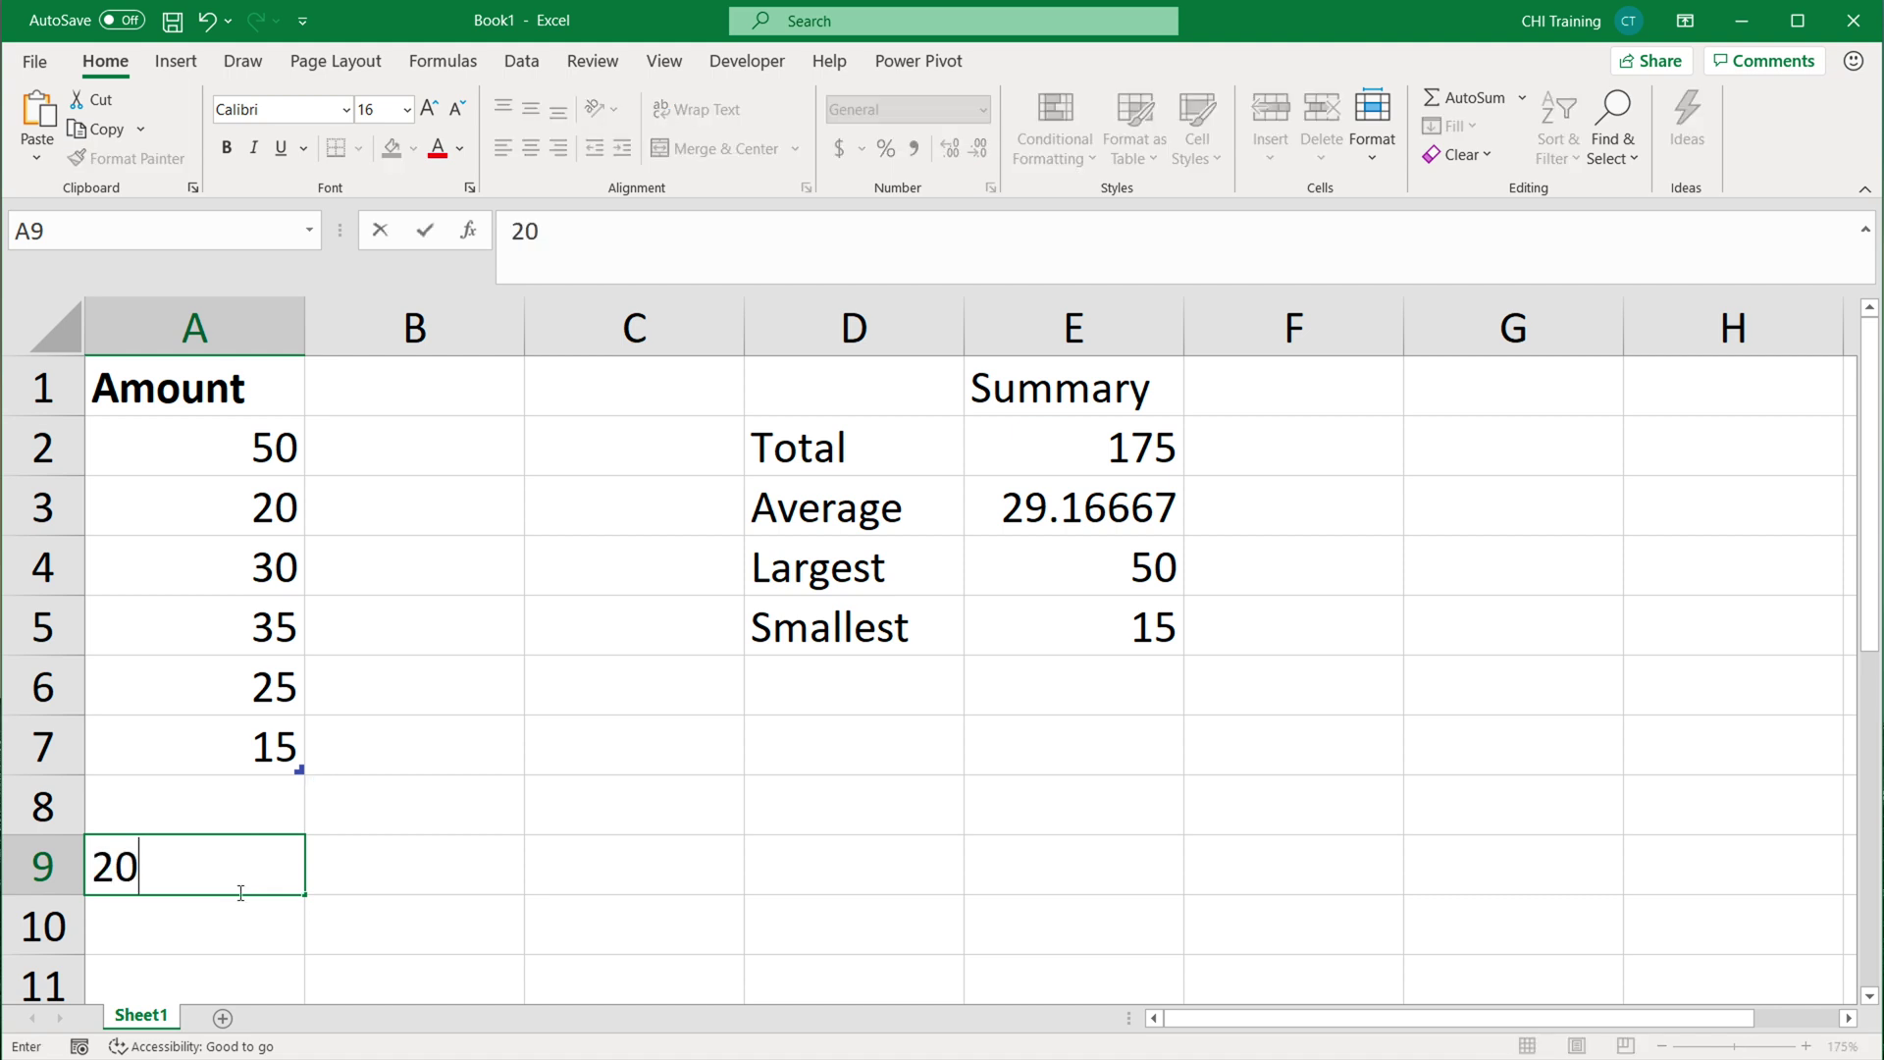
pyautogui.press('Return')
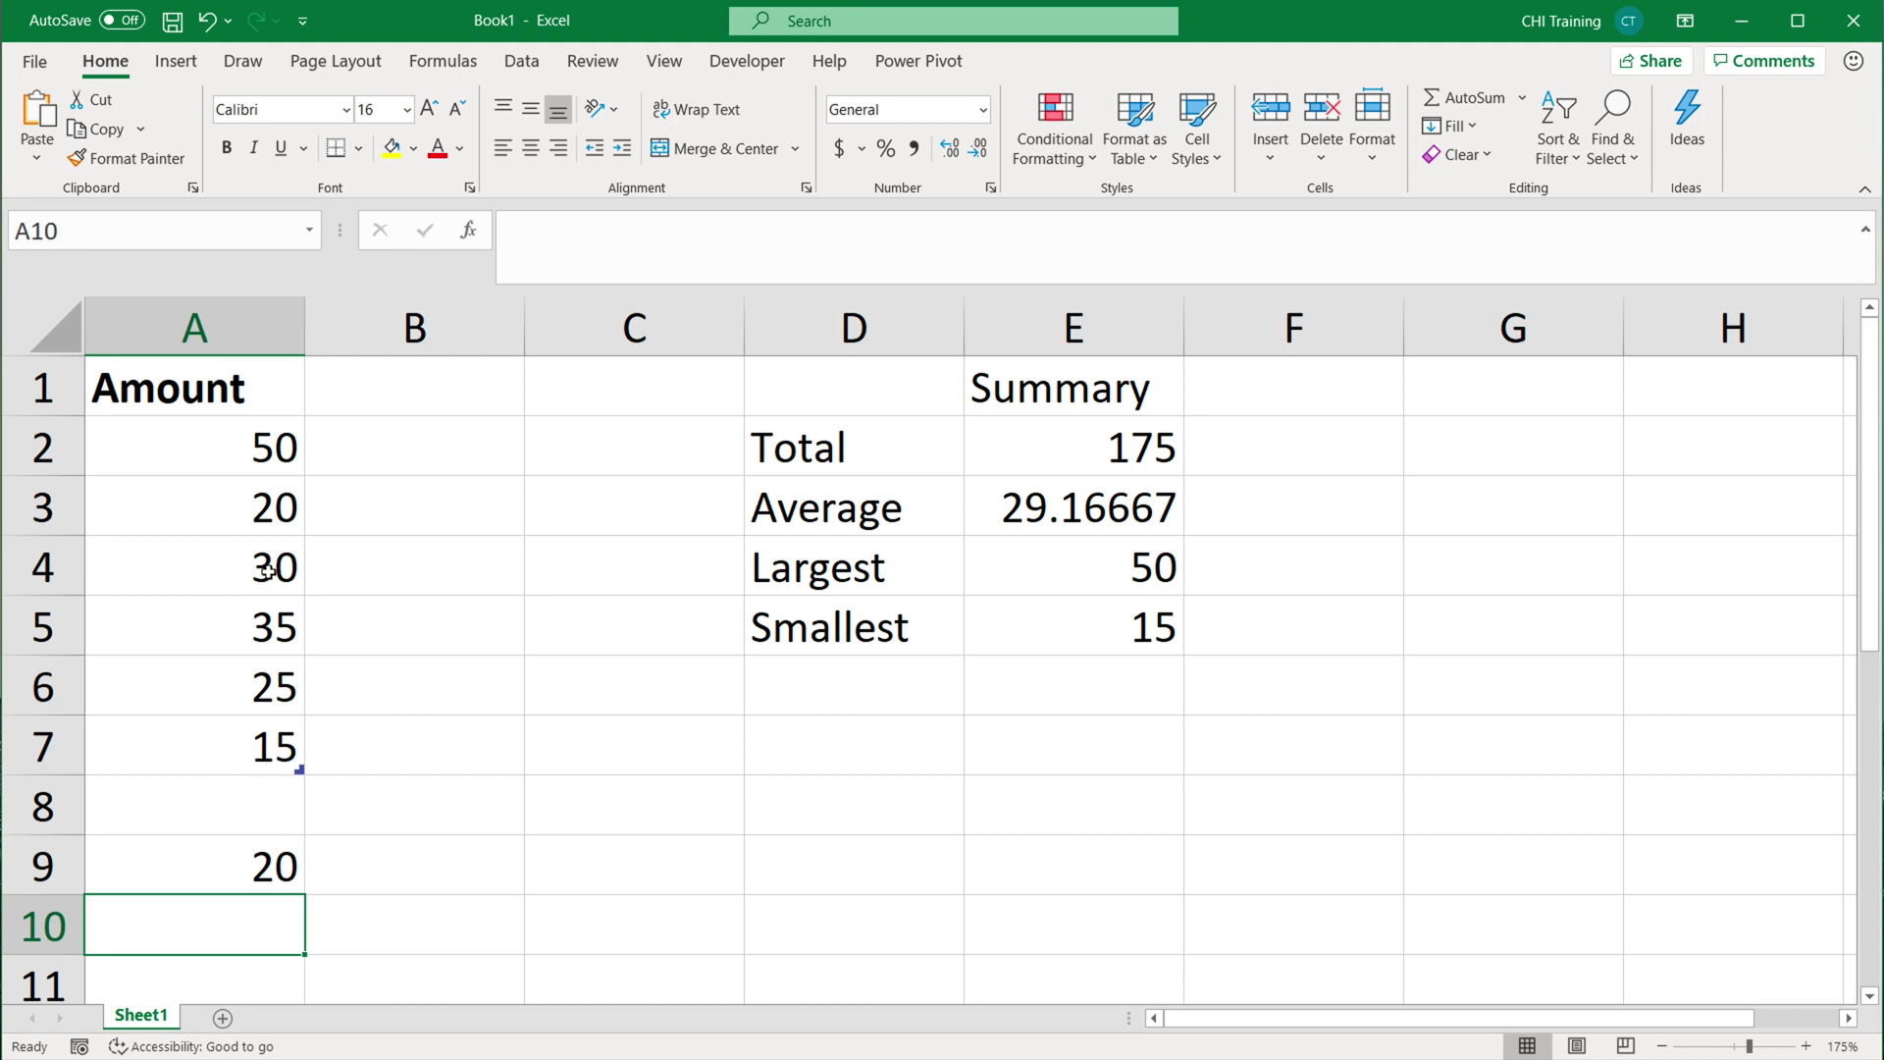
pyautogui.hotkey('ctrl', 'Home')
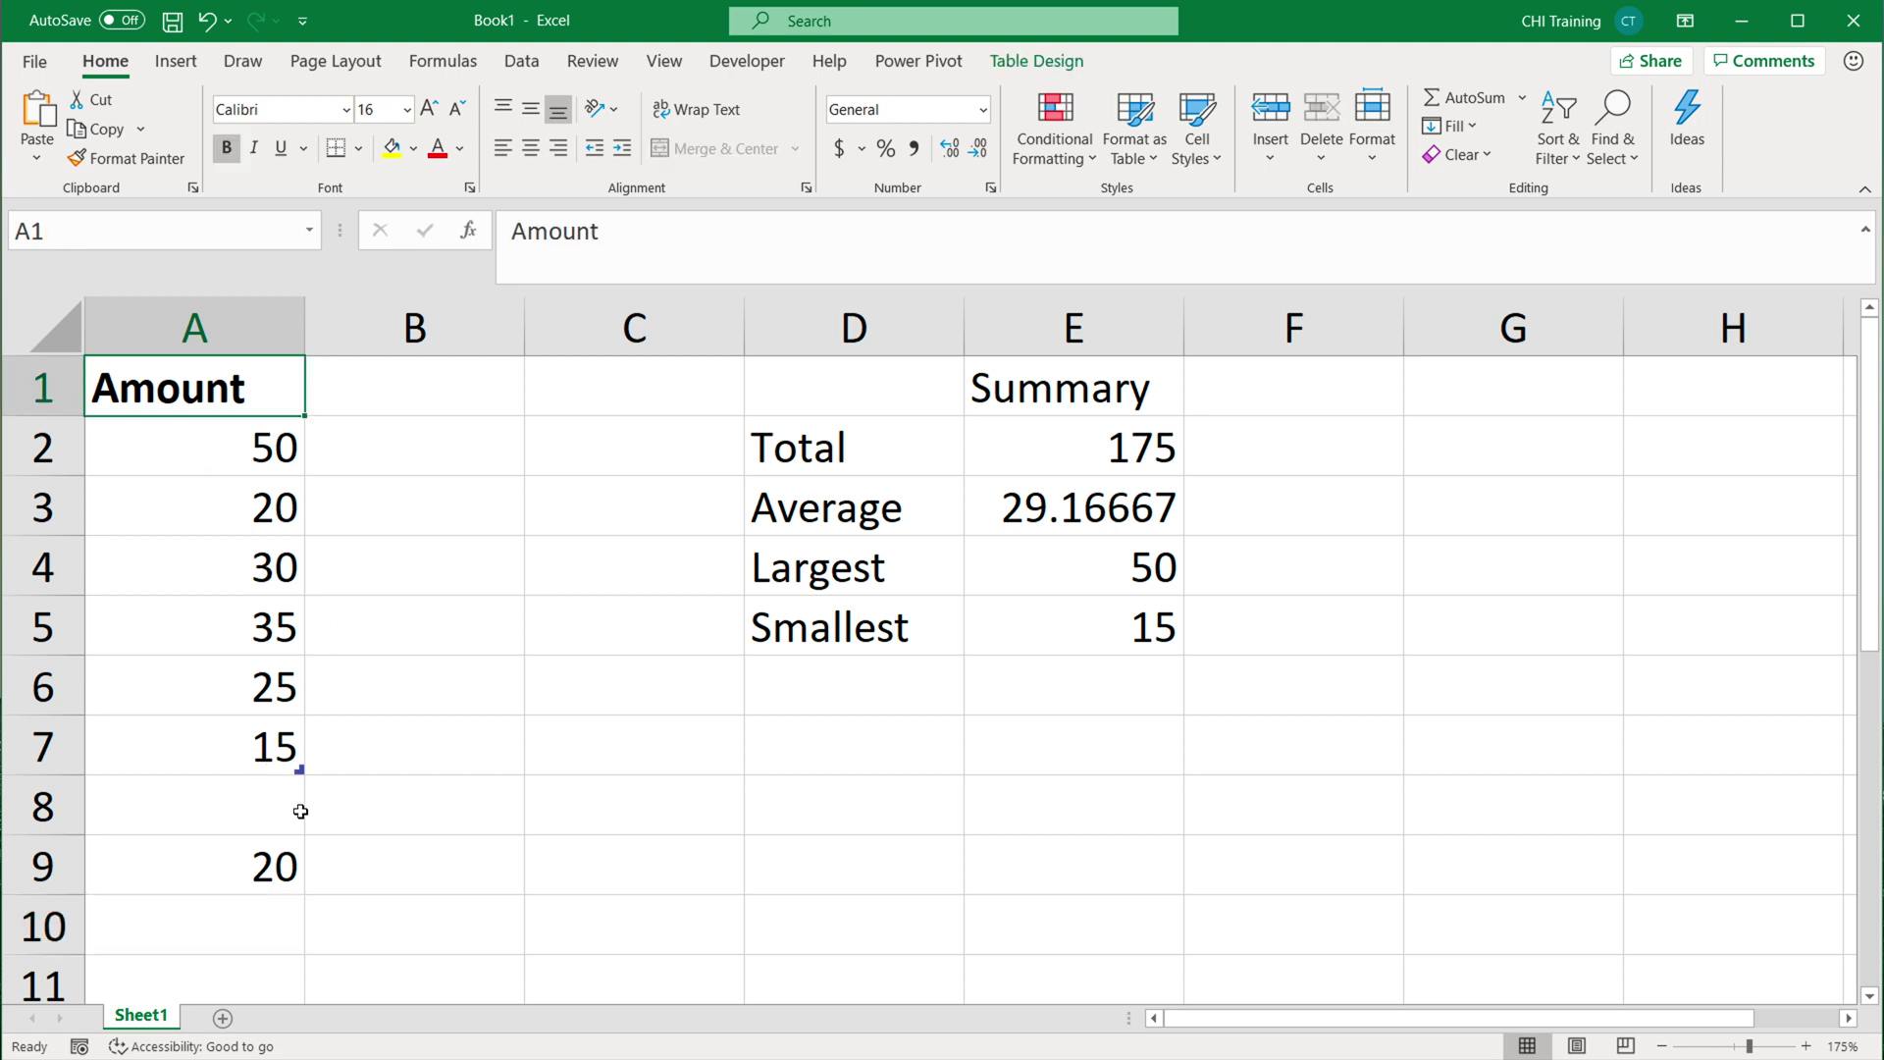
pyautogui.click(235, 812)
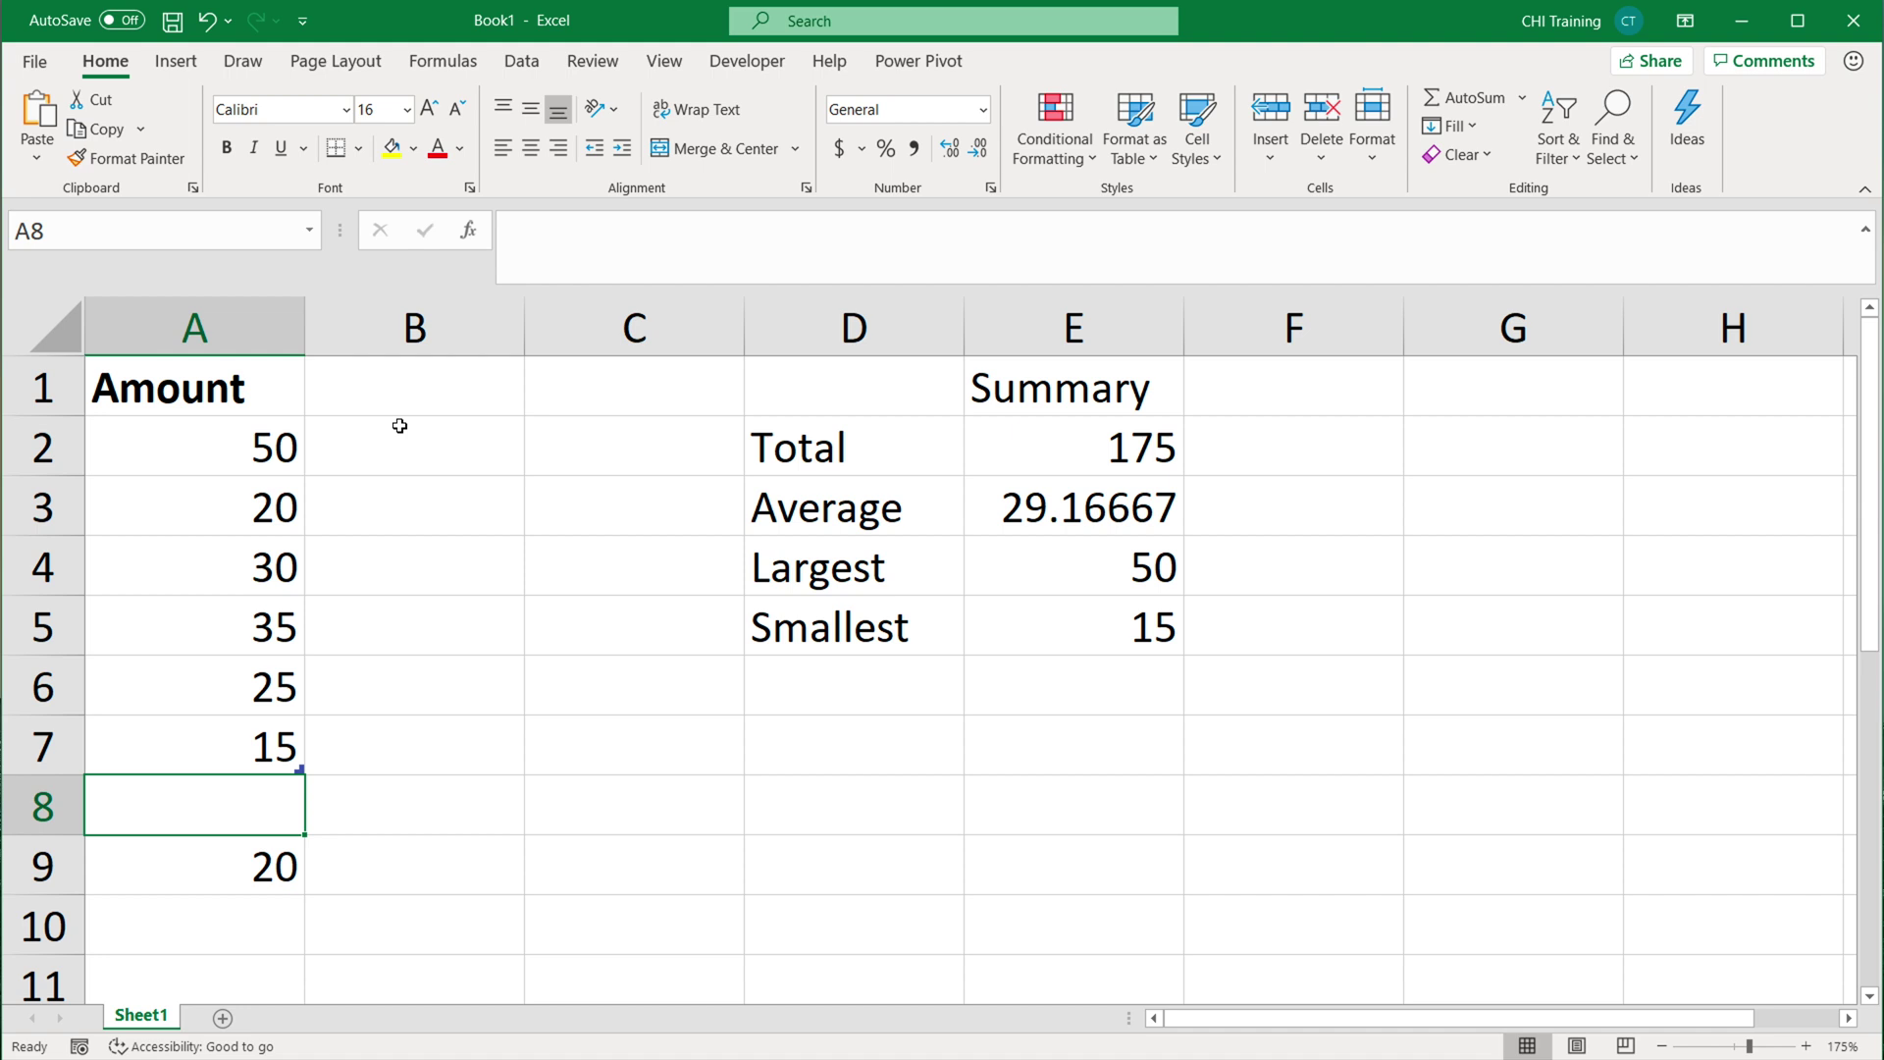
pyautogui.click(381, 389)
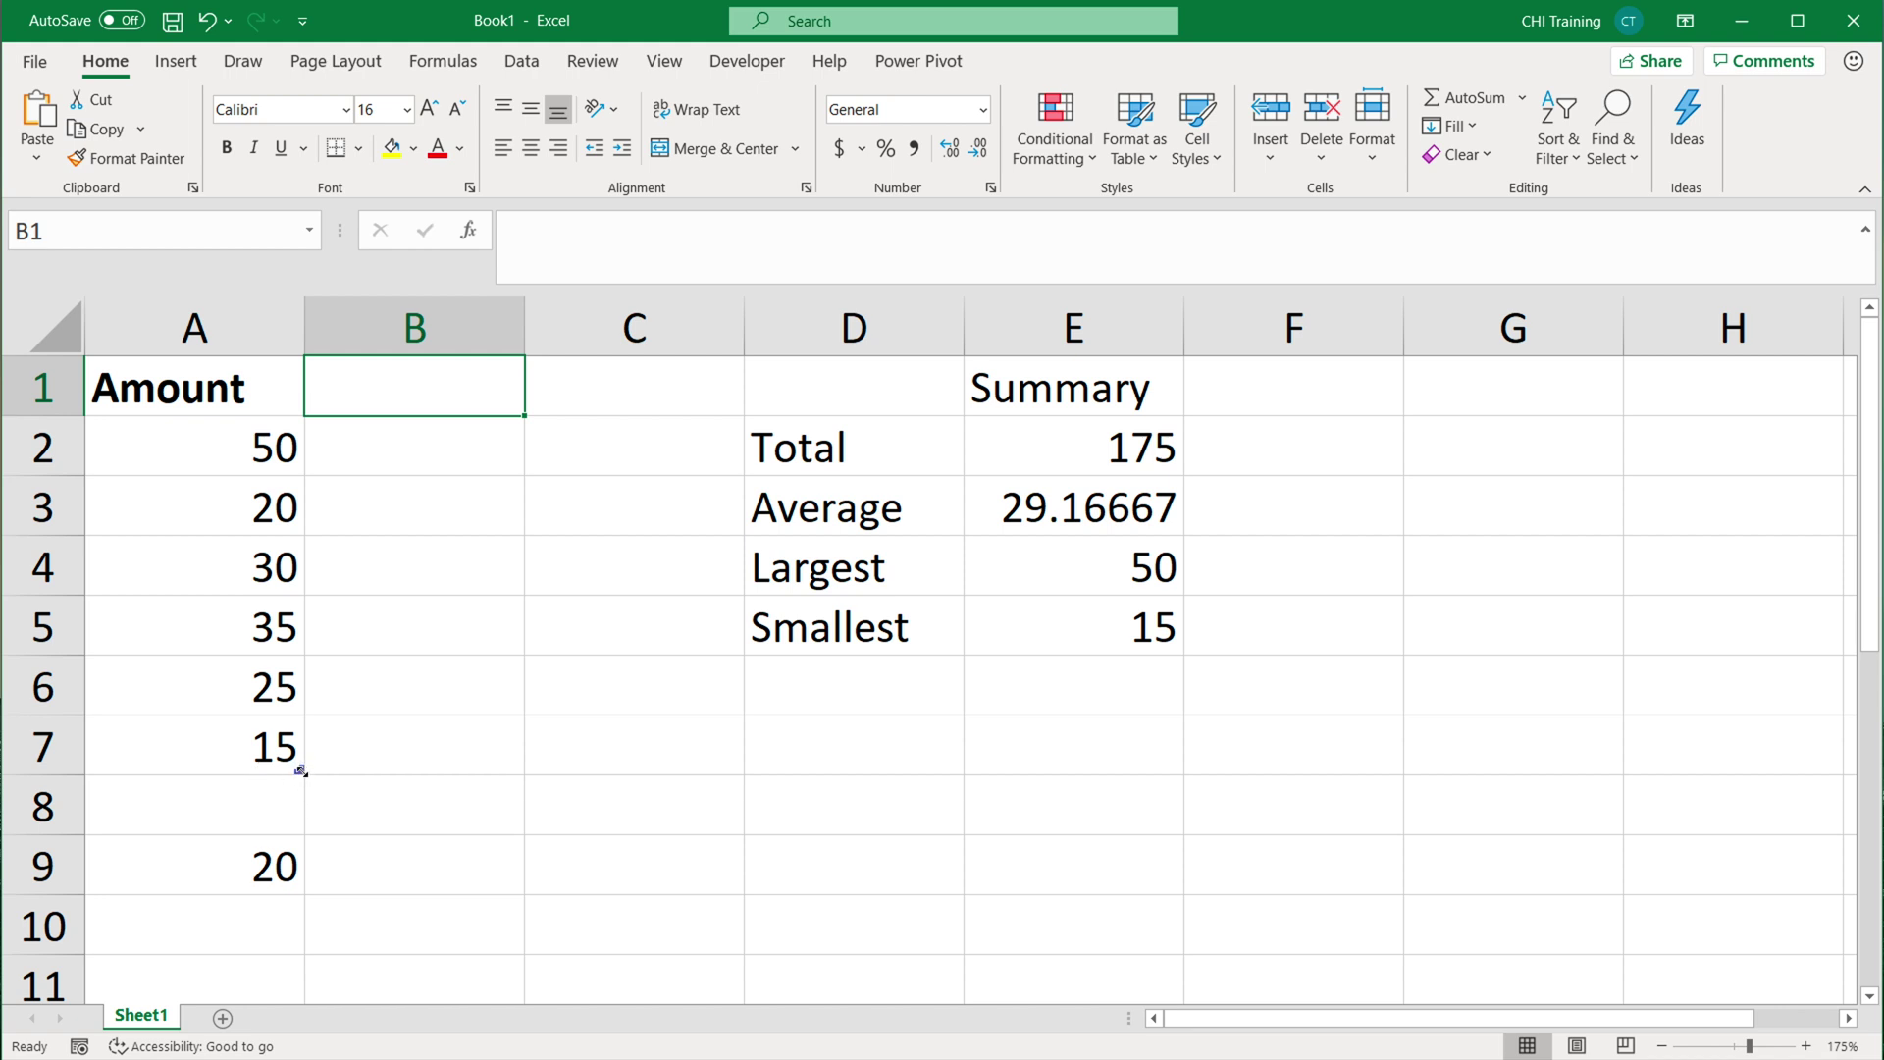
# Resize the table down to row 9 and confirm the Summary formulas span A2:A9.
pyautogui.moveTo(300, 771); pyautogui.dragTo(292, 879)
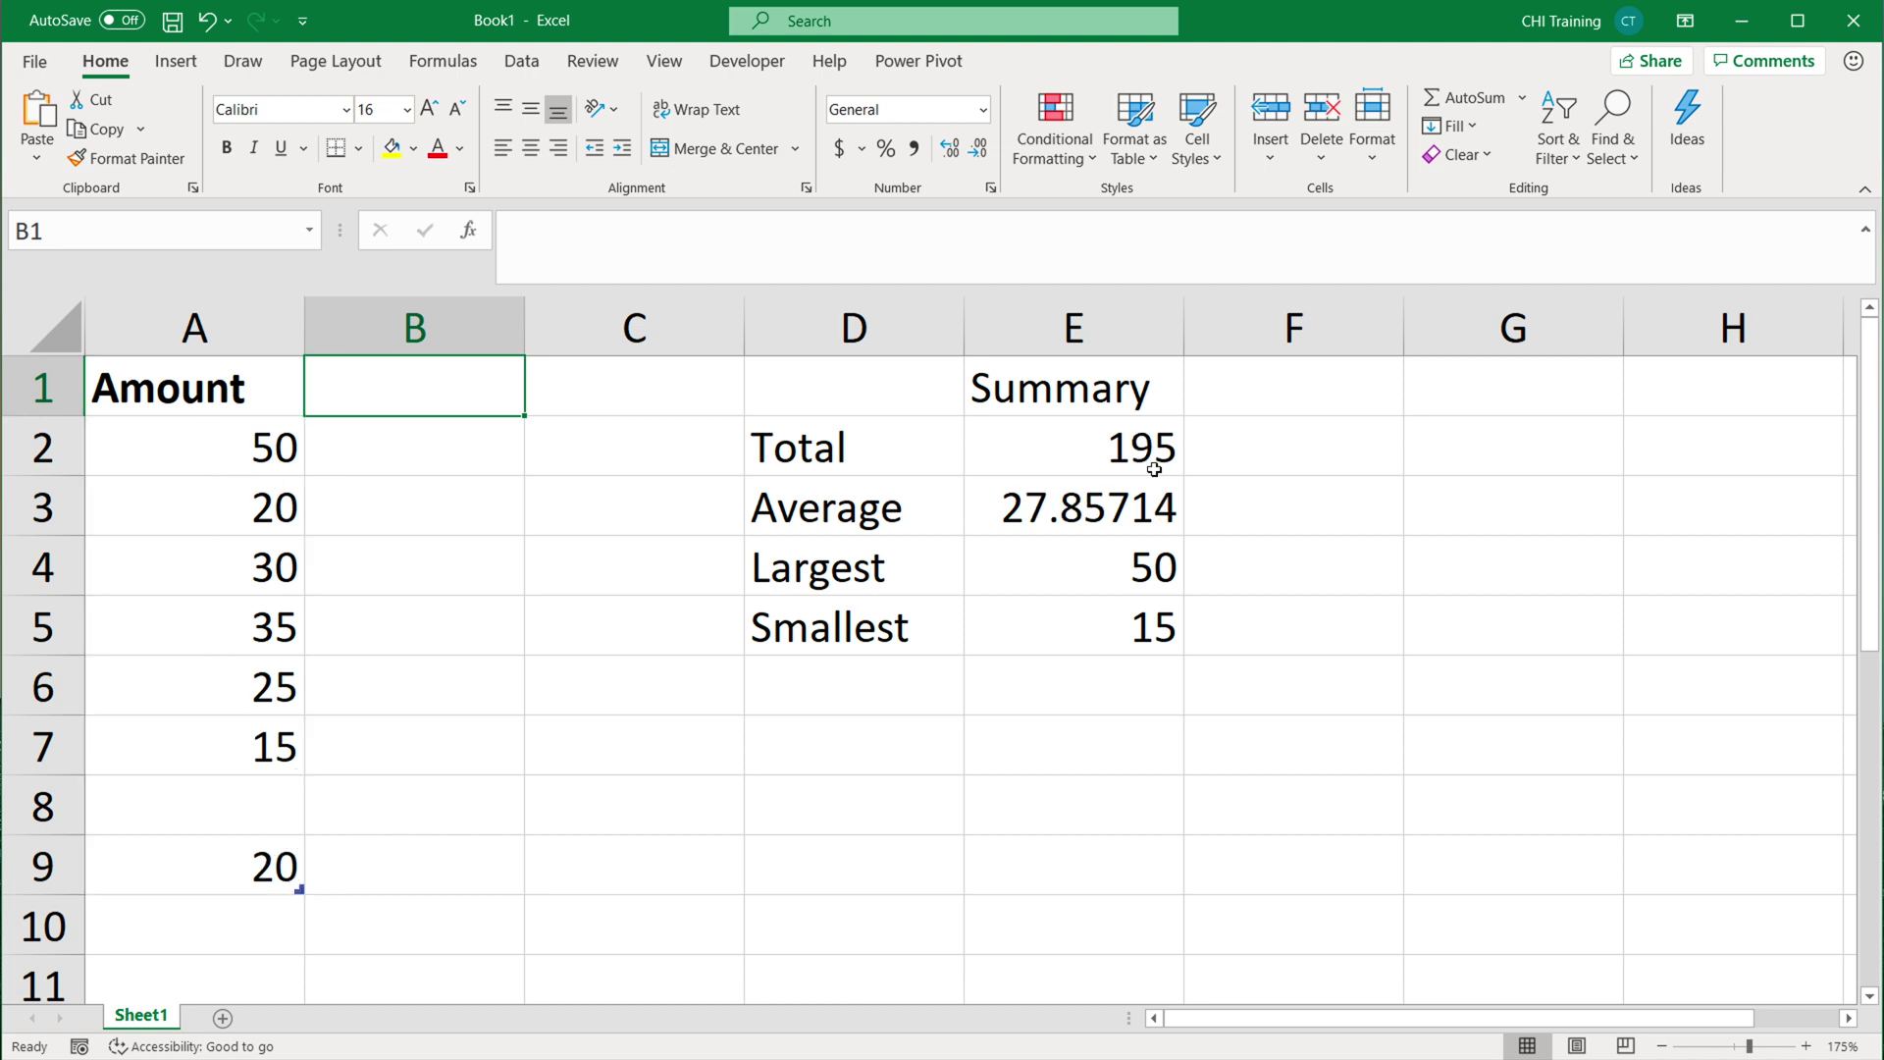
pyautogui.doubleClick(1116, 435)
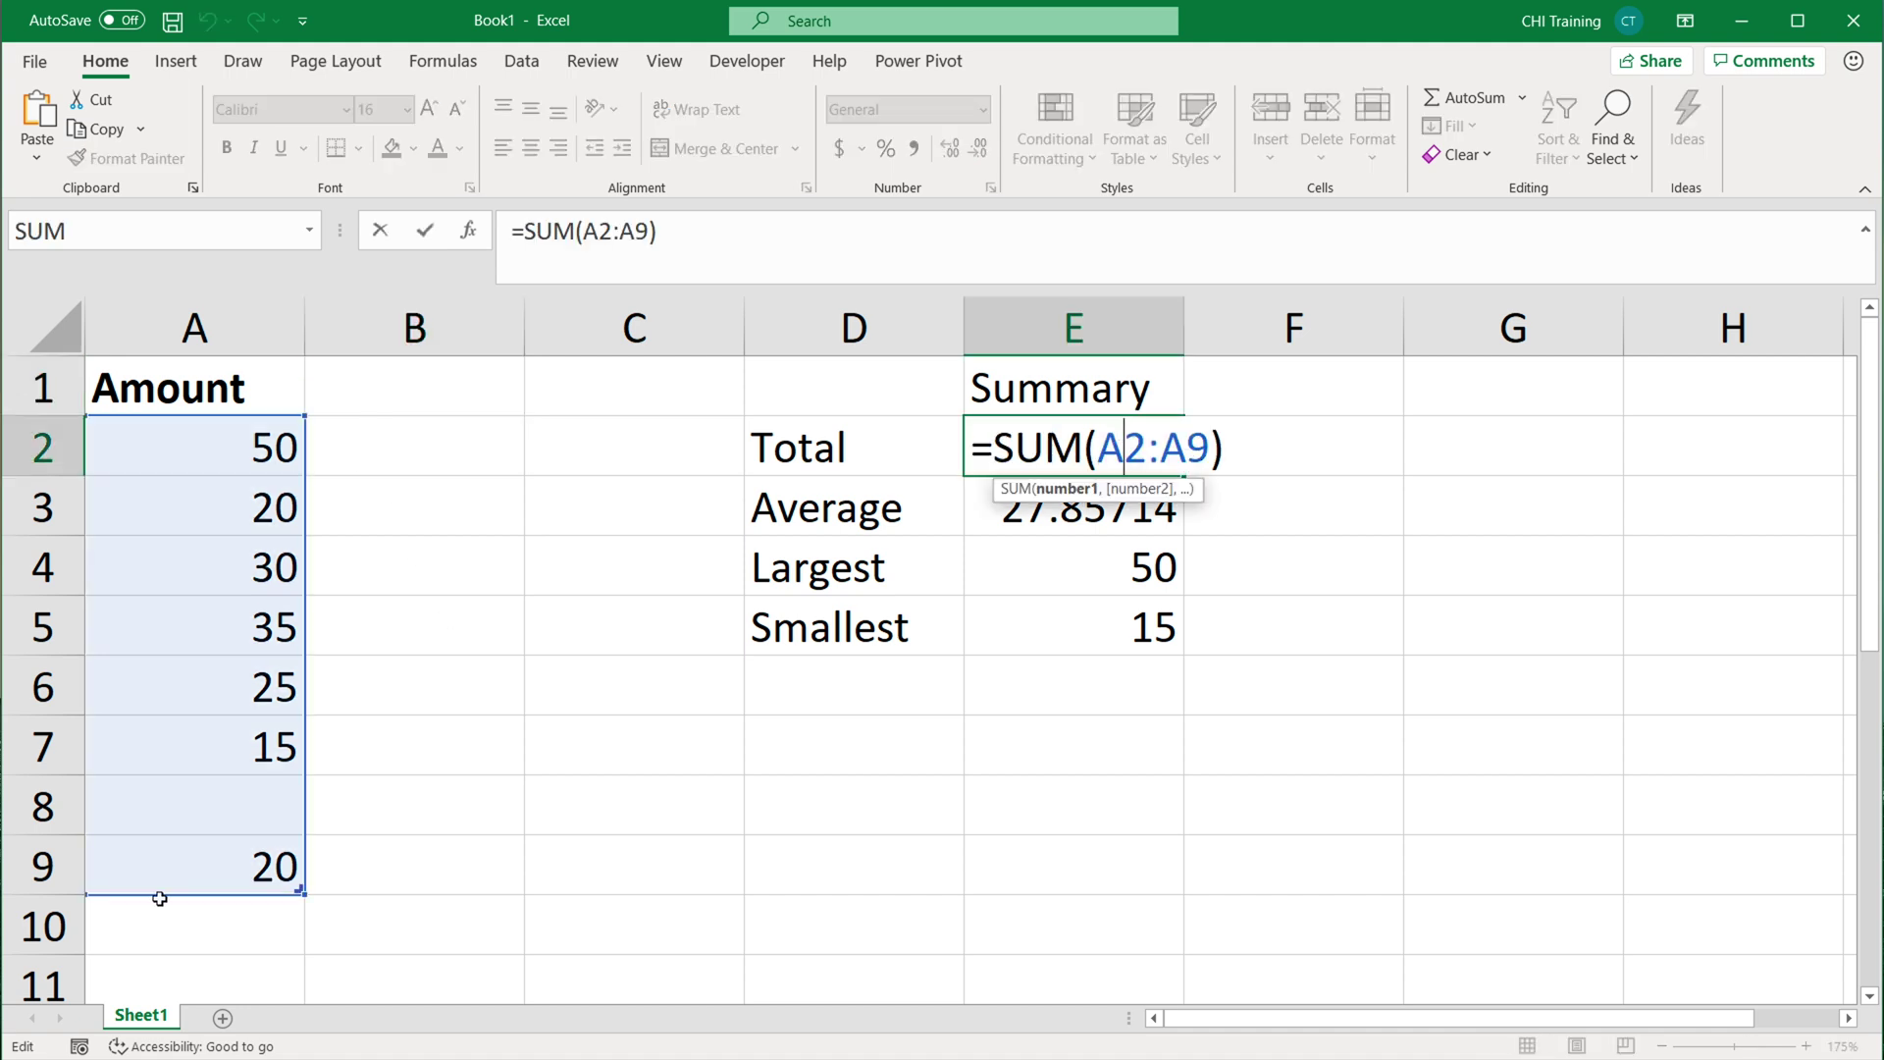
pyautogui.press('Escape')
pyautogui.doubleClick(1096, 507)
pyautogui.press('Escape')
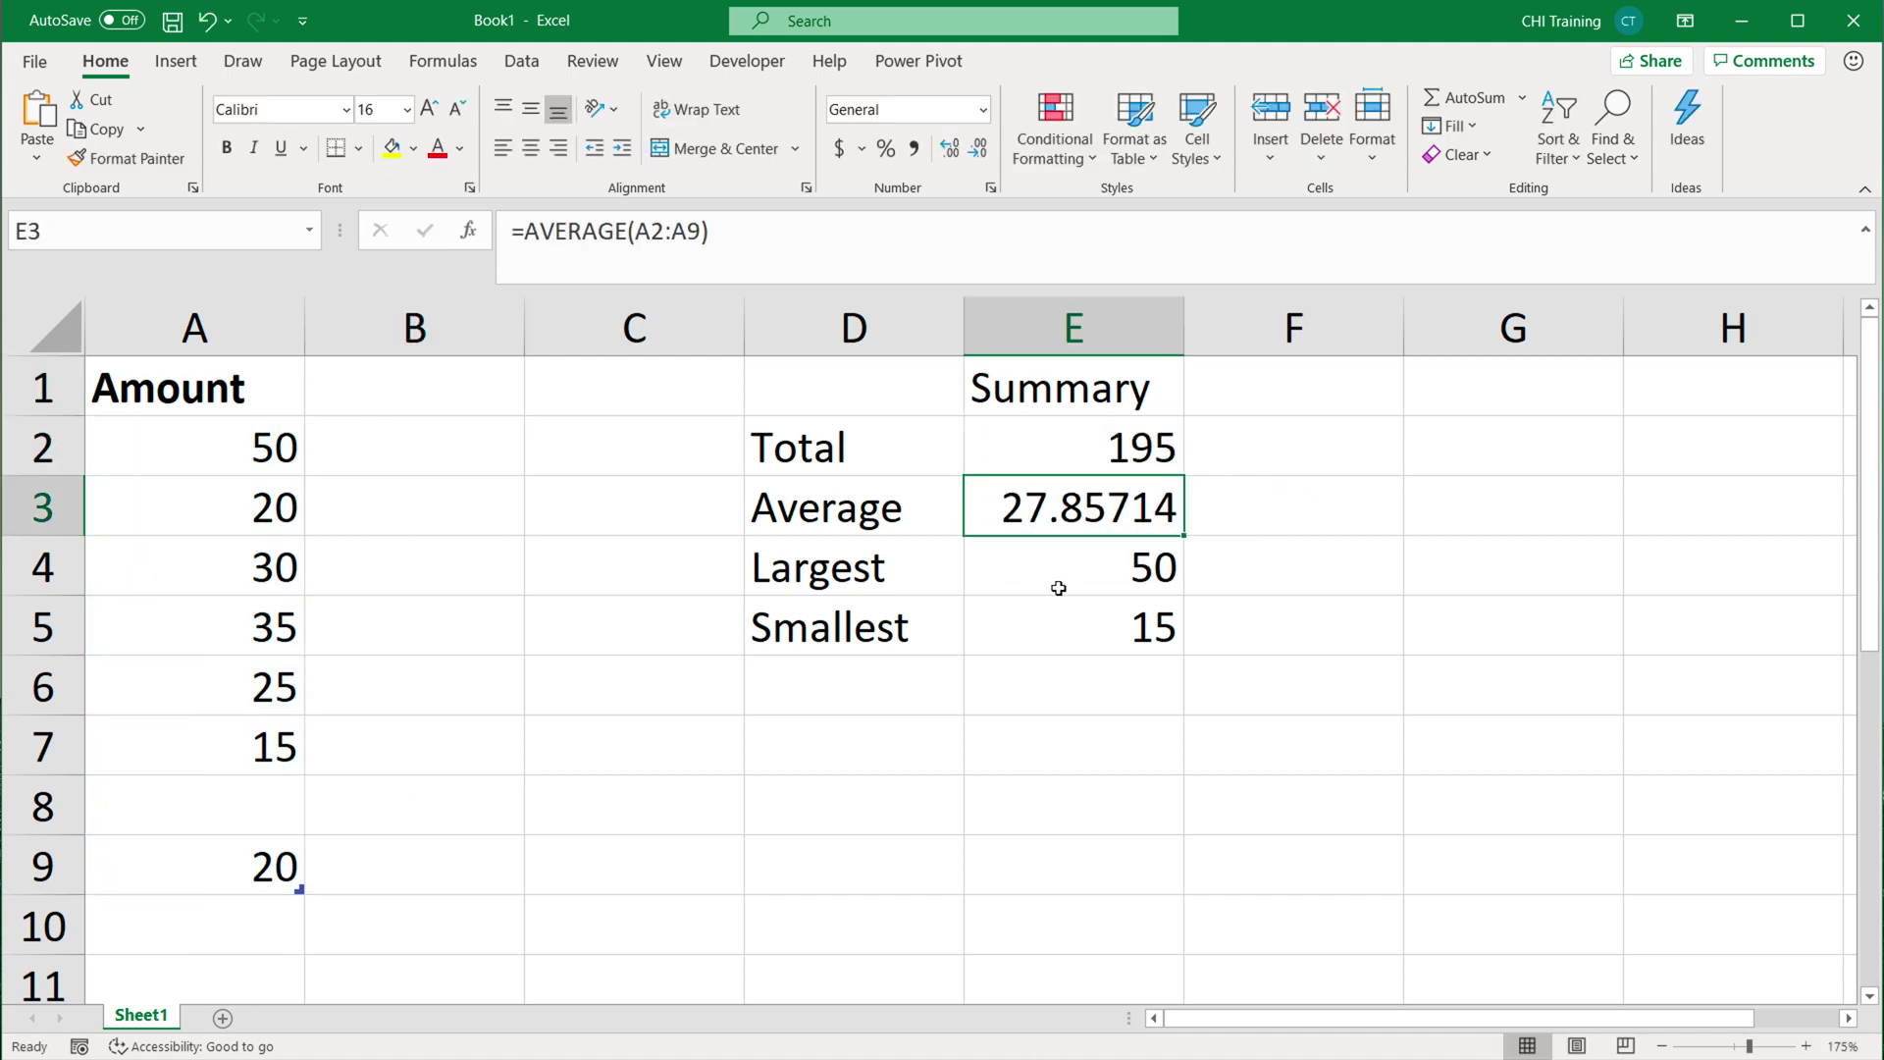
pyautogui.doubleClick(1060, 574)
pyautogui.press('Escape')
pyautogui.doubleClick(1103, 642)
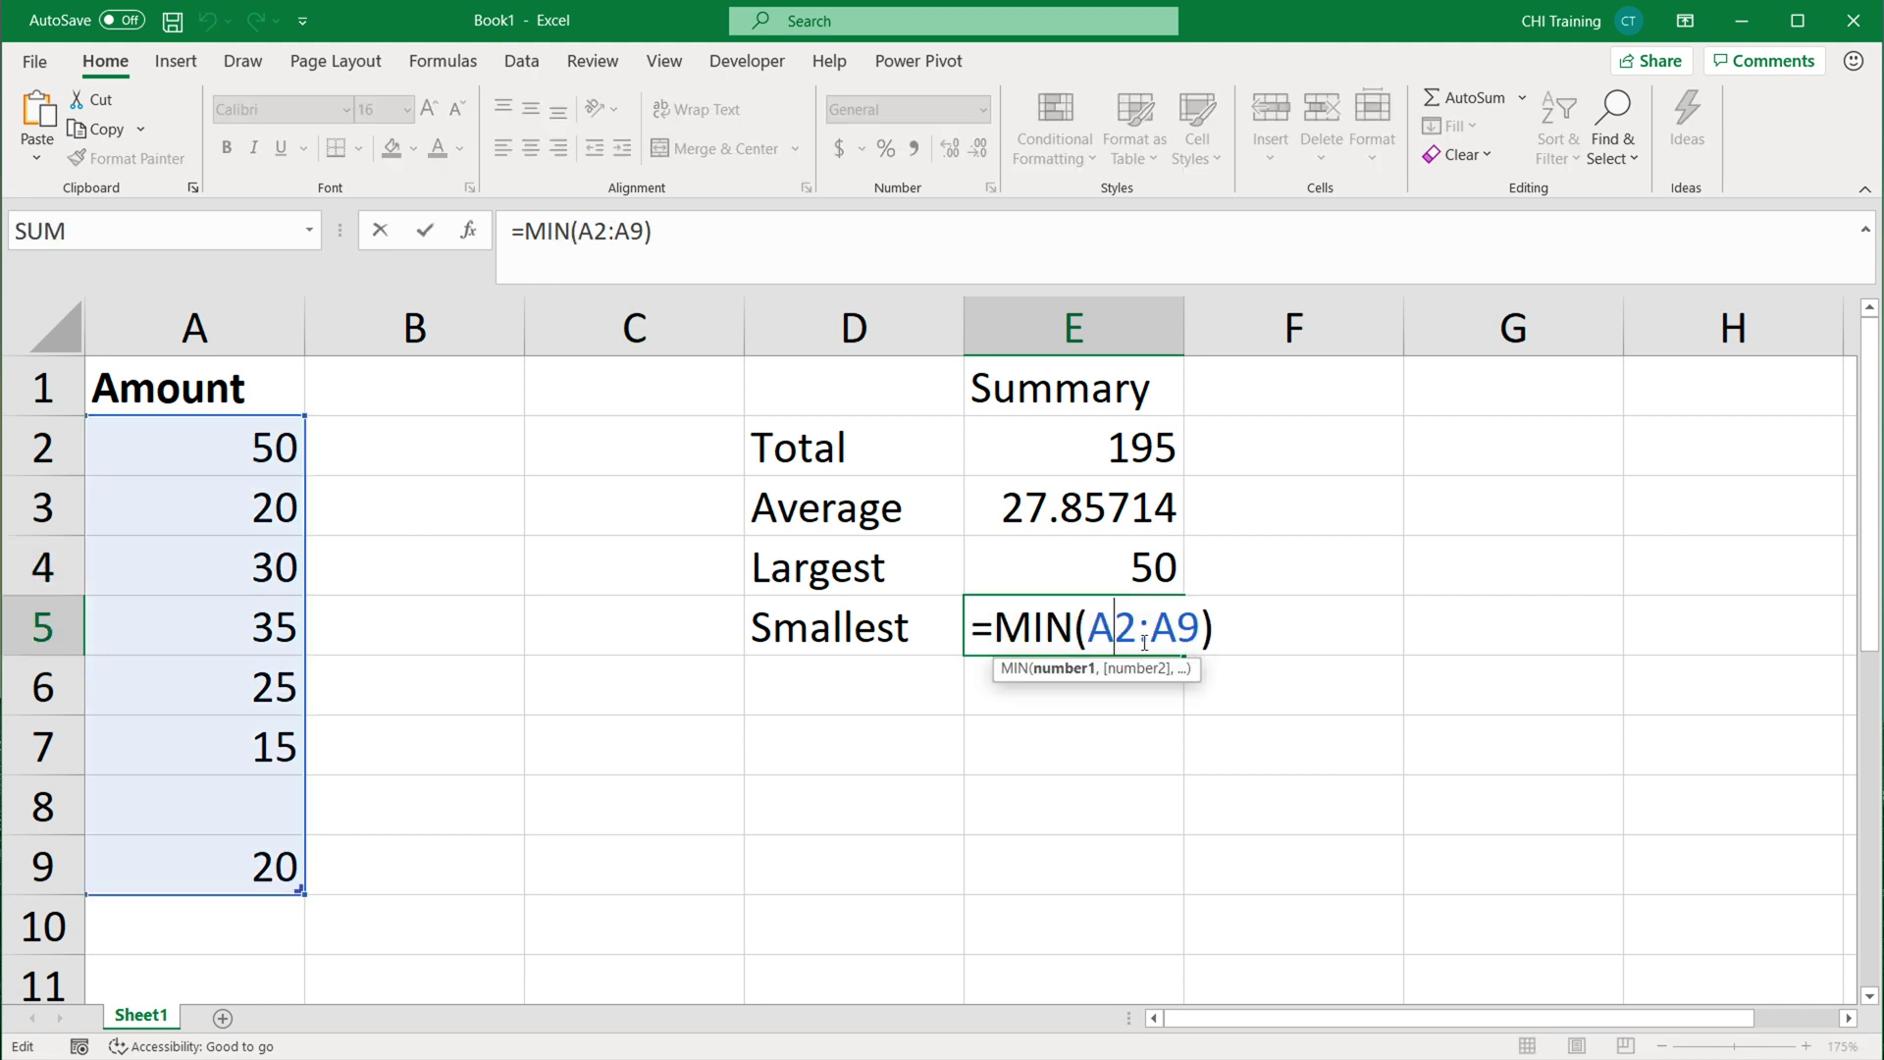
pyautogui.press('Escape')
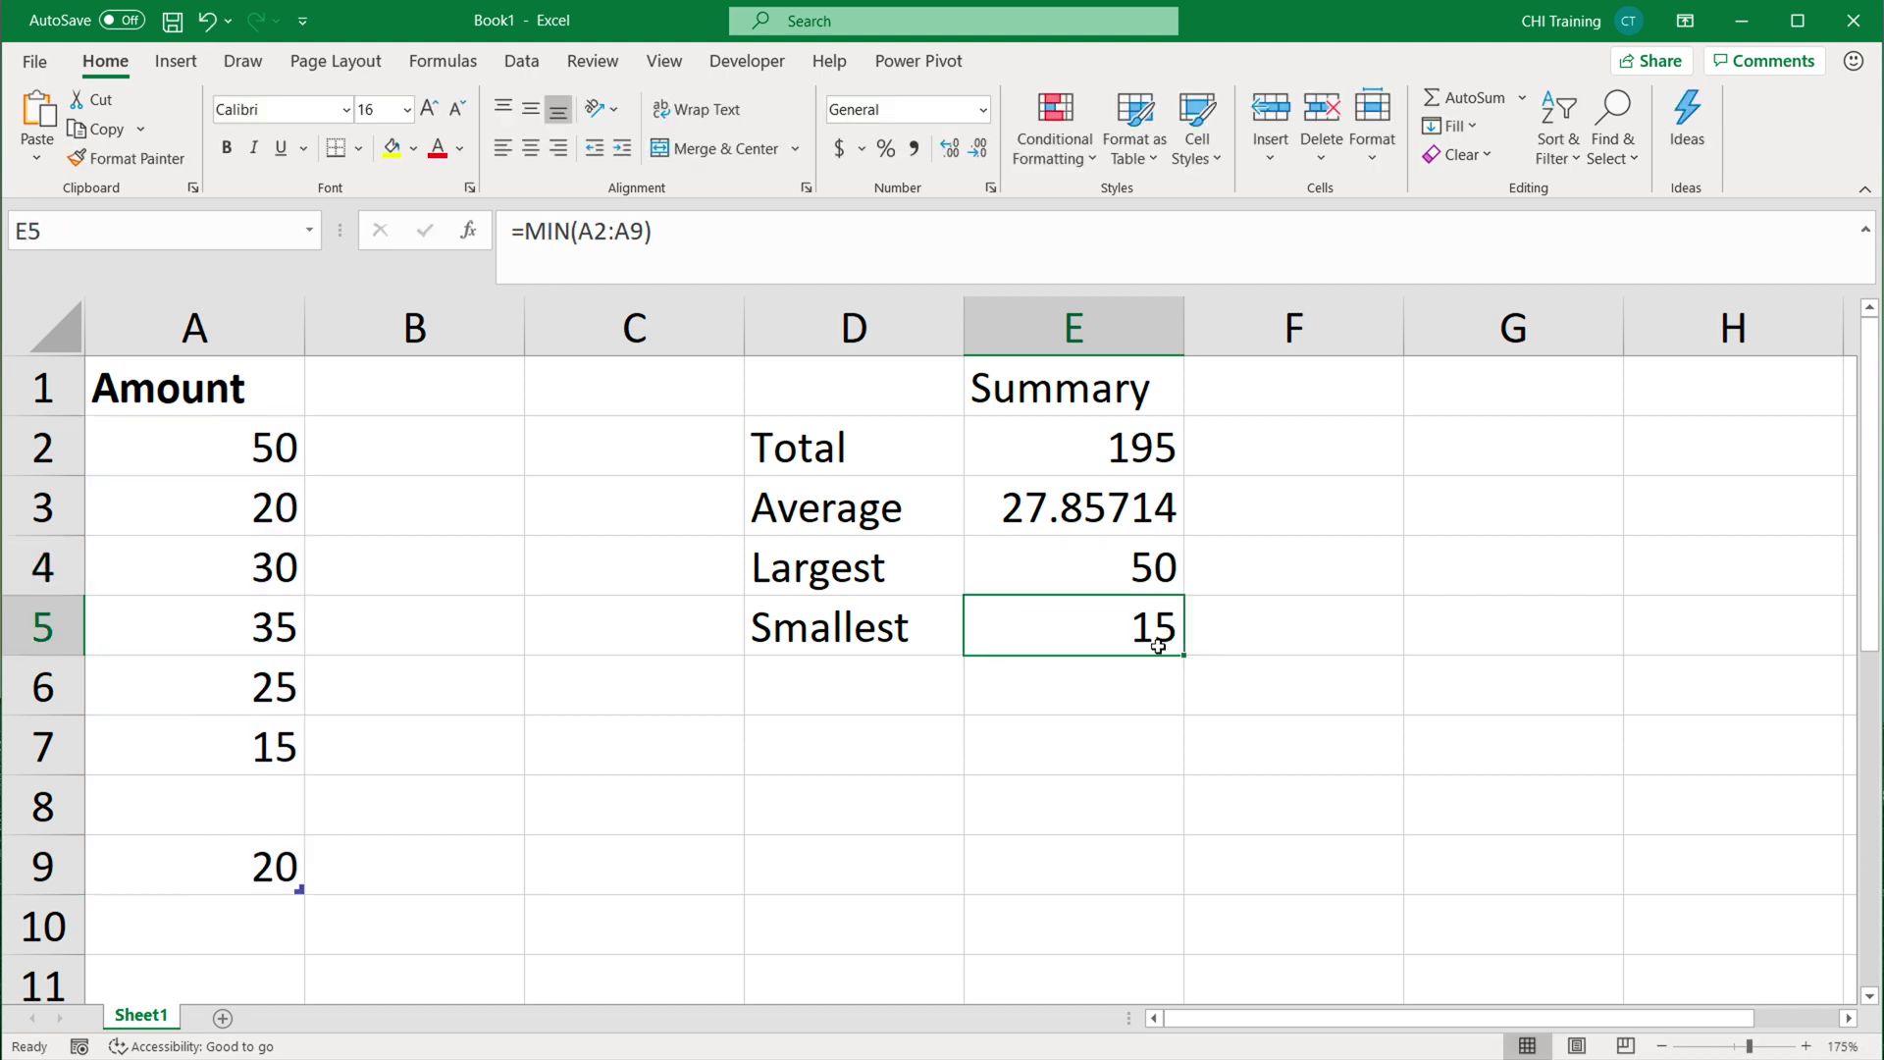
# Add a 'Net' column header in B1.
pyautogui.click(356, 392)
pyautogui.write('Net')
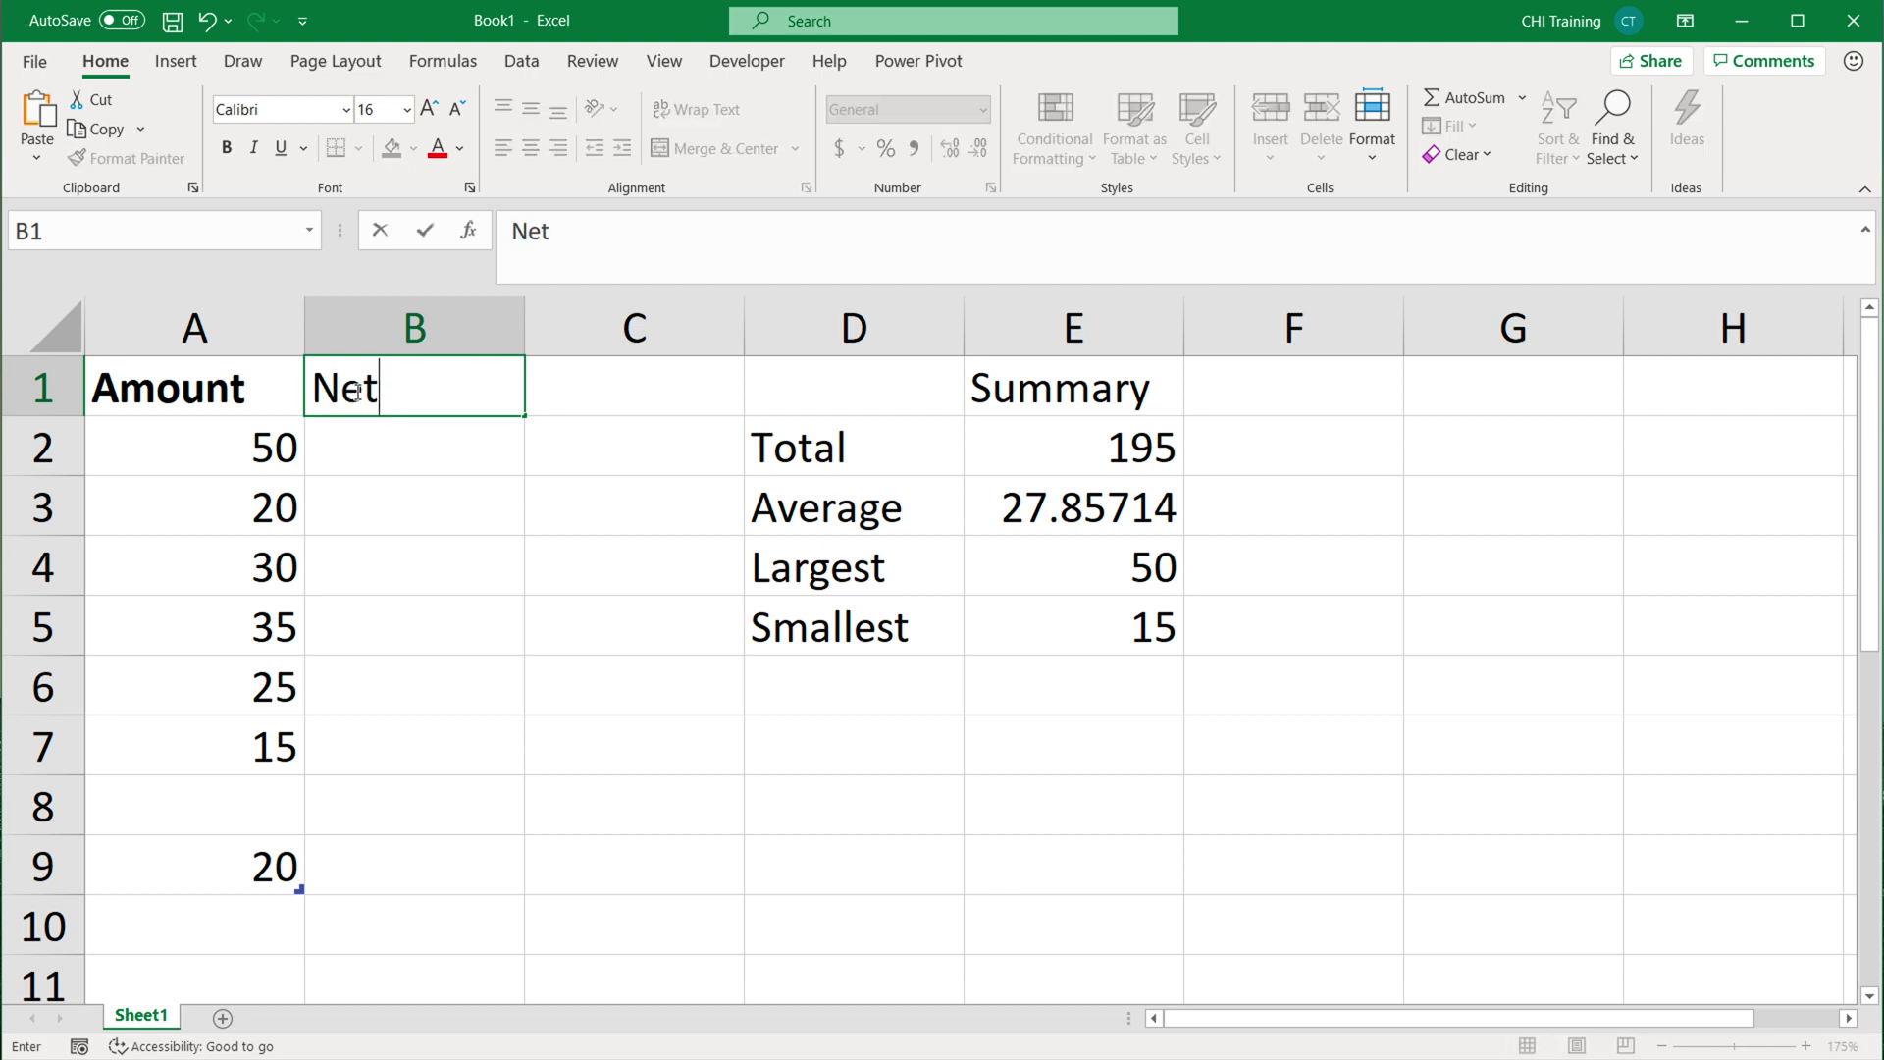
pyautogui.press('Return')
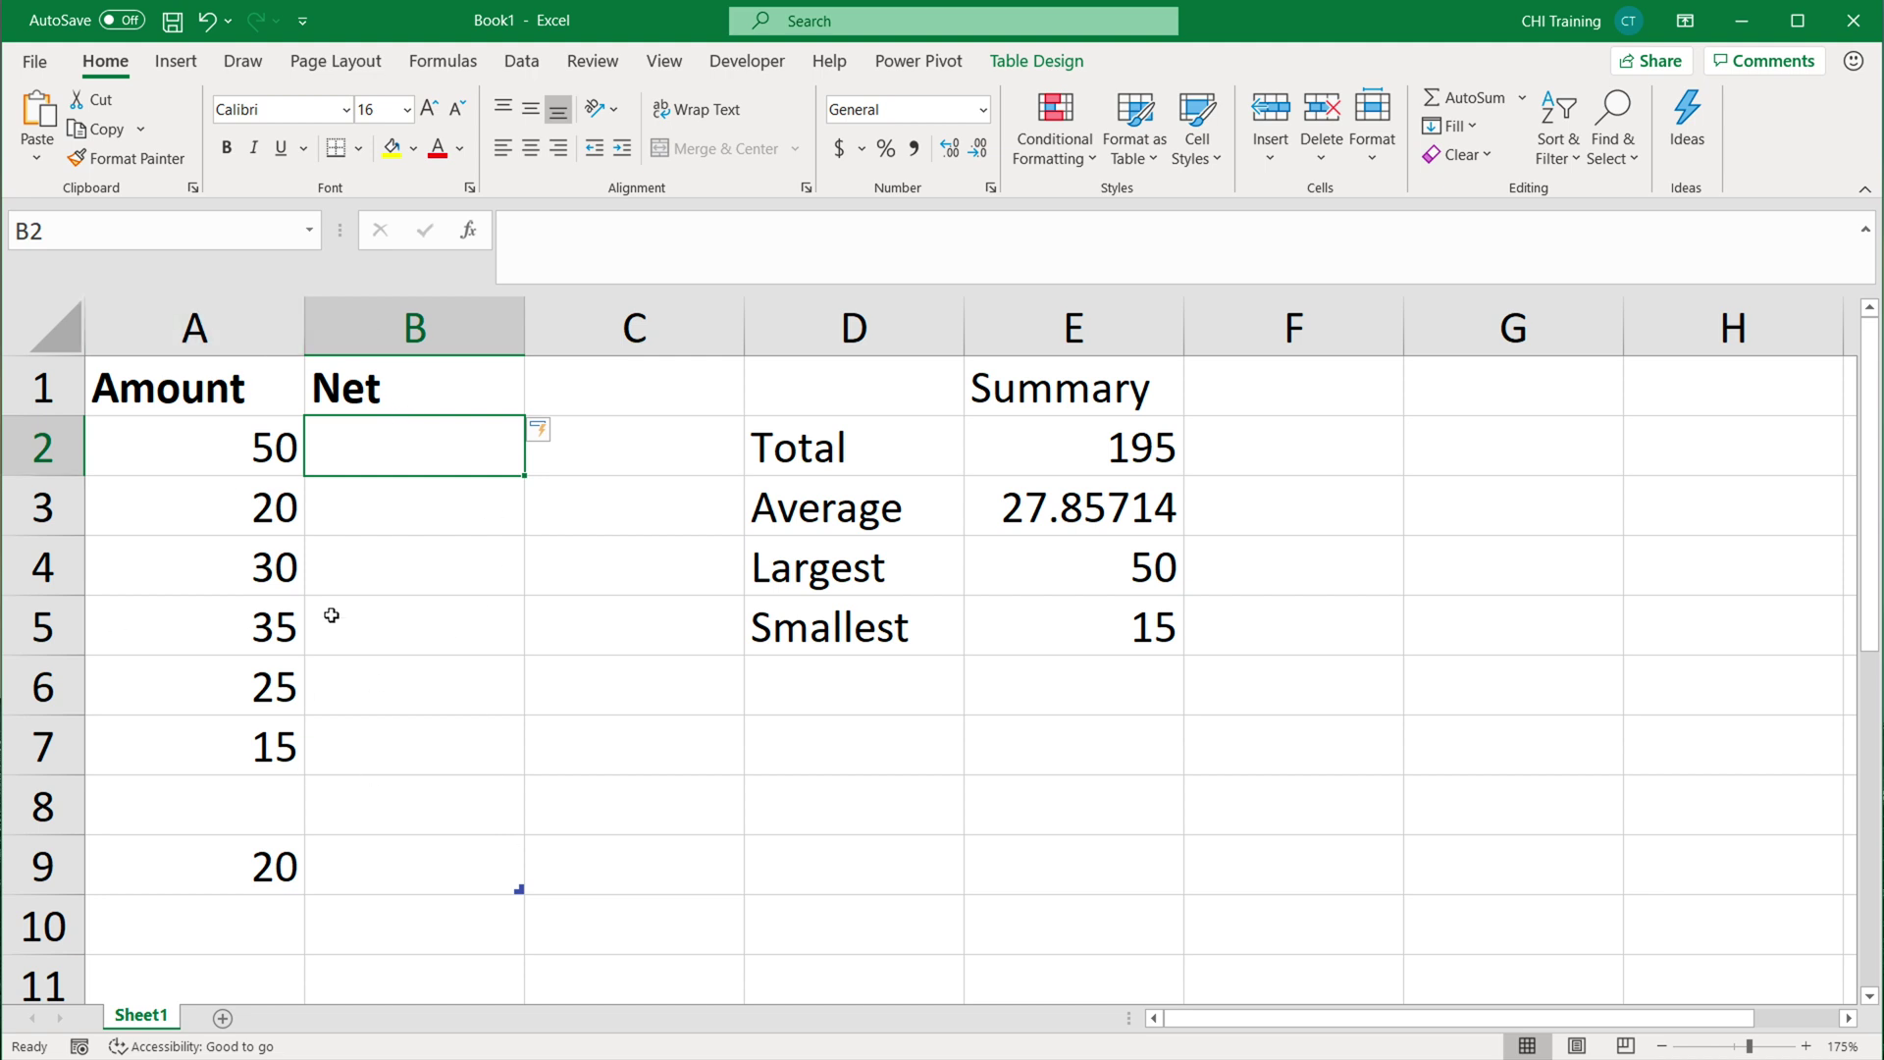
# Replace Table1 with 'coffee' in the Table Design name box.
pyautogui.click(241, 384)
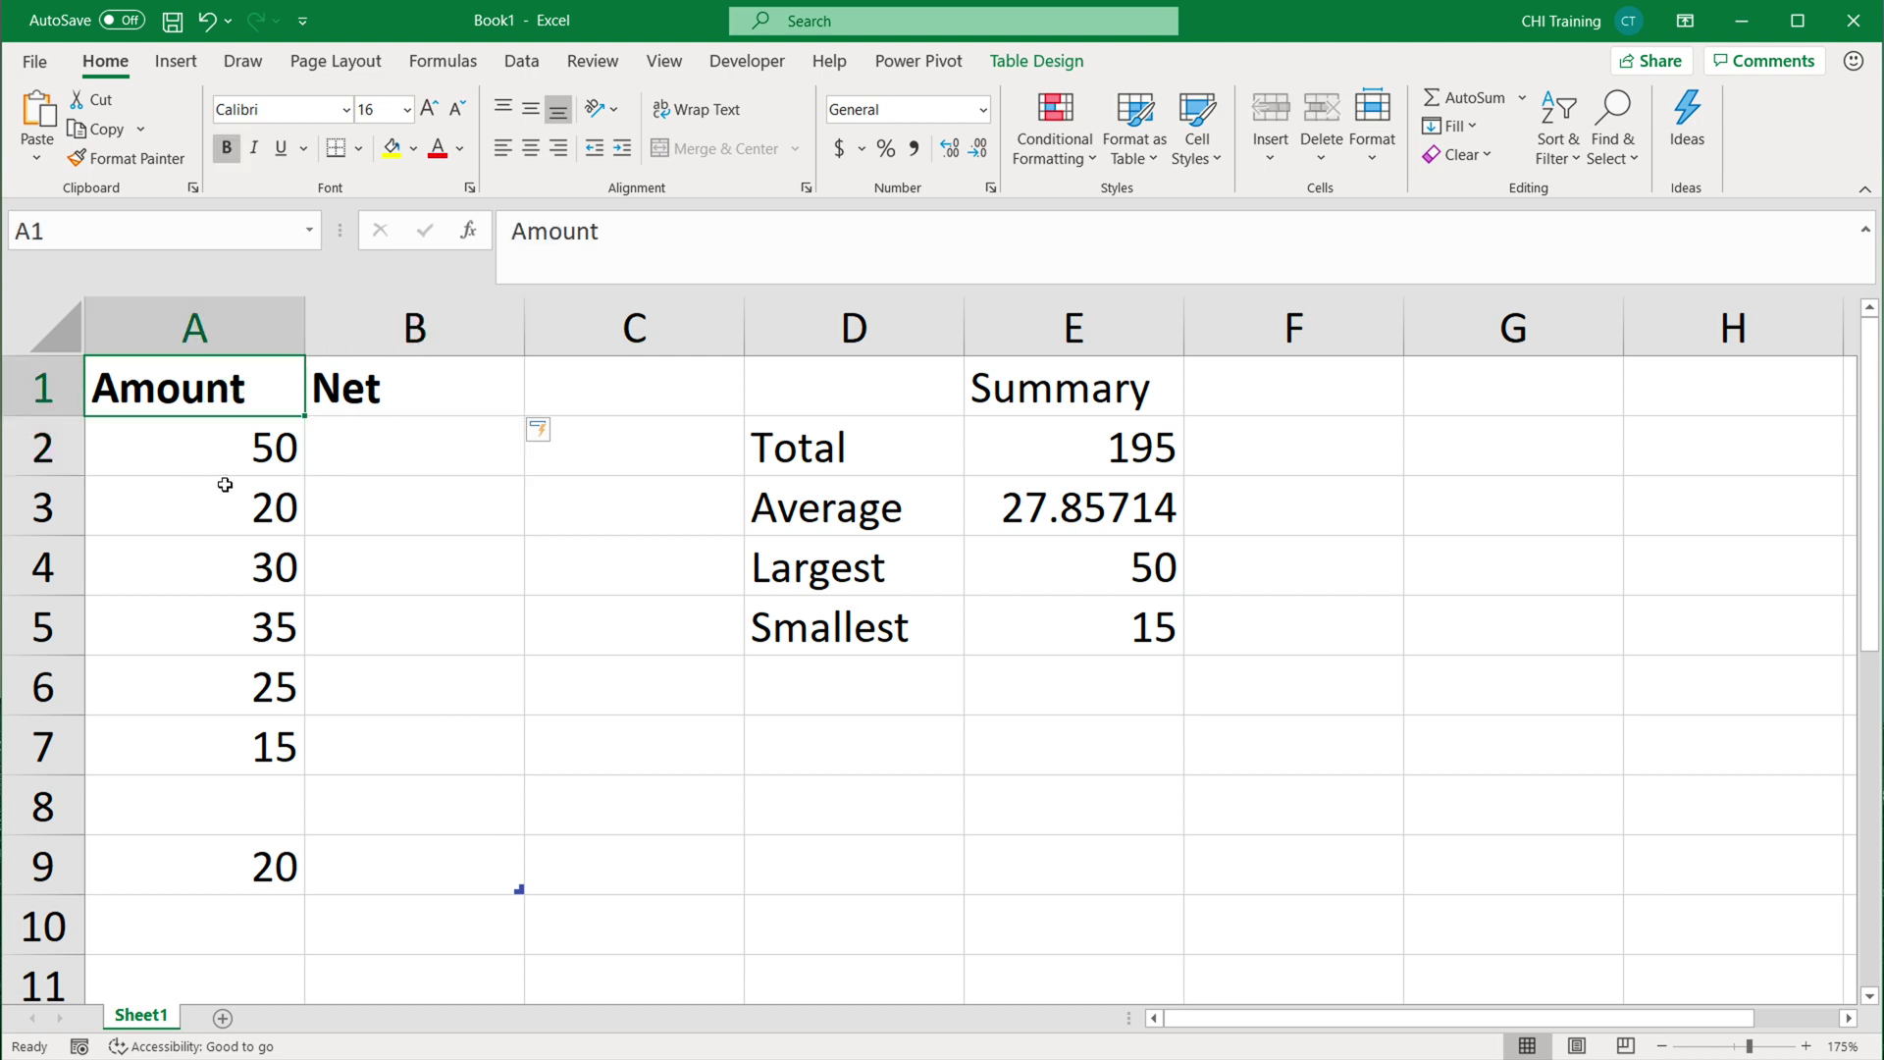
pyautogui.click(1060, 65)
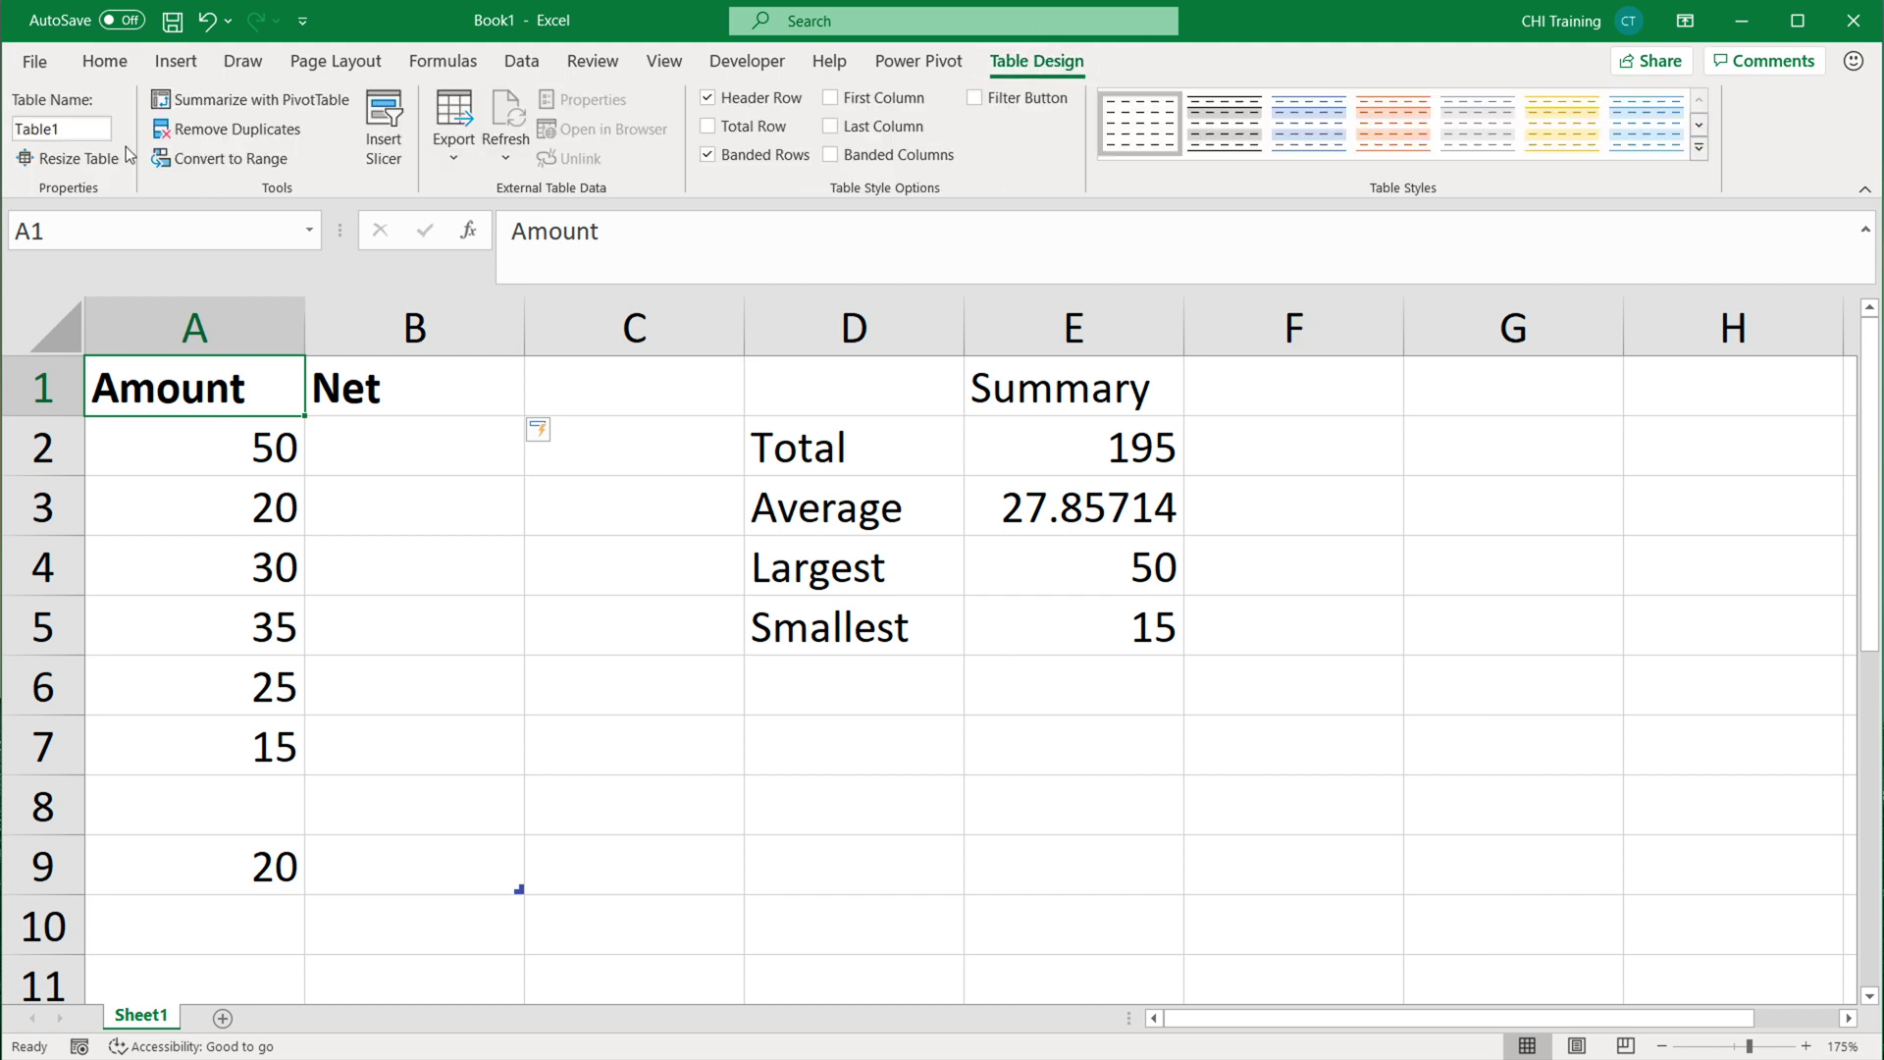
pyautogui.click(58, 124)
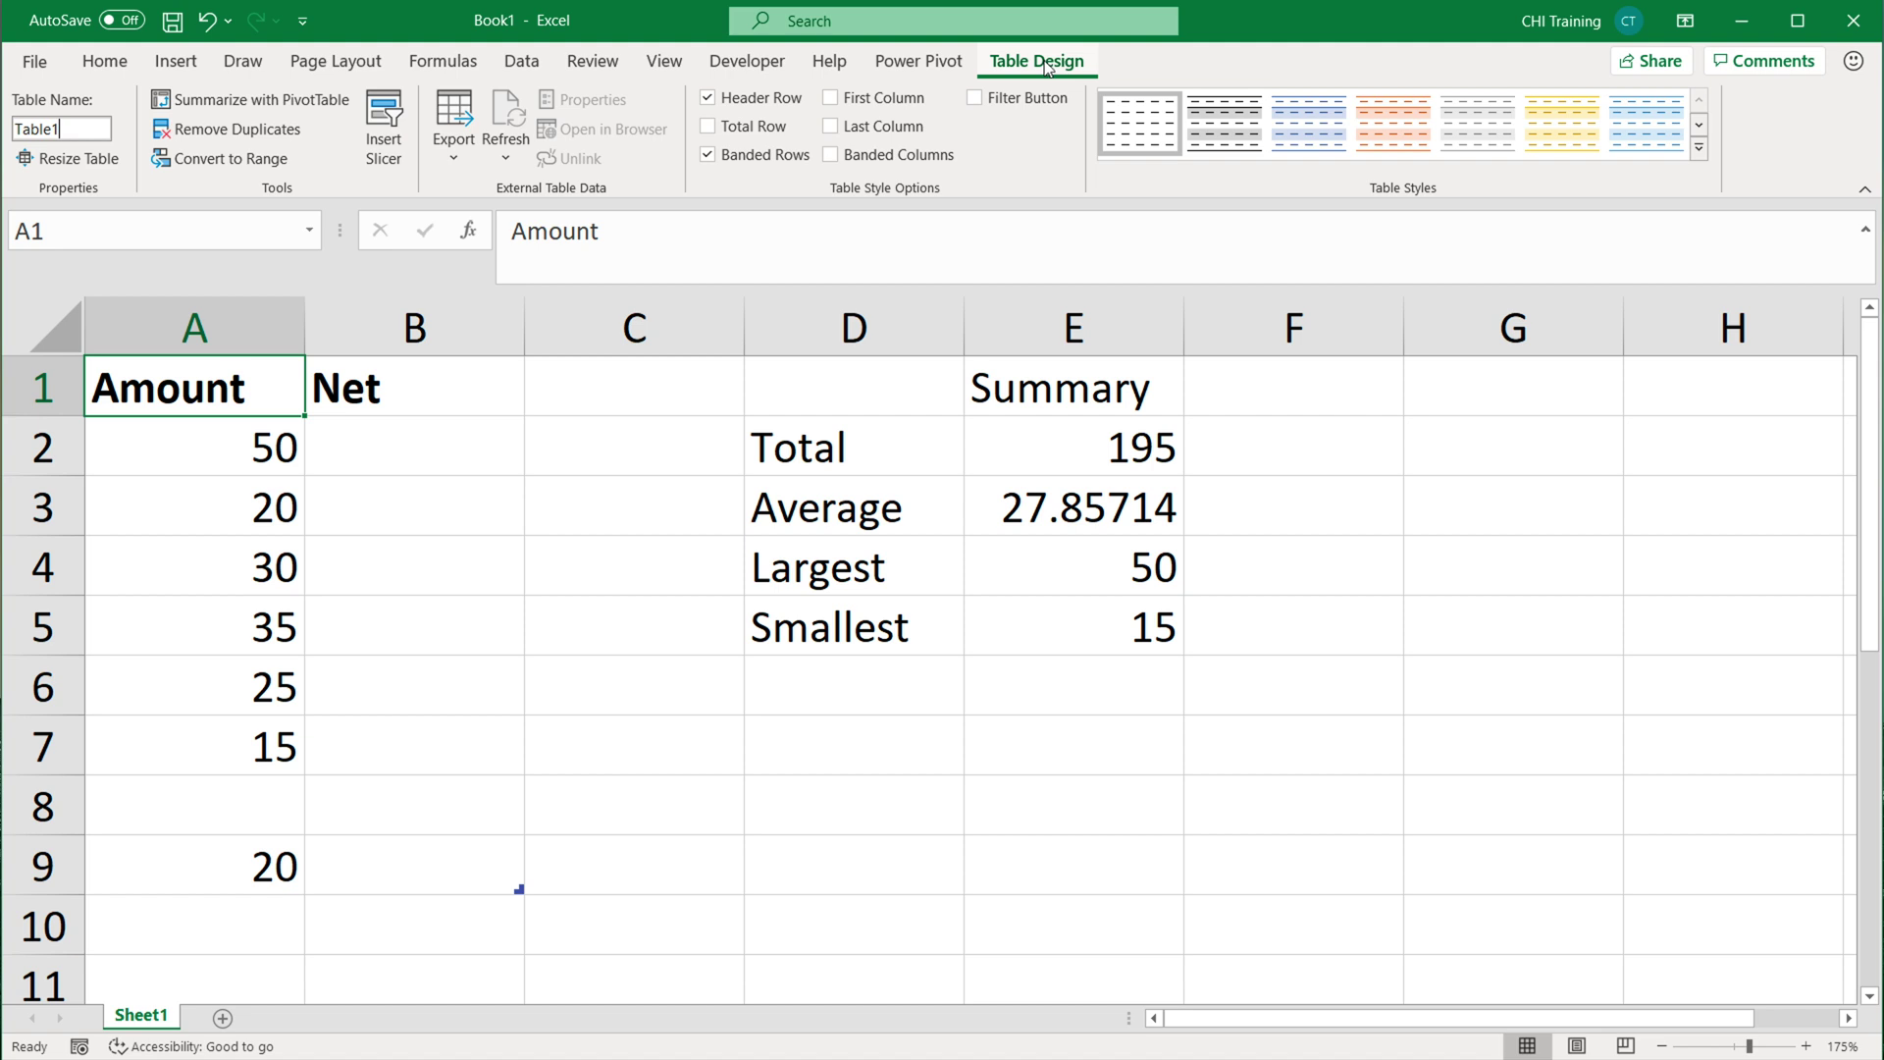
pyautogui.doubleClick(77, 129)
pyautogui.write('data')
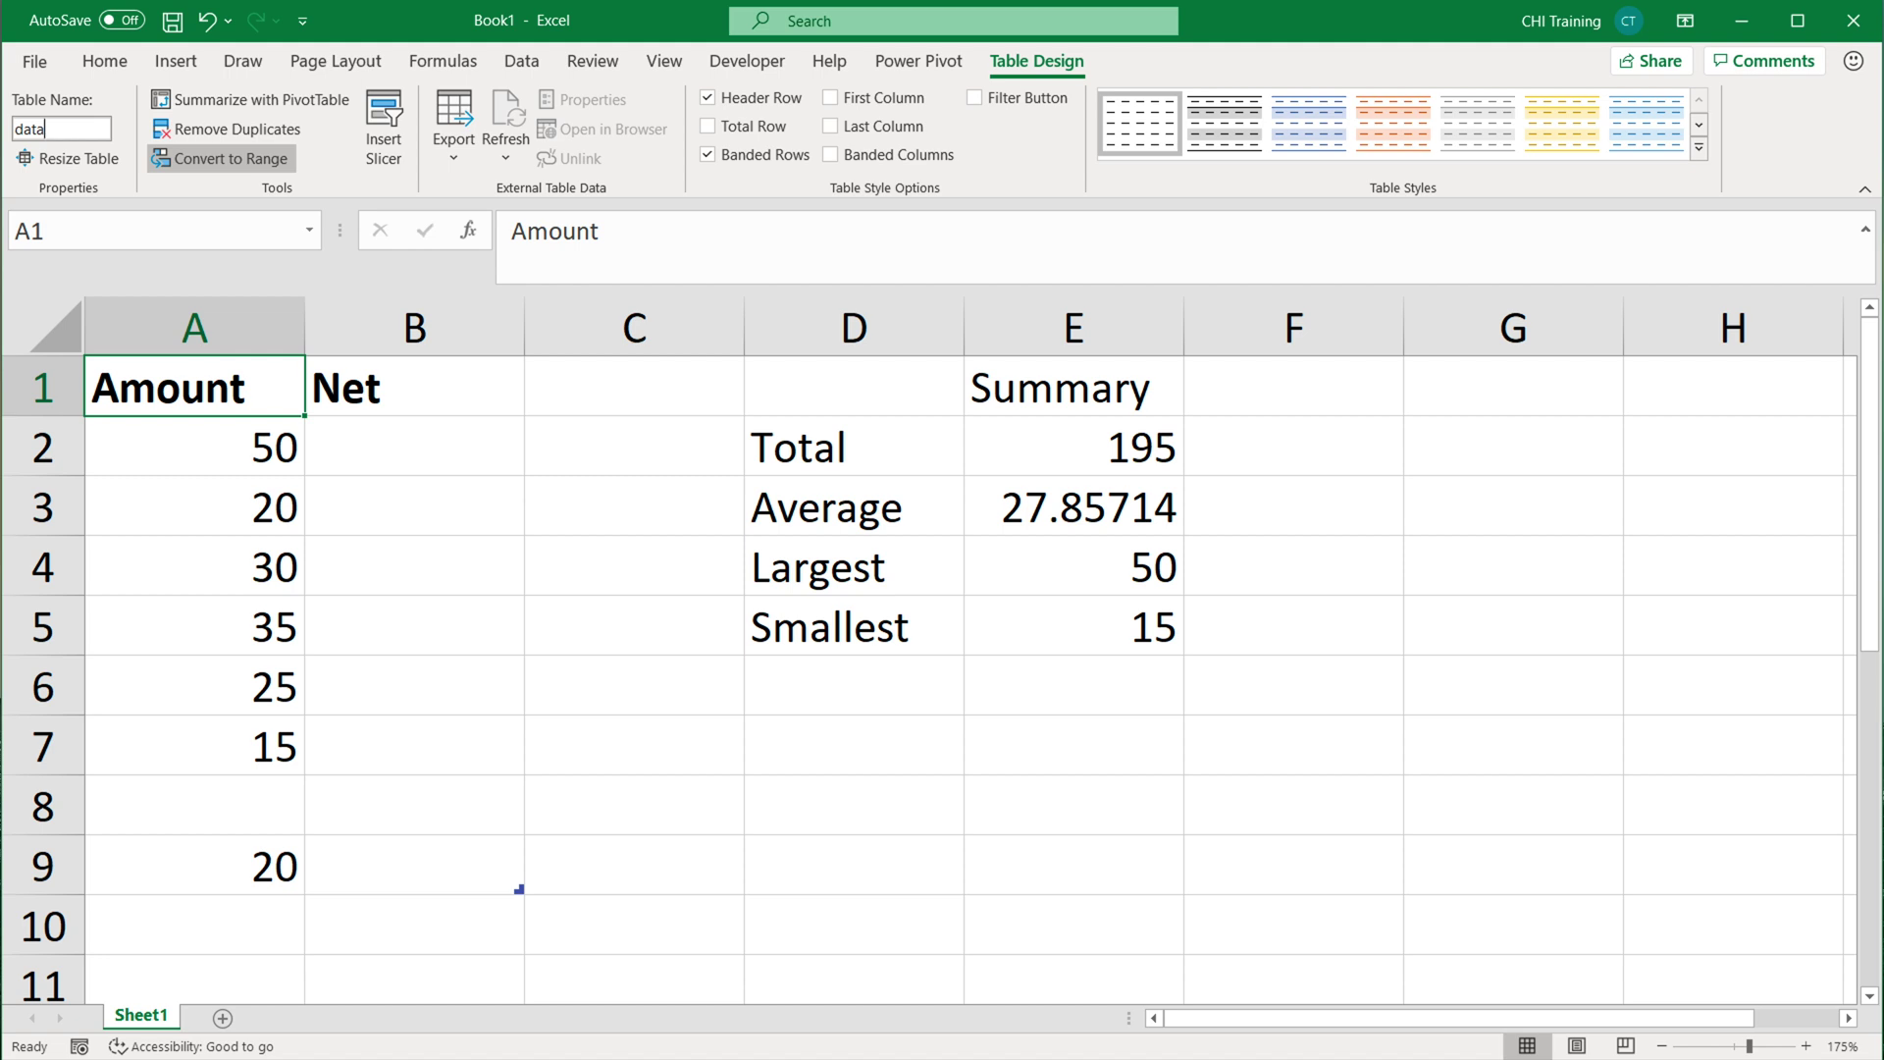
pyautogui.press('BackSpace')
pyautogui.press('BackSpace')
pyautogui.press('BackSpace')
pyautogui.press('BackSpace')
pyautogui.write('coffee')
pyautogui.press('Return')
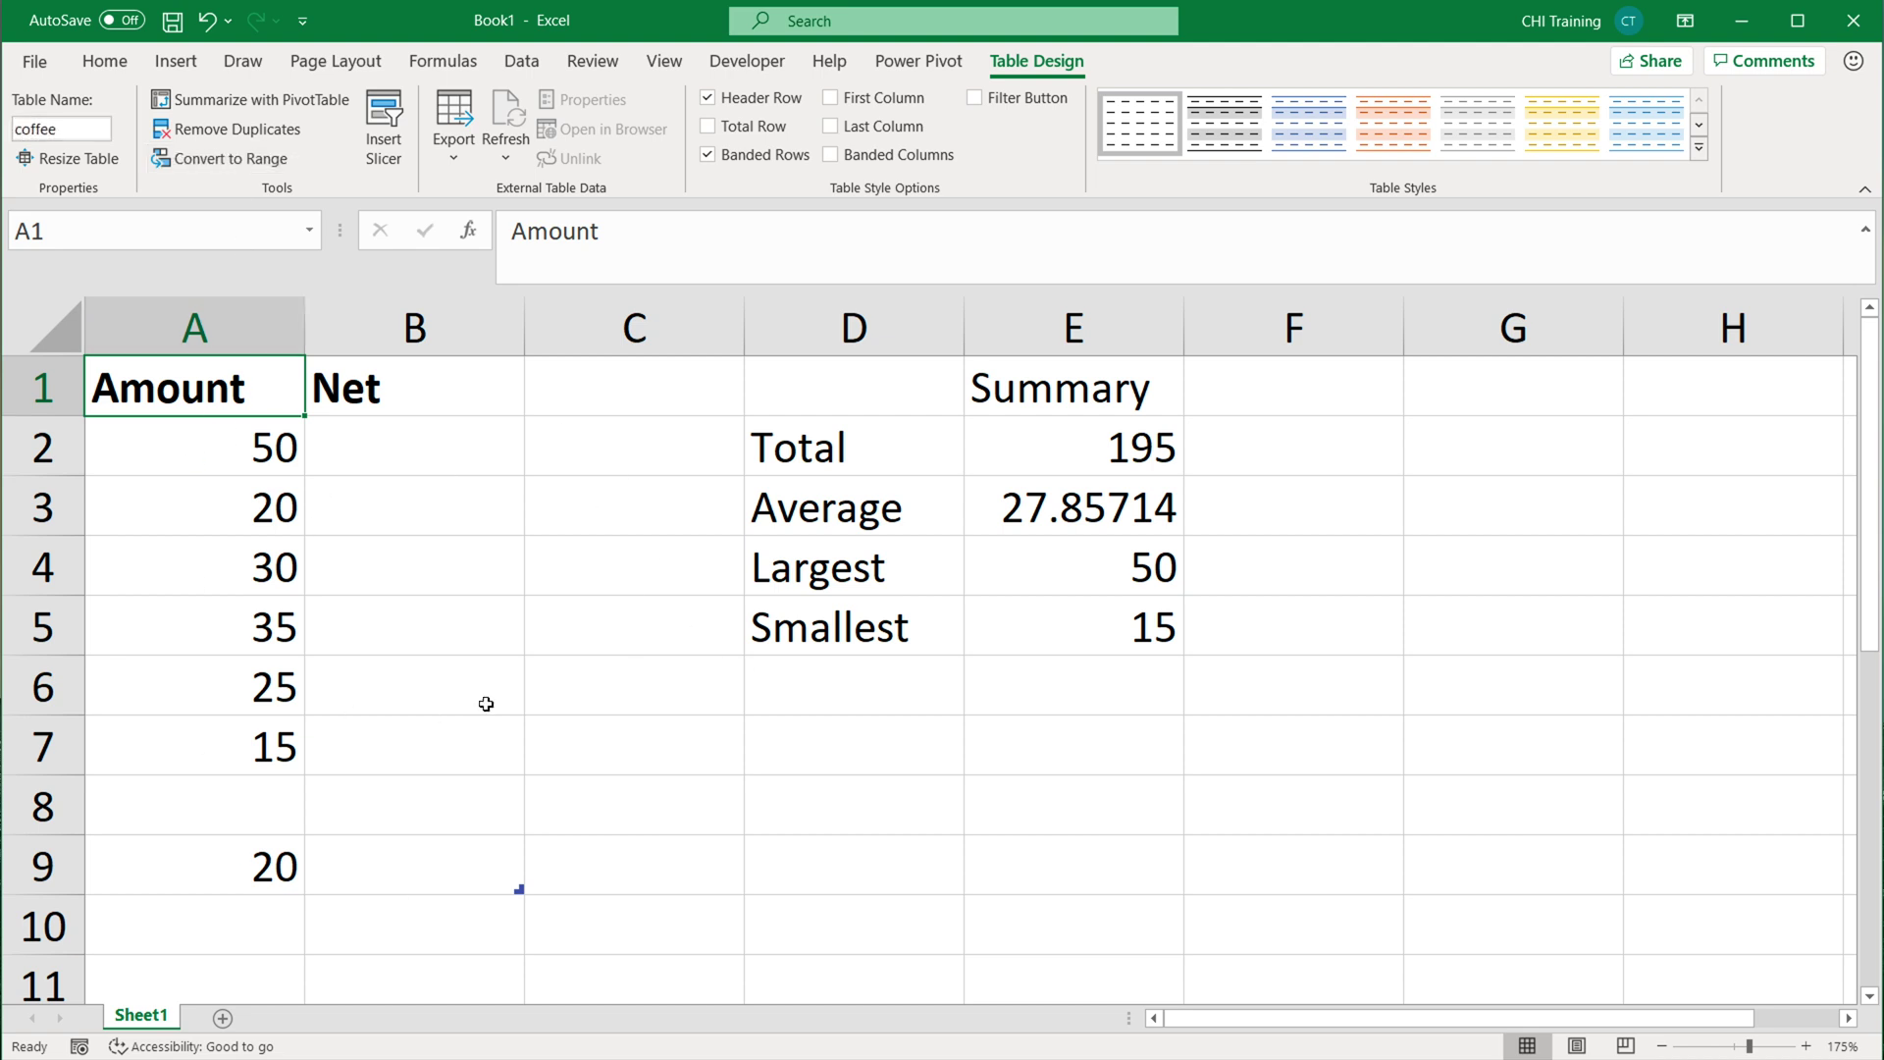
# Replace the F2 total with =SUM(coffee) so it sums the whole coffee table.
pyautogui.click(1279, 440)
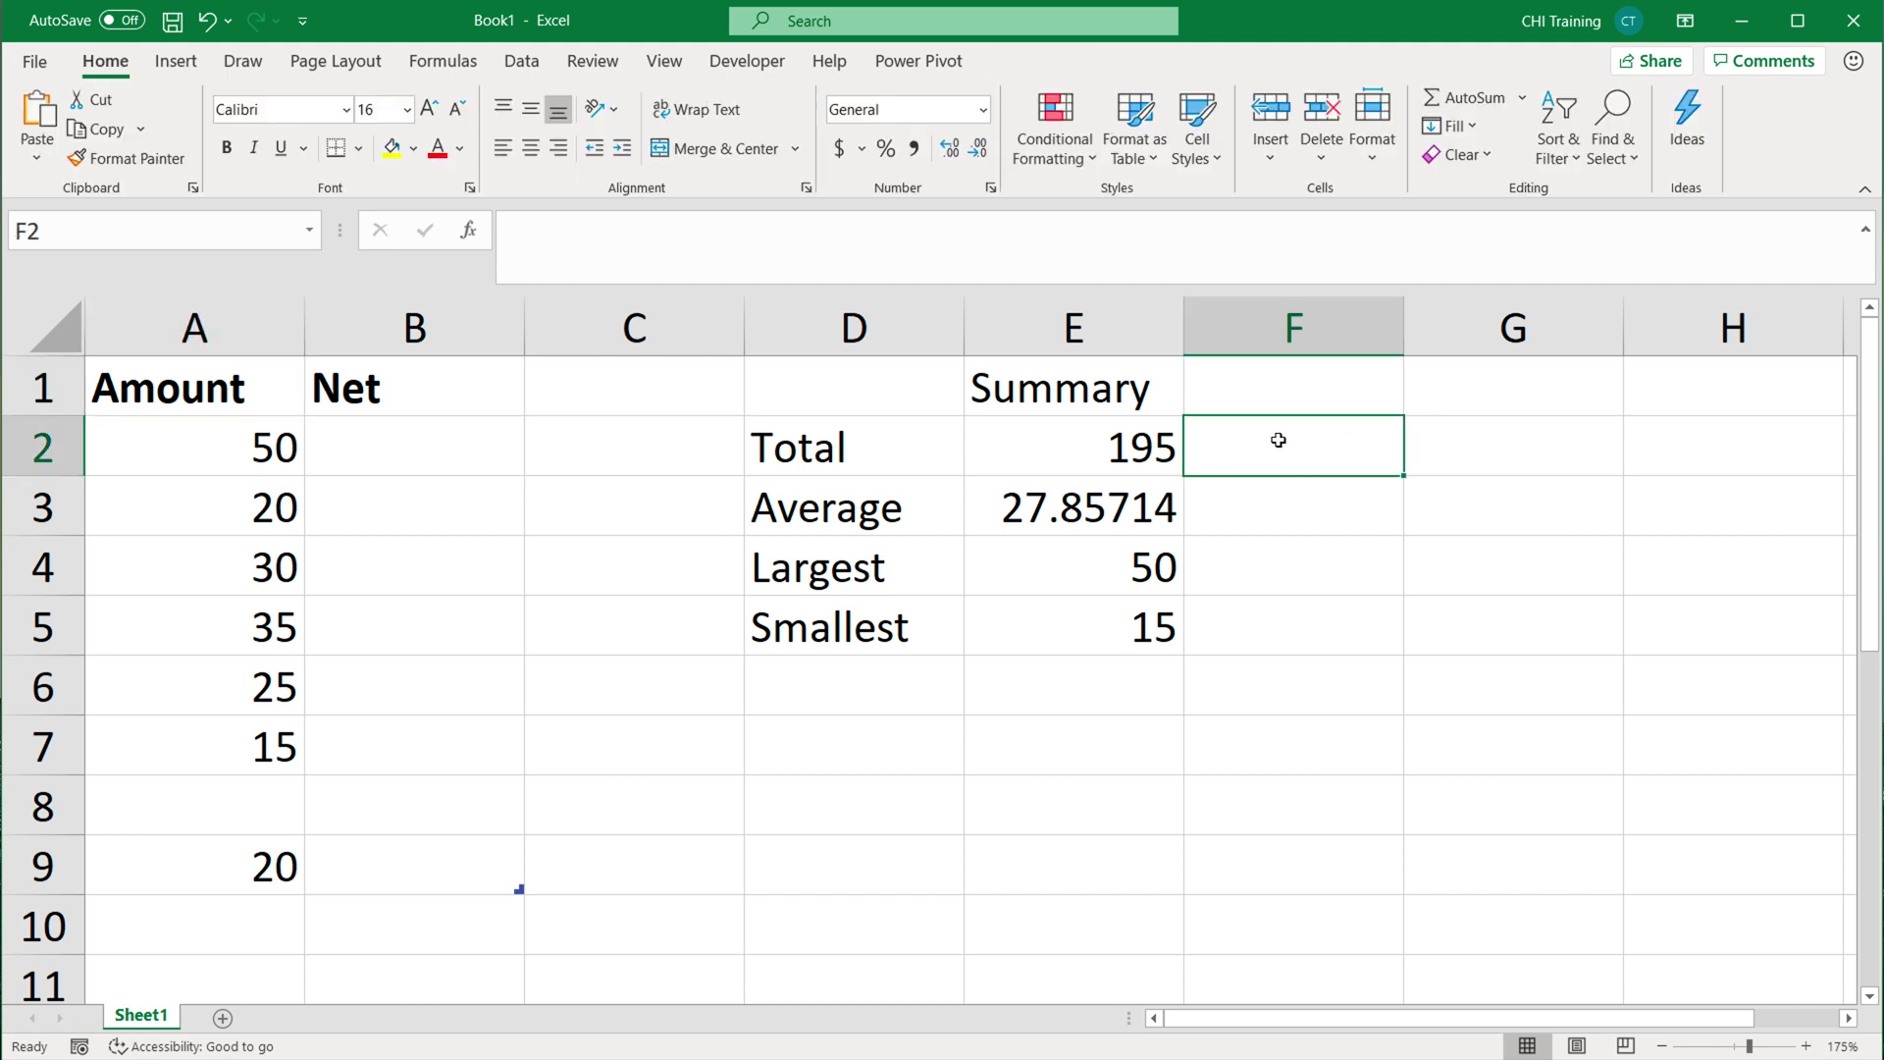
pyautogui.write('=')
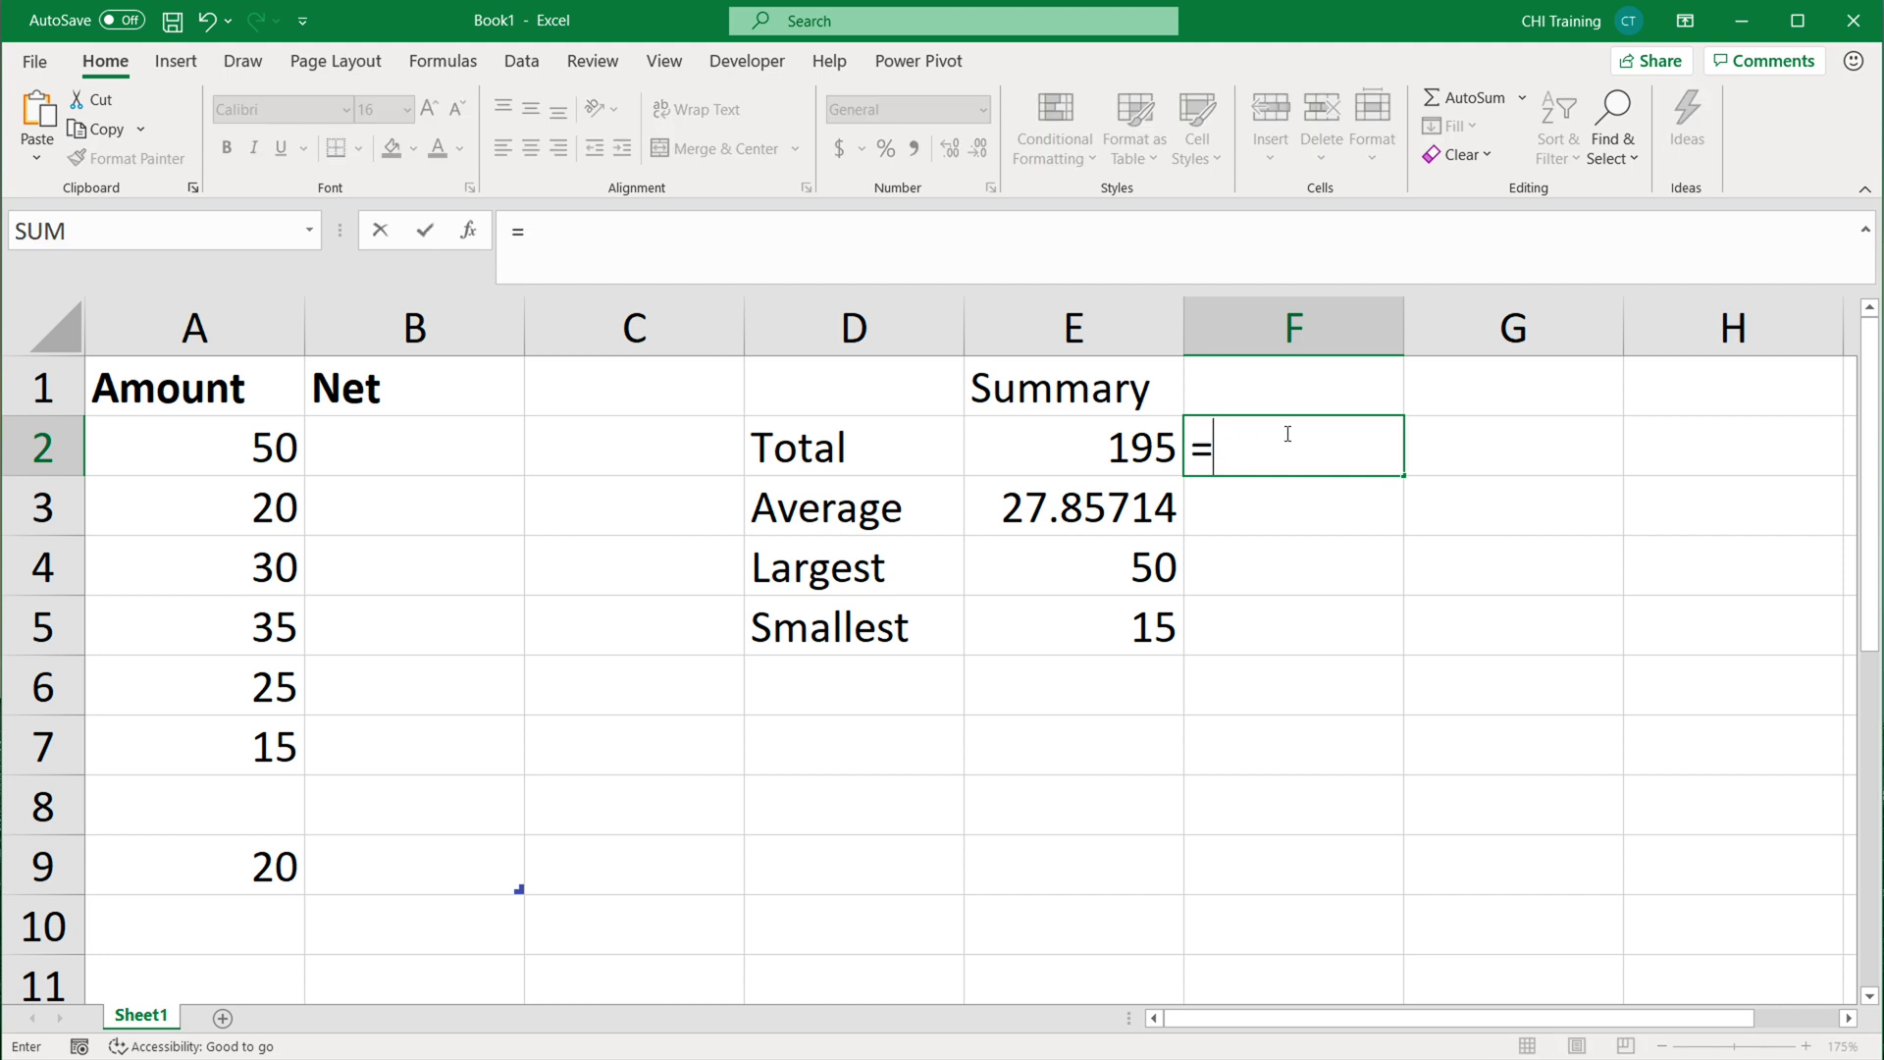
pyautogui.write('SUM(')
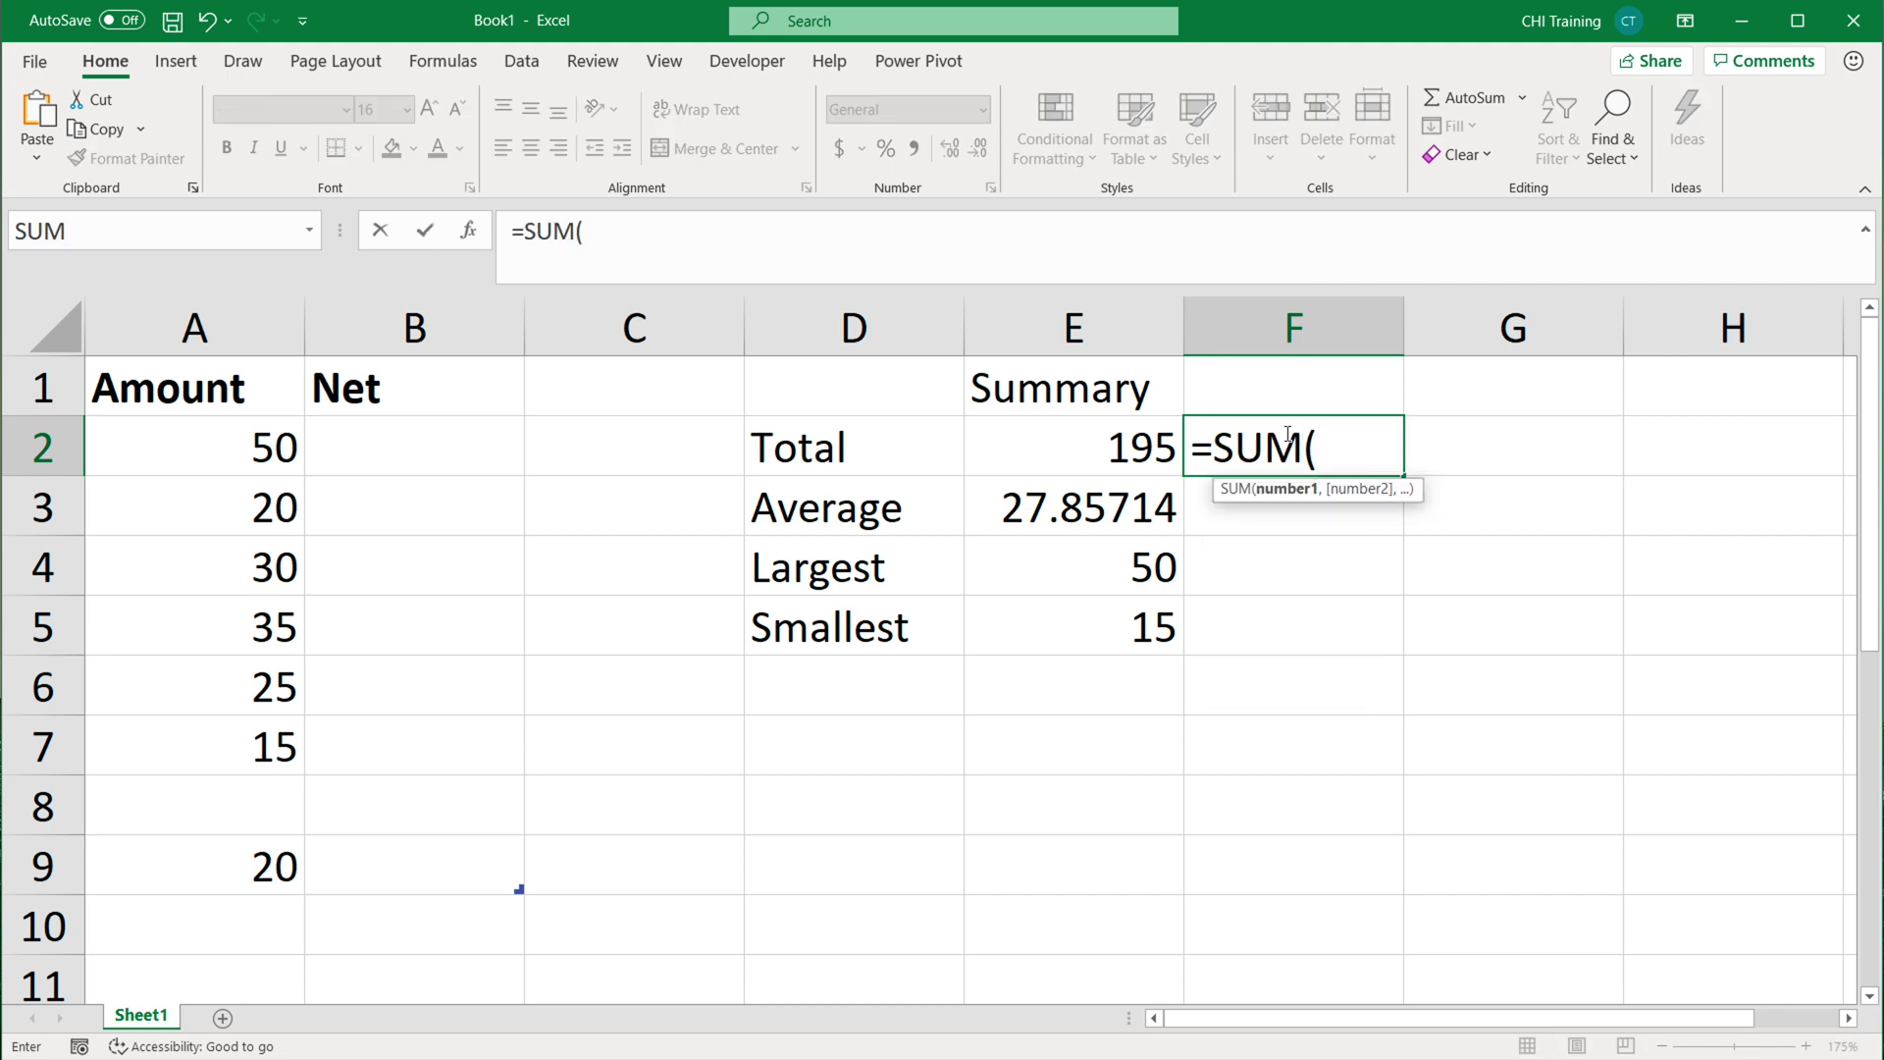
pyautogui.write('A')
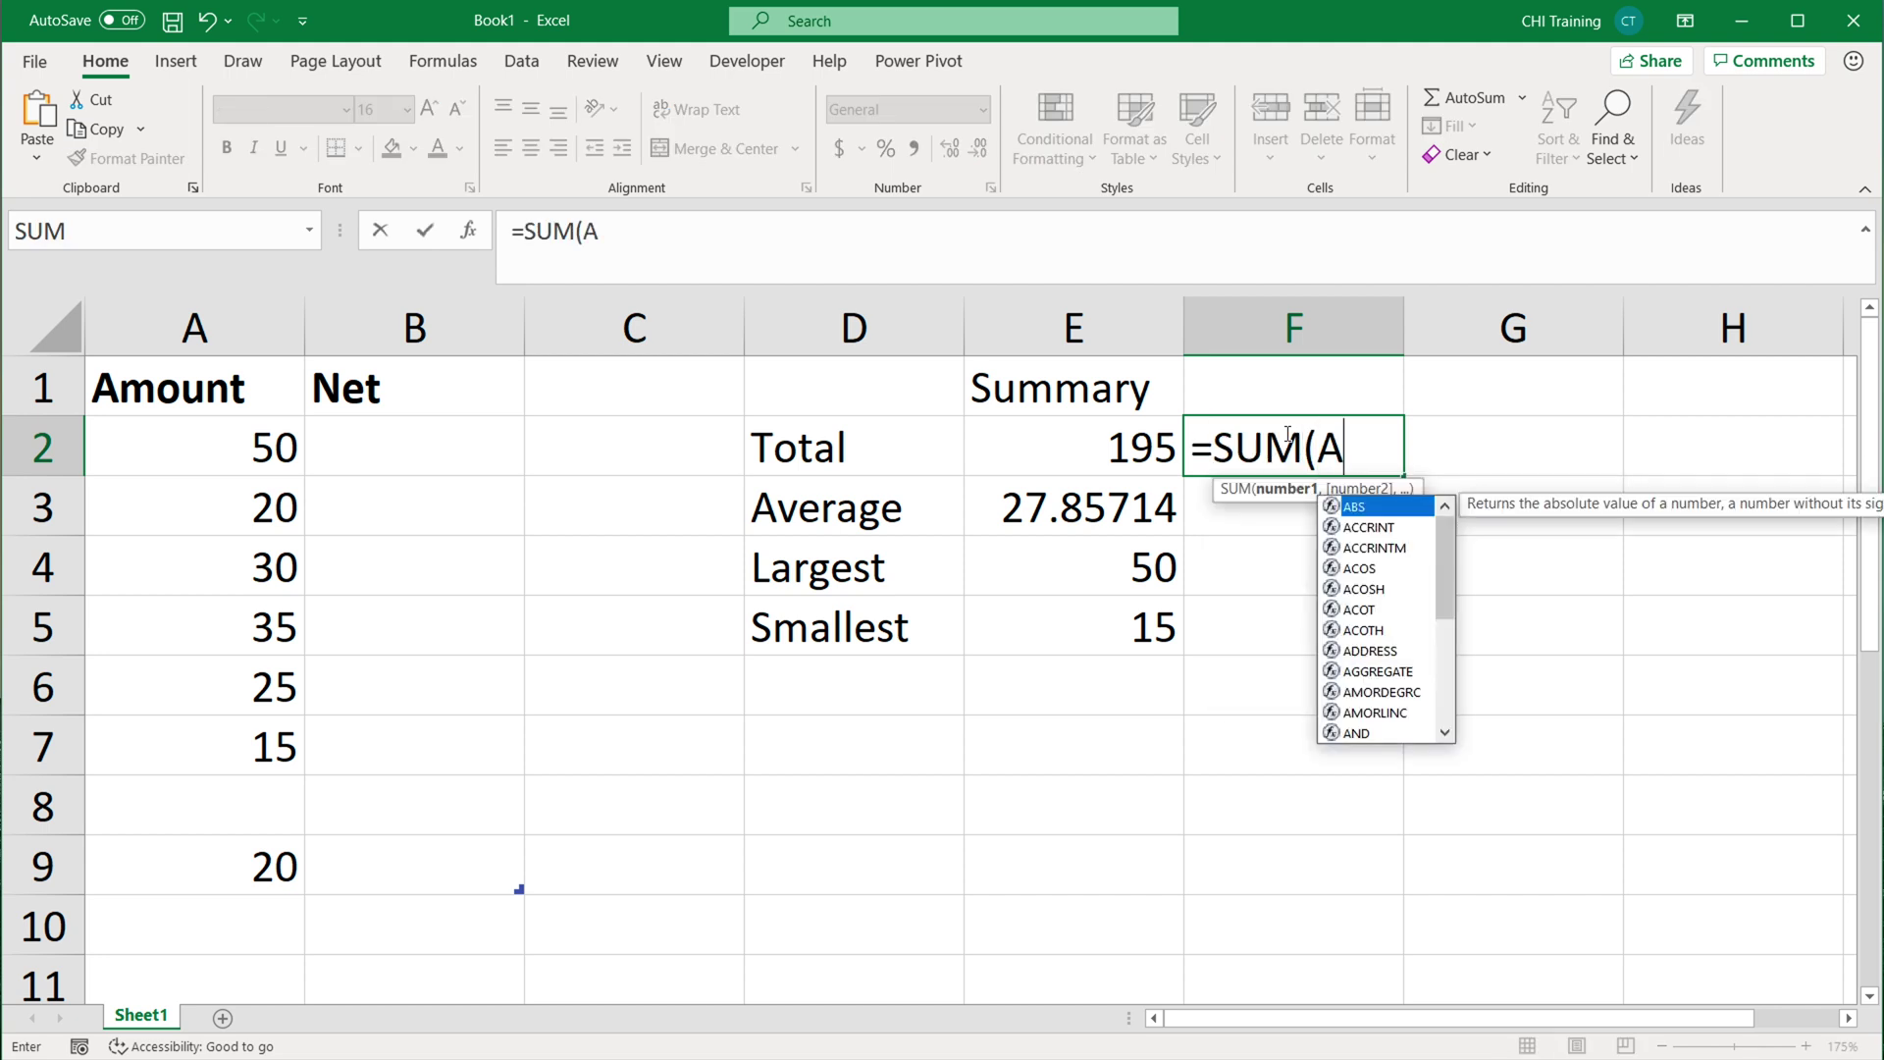
pyautogui.write('2')
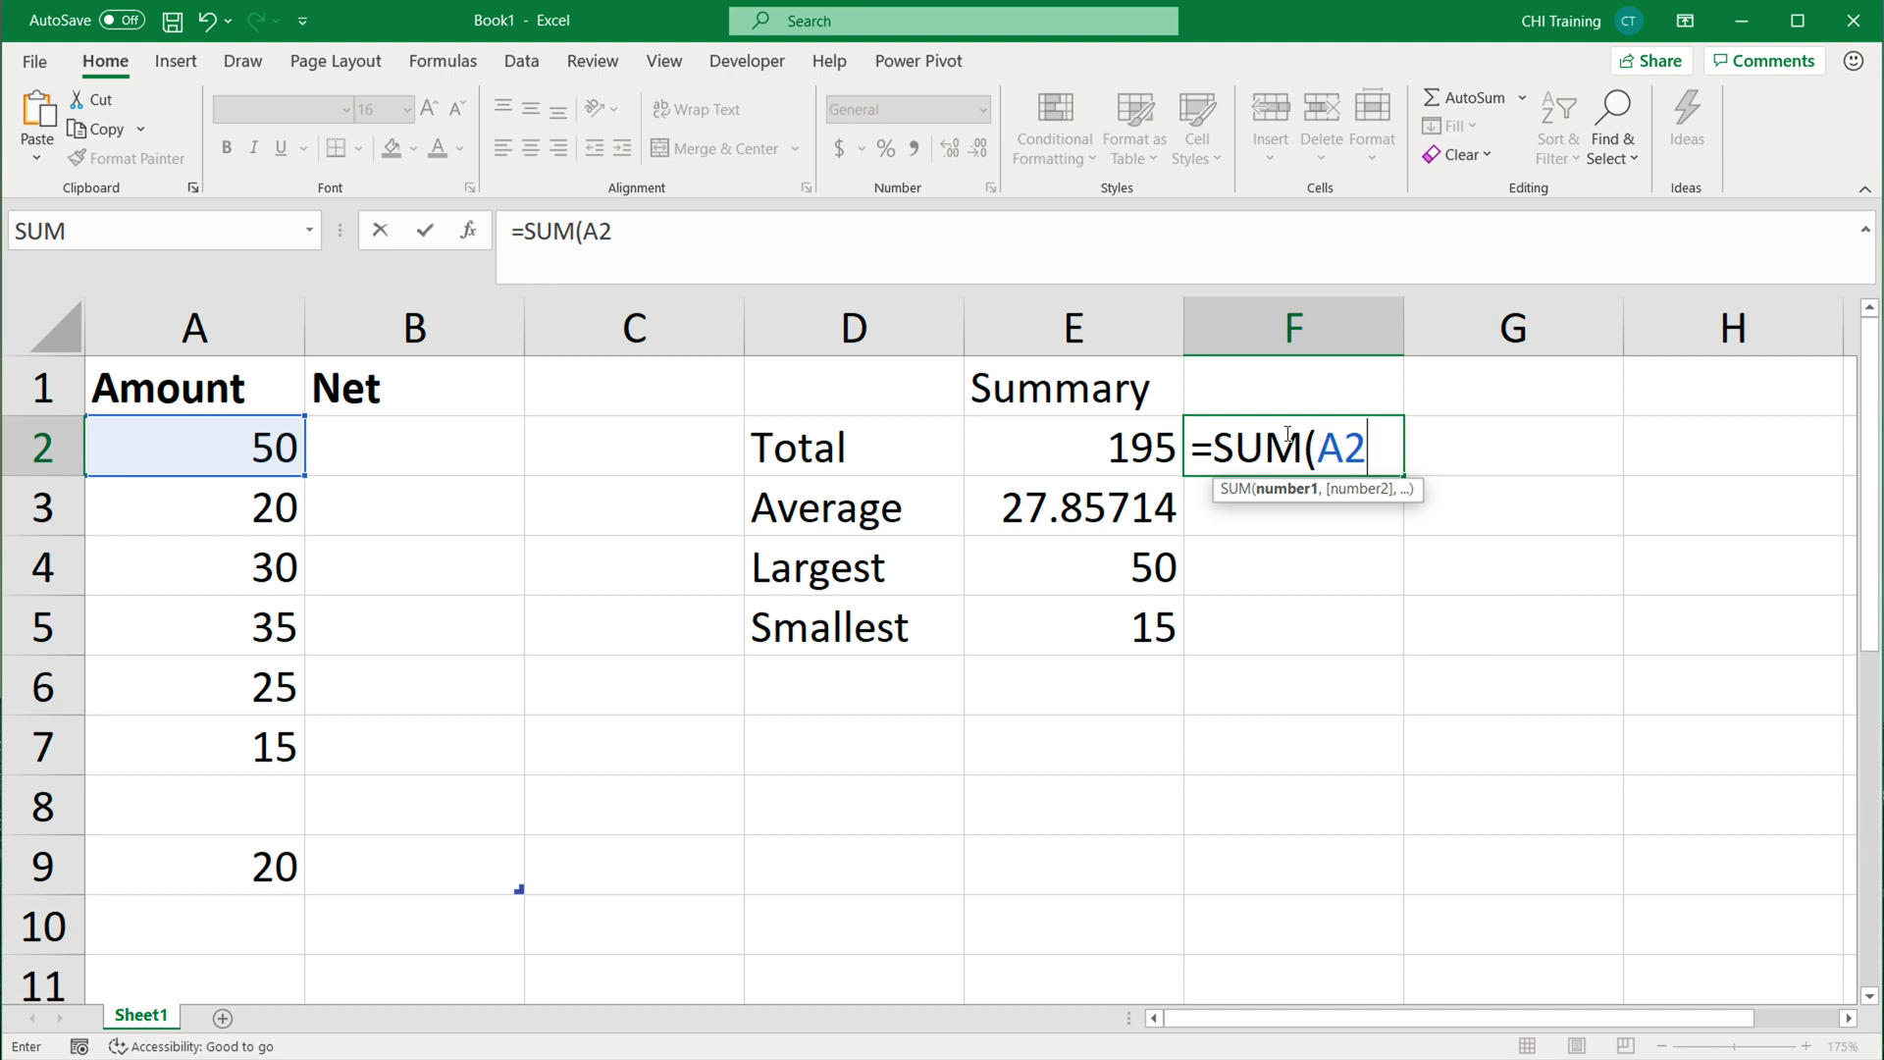
pyautogui.write(':A')
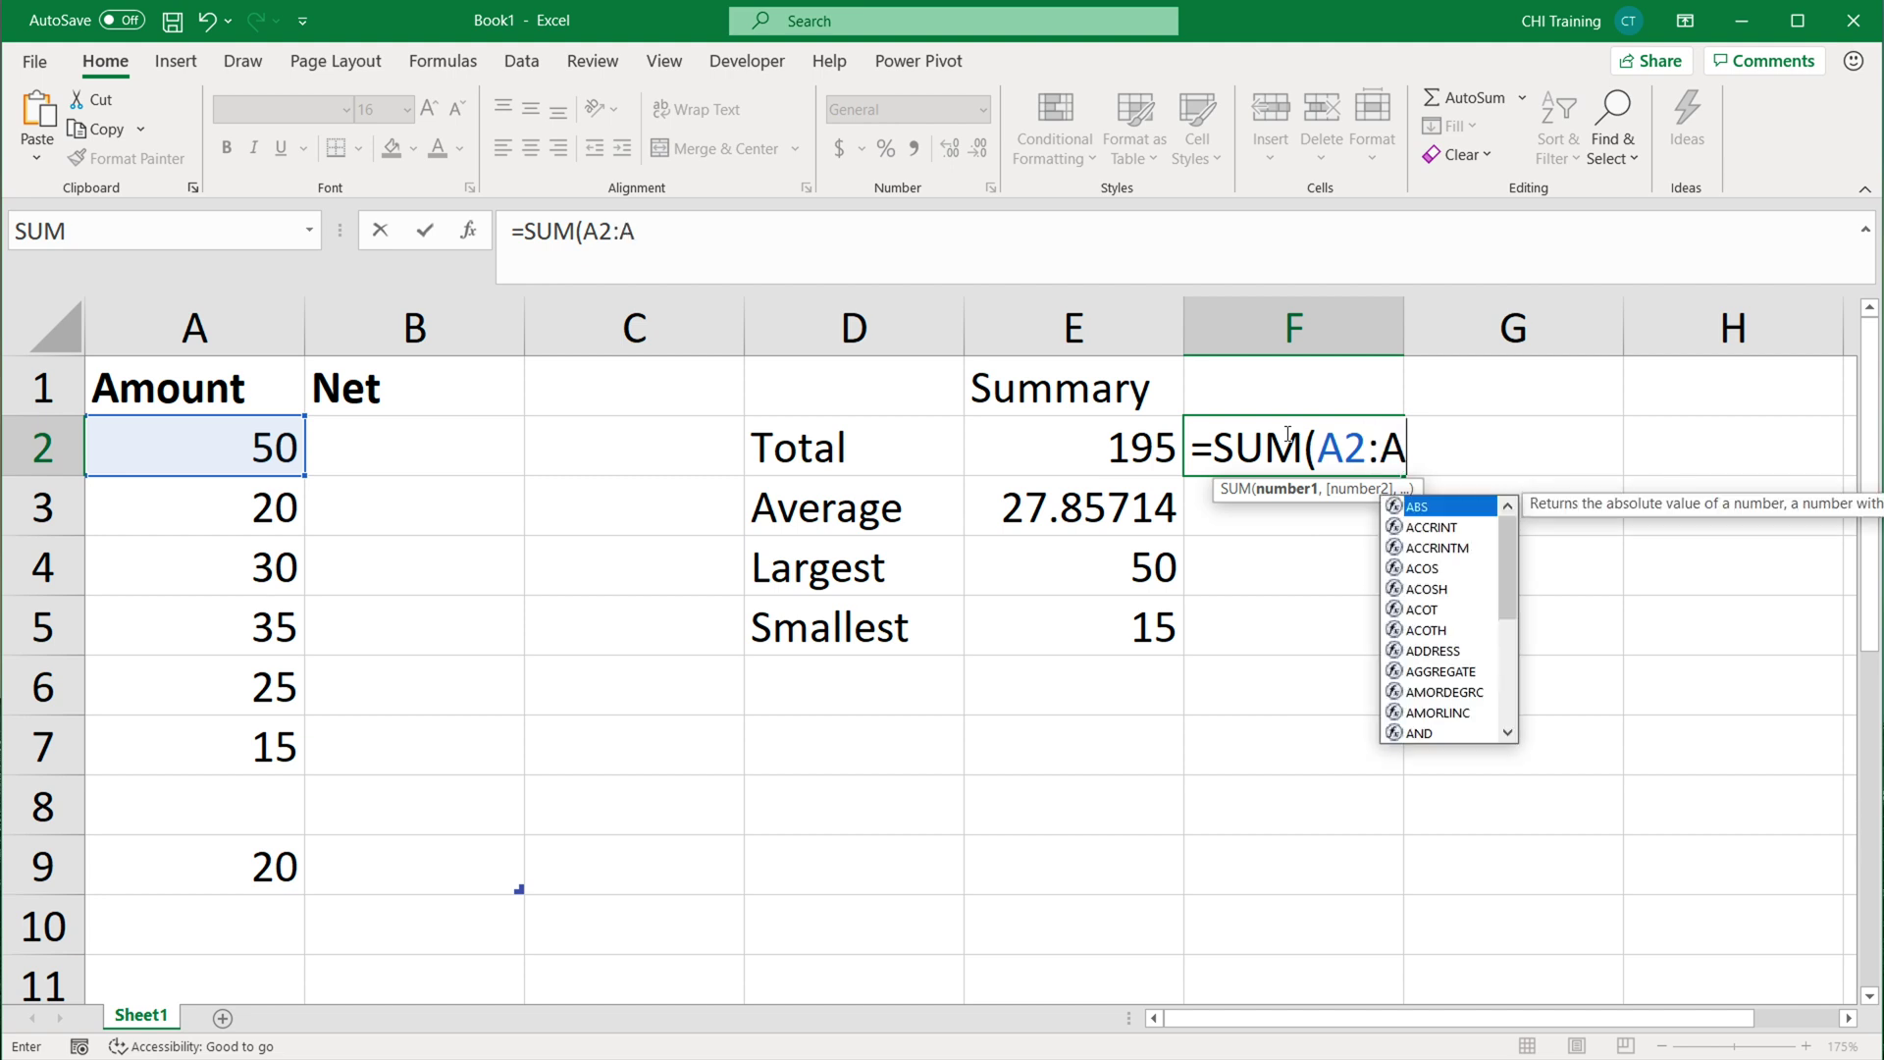
pyautogui.write('9)')
pyautogui.press('Return')
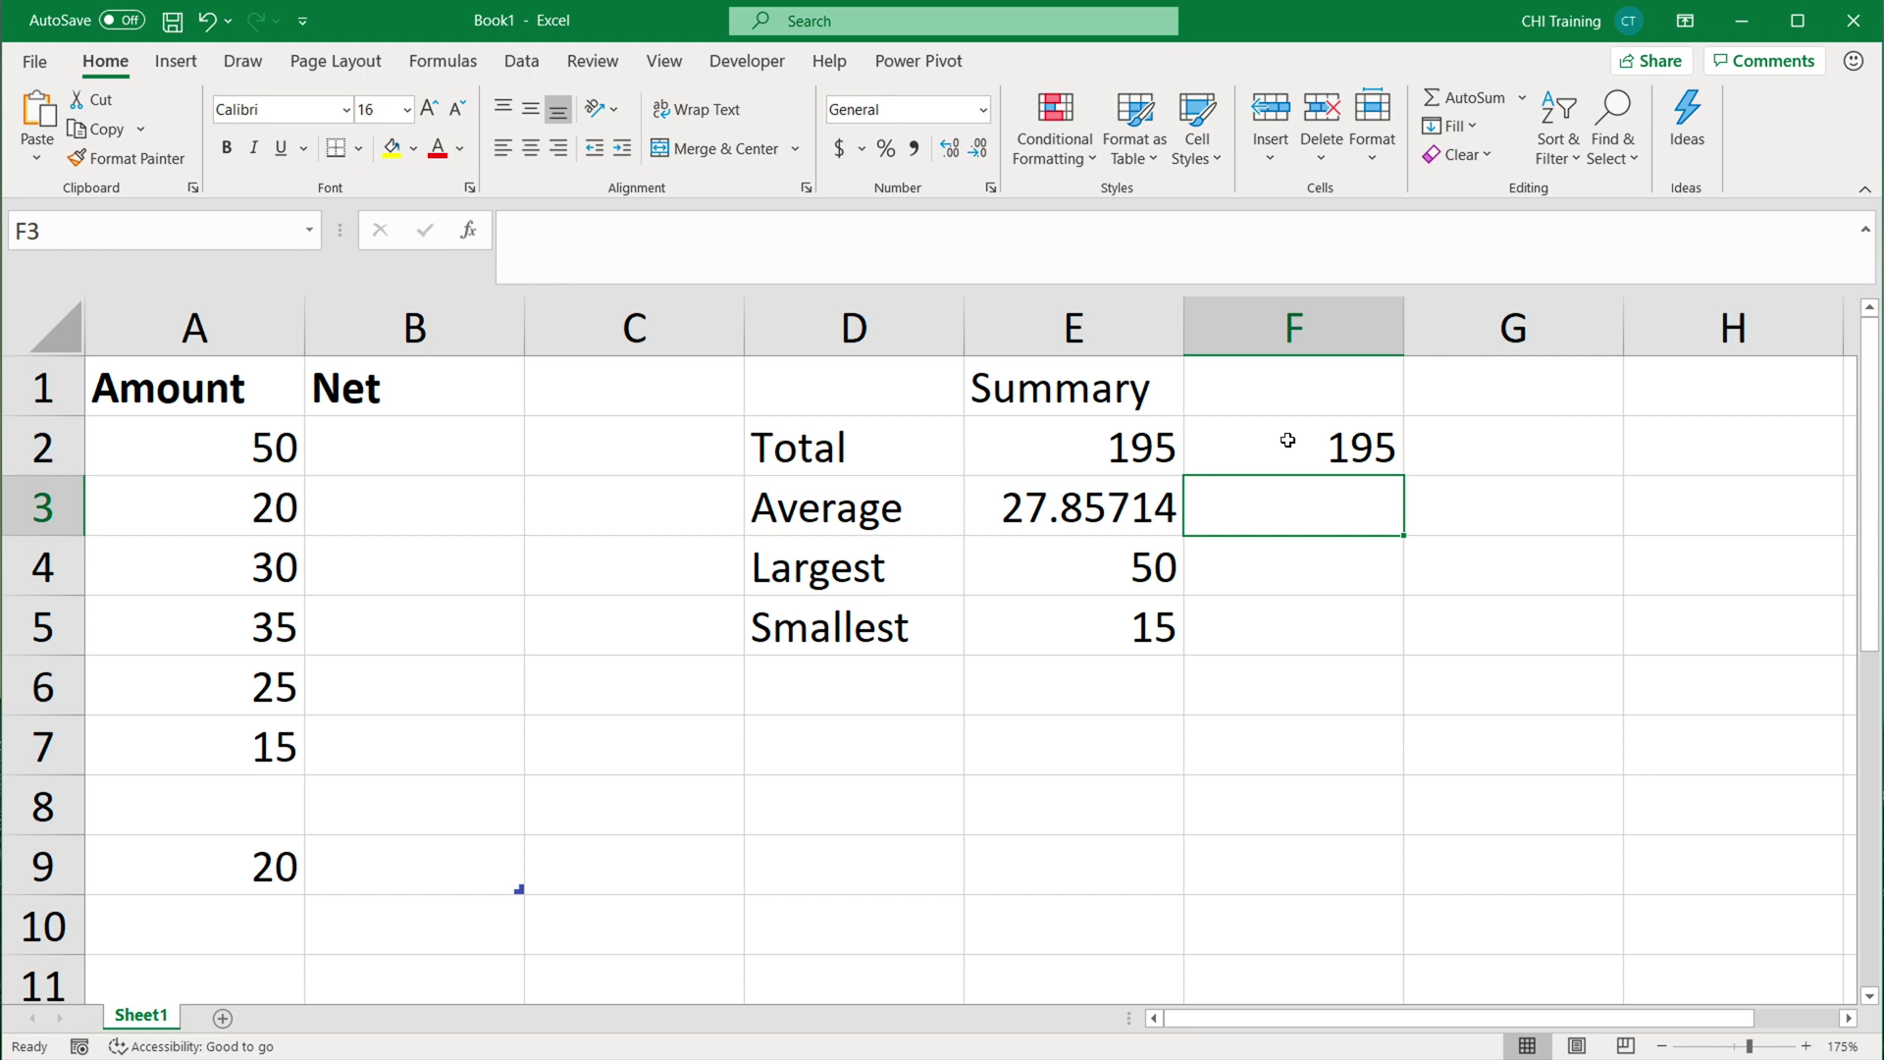
pyautogui.click(1314, 447)
pyautogui.write('=SU')
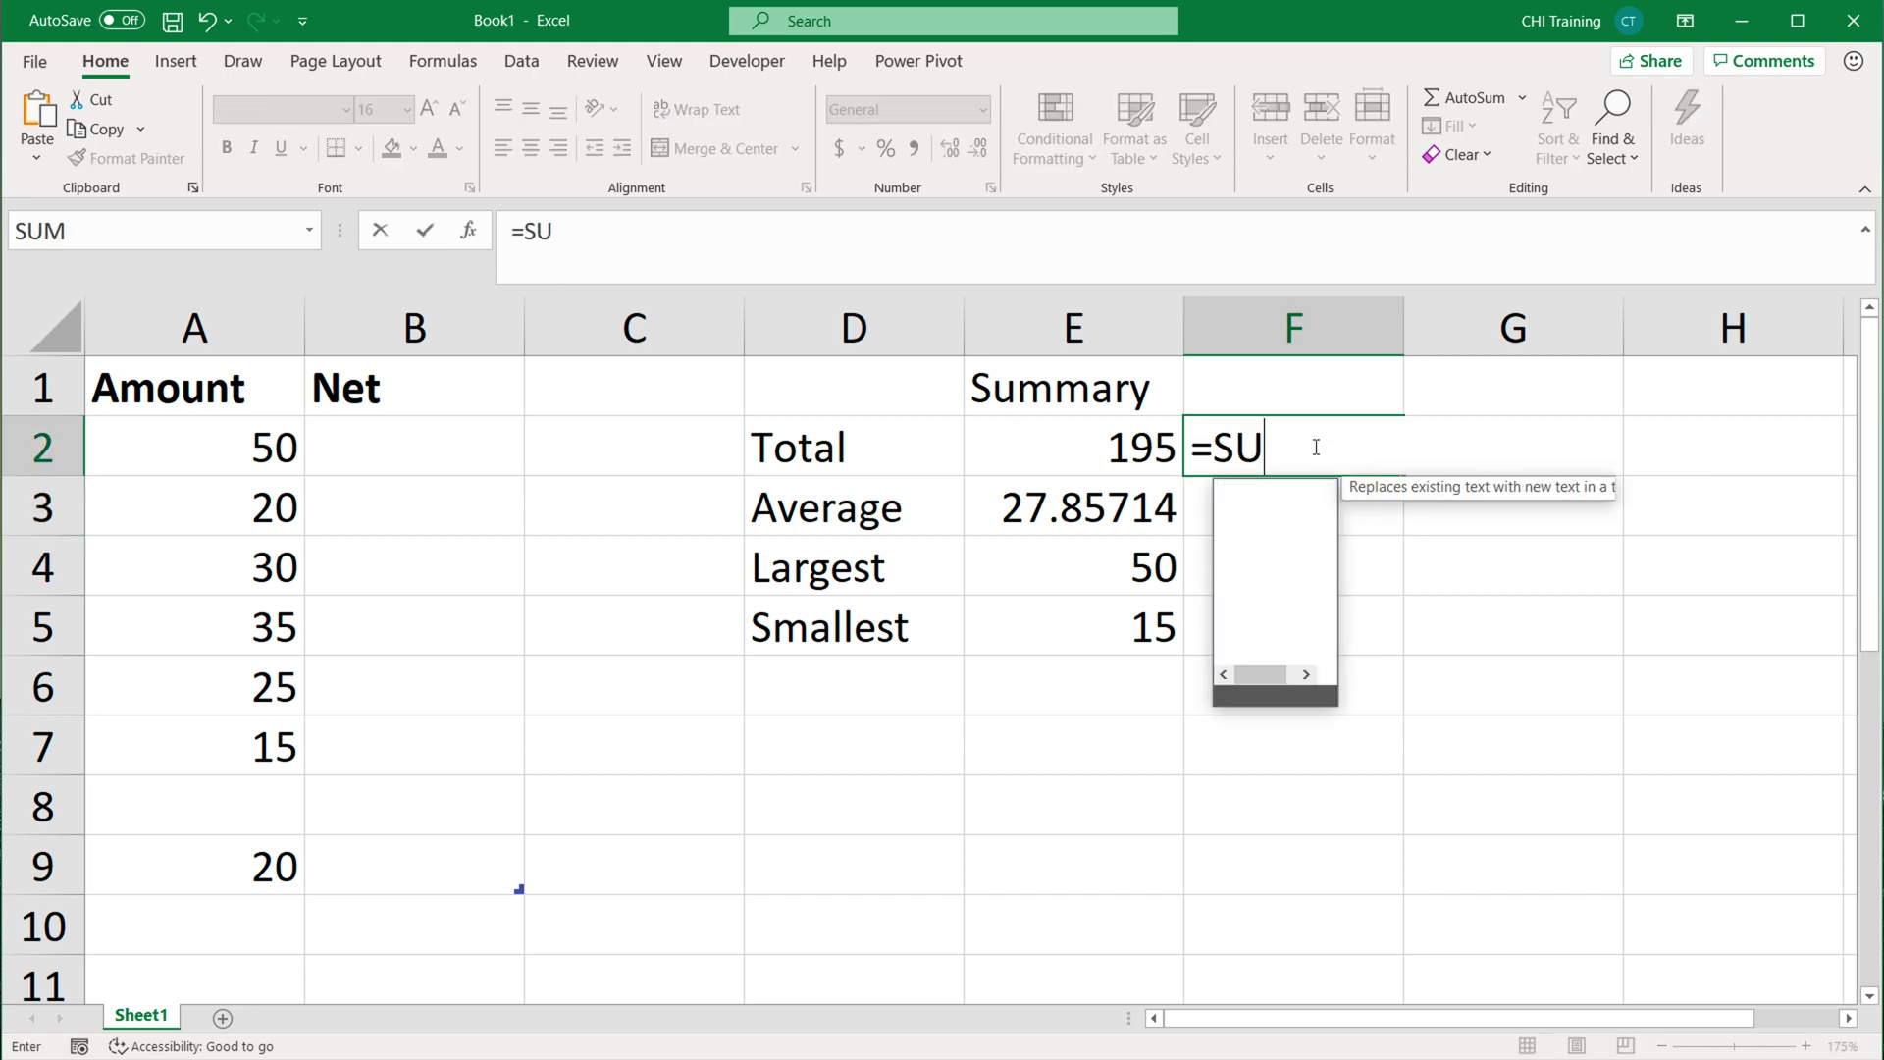
pyautogui.write('M(')
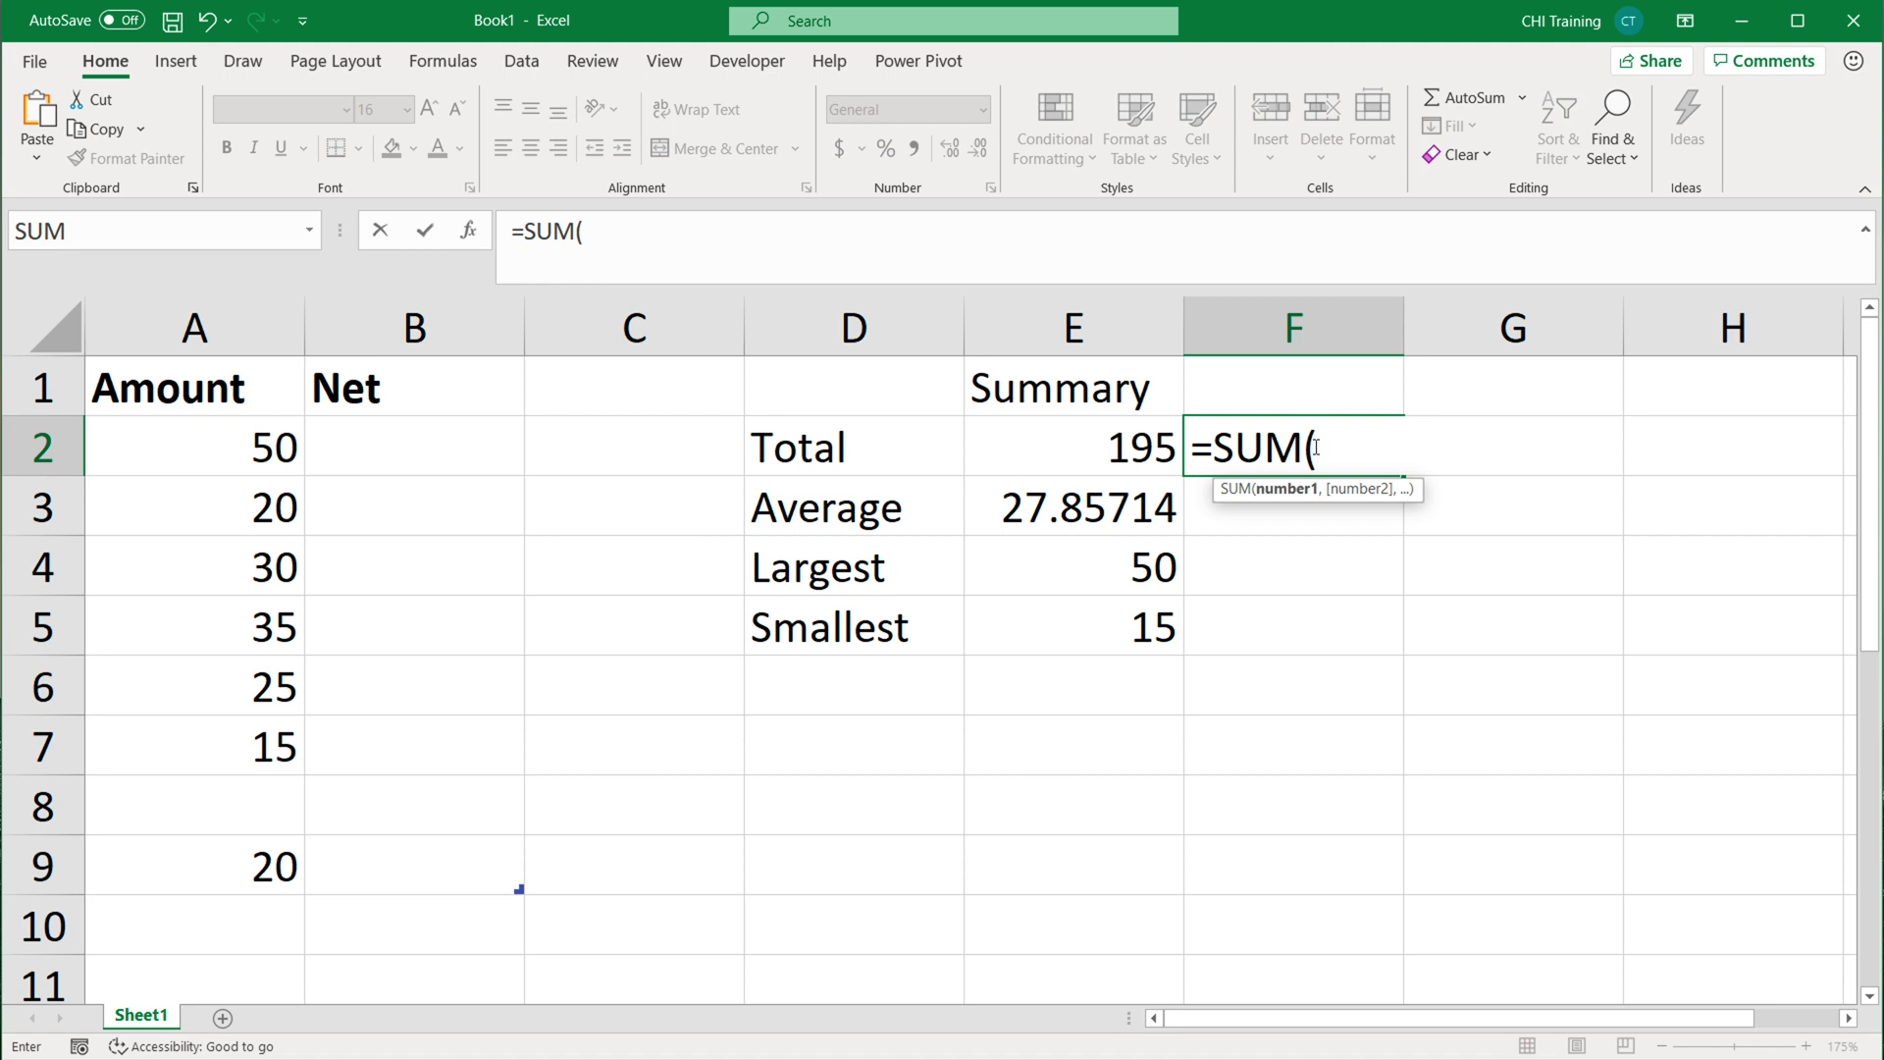
pyautogui.write('cof')
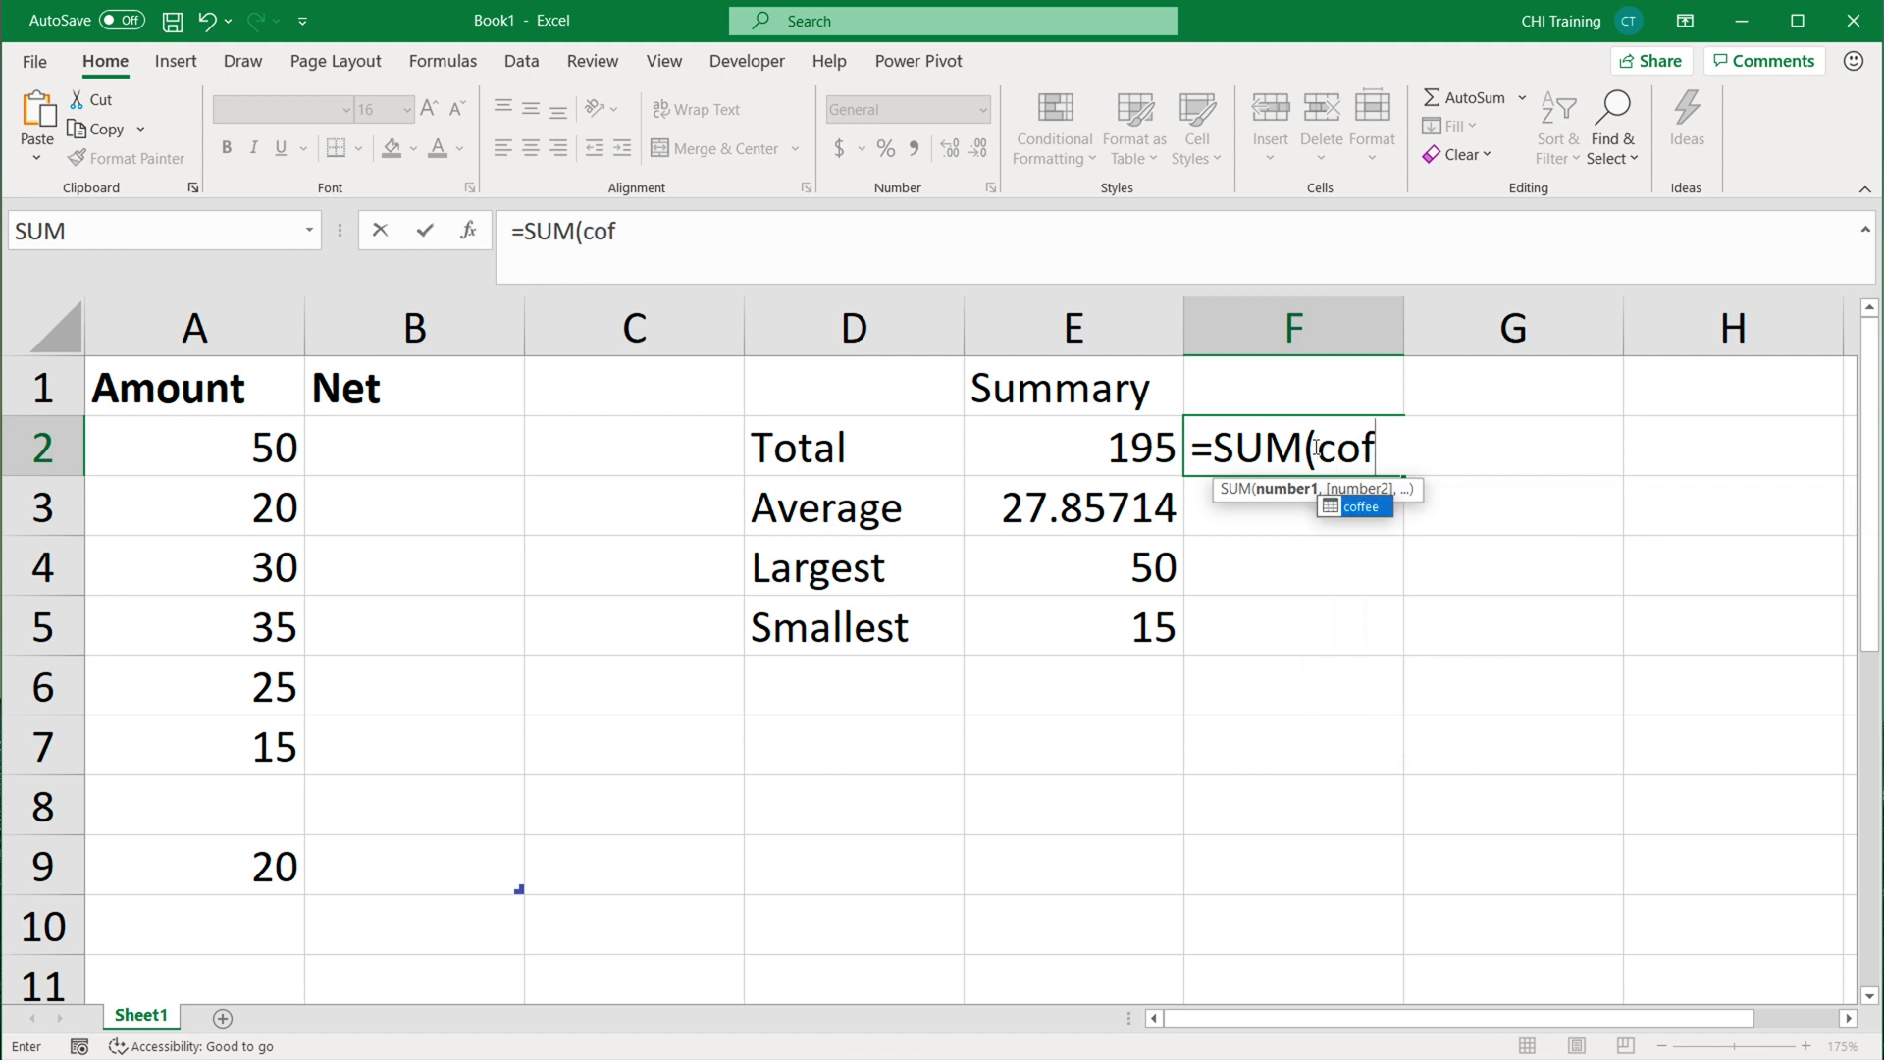
pyautogui.press('Tab')
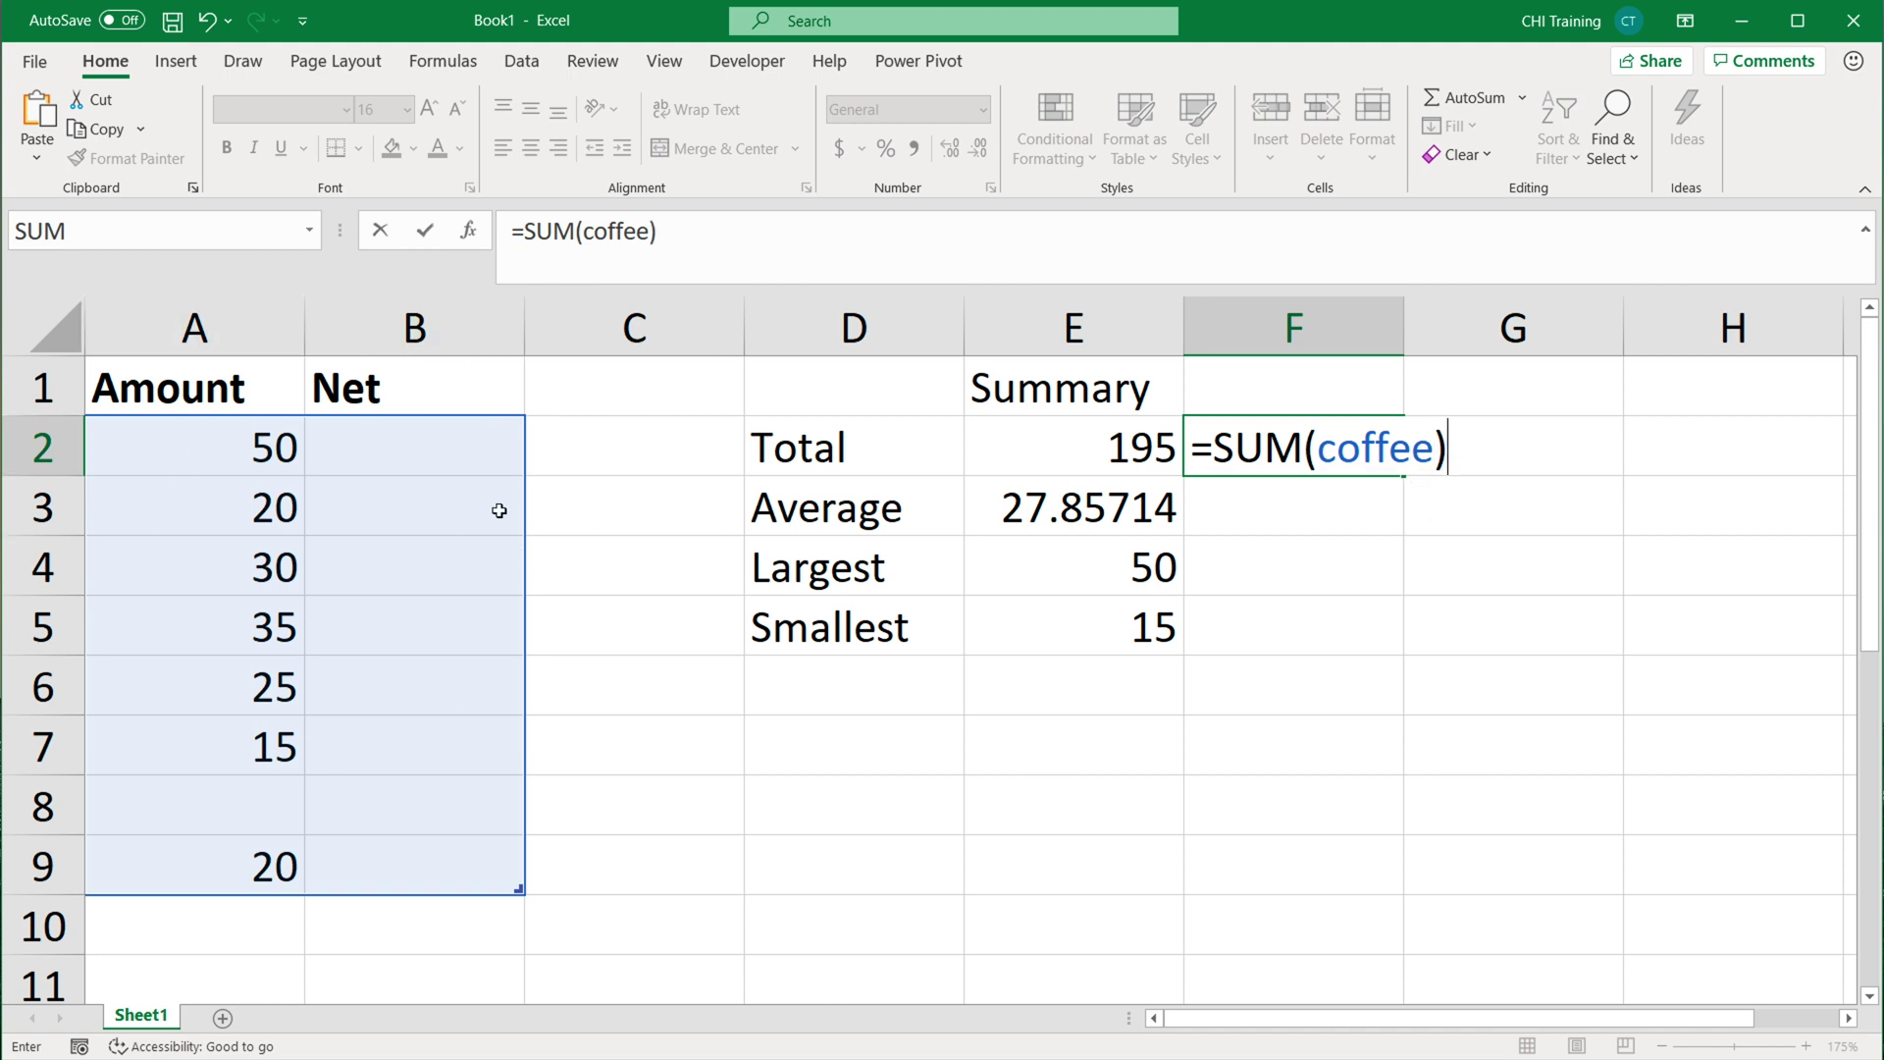
pyautogui.press('Return')
pyautogui.click(1297, 443)
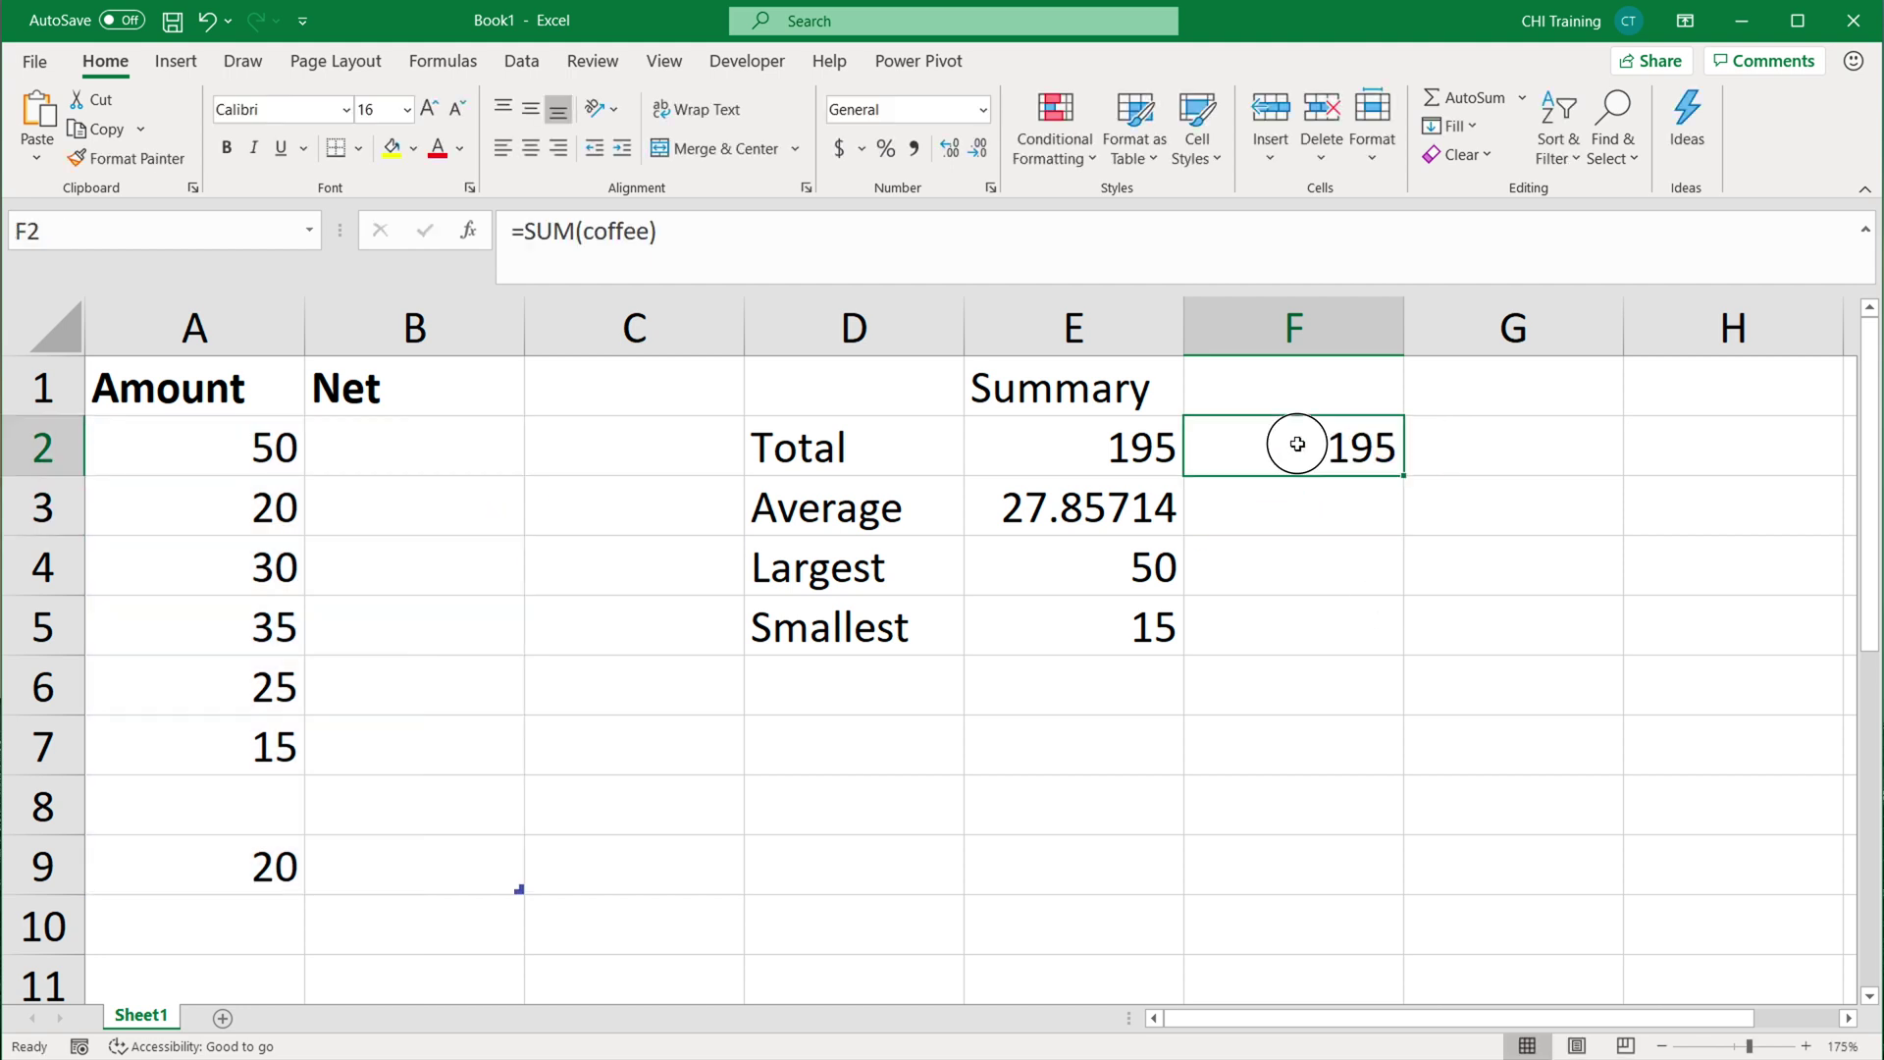
# Enter Net values 12 in B4 and 34 in B6, bringing the total to 241.
pyautogui.click(403, 517)
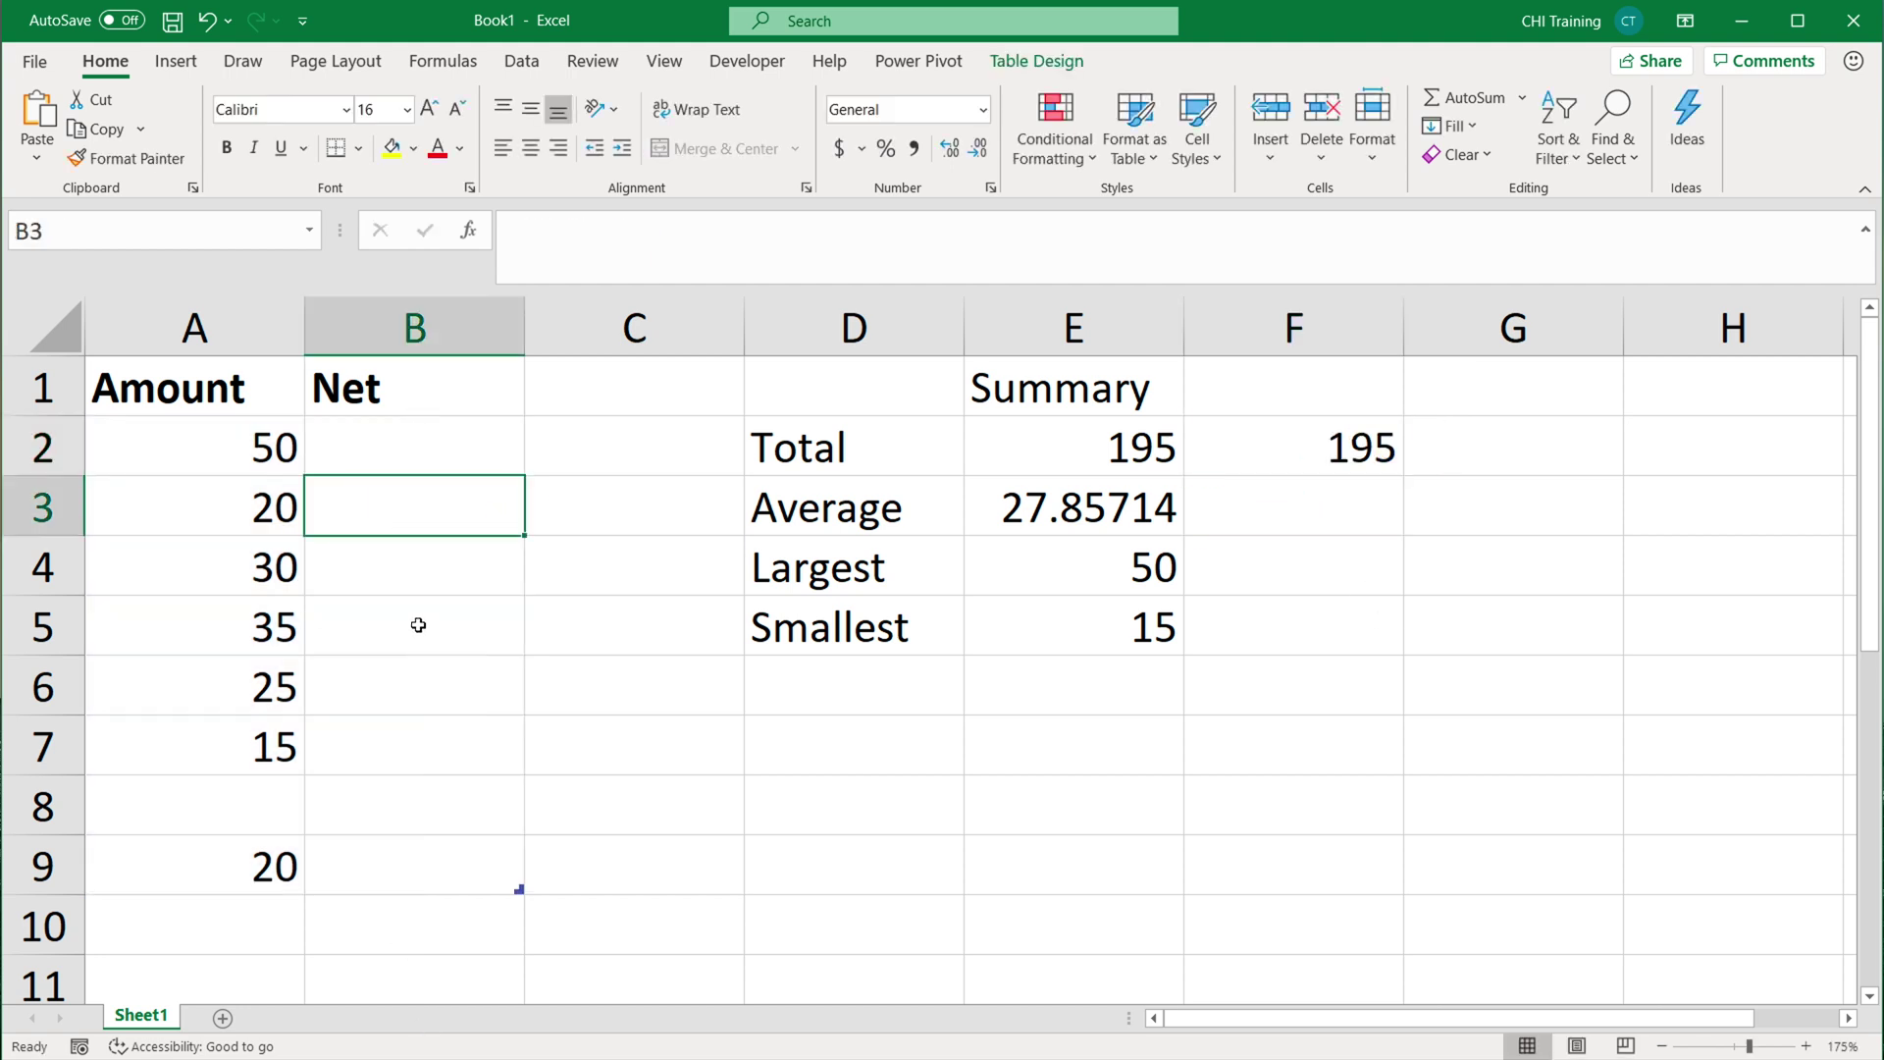
pyautogui.click(405, 570)
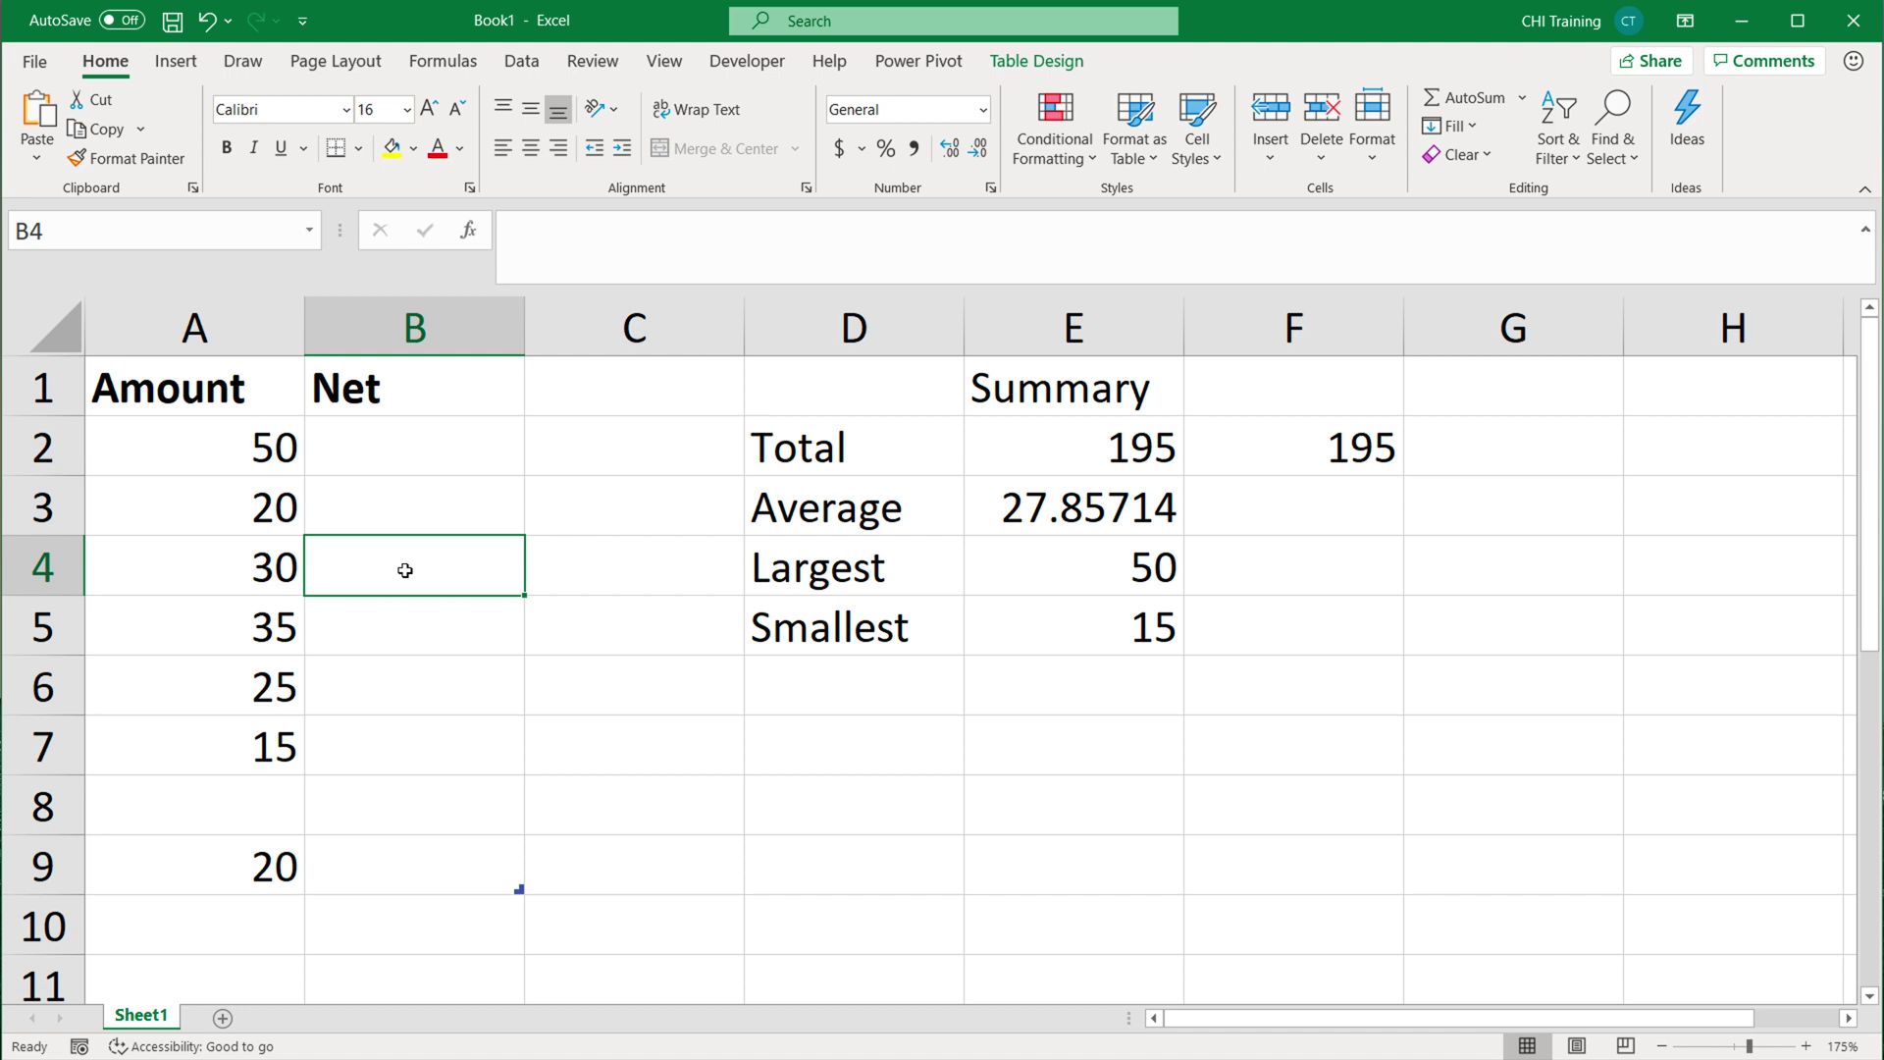
pyautogui.write('12')
pyautogui.press('Return')
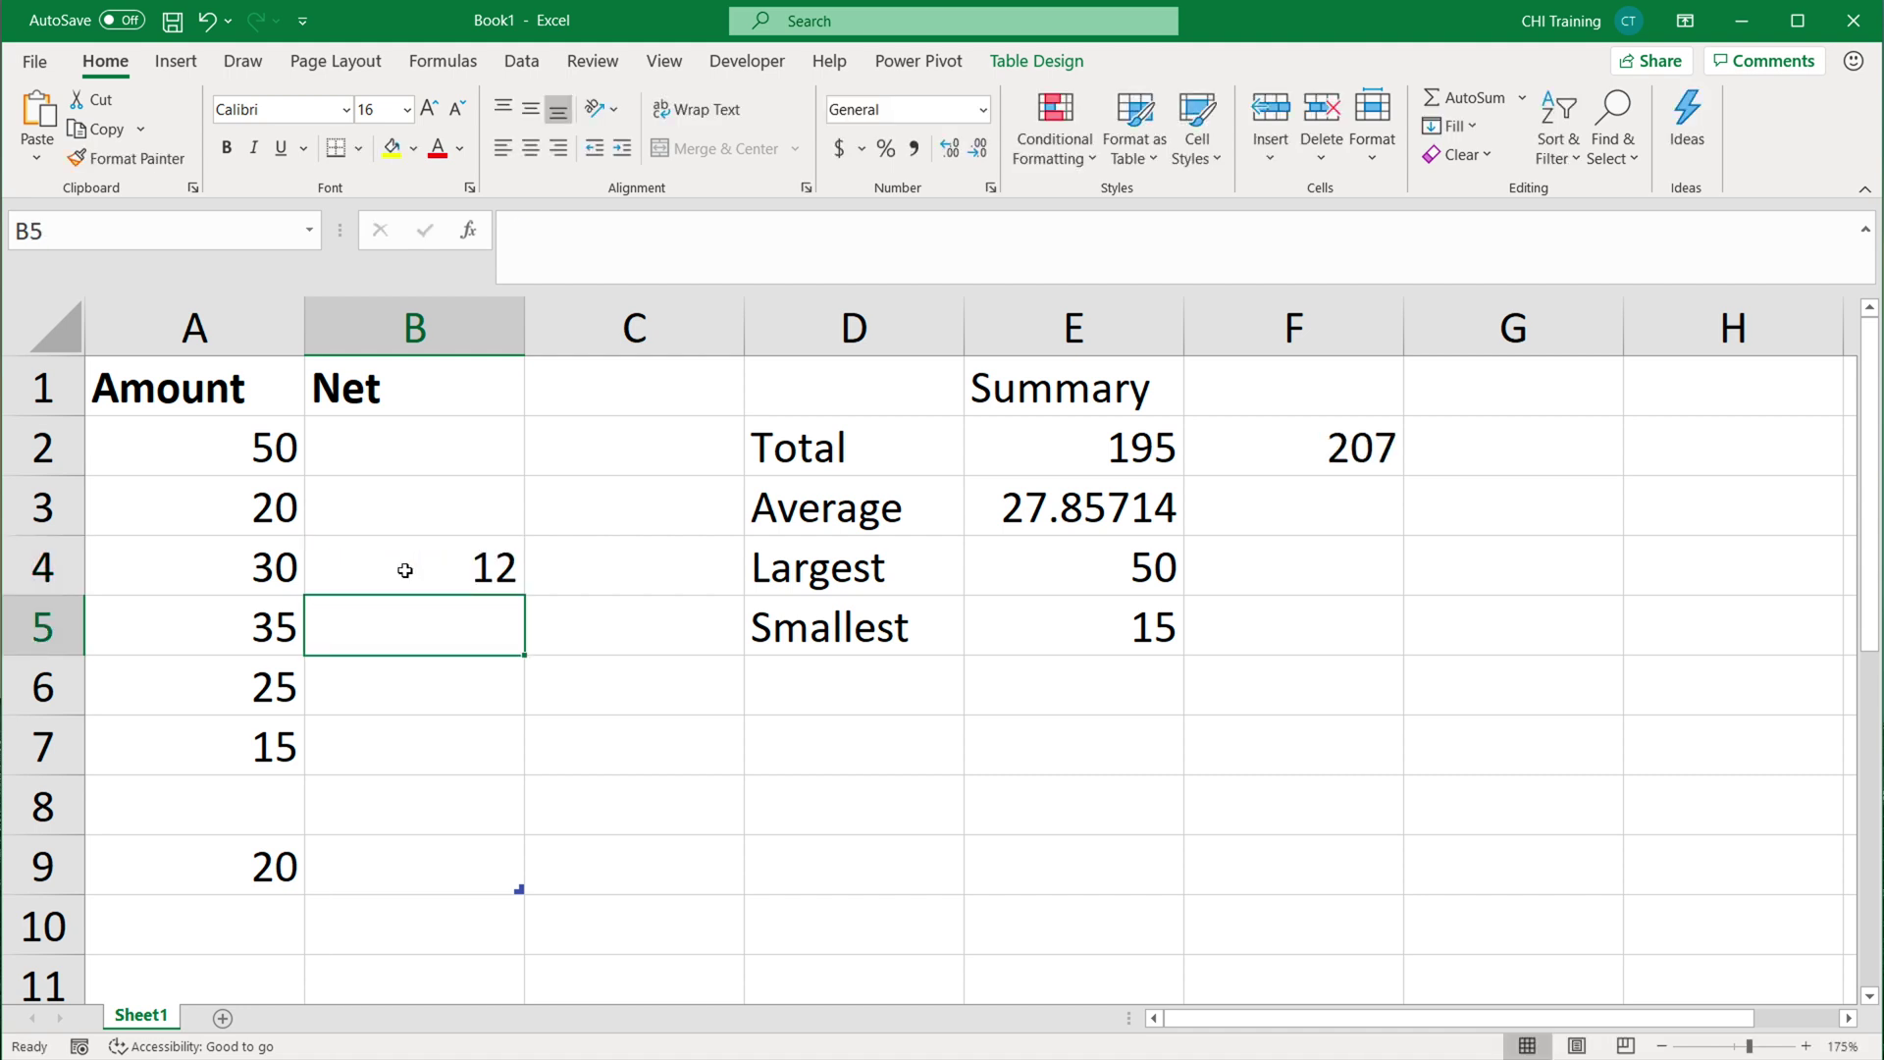
pyautogui.press('Down')
pyautogui.write('34')
pyautogui.press('Return')
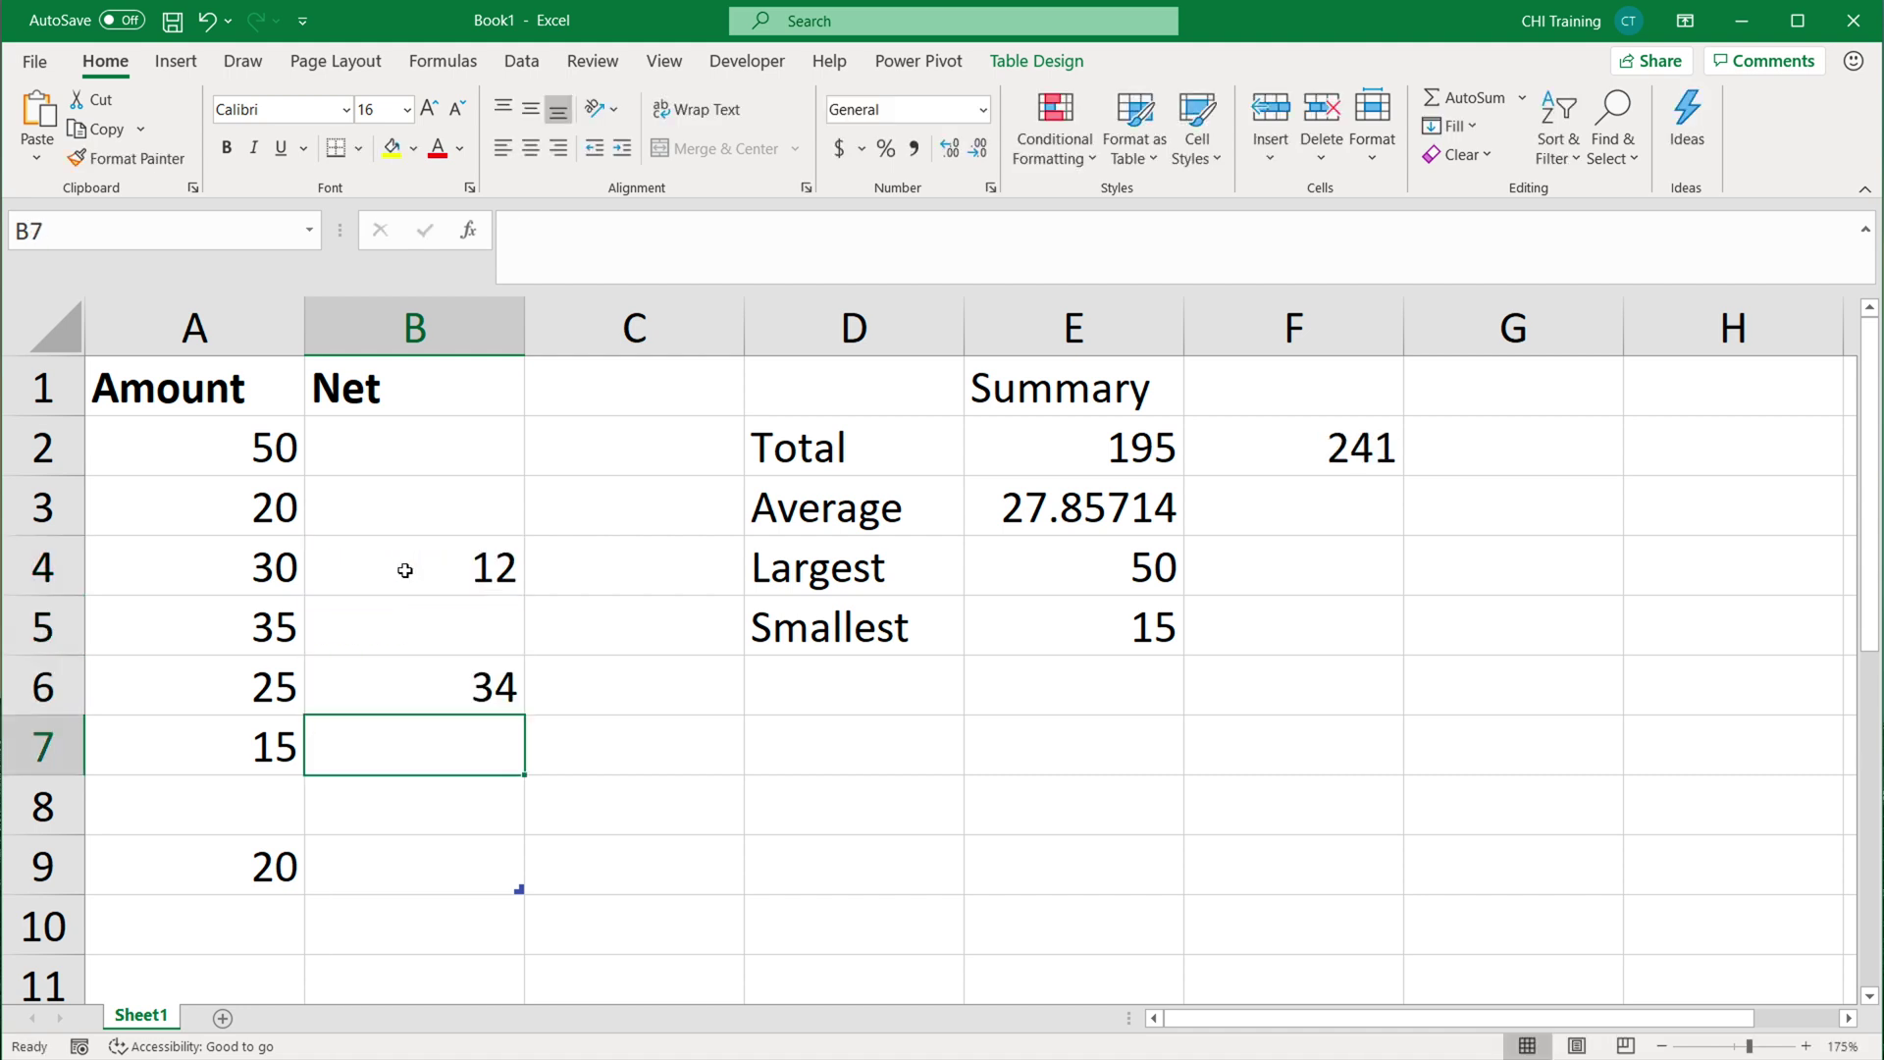
# Change F2 to =SUM(coffee[Amount]) and confirm the Amount values total 195.
pyautogui.click(1291, 429)
pyautogui.doubleClick(1303, 433)
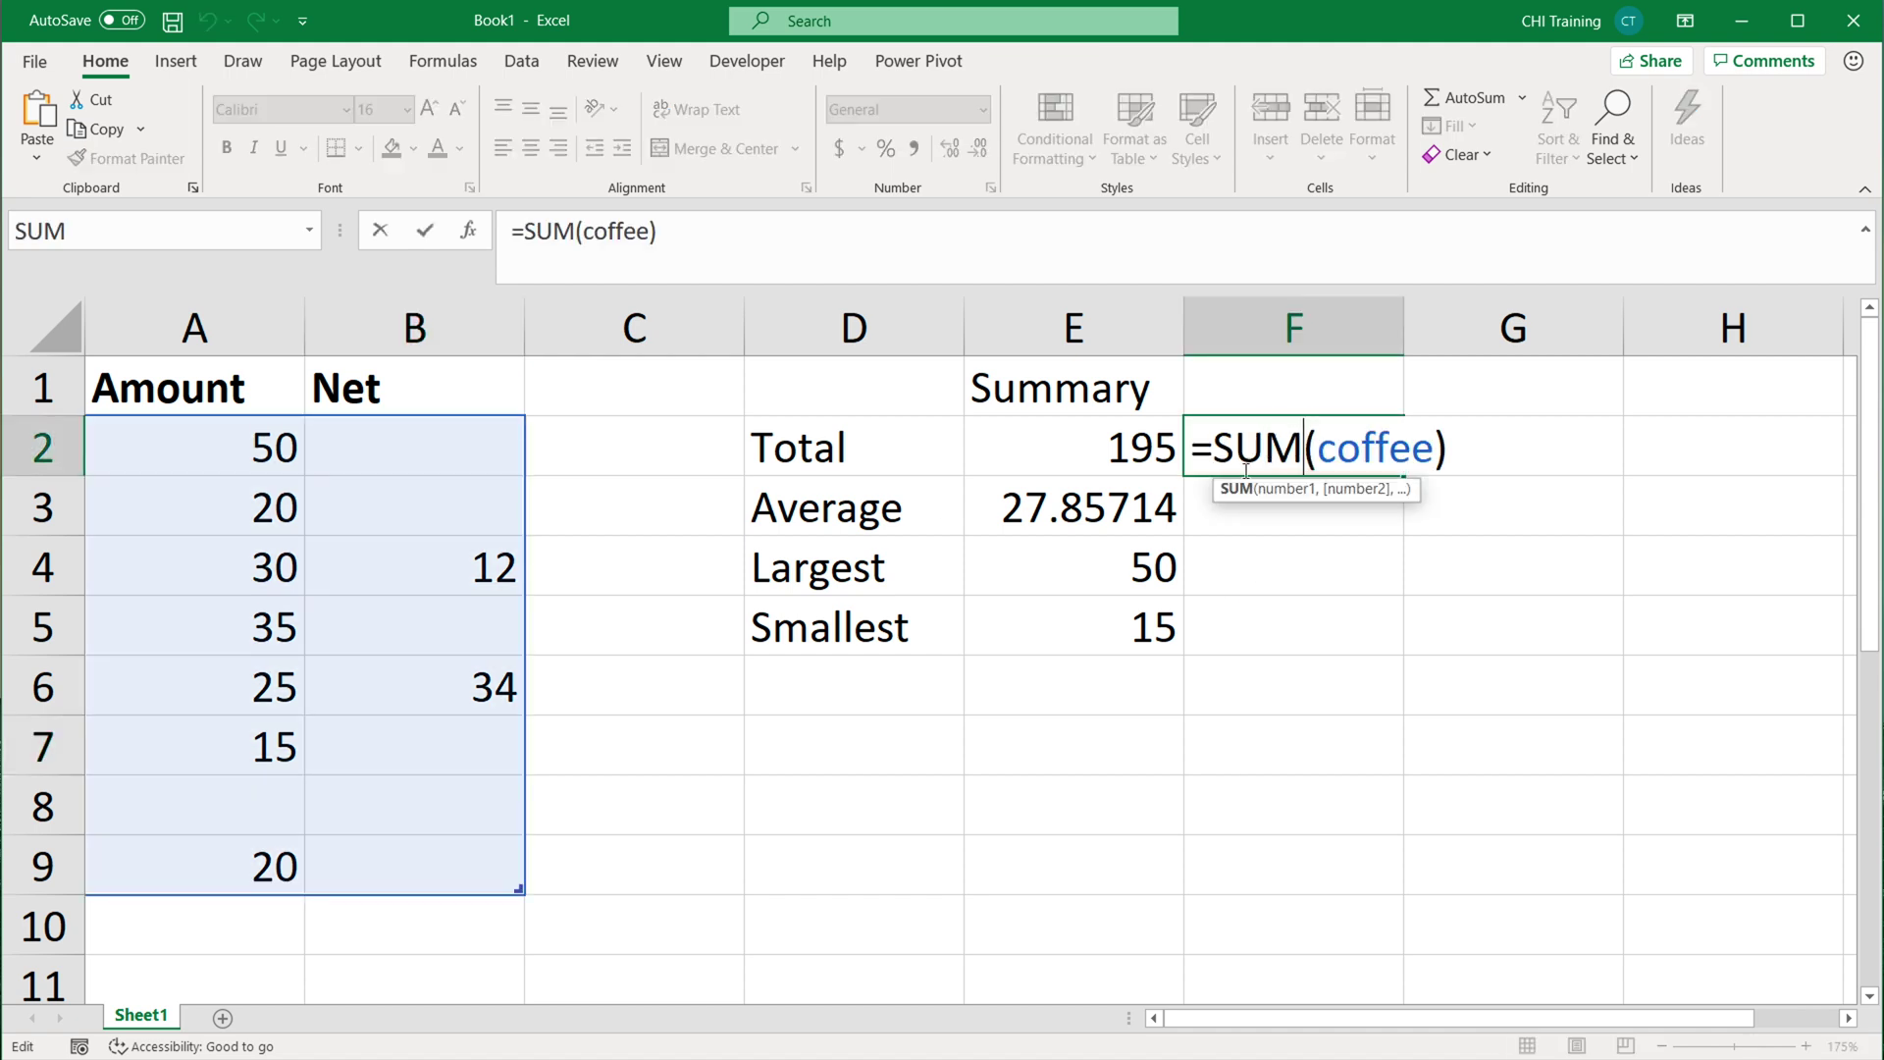
pyautogui.doubleClick(1390, 441)
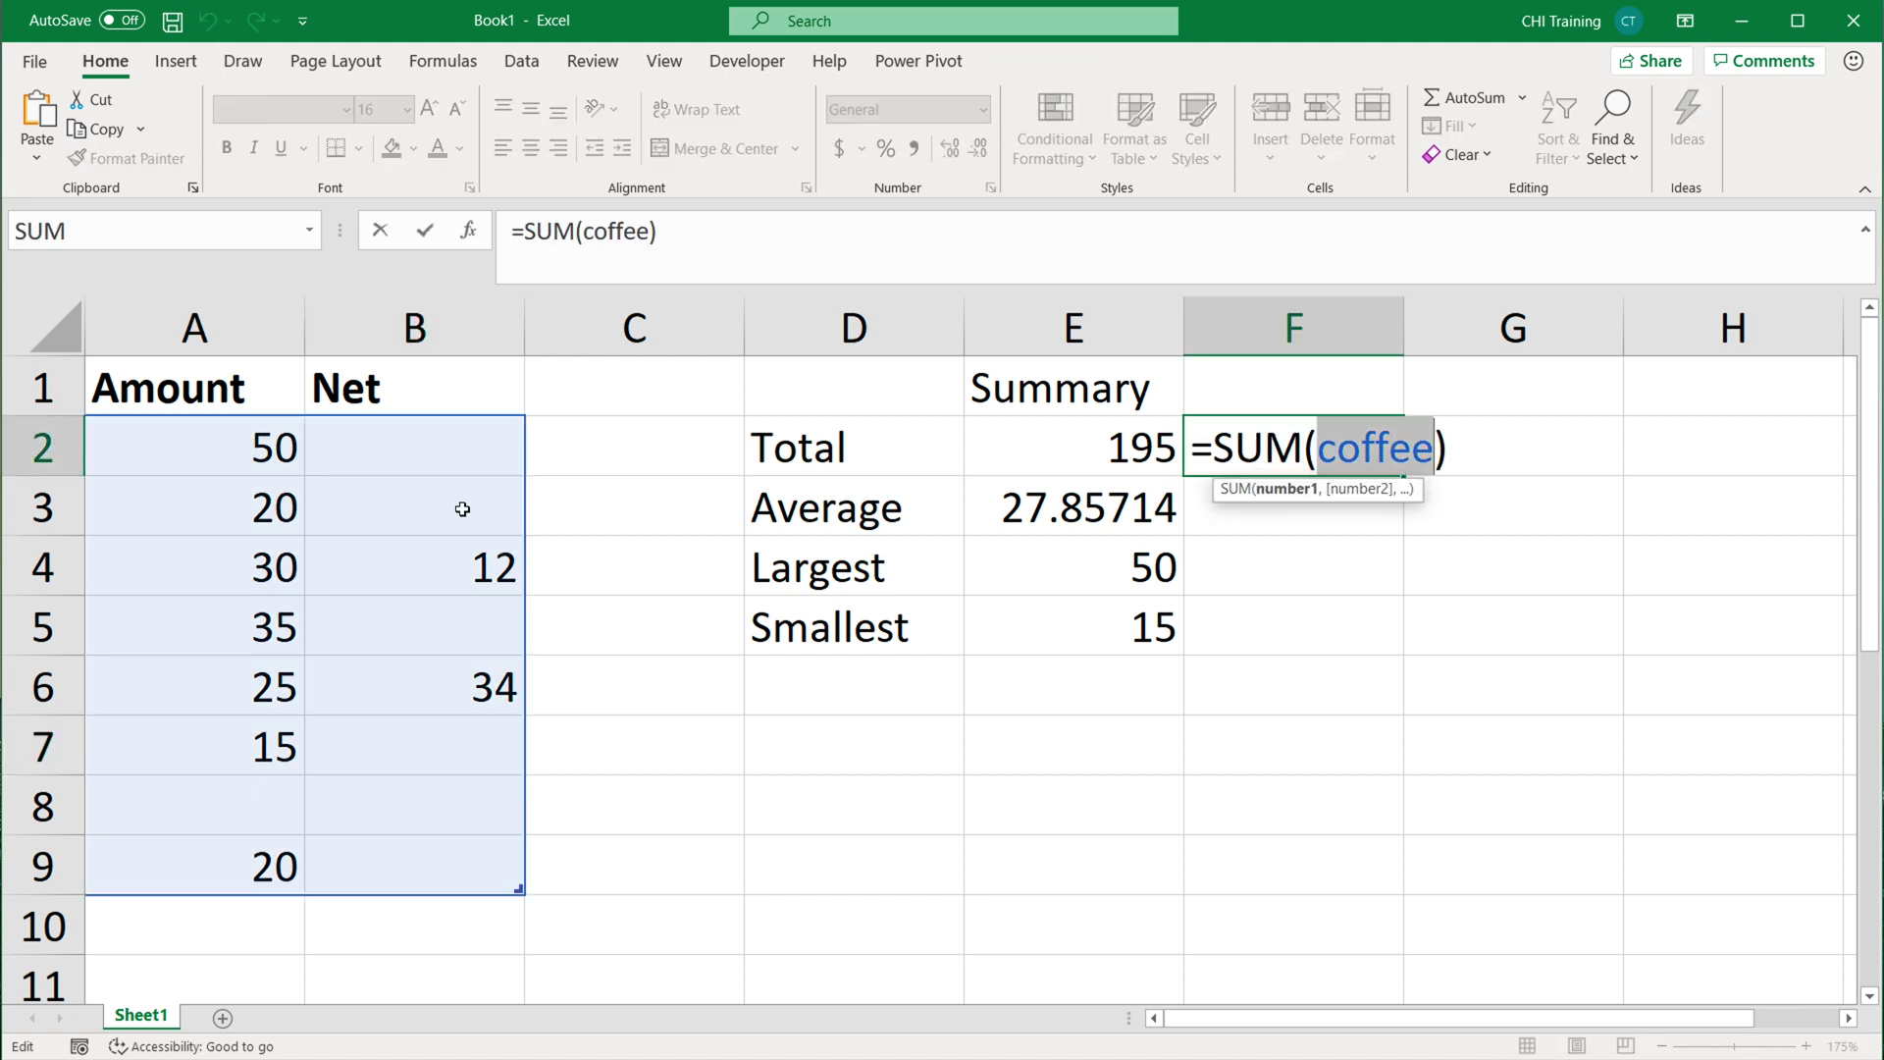
pyautogui.click(1435, 449)
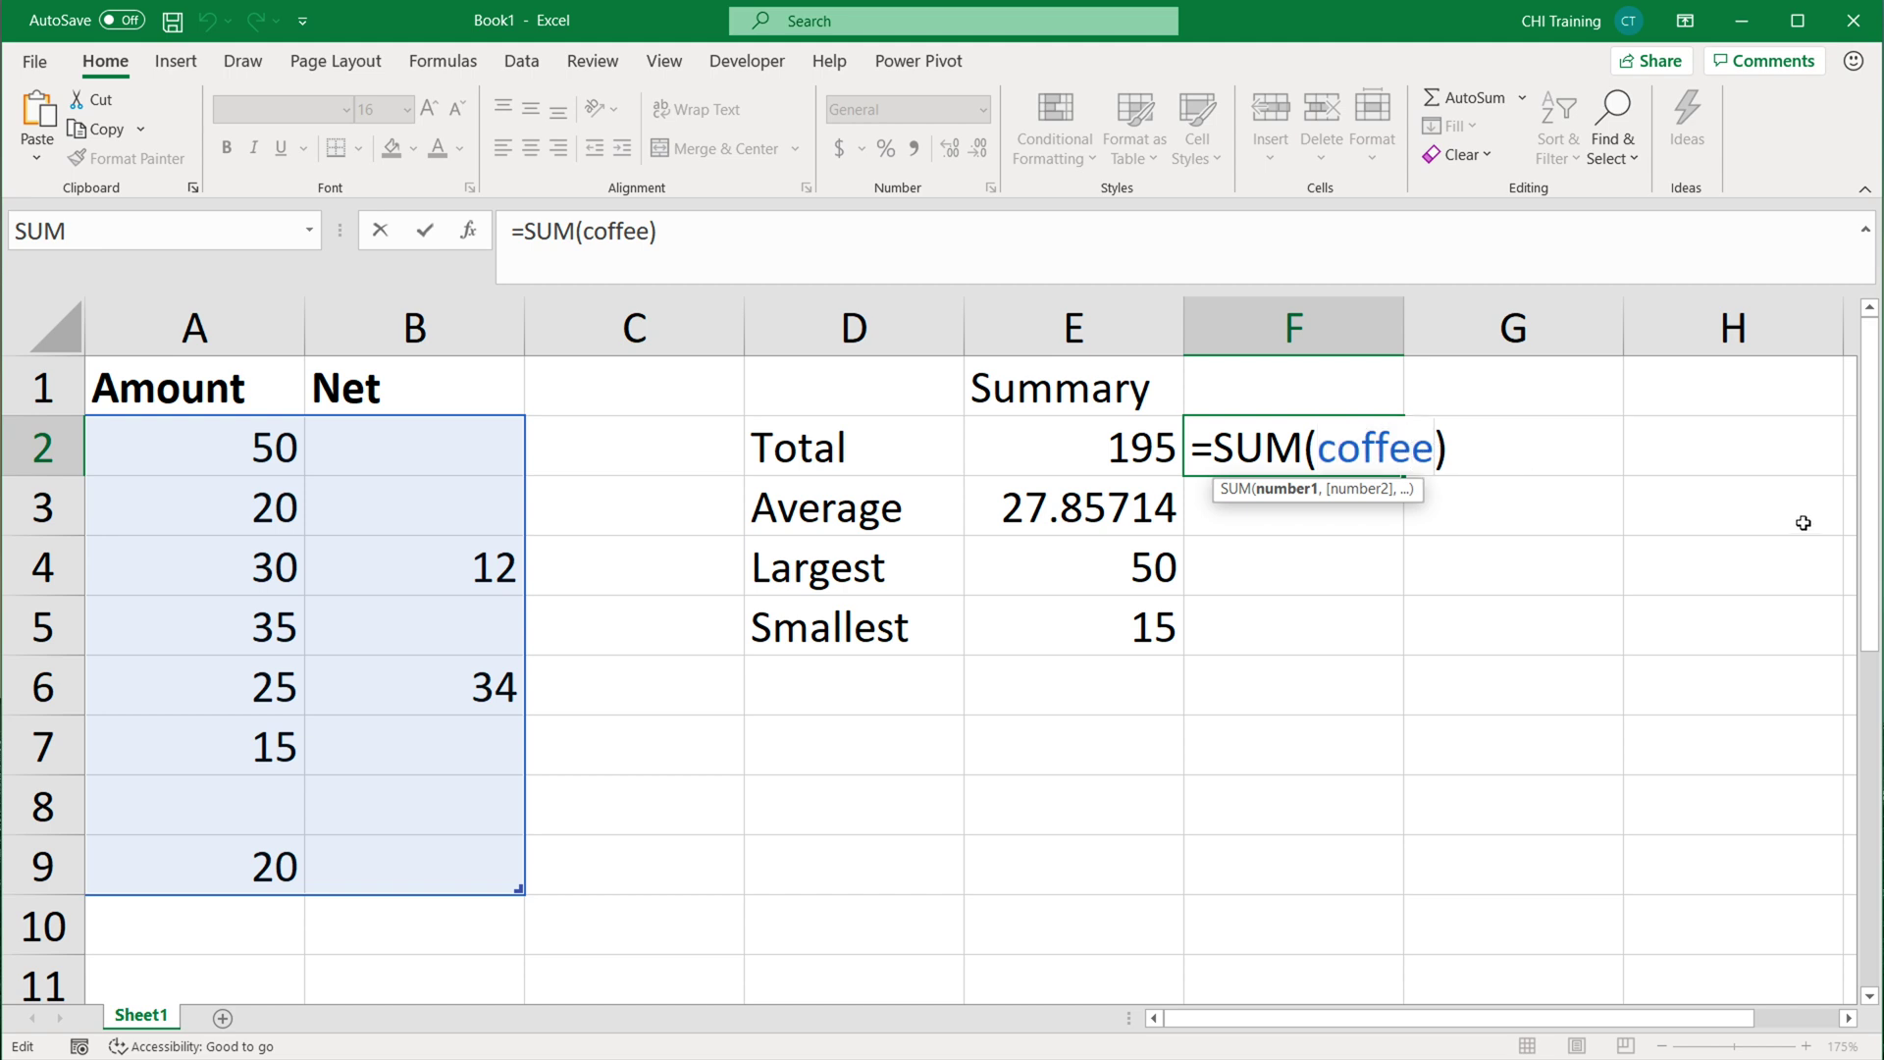
pyautogui.write('[')
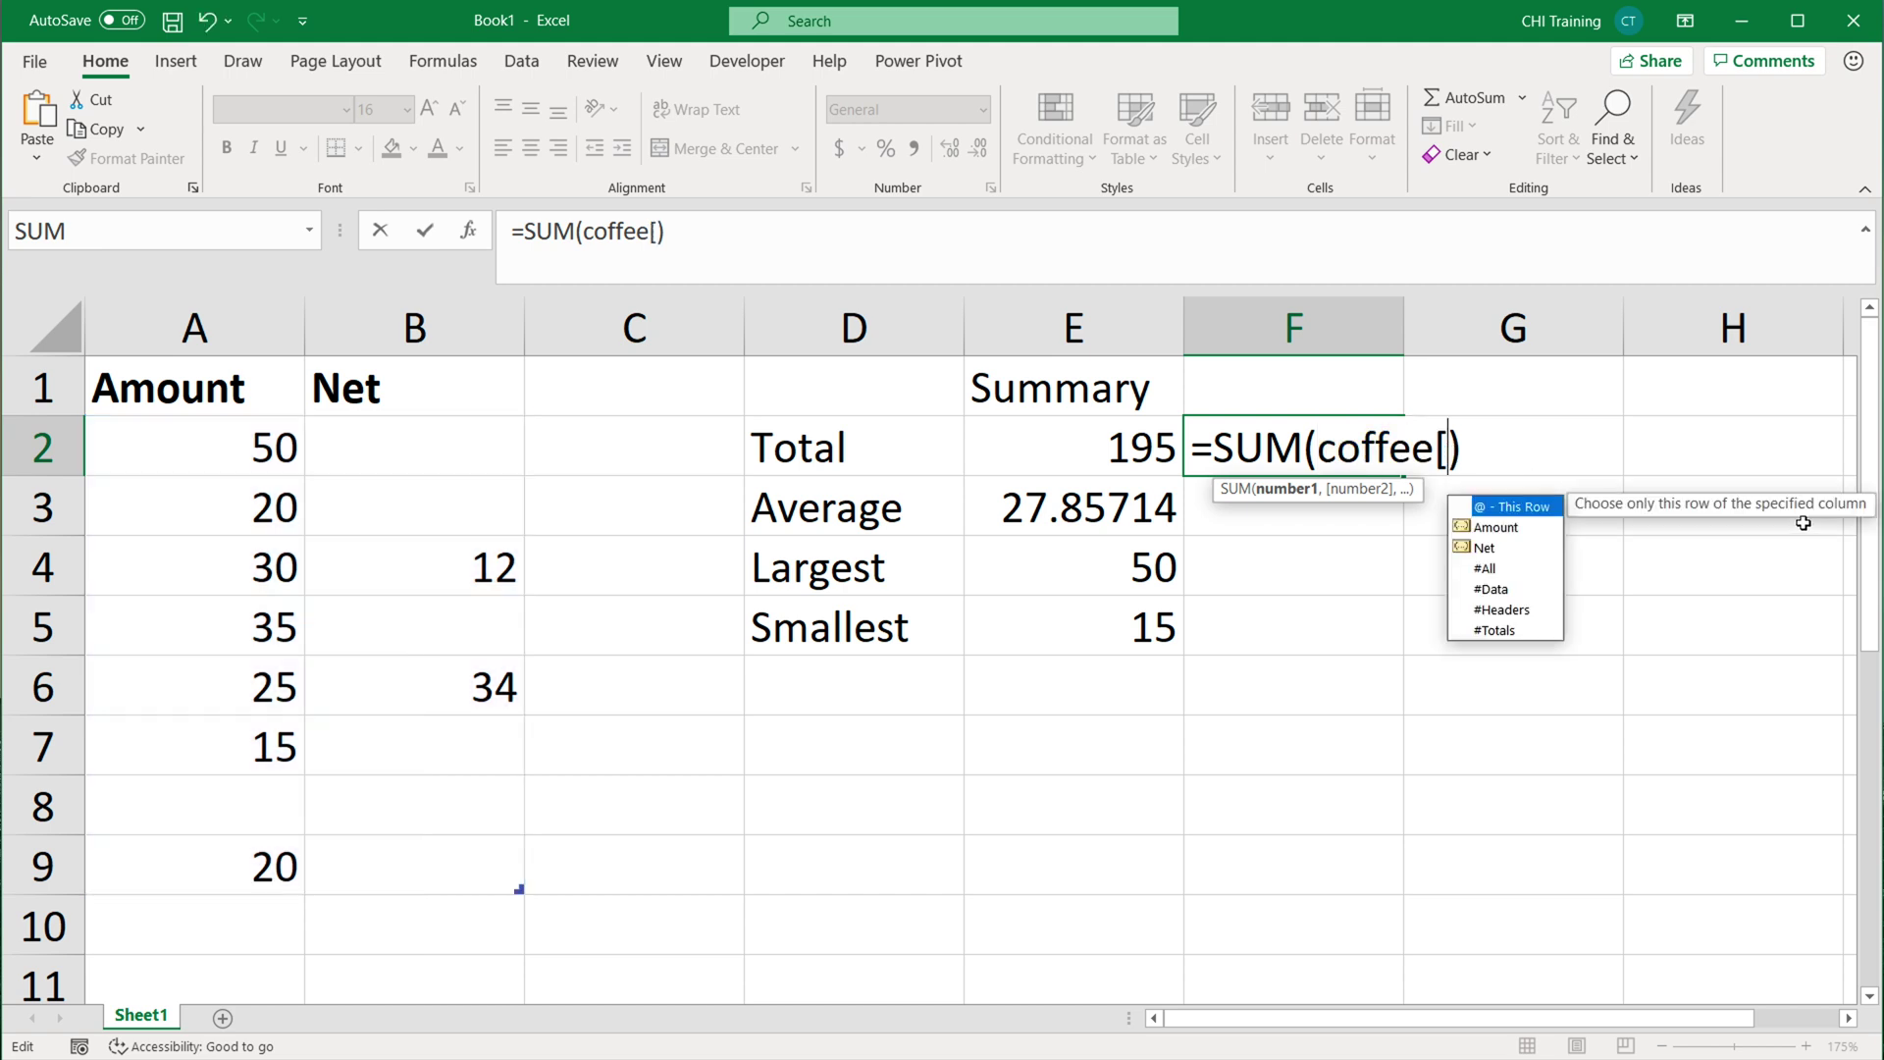
pyautogui.click(1507, 532)
pyautogui.click(1499, 553)
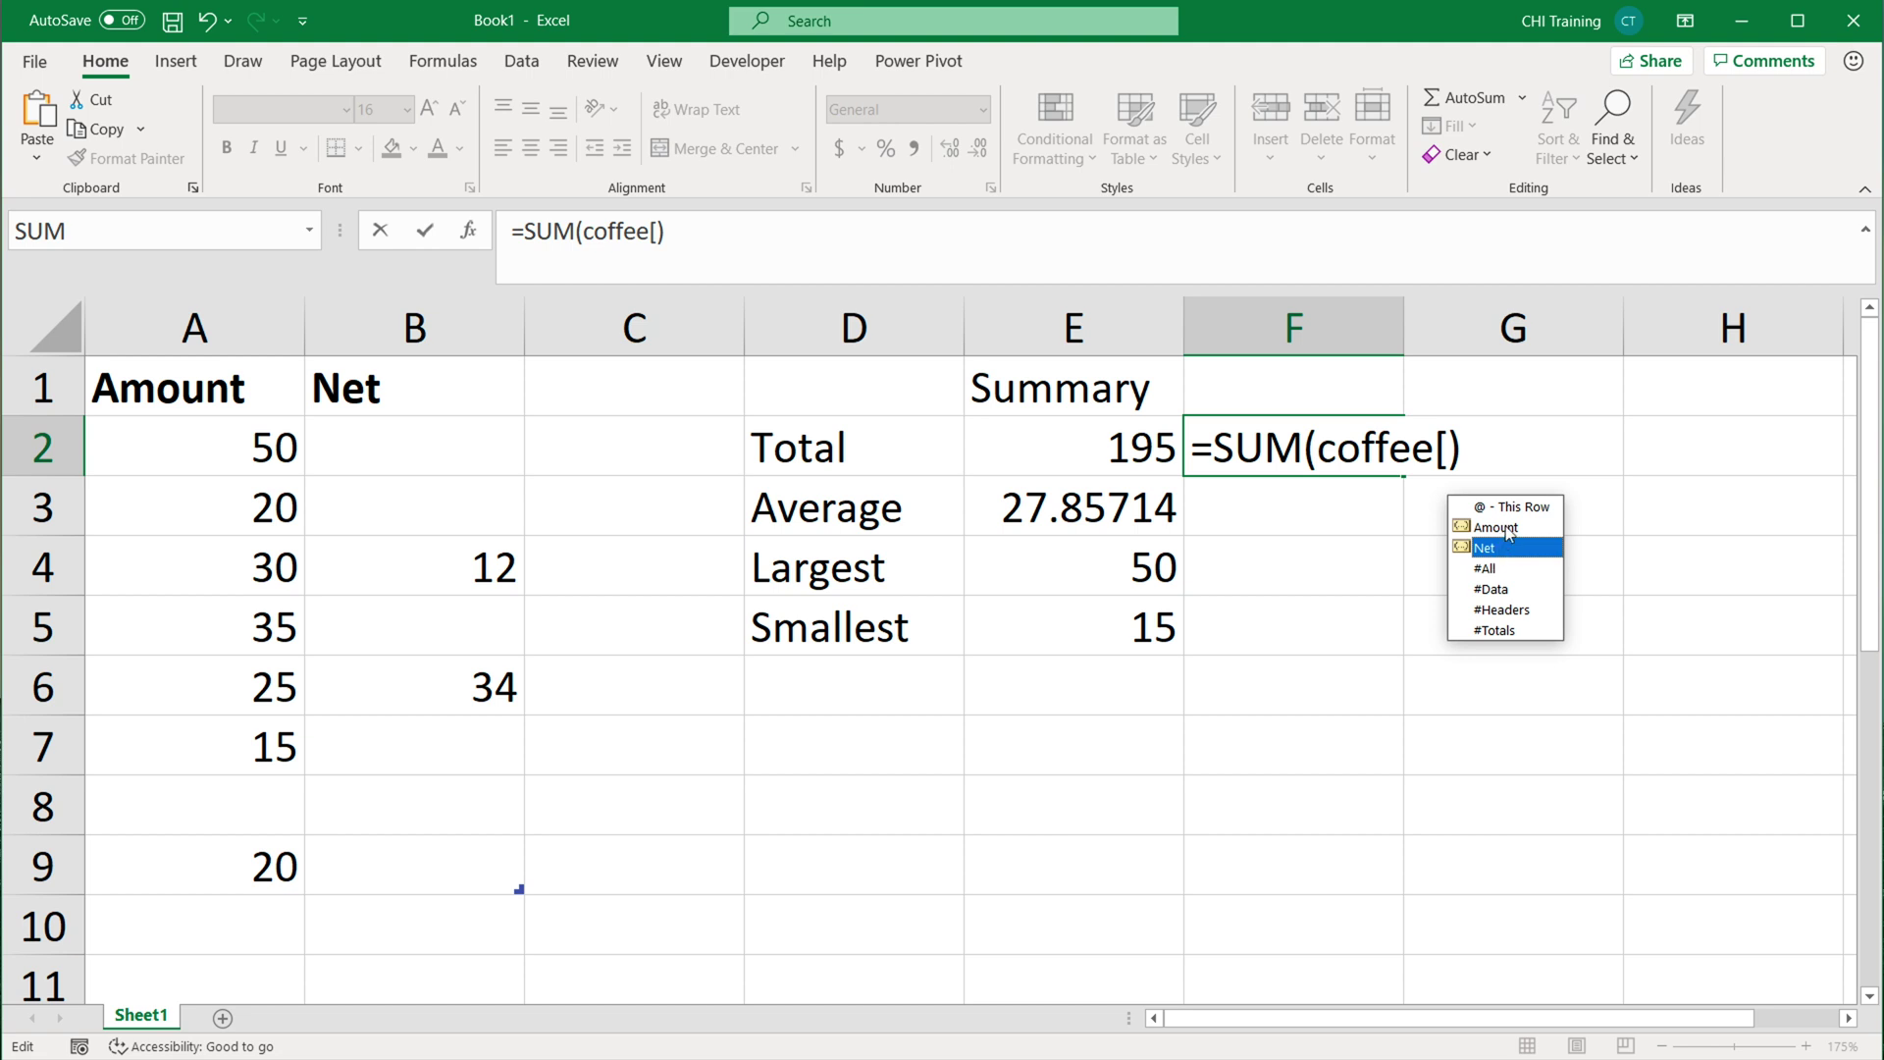
pyautogui.doubleClick(1509, 533)
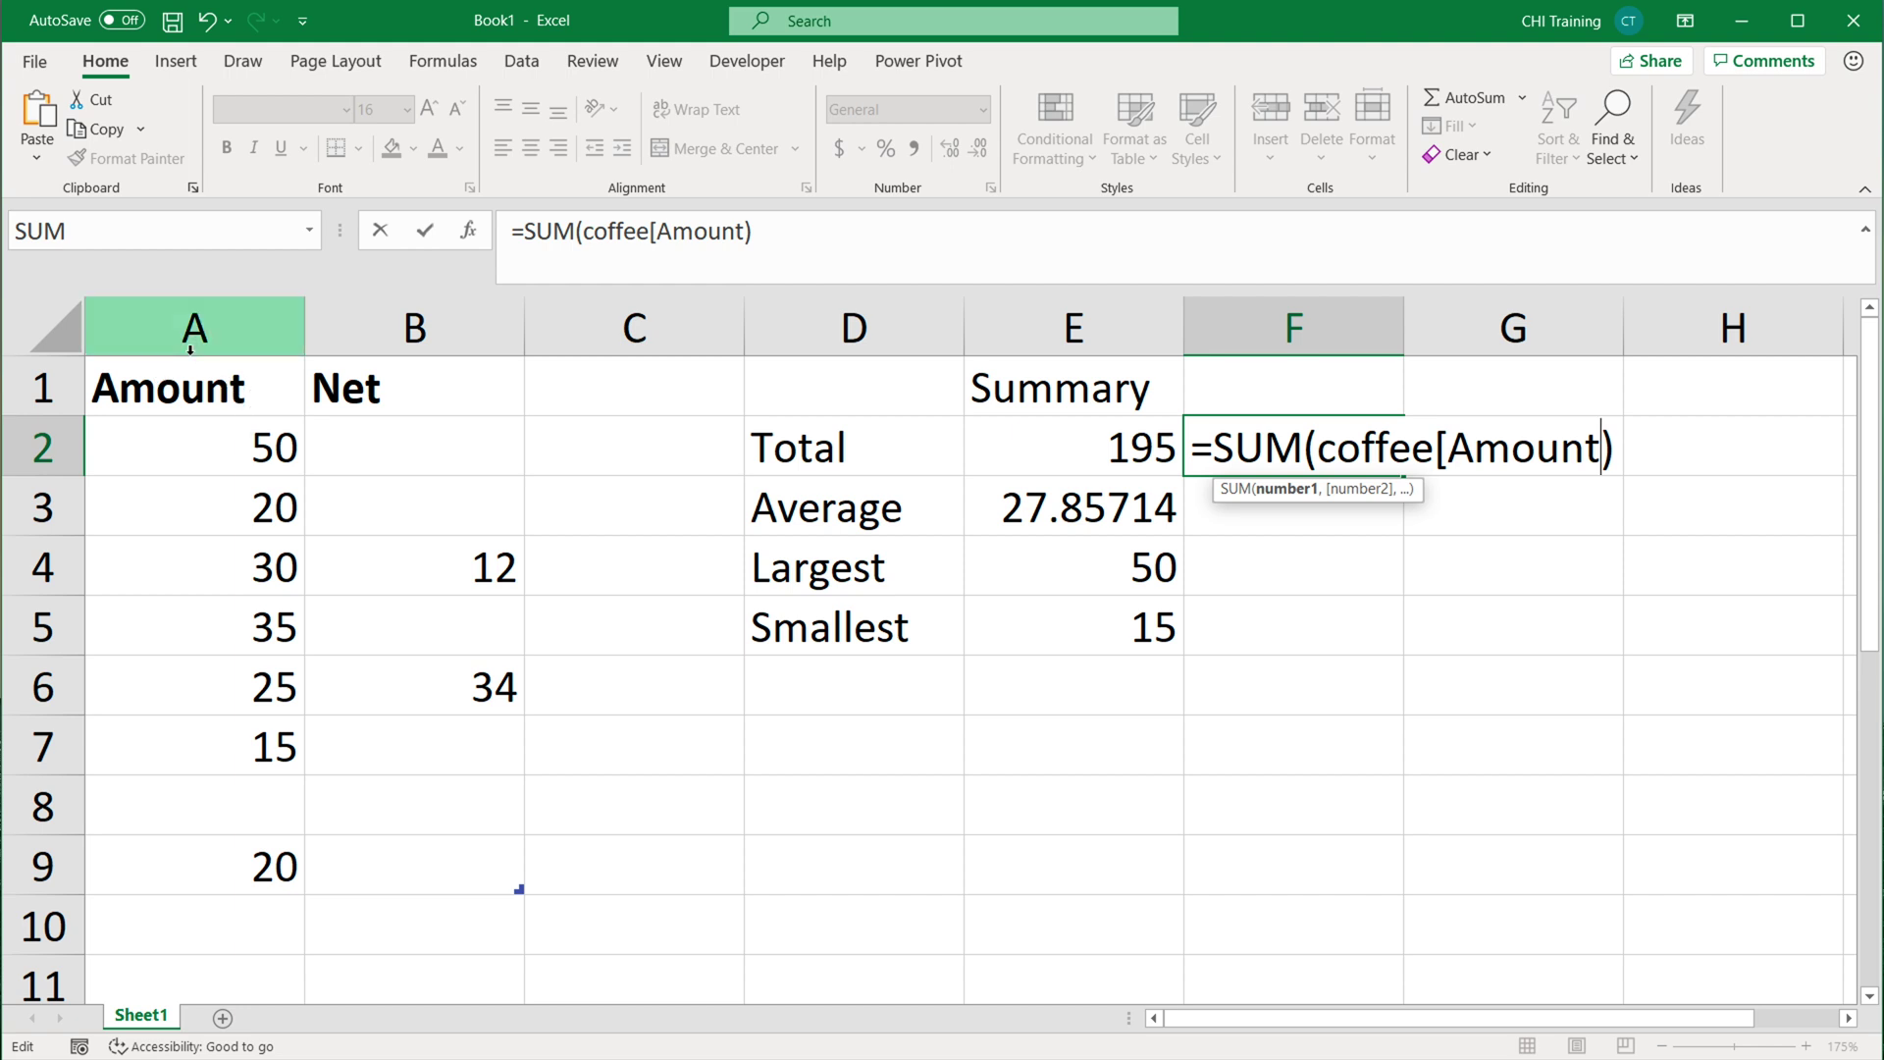
pyautogui.write(']')
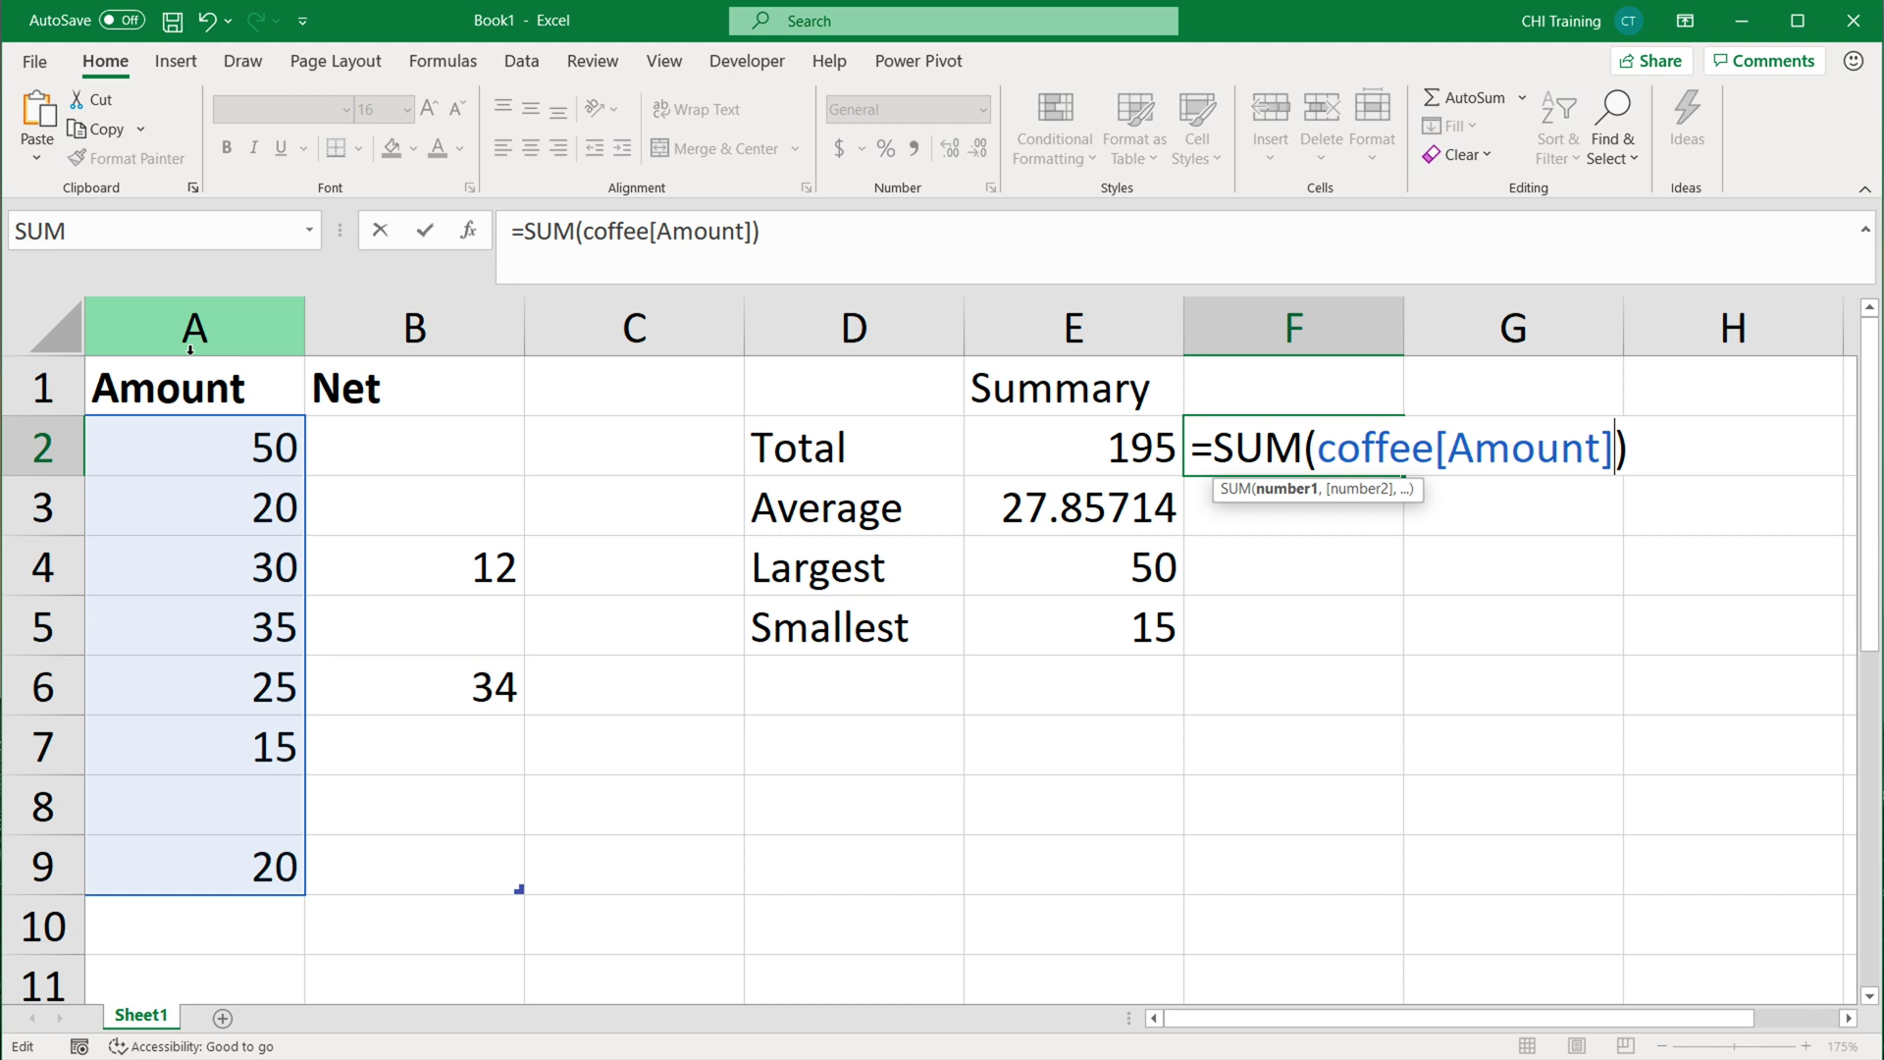
pyautogui.press('Return')
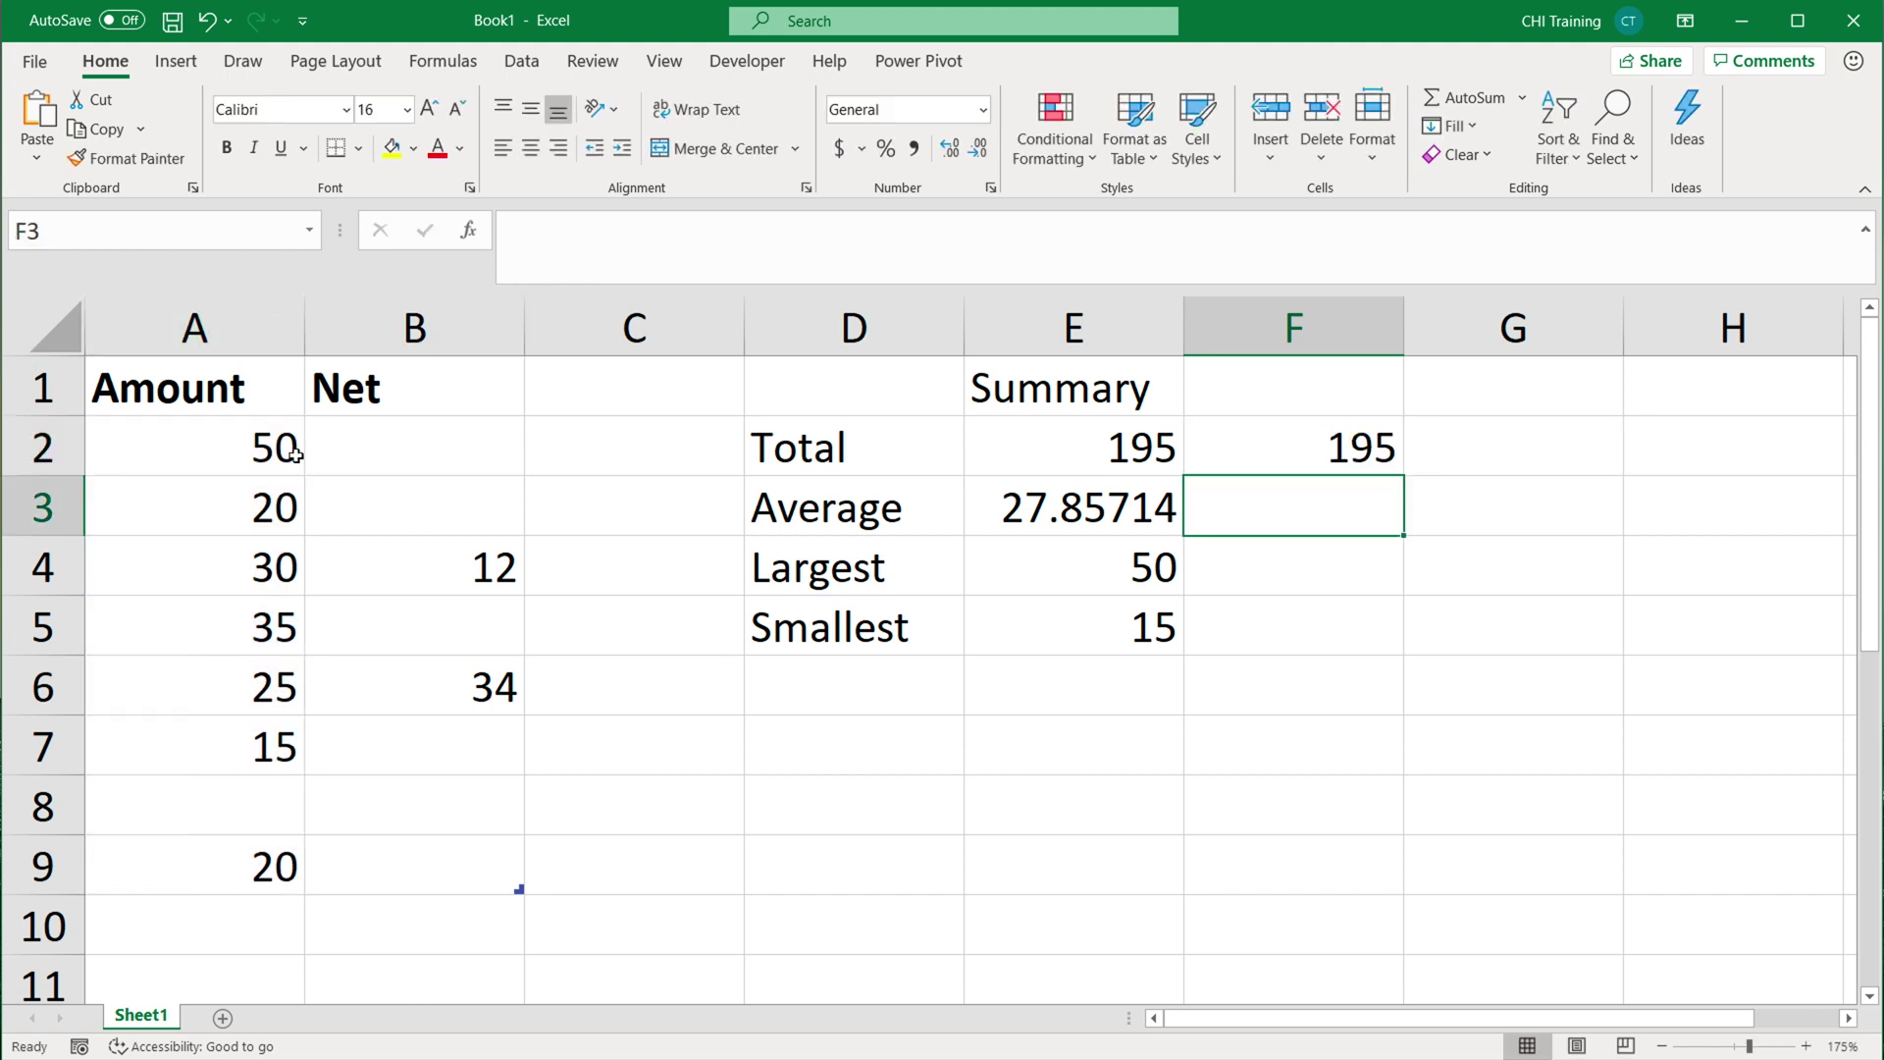
pyautogui.moveTo(294, 455); pyautogui.dragTo(269, 871)
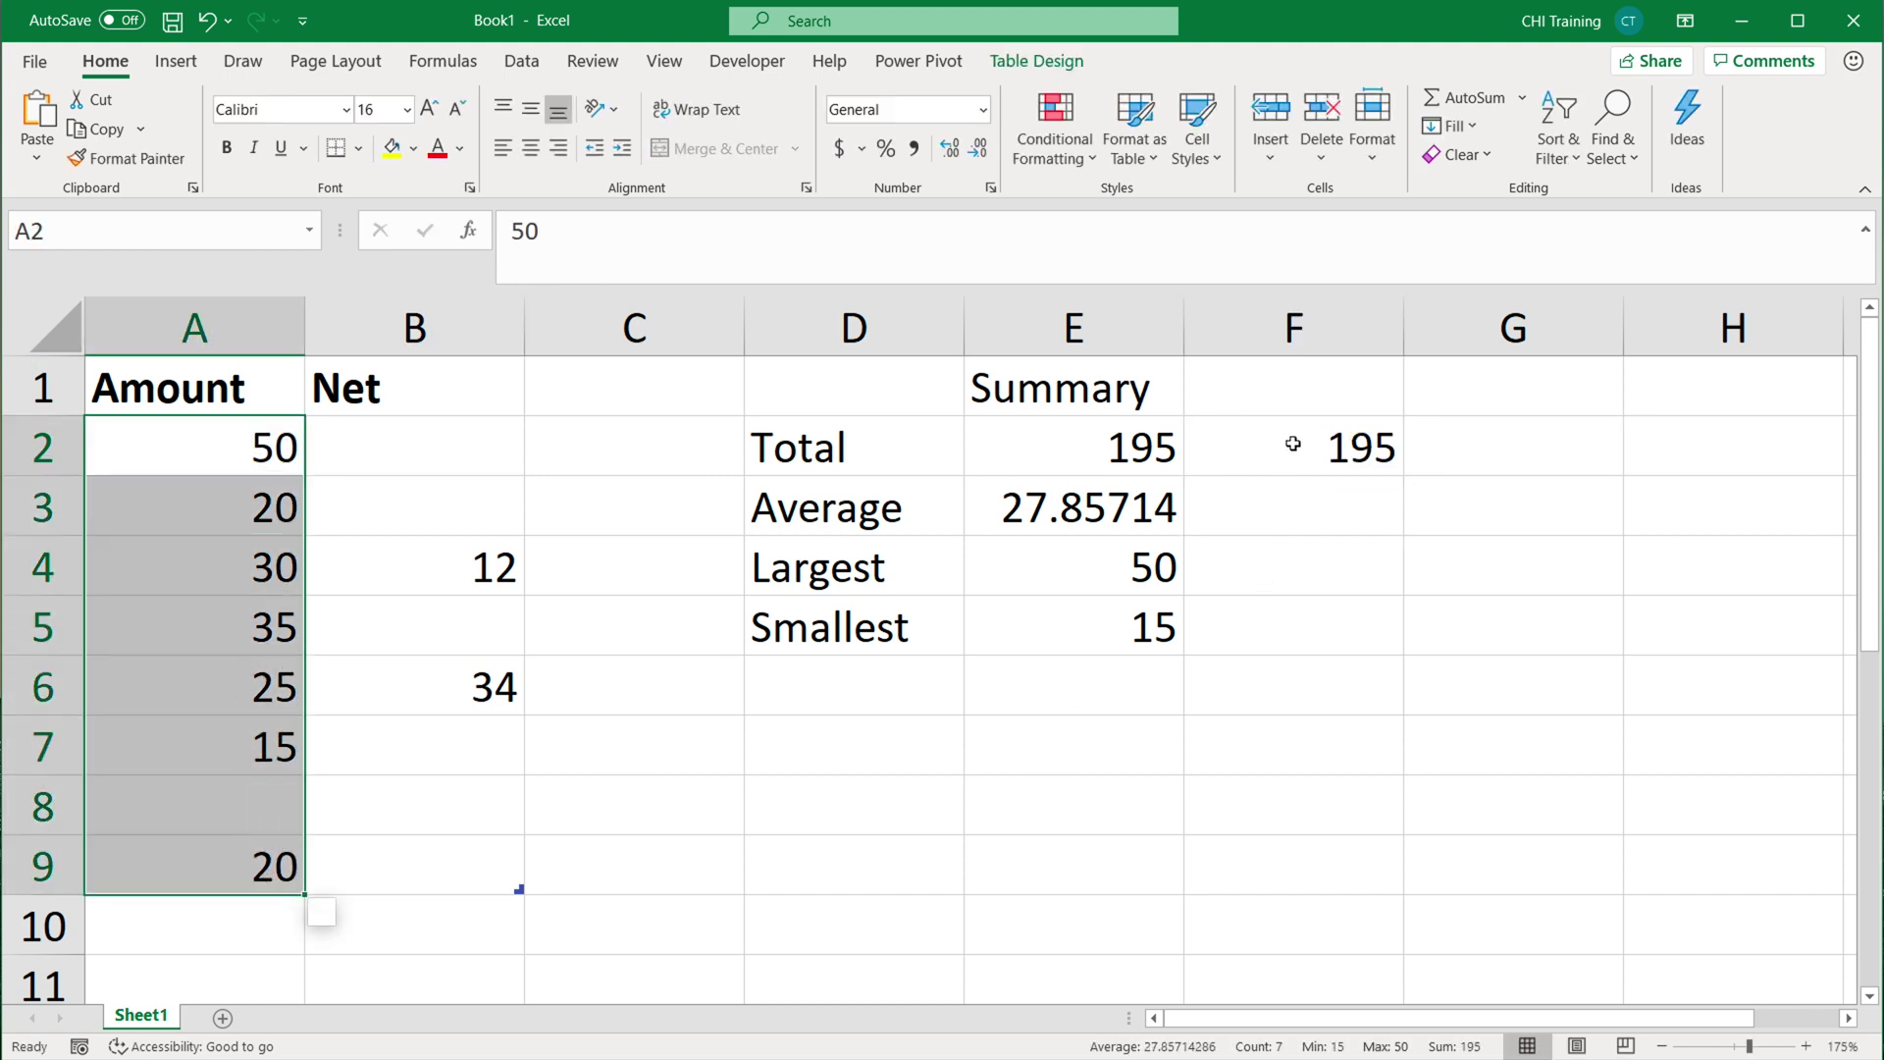
# Switch the F2 formula to =SUM(coffee[Net]) so it totals only the Net column, 46.
pyautogui.doubleClick(1293, 444)
pyautogui.click(1615, 448)
pyautogui.press('BackSpace')
pyautogui.press('BackSpace')
pyautogui.press('BackSpace')
pyautogui.press('BackSpace')
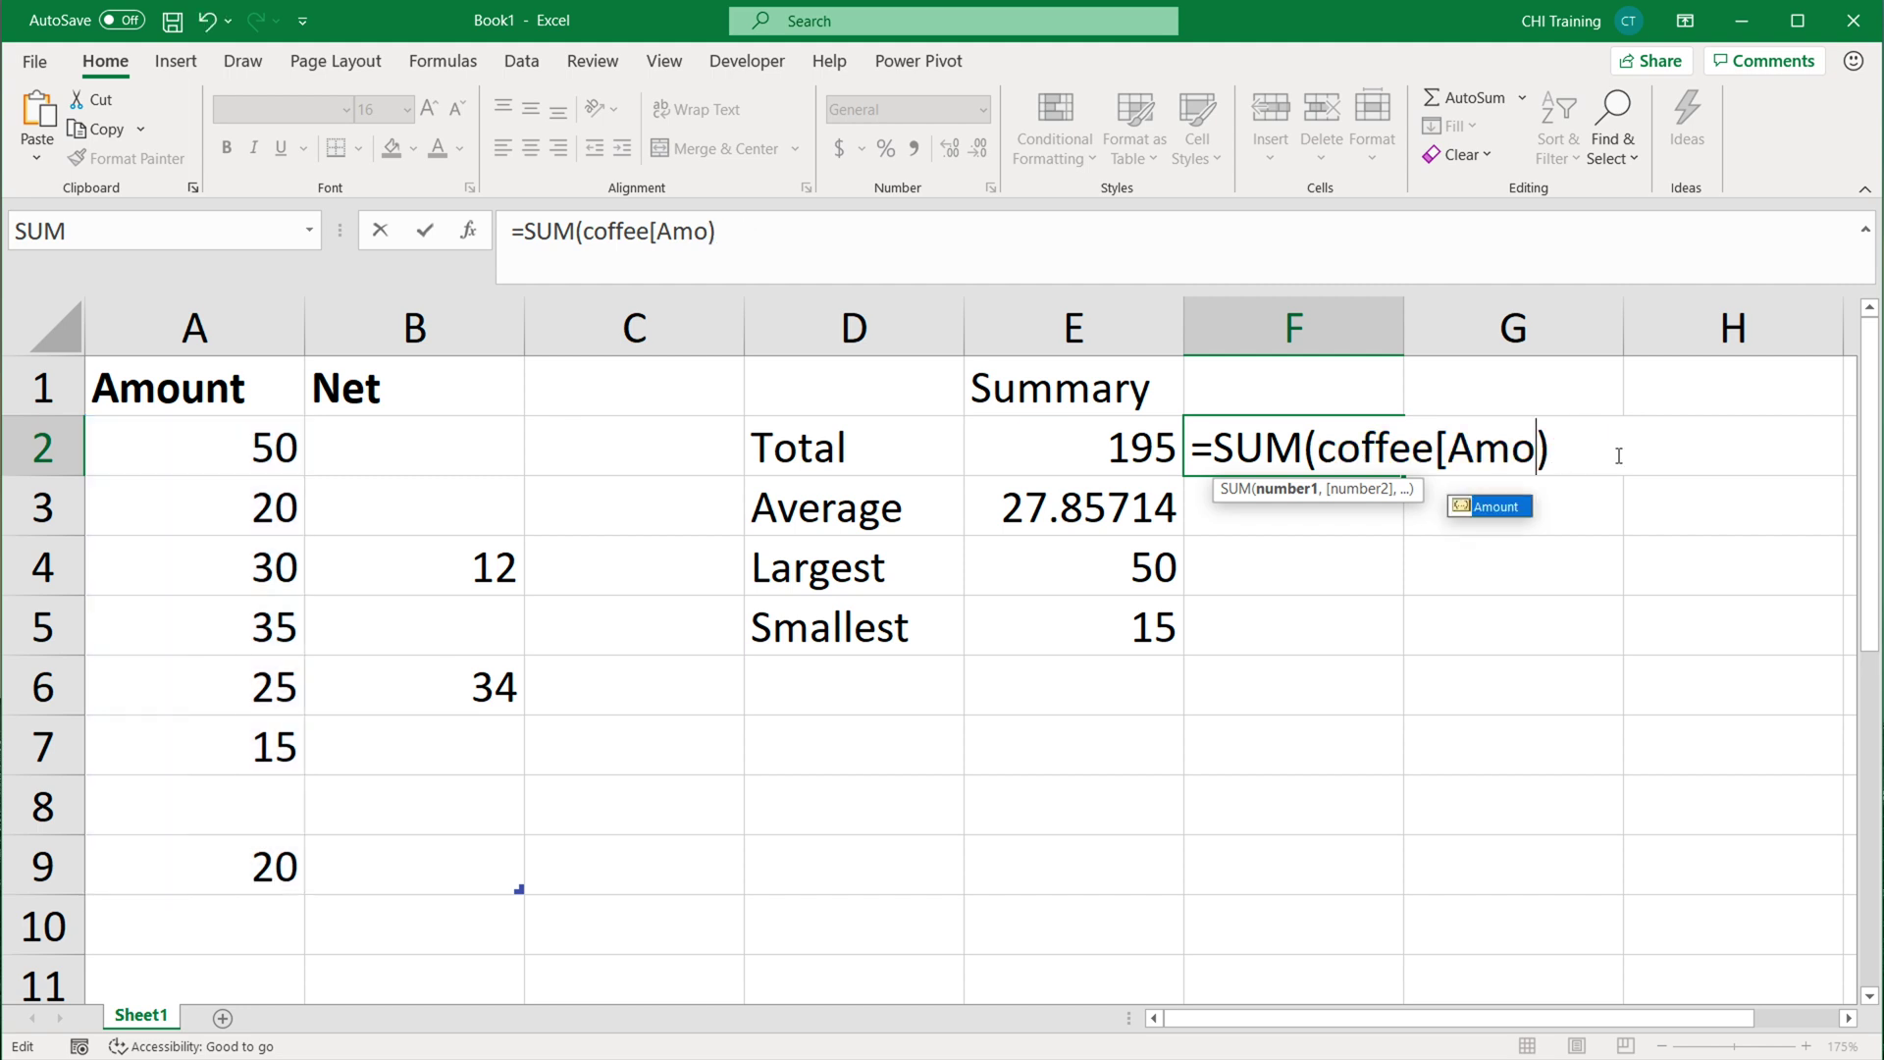
pyautogui.press('BackSpace')
pyautogui.press('BackSpace')
pyautogui.press('BackSpace')
pyautogui.click(1556, 555)
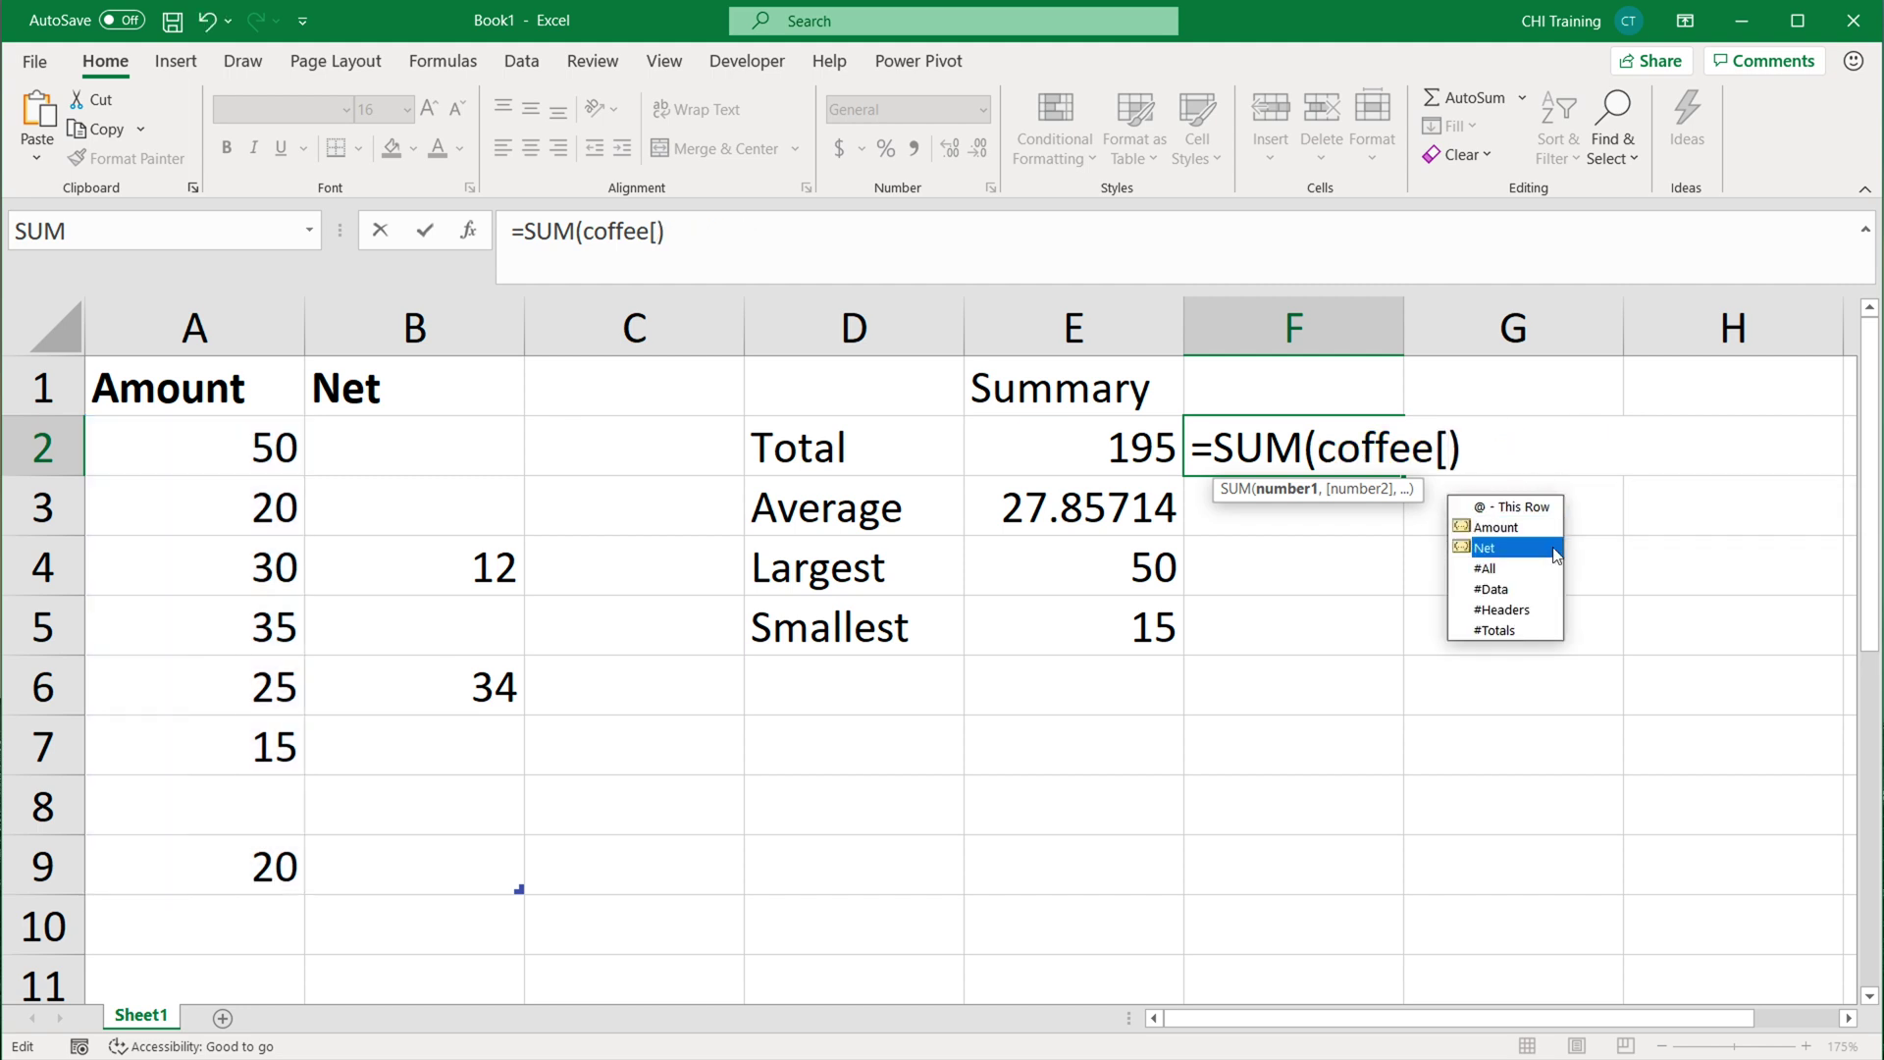
pyautogui.doubleClick(1556, 556)
pyautogui.write(']')
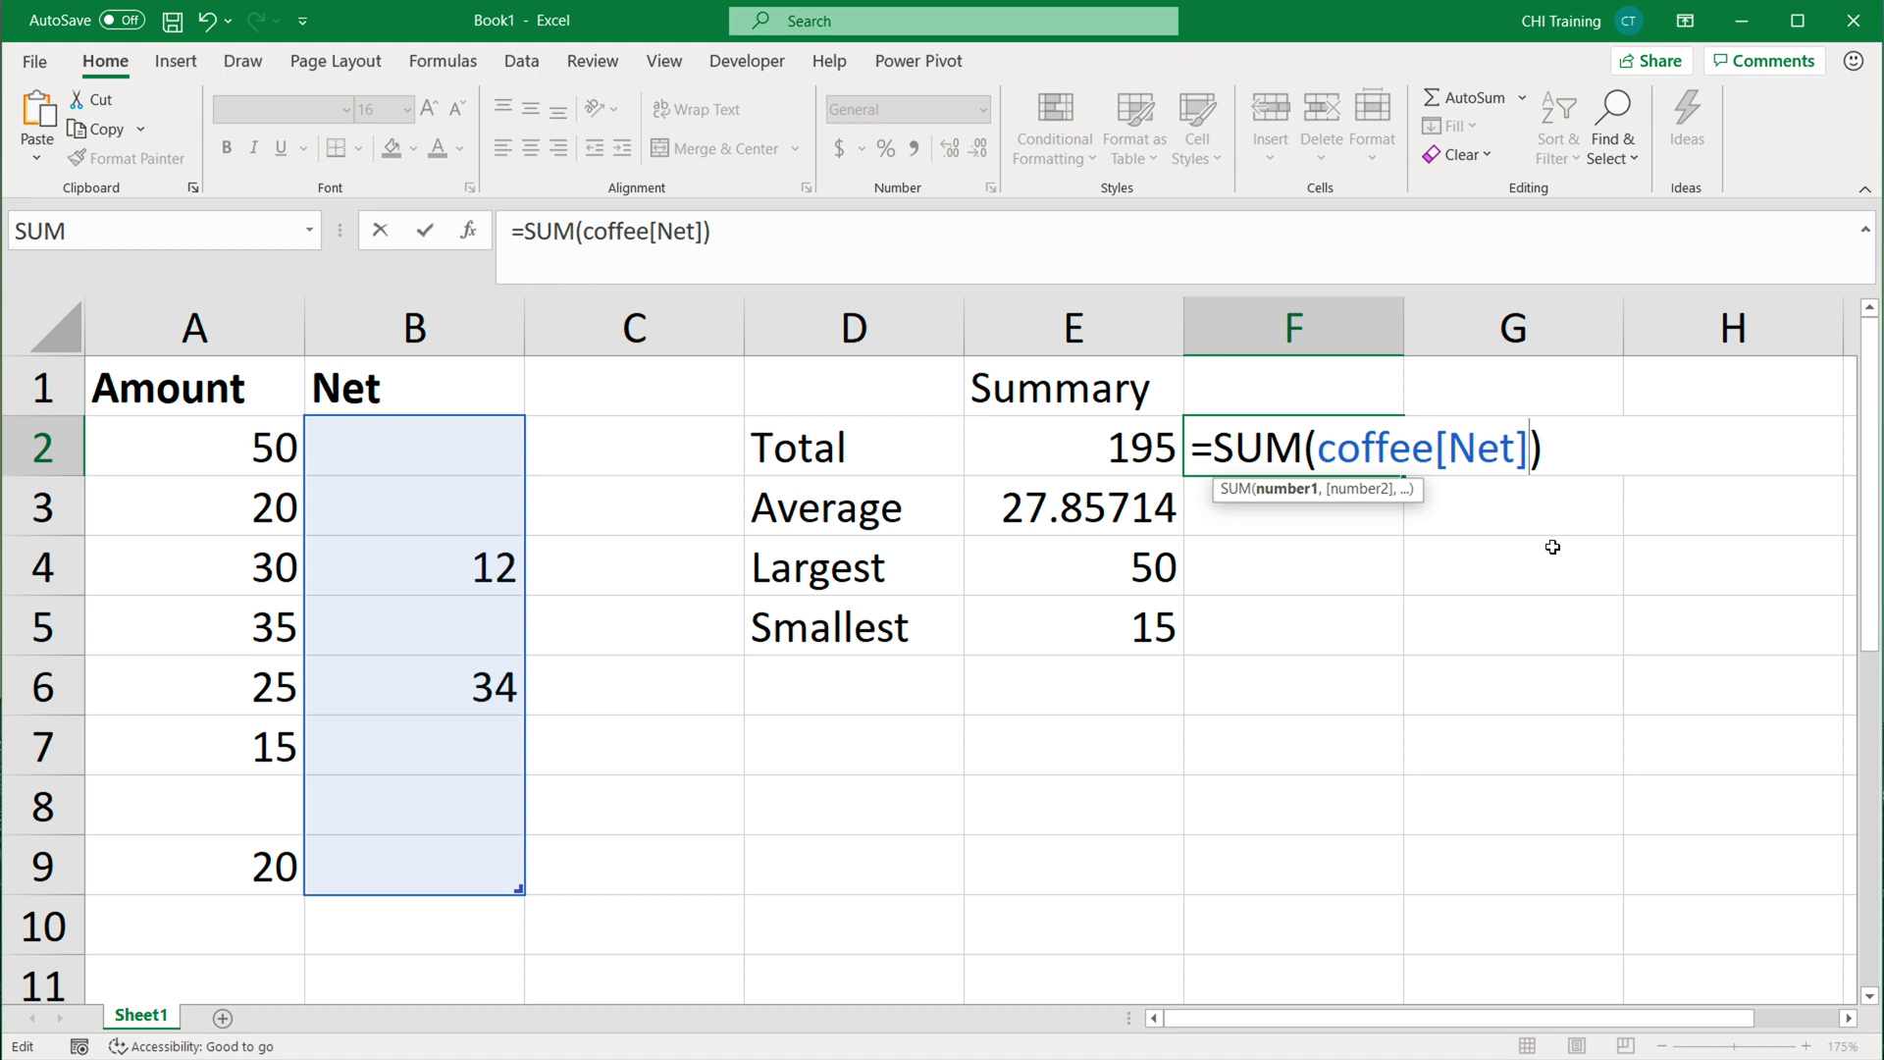
pyautogui.press('Return')
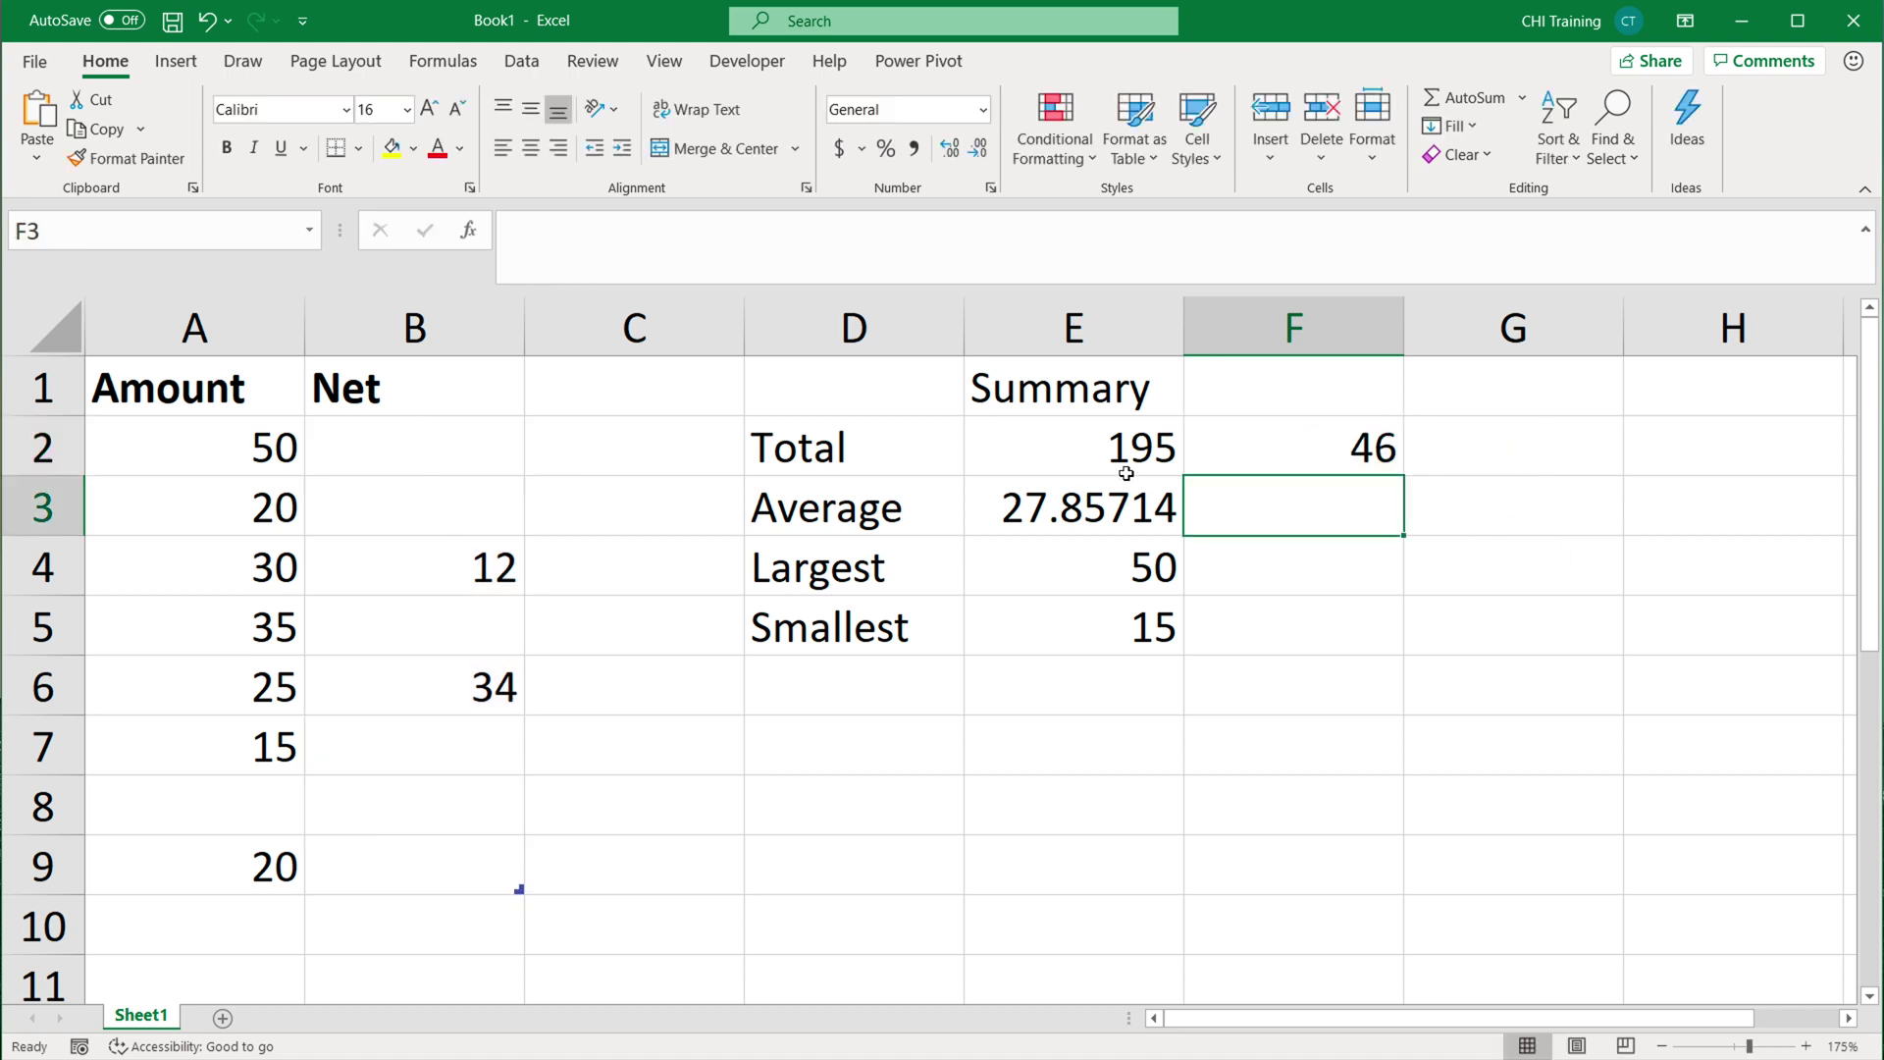
pyautogui.click(1249, 434)
pyautogui.doubleClick(1533, 453)
# Try the #All specifier in the F2 formula as =SUM(coffee[#All]).
pyautogui.press('BackSpace')
pyautogui.press('BackSpace')
pyautogui.press('BackSpace')
pyautogui.press('BackSpace')
pyautogui.press('BackSpace')
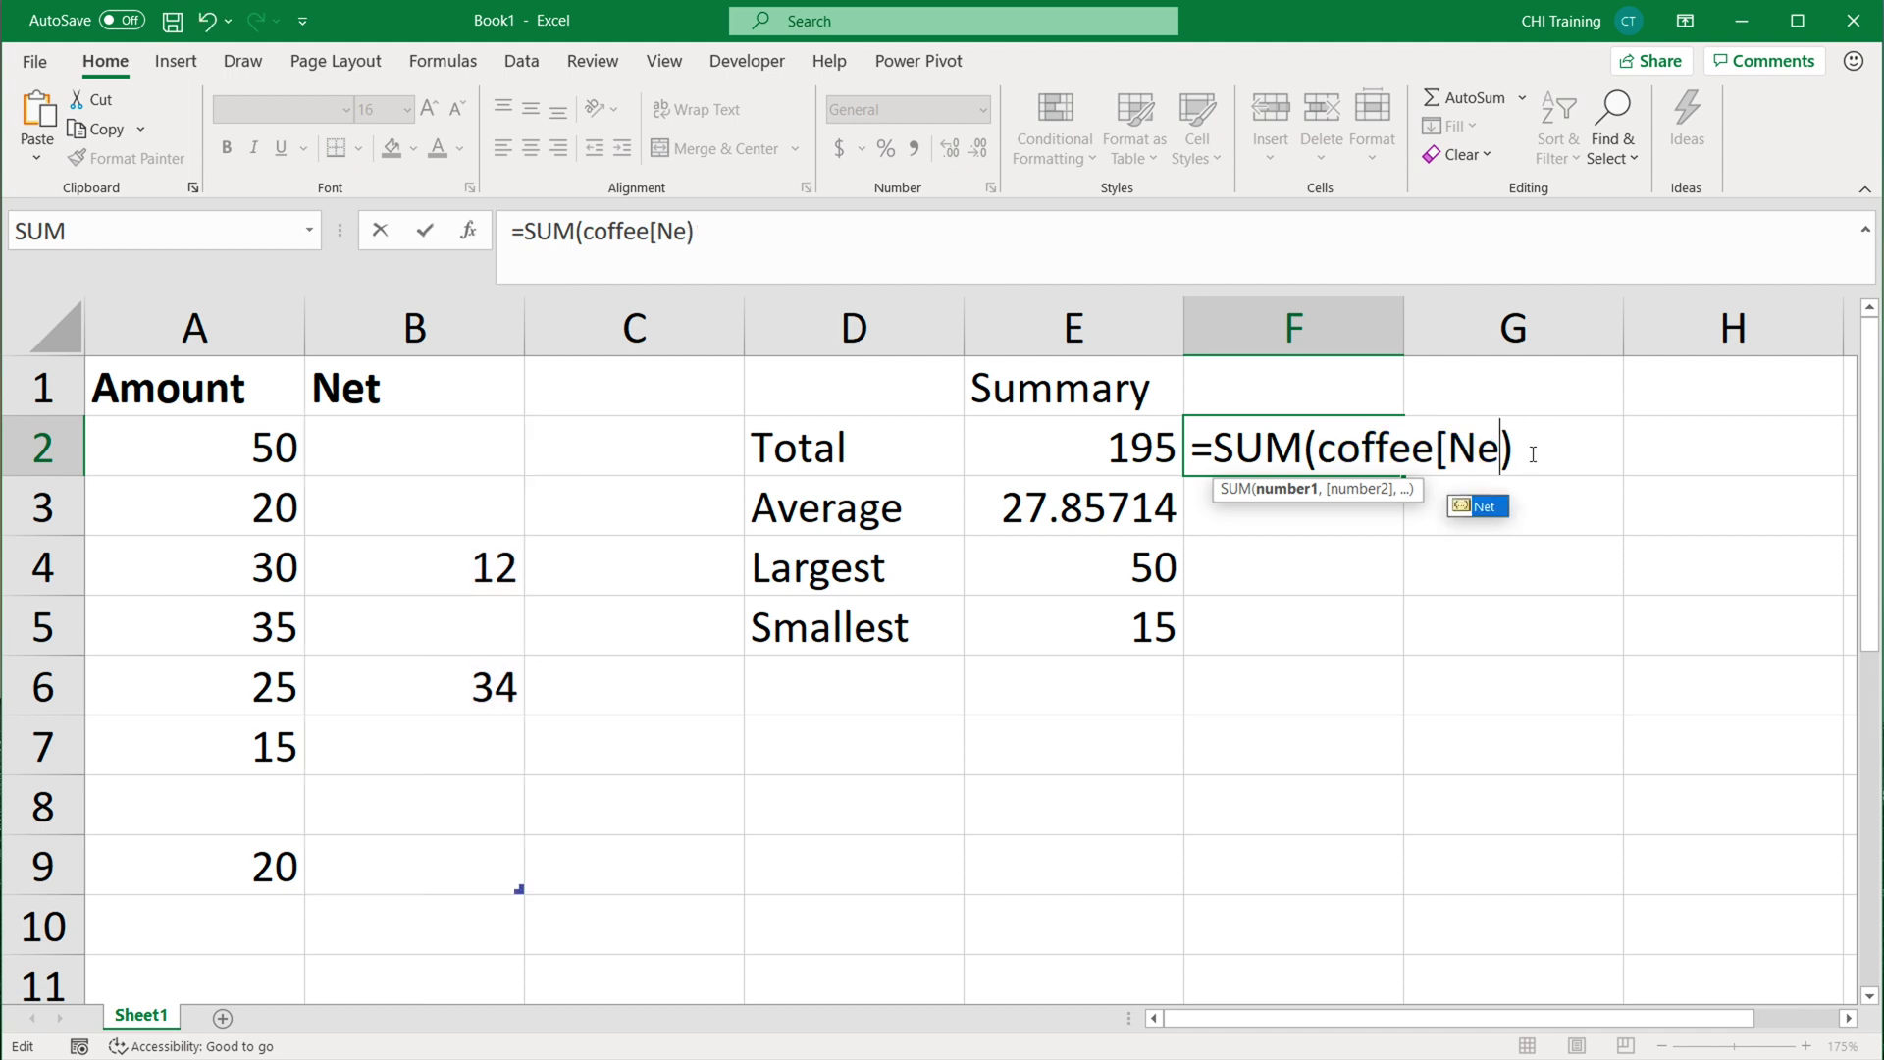
pyautogui.write('[')
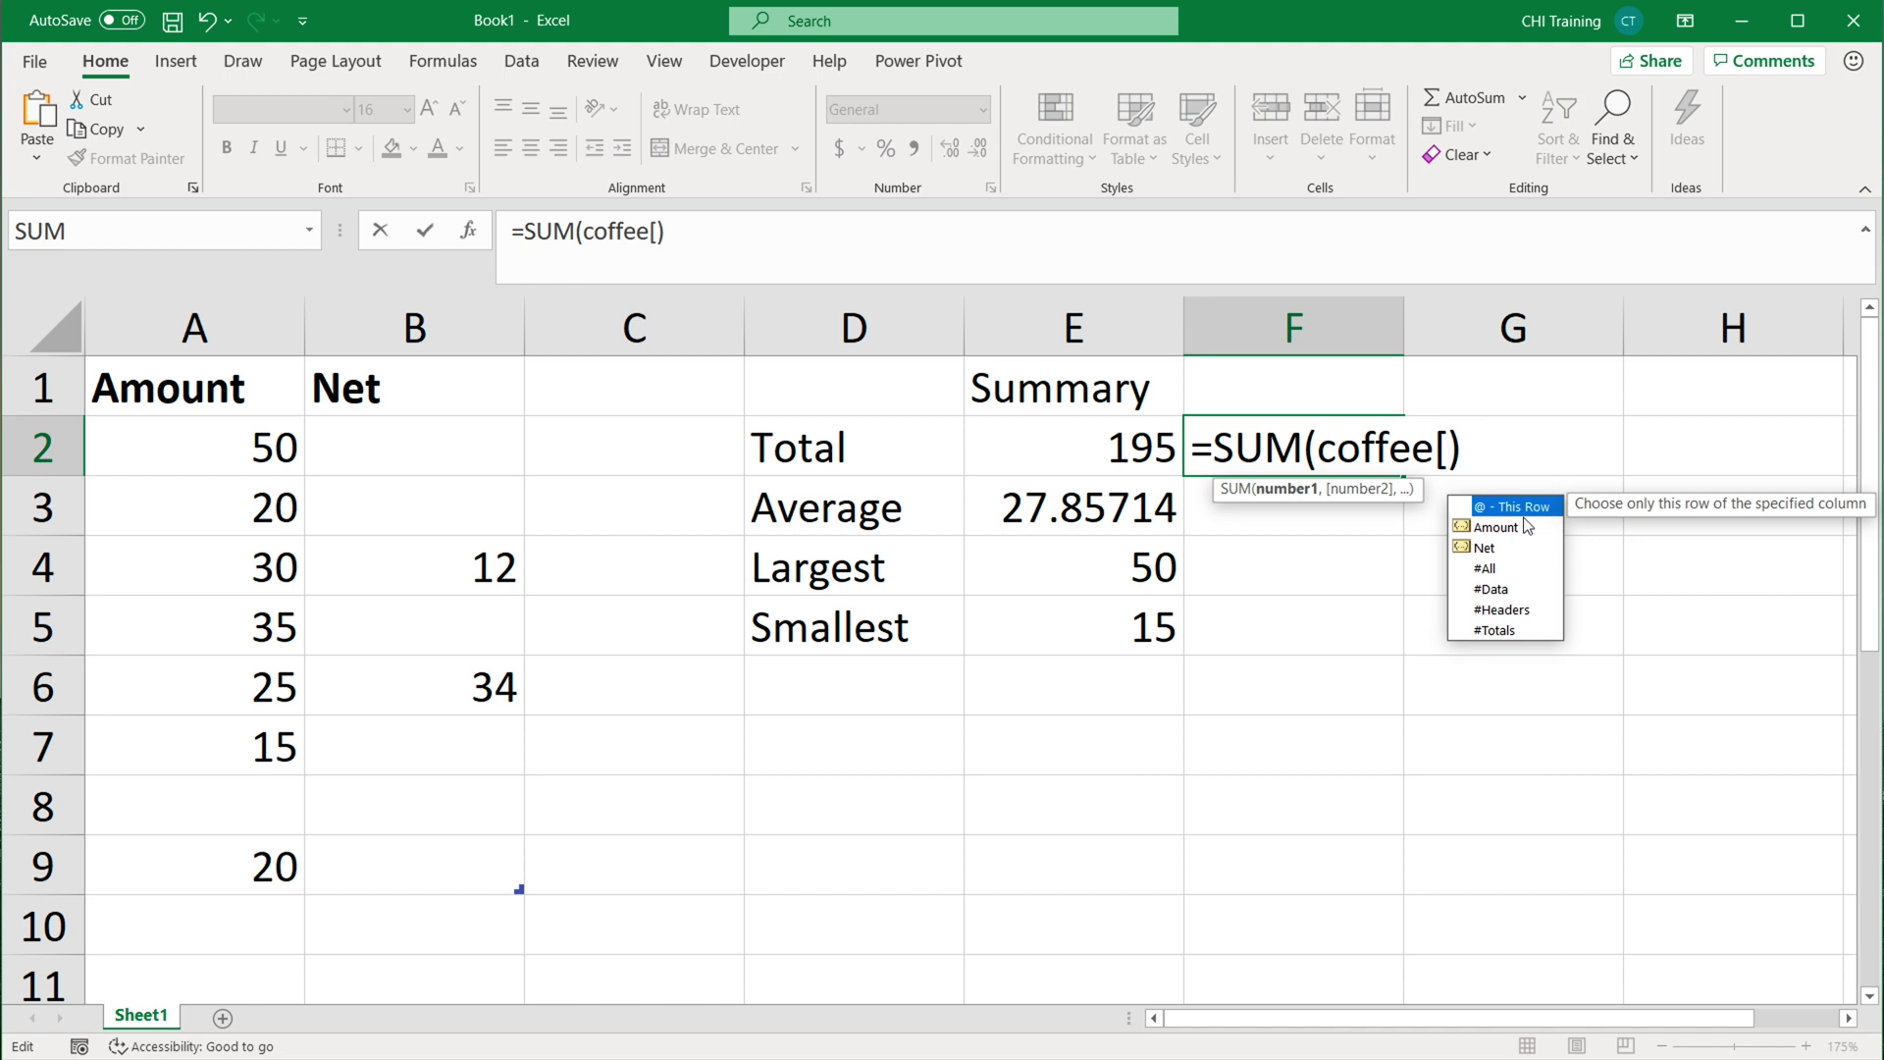
pyautogui.press('Down')
pyautogui.press('Down')
pyautogui.press('Down')
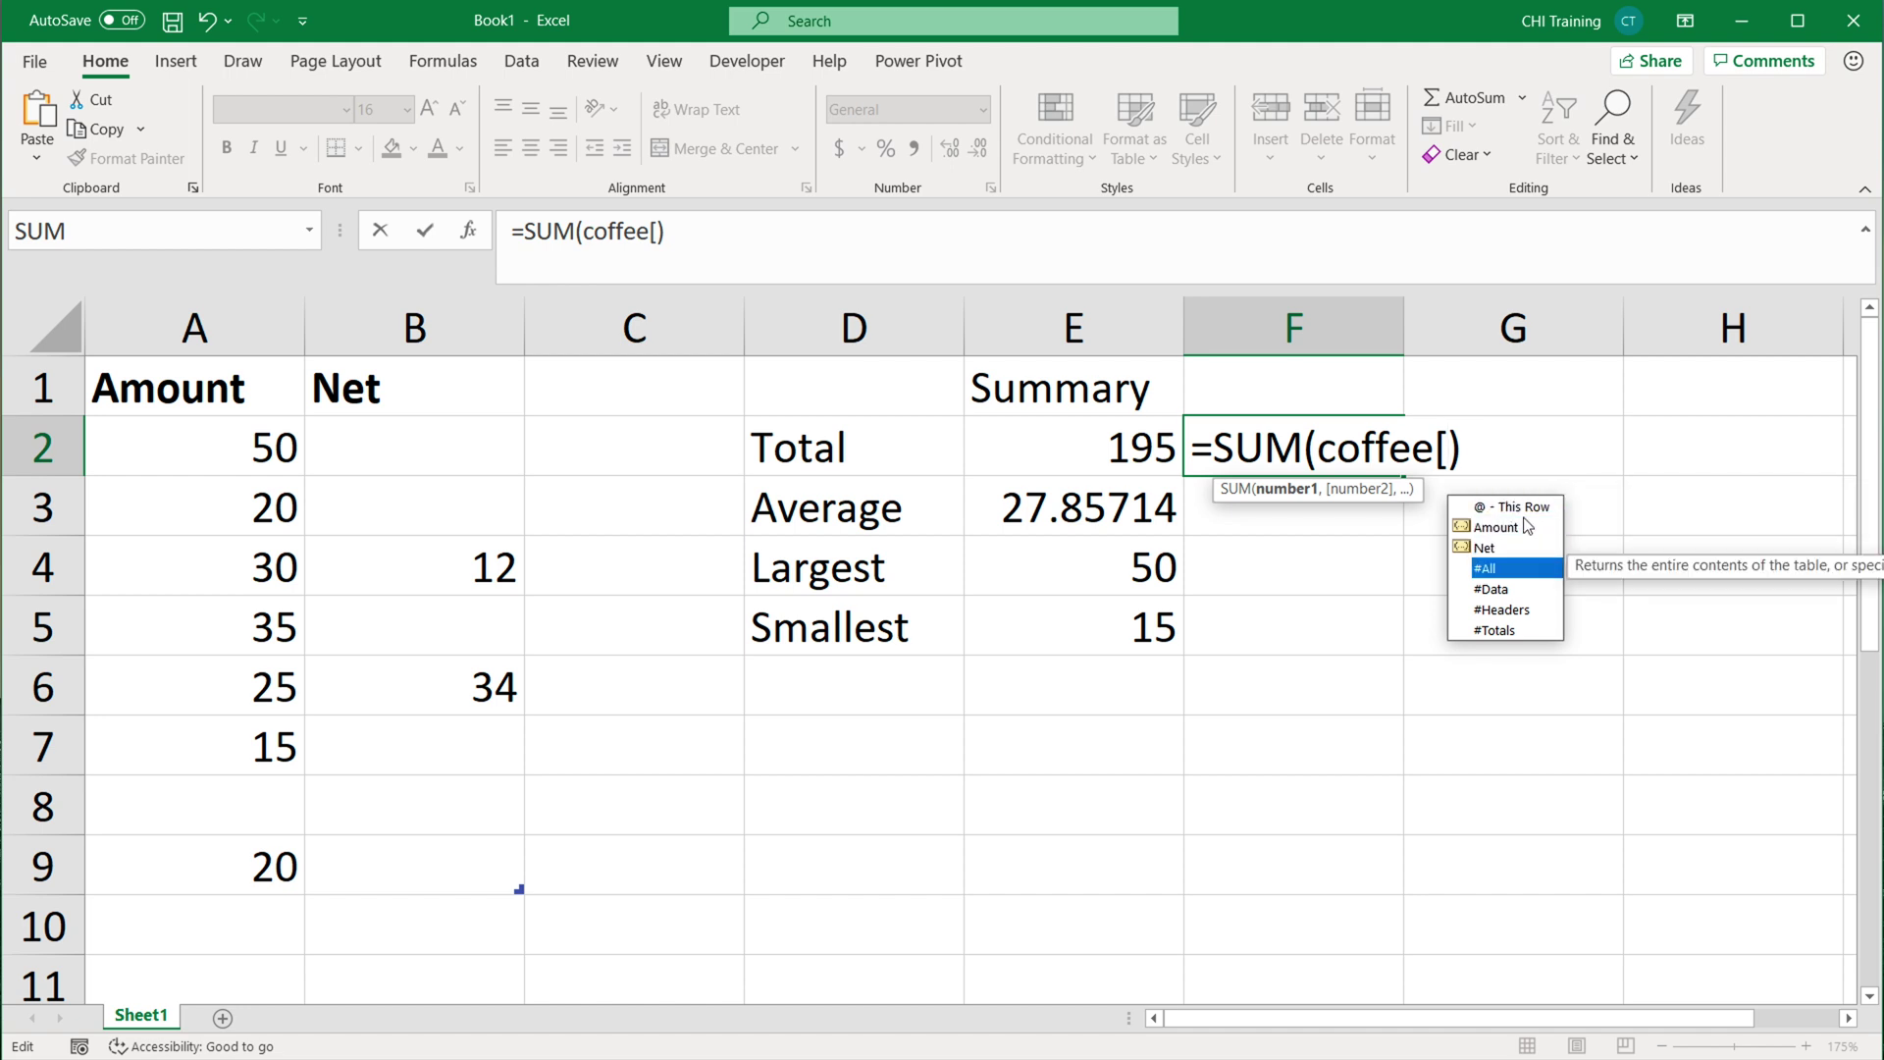
pyautogui.press('Tab')
pyautogui.write(']')
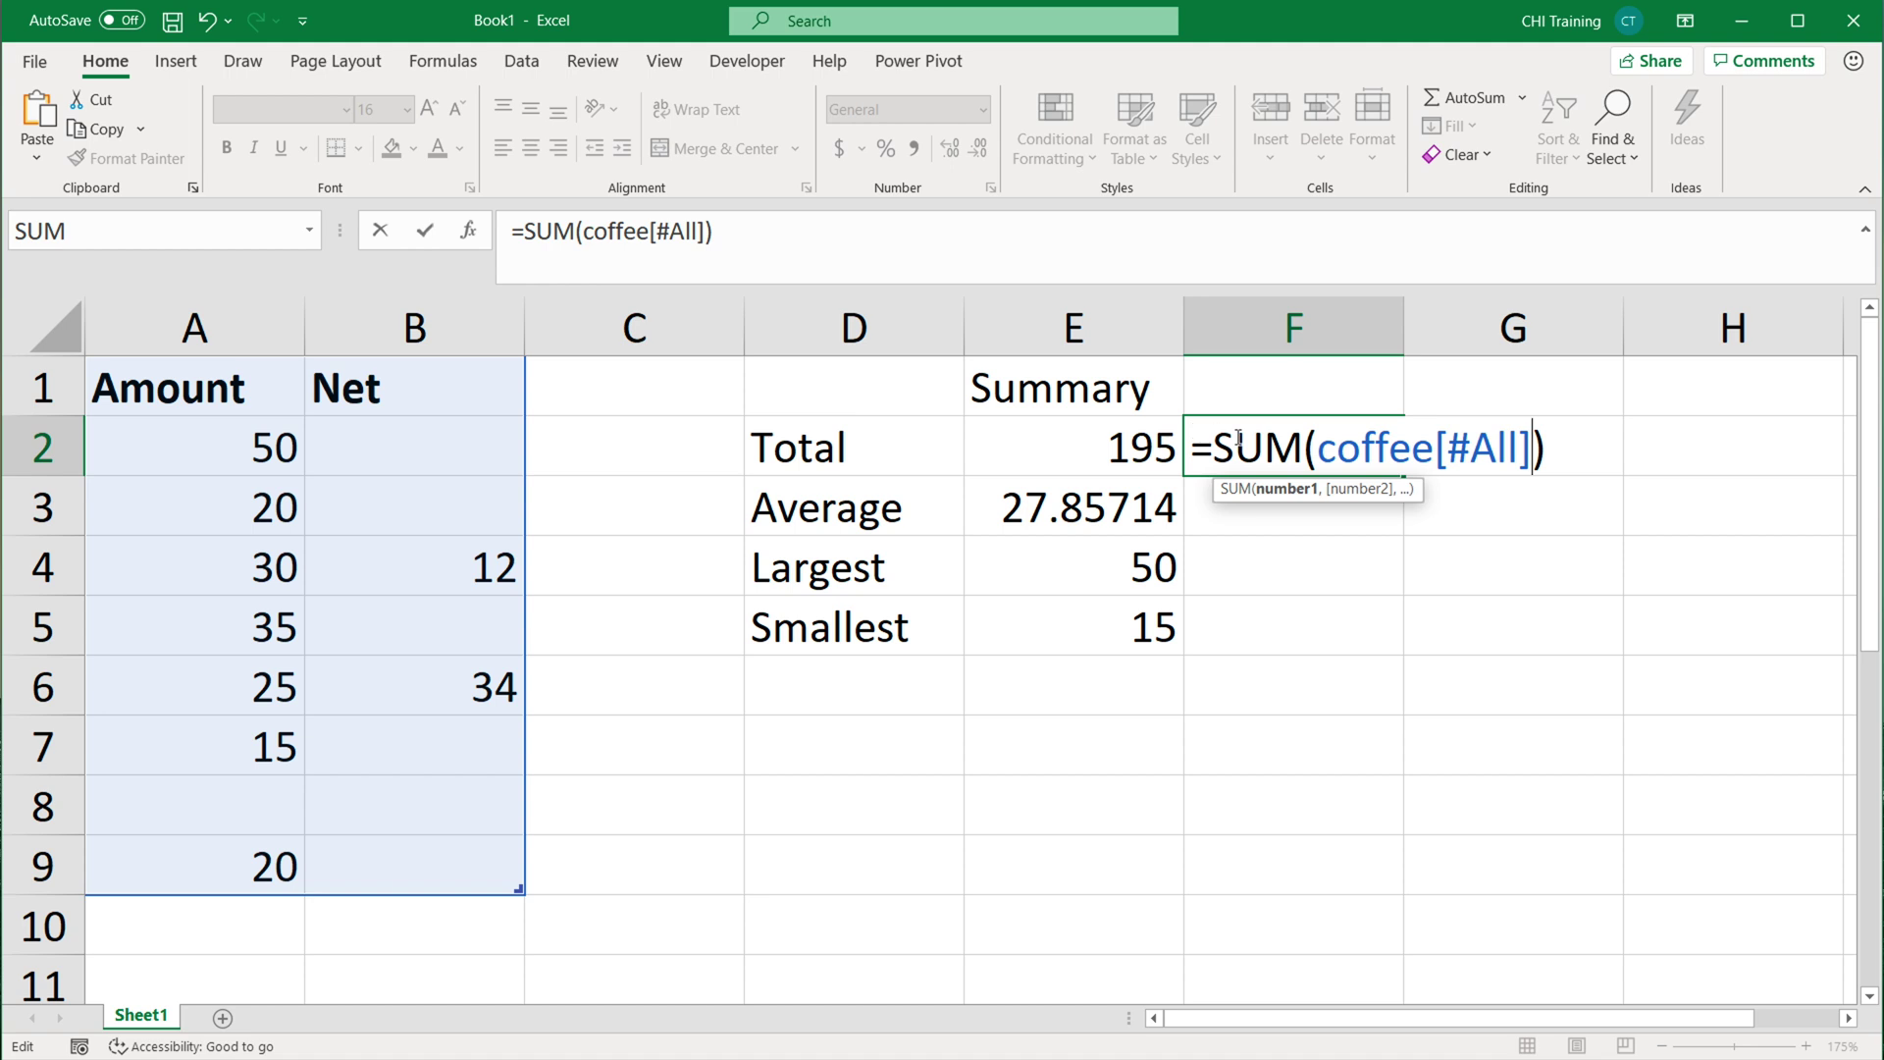
pyautogui.press('BackSpace')
pyautogui.press('BackSpace')
pyautogui.press('BackSpace')
pyautogui.press('BackSpace')
pyautogui.press('BackSpace')
pyautogui.press('BackSpace')
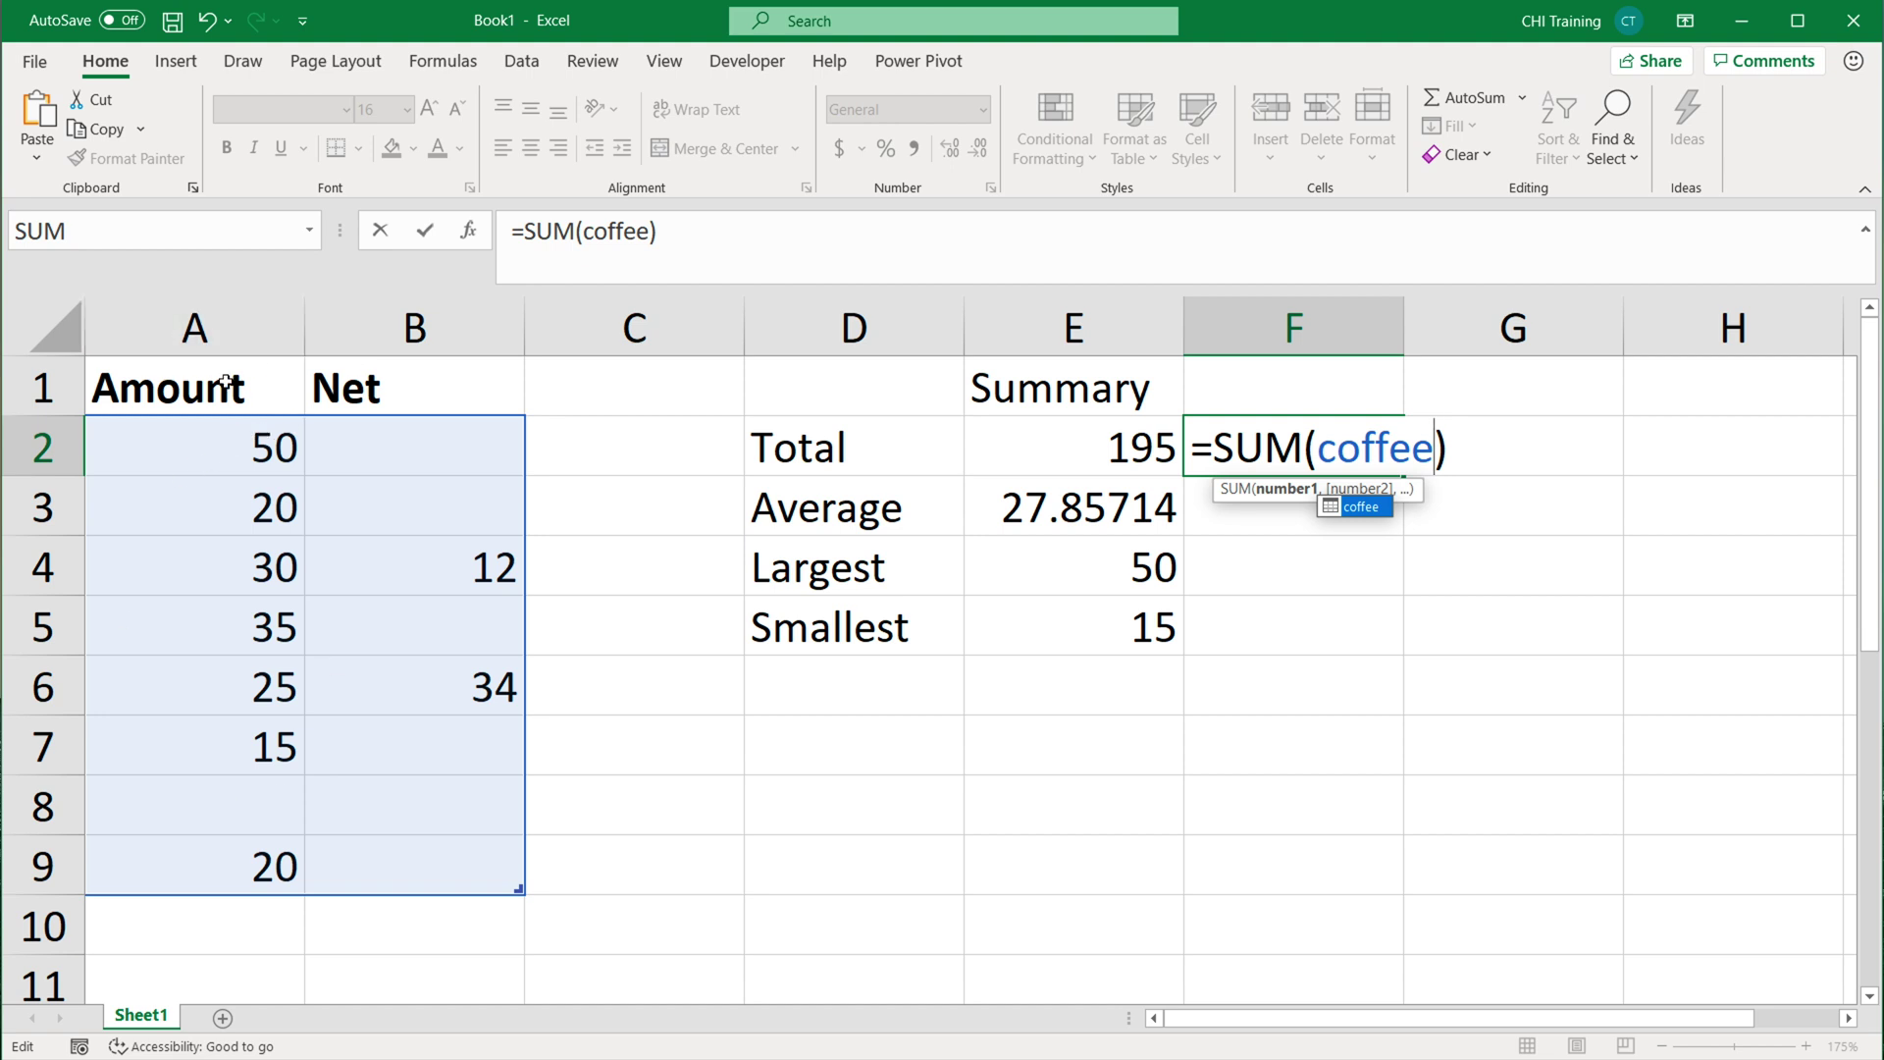
pyautogui.write('[')
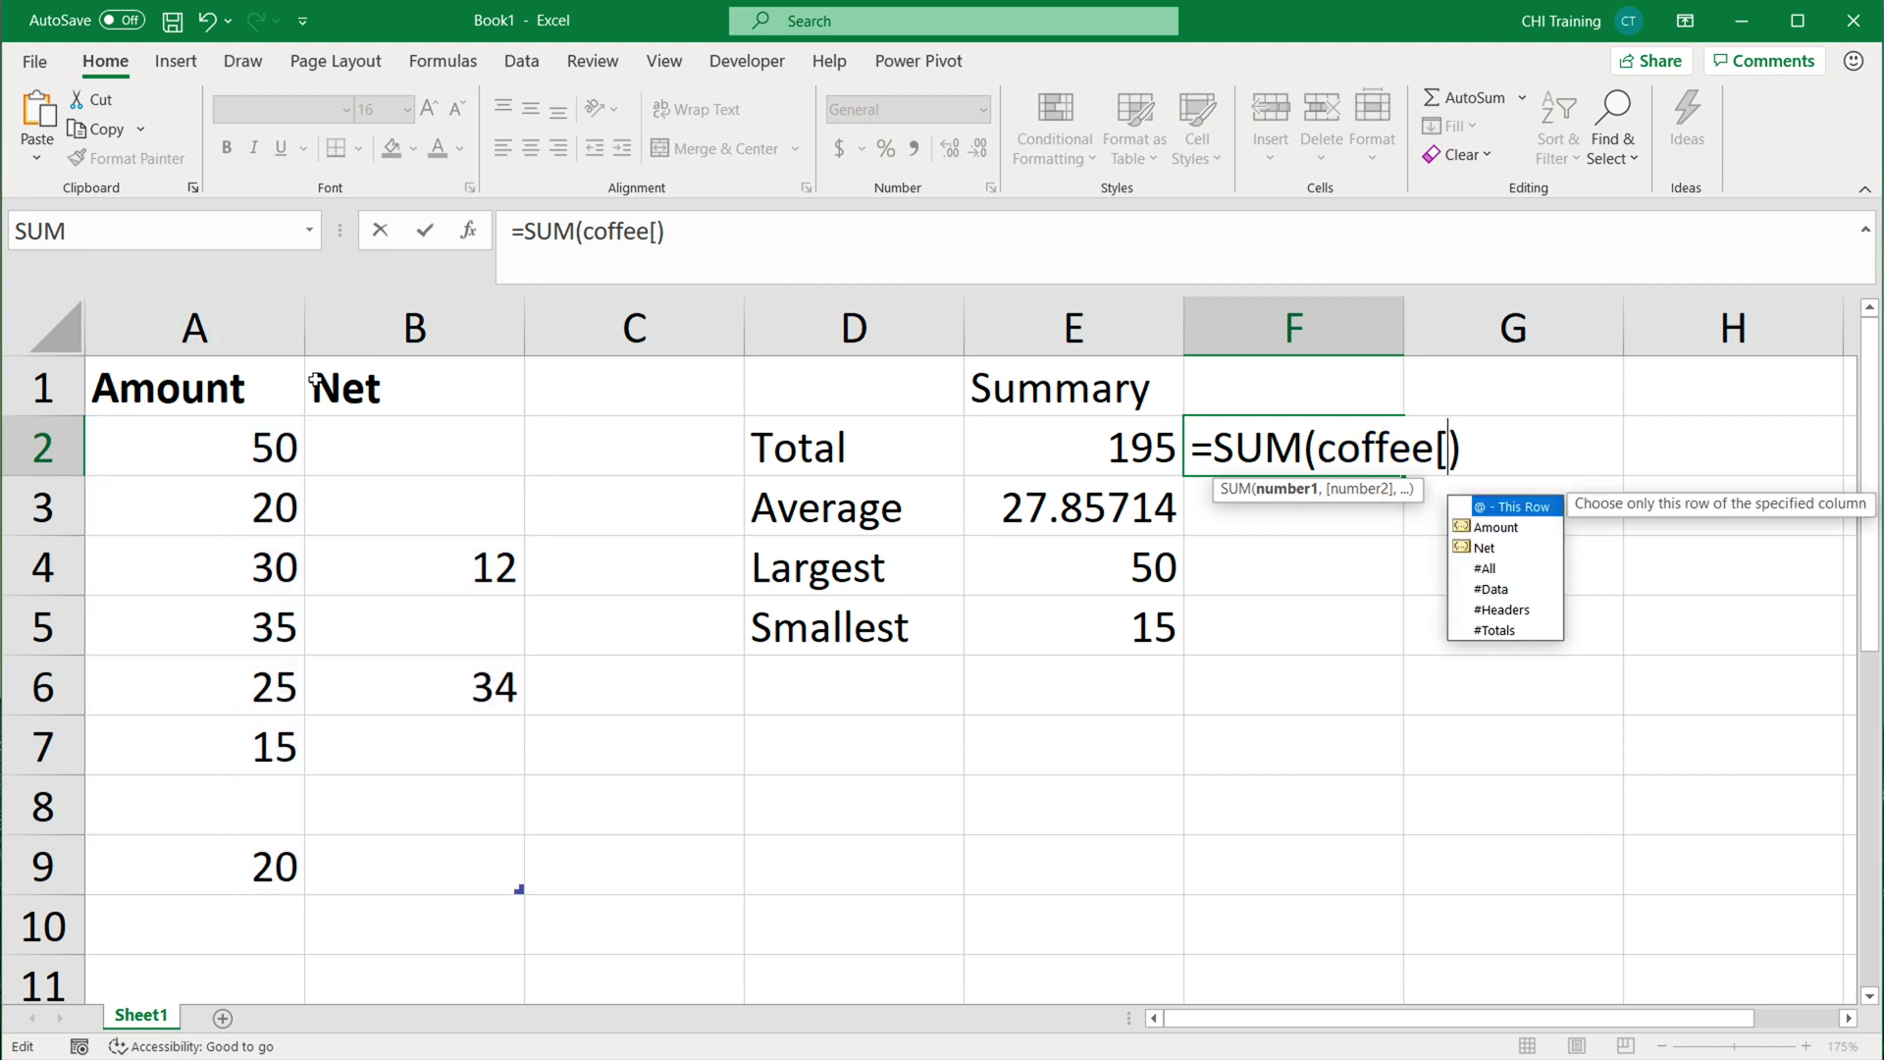
pyautogui.press('Down')
pyautogui.press('Down')
pyautogui.press('Down')
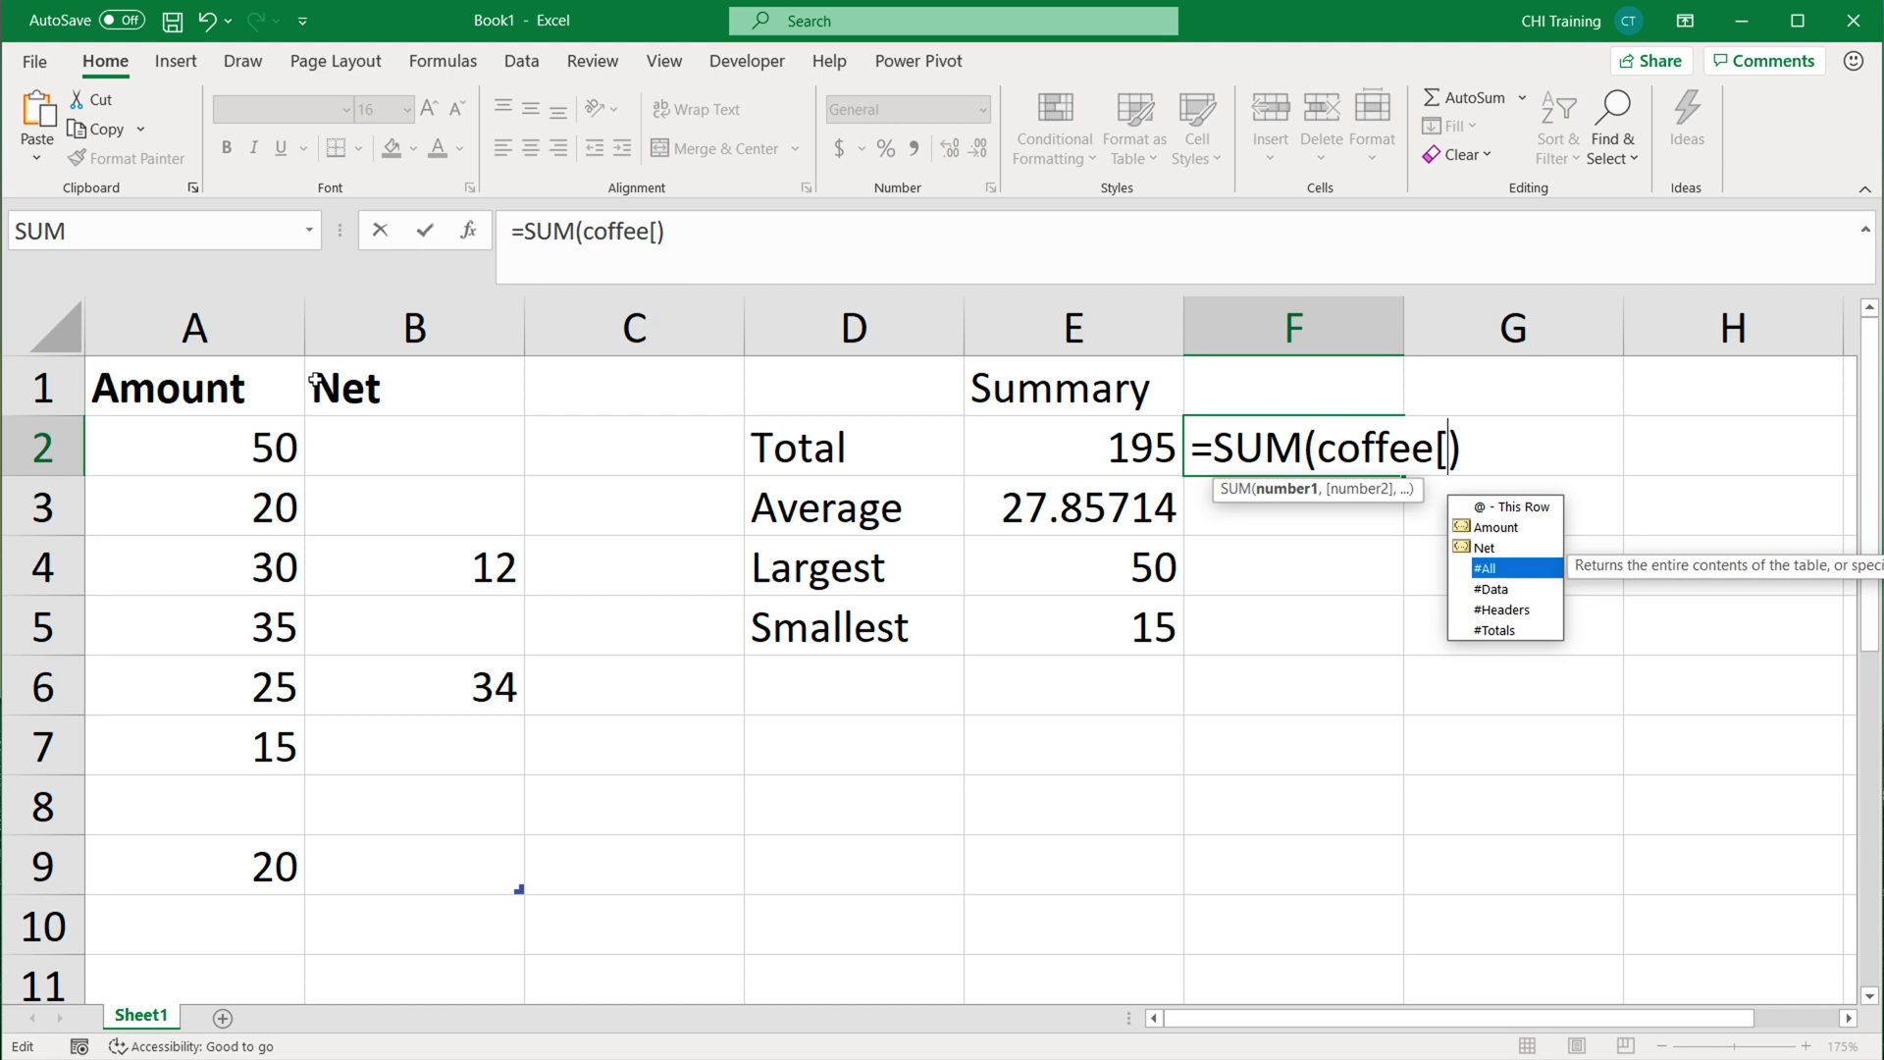
pyautogui.press('Tab')
pyautogui.write(']')
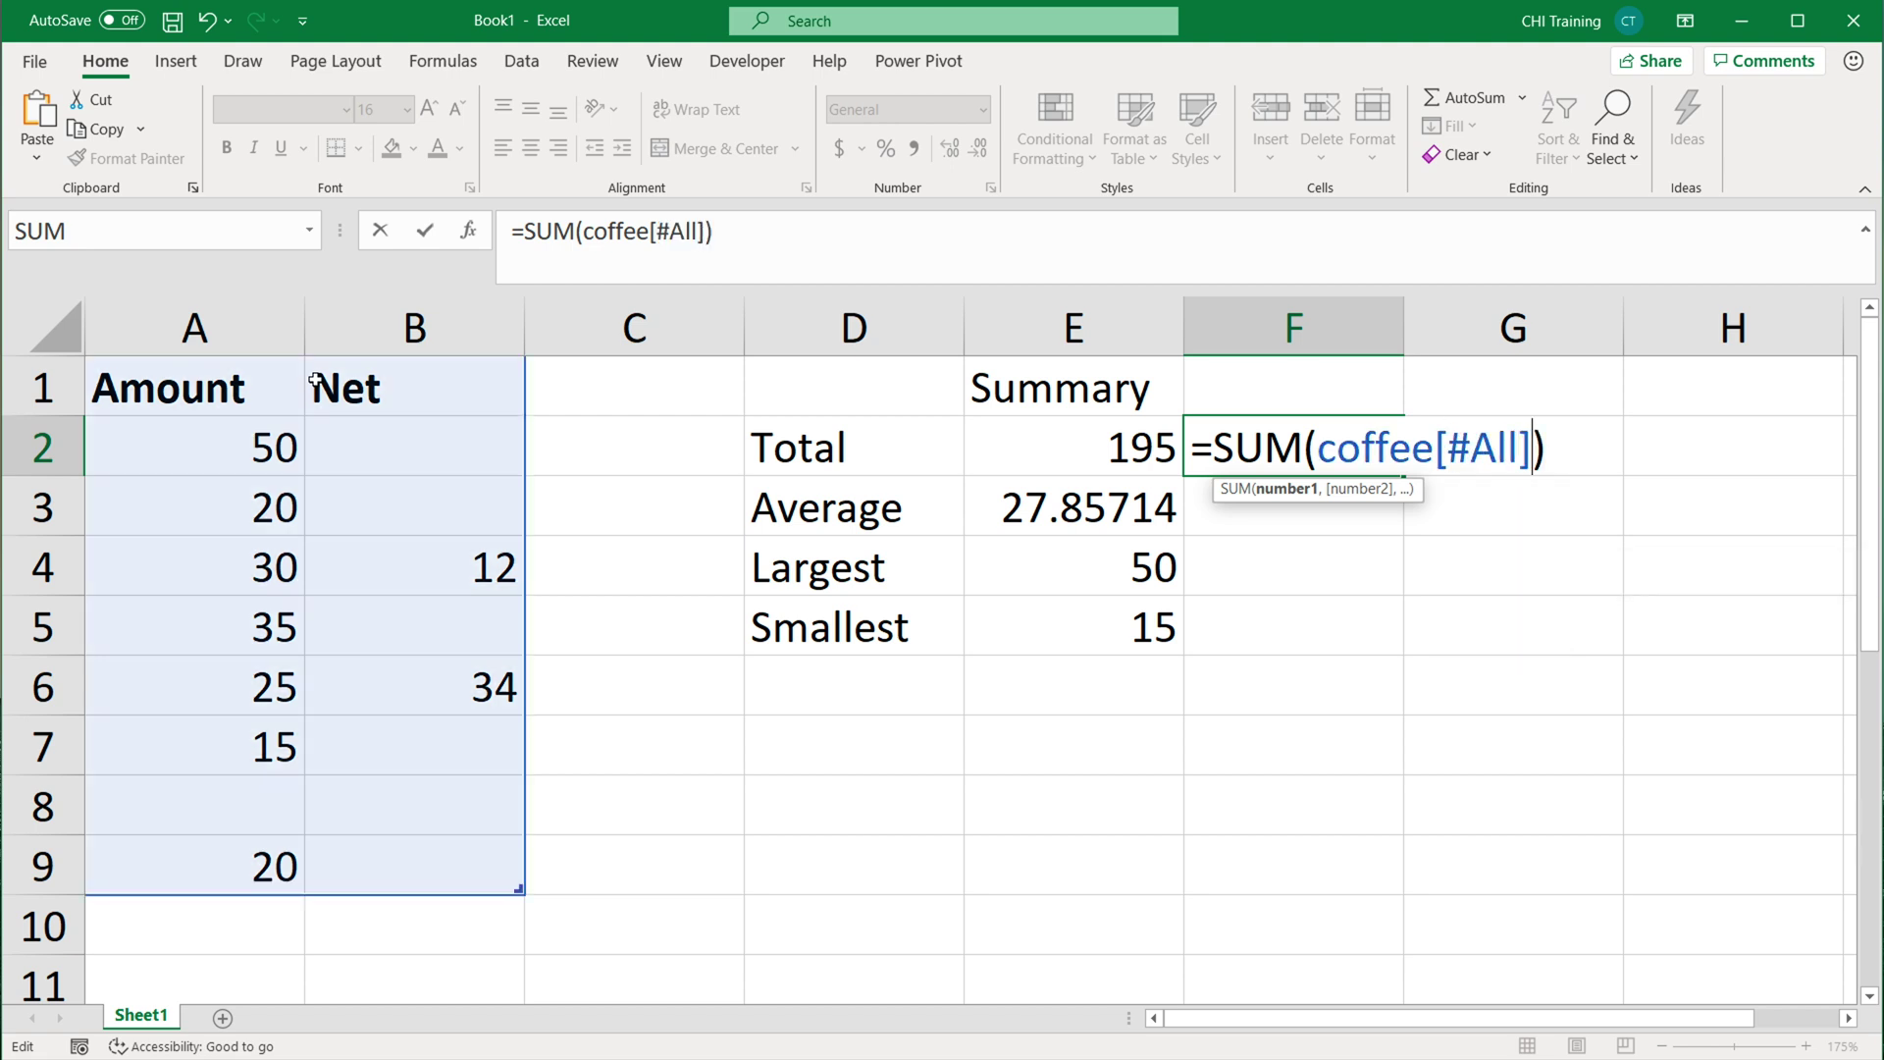
# Try #Headers and #Data specifiers, then commit F2 as =SUM(coffee), totalling 241.
pyautogui.press('BackSpace')
pyautogui.press('BackSpace')
pyautogui.press('BackSpace')
pyautogui.press('BackSpace')
pyautogui.press('BackSpace')
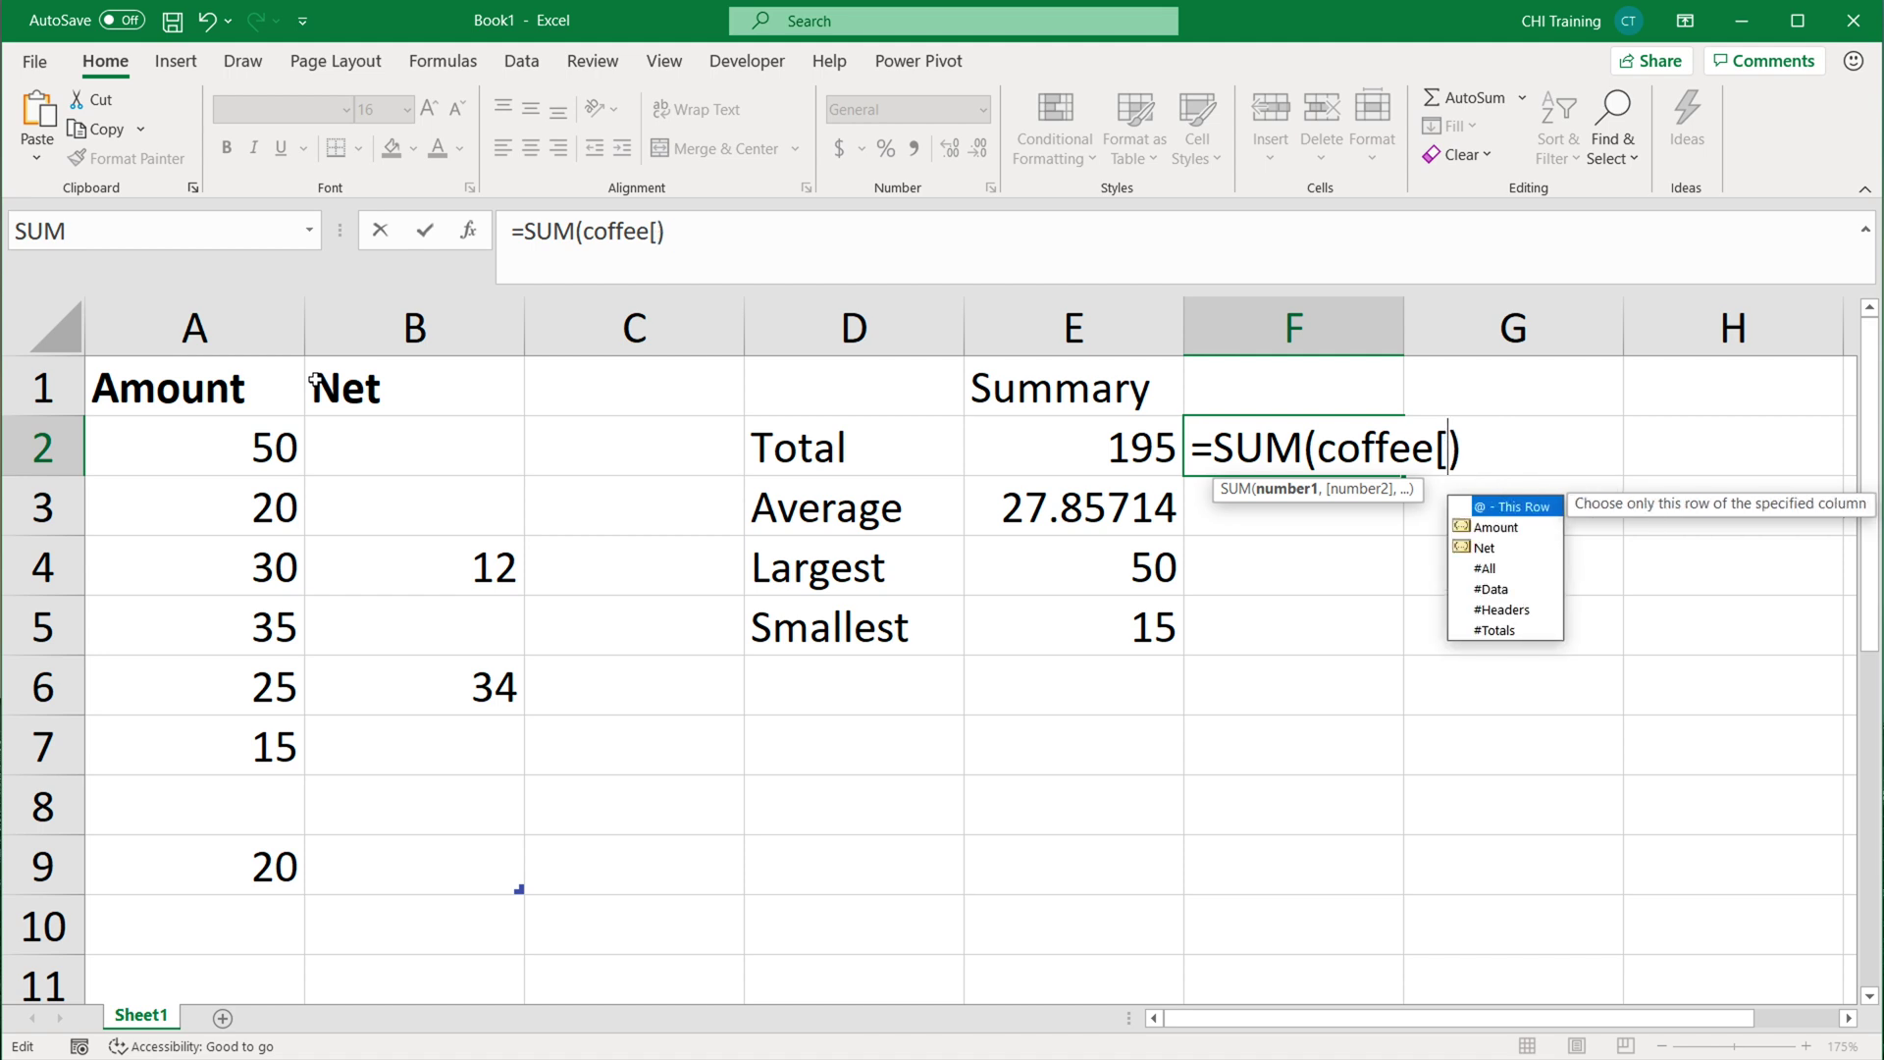
pyautogui.doubleClick(1500, 612)
pyautogui.write(']')
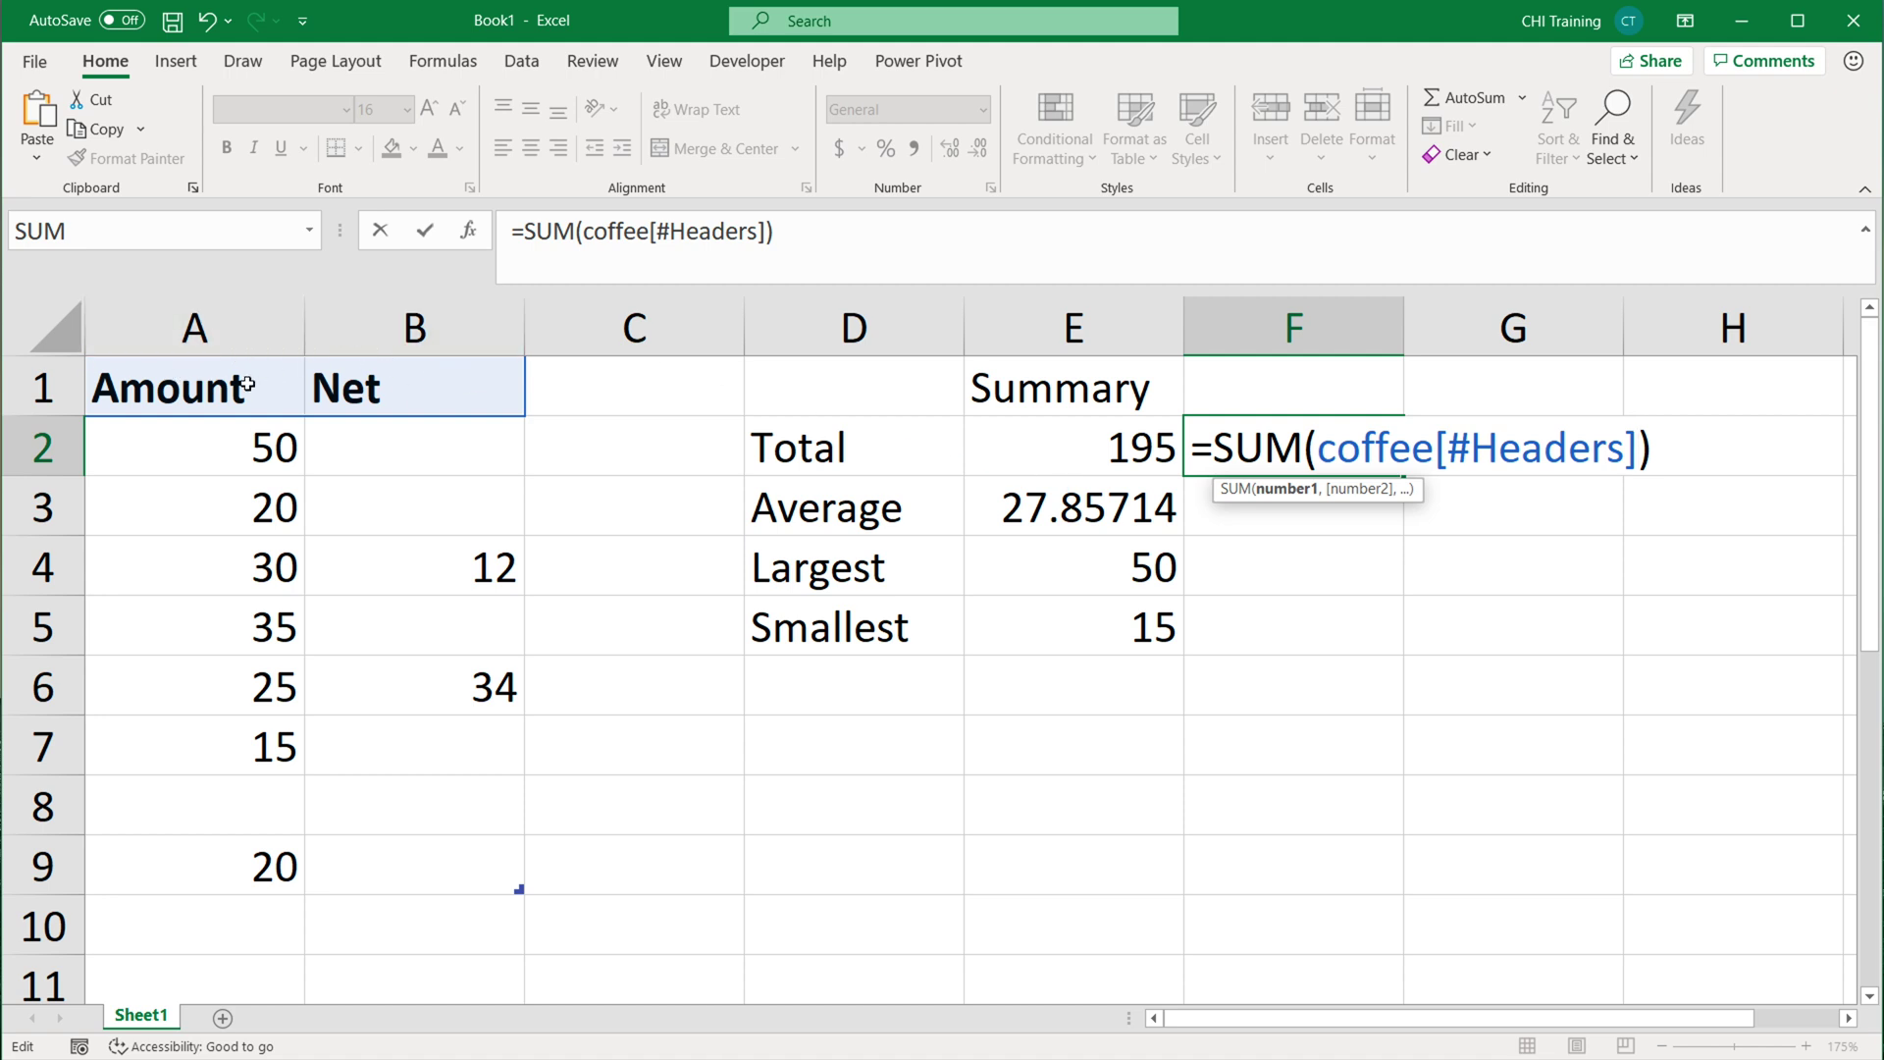
pyautogui.press('BackSpace')
pyautogui.press('BackSpace')
pyautogui.press('BackSpace')
pyautogui.press('BackSpace')
pyautogui.press('BackSpace')
pyautogui.press('BackSpace')
pyautogui.press('BackSpace')
pyautogui.press('BackSpace')
pyautogui.press('BackSpace')
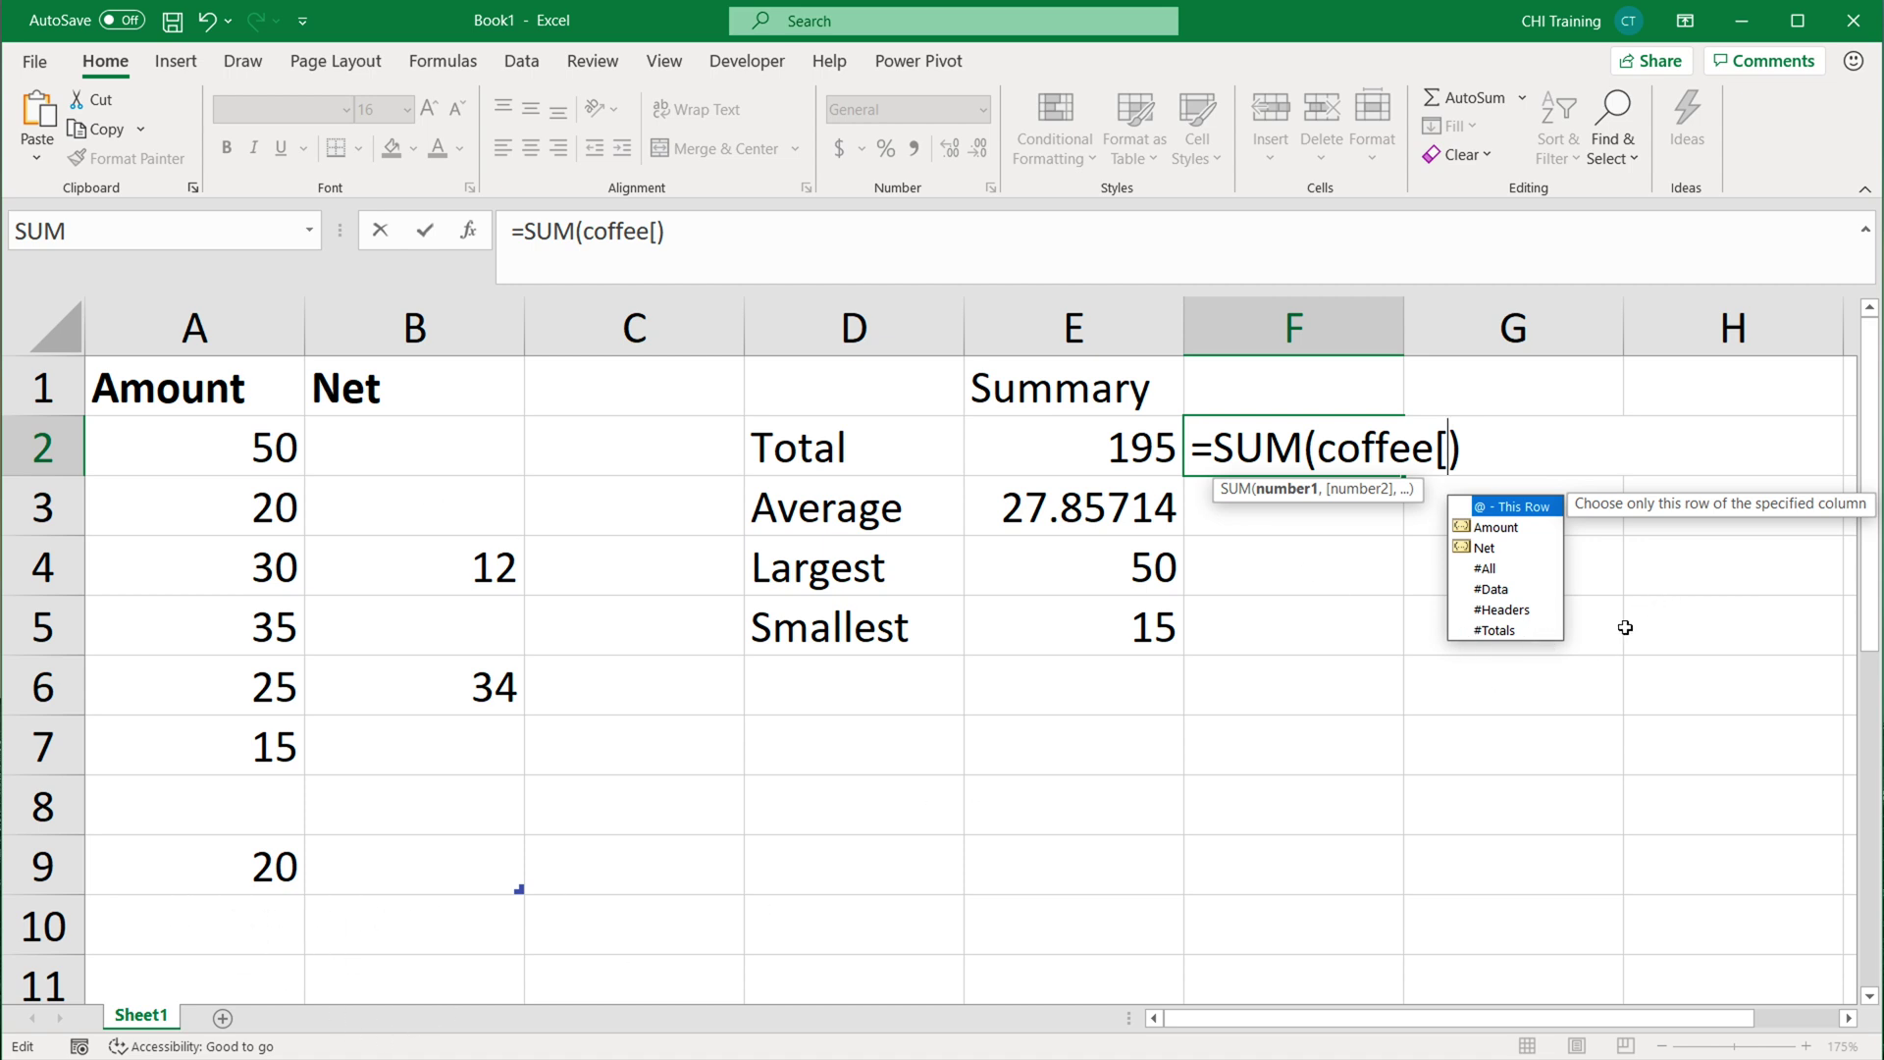
pyautogui.doubleClick(1504, 590)
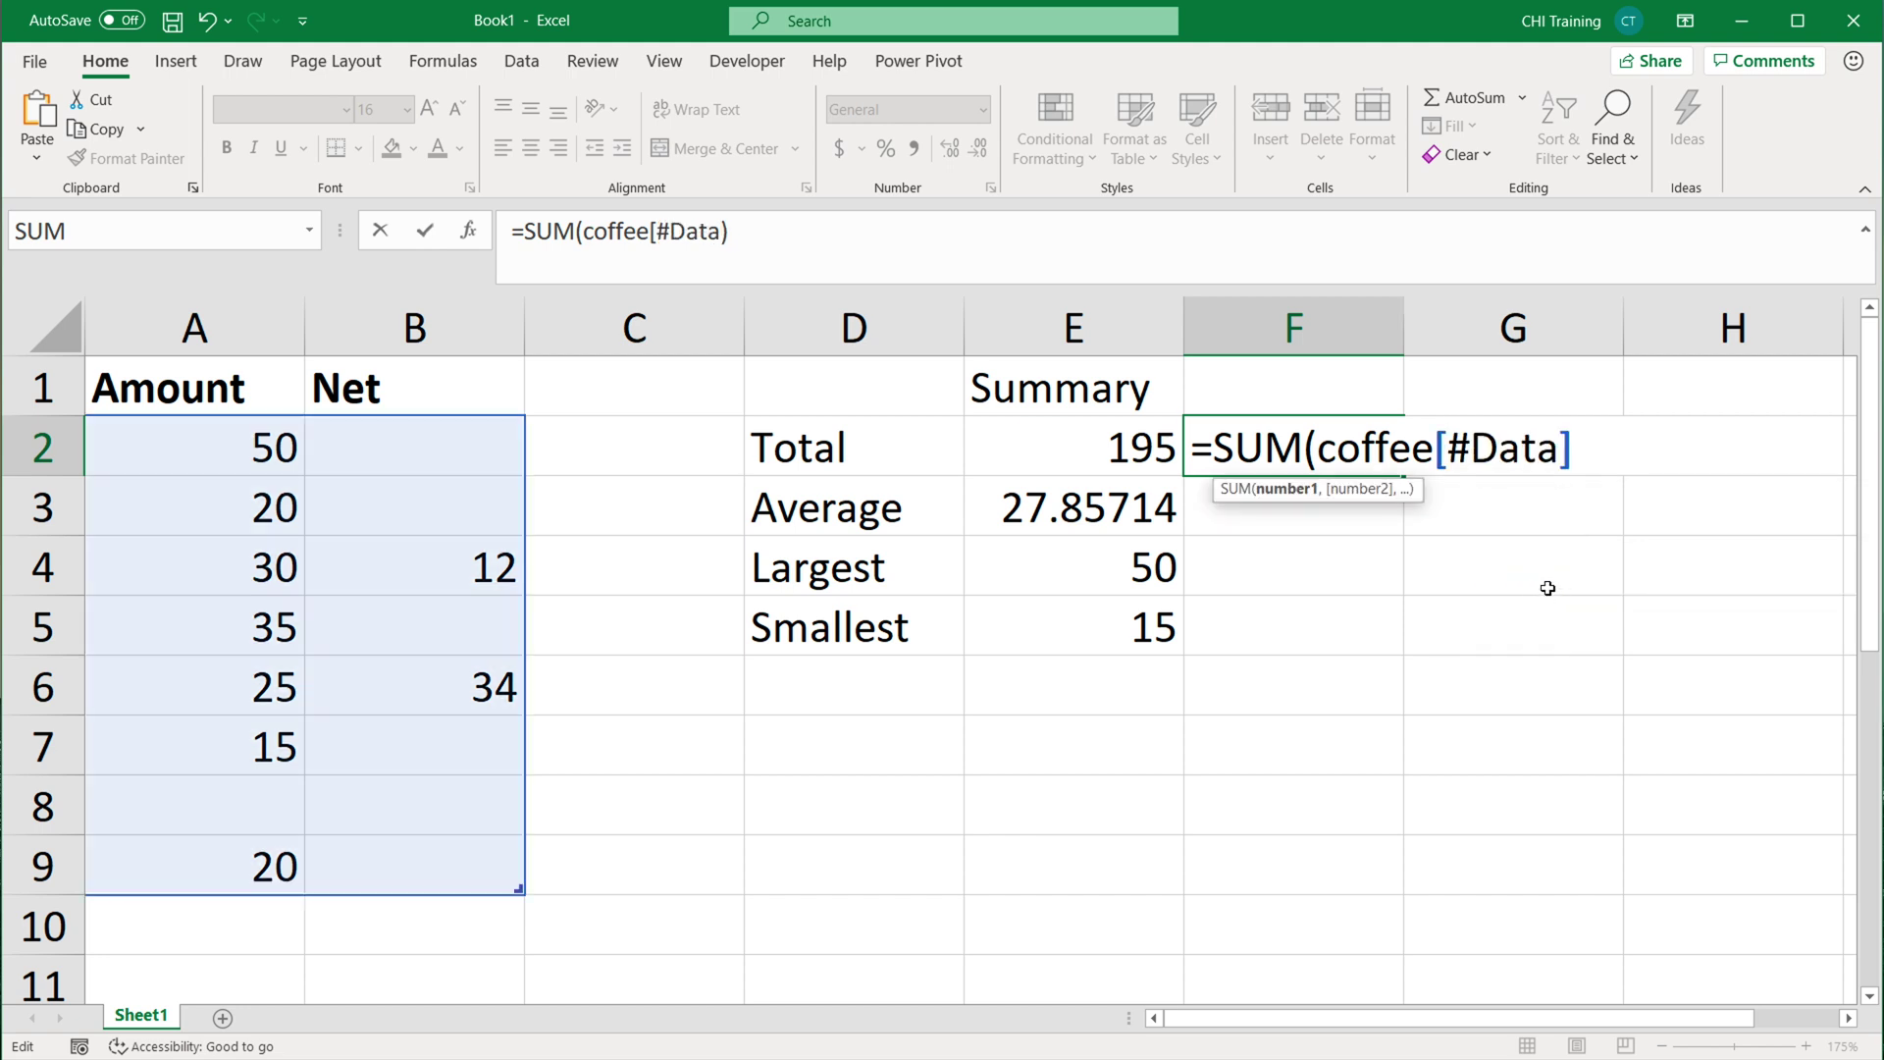
pyautogui.write(']')
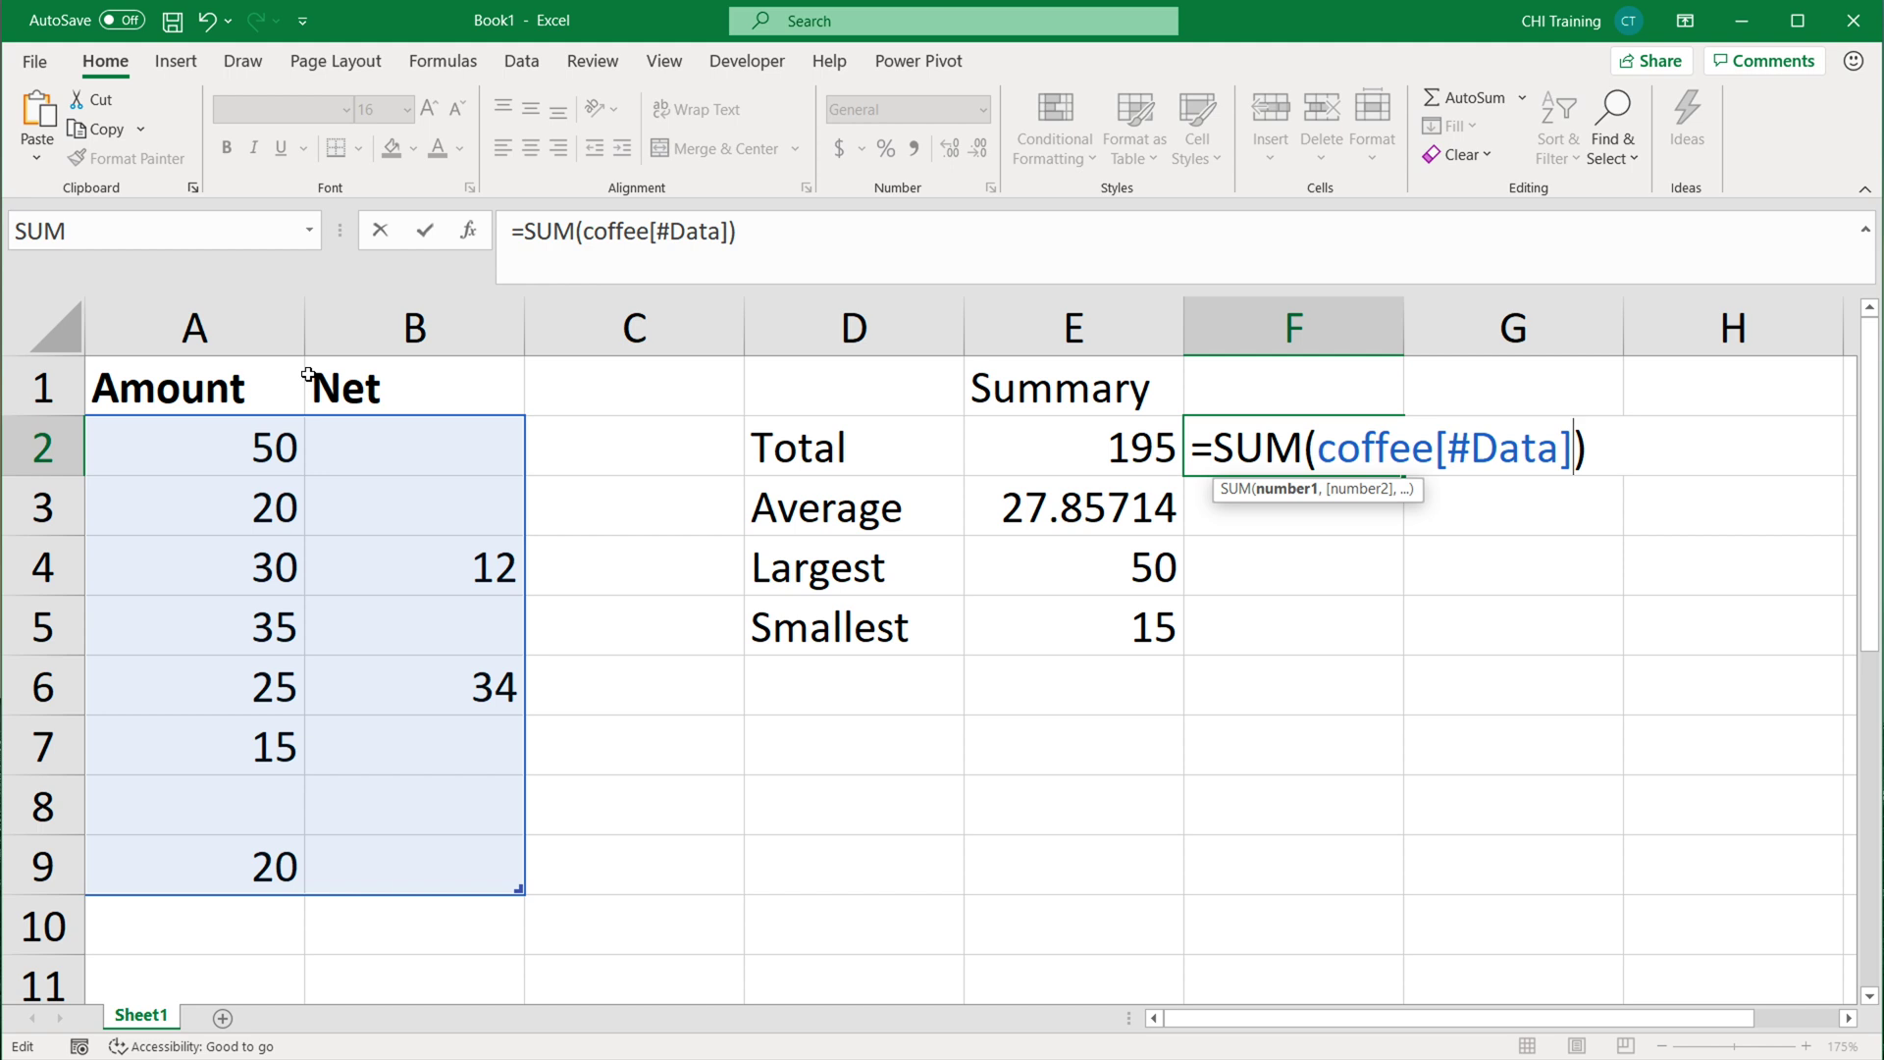
pyautogui.press('BackSpace')
pyautogui.press('BackSpace')
pyautogui.press('BackSpace')
pyautogui.press('BackSpace')
pyautogui.press('BackSpace')
pyautogui.press('BackSpace')
pyautogui.press('BackSpace')
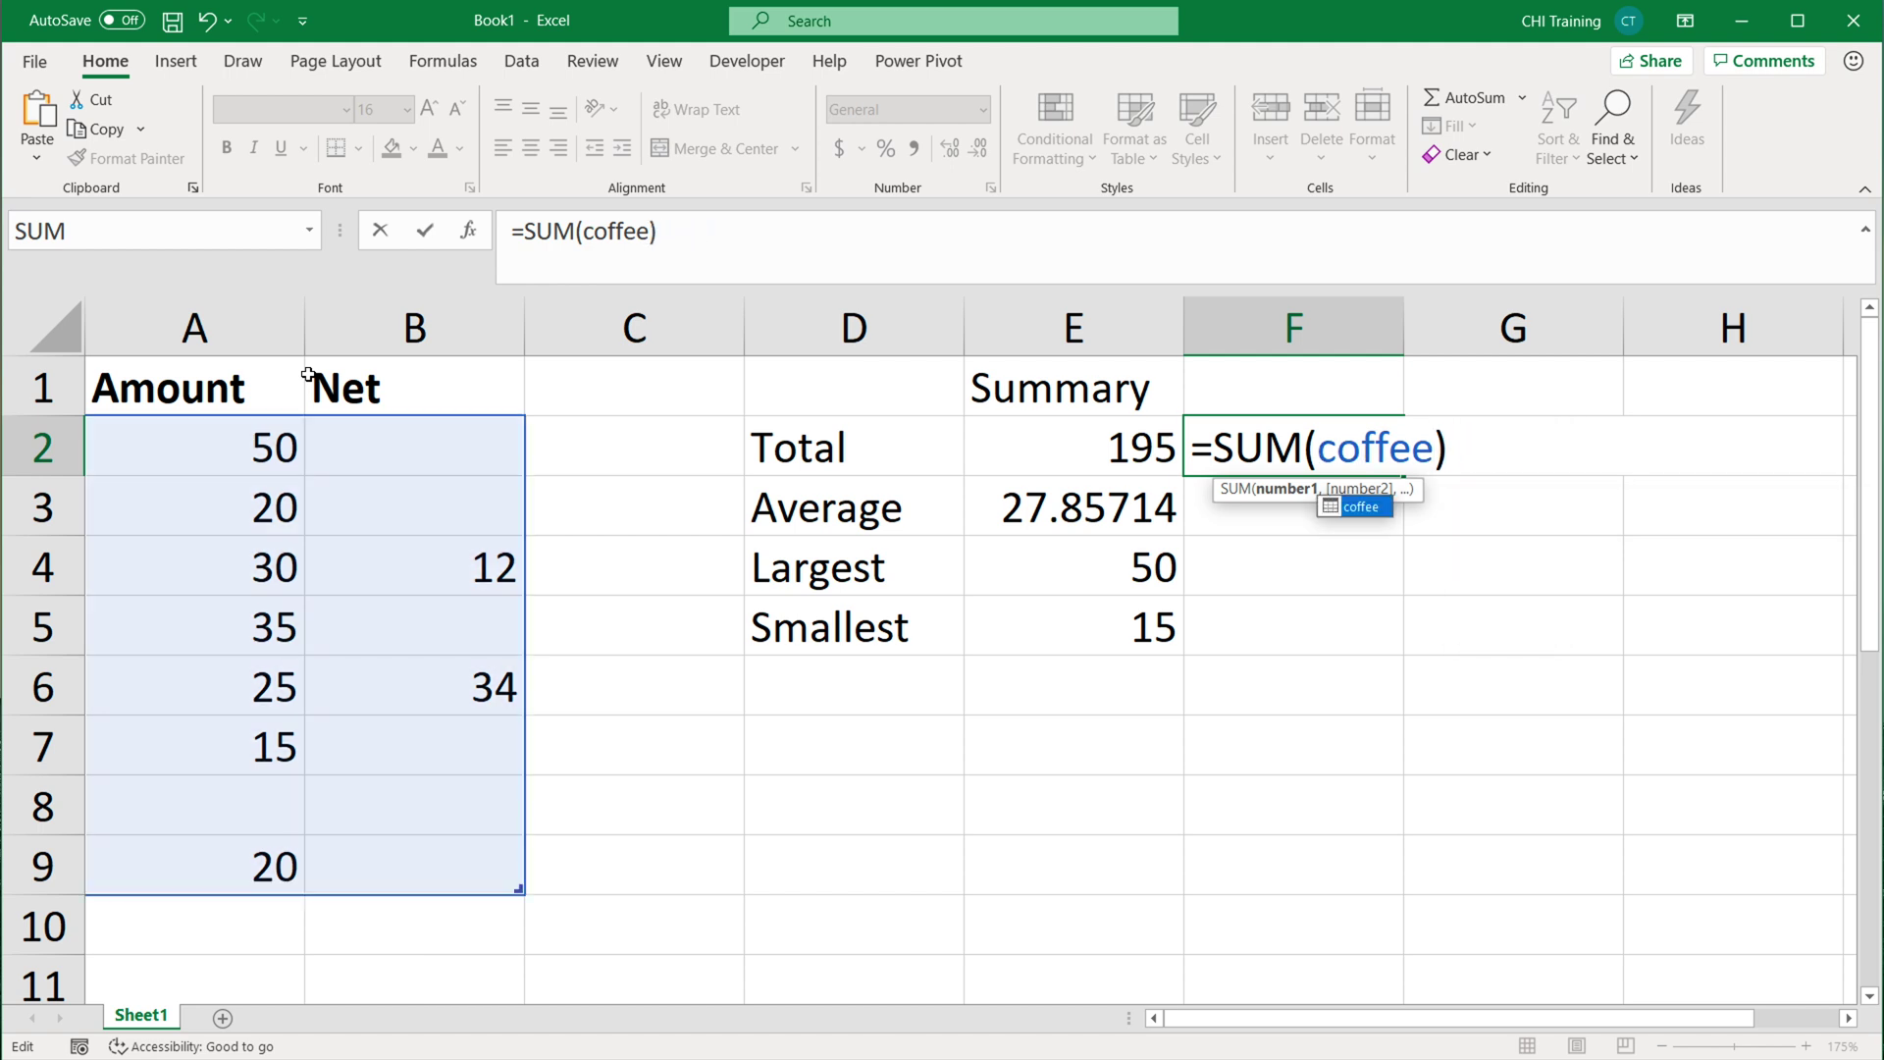
pyautogui.press('Return')
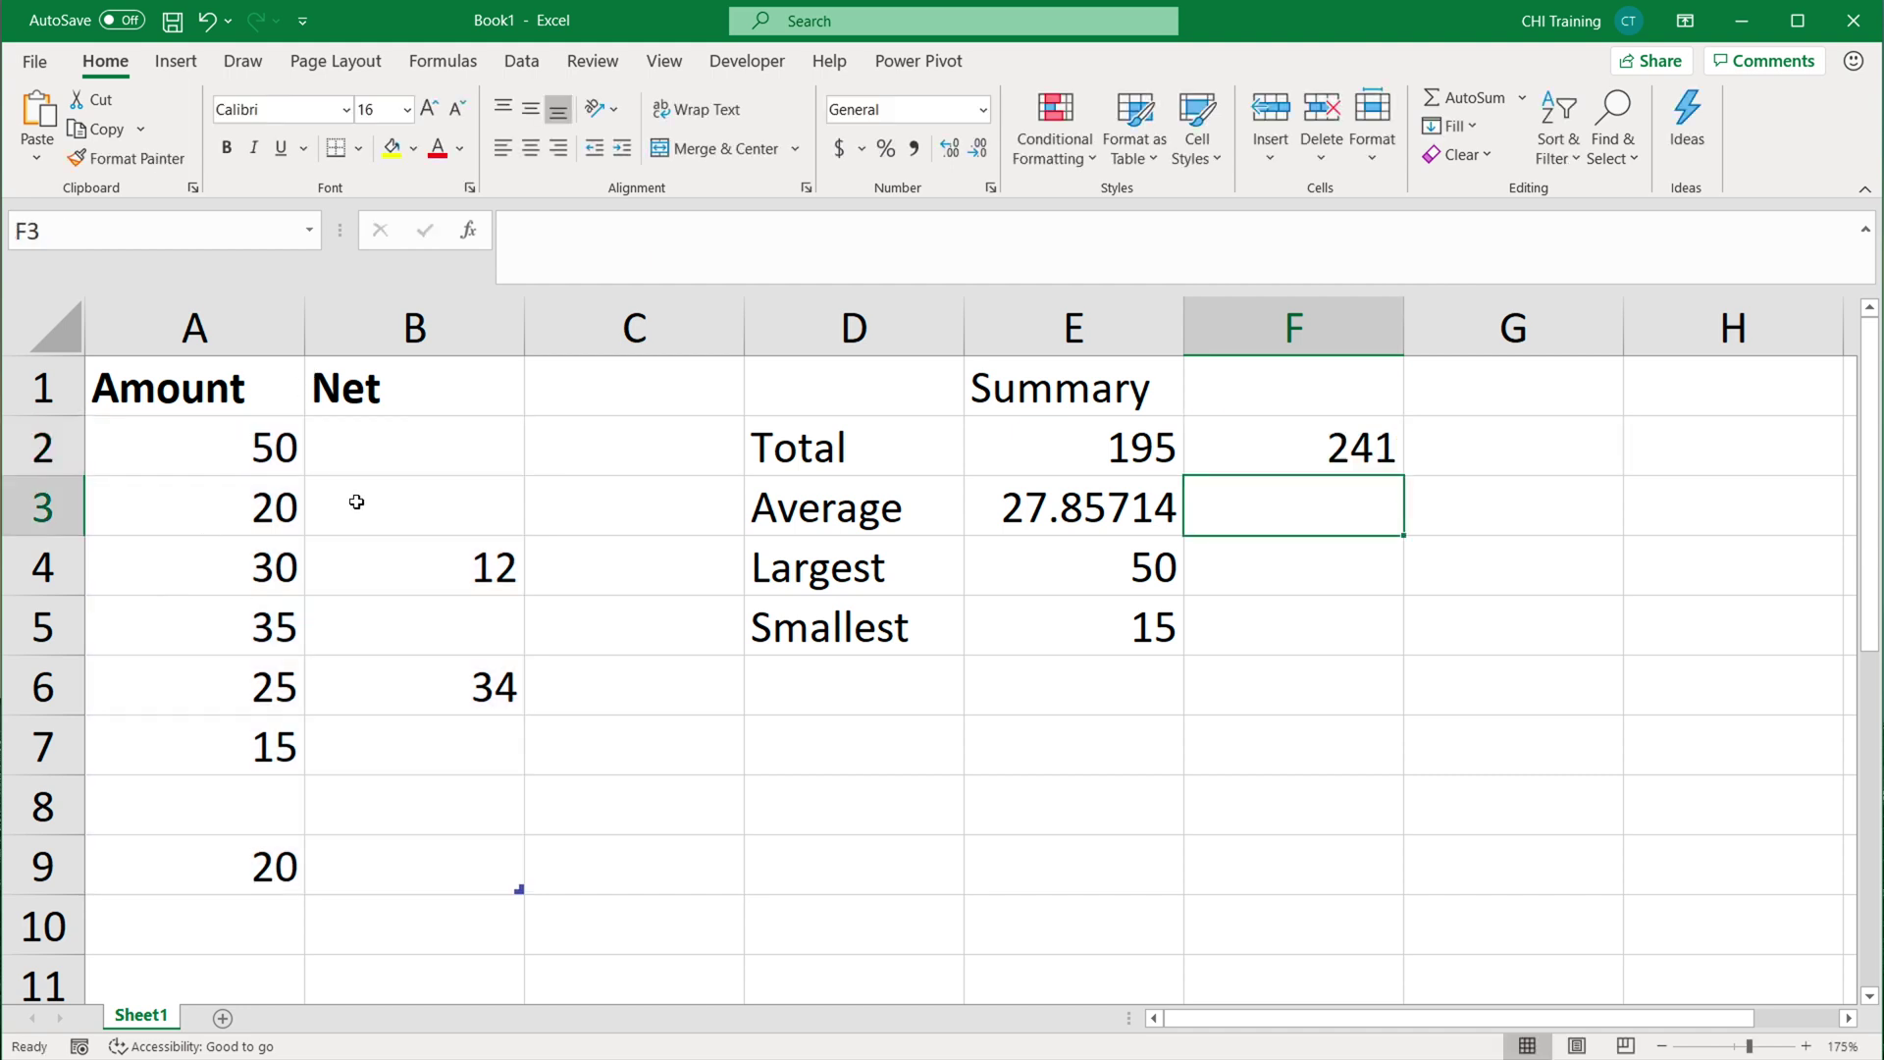
# Turn on Total Row for the coffee table from Table Design.
pyautogui.click(294, 423)
pyautogui.click(1041, 61)
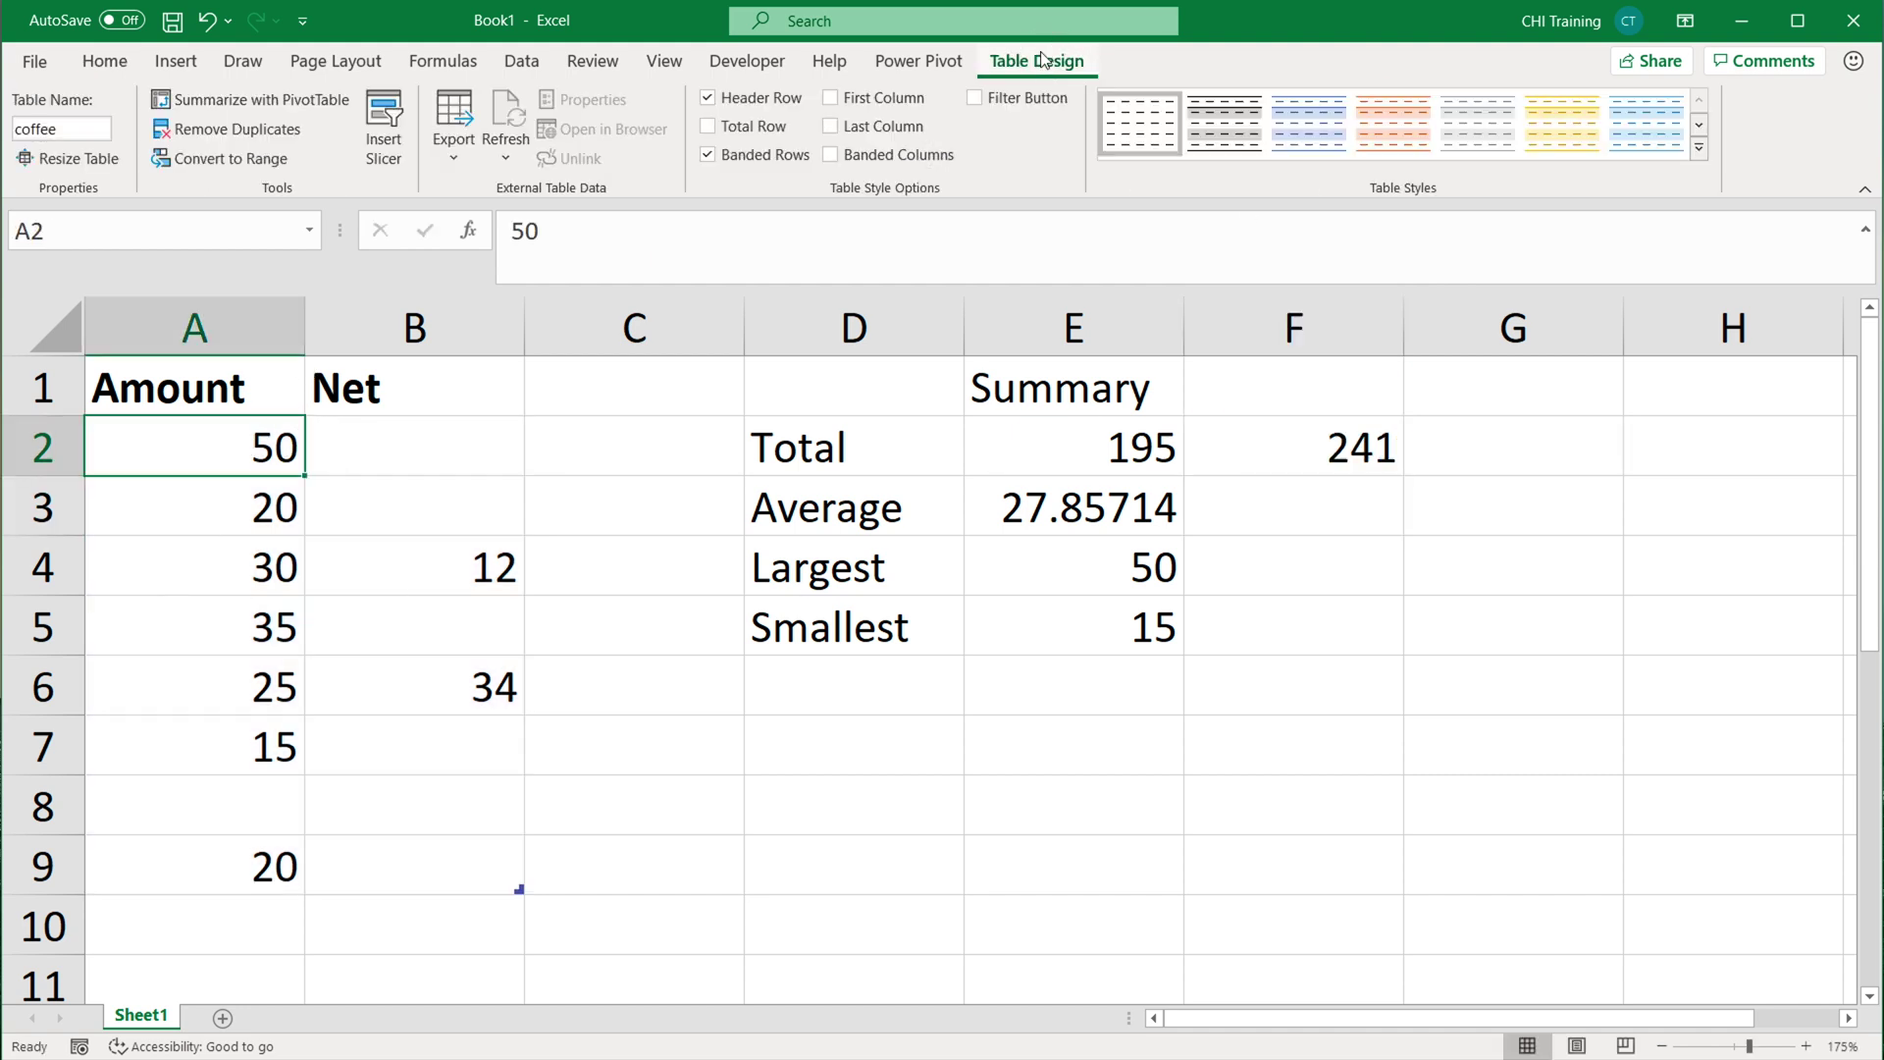
pyautogui.click(743, 134)
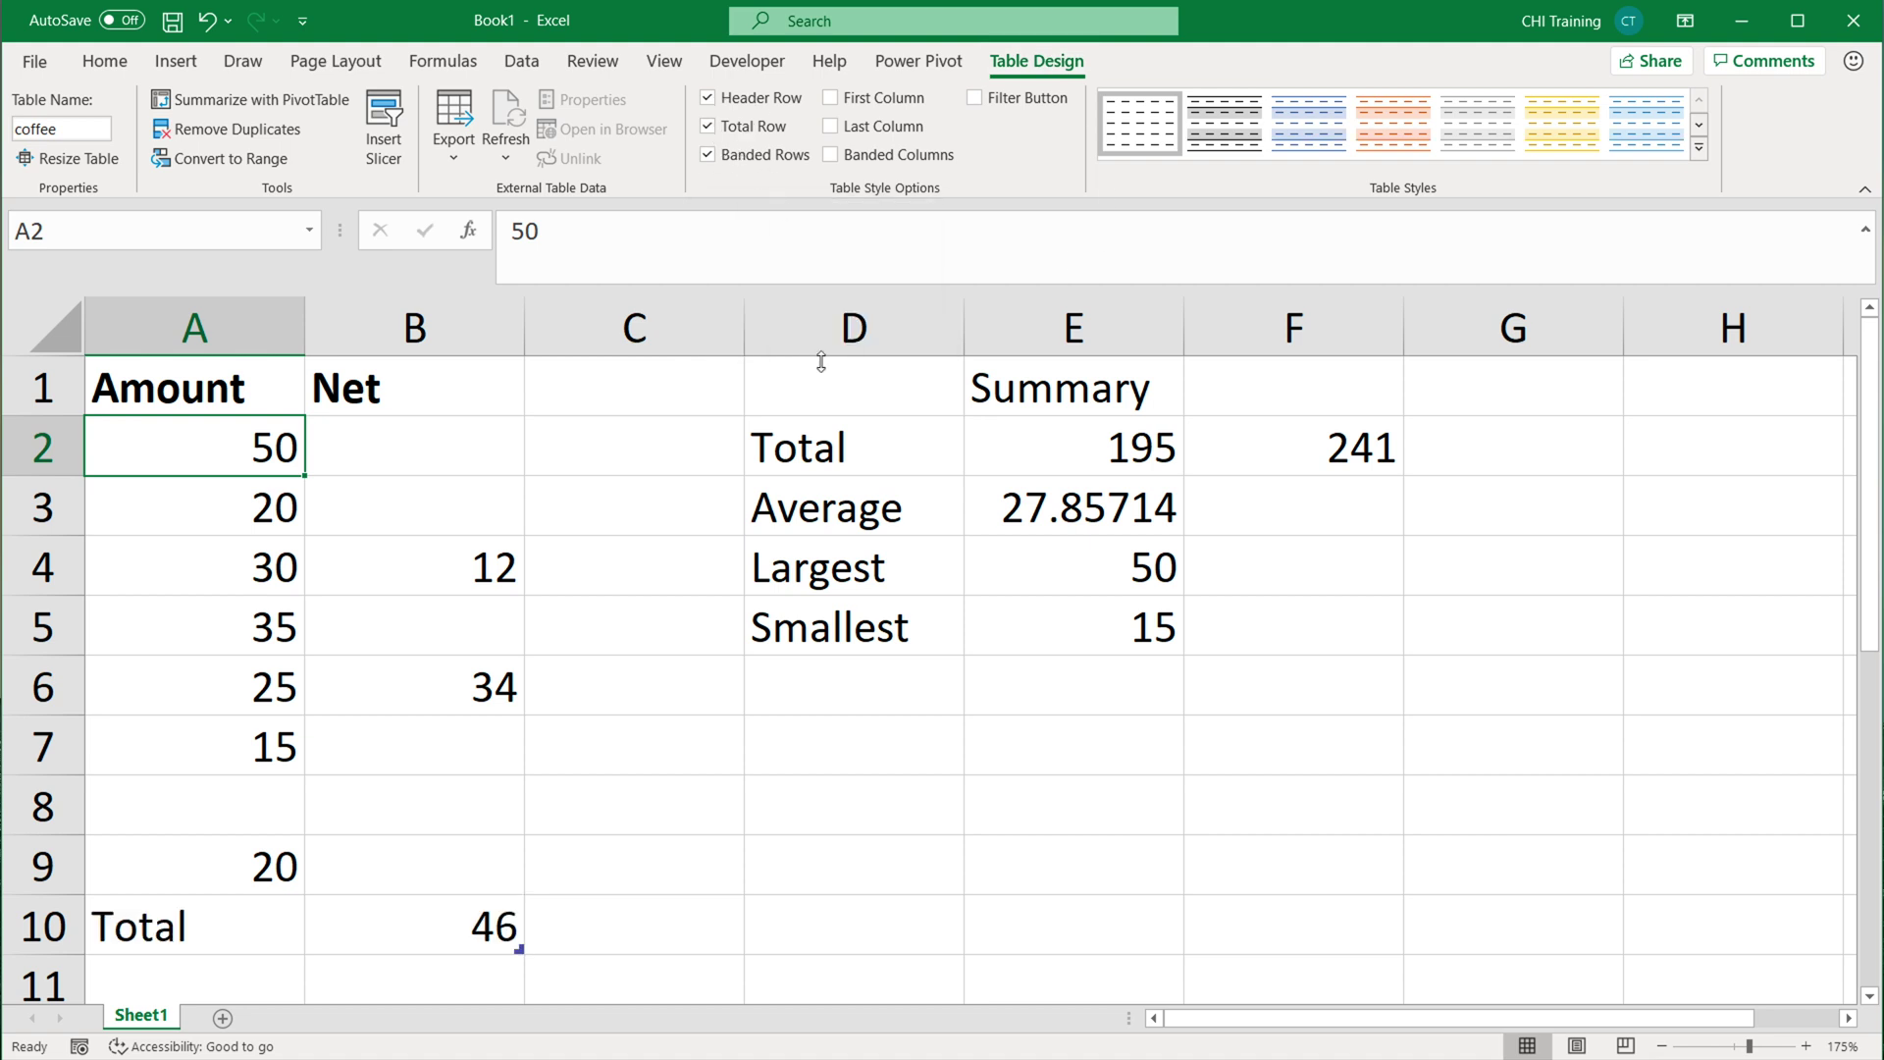
pyautogui.click(275, 926)
pyautogui.scroll(-1, 336, 780)
pyautogui.scroll(1, 224, 750)
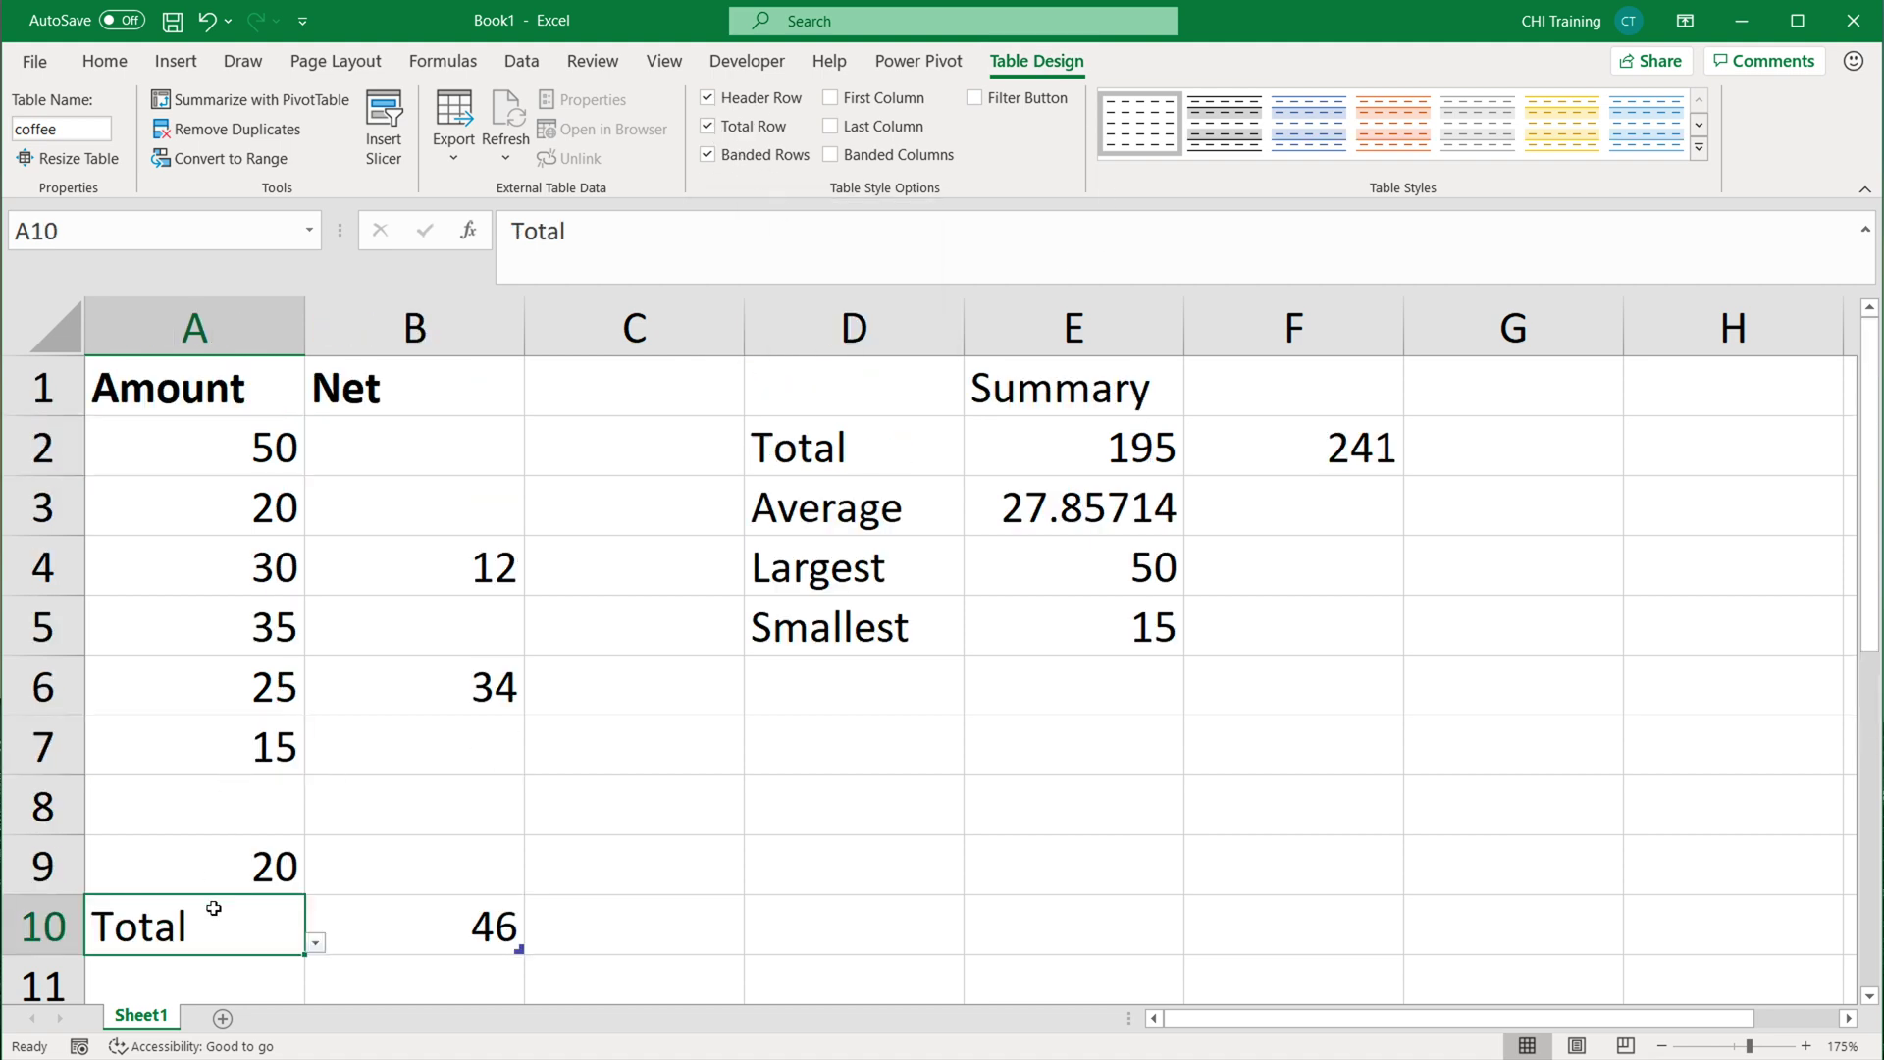
pyautogui.click(316, 946)
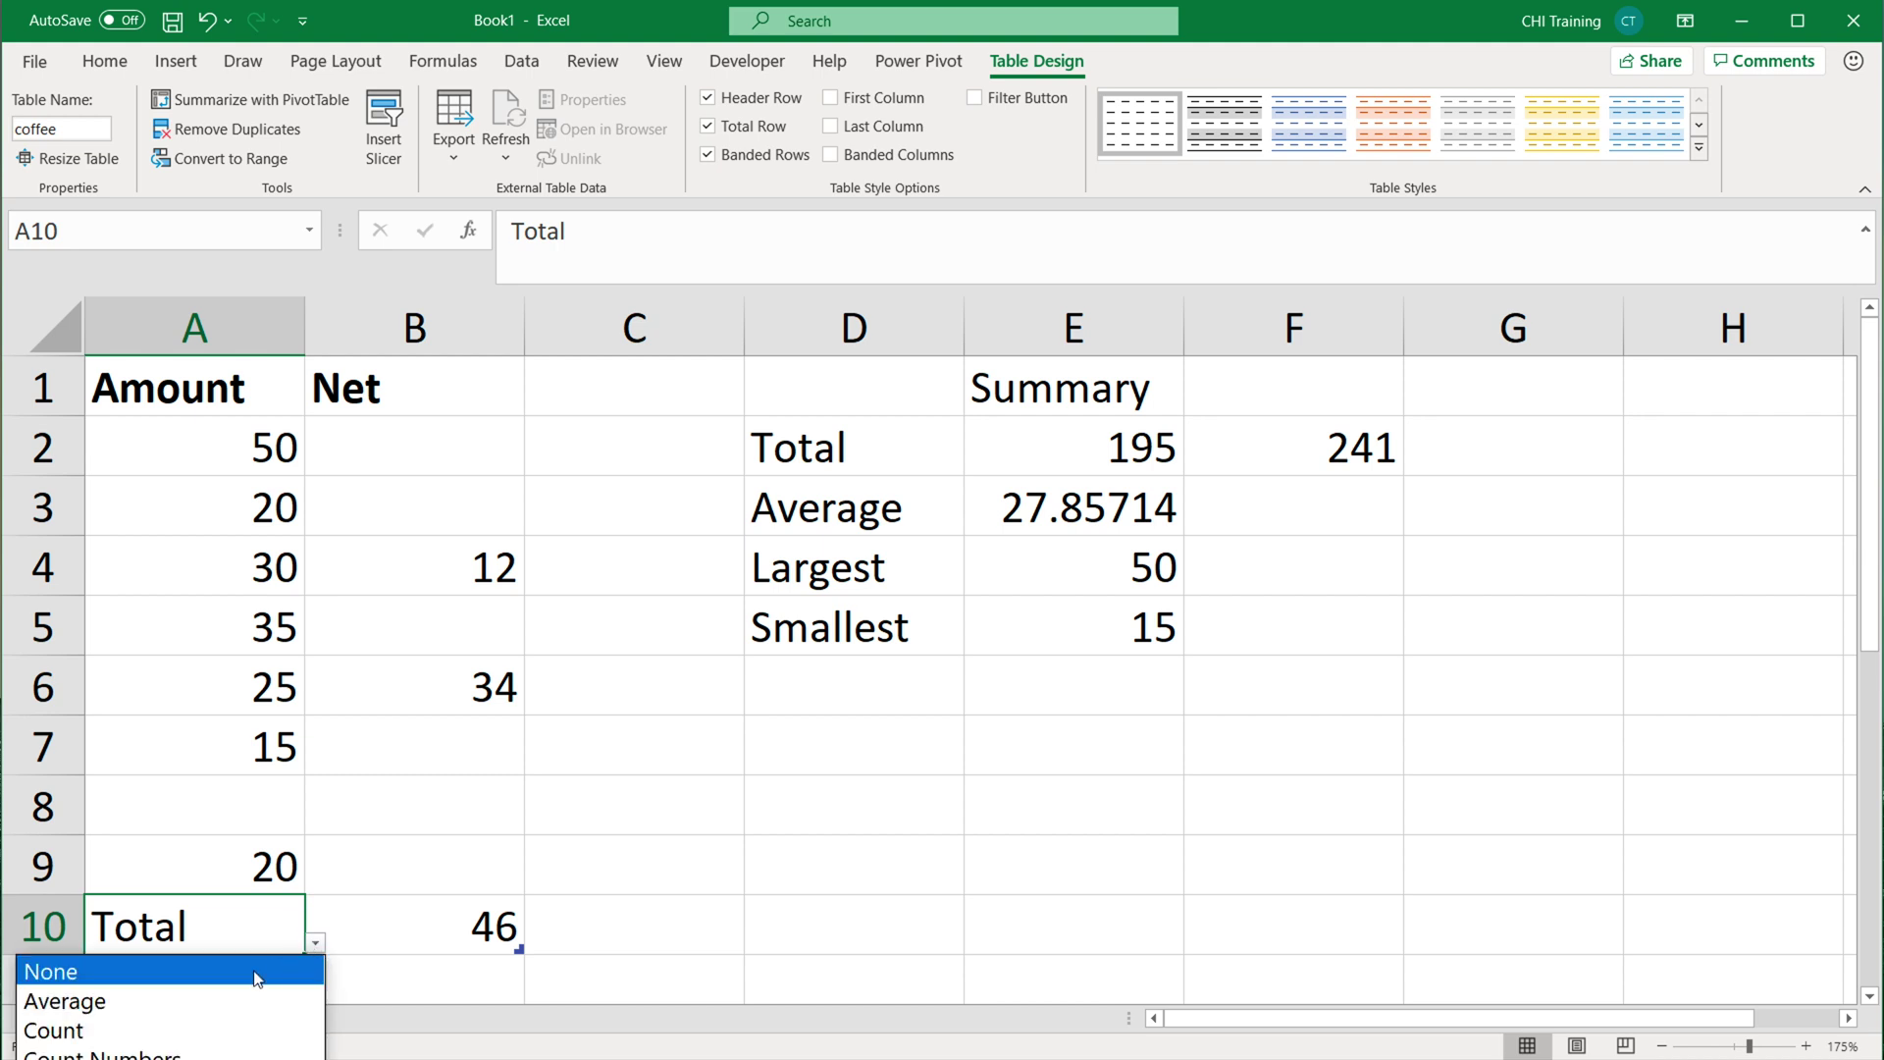
pyautogui.click(165, 388)
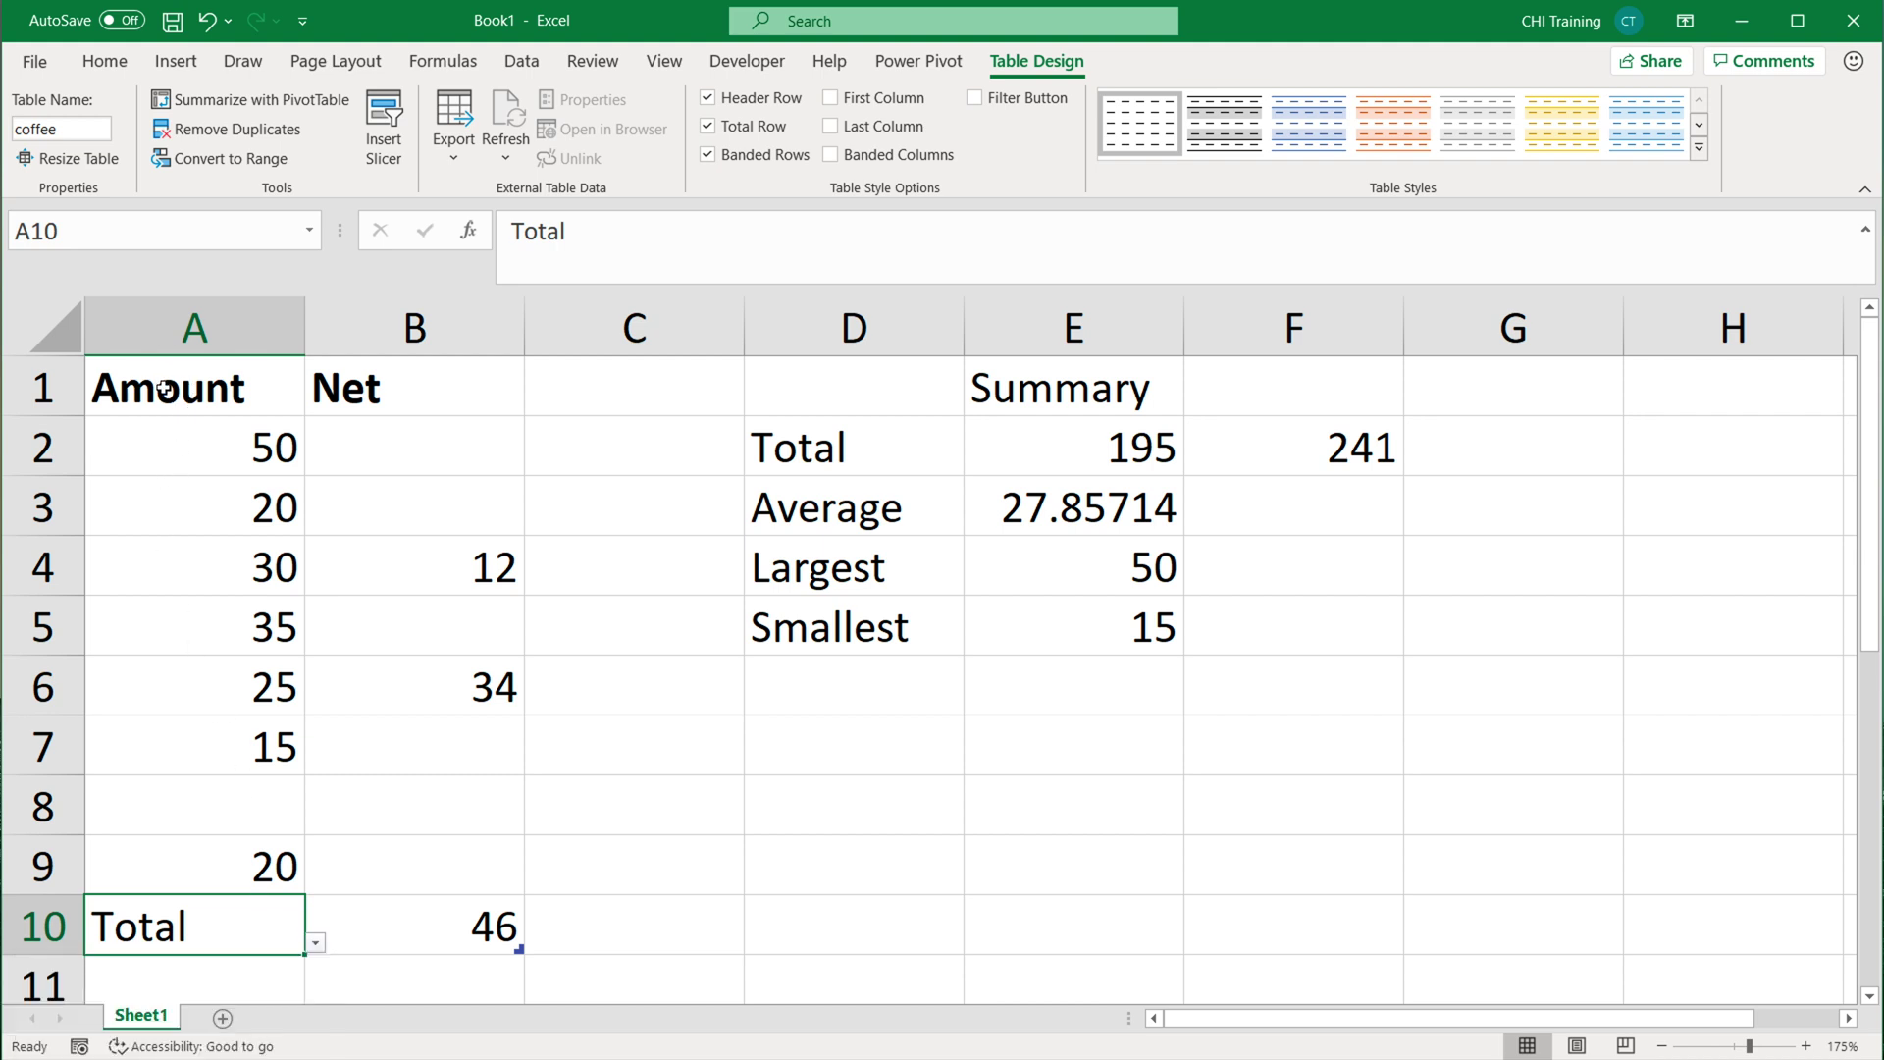
# Set the Amount total in row 10 to Sum, giving 195.
pyautogui.click(165, 387)
pyautogui.scroll(-10, 183, 420)
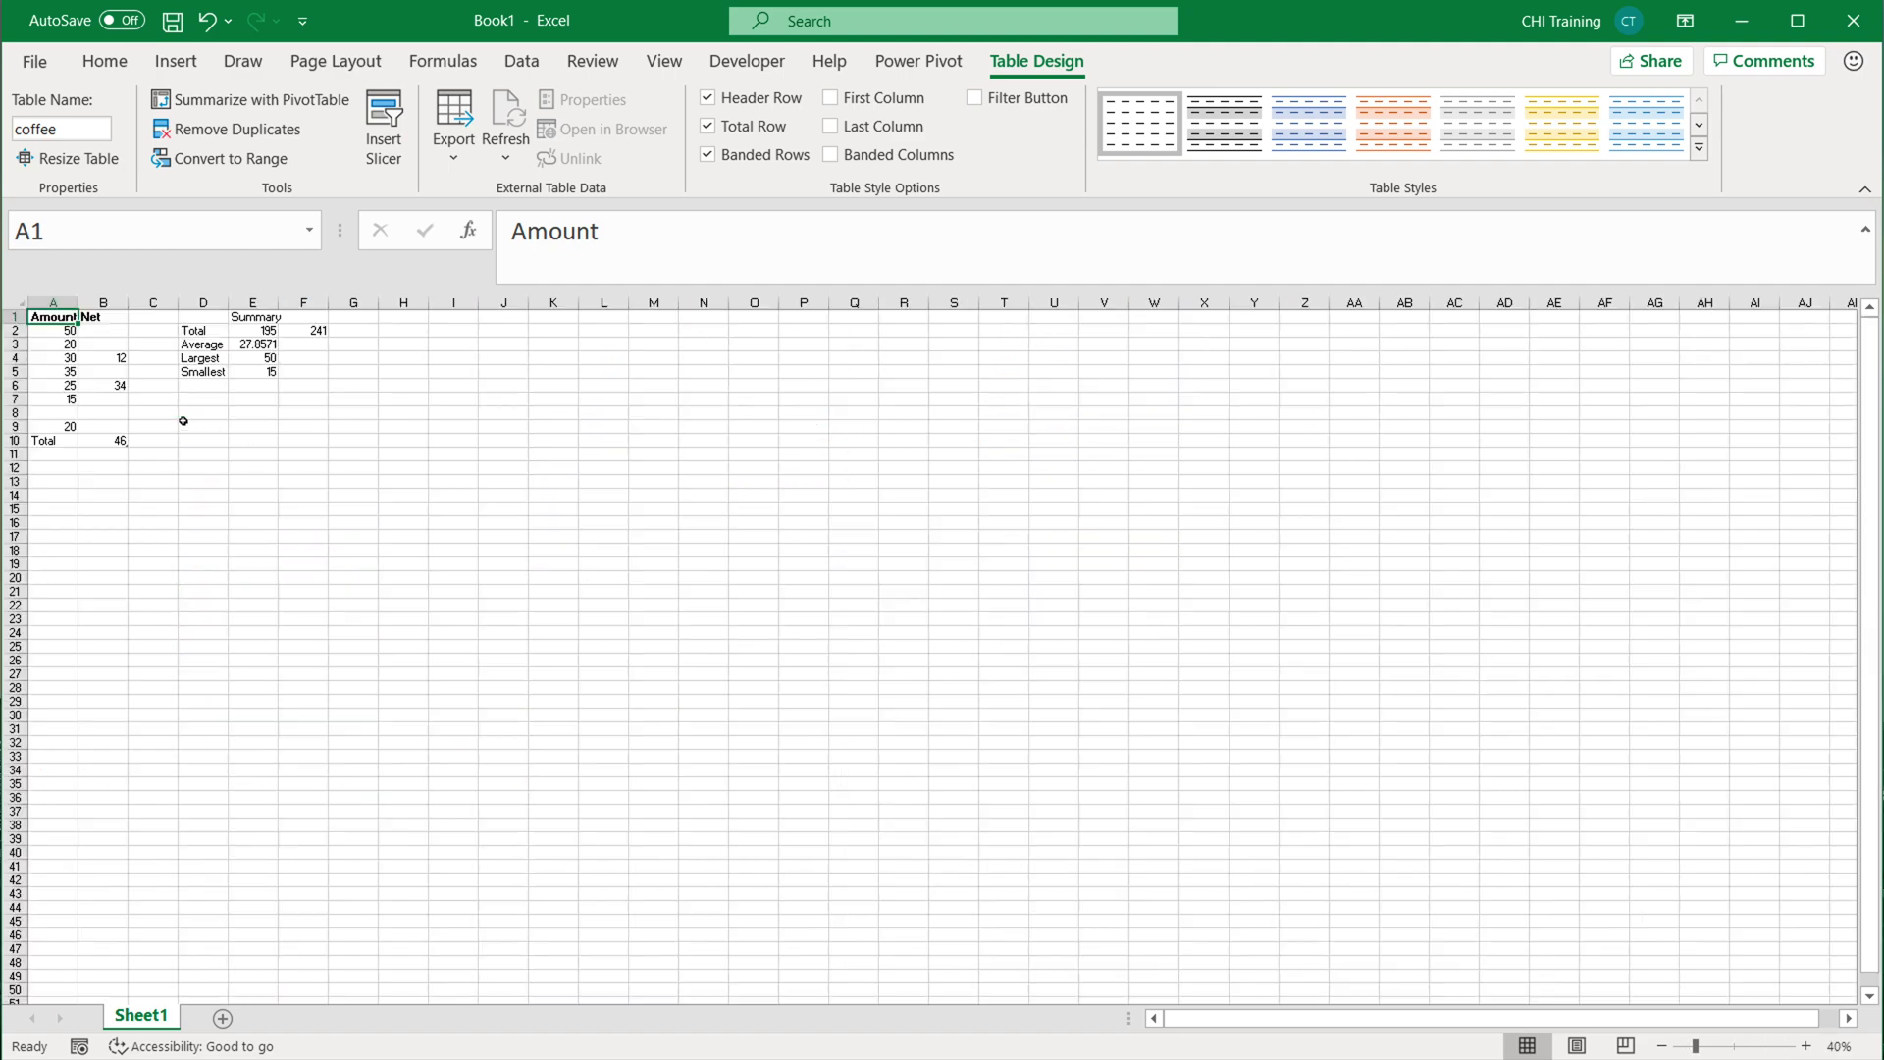
pyautogui.scroll(8, 183, 420)
pyautogui.click(197, 774)
pyautogui.click(239, 782)
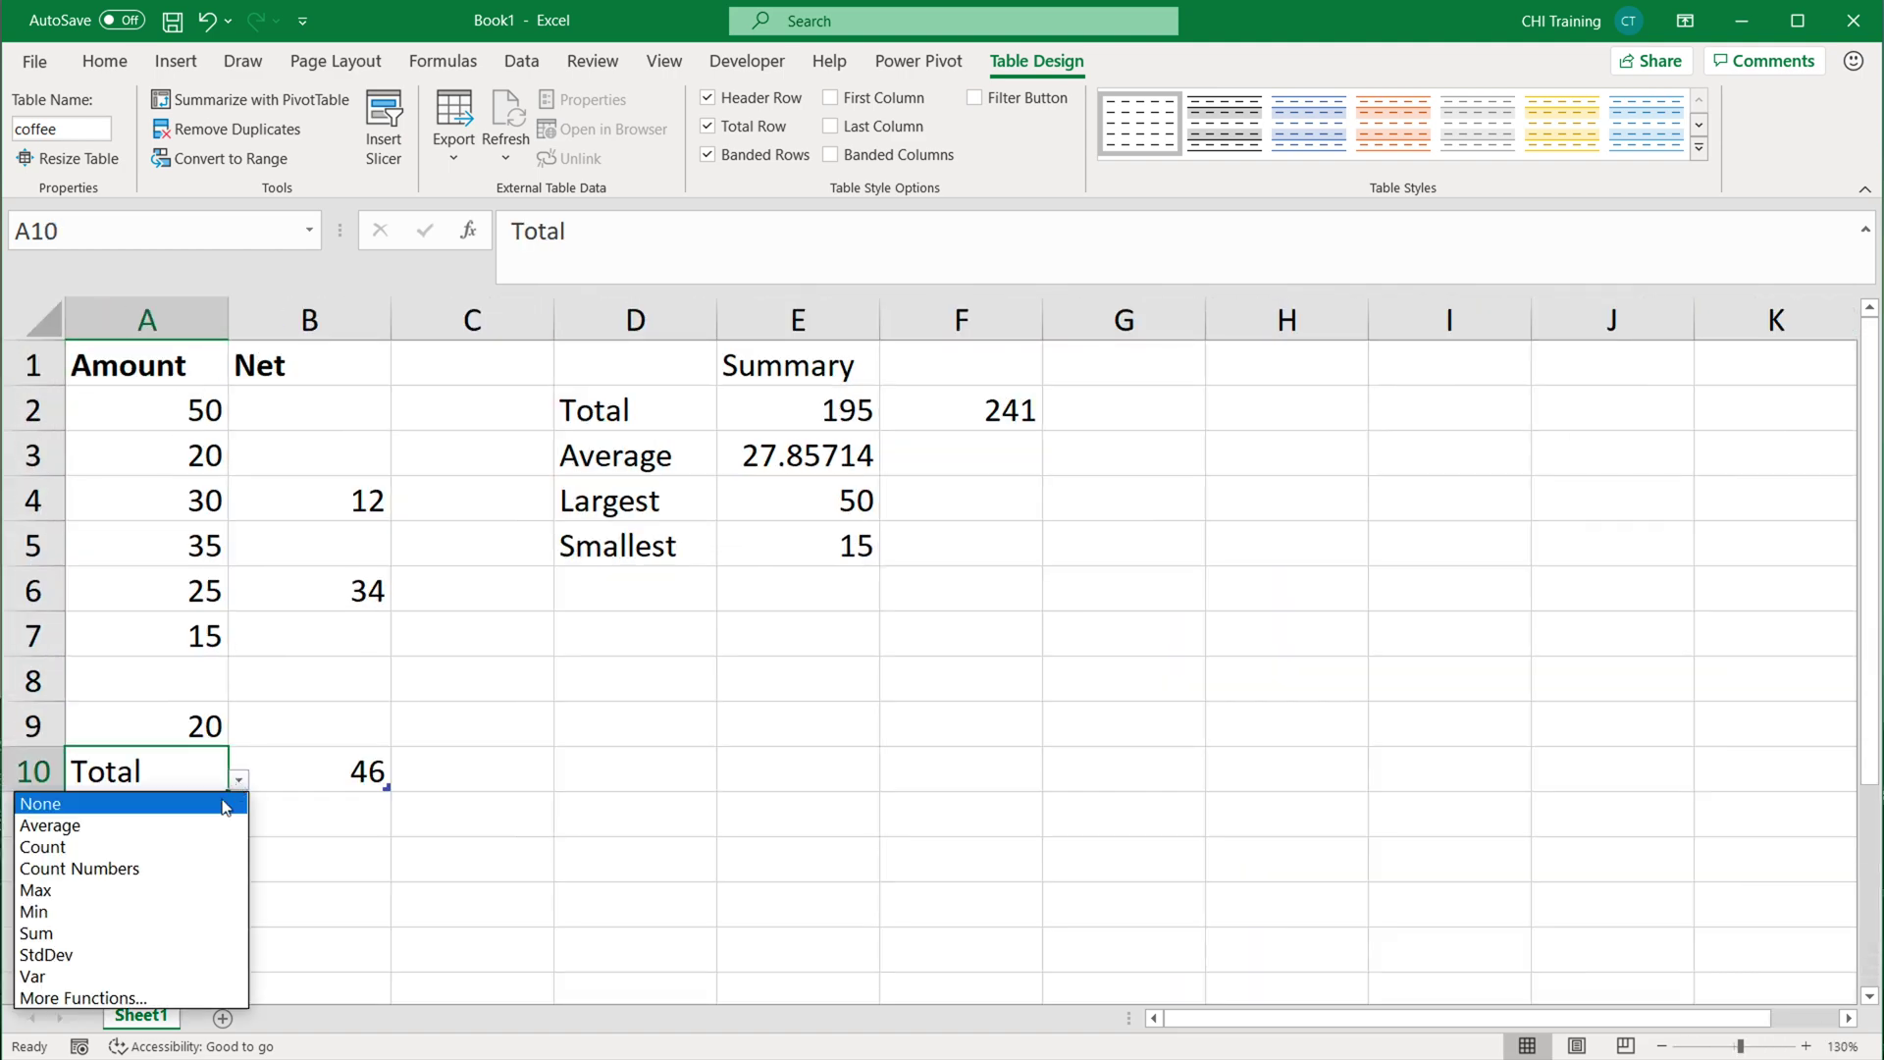
pyautogui.click(107, 937)
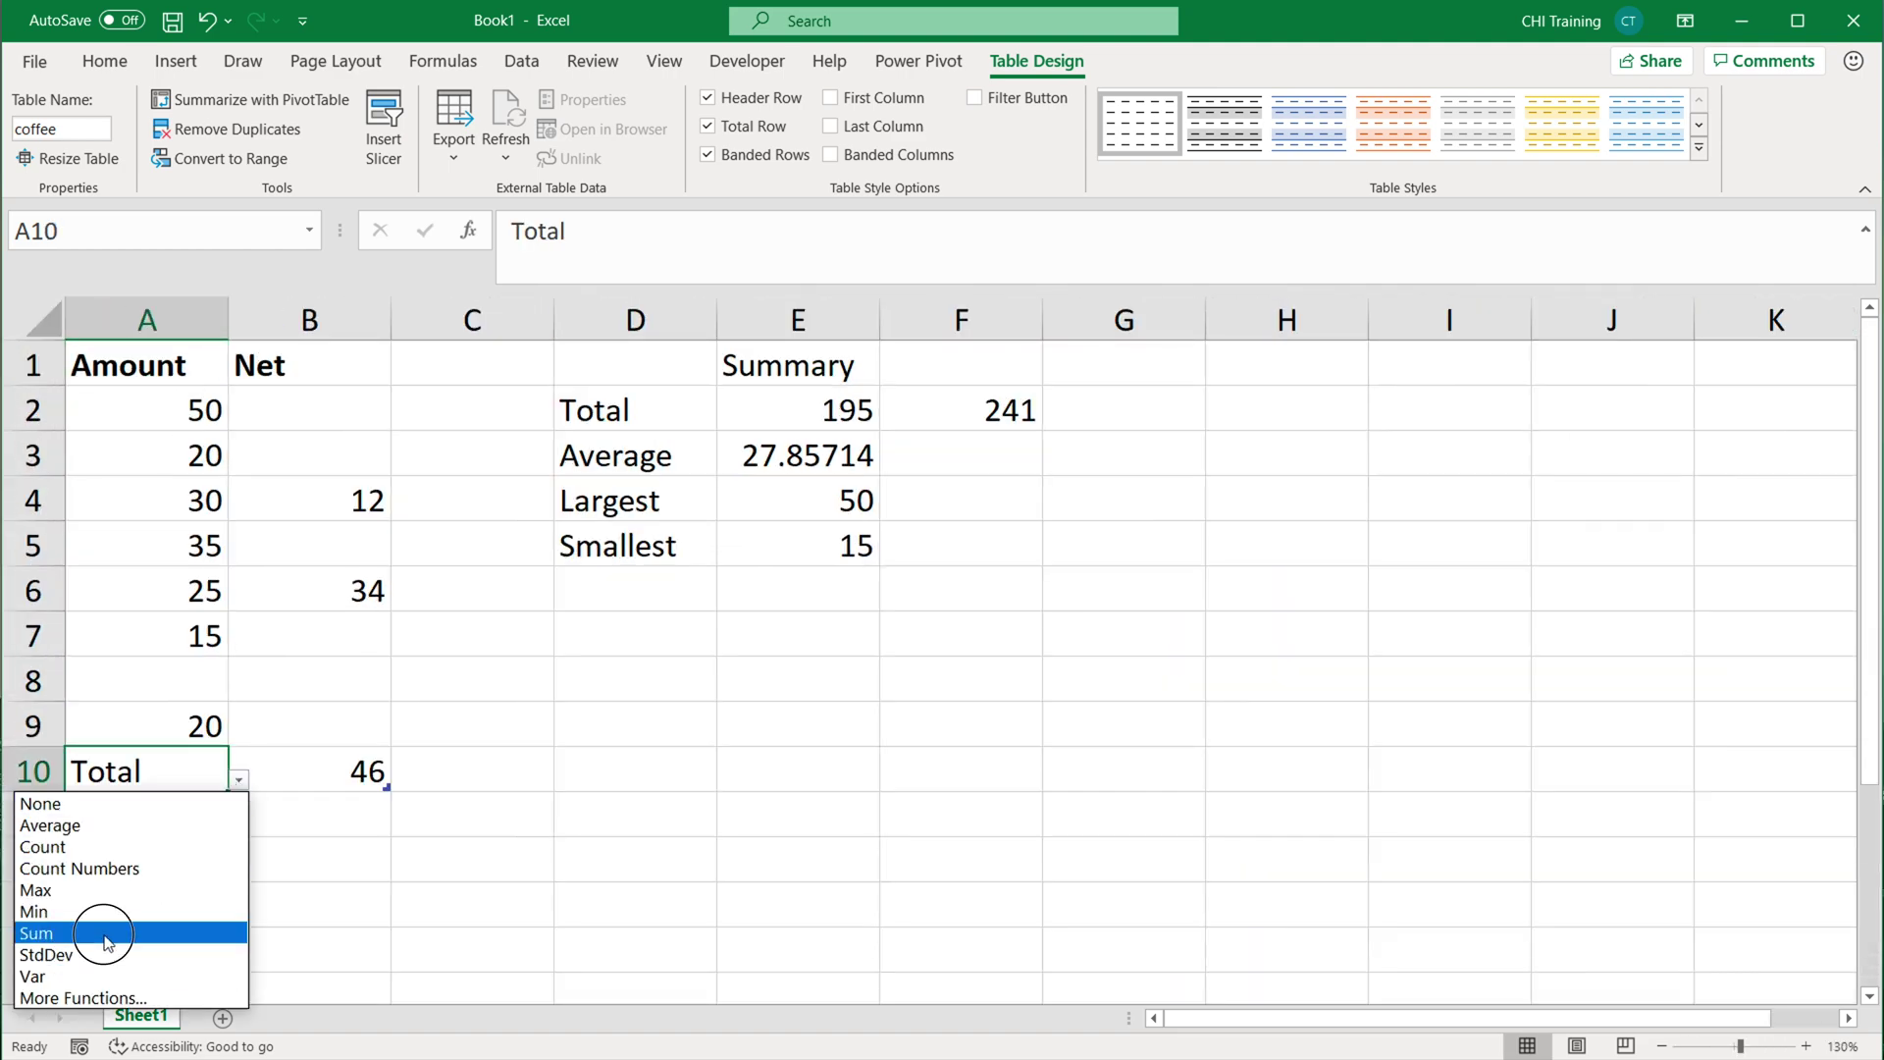
pyautogui.moveTo(193, 397); pyautogui.dragTo(196, 710)
pyautogui.click(291, 789)
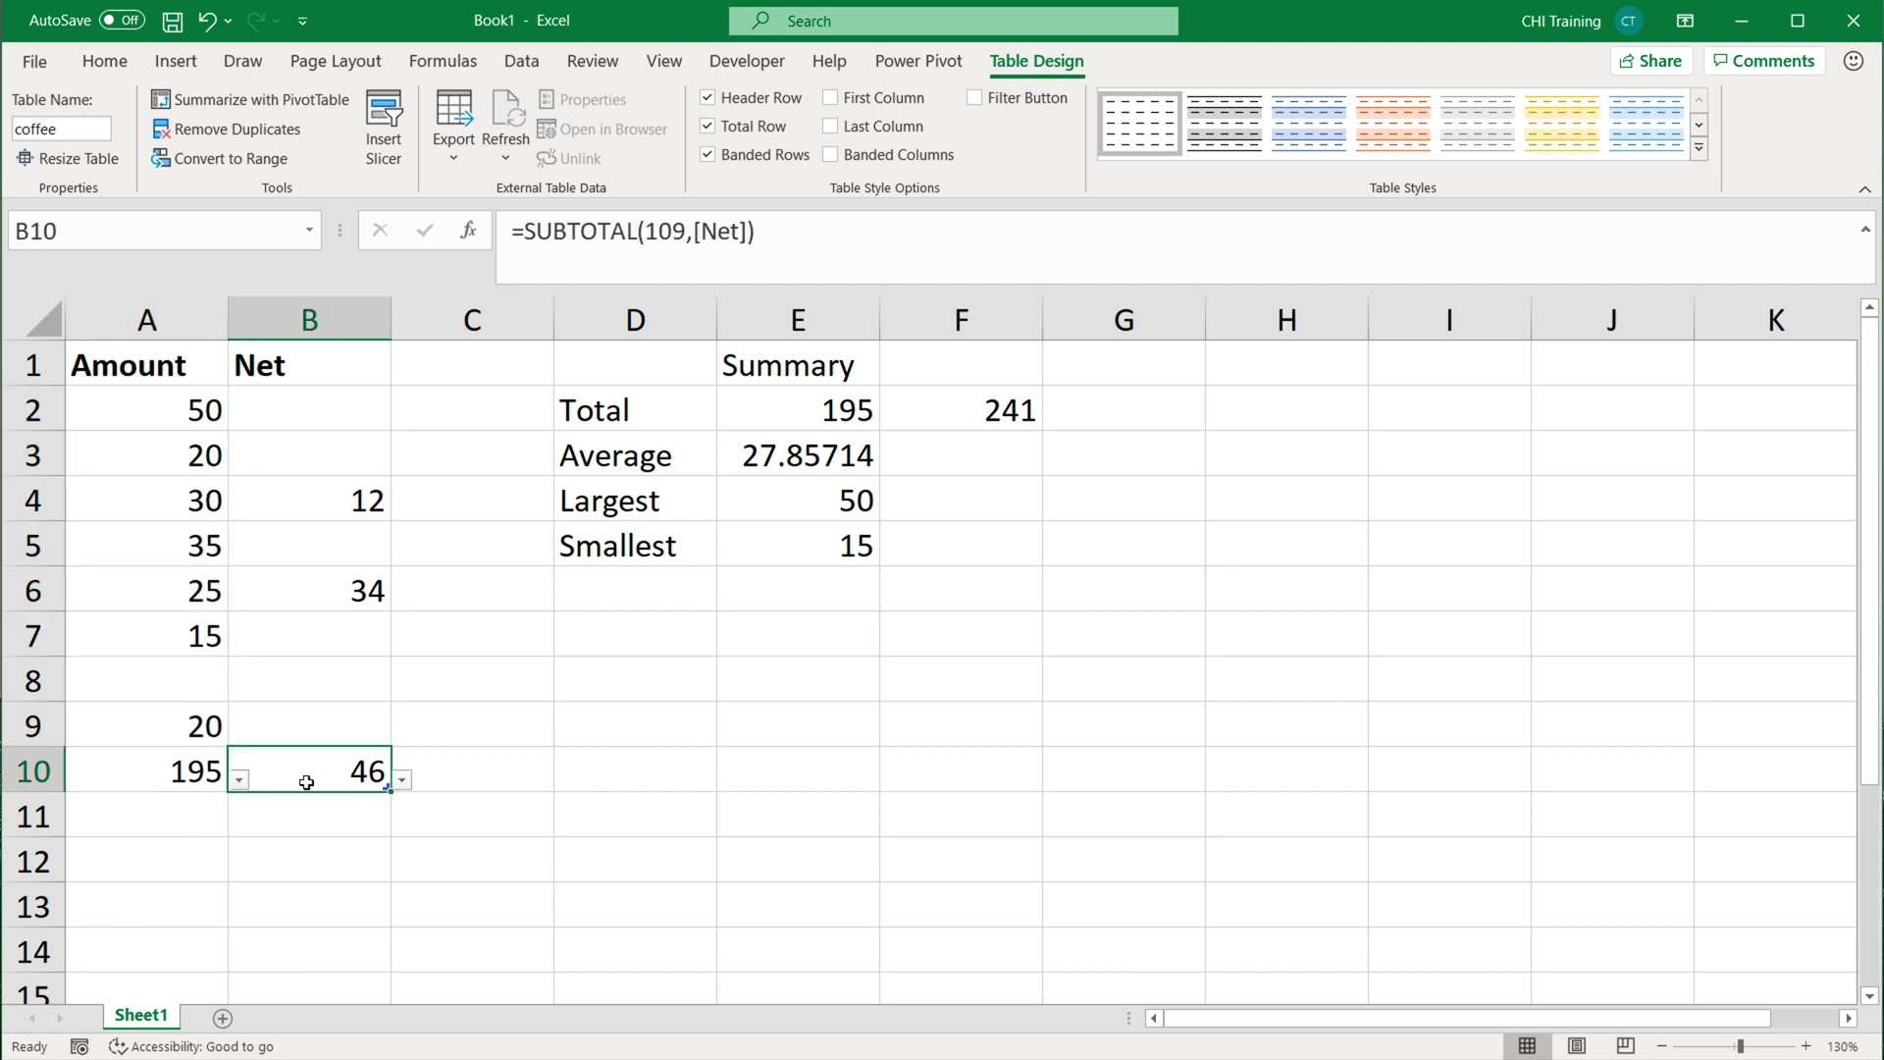
pyautogui.click(237, 781)
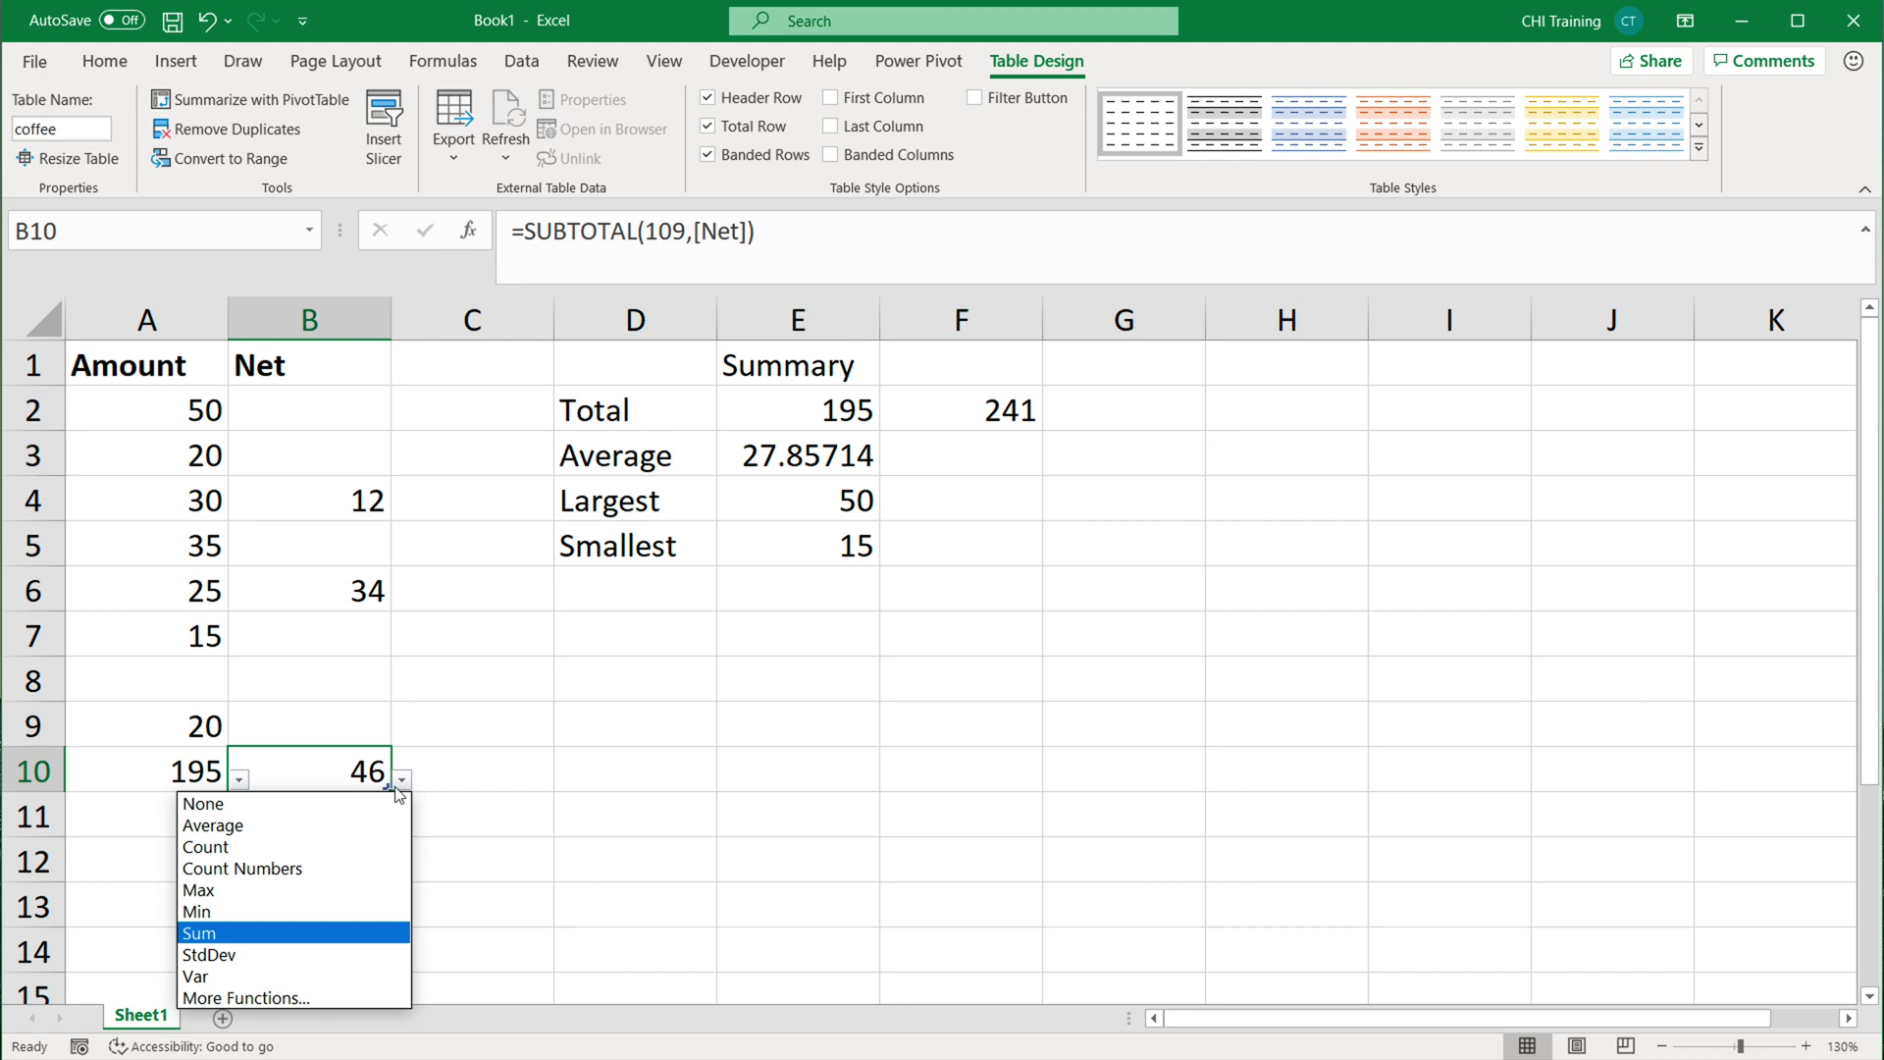
pyautogui.click(269, 922)
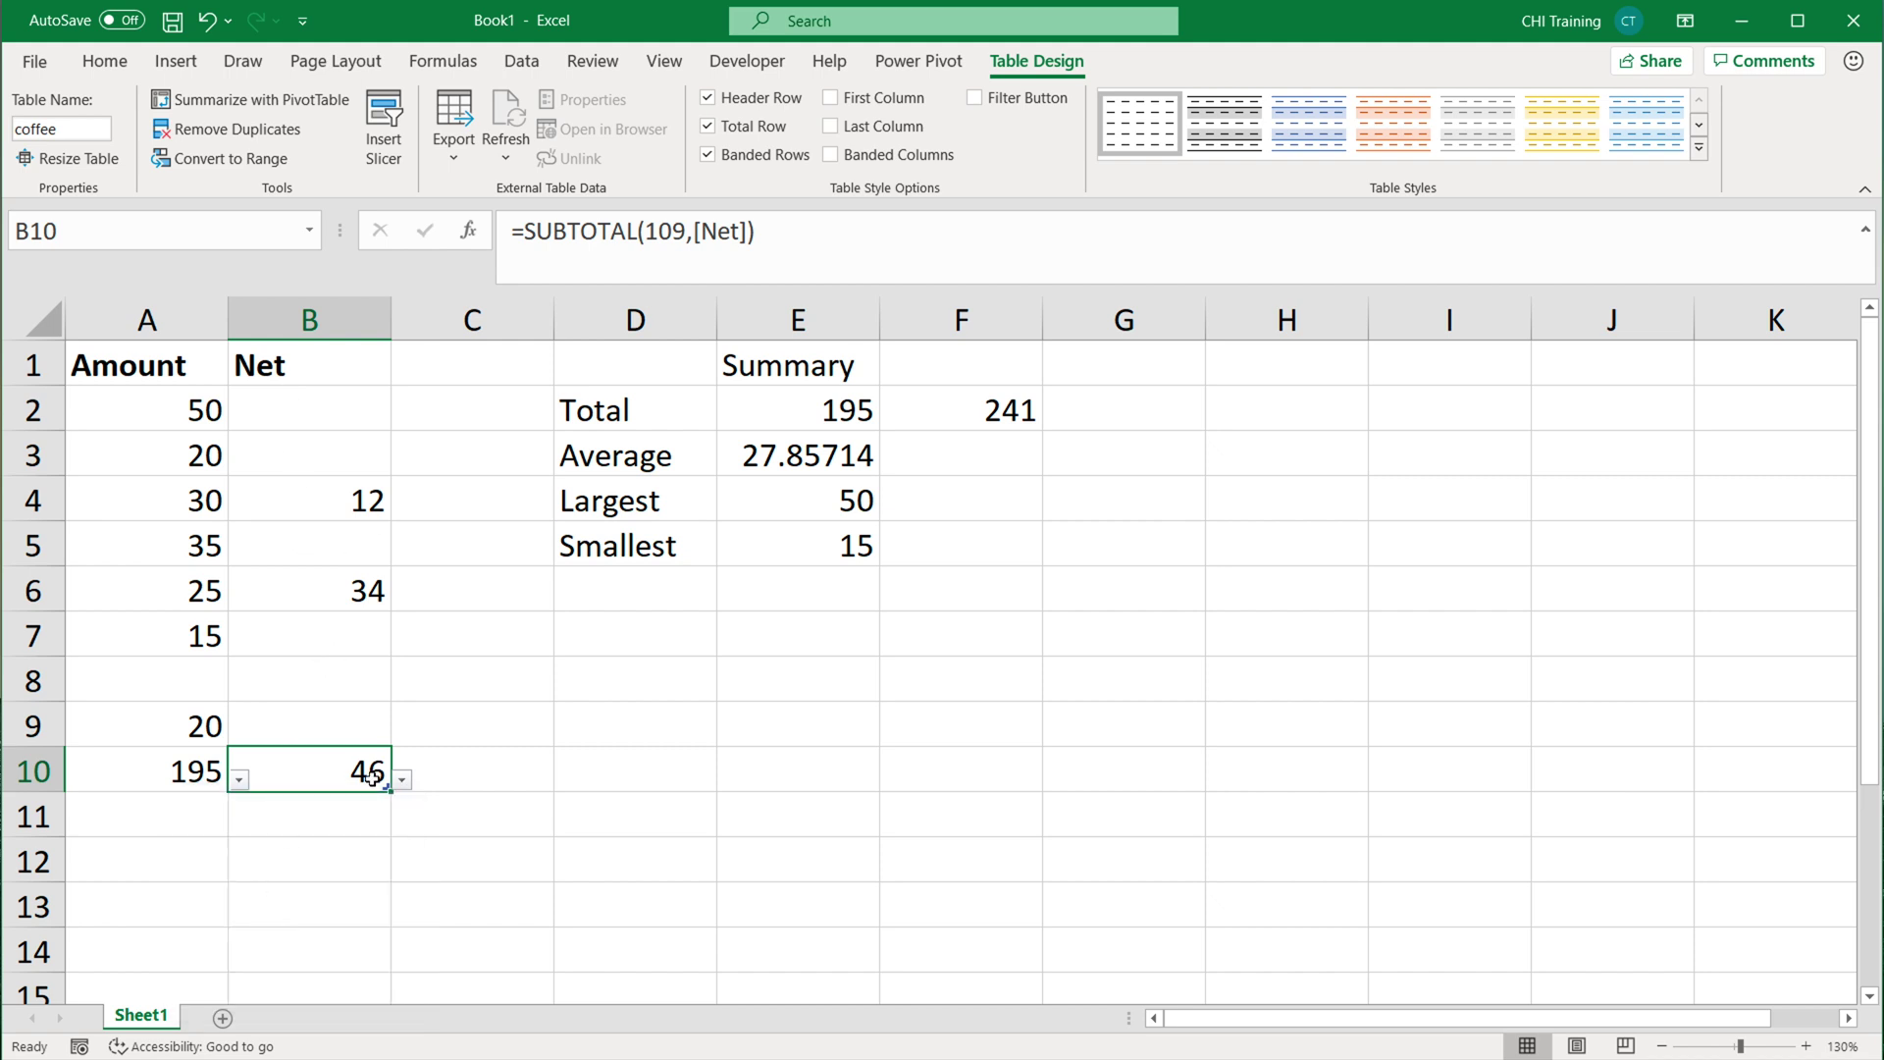
# Set the Net total to Max after trying Average, showing 34.
pyautogui.click(403, 779)
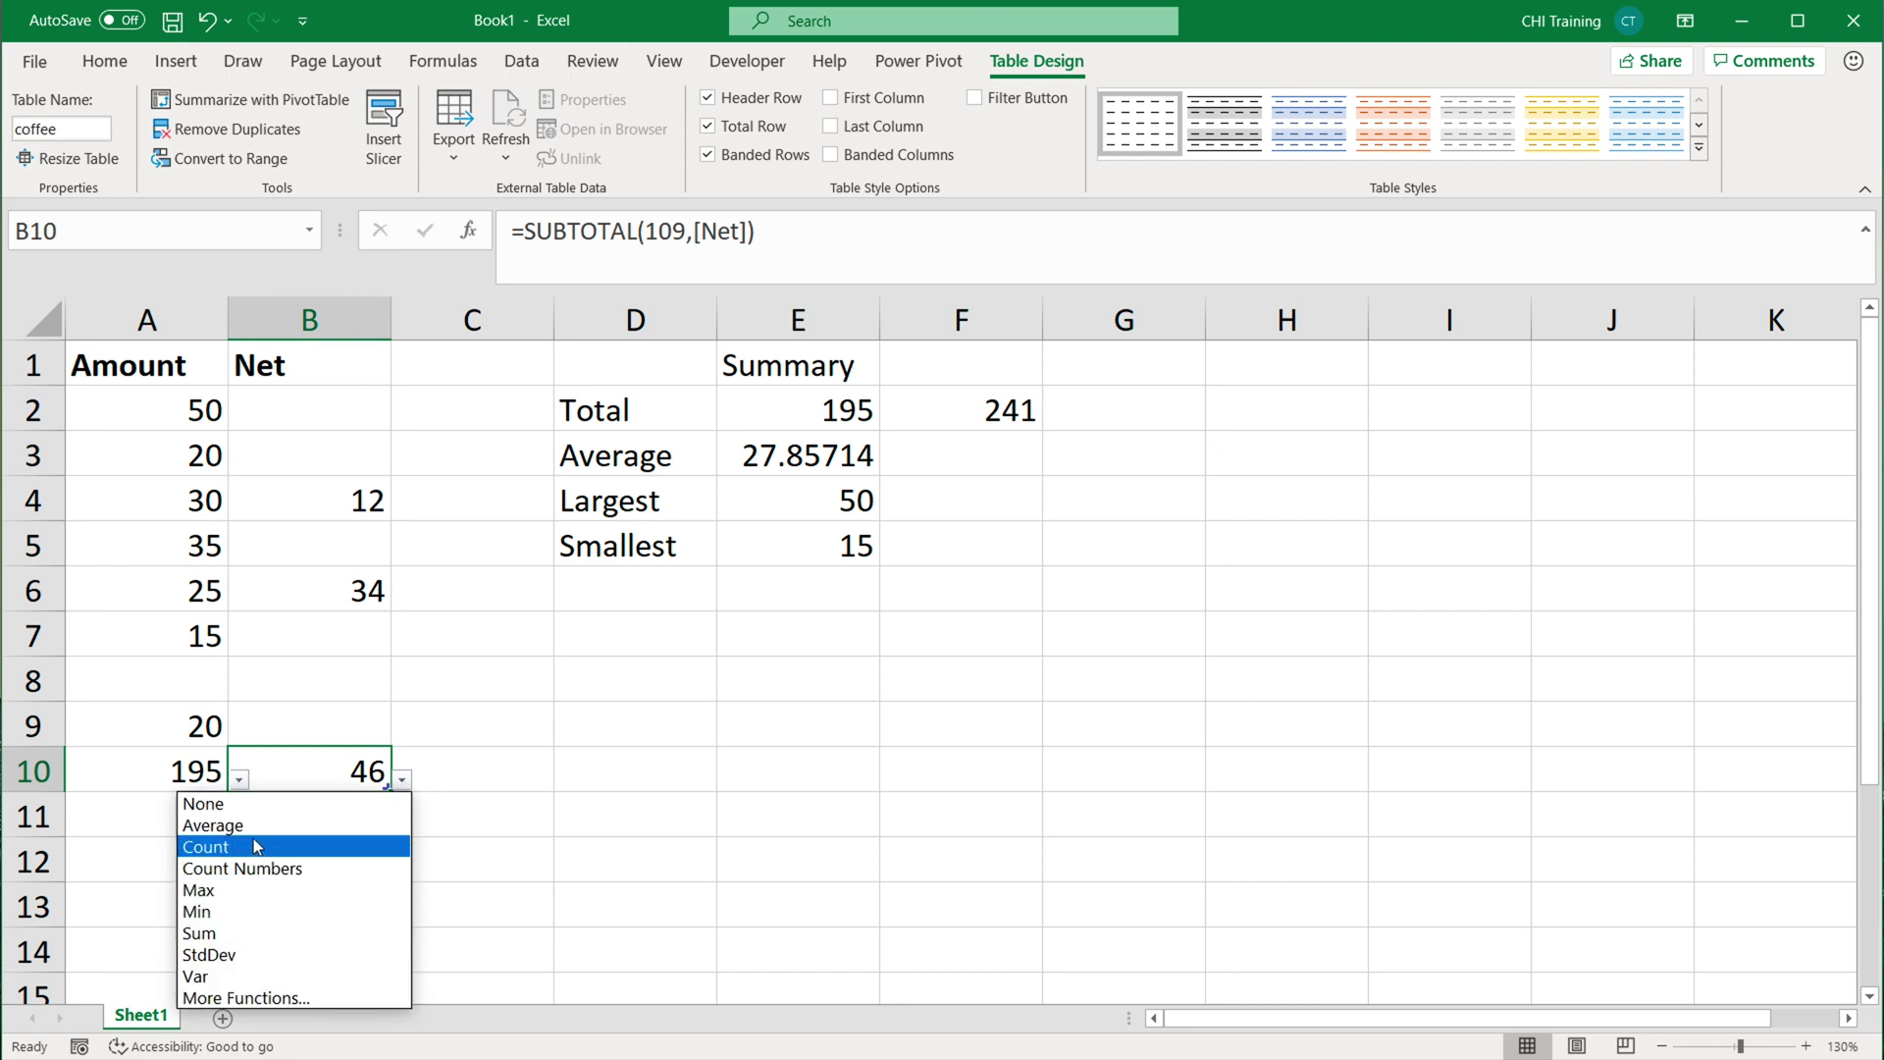
pyautogui.click(236, 825)
pyautogui.click(403, 779)
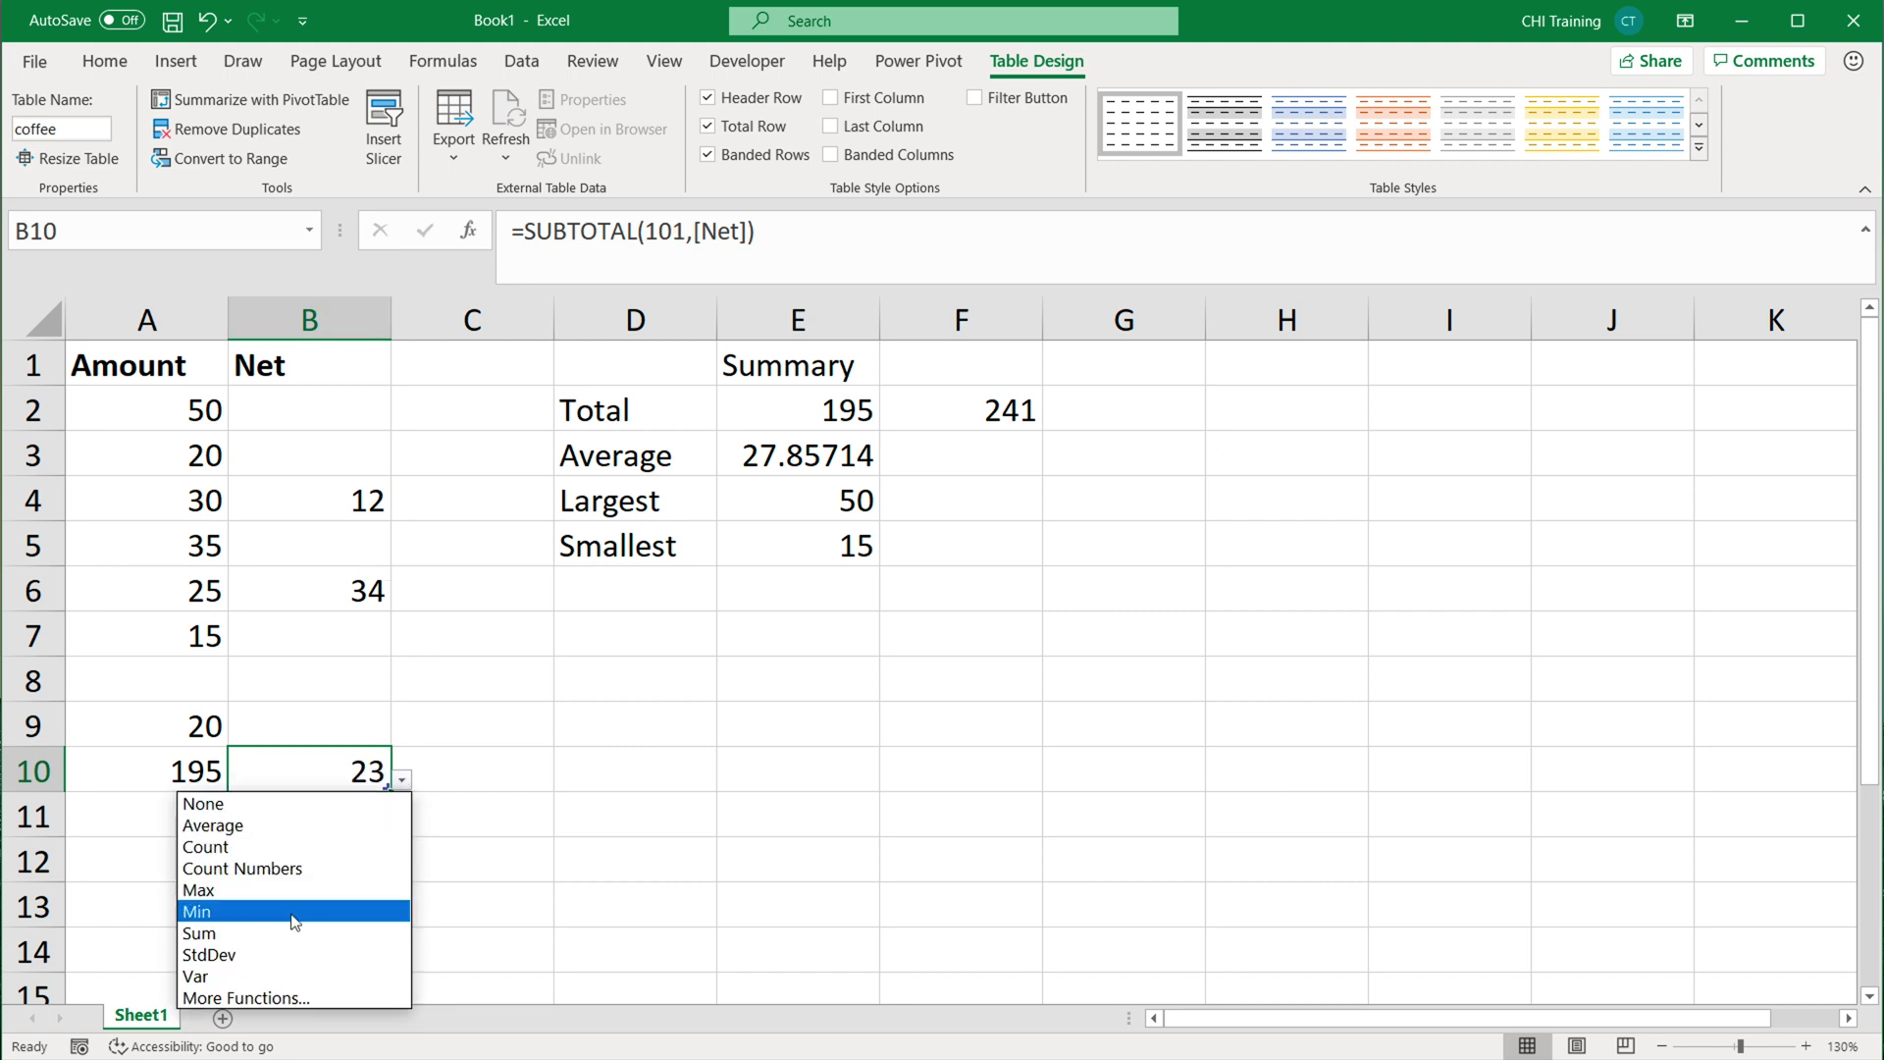
pyautogui.click(294, 890)
pyautogui.moveTo(151, 763); pyautogui.dragTo(257, 765)
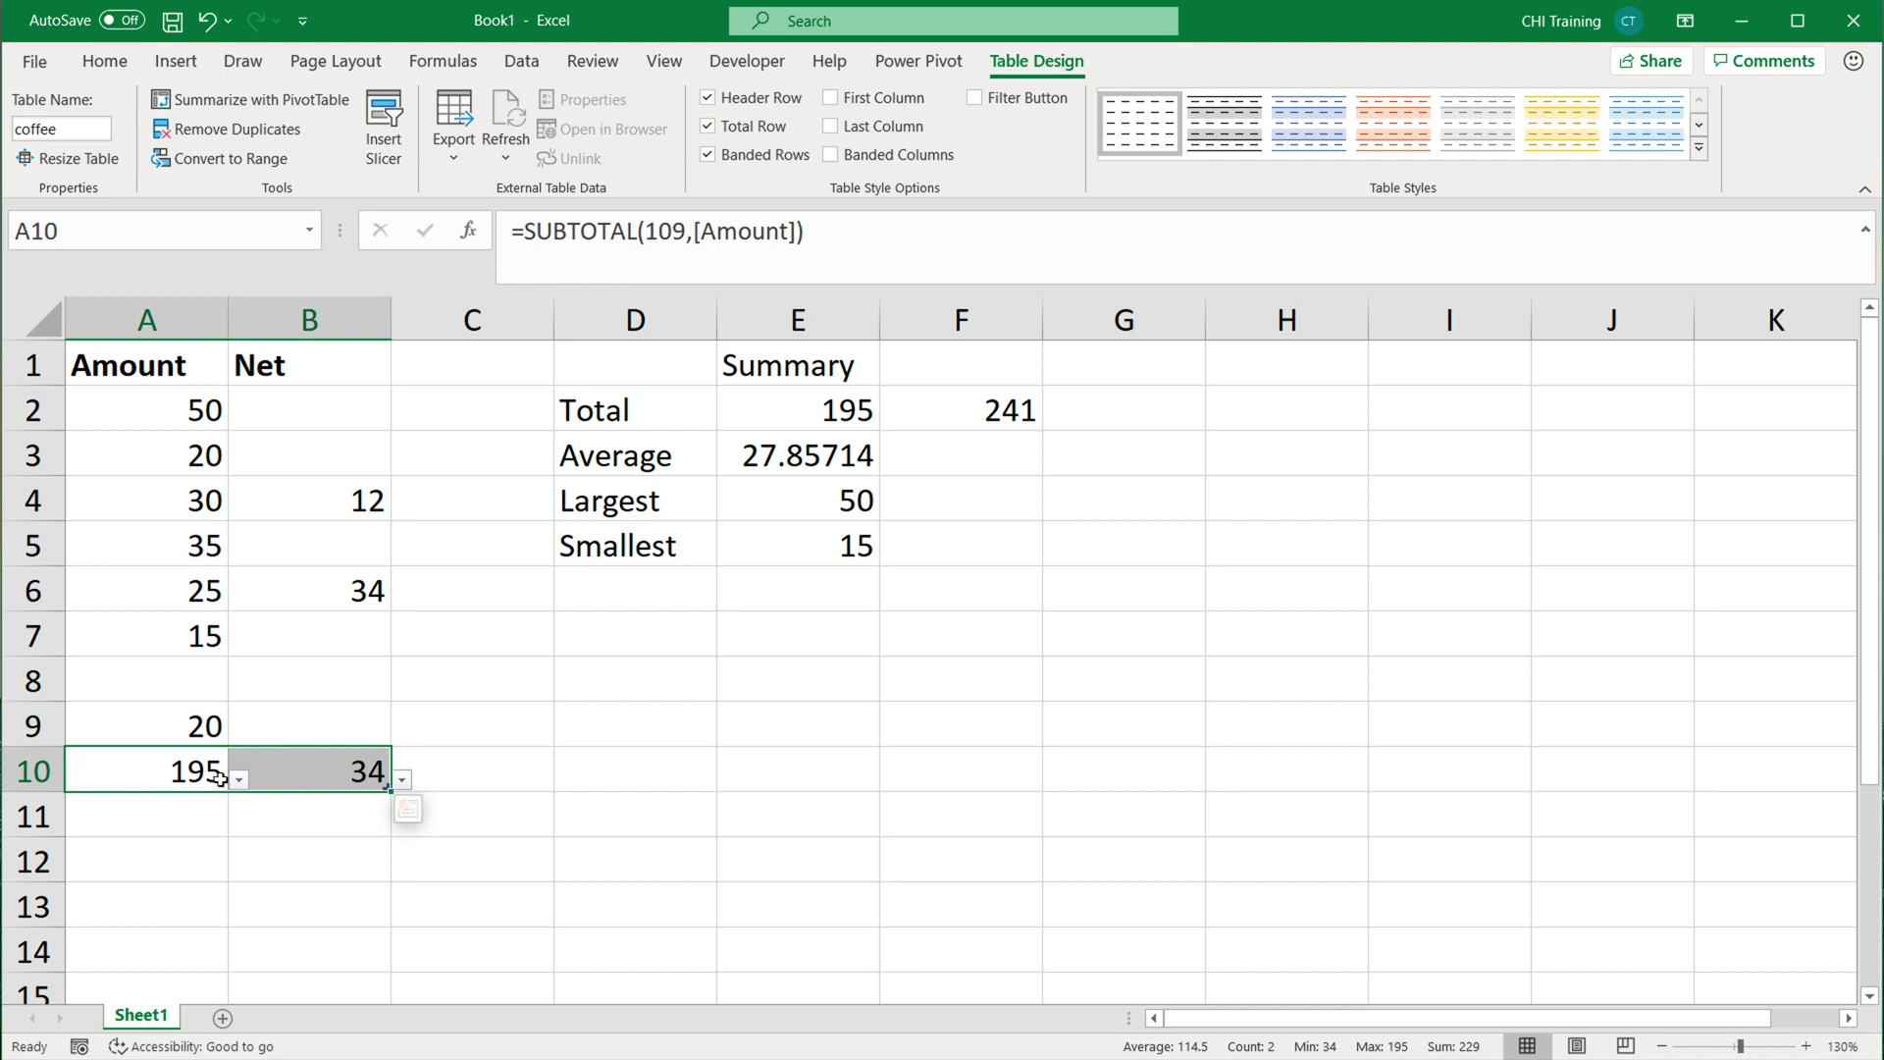
# Change F2 to =SUM(coffee[#Totals]) so it sums the total row to 218.
pyautogui.doubleClick(957, 405)
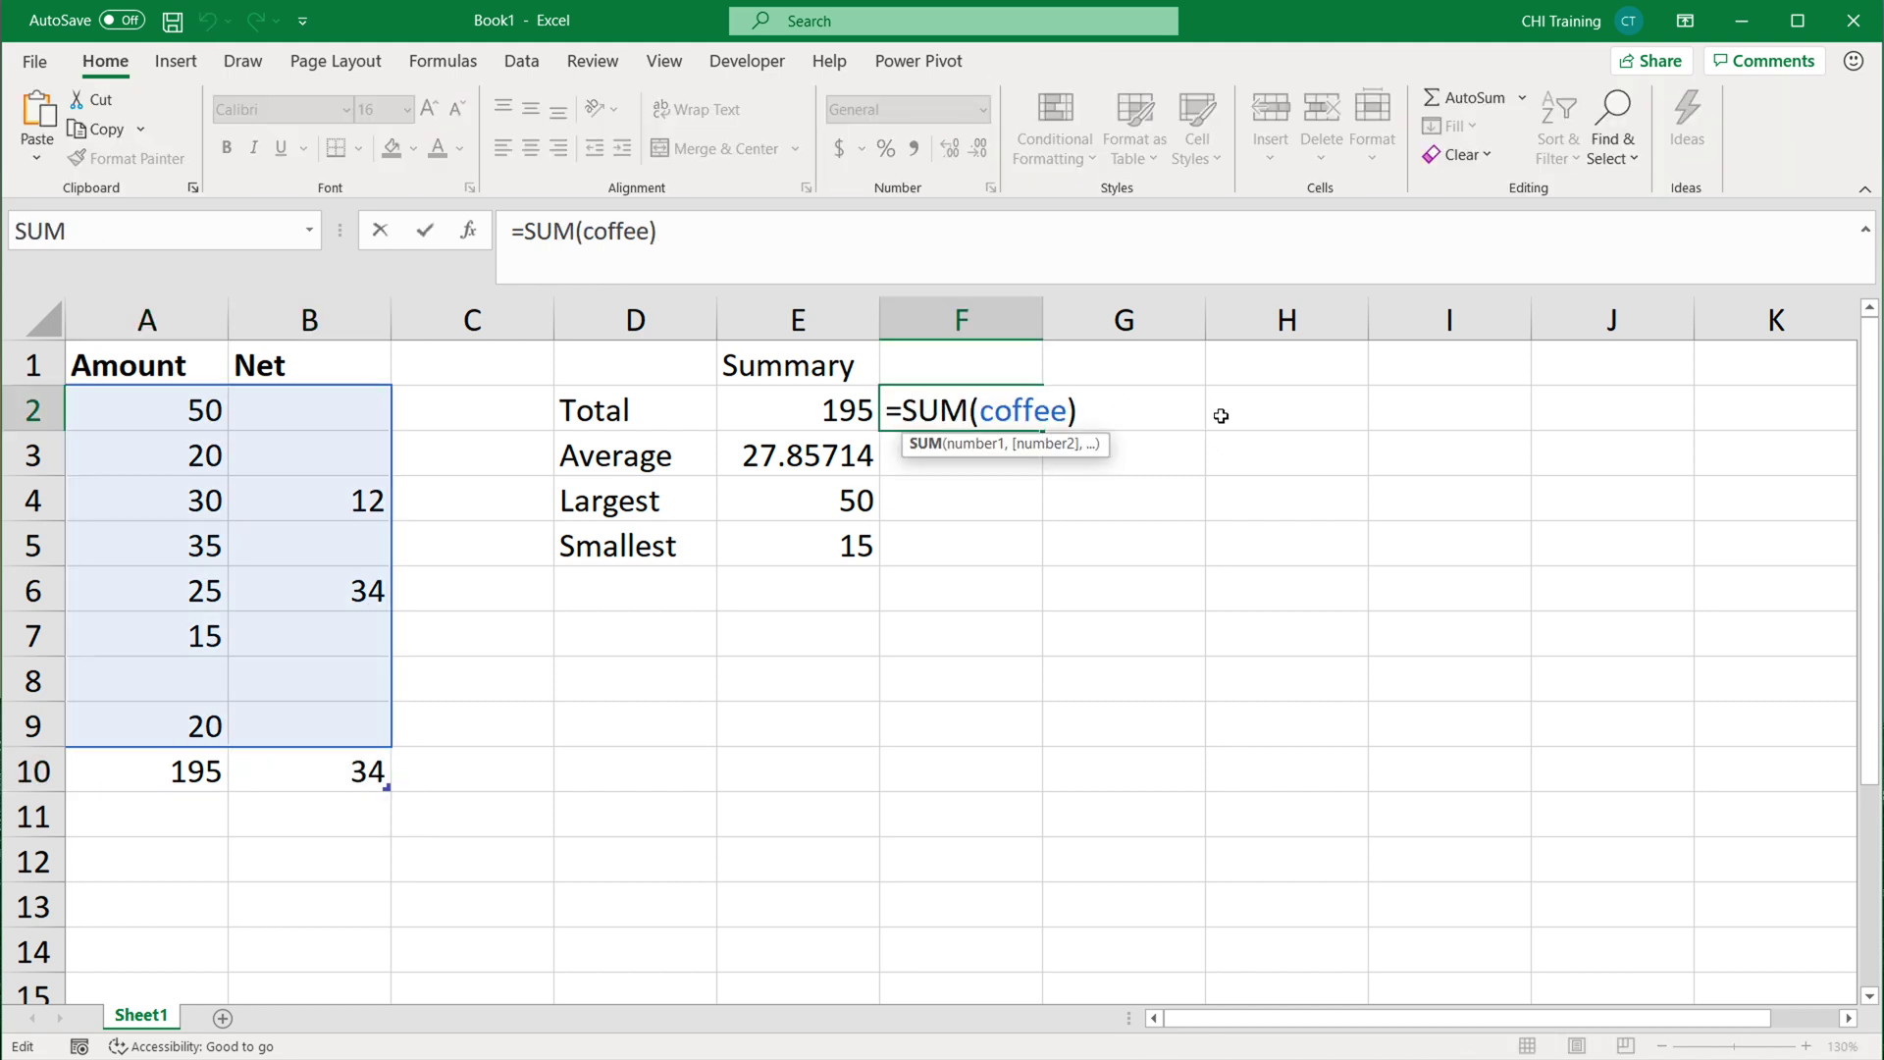
pyautogui.click(1068, 407)
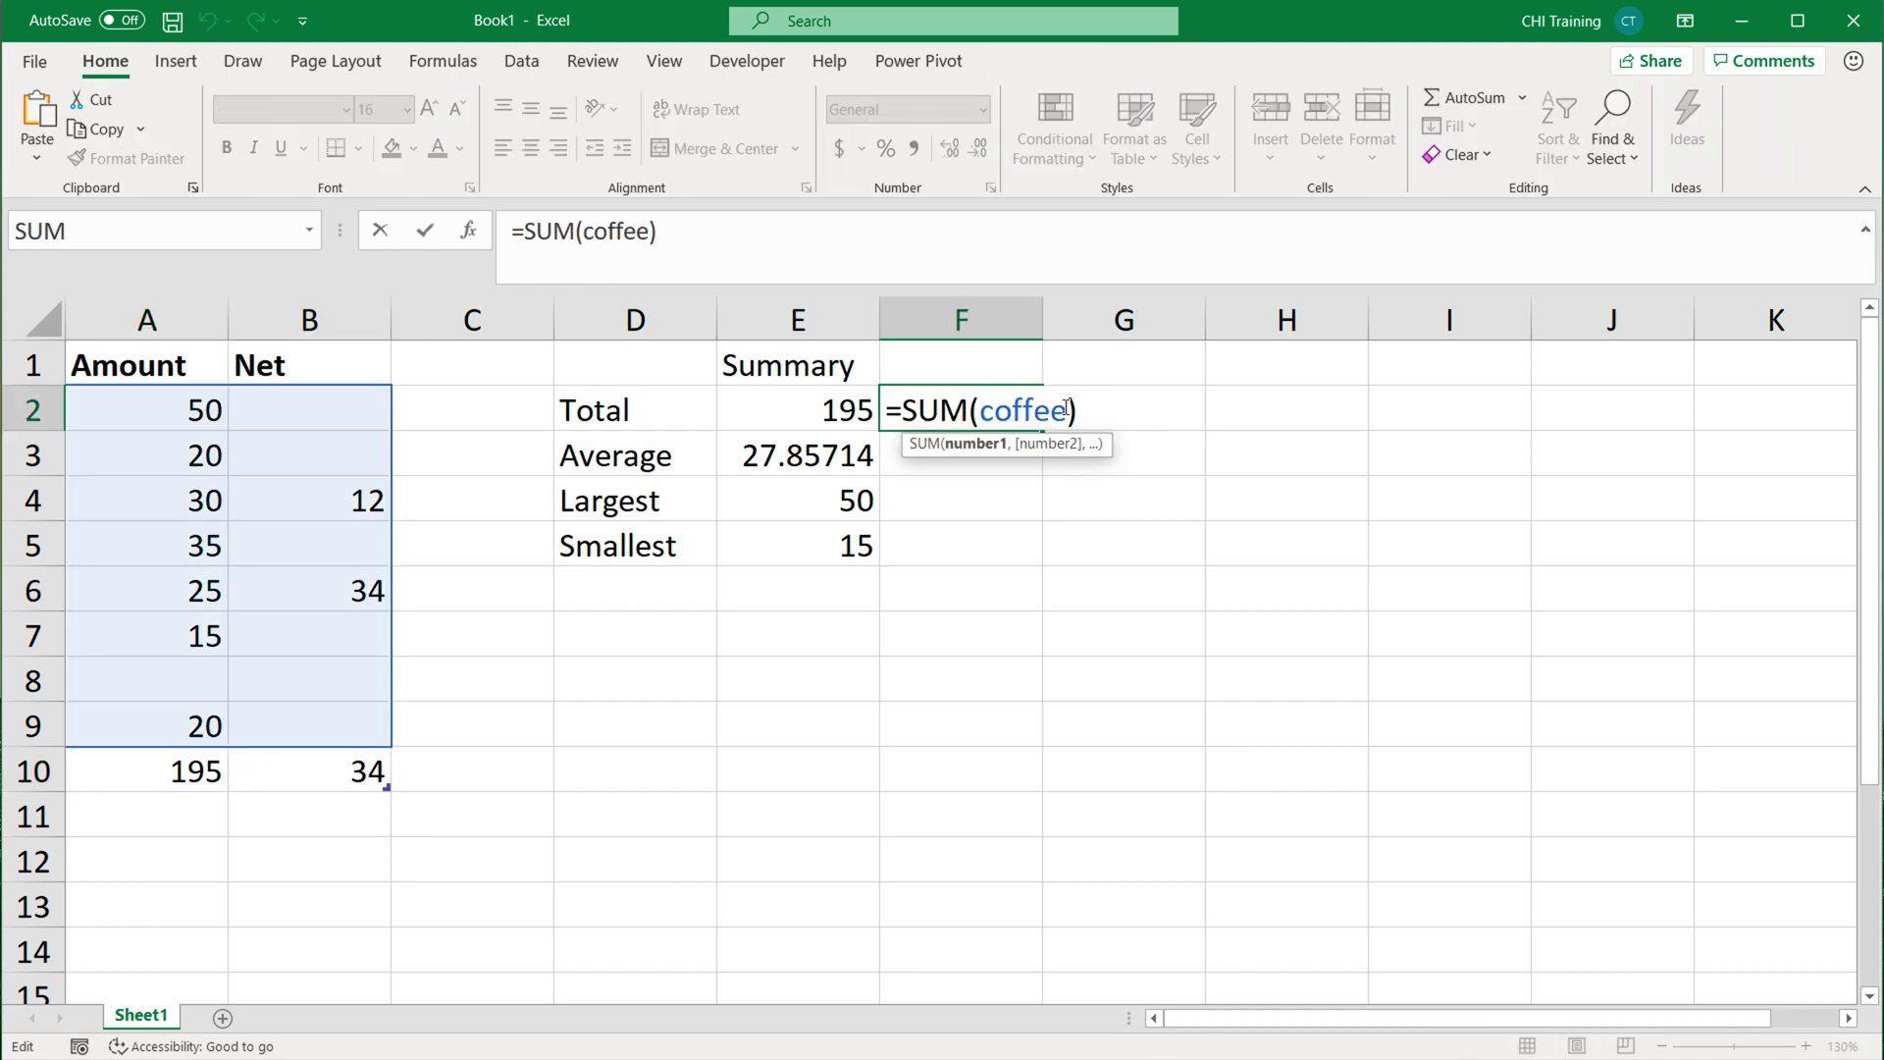
pyautogui.write('[')
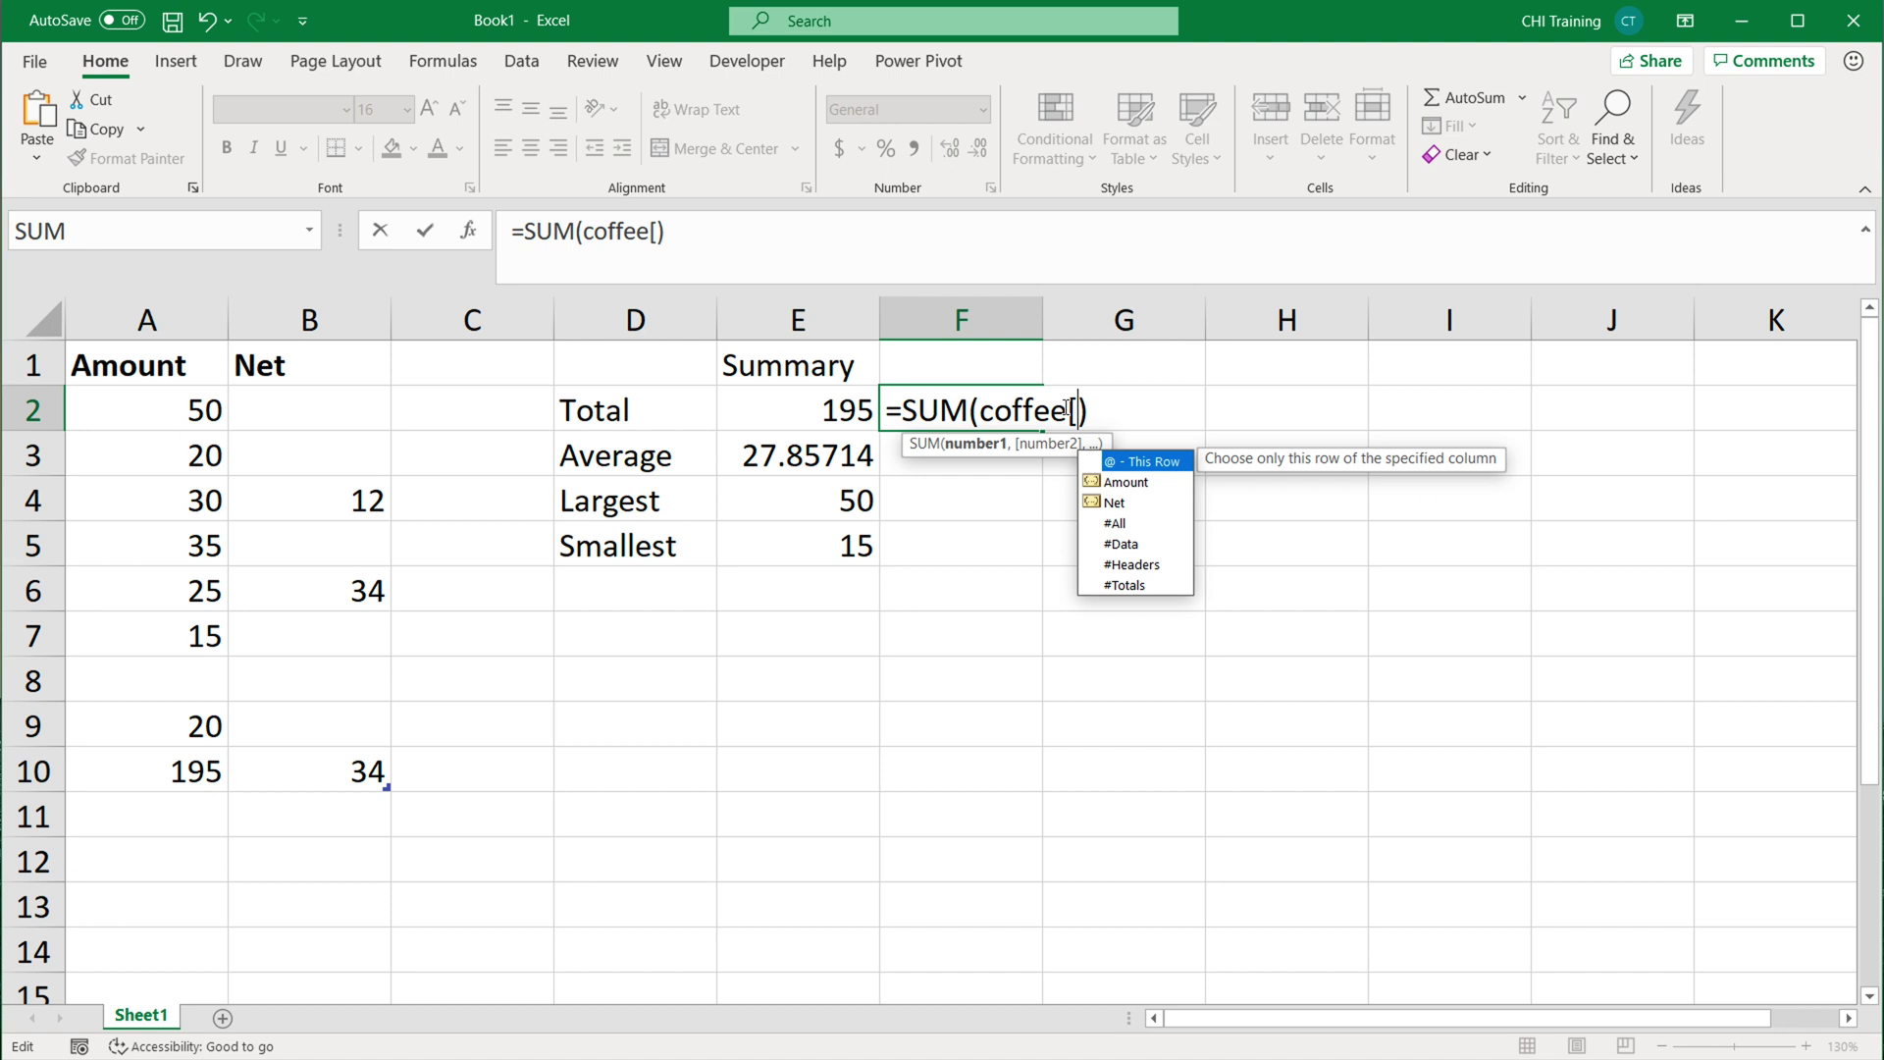
pyautogui.doubleClick(1125, 585)
pyautogui.write(']')
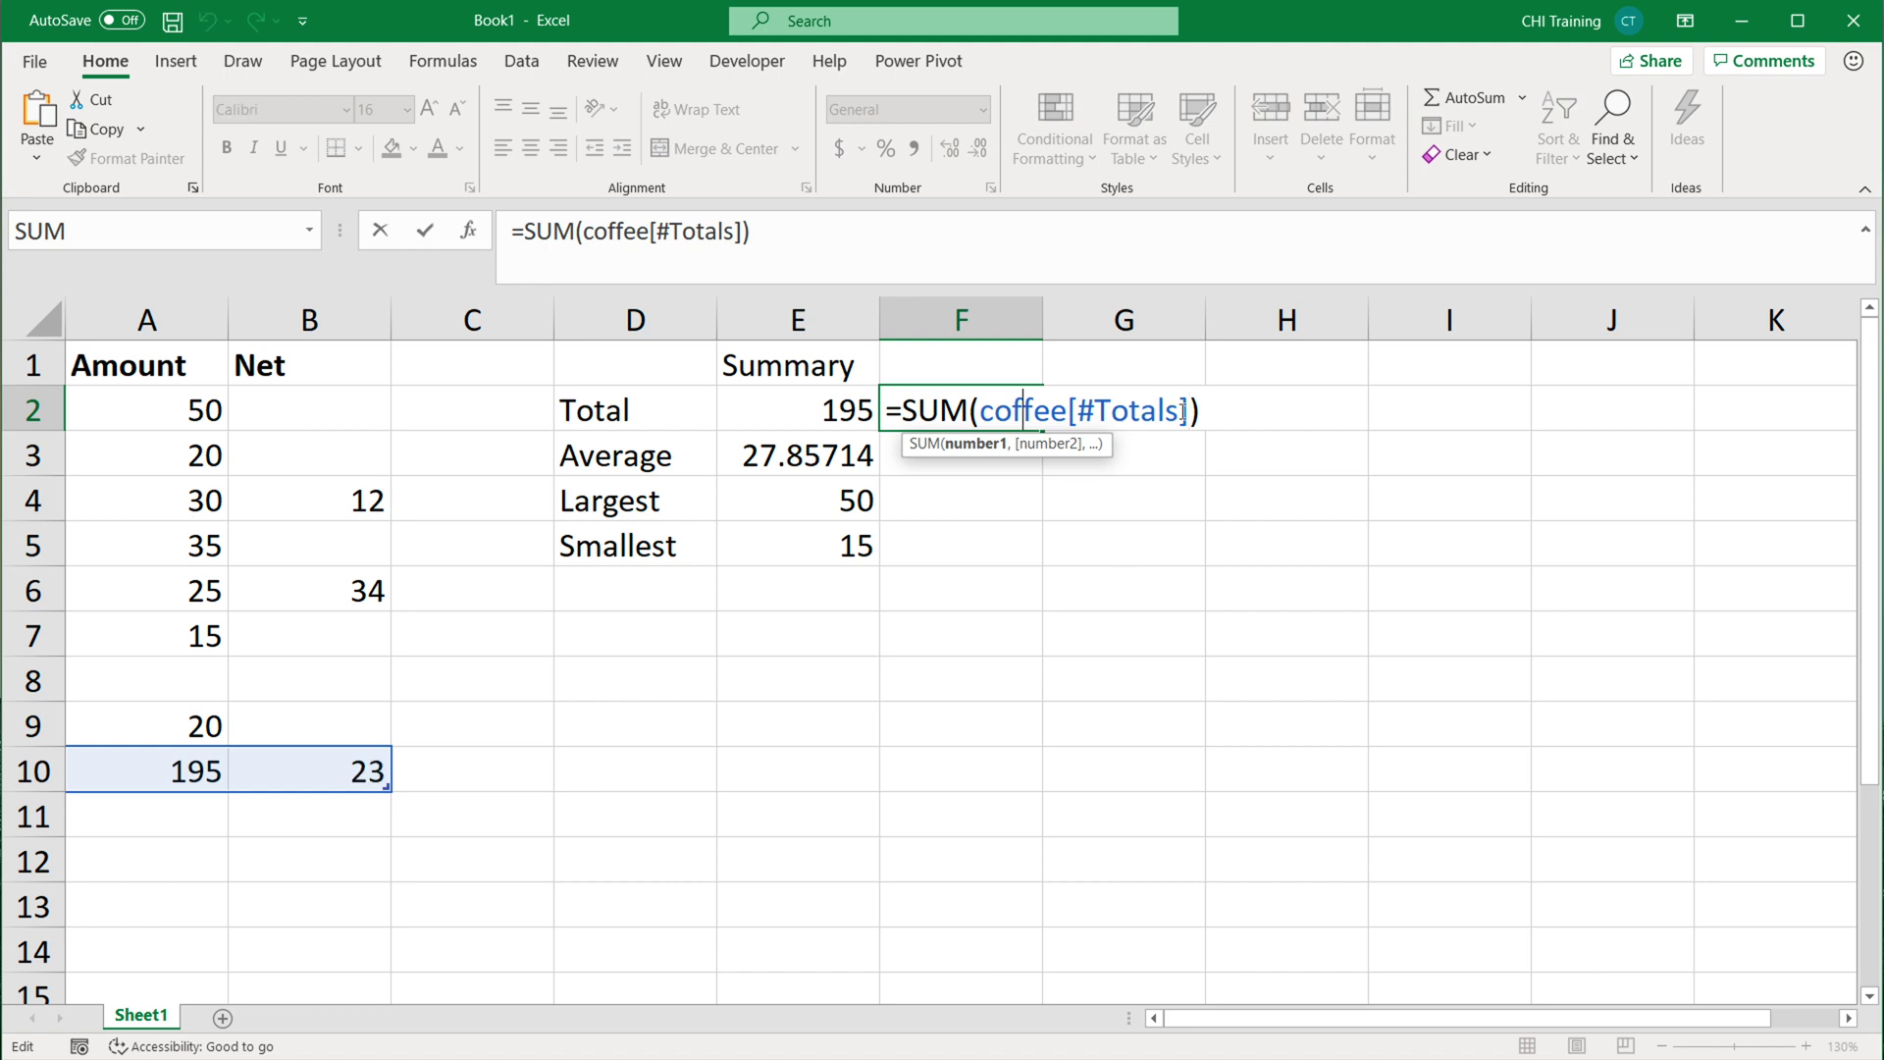
# Try the #Data specifier in the F2 formula, then remove it and dismiss the suggestions.
pyautogui.moveTo(1187, 411); pyautogui.dragTo(1068, 417)
pyautogui.press('Delete')
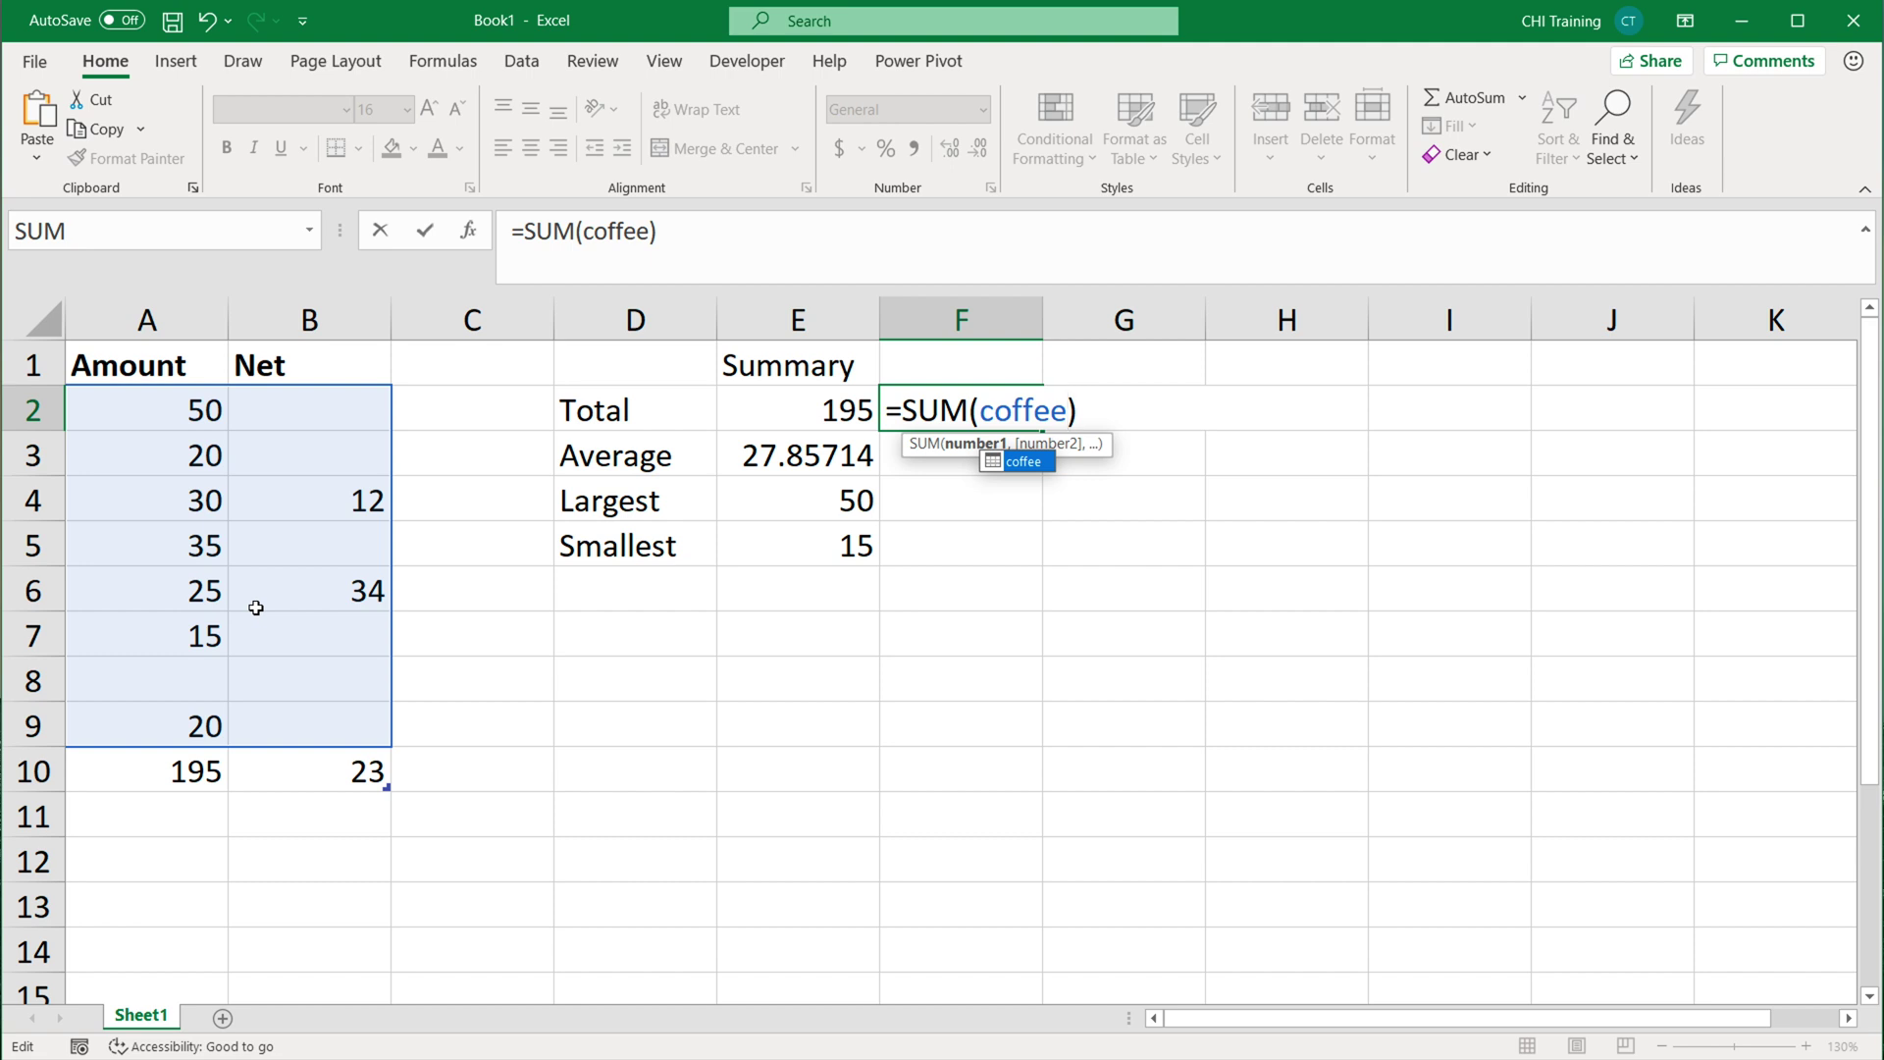
pyautogui.write('[')
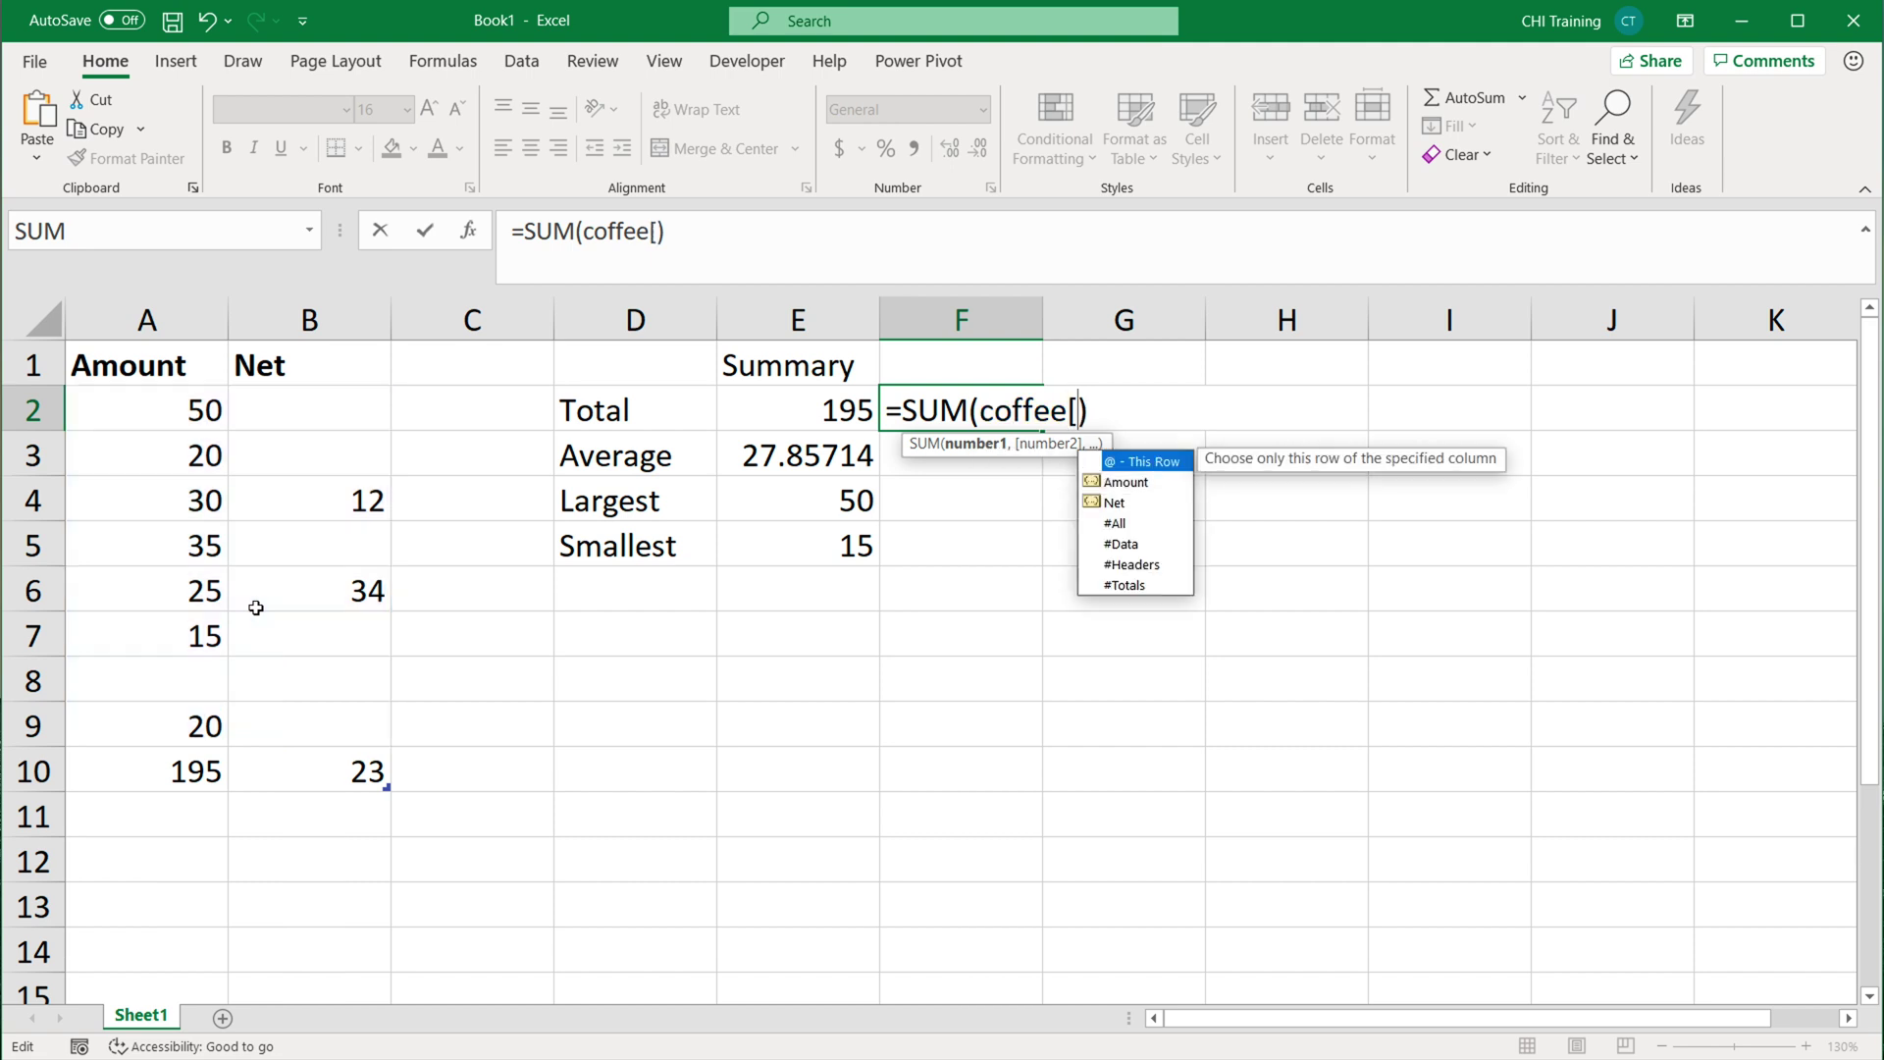
pyautogui.doubleClick(1121, 543)
pyautogui.write(']')
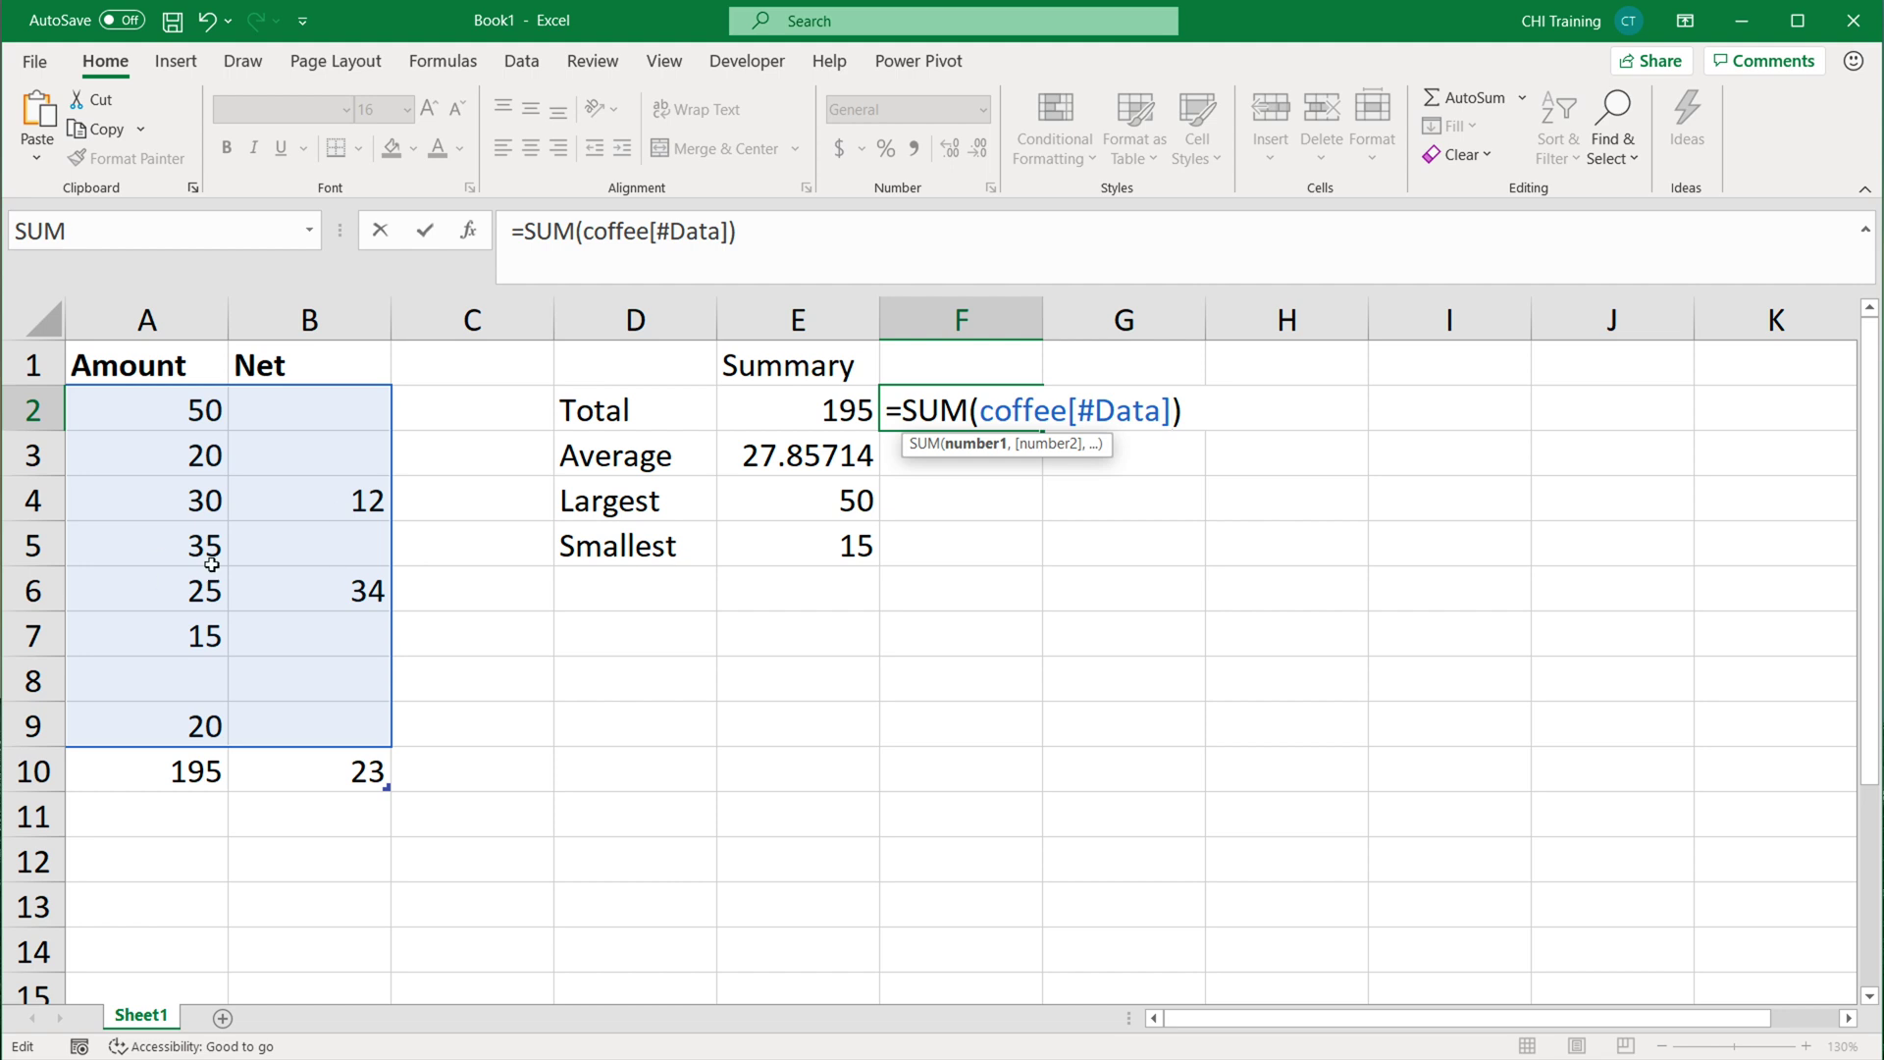
pyautogui.press('BackSpace')
pyautogui.press('BackSpace')
pyautogui.press('BackSpace')
pyautogui.press('BackSpace')
pyautogui.press('BackSpace')
pyautogui.press('BackSpace')
pyautogui.press('BackSpace')
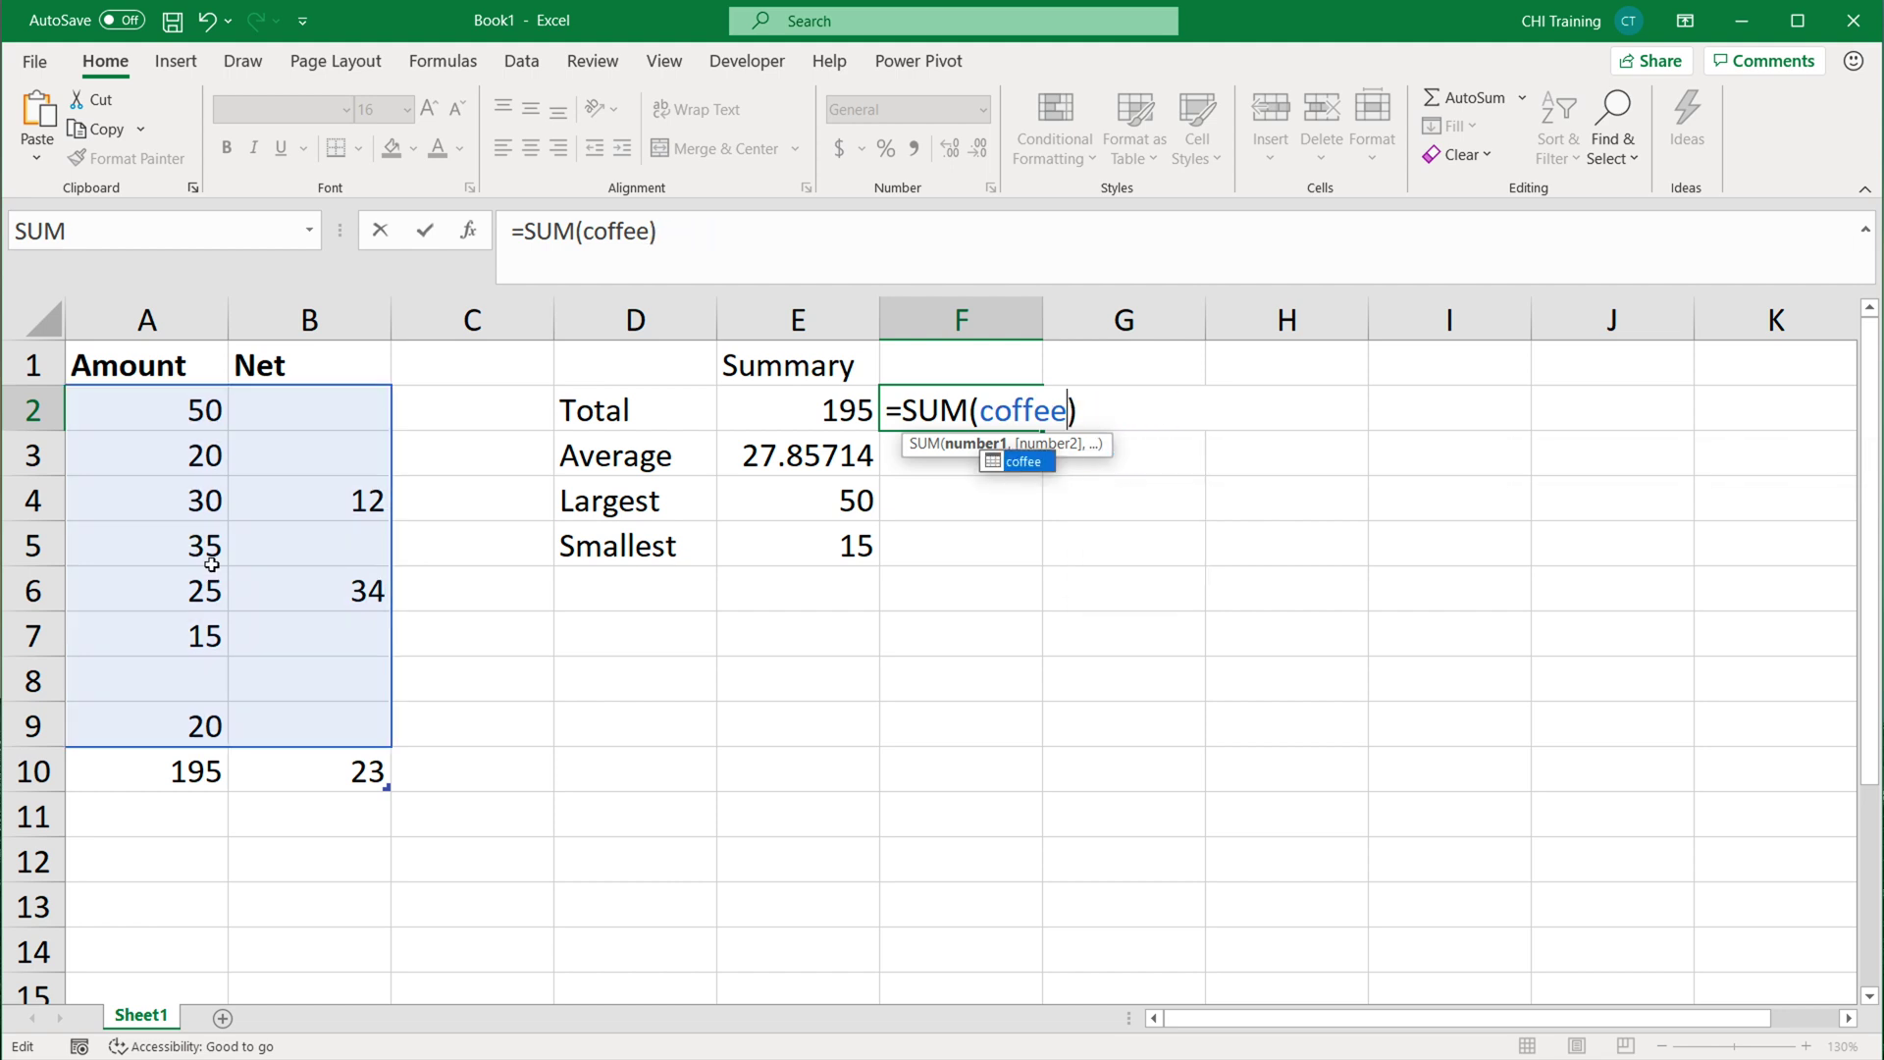
pyautogui.write('[')
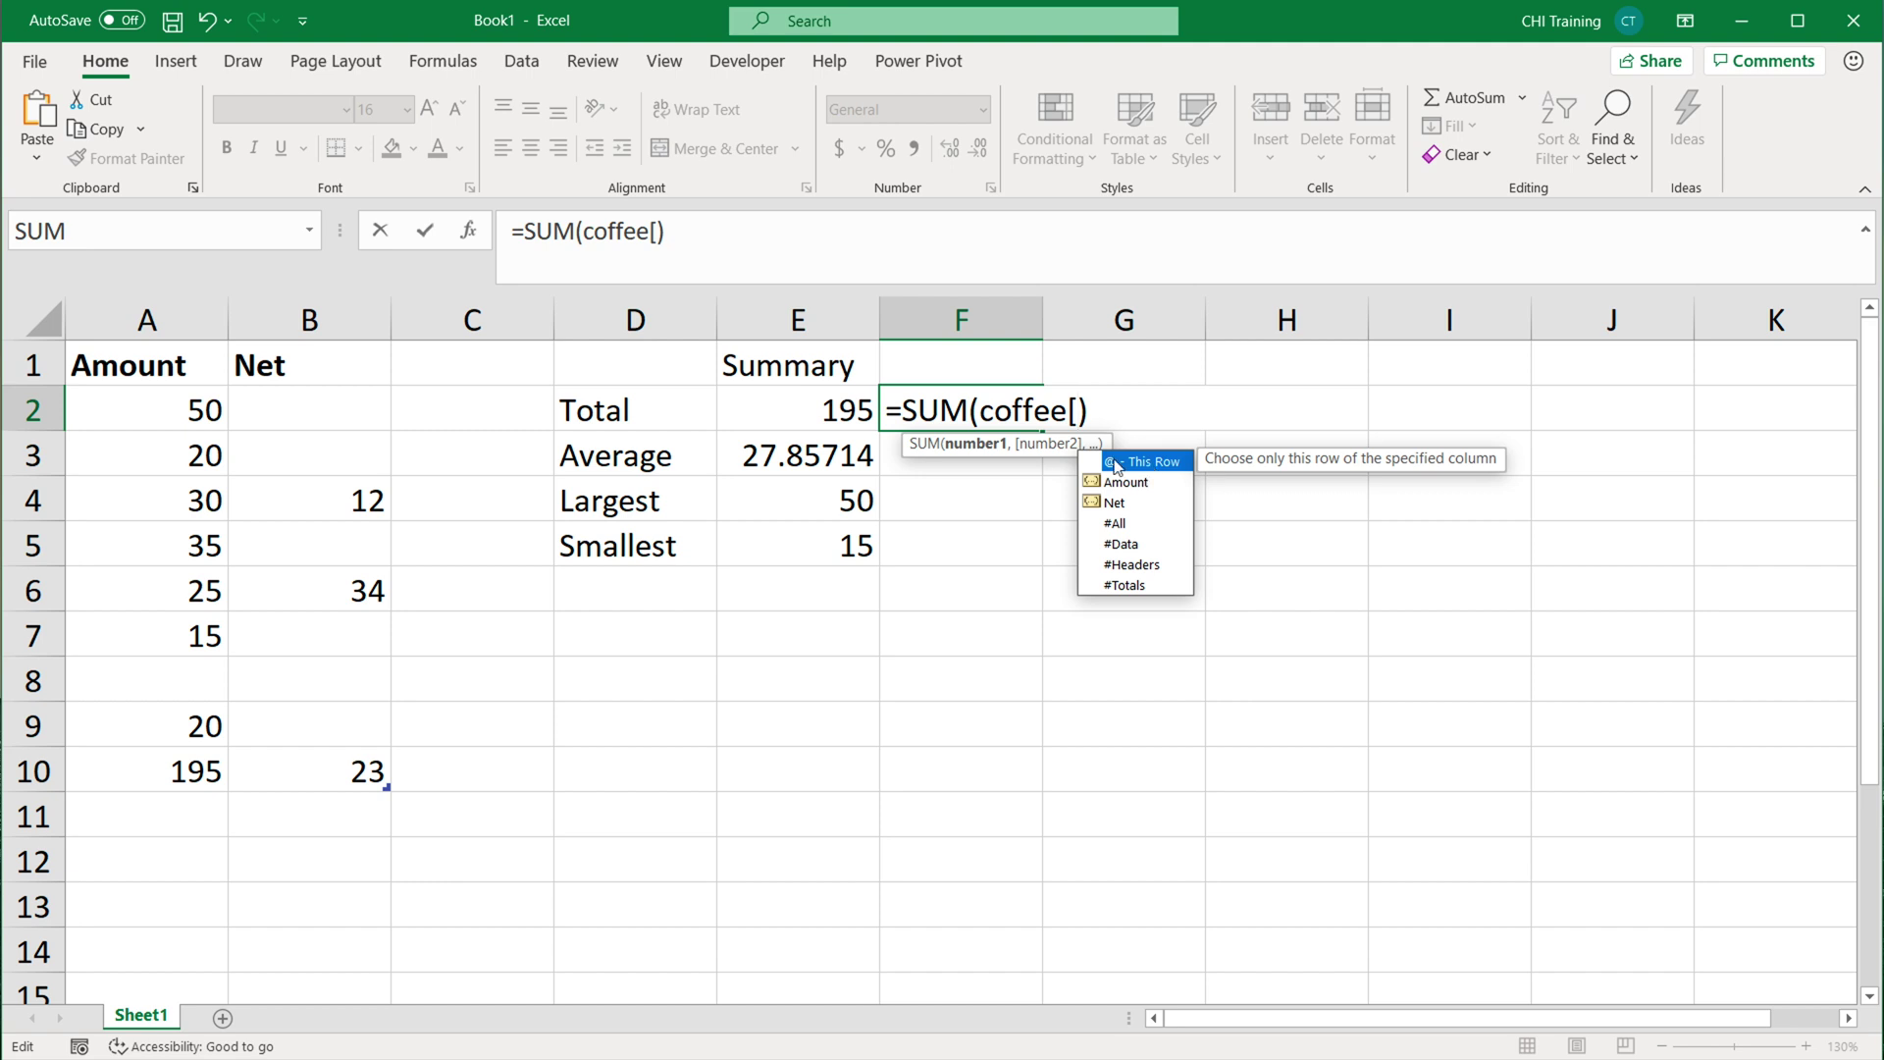
pyautogui.press('Escape')
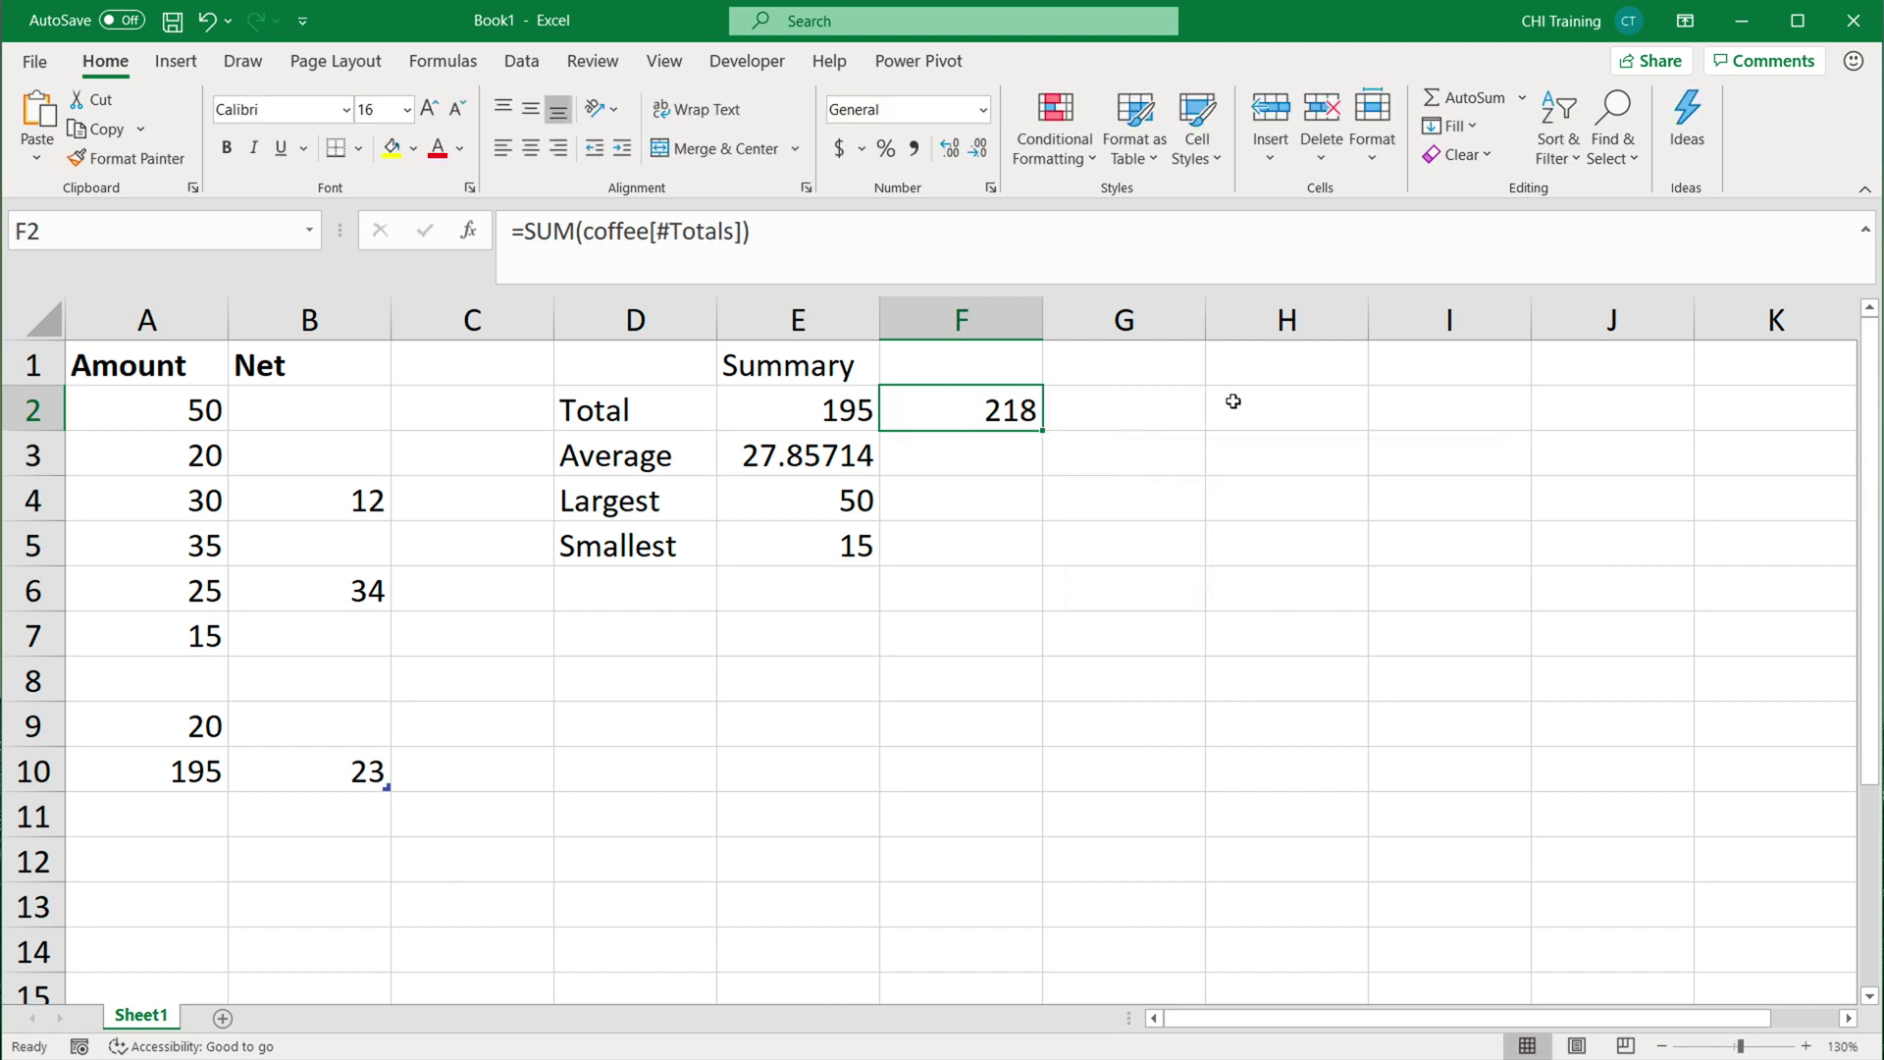
pyautogui.hotkey('ctrl', 'z')
pyautogui.hotkey('ctrl', 'z')
pyautogui.click(265, 766)
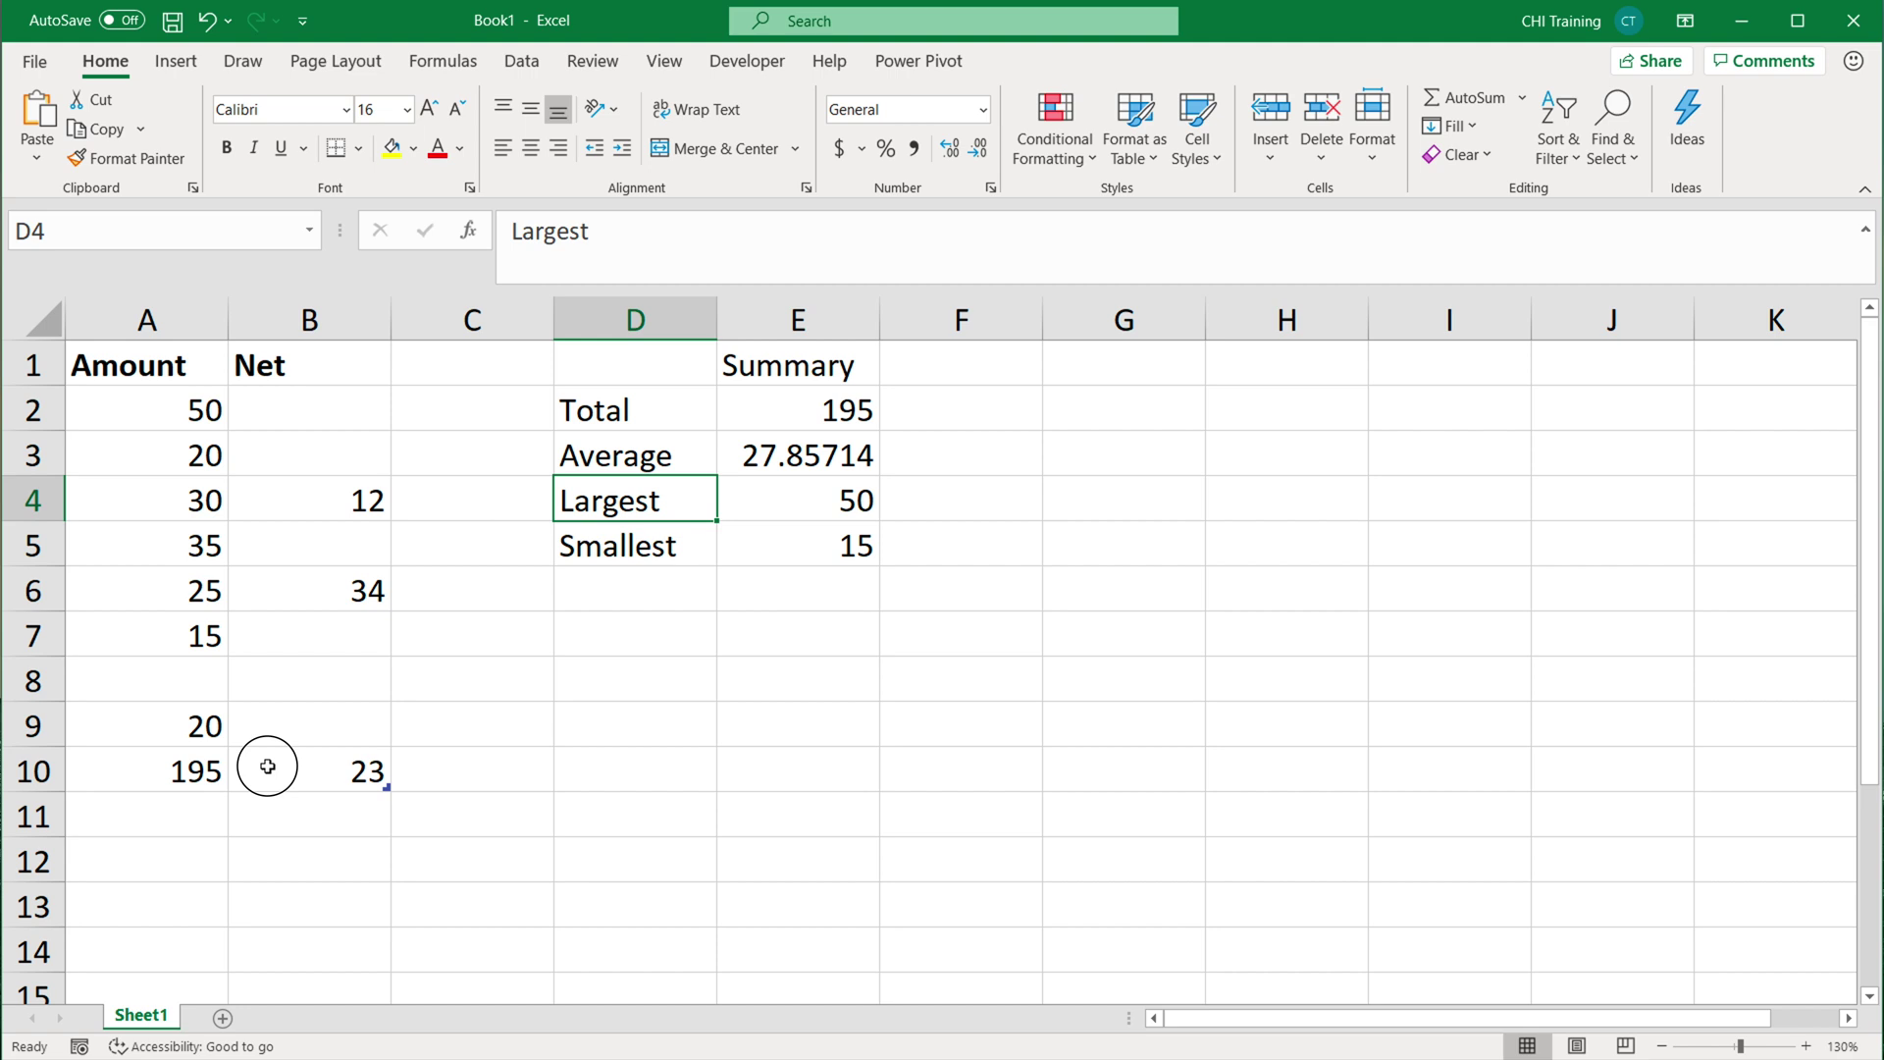
pyautogui.click(1060, 62)
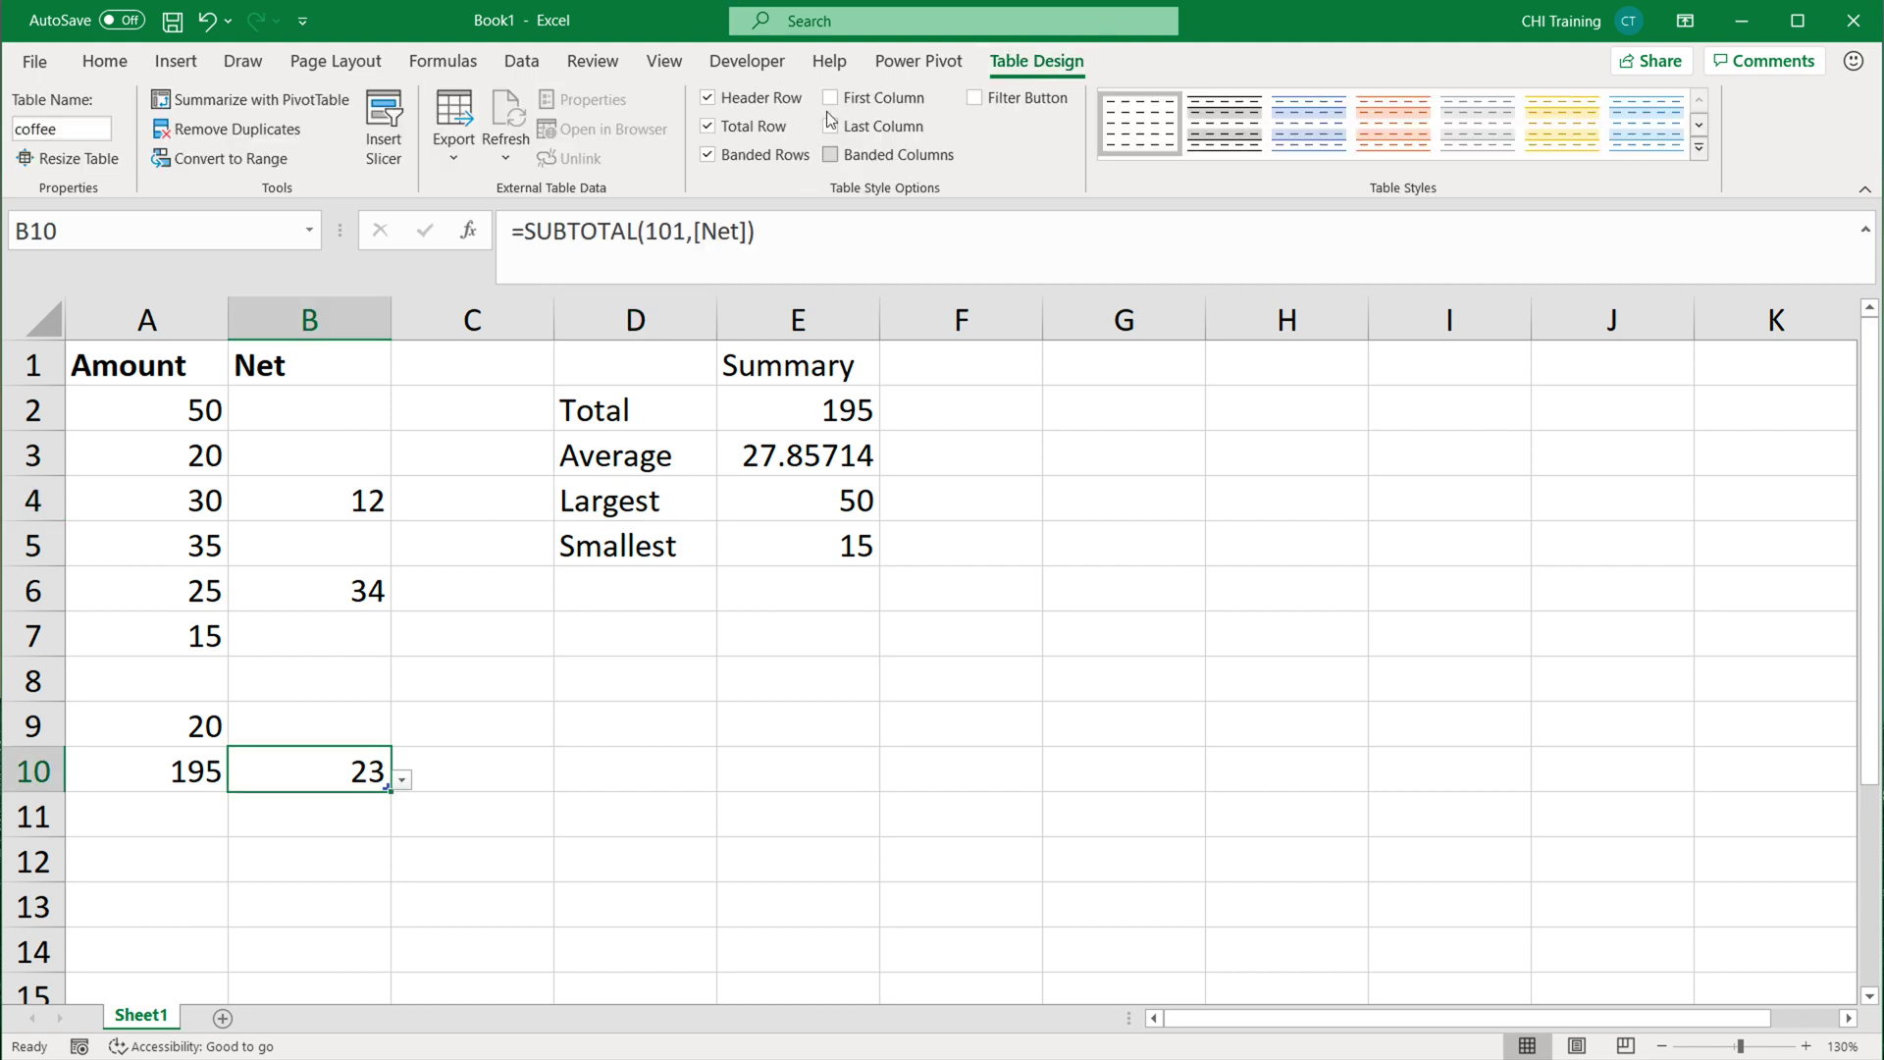
pyautogui.click(760, 135)
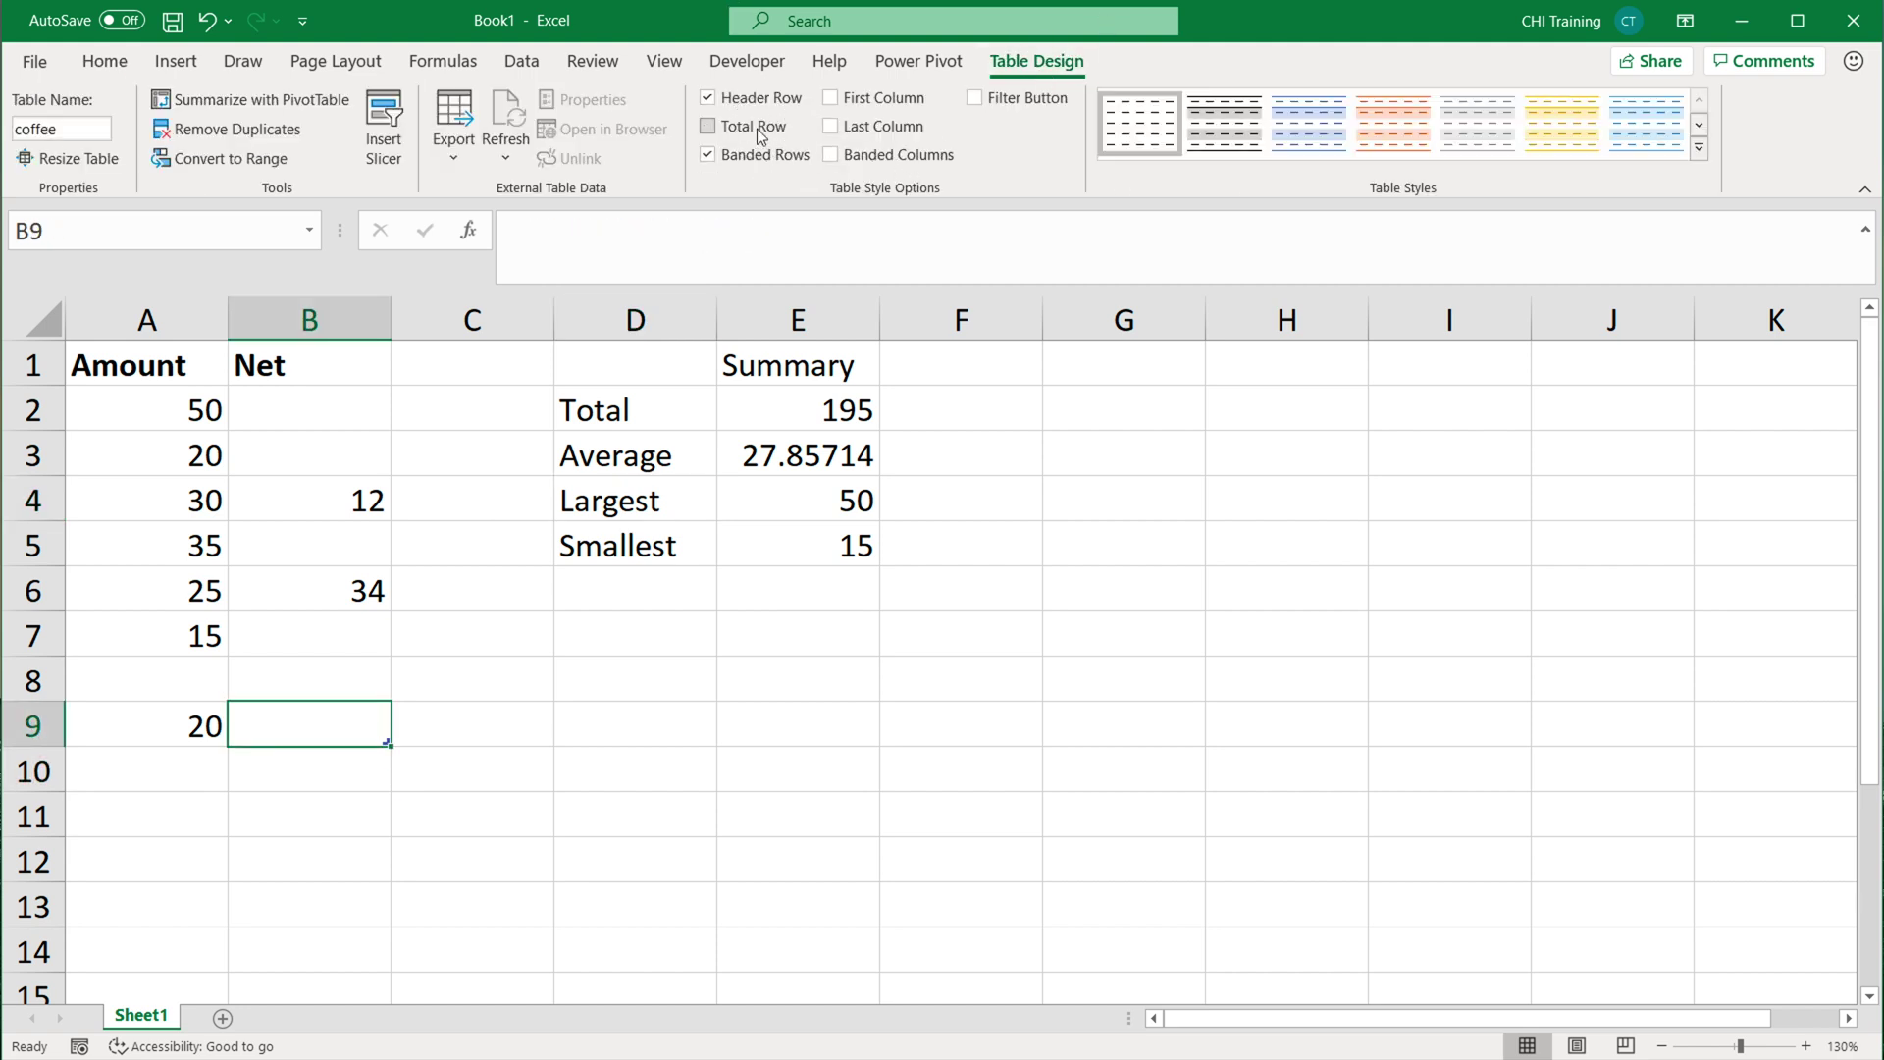
pyautogui.click(273, 491)
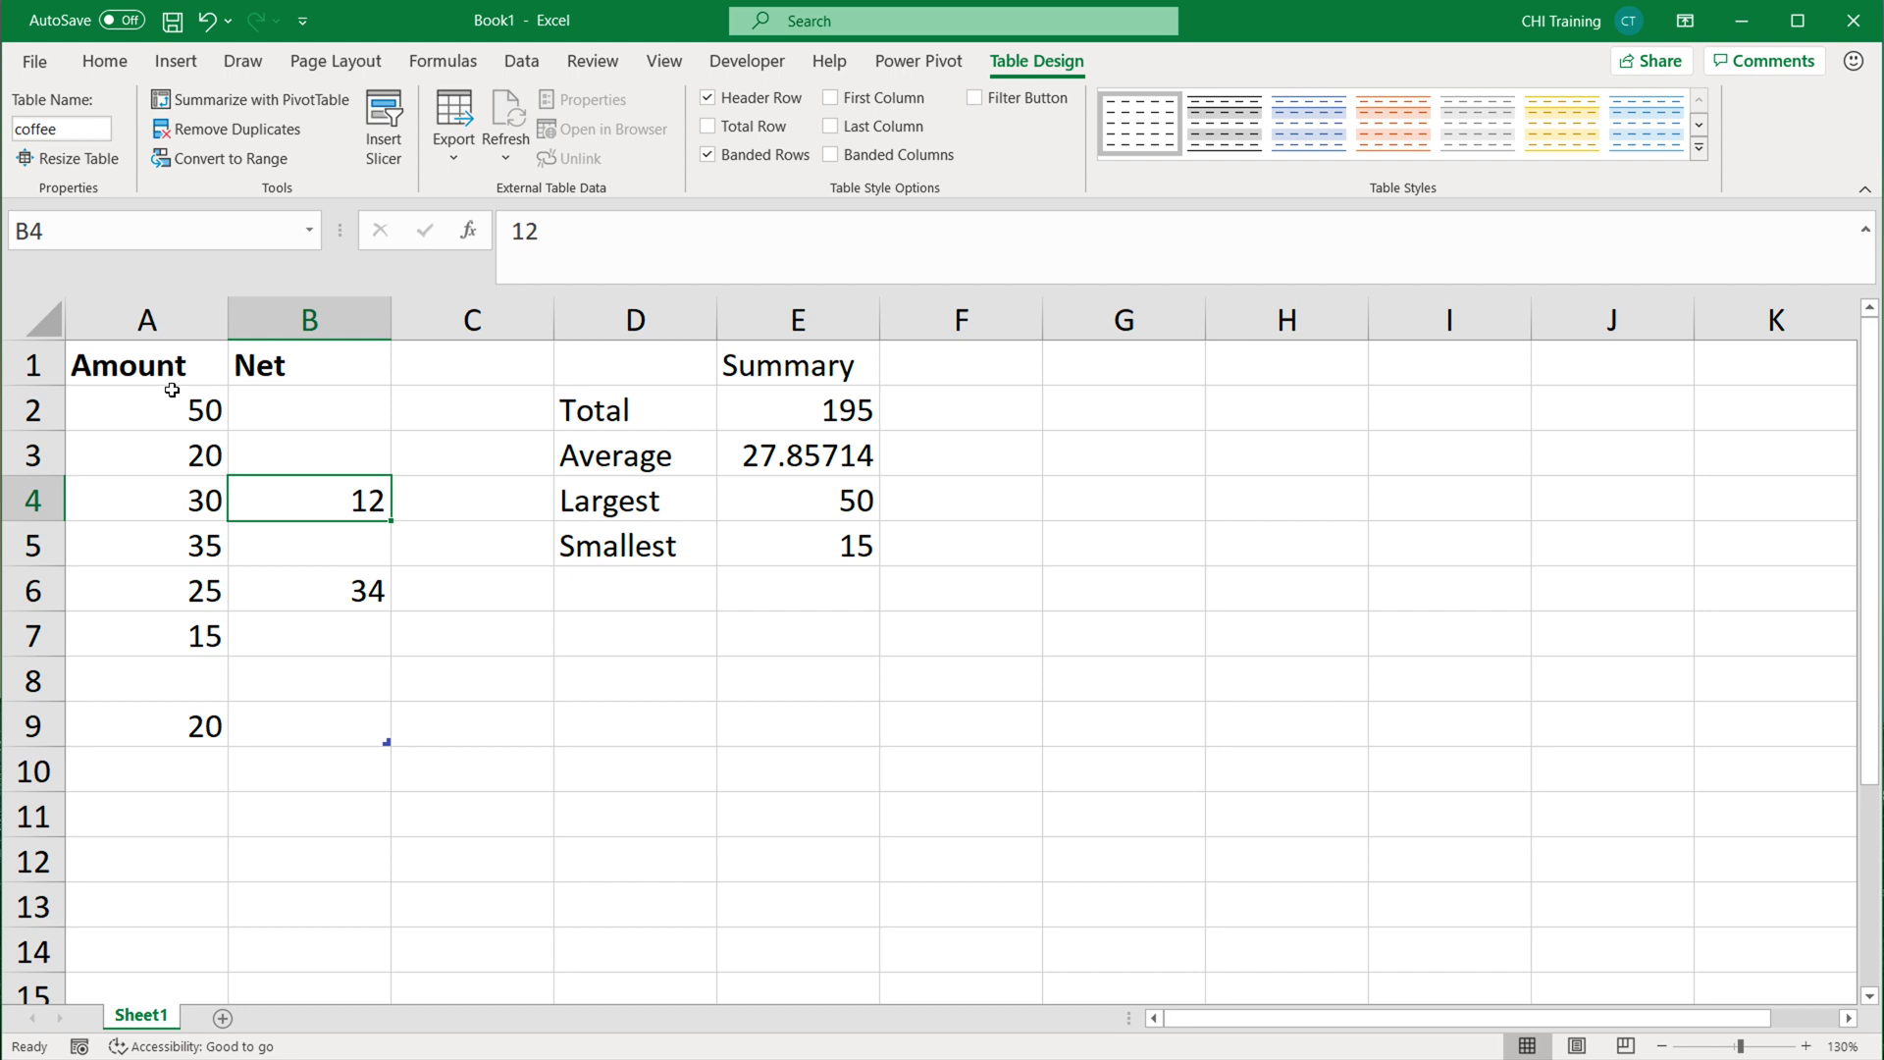
pyautogui.click(775, 104)
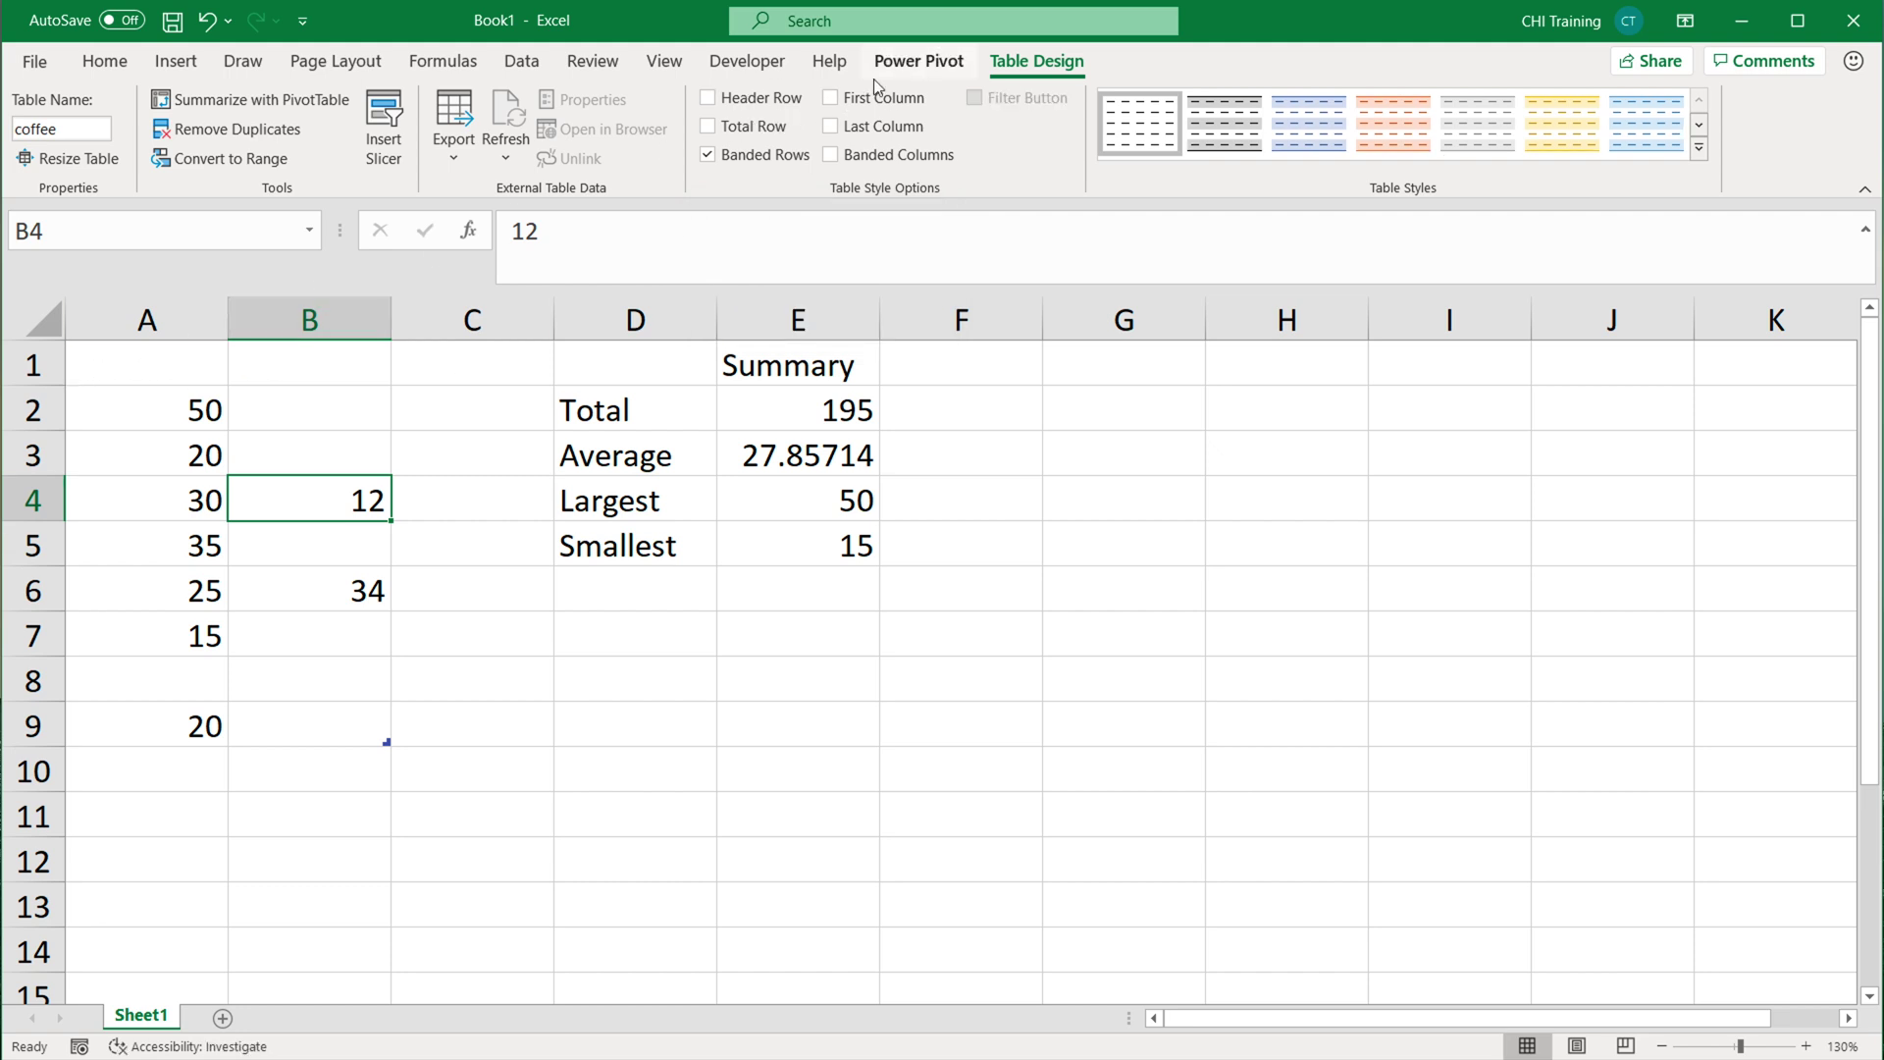
pyautogui.click(972, 402)
pyautogui.write('=')
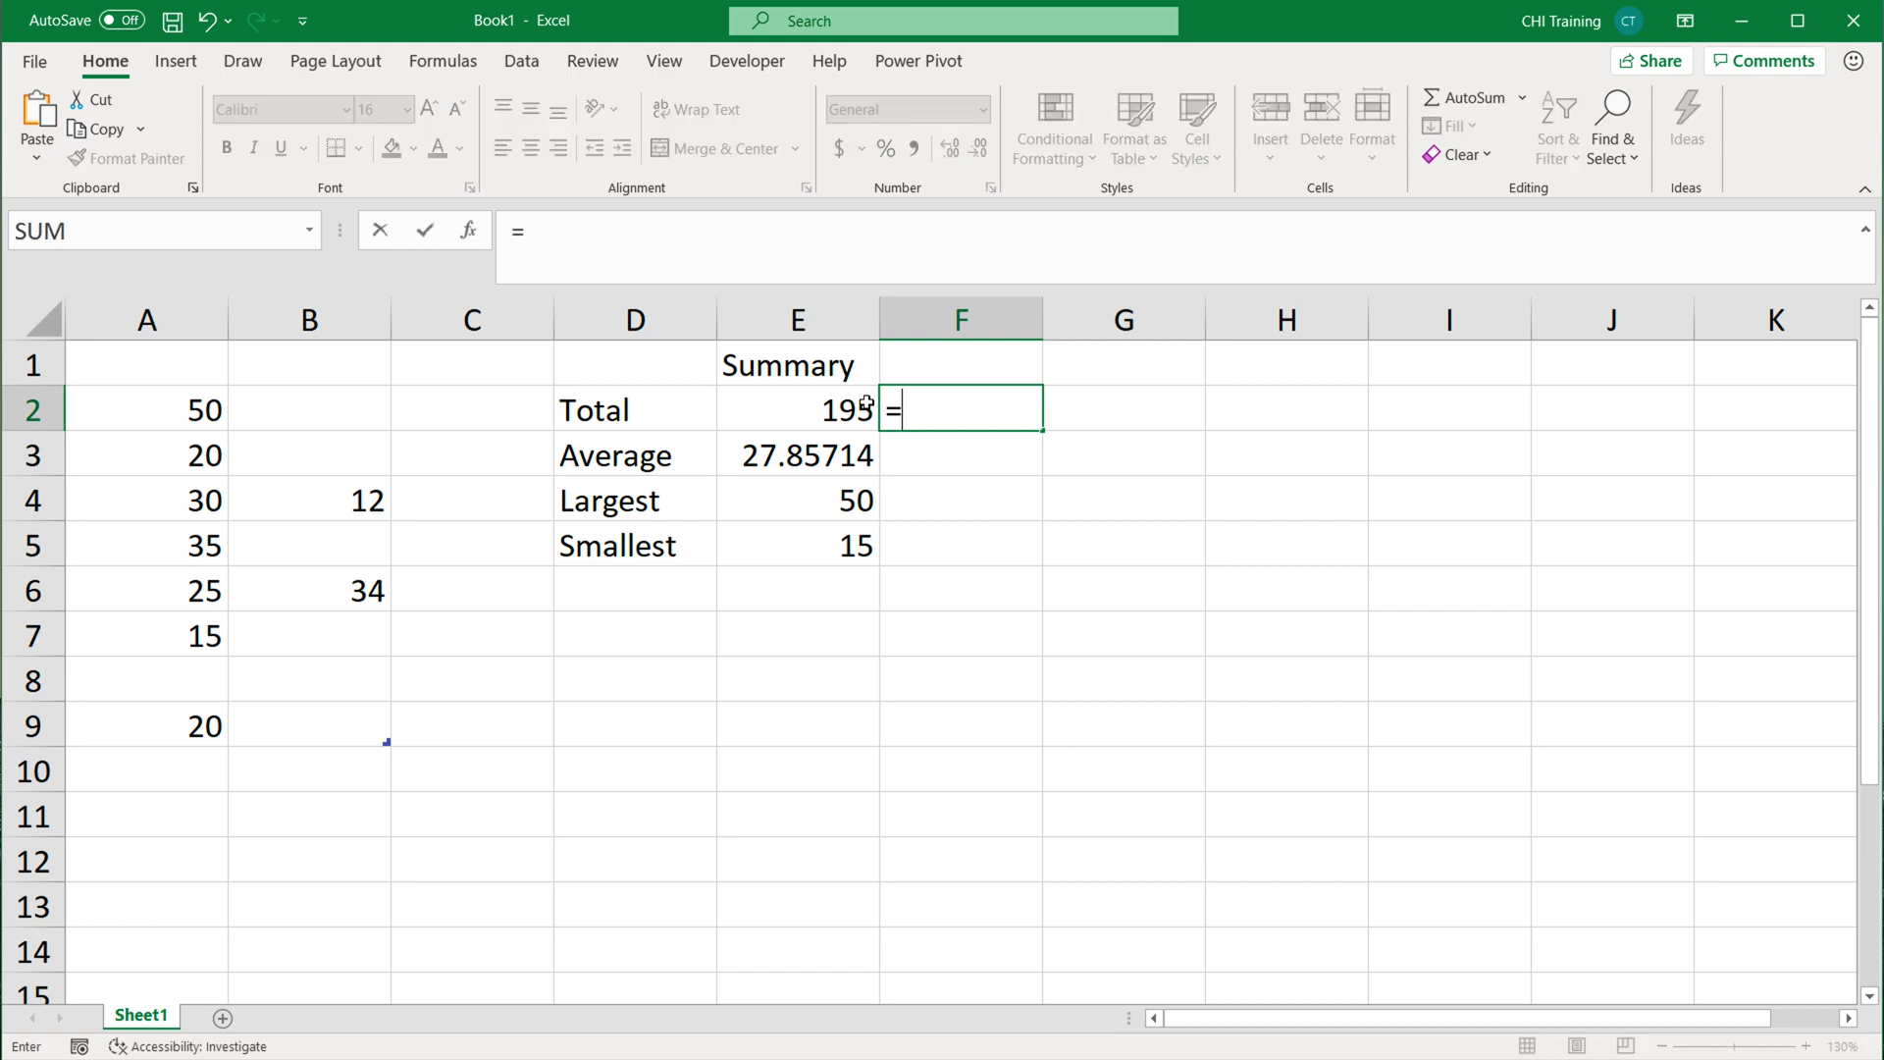
pyautogui.write('SUM(coffee[')
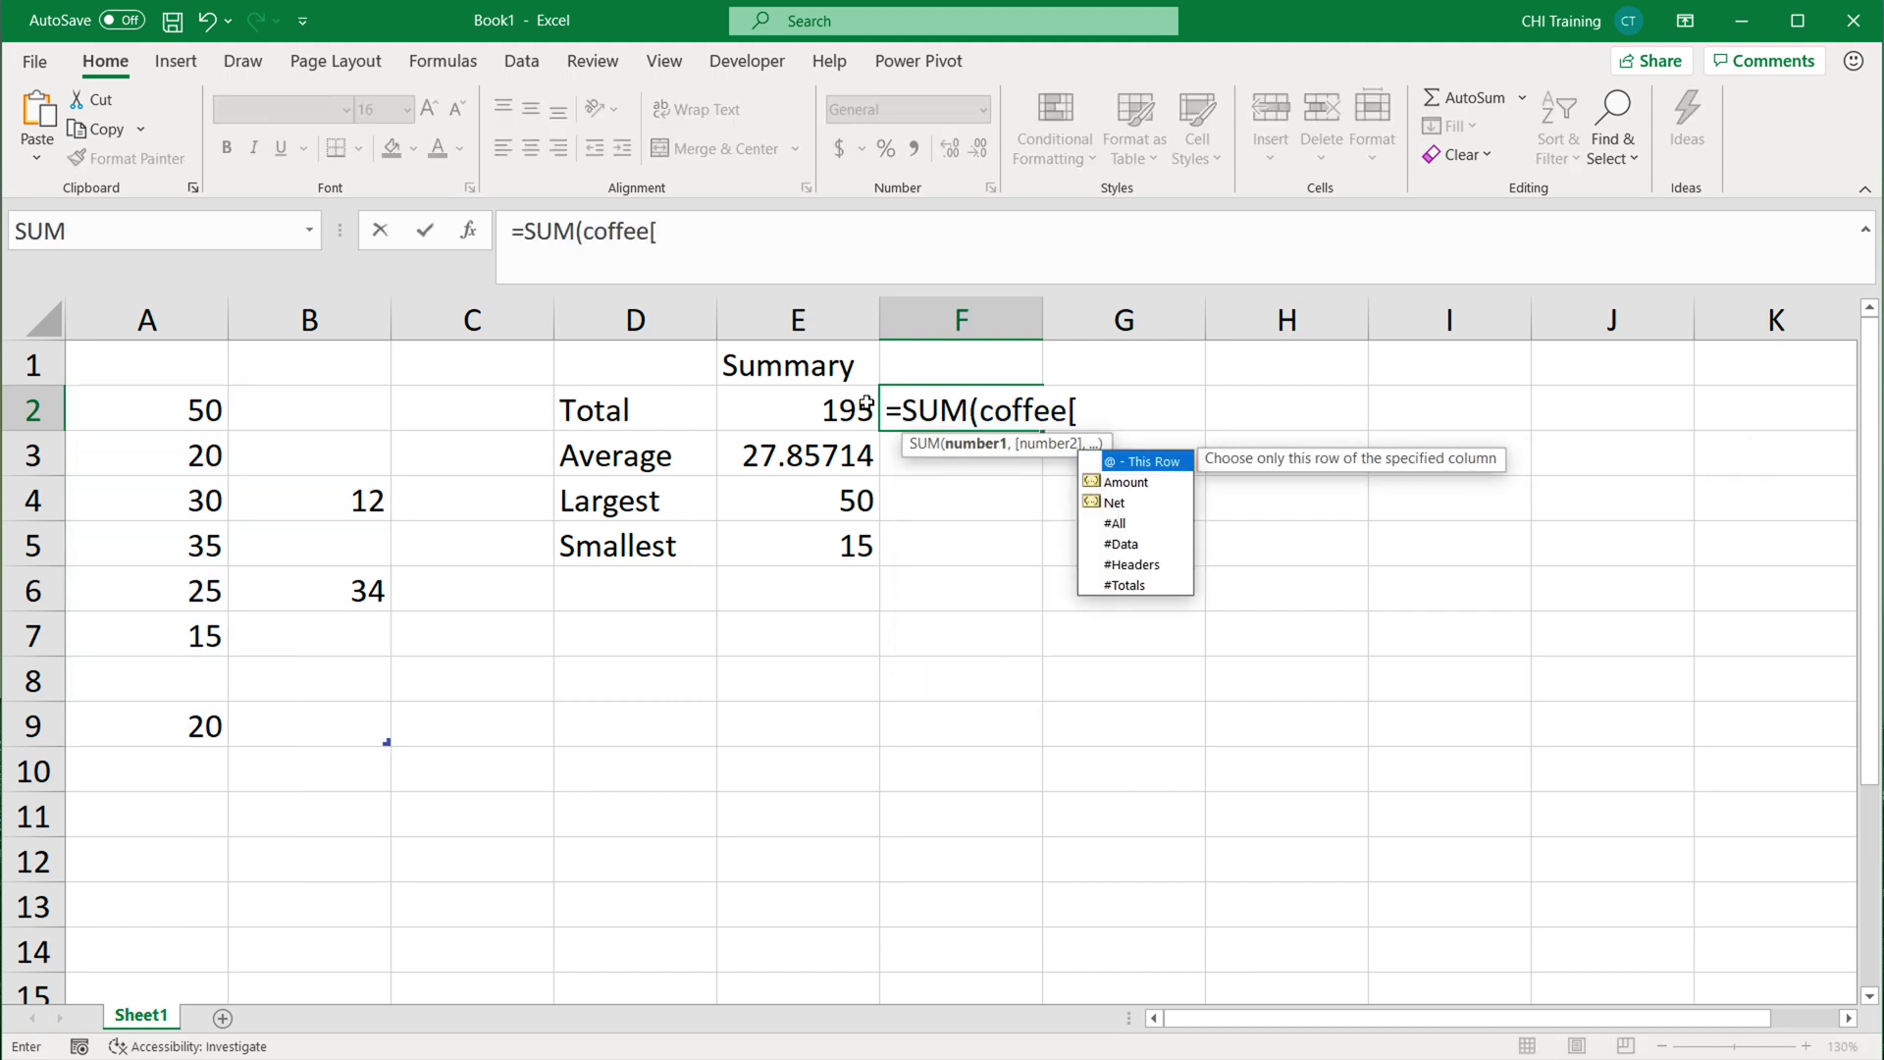
pyautogui.press('Down')
pyautogui.press('Tab')
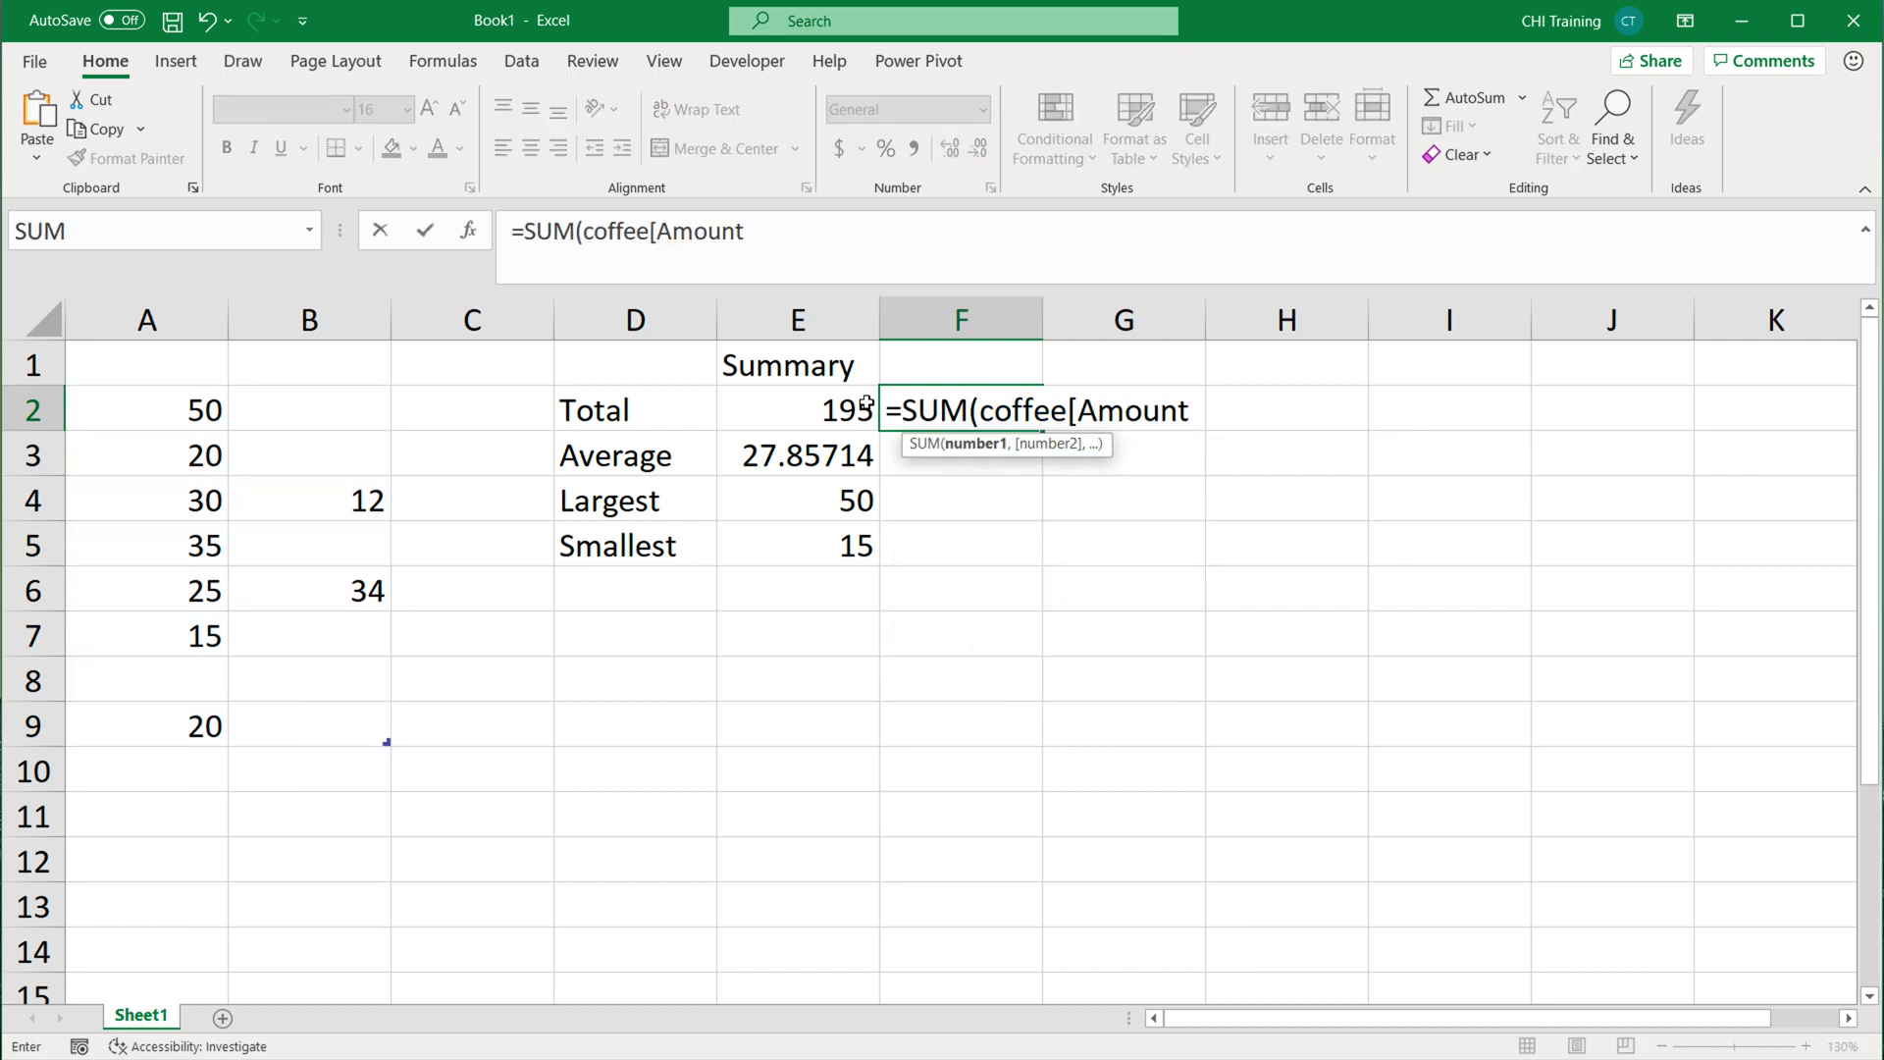
pyautogui.write(']')
pyautogui.press('BackSpace')
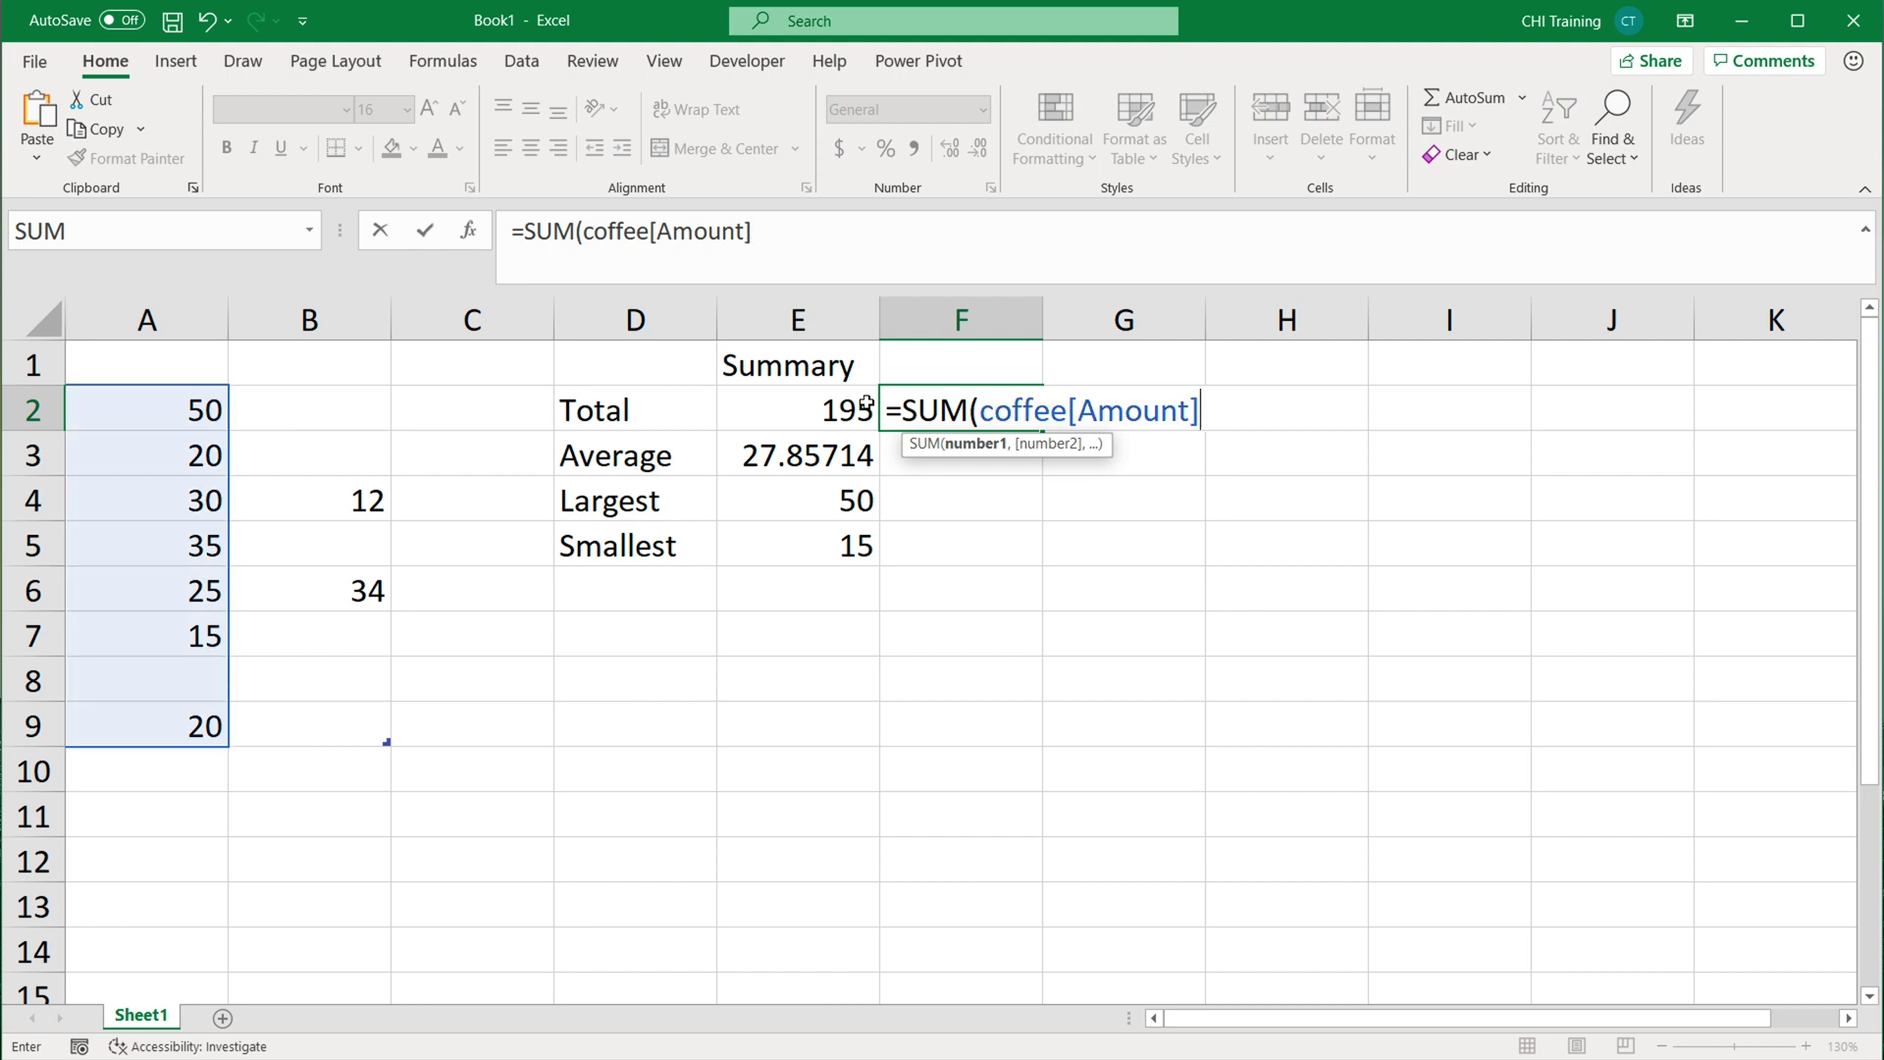
pyautogui.press('Return')
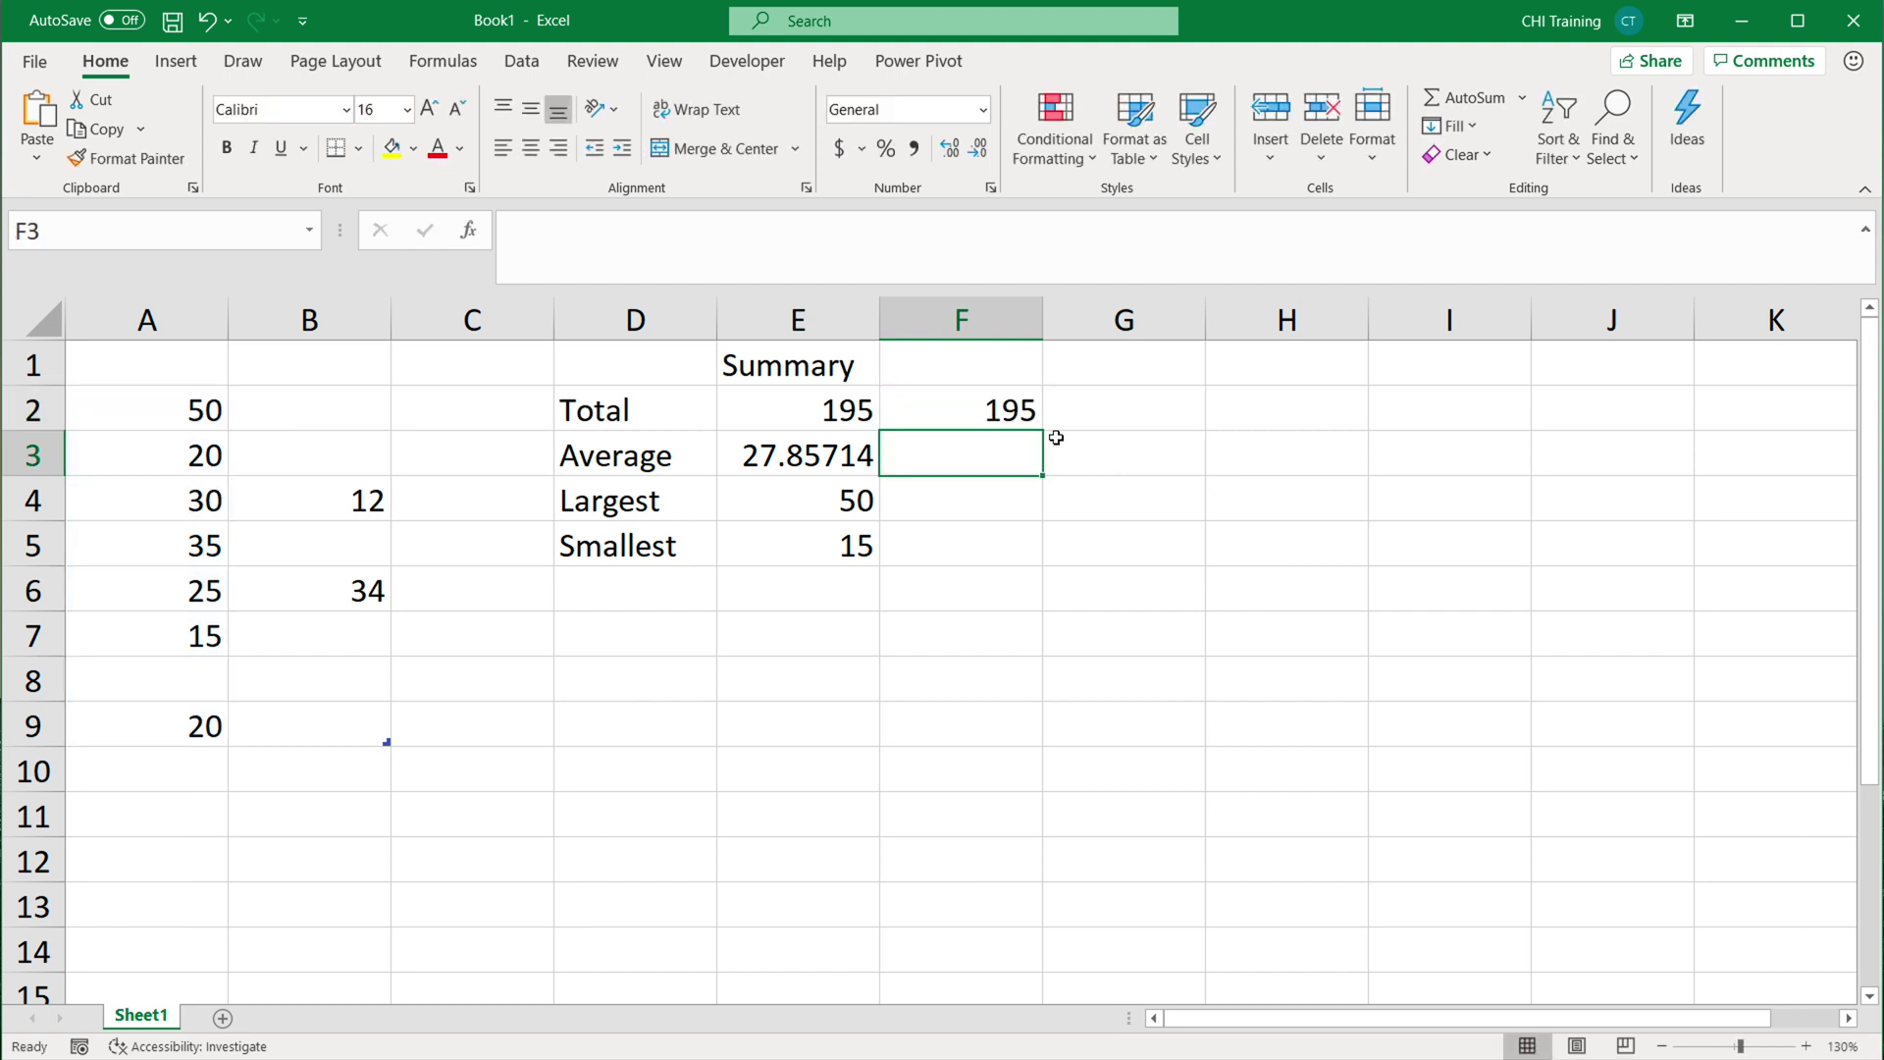
pyautogui.press('Up')
pyautogui.click(593, 589)
pyautogui.click(224, 521)
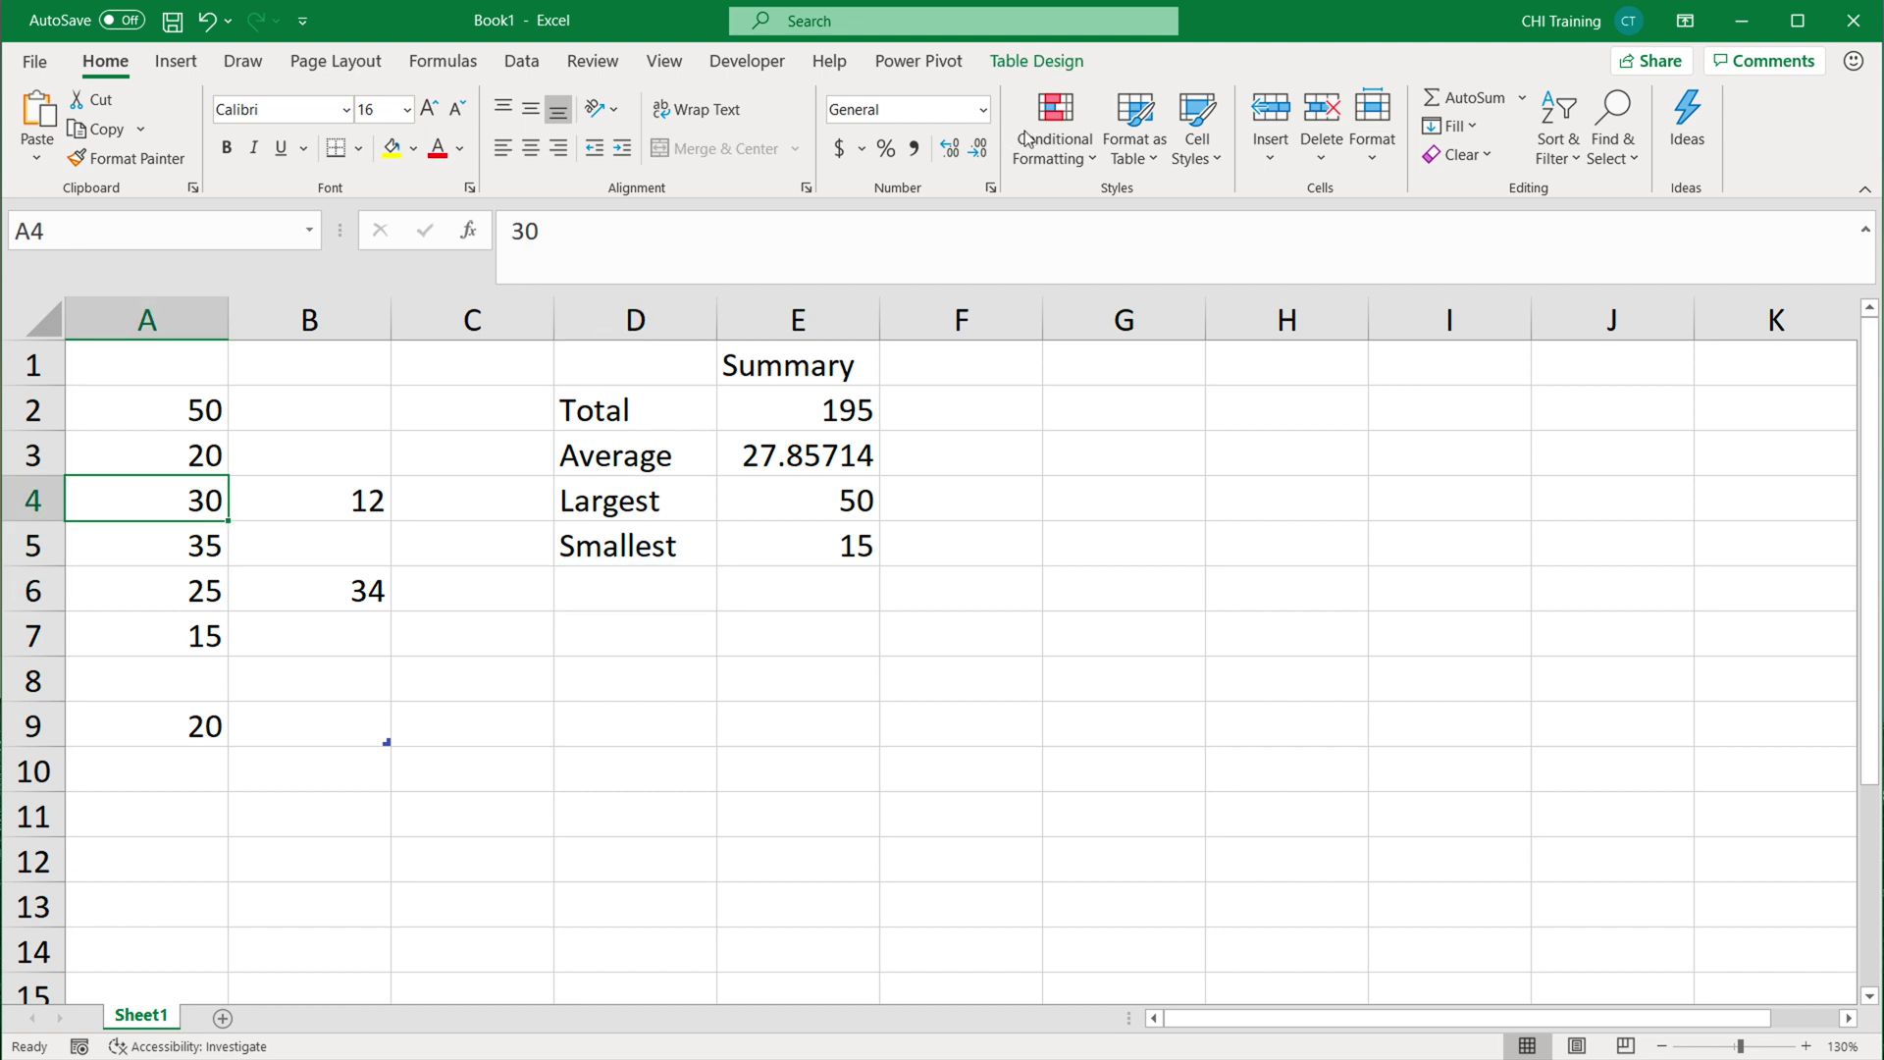
pyautogui.click(991, 61)
pyautogui.click(744, 102)
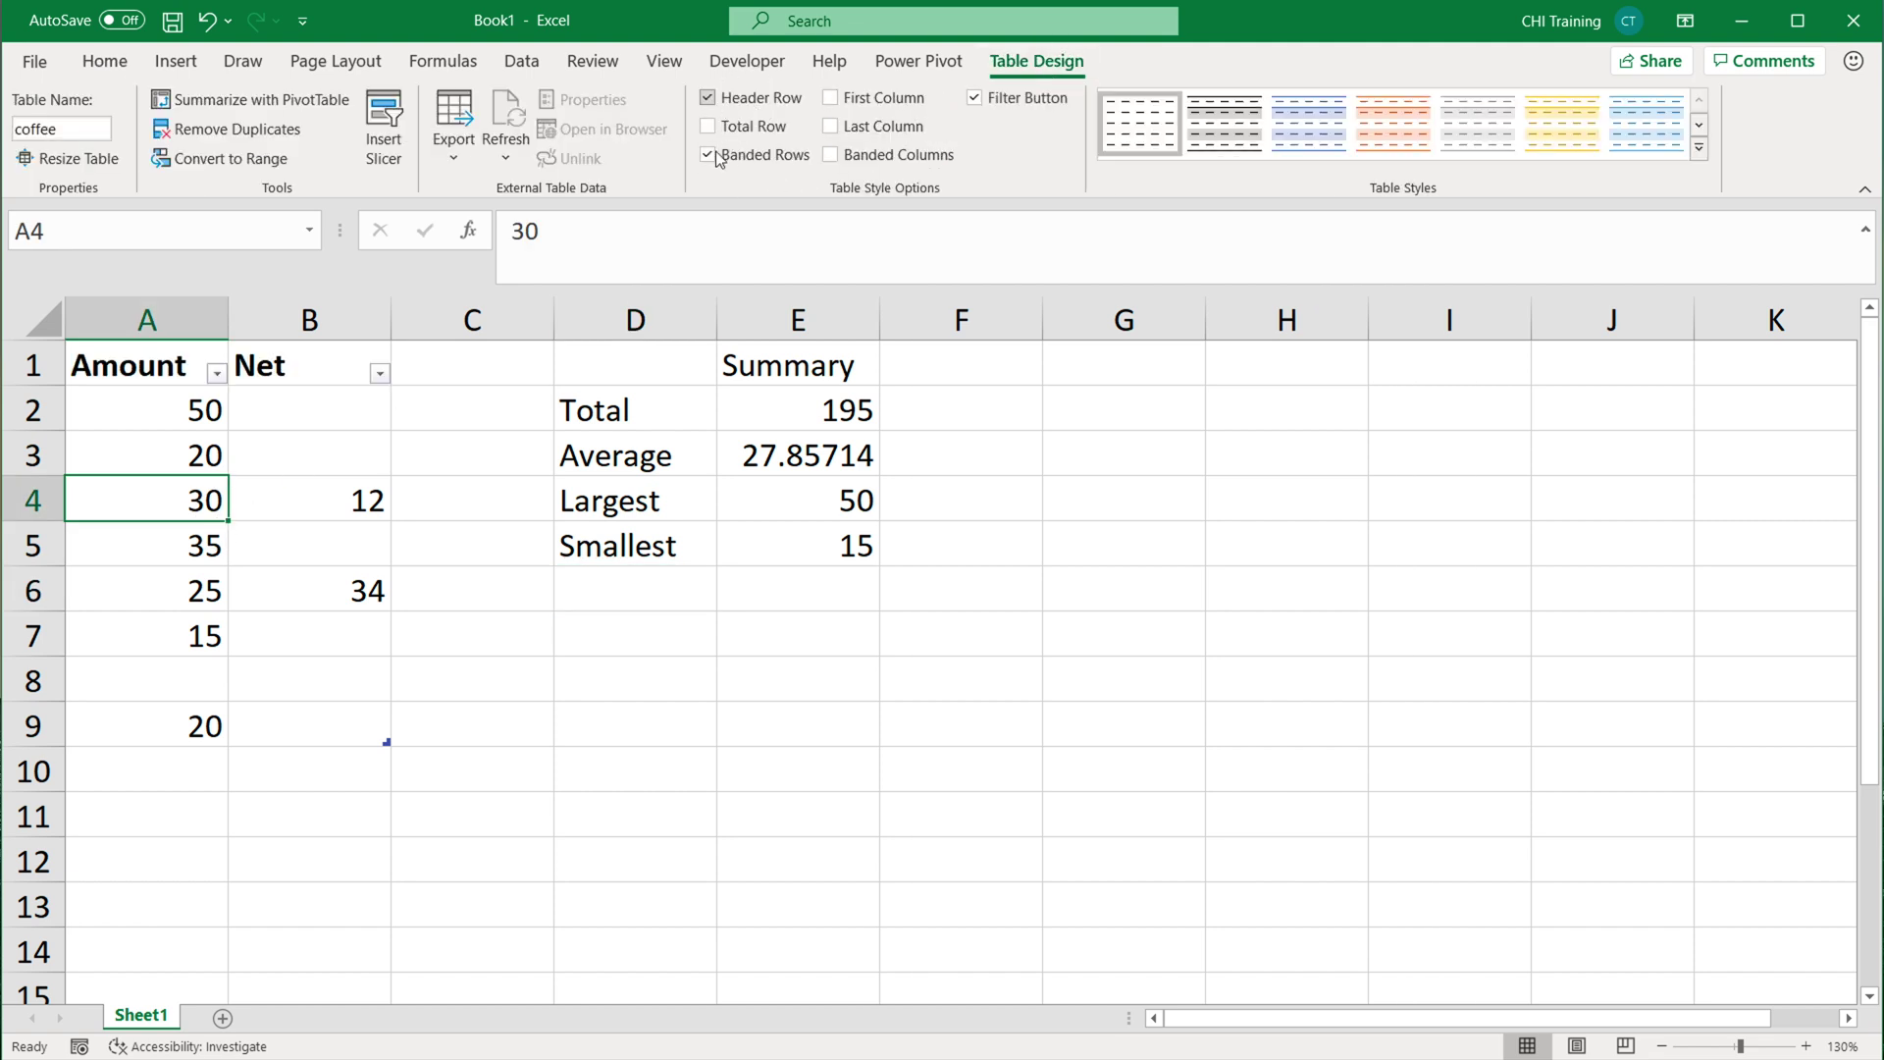
pyautogui.press('Right')
pyautogui.press('Right')
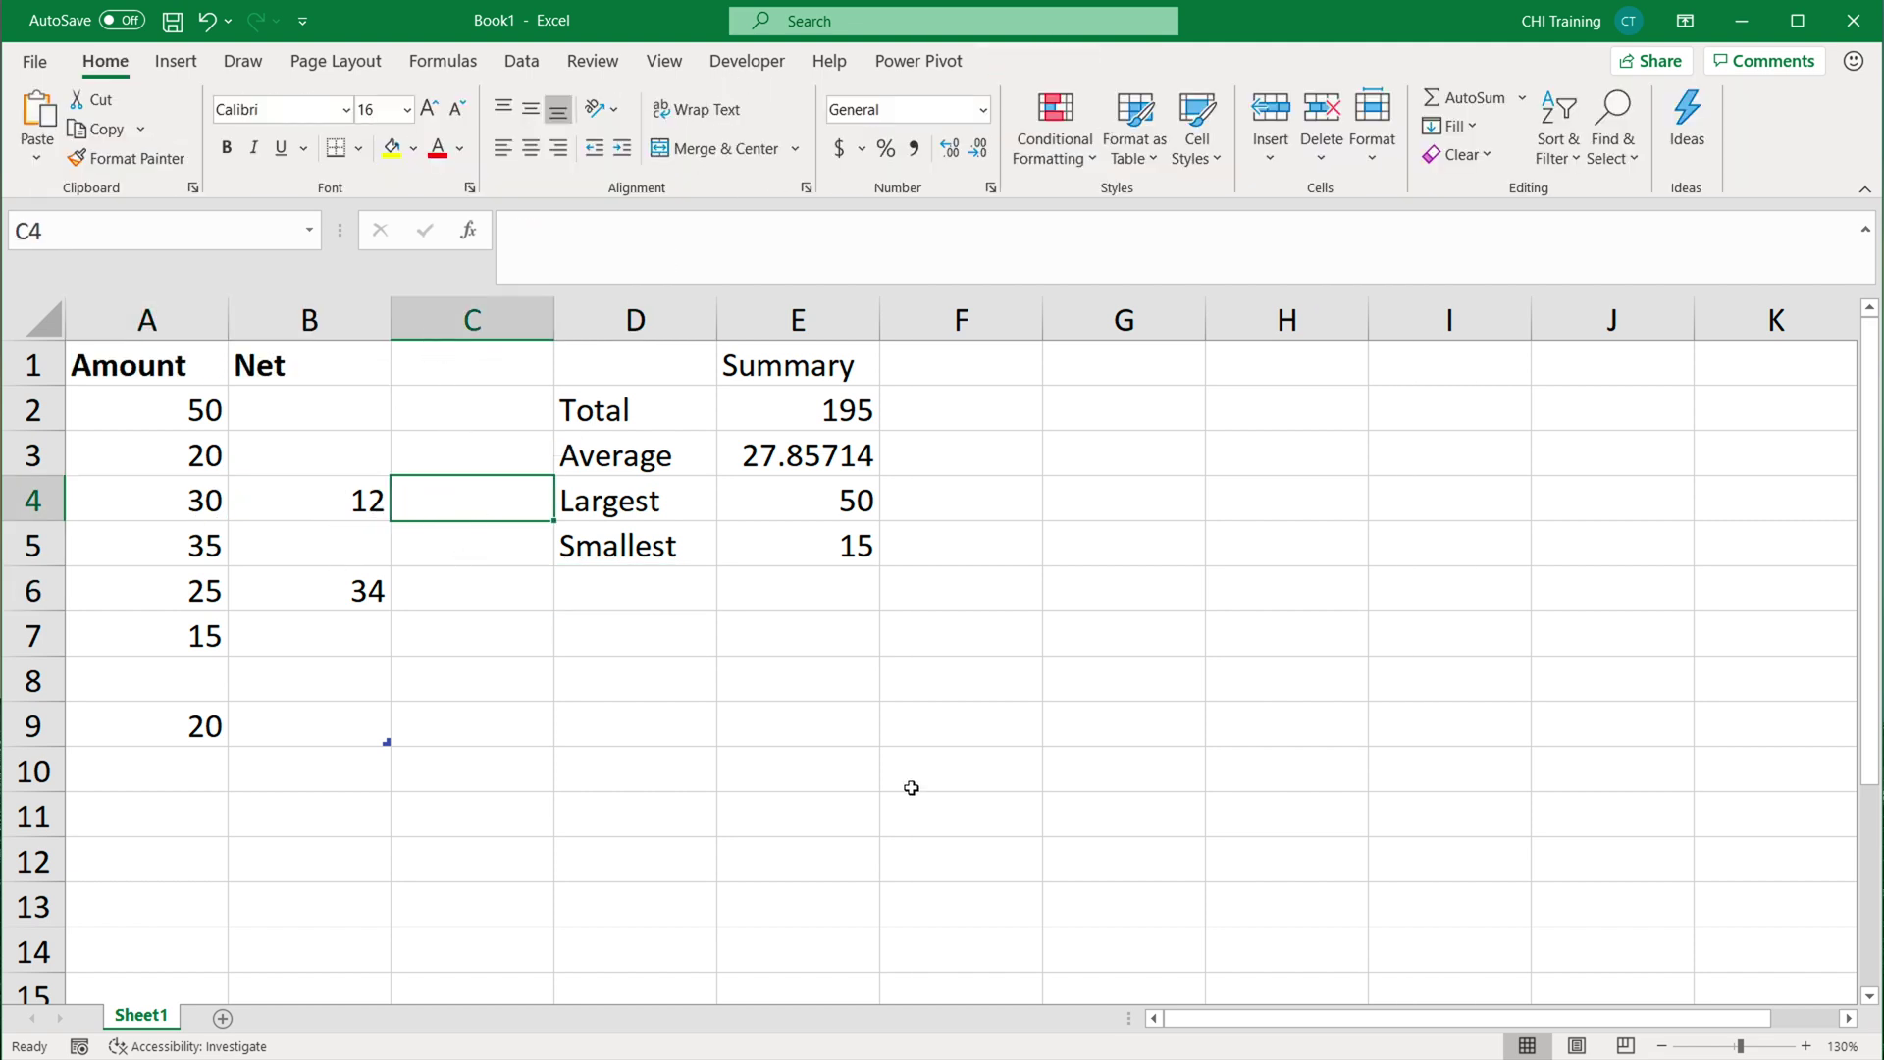
# Insert three blank columns before the Summary block, shifting it right.
pyautogui.moveTo(636, 320); pyautogui.dragTo(1021, 319)
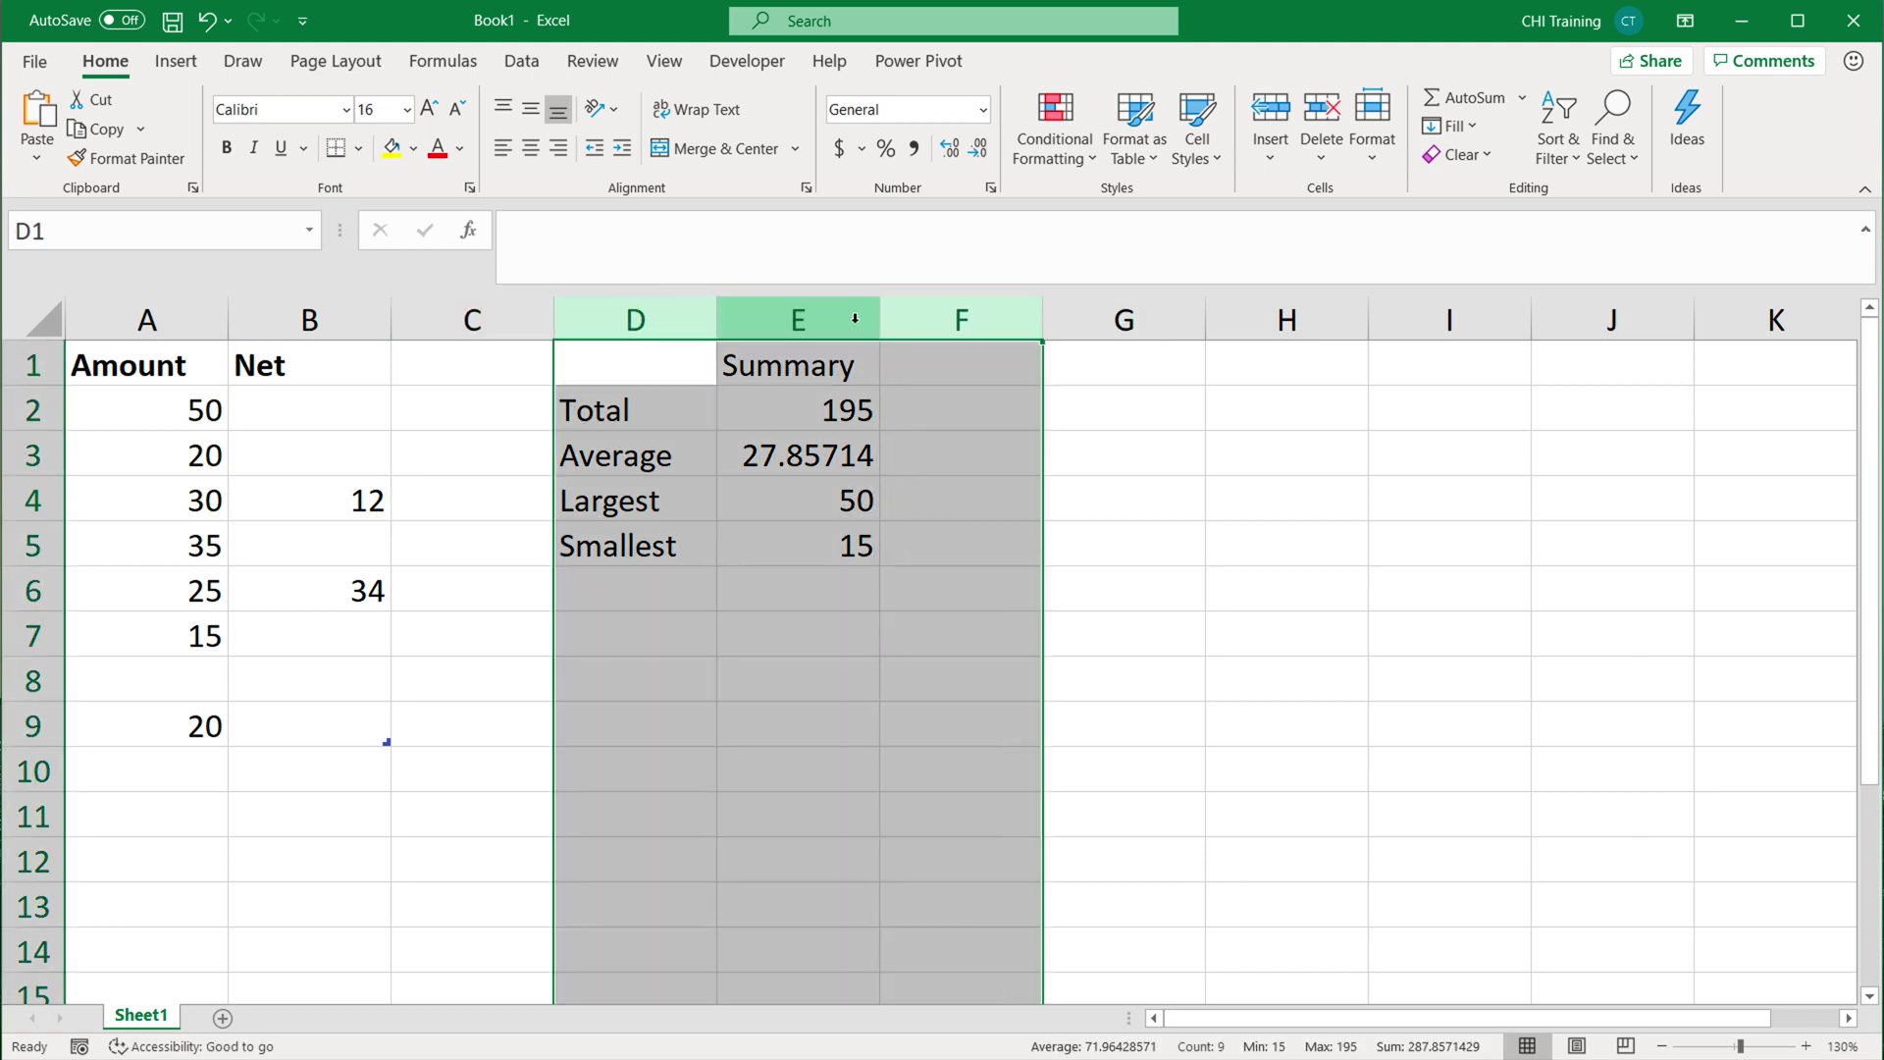
pyautogui.rightClick(844, 320)
pyautogui.click(946, 527)
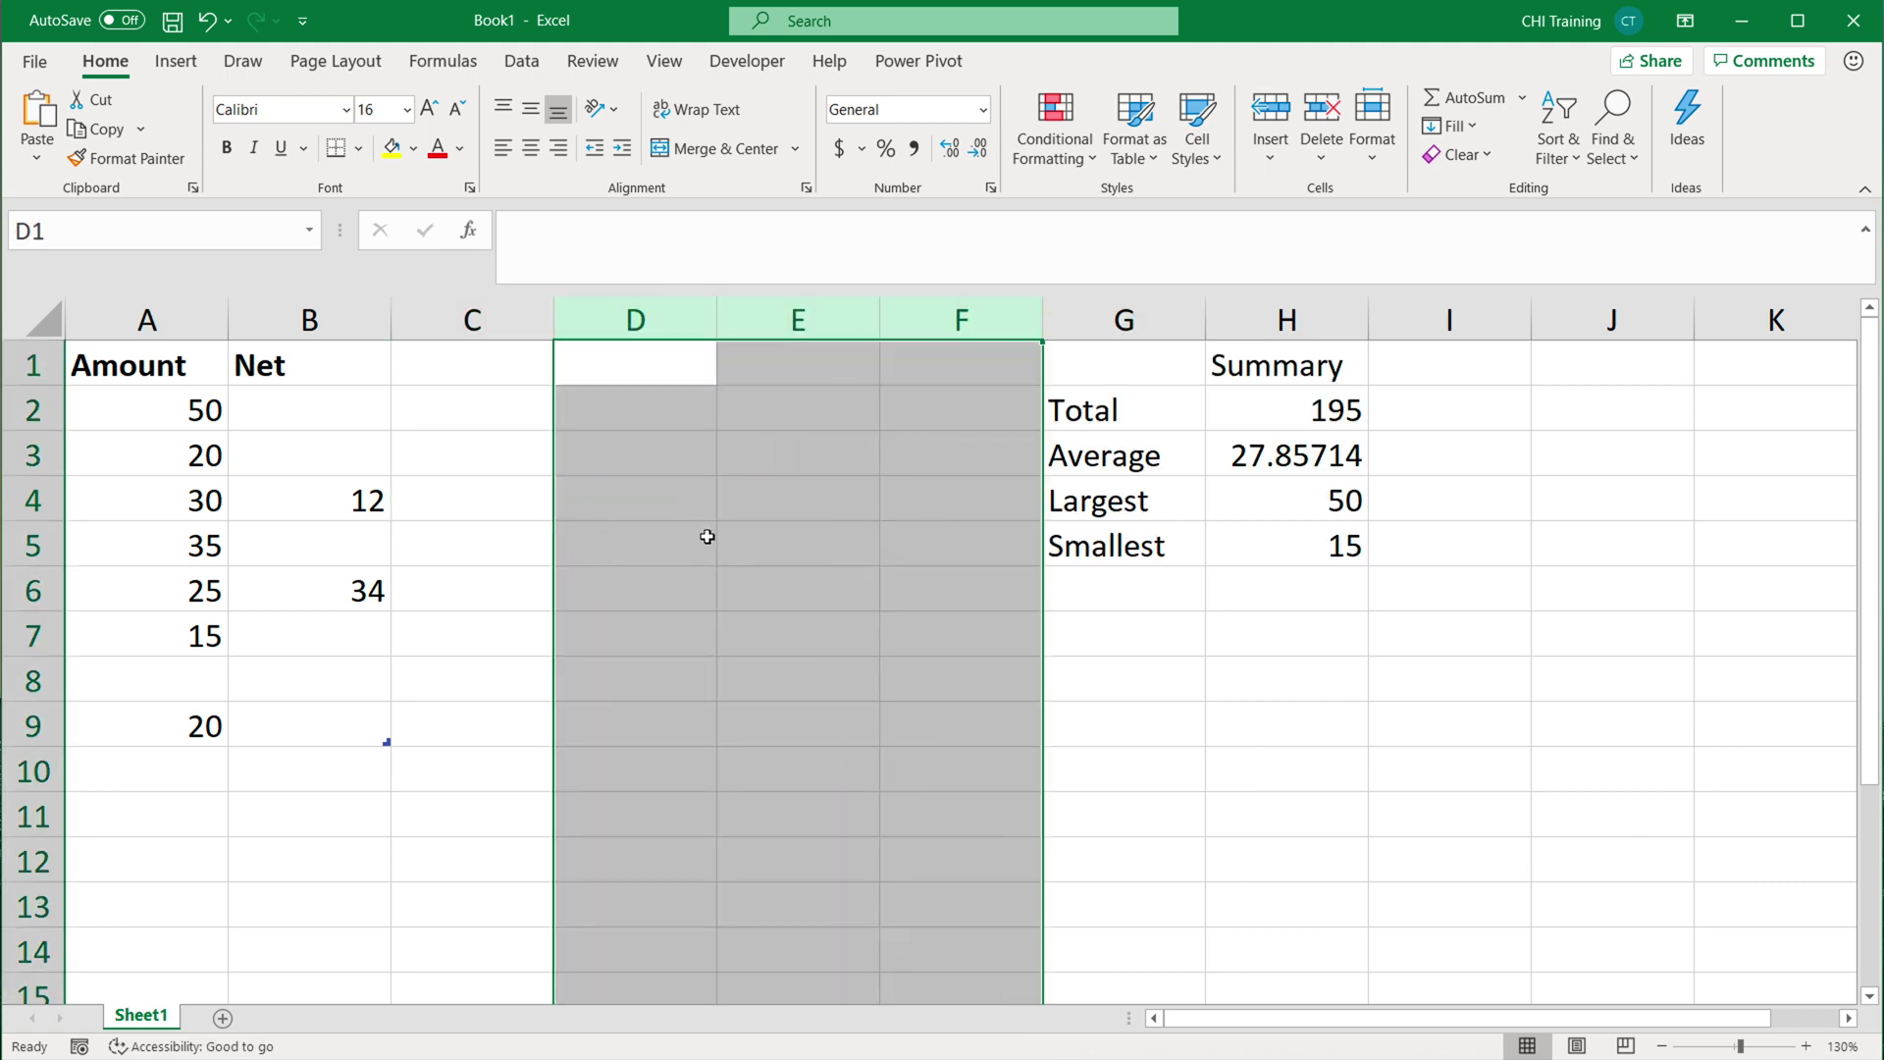
pyautogui.click(816, 446)
# Add a Difference column header in C1 of the coffee table.
pyautogui.click(143, 367)
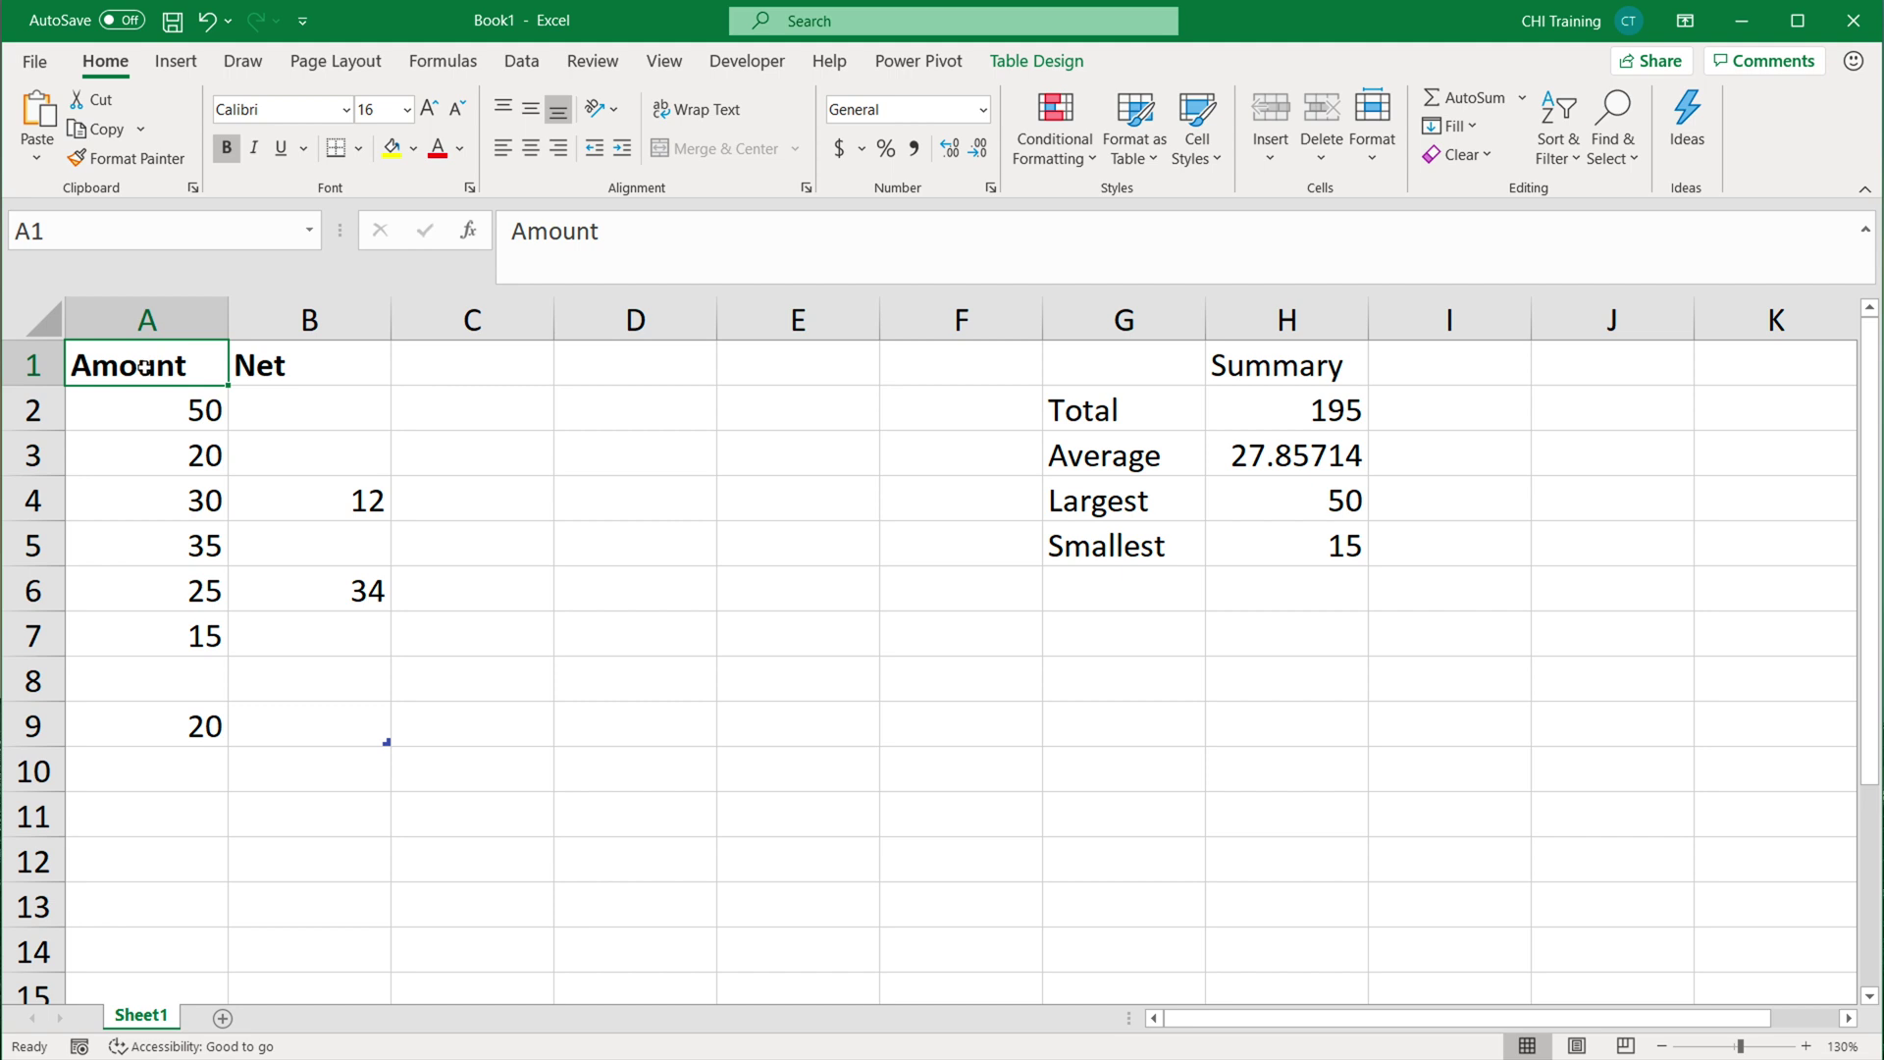
pyautogui.keyDown('ctrl'); pyautogui.scroll(1, 144, 367); pyautogui.keyUp('ctrl')
pyautogui.click(493, 378)
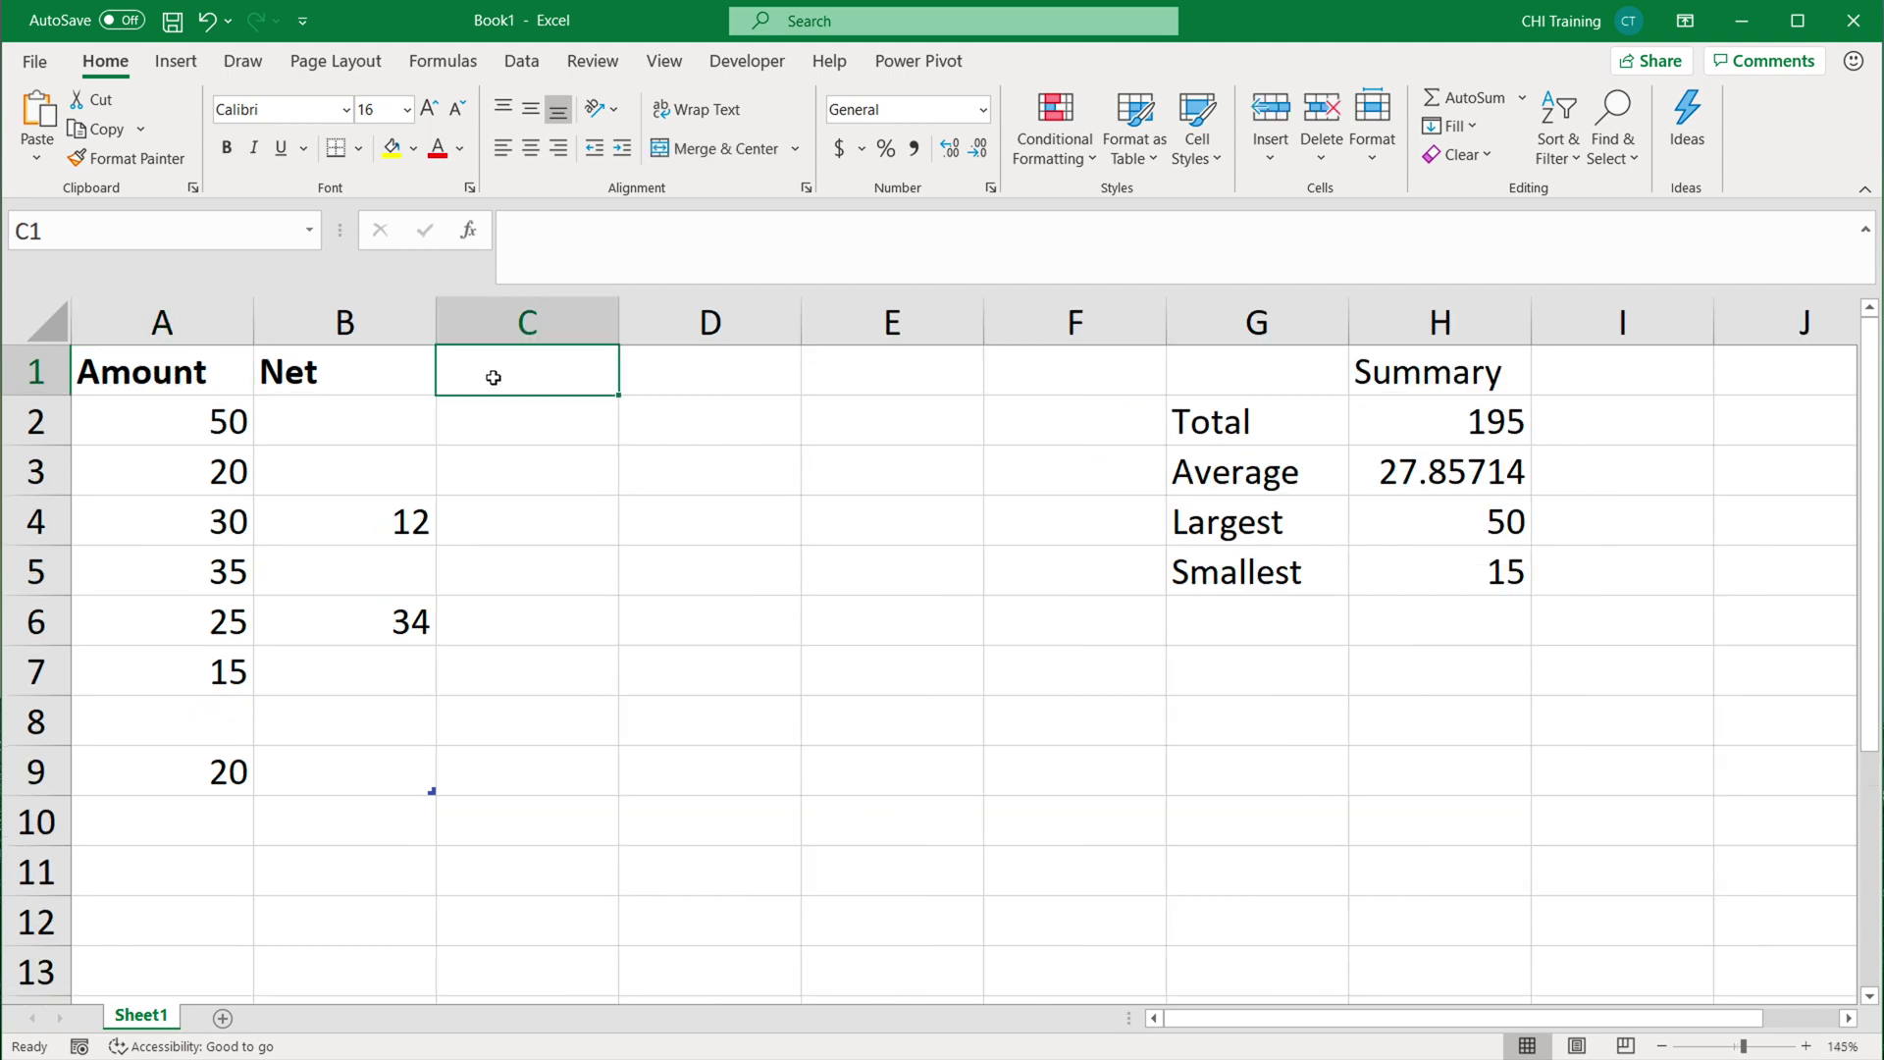
pyautogui.write('Difference')
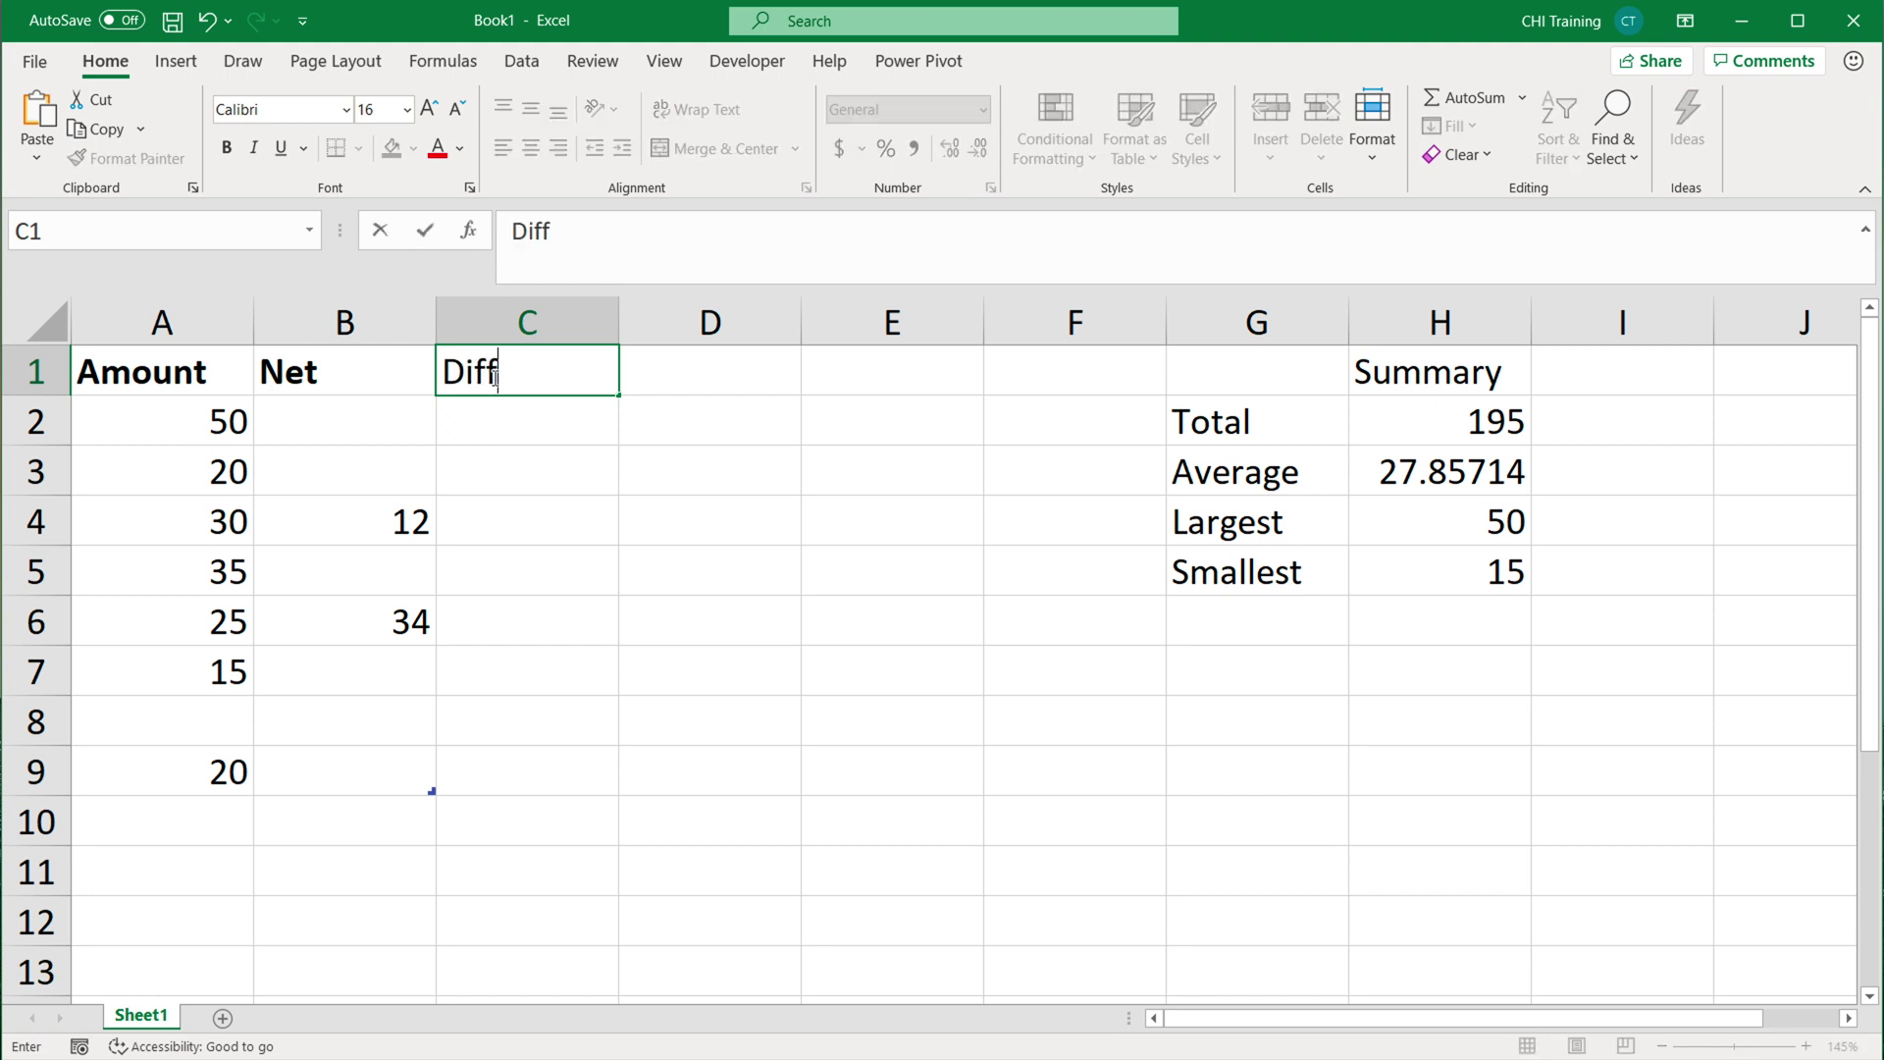
pyautogui.press('Return')
# Enter Net values 3 in B2, 2 in B3 and 6 in B8.
pyautogui.press('Left')
pyautogui.write('3')
pyautogui.press('Return')
pyautogui.write('2')
pyautogui.press('Return')
pyautogui.press('Return')
pyautogui.press('Return')
pyautogui.press('Return')
pyautogui.press('Return')
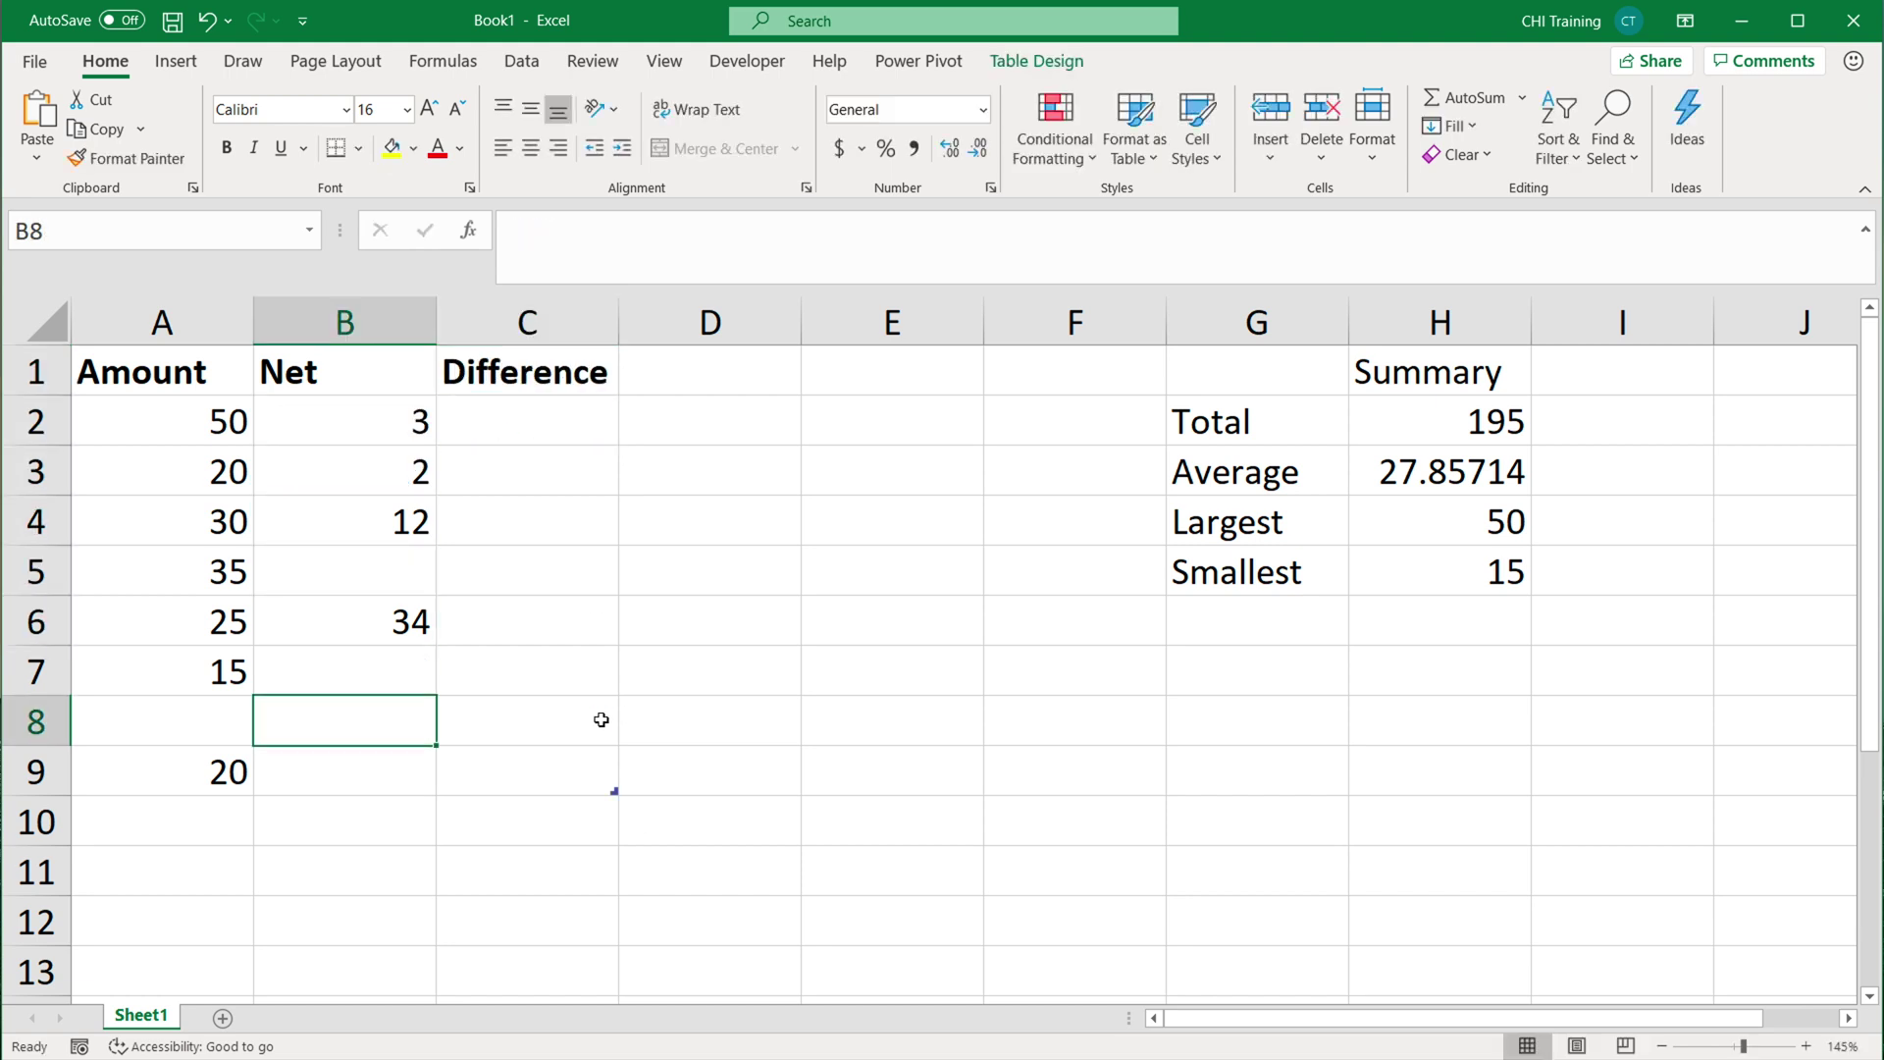
pyautogui.write('6')
pyautogui.press('Up')
pyautogui.press('Up')
pyautogui.press('Up')
pyautogui.press('Up')
pyautogui.press('Up')
pyautogui.press('Up')
pyautogui.press('Right')
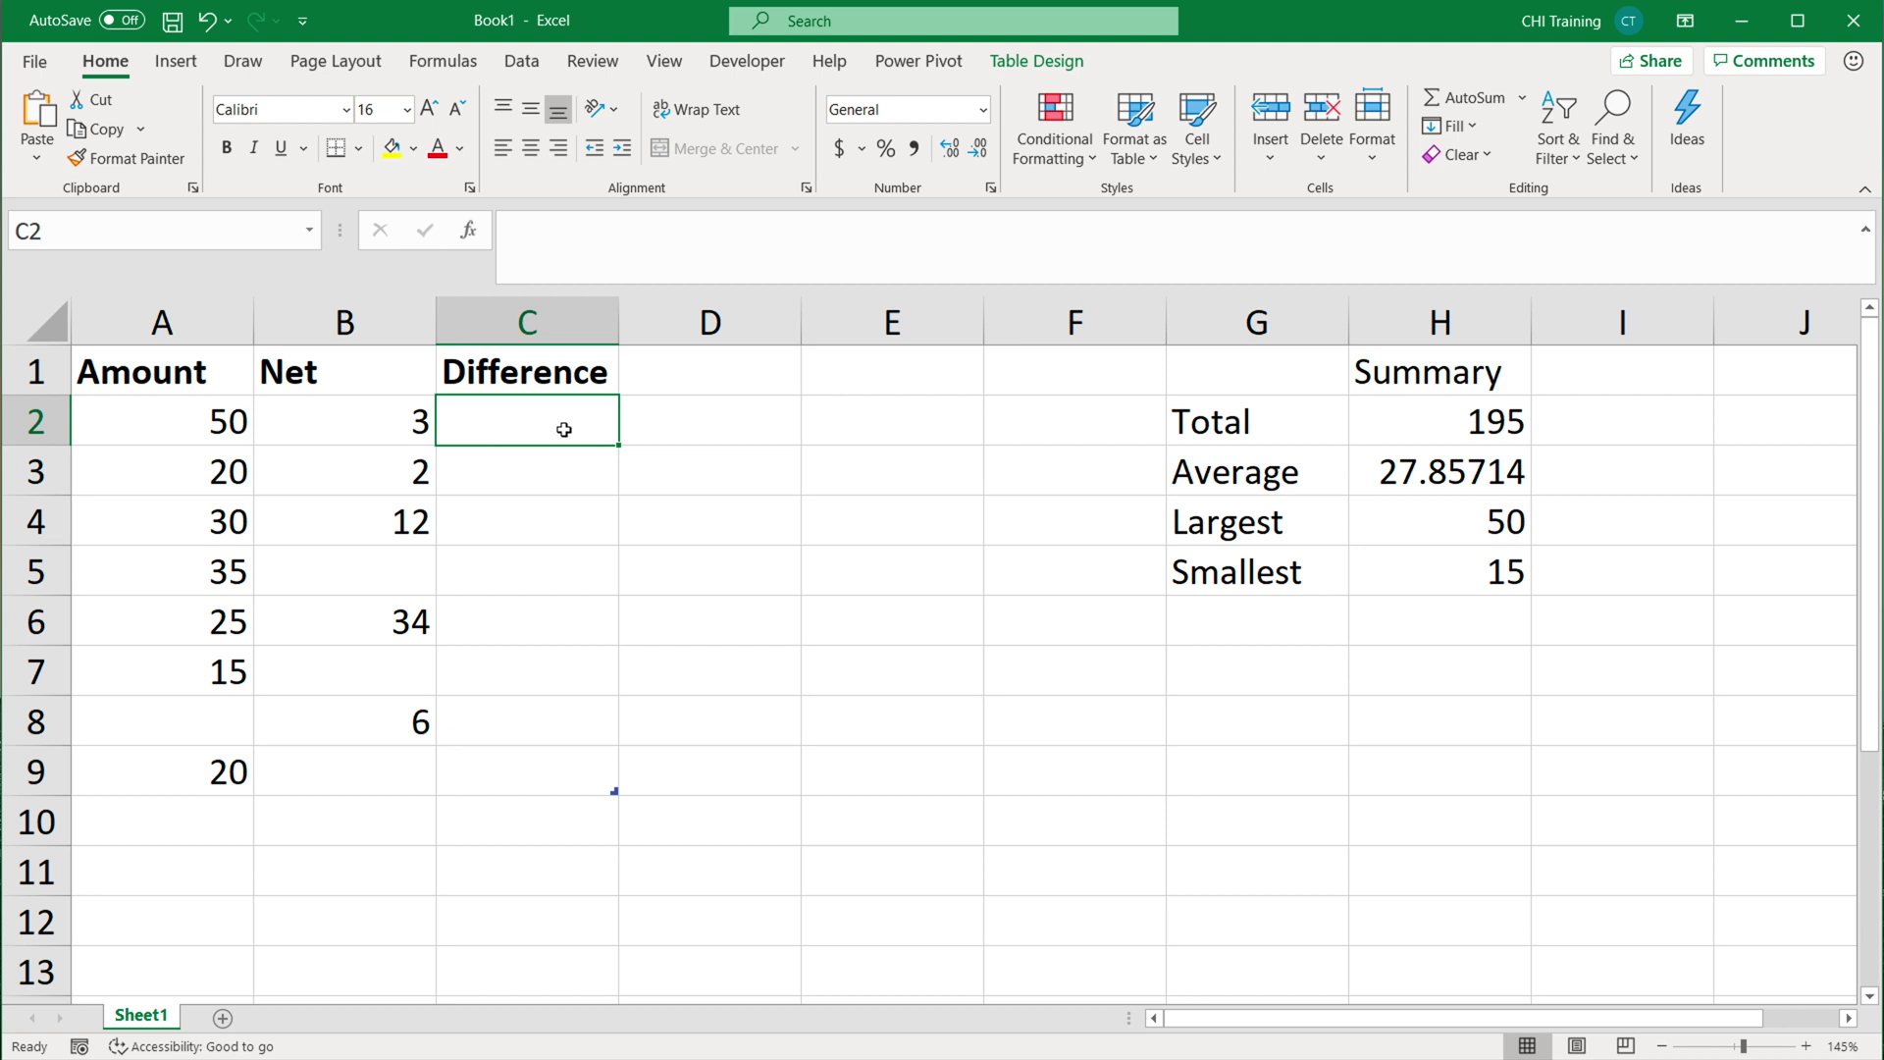
pyautogui.write('=')
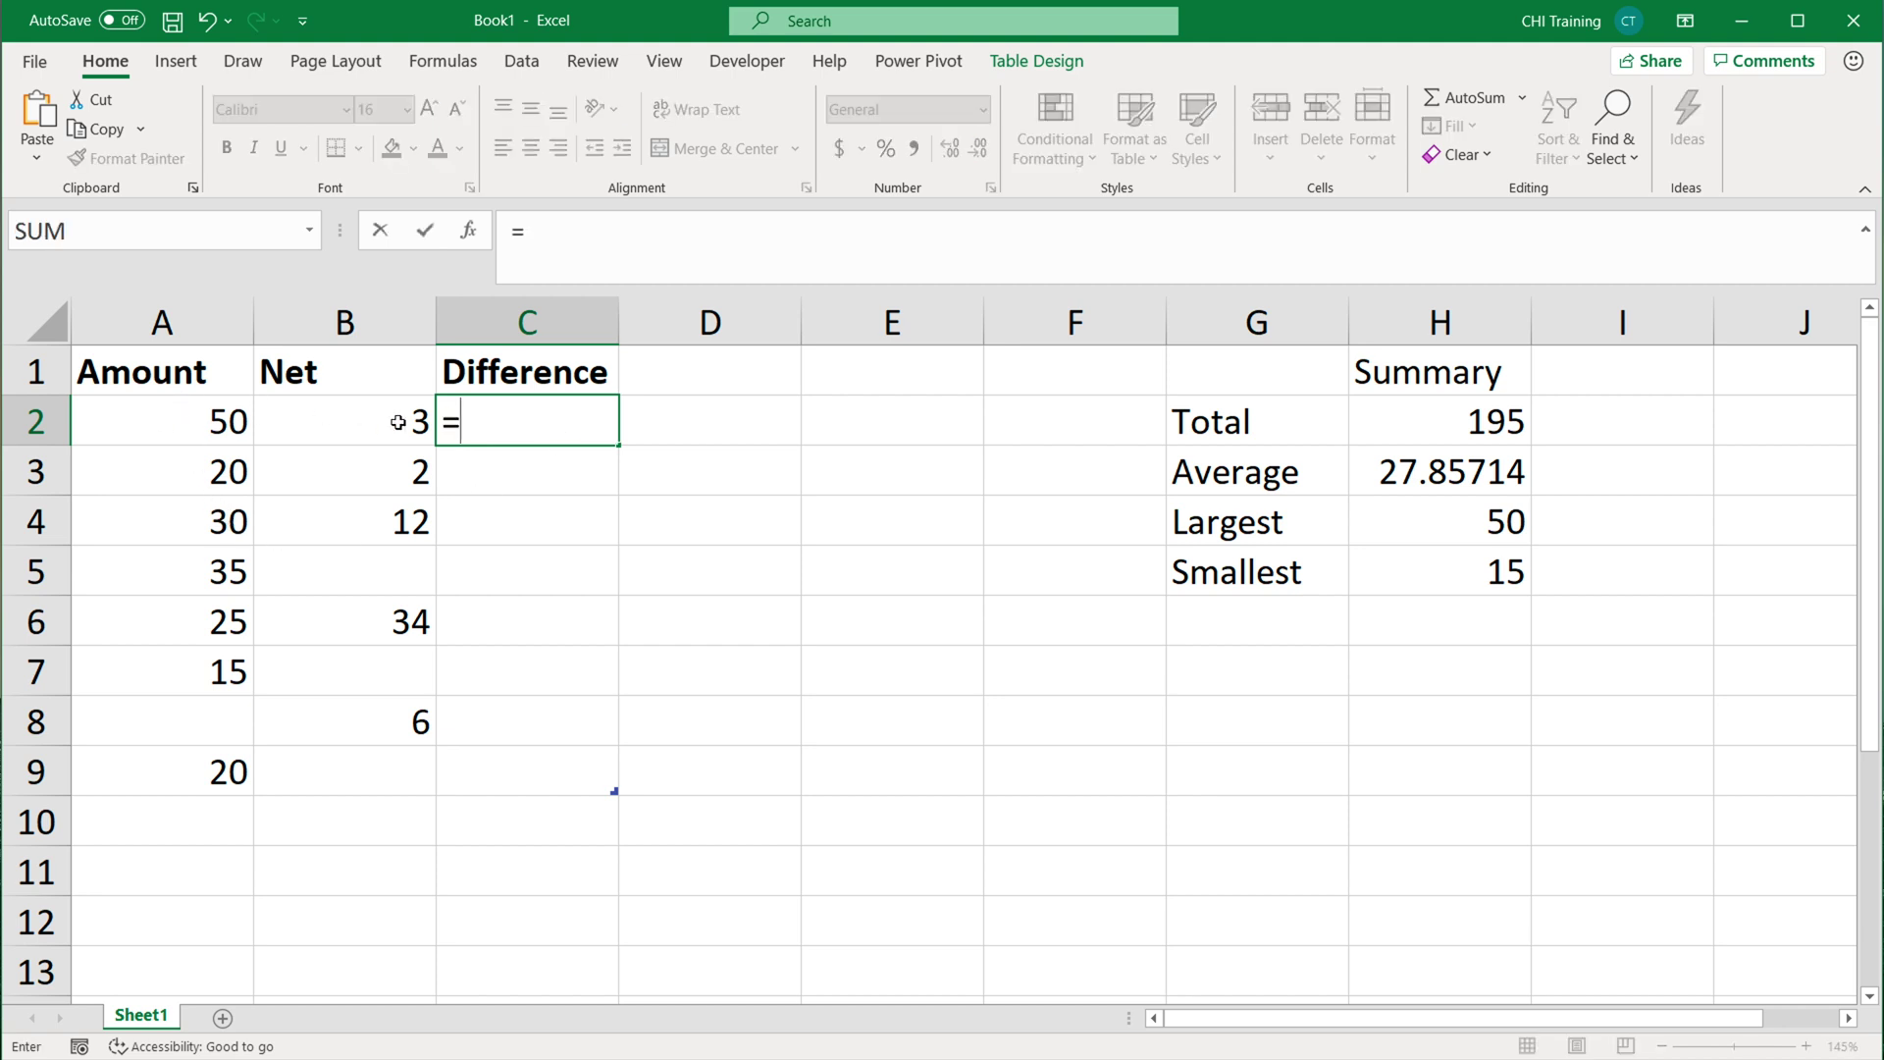
pyautogui.write('[')
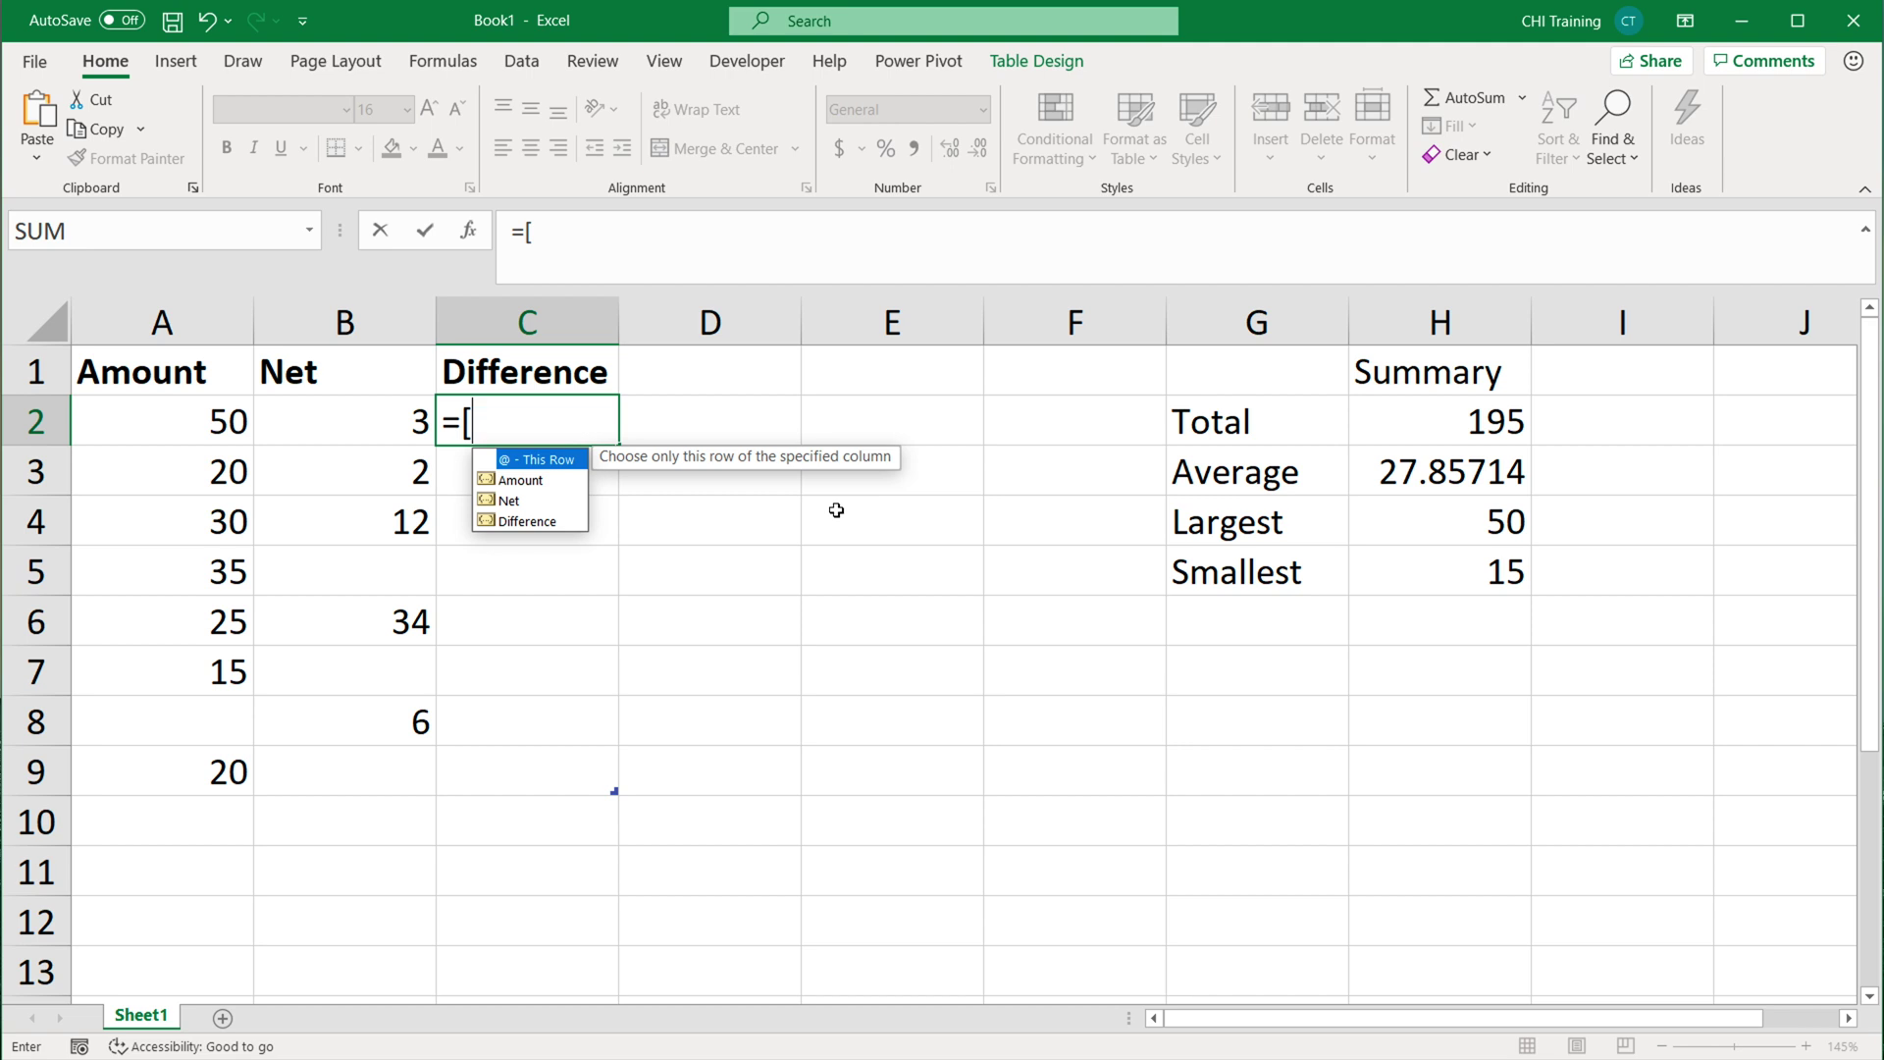
pyautogui.doubleClick(553, 460)
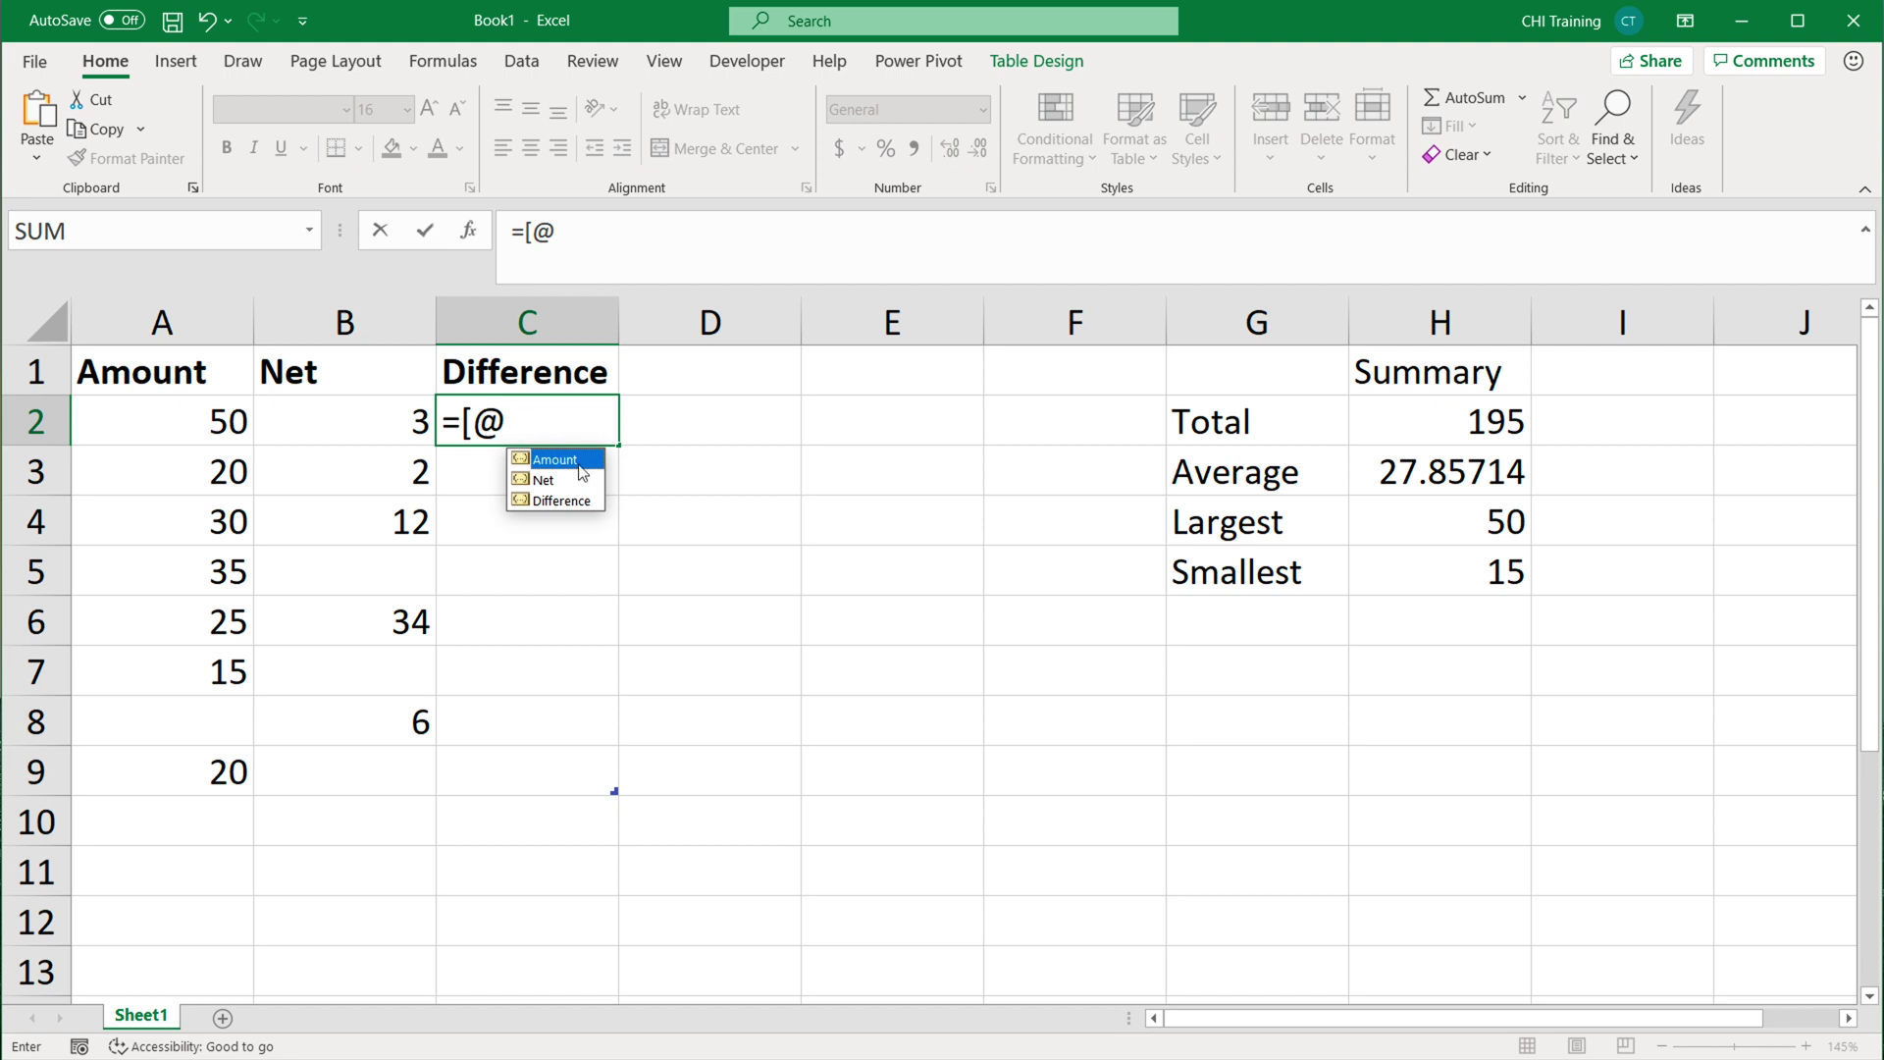
pyautogui.doubleClick(564, 460)
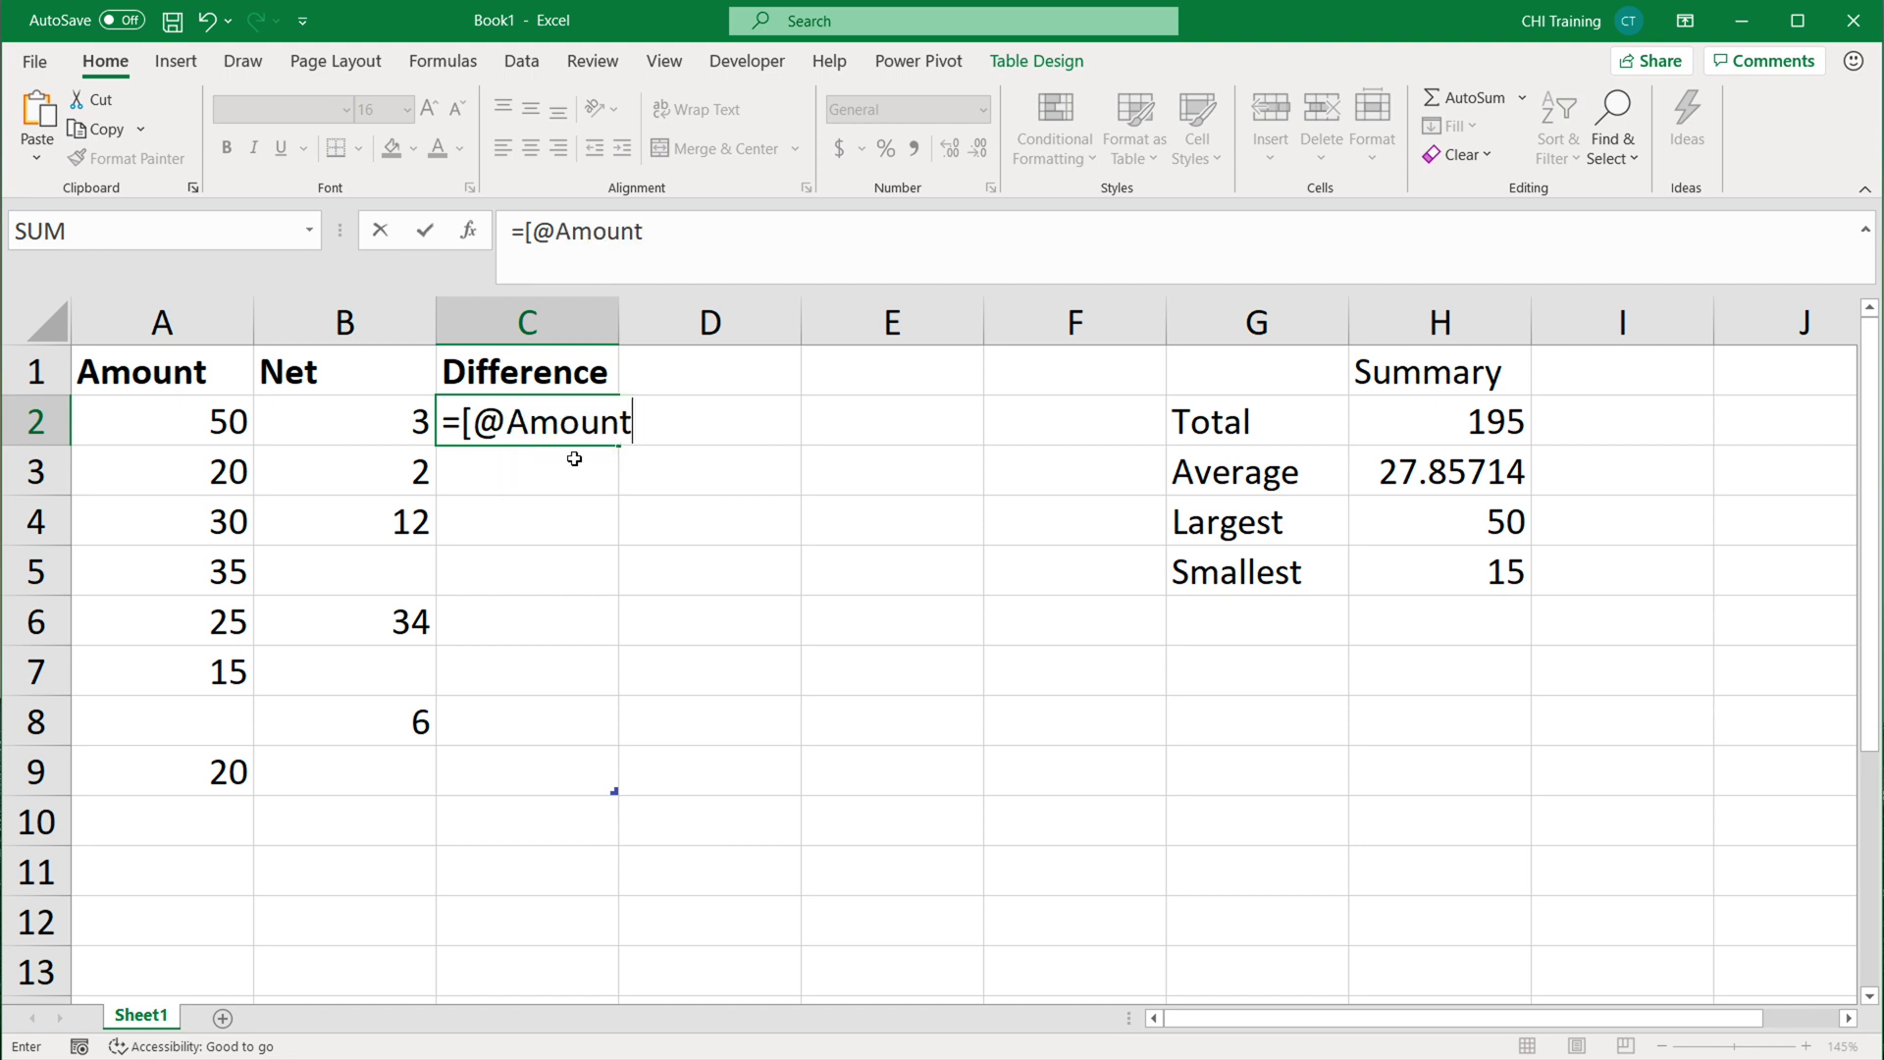
pyautogui.write(']')
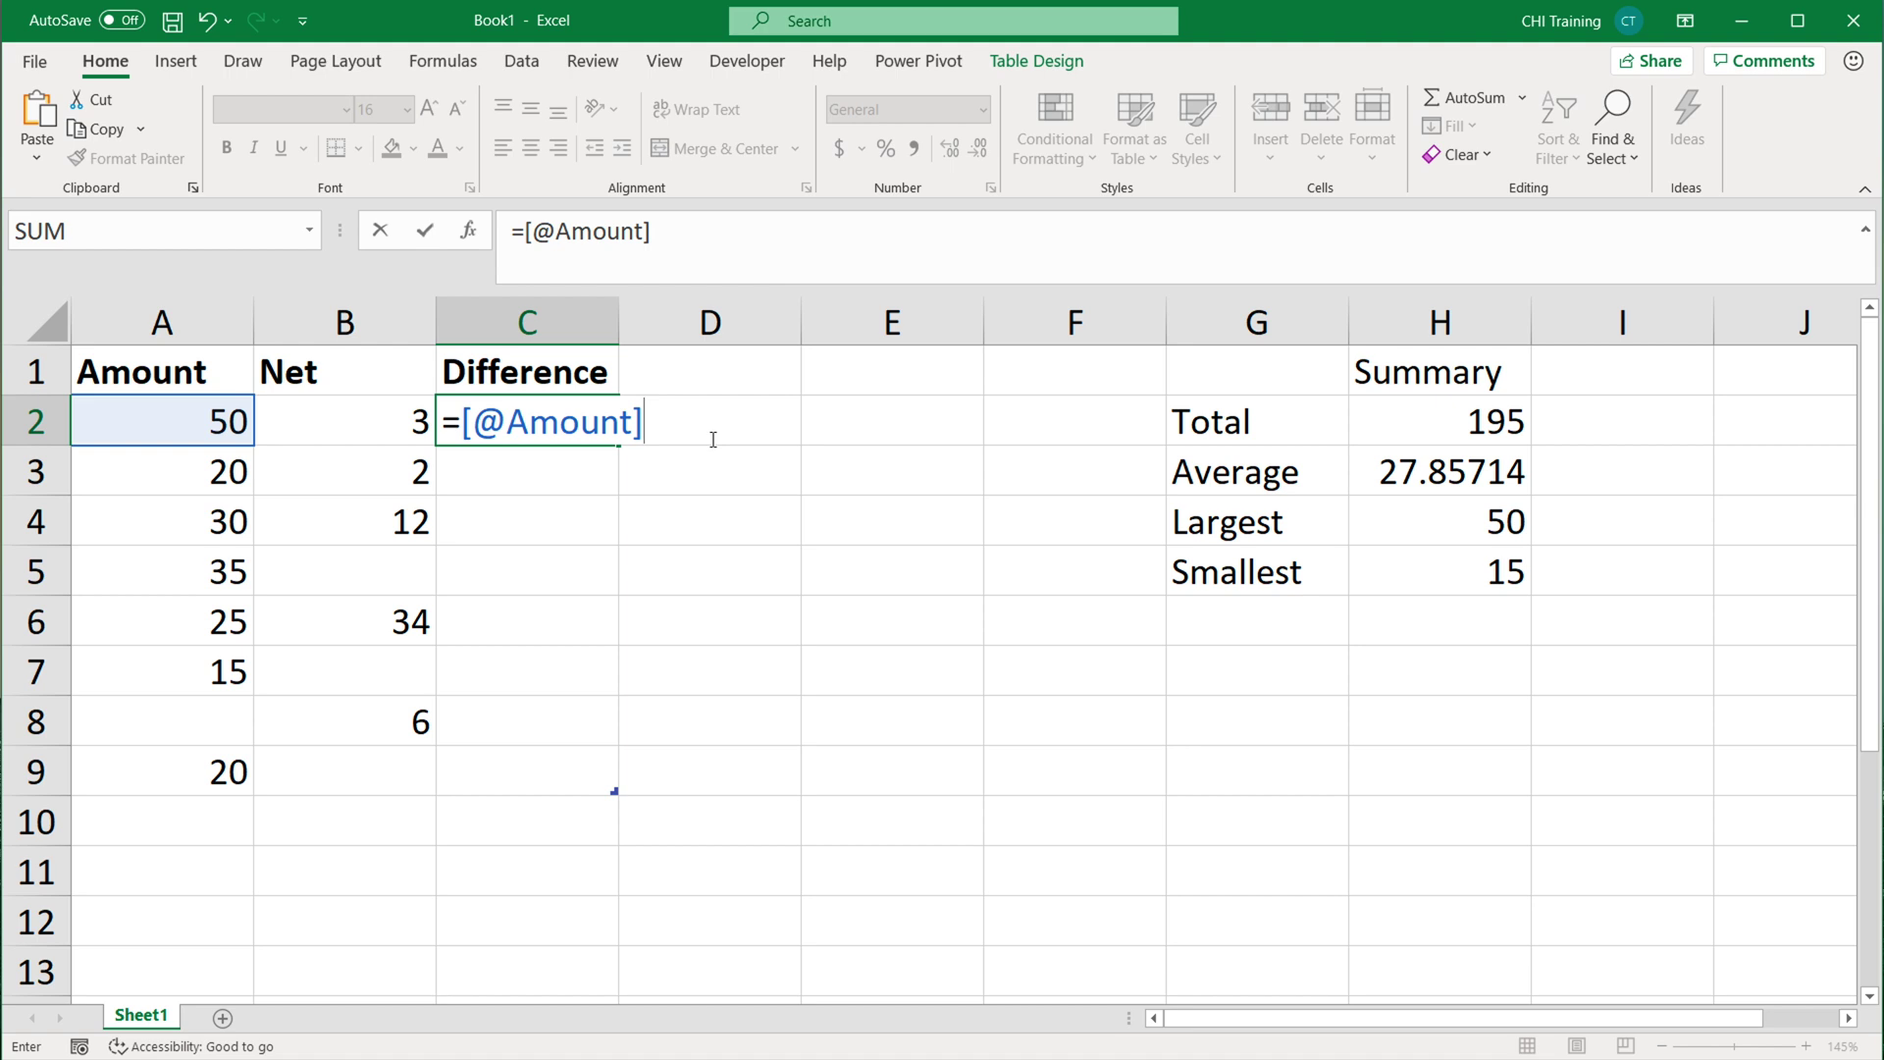
pyautogui.click(508, 424)
pyautogui.press('BackSpace')
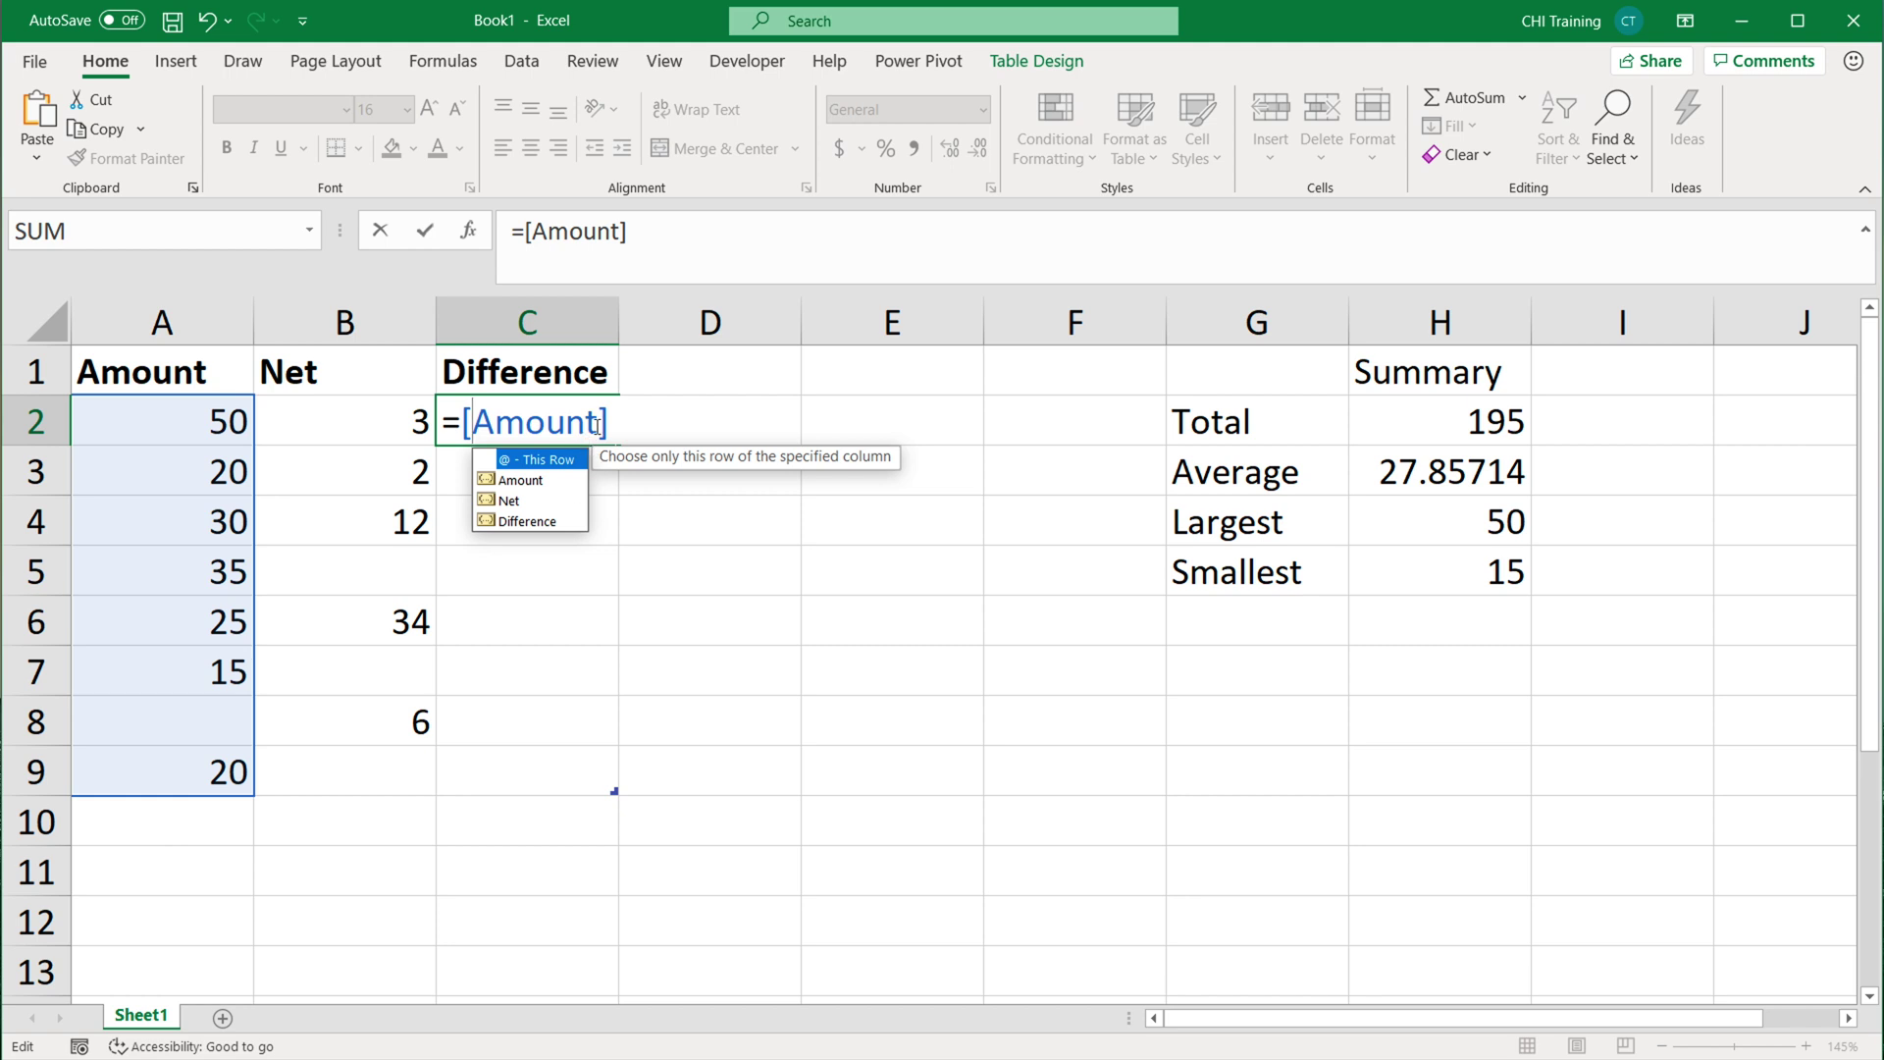
pyautogui.write('@')
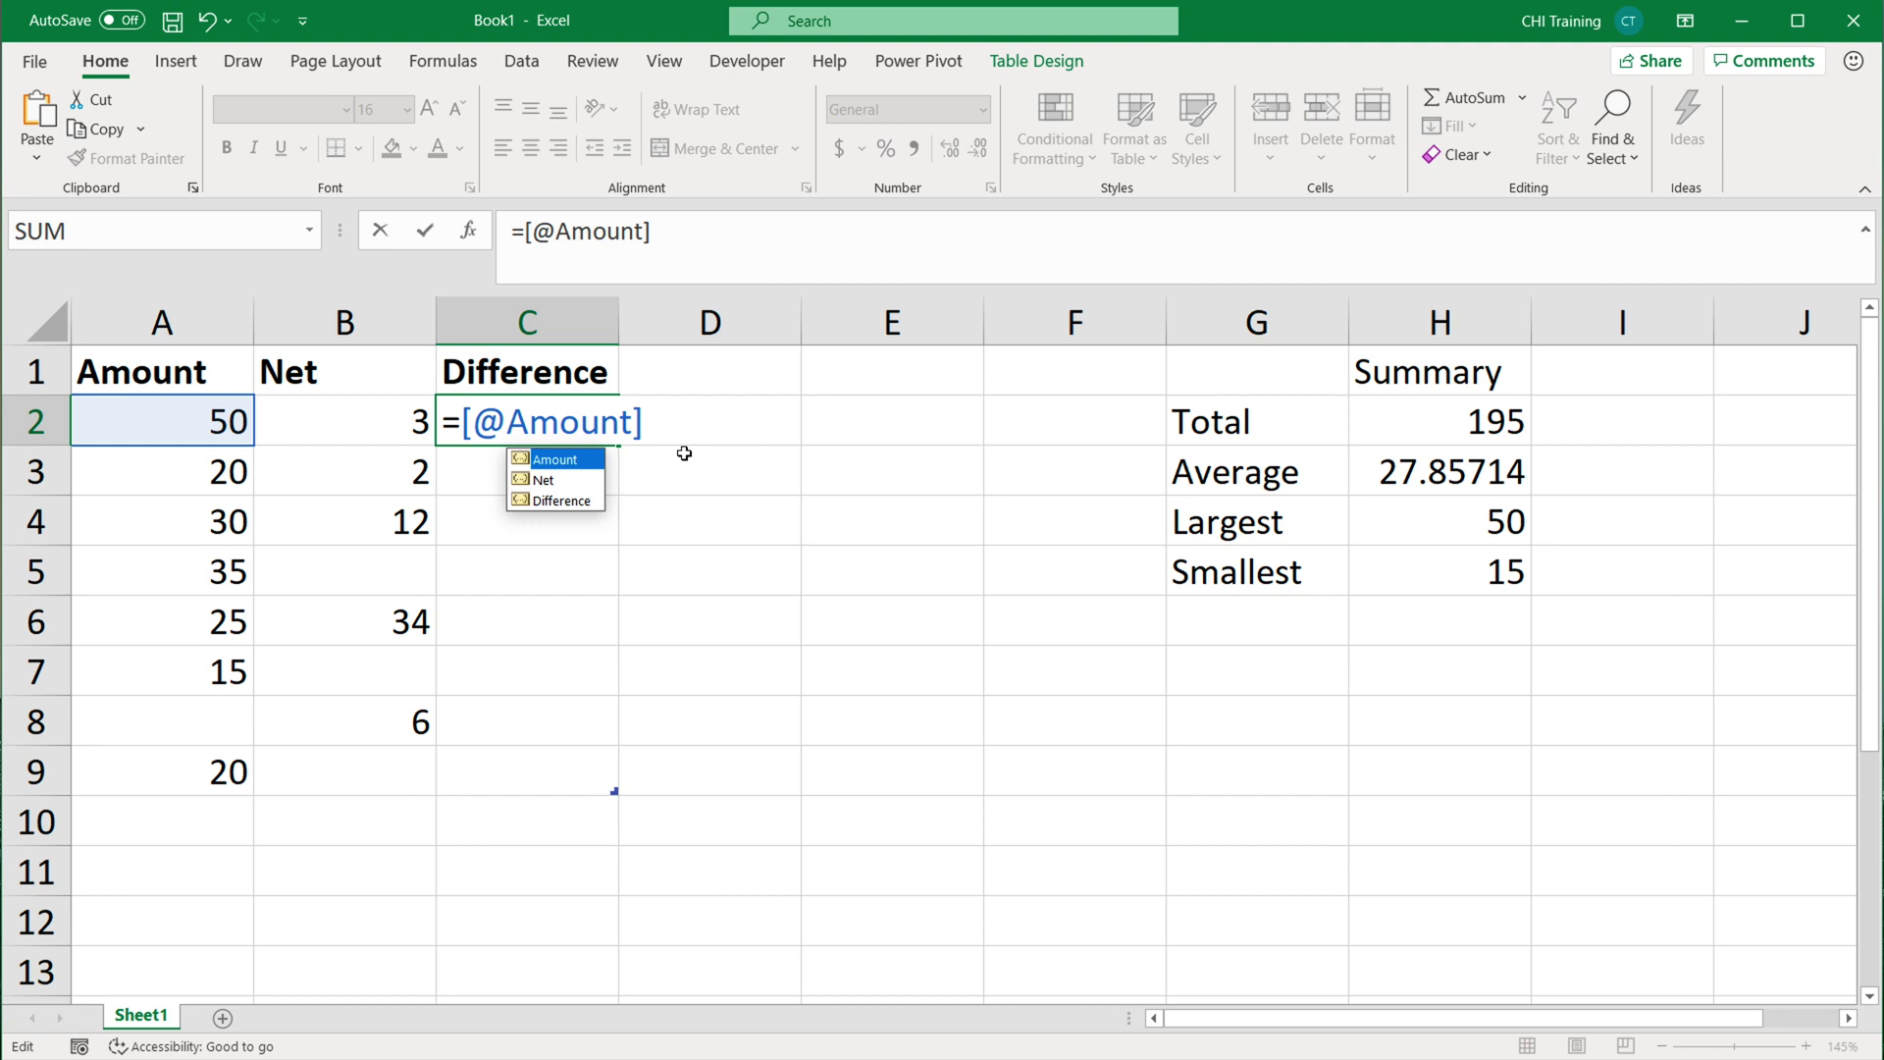
pyautogui.click(655, 421)
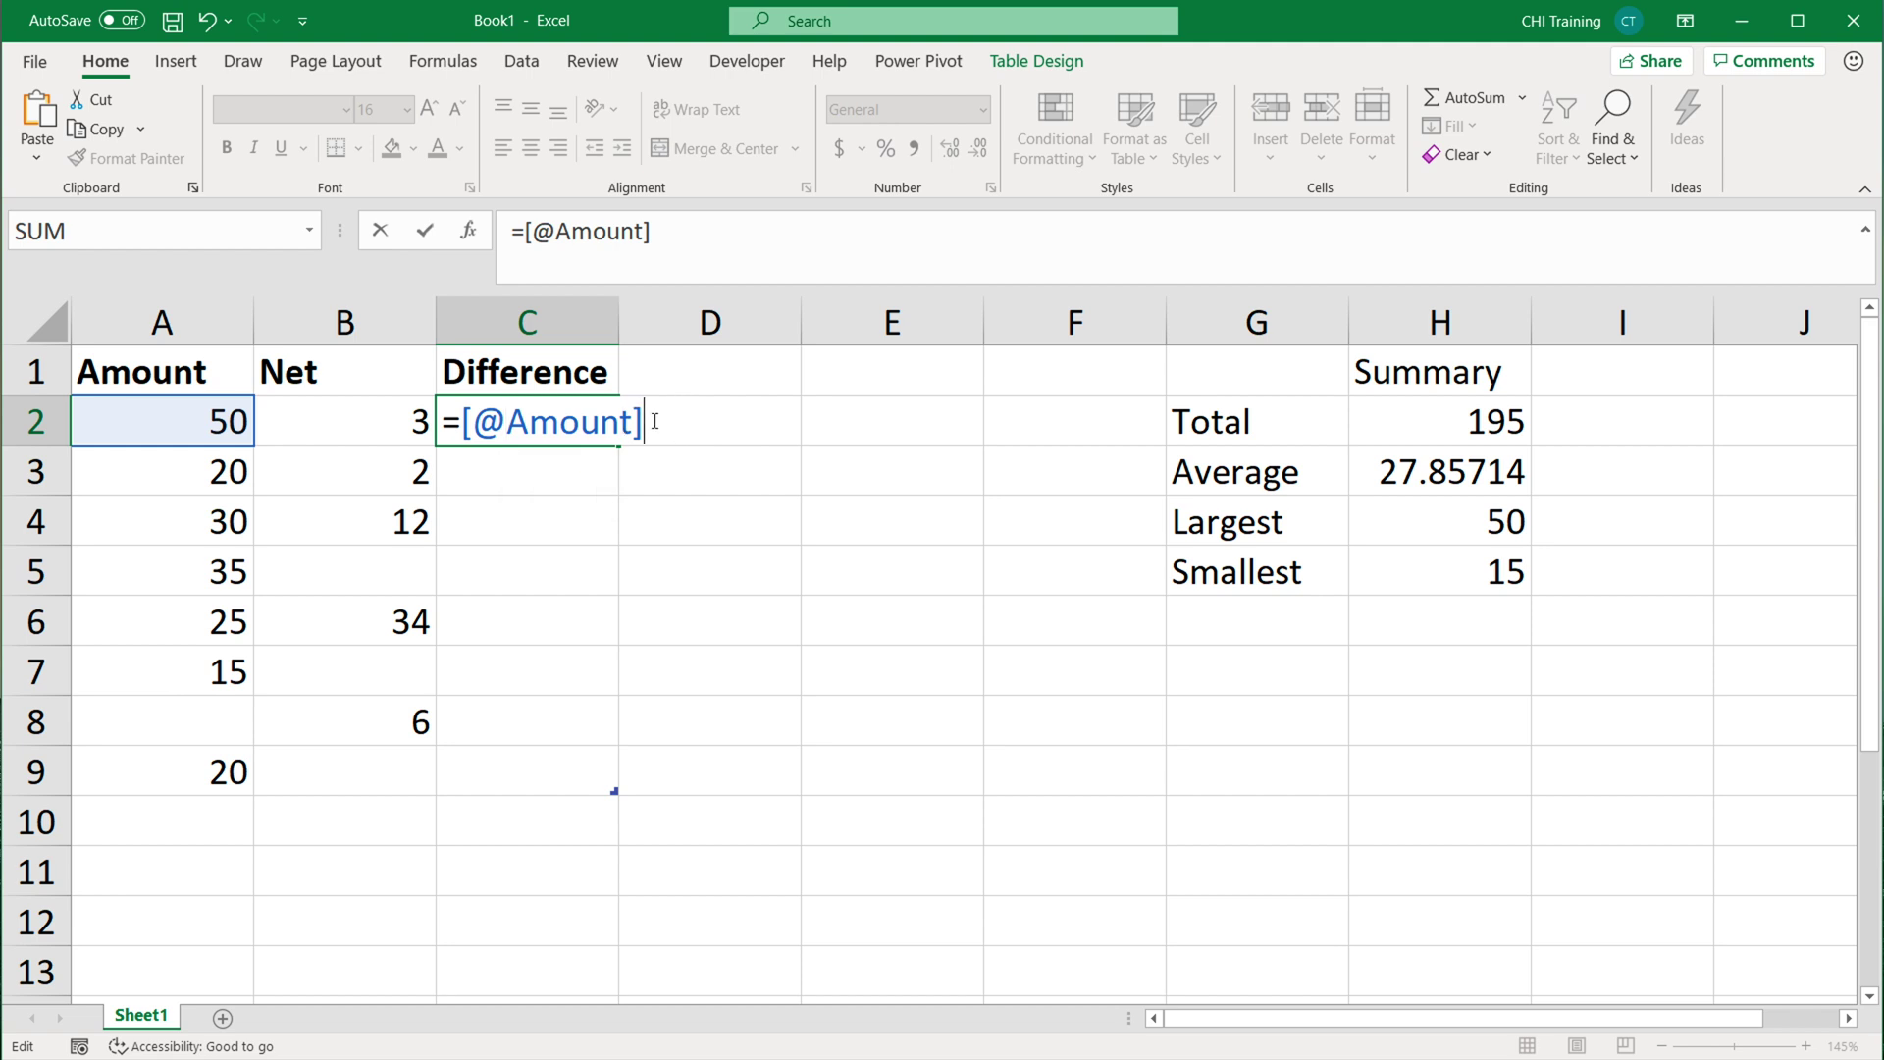
pyautogui.write('-[')
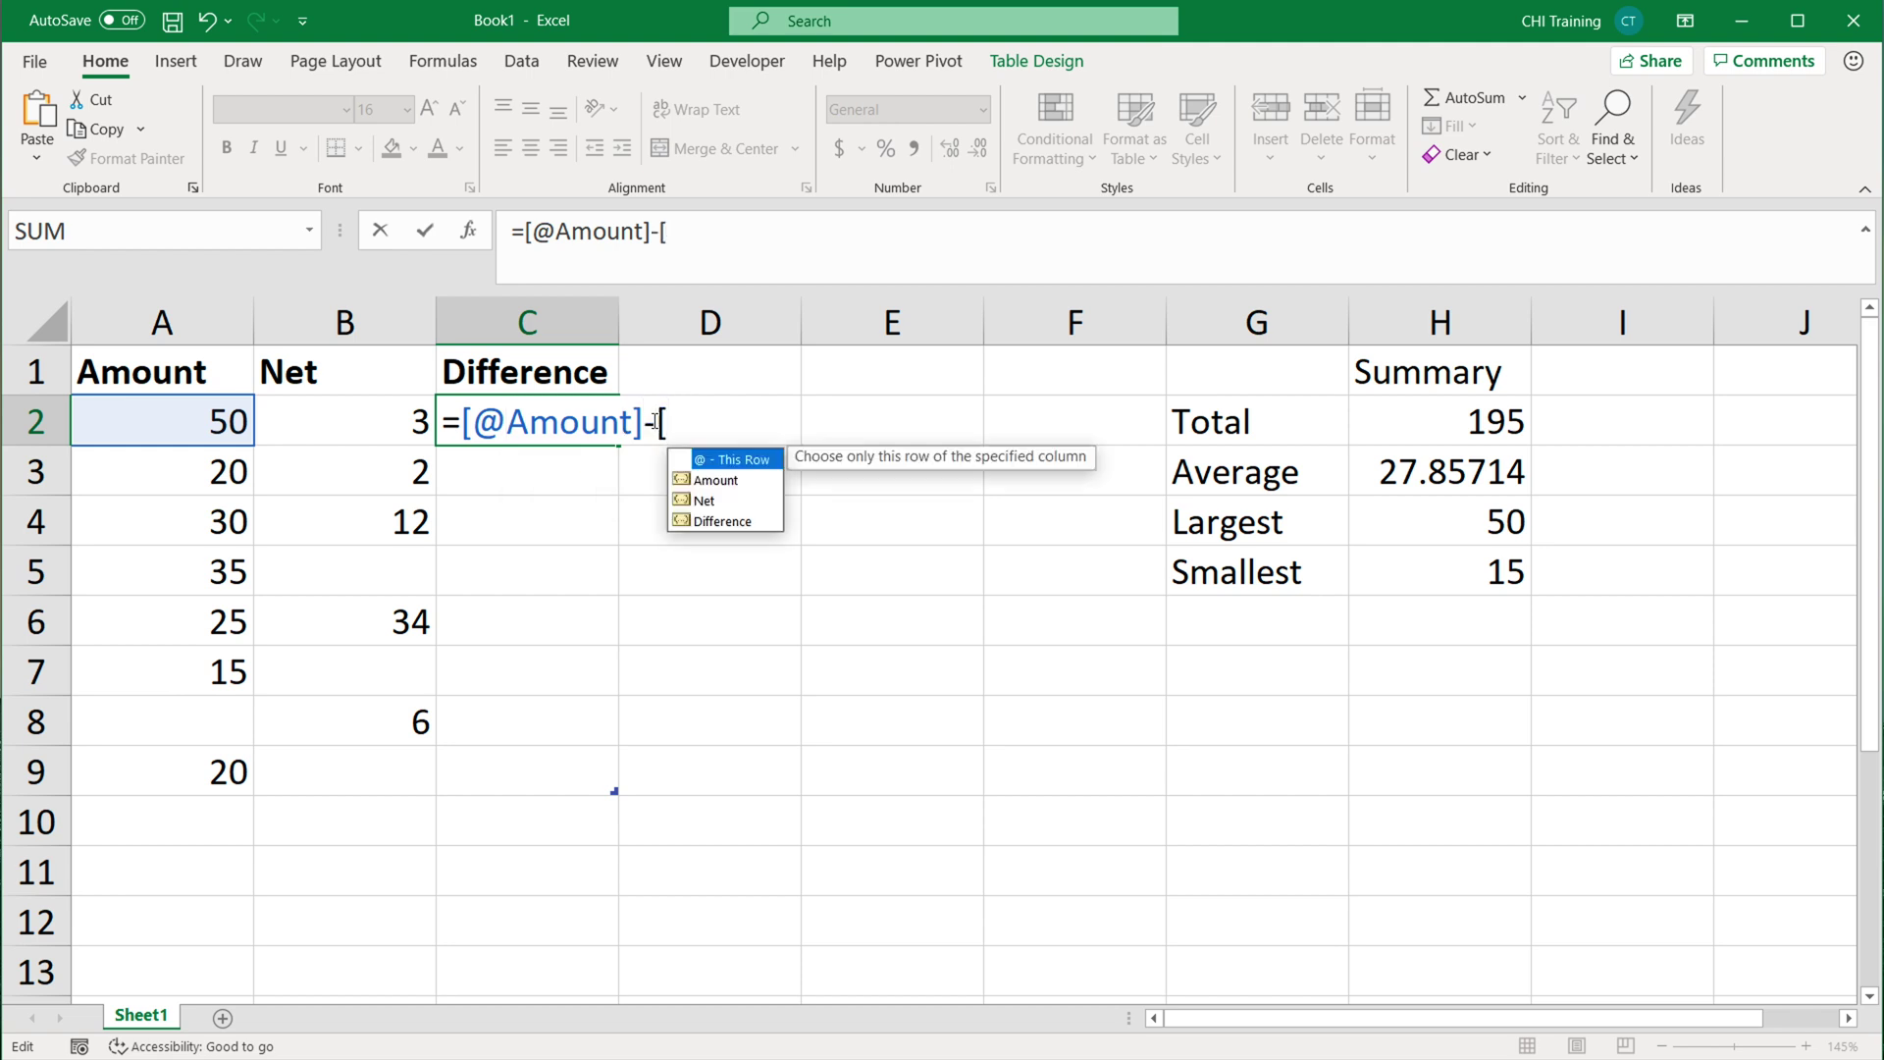
pyautogui.write('@')
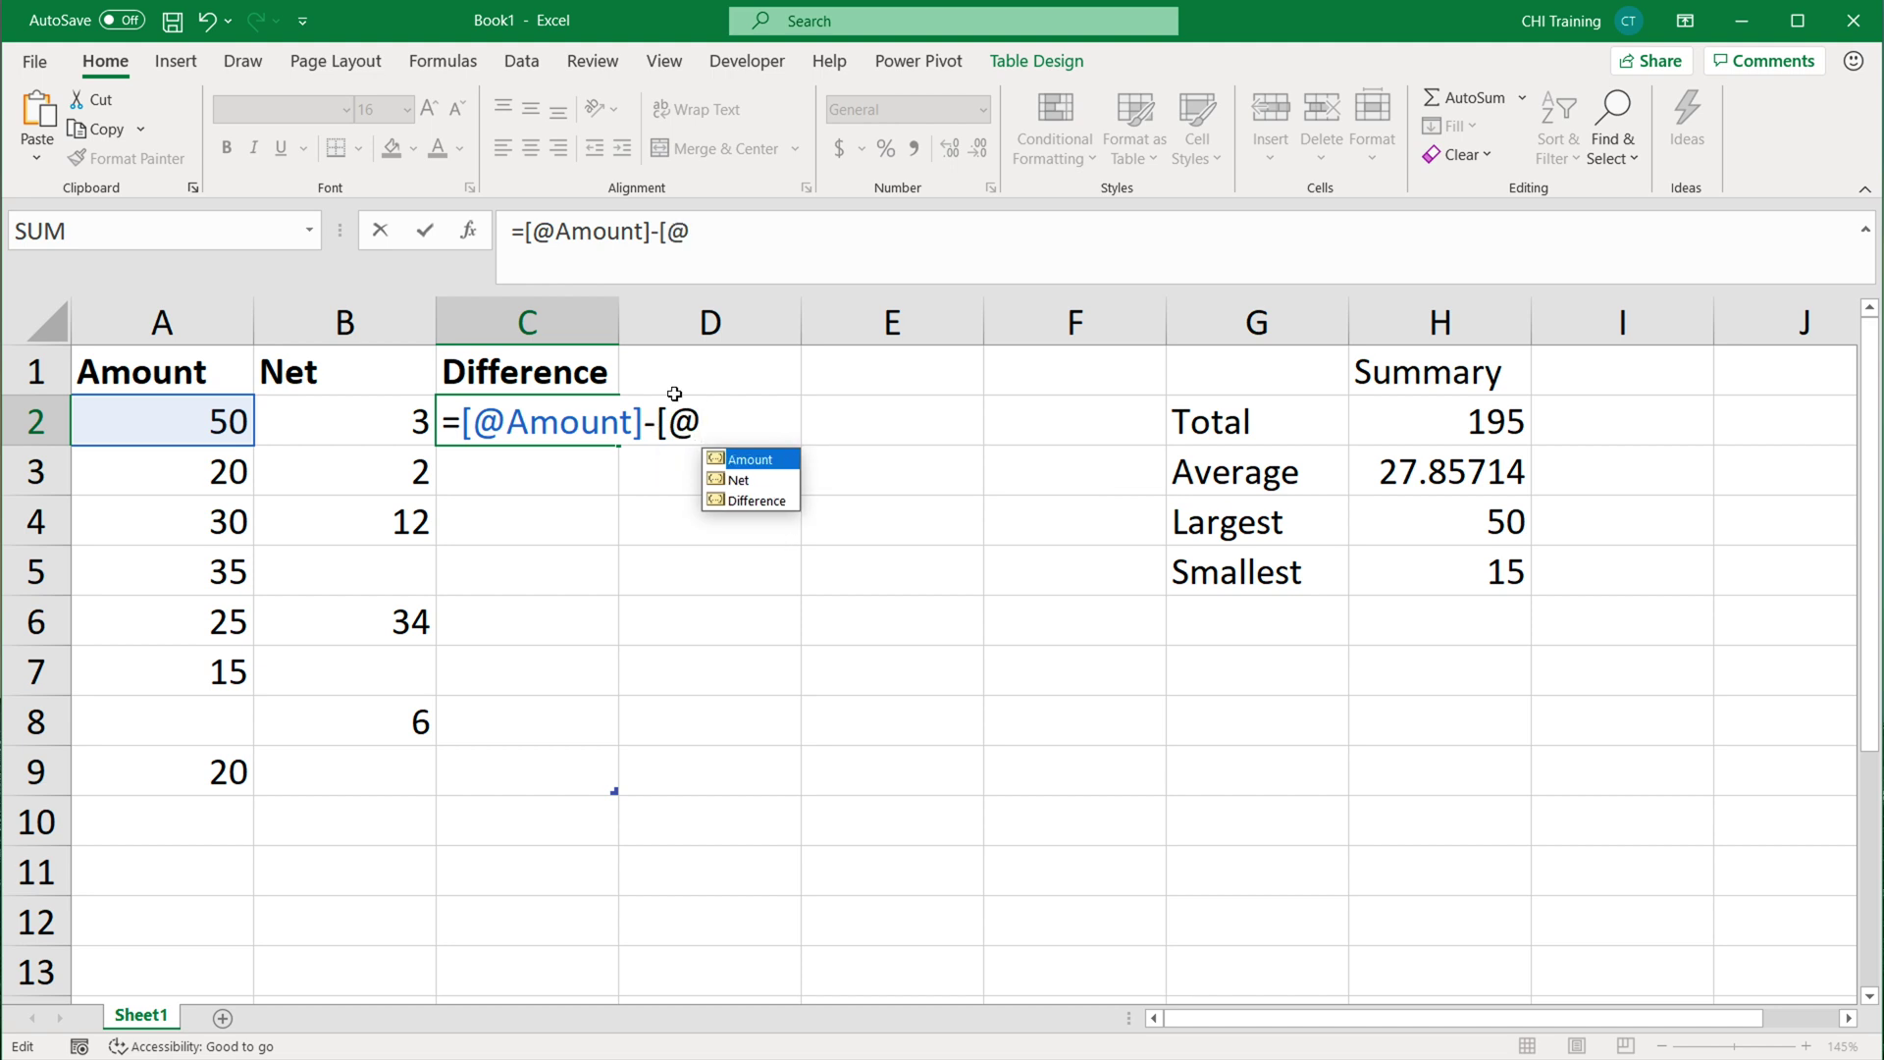
pyautogui.press('Down')
pyautogui.press('Tab')
pyautogui.write(']')
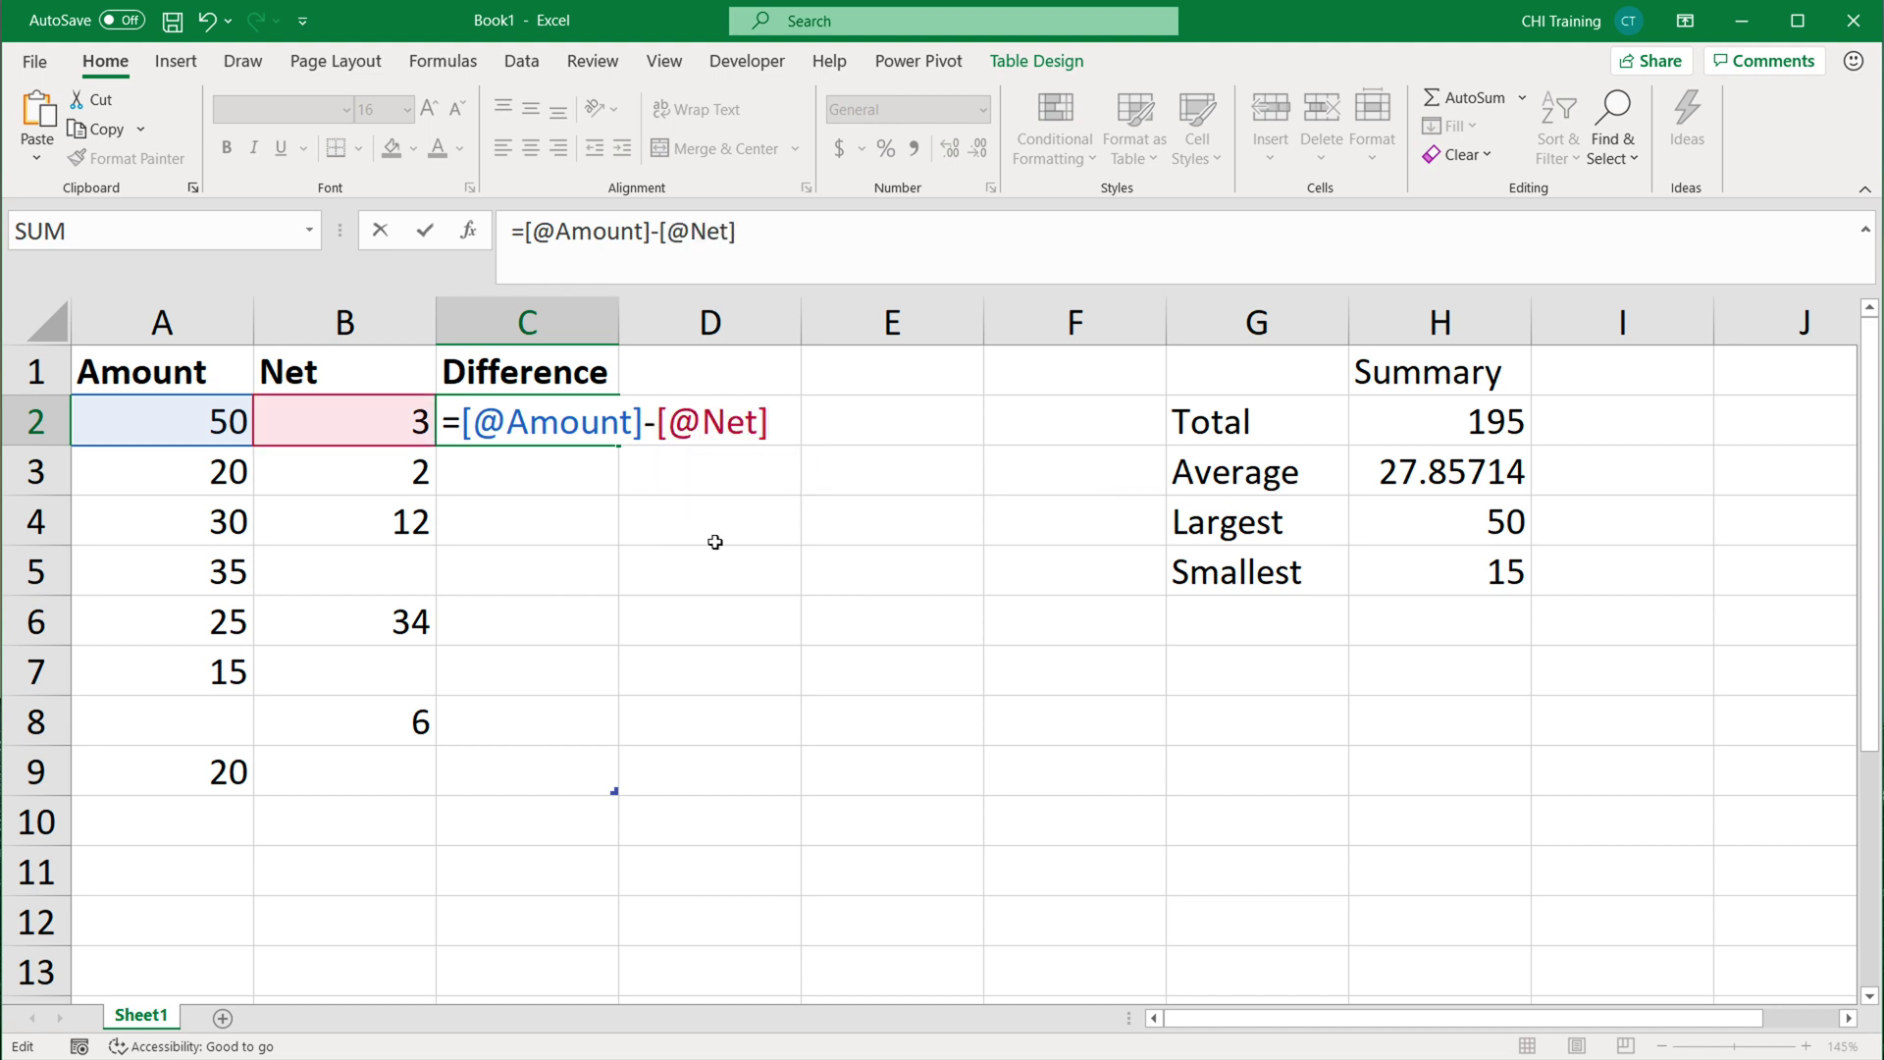
# Commit the Difference formula and check that C3 and C9 received it too.
pyautogui.press('Return')
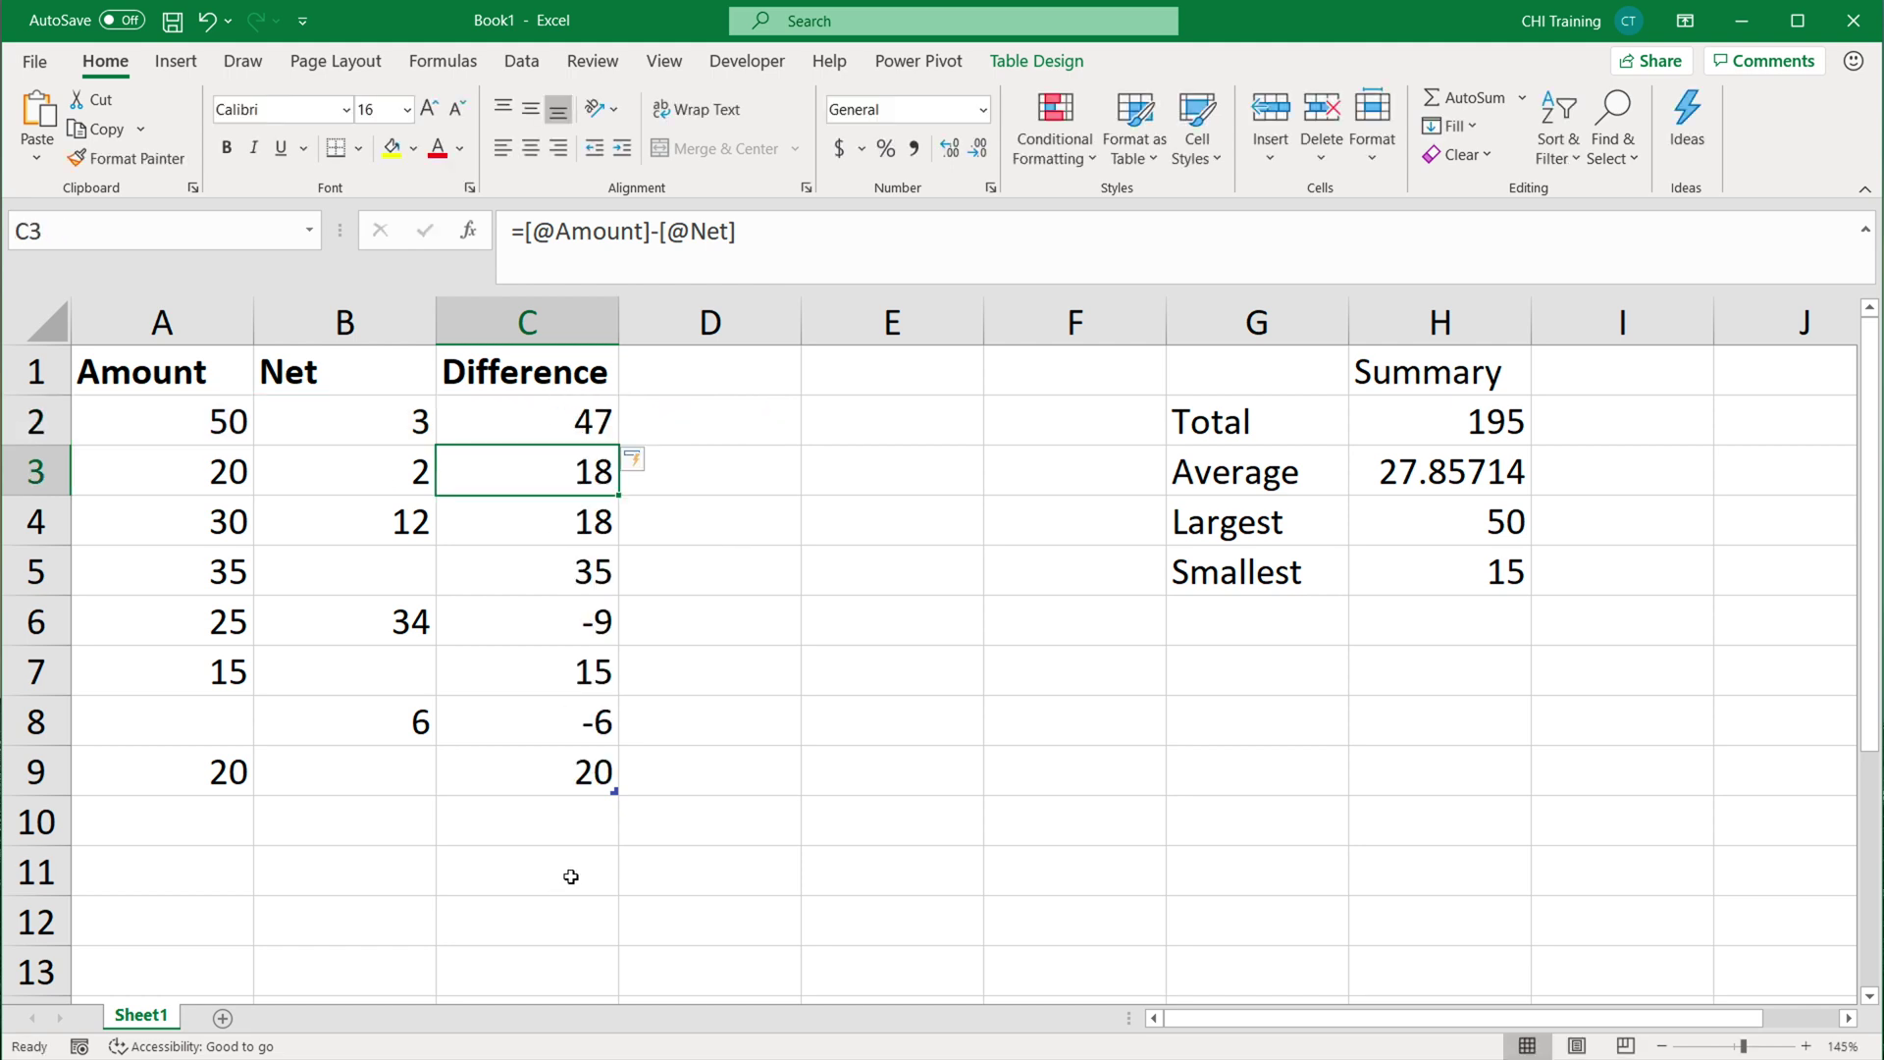
pyautogui.doubleClick(536, 486)
pyautogui.press('Escape')
pyautogui.click(528, 774)
pyautogui.doubleClick(528, 775)
pyautogui.press('Escape')
pyautogui.click(525, 424)
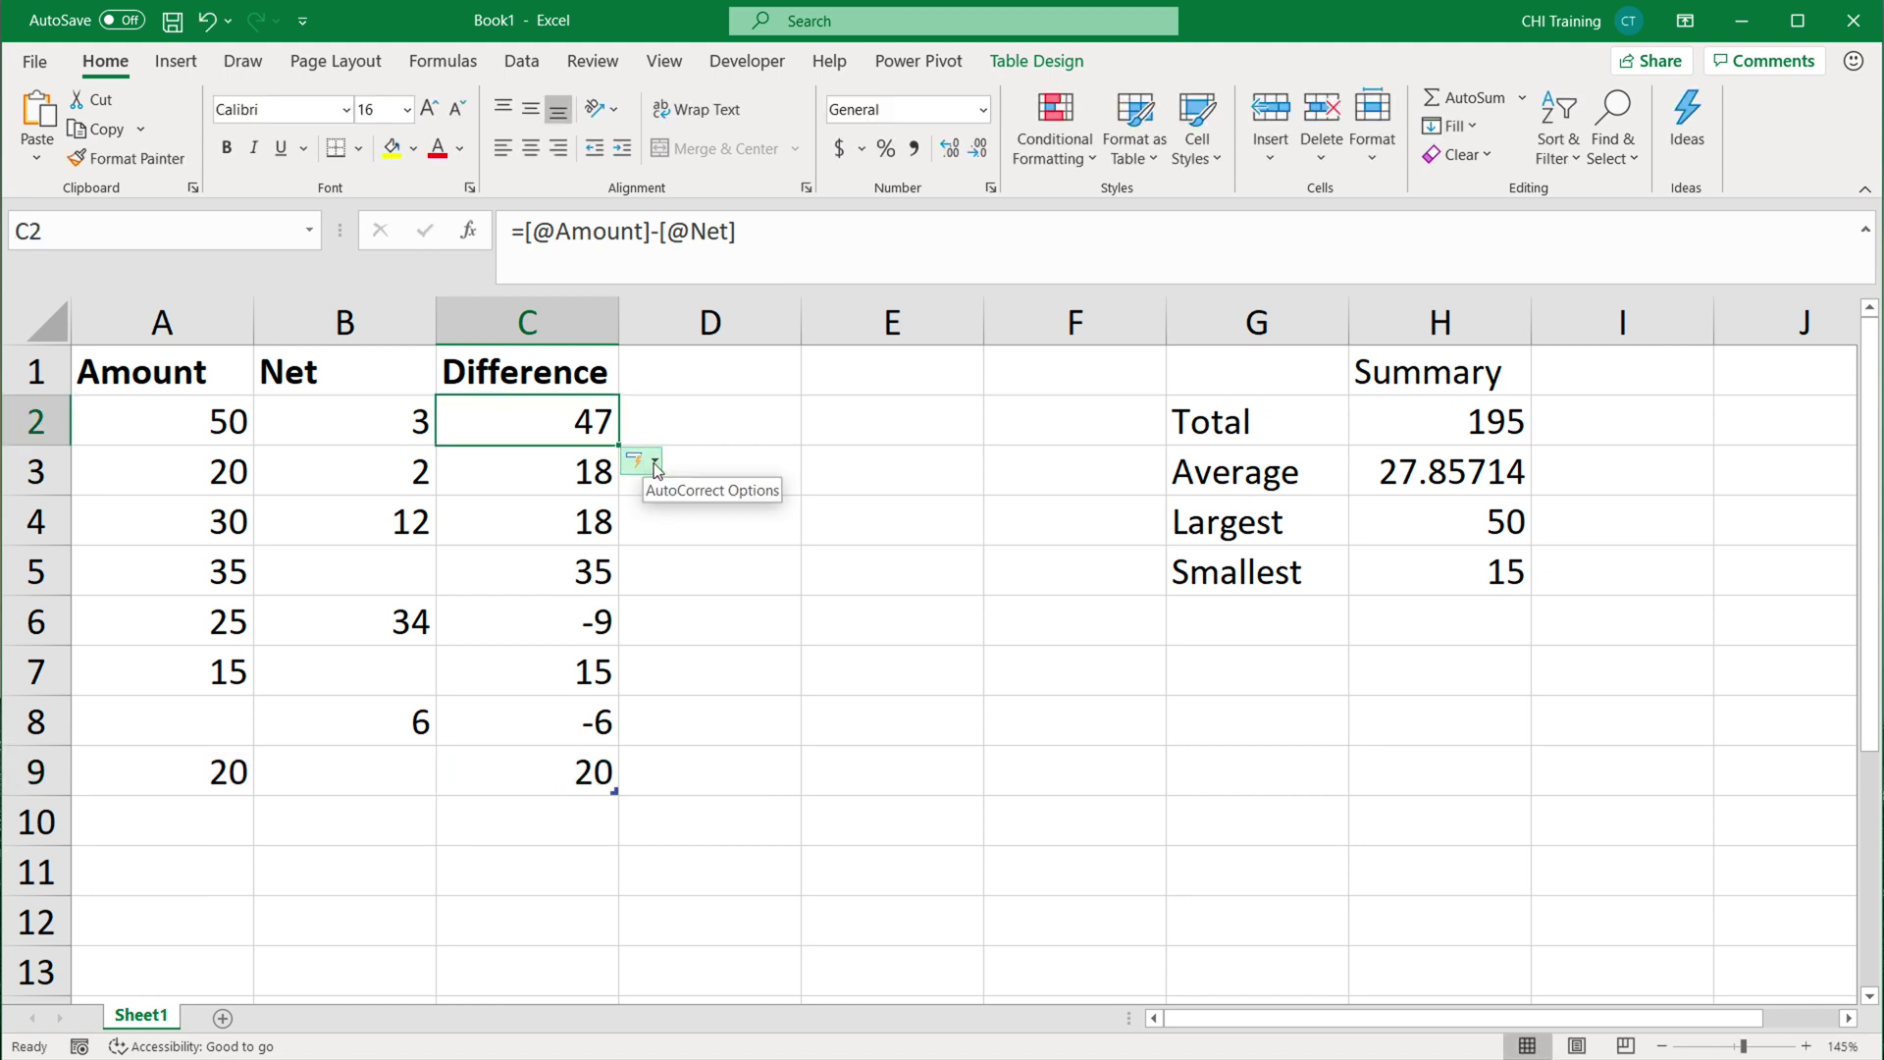
# Undo the automatic column fill, then Redo Calculated Column to refill all eight rows.
pyautogui.click(655, 461)
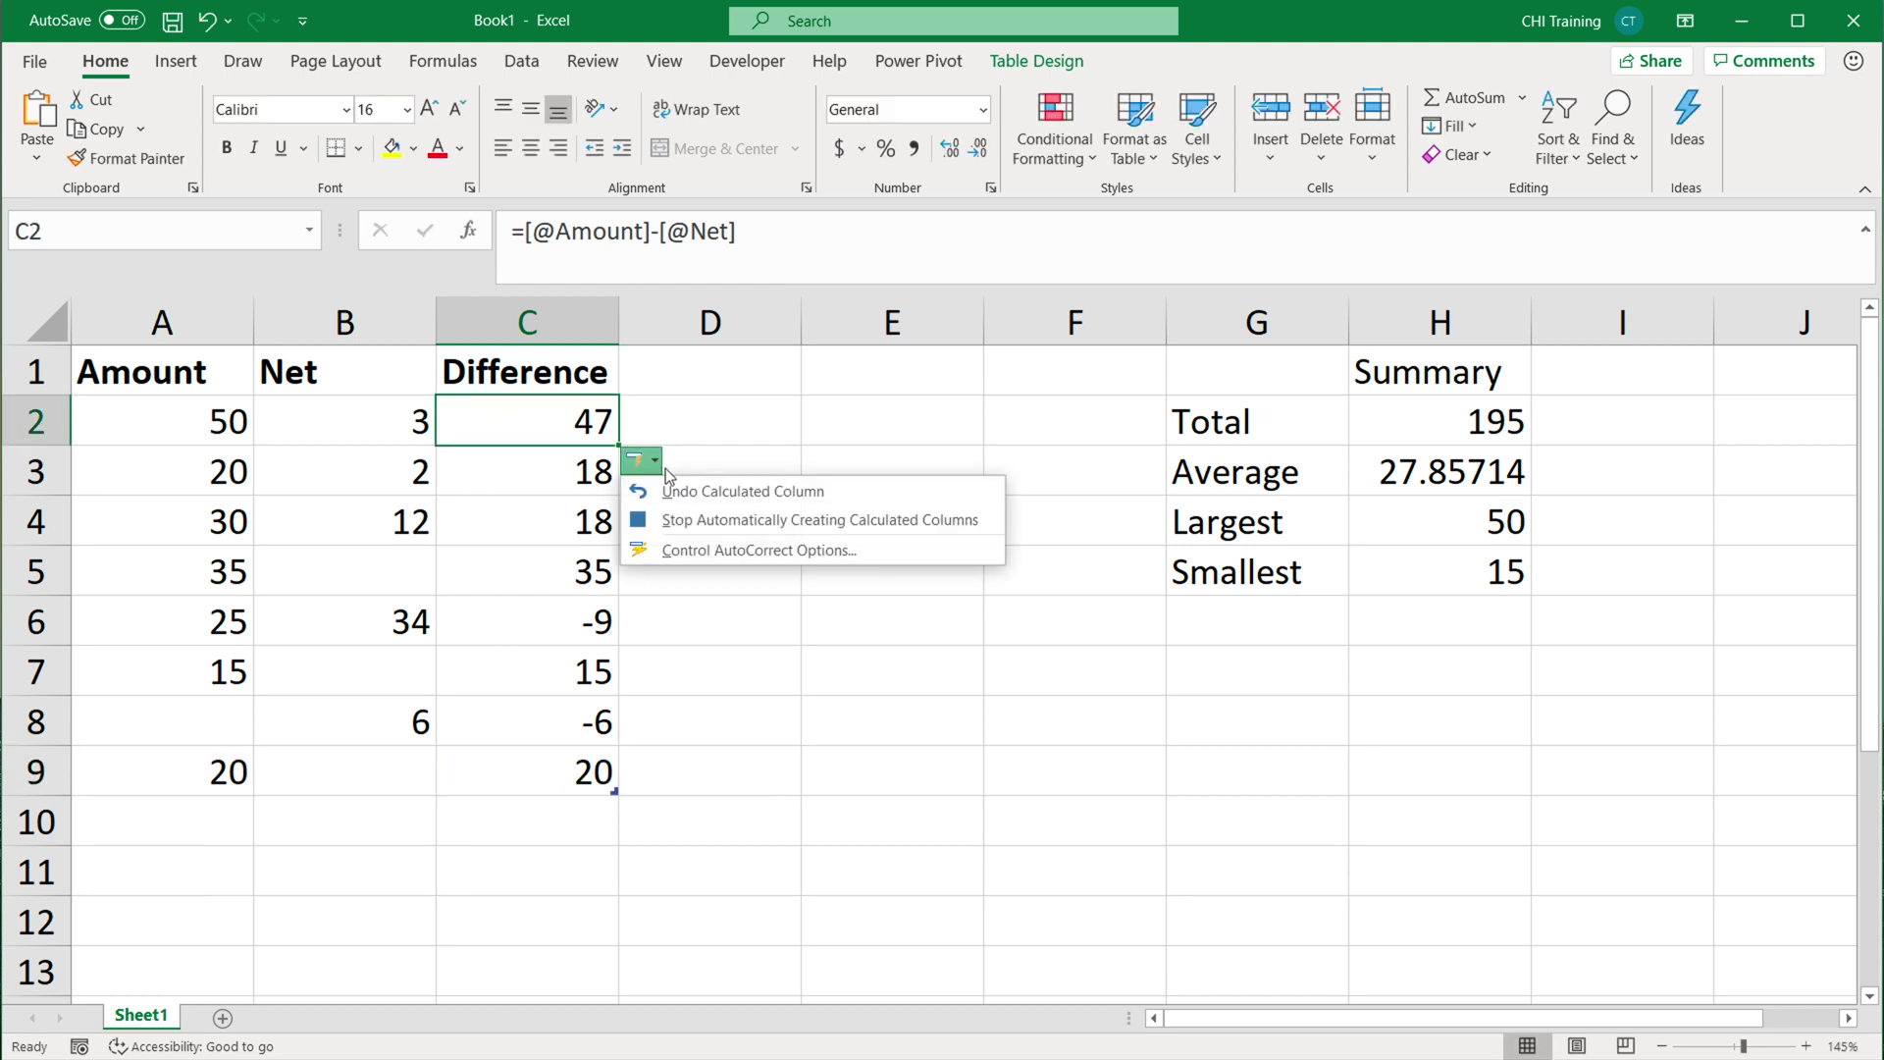
pyautogui.click(729, 491)
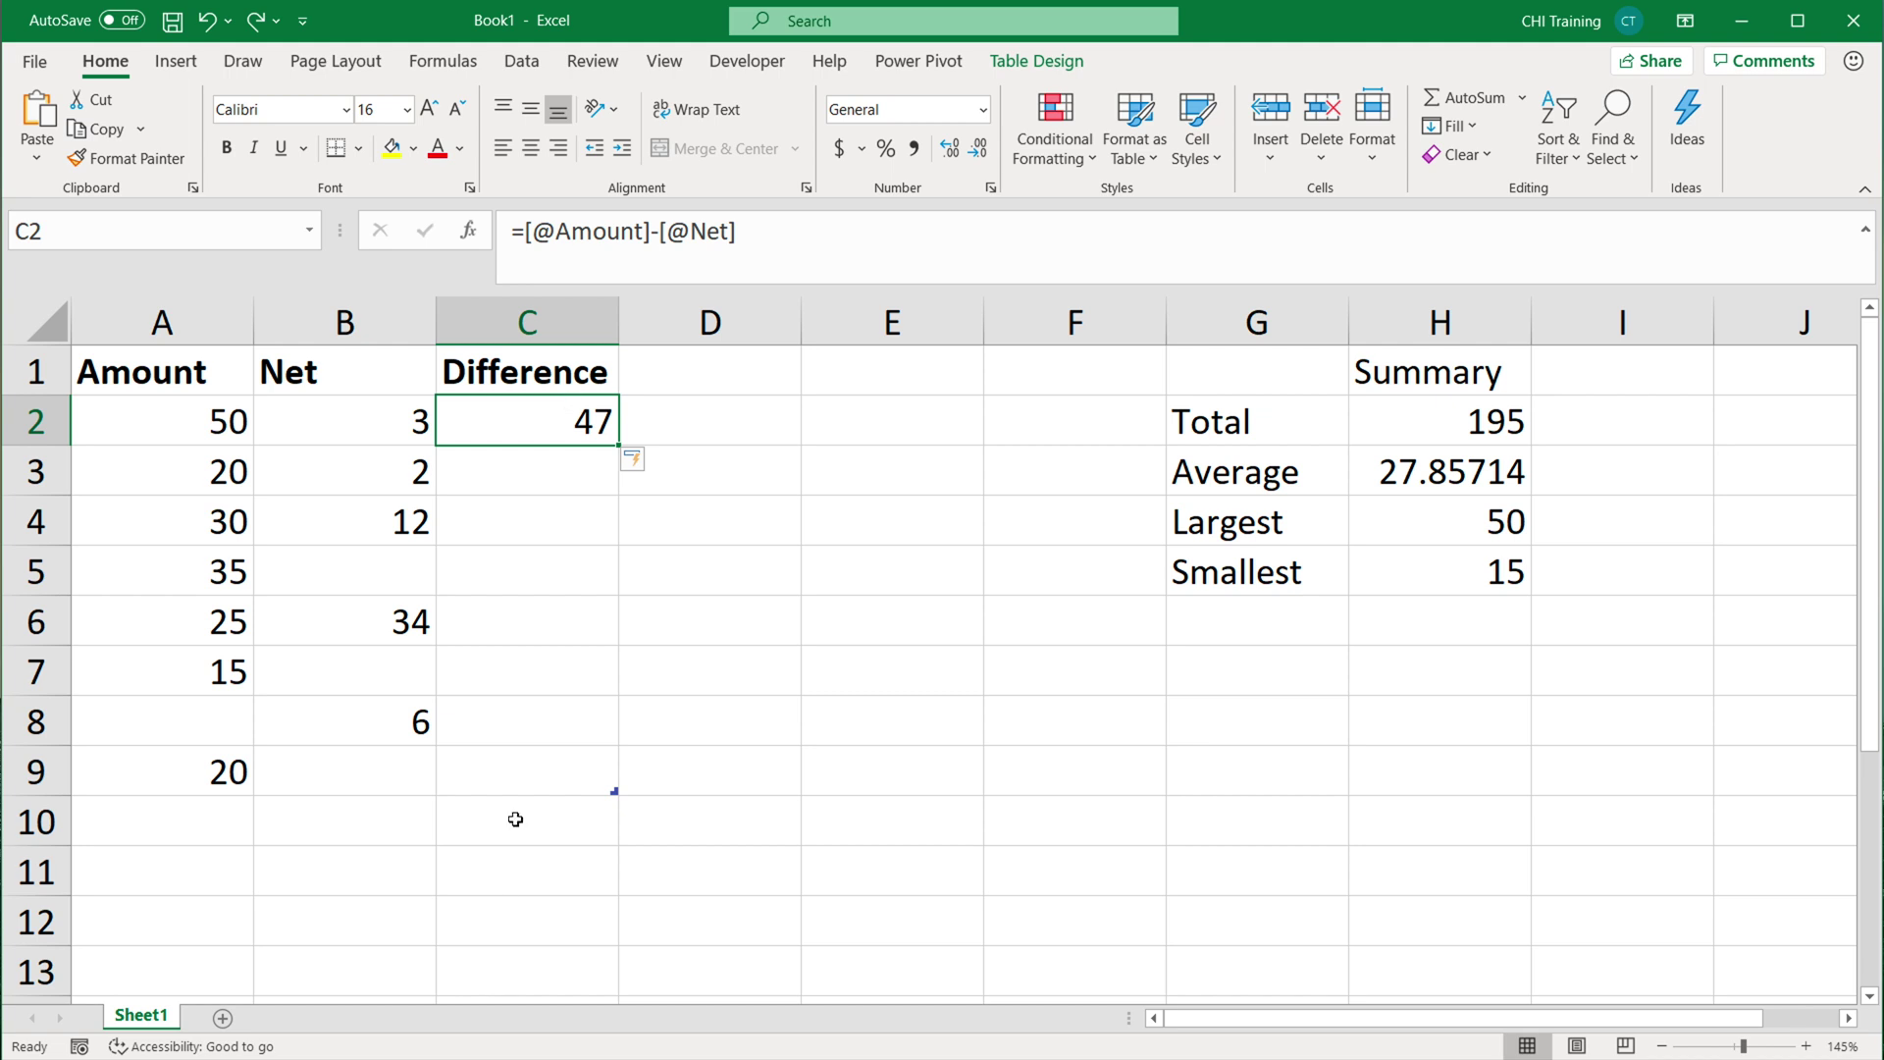
pyautogui.click(634, 459)
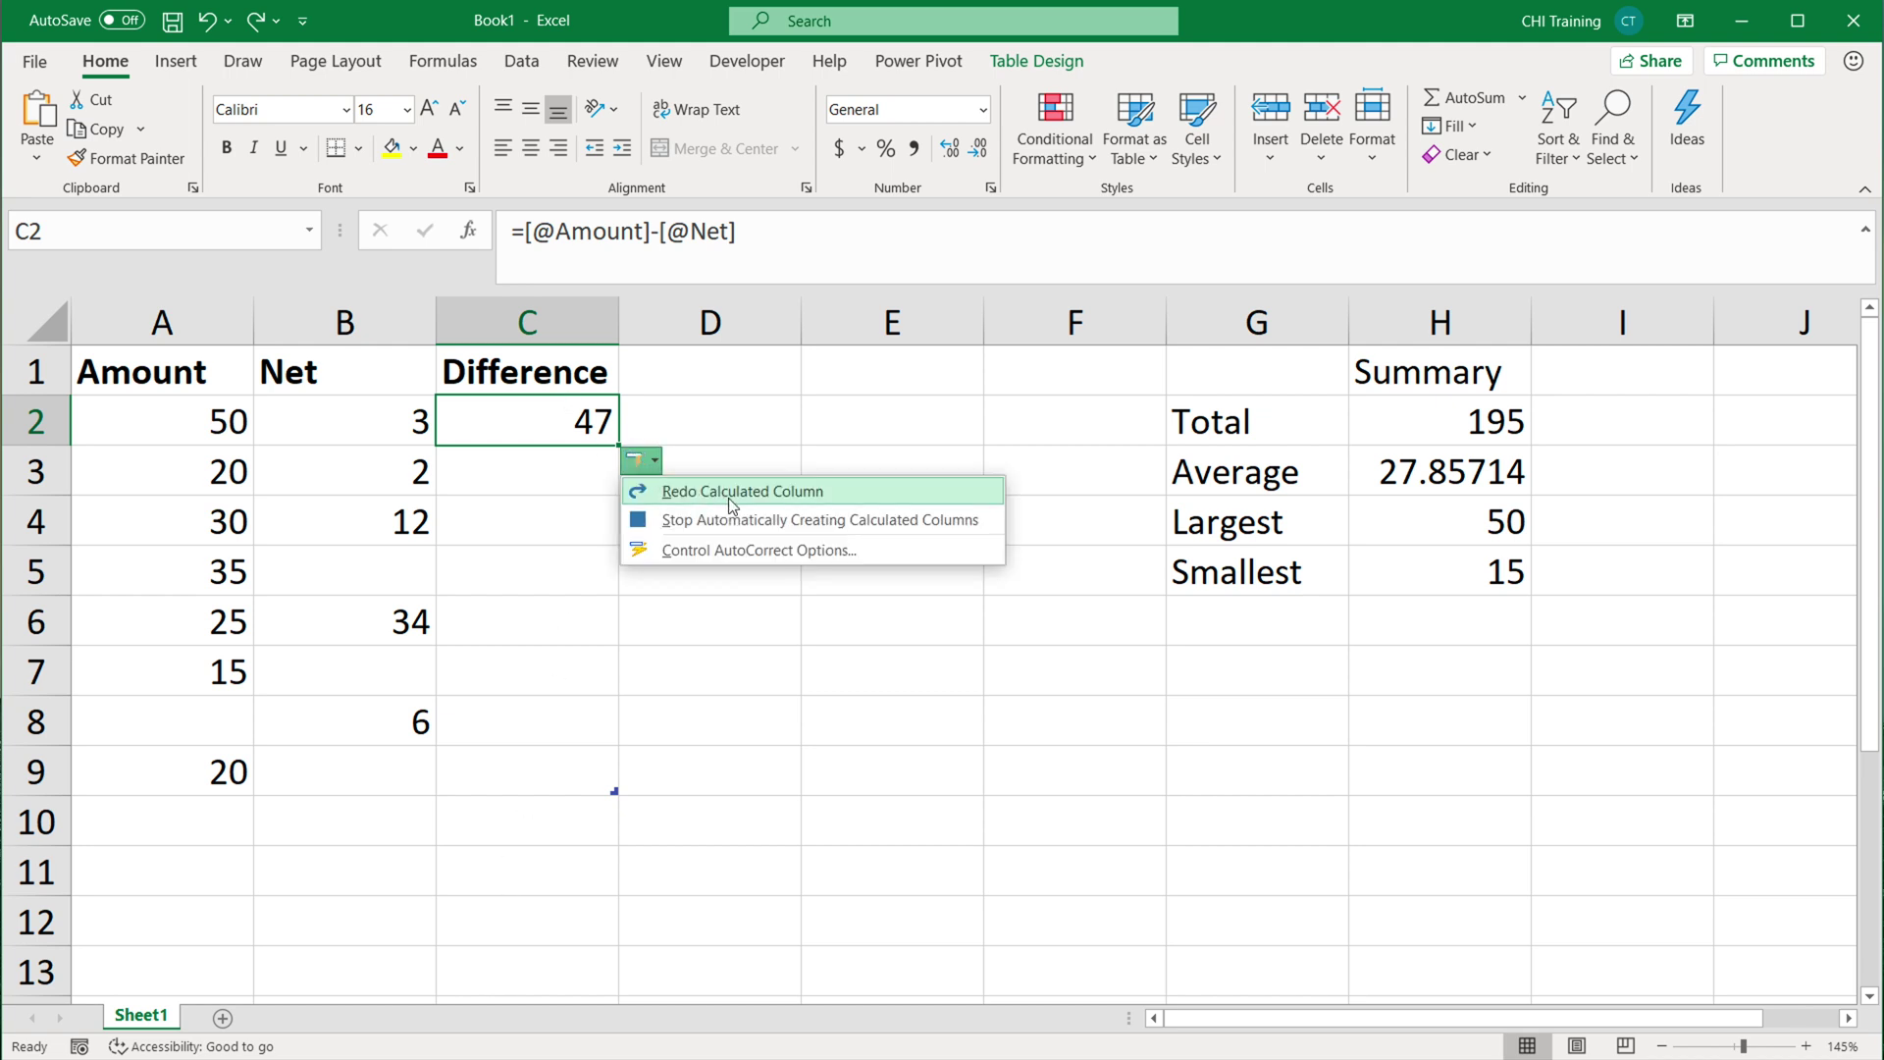
pyautogui.click(704, 492)
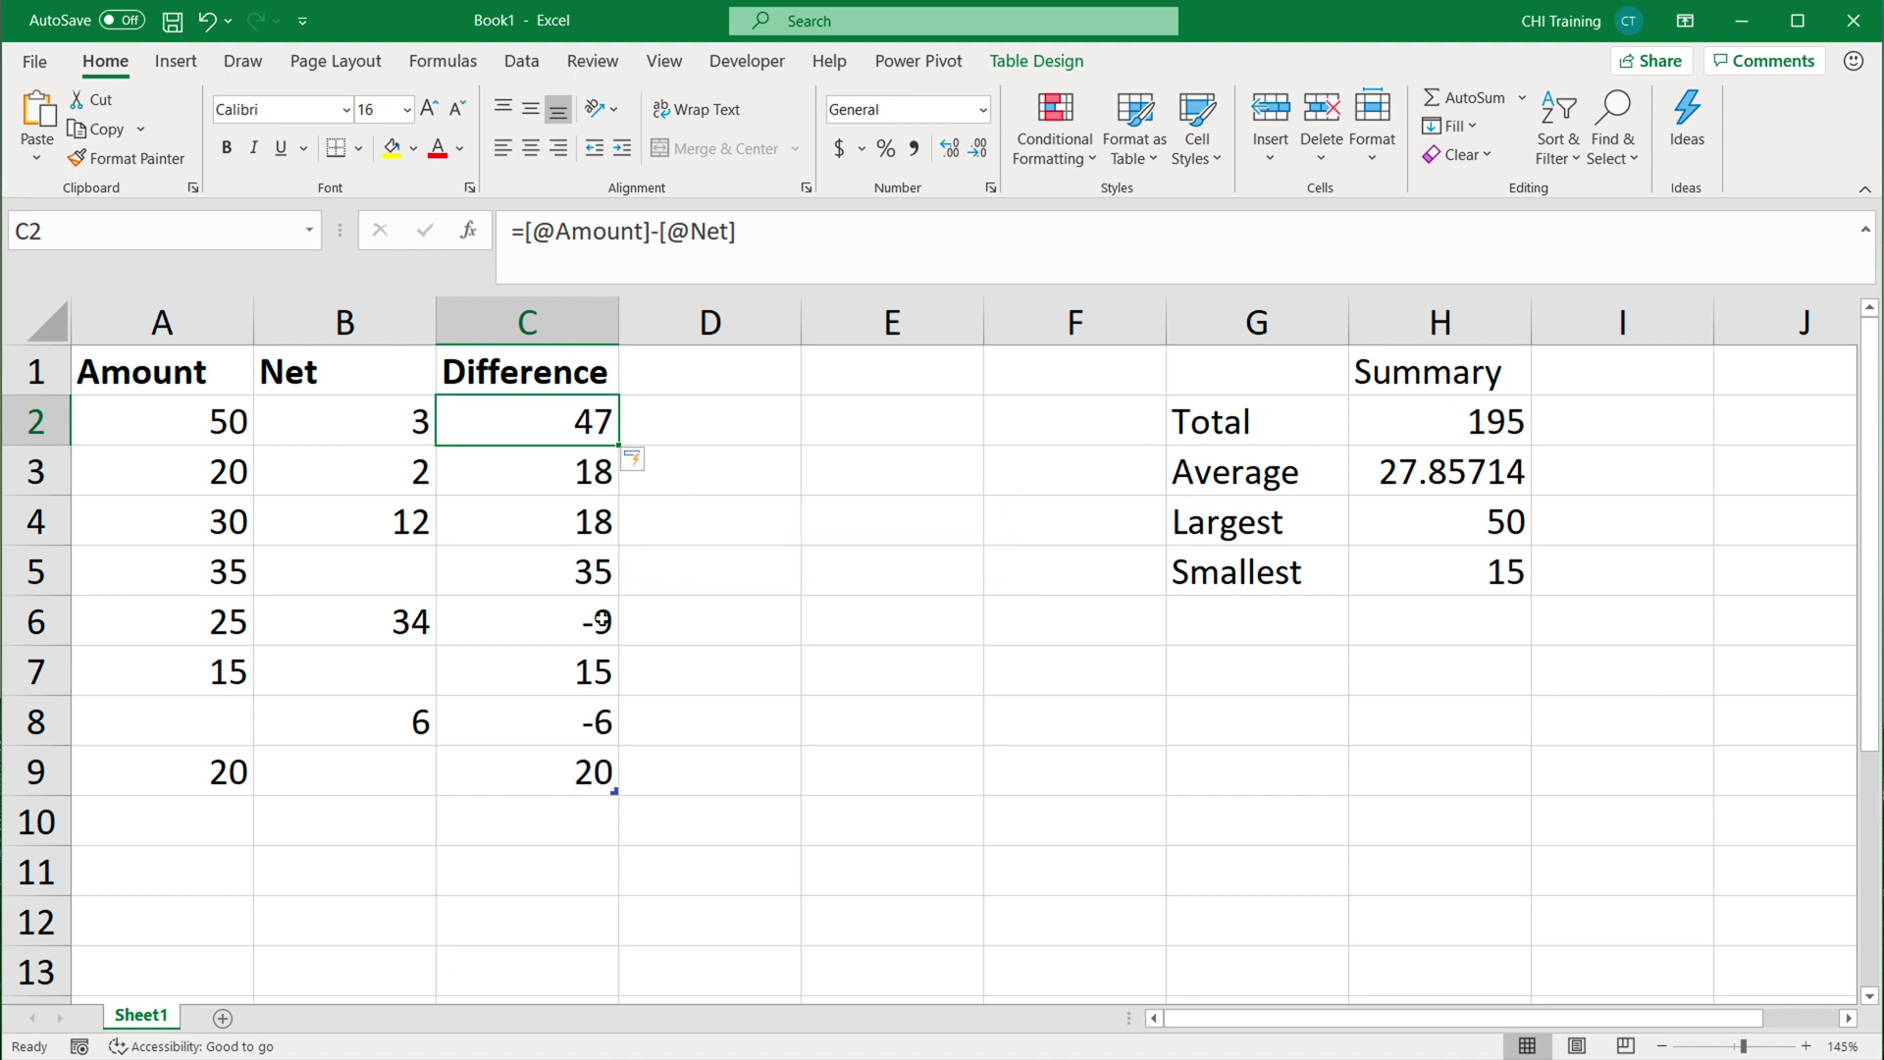
pyautogui.click(643, 463)
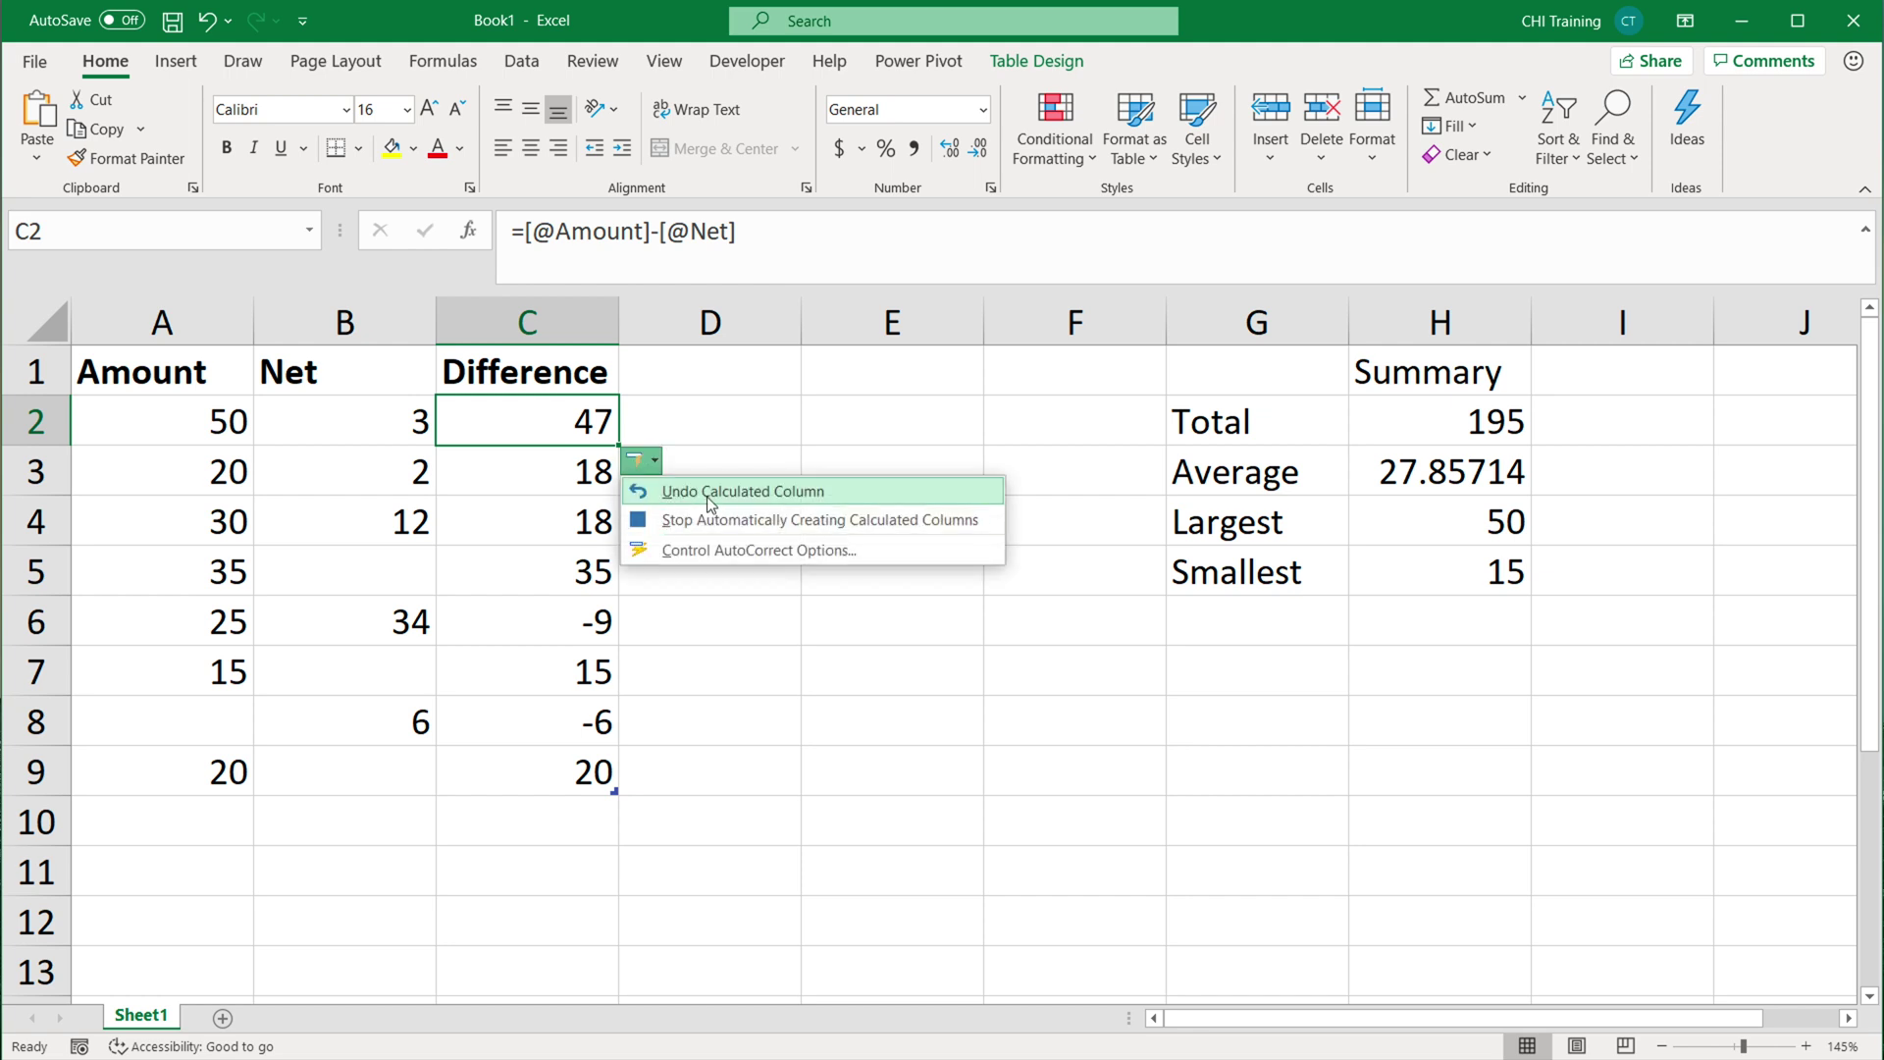
pyautogui.click(499, 414)
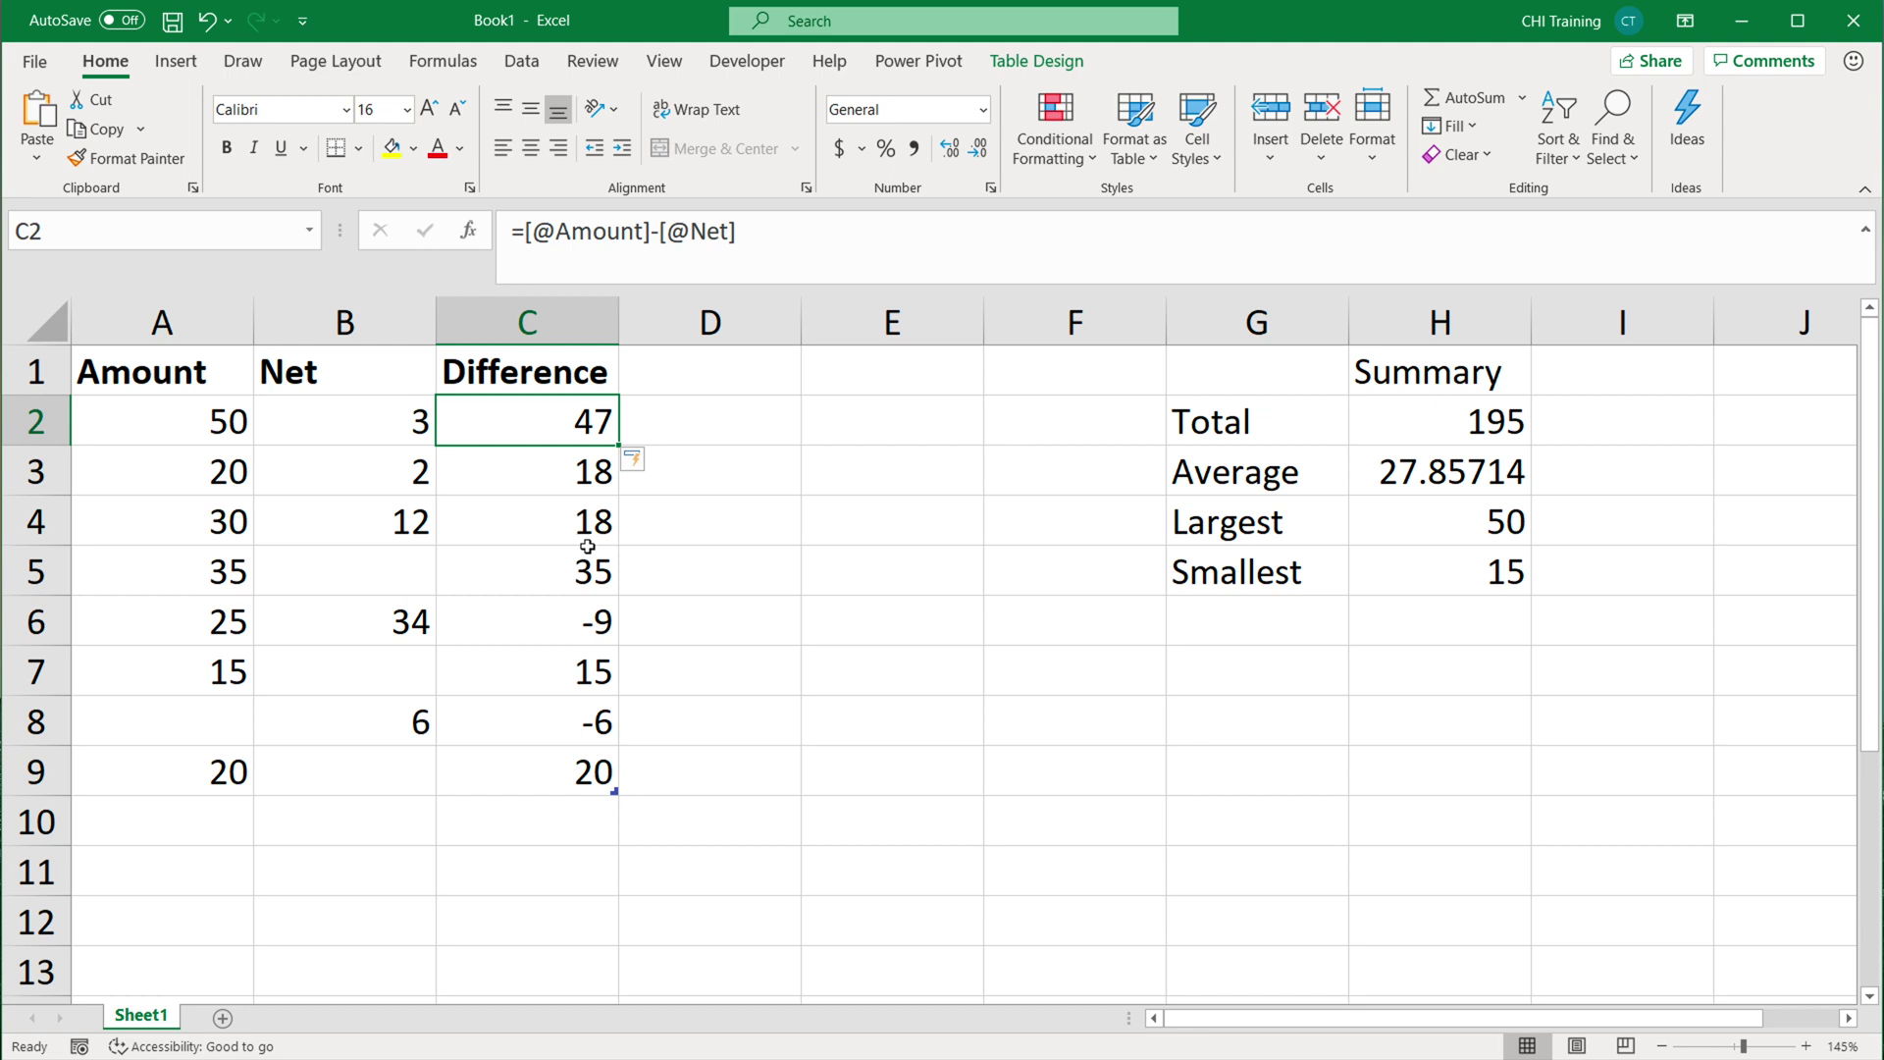
# Change C6's formula from Amount minus Net to Amount plus Net.
pyautogui.doubleClick(546, 624)
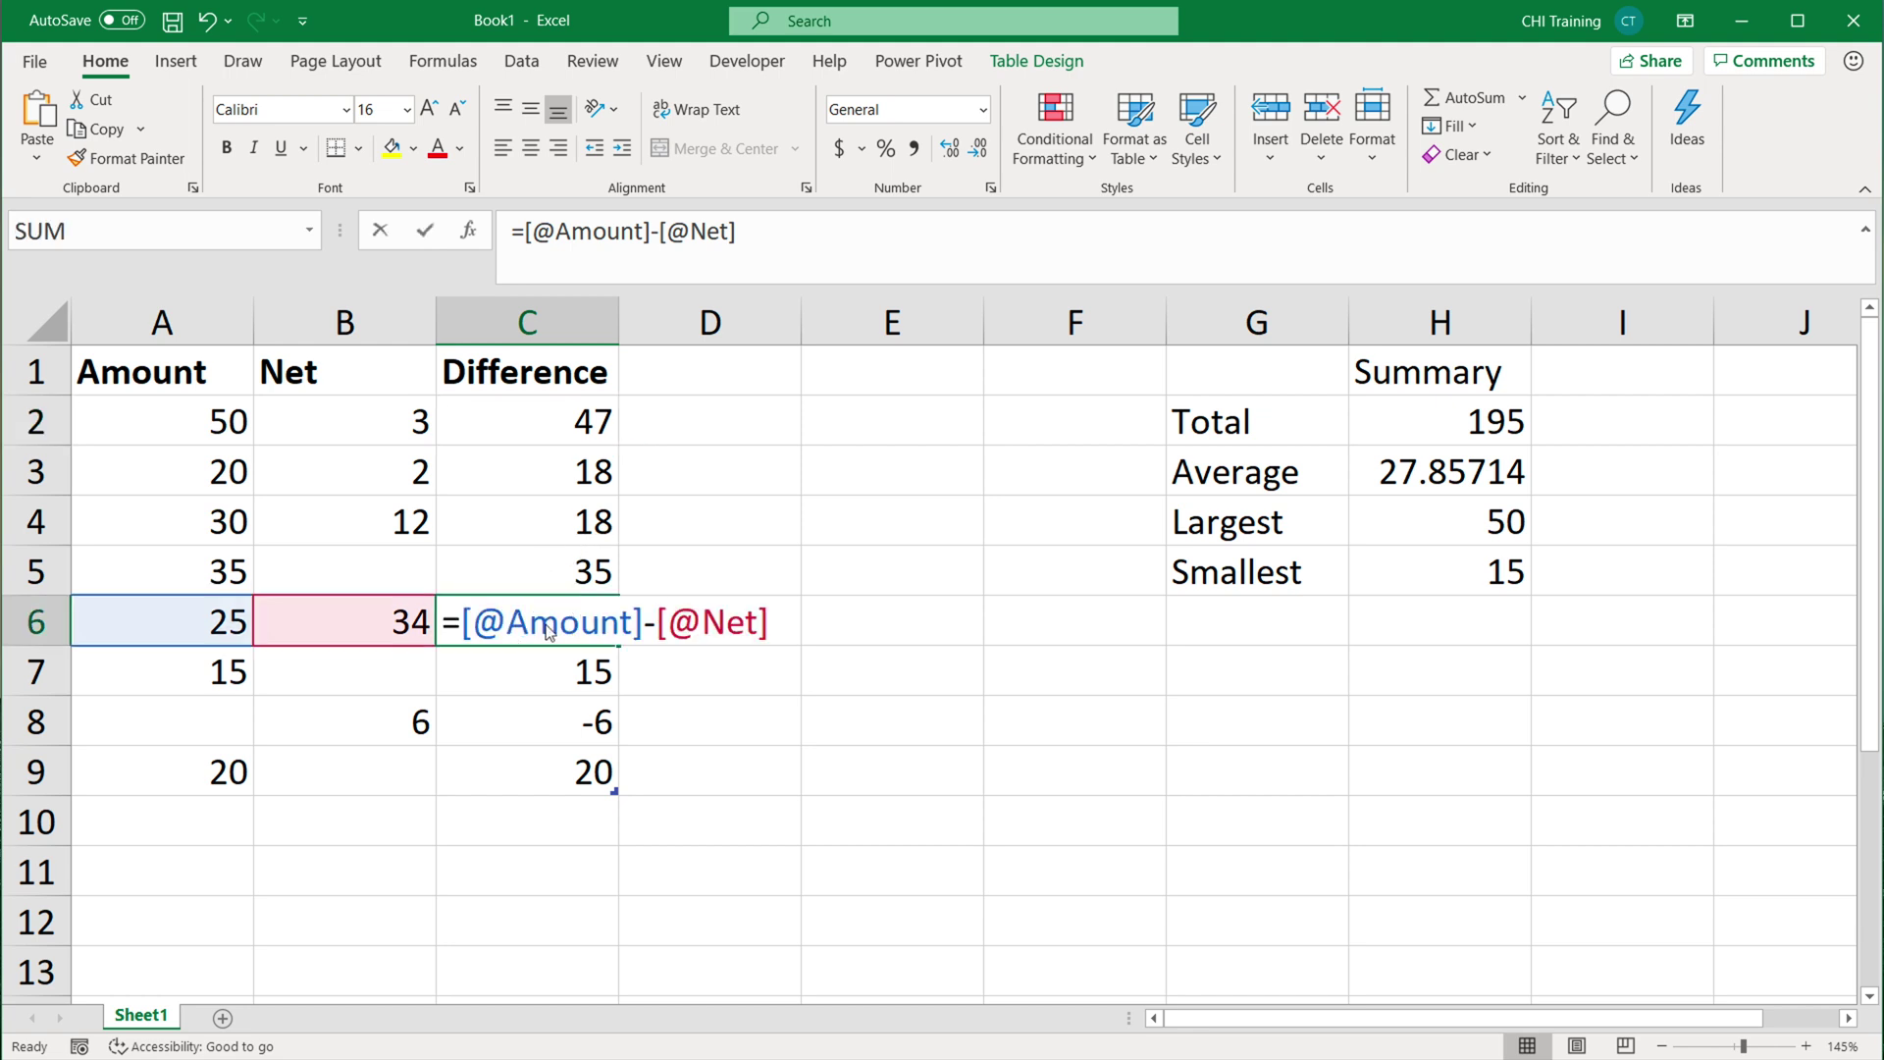
pyautogui.click(660, 624)
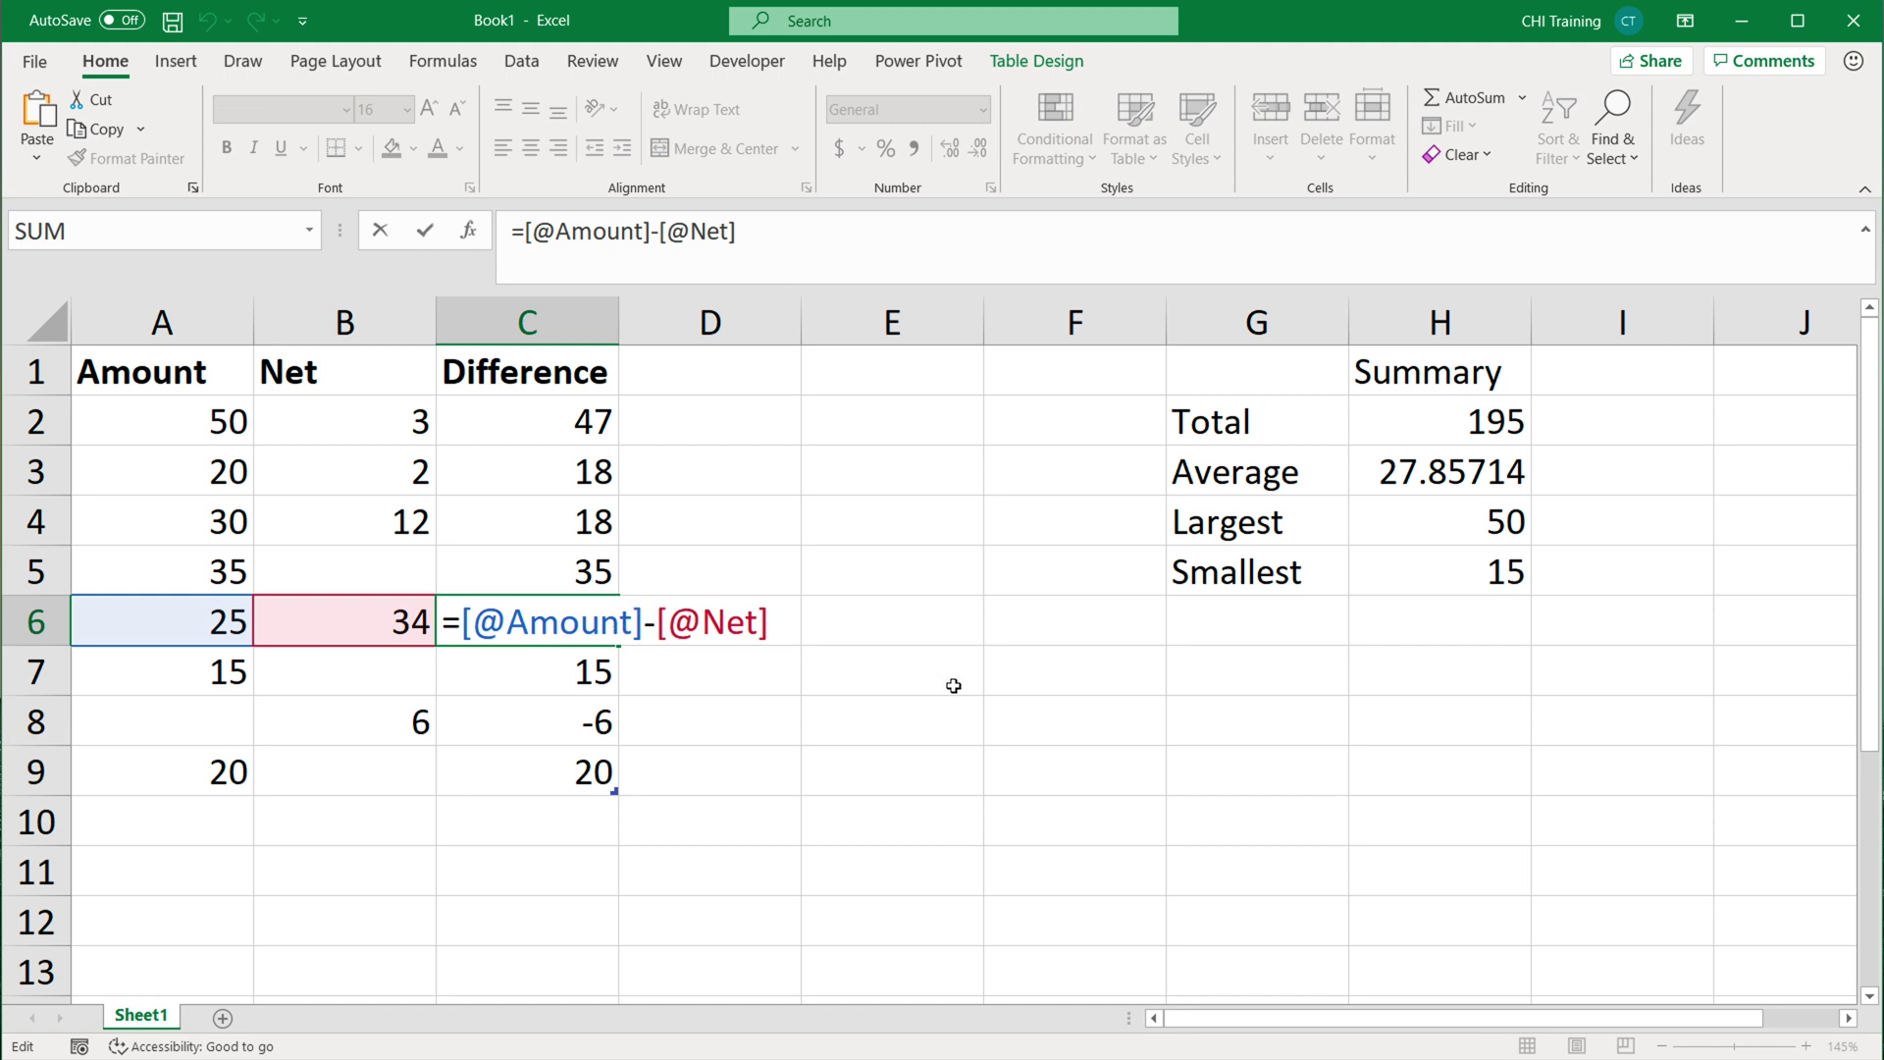
pyautogui.press('BackSpace')
pyautogui.write('+')
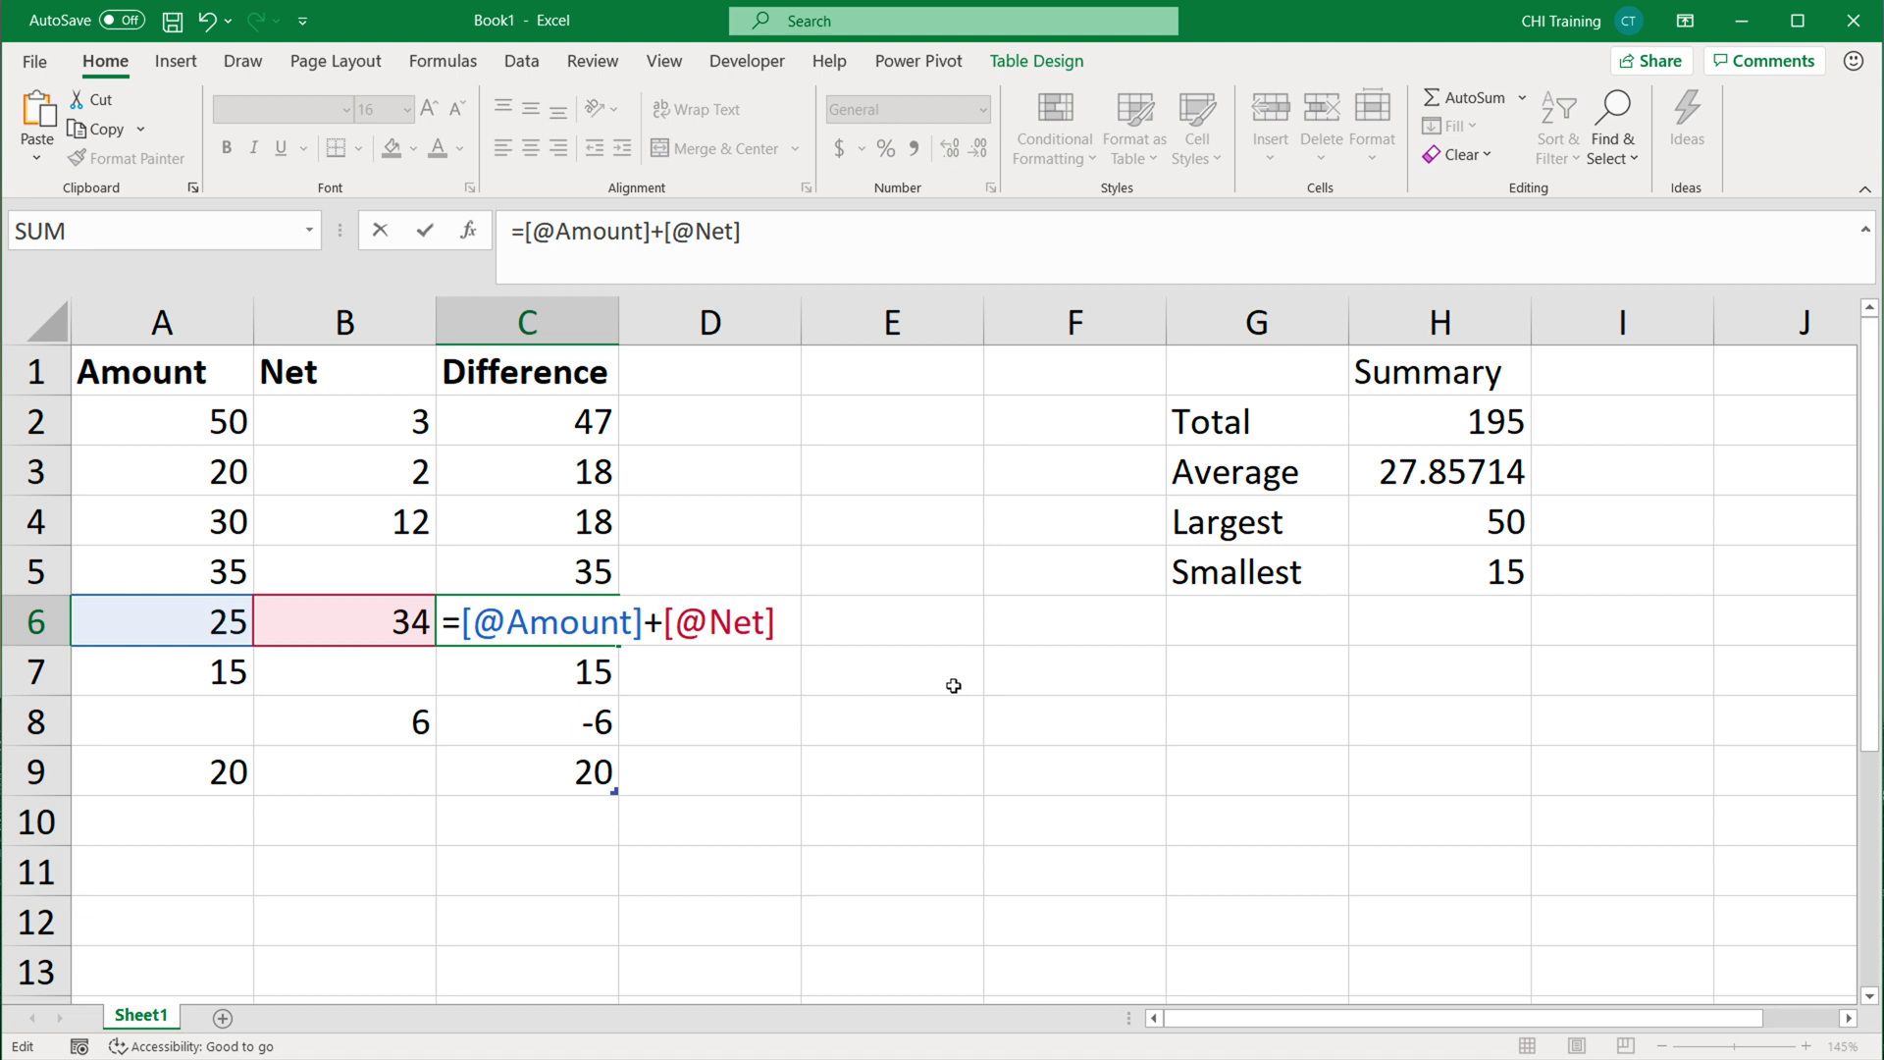
pyautogui.press('Return')
# Check that C2, C3, C4, C8 and C9 updated, then clear the values in C2:C9.
pyautogui.doubleClick(556, 425)
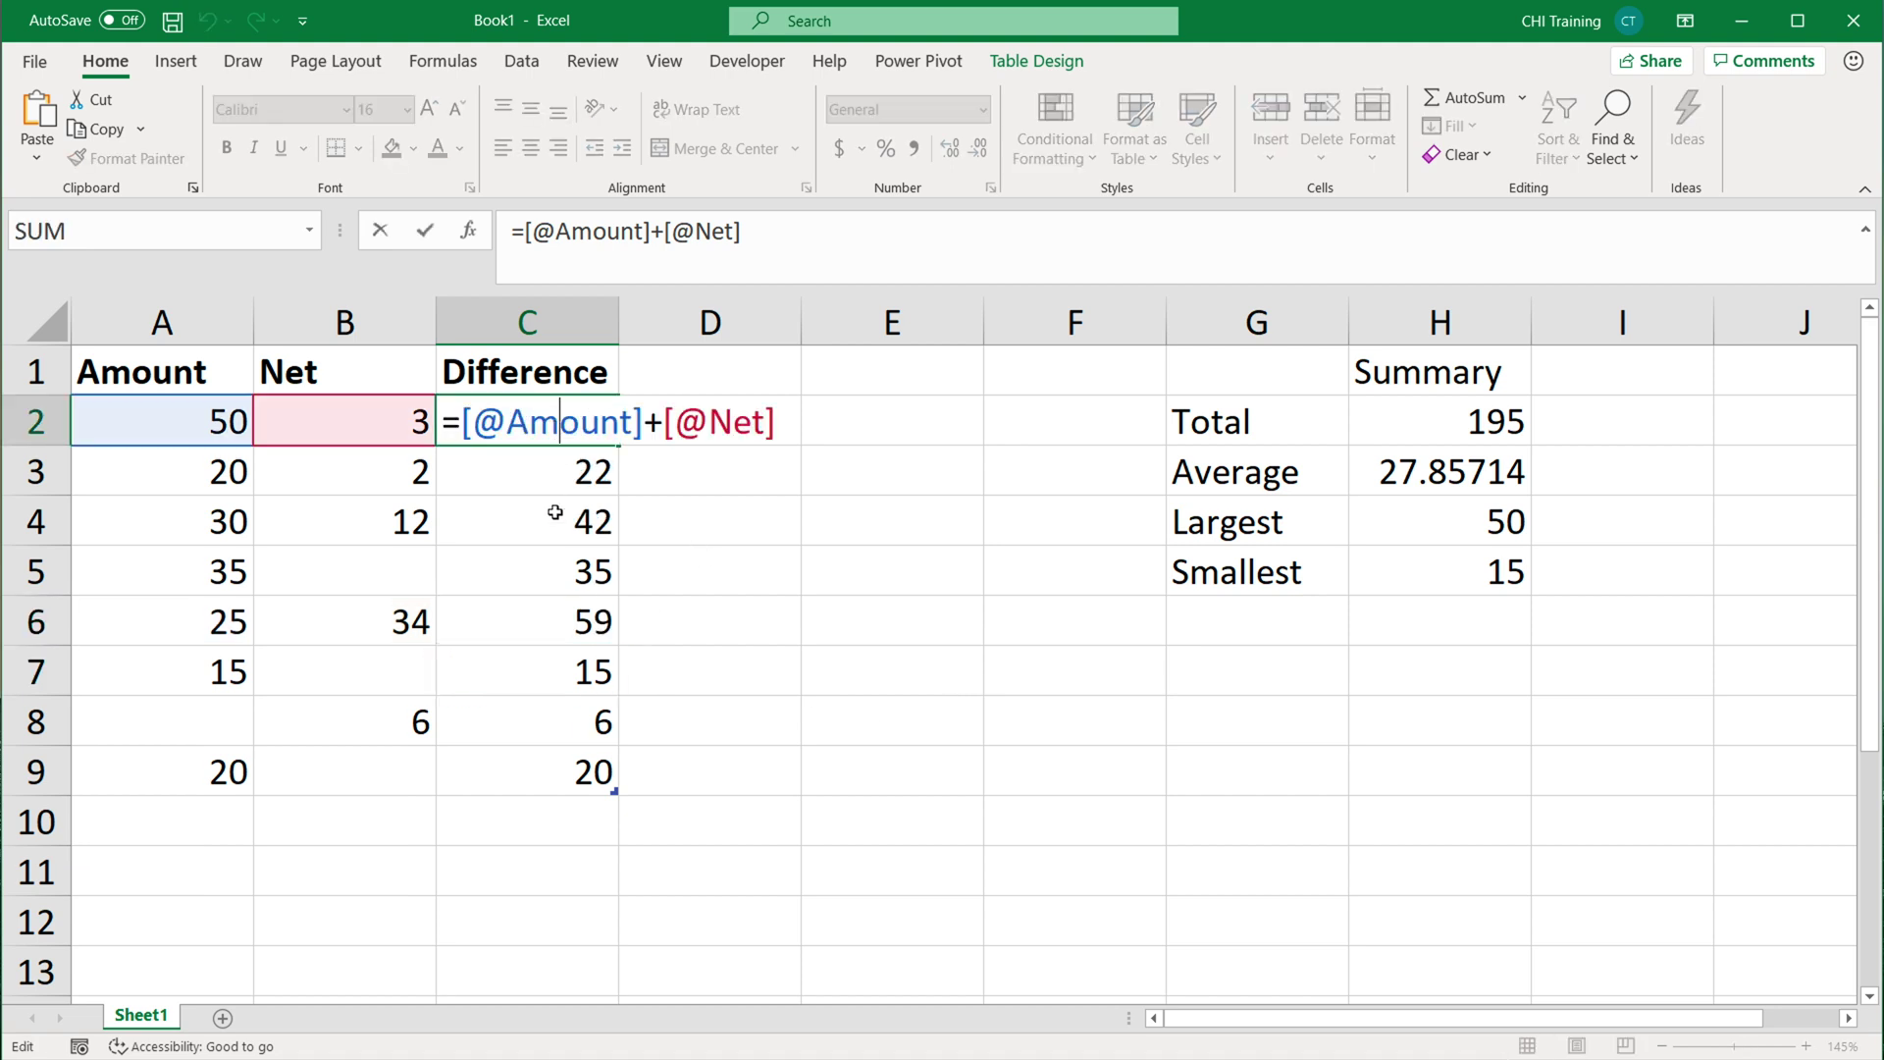
pyautogui.press('Escape')
pyautogui.doubleClick(538, 470)
pyautogui.press('Escape')
pyautogui.doubleClick(538, 524)
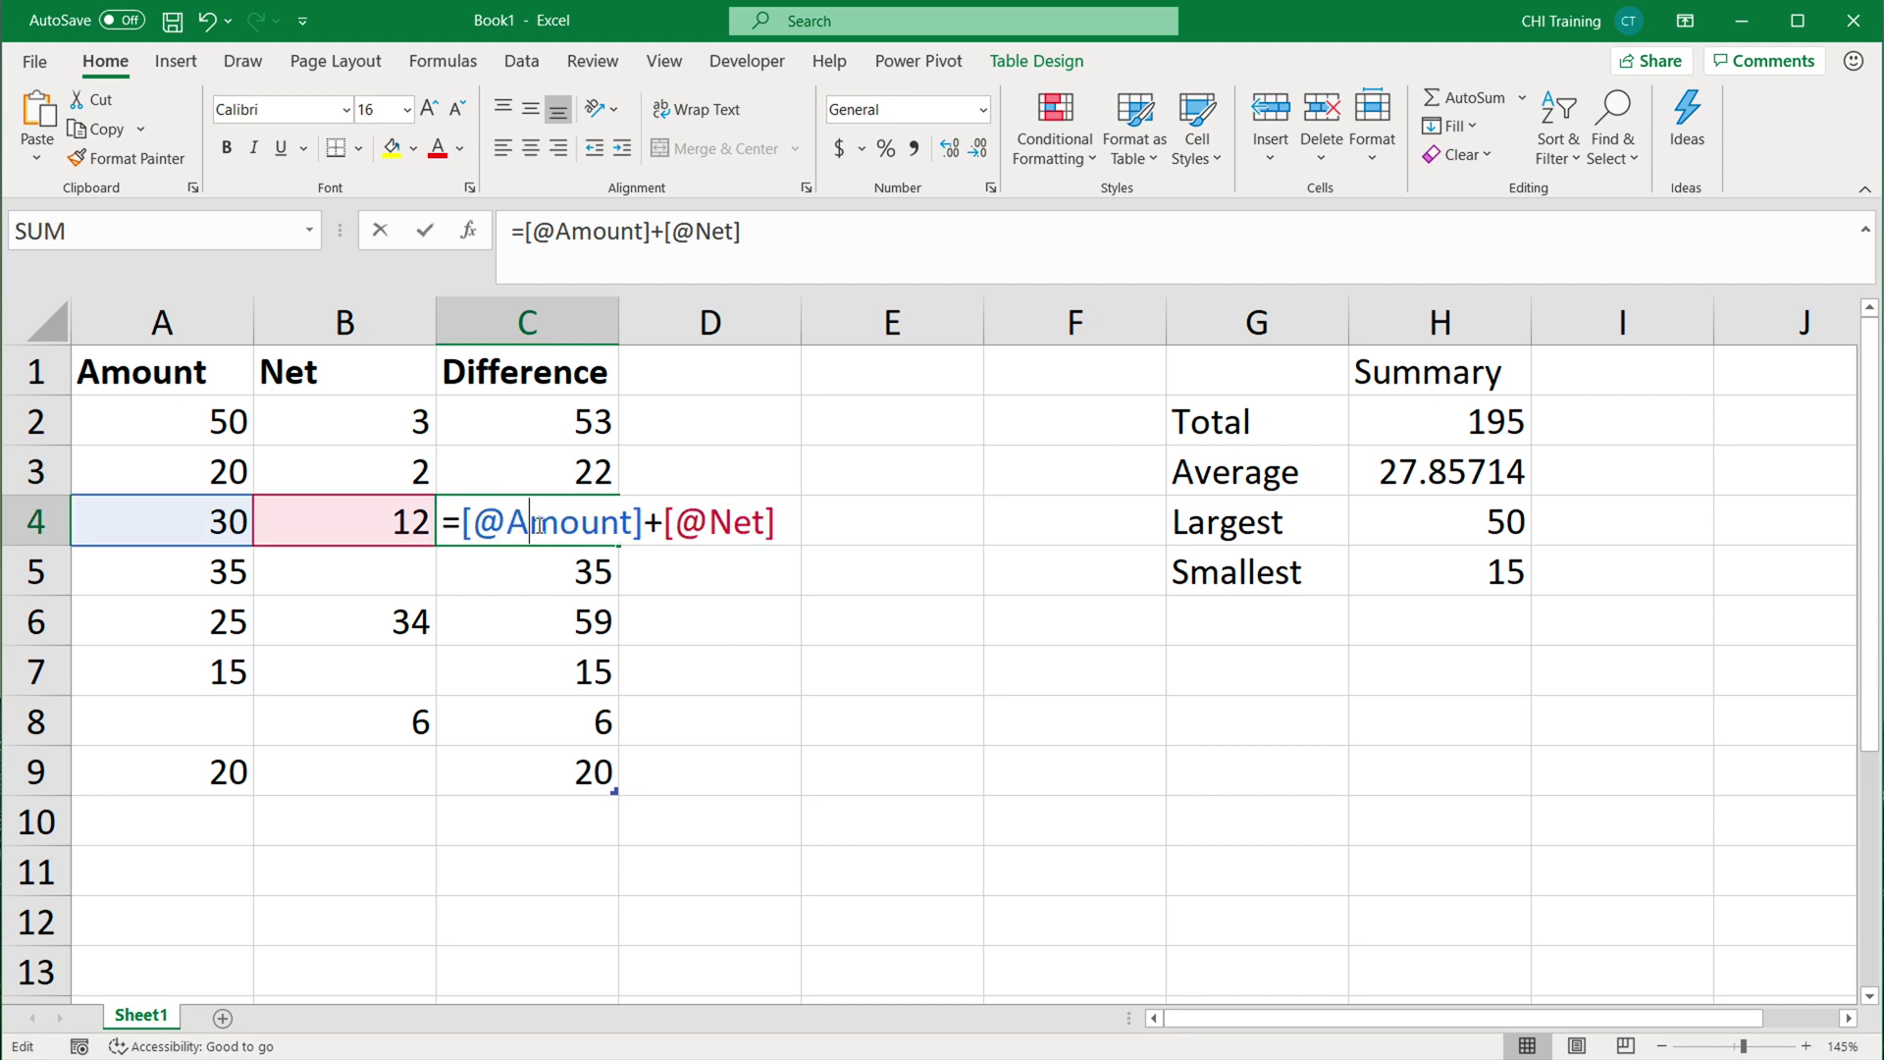
pyautogui.press('Escape')
pyautogui.doubleClick(601, 723)
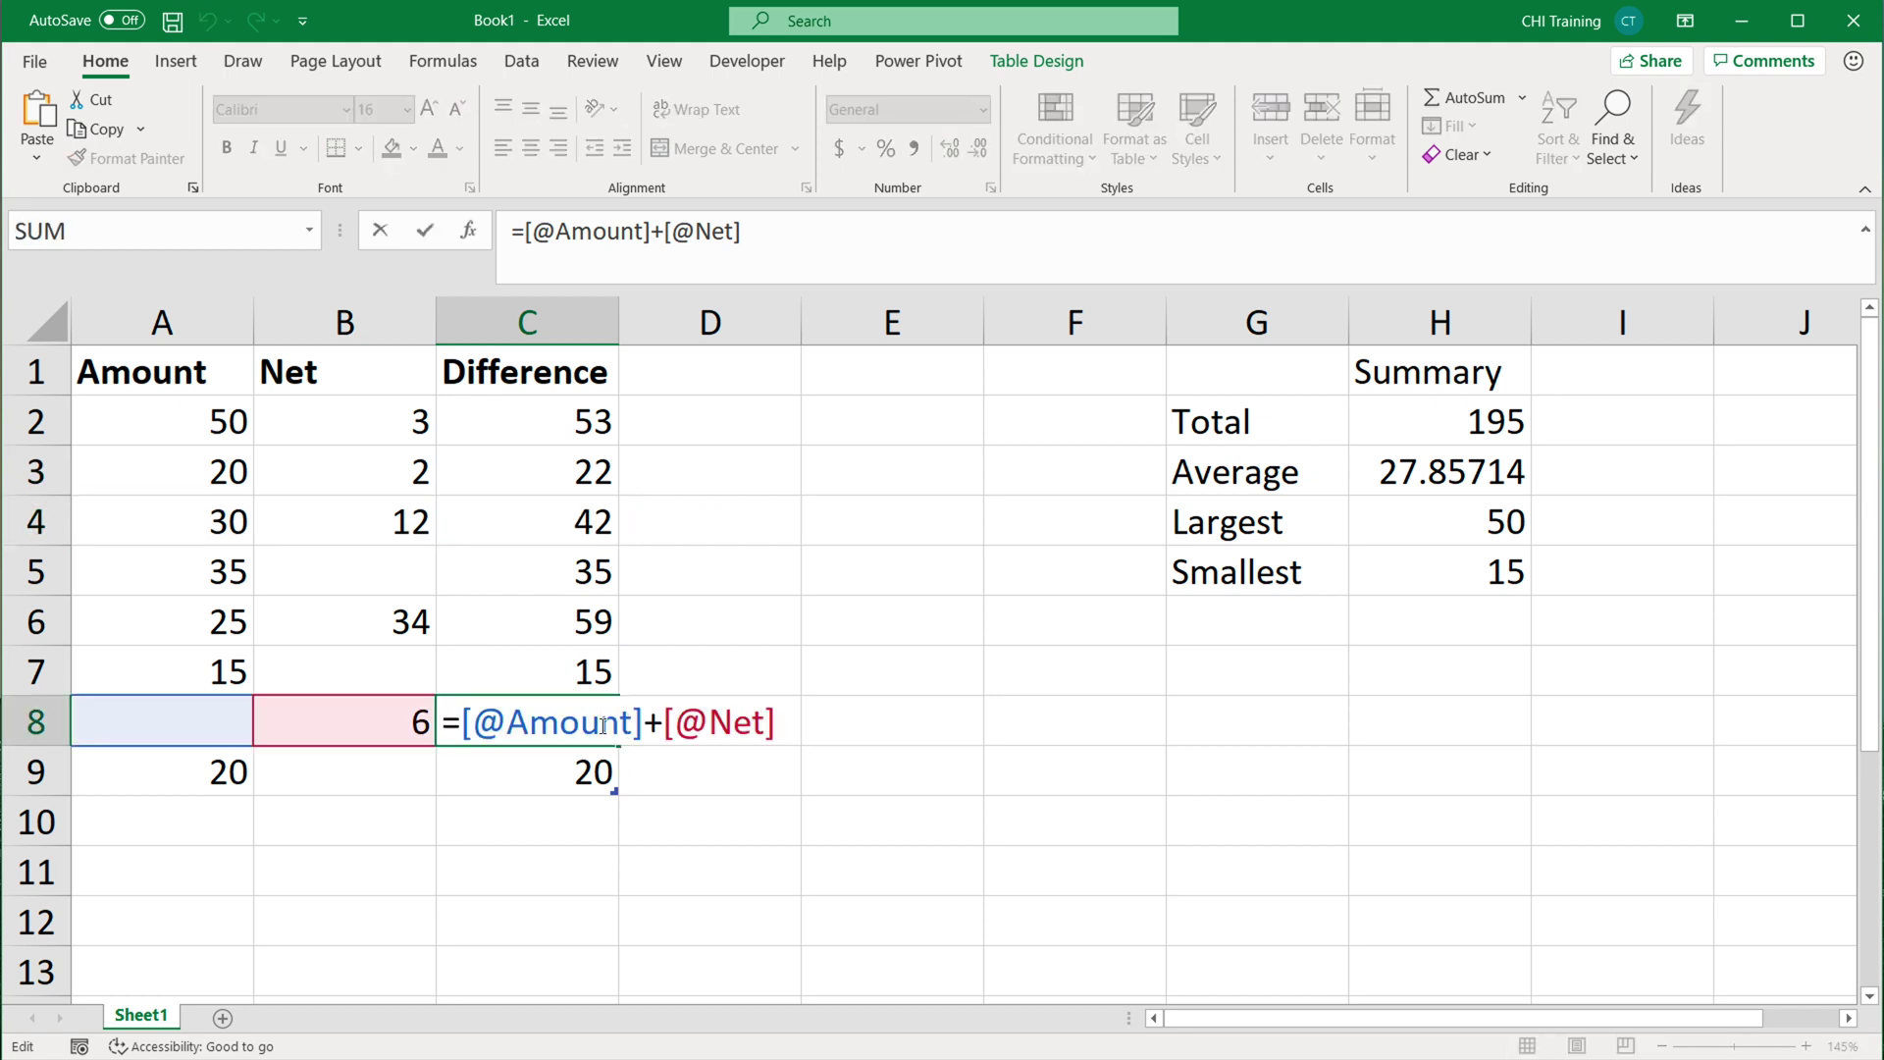
pyautogui.press('Escape')
pyautogui.doubleClick(556, 773)
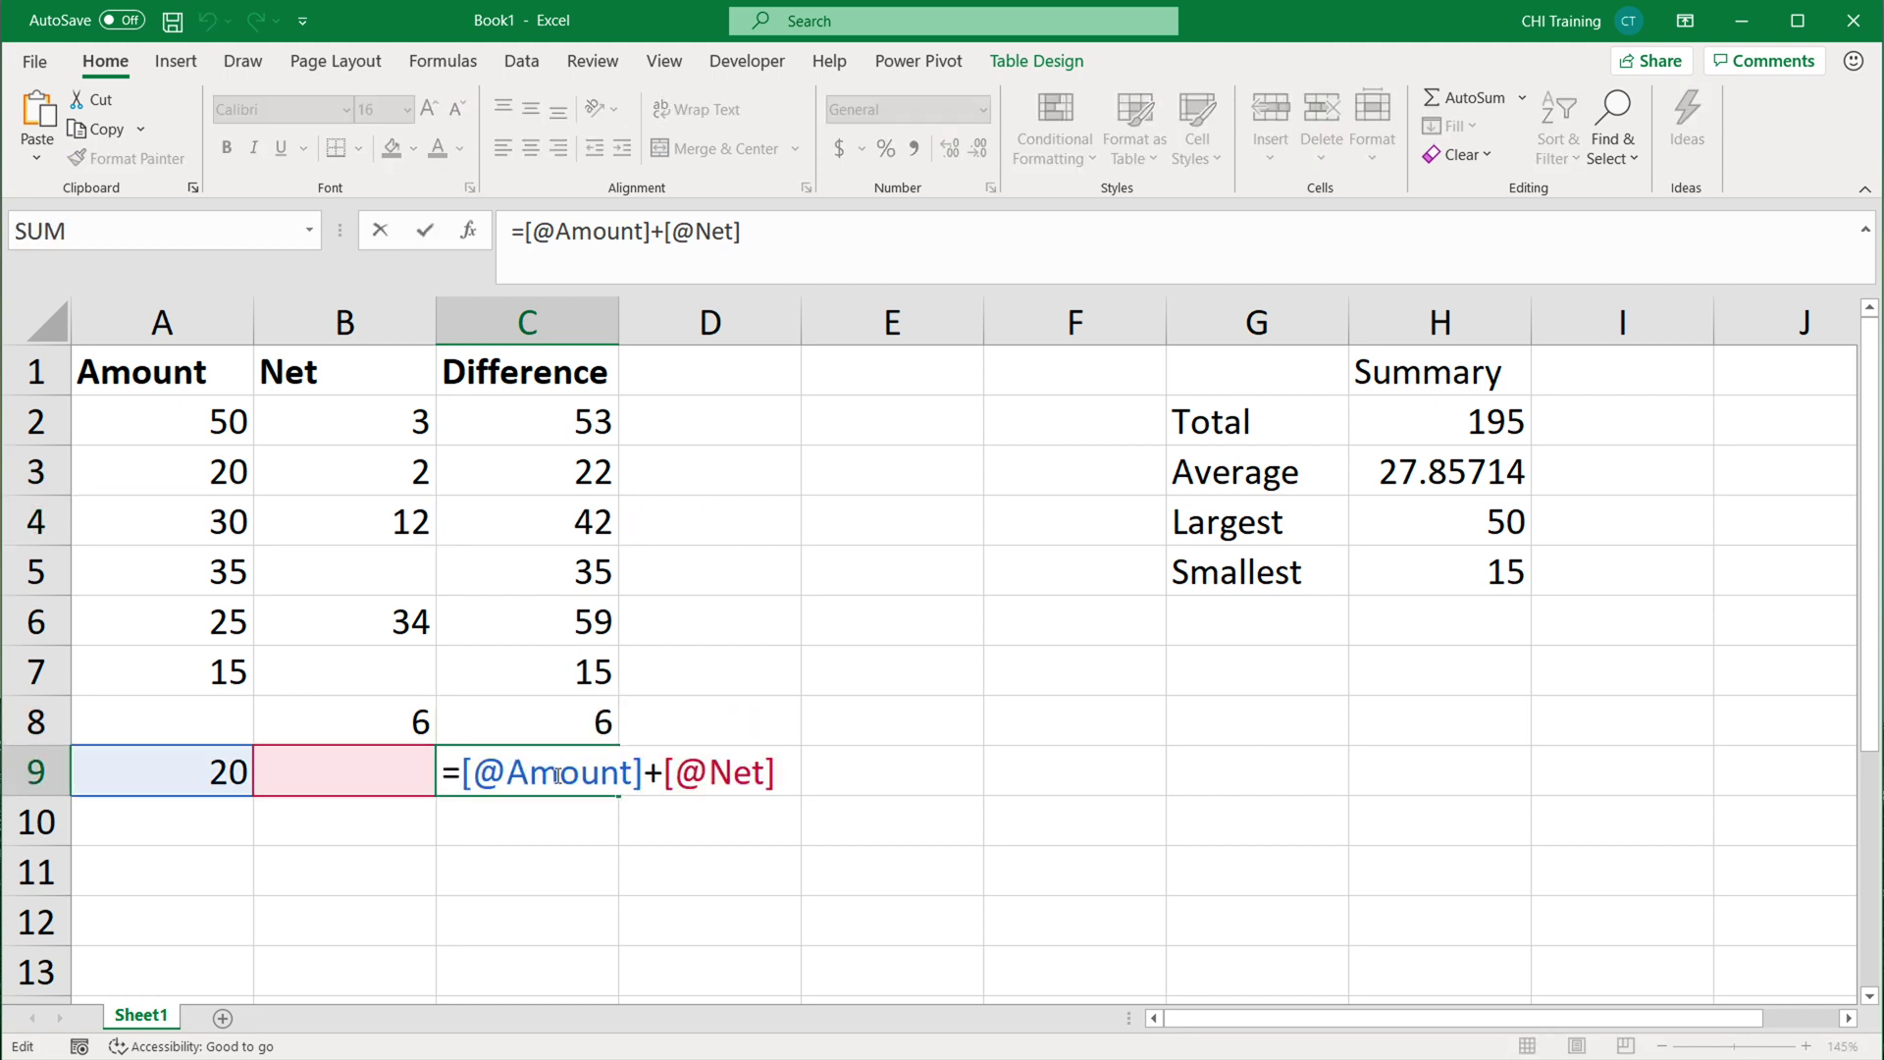
pyautogui.press('Escape')
pyautogui.moveTo(553, 415); pyautogui.dragTo(527, 800)
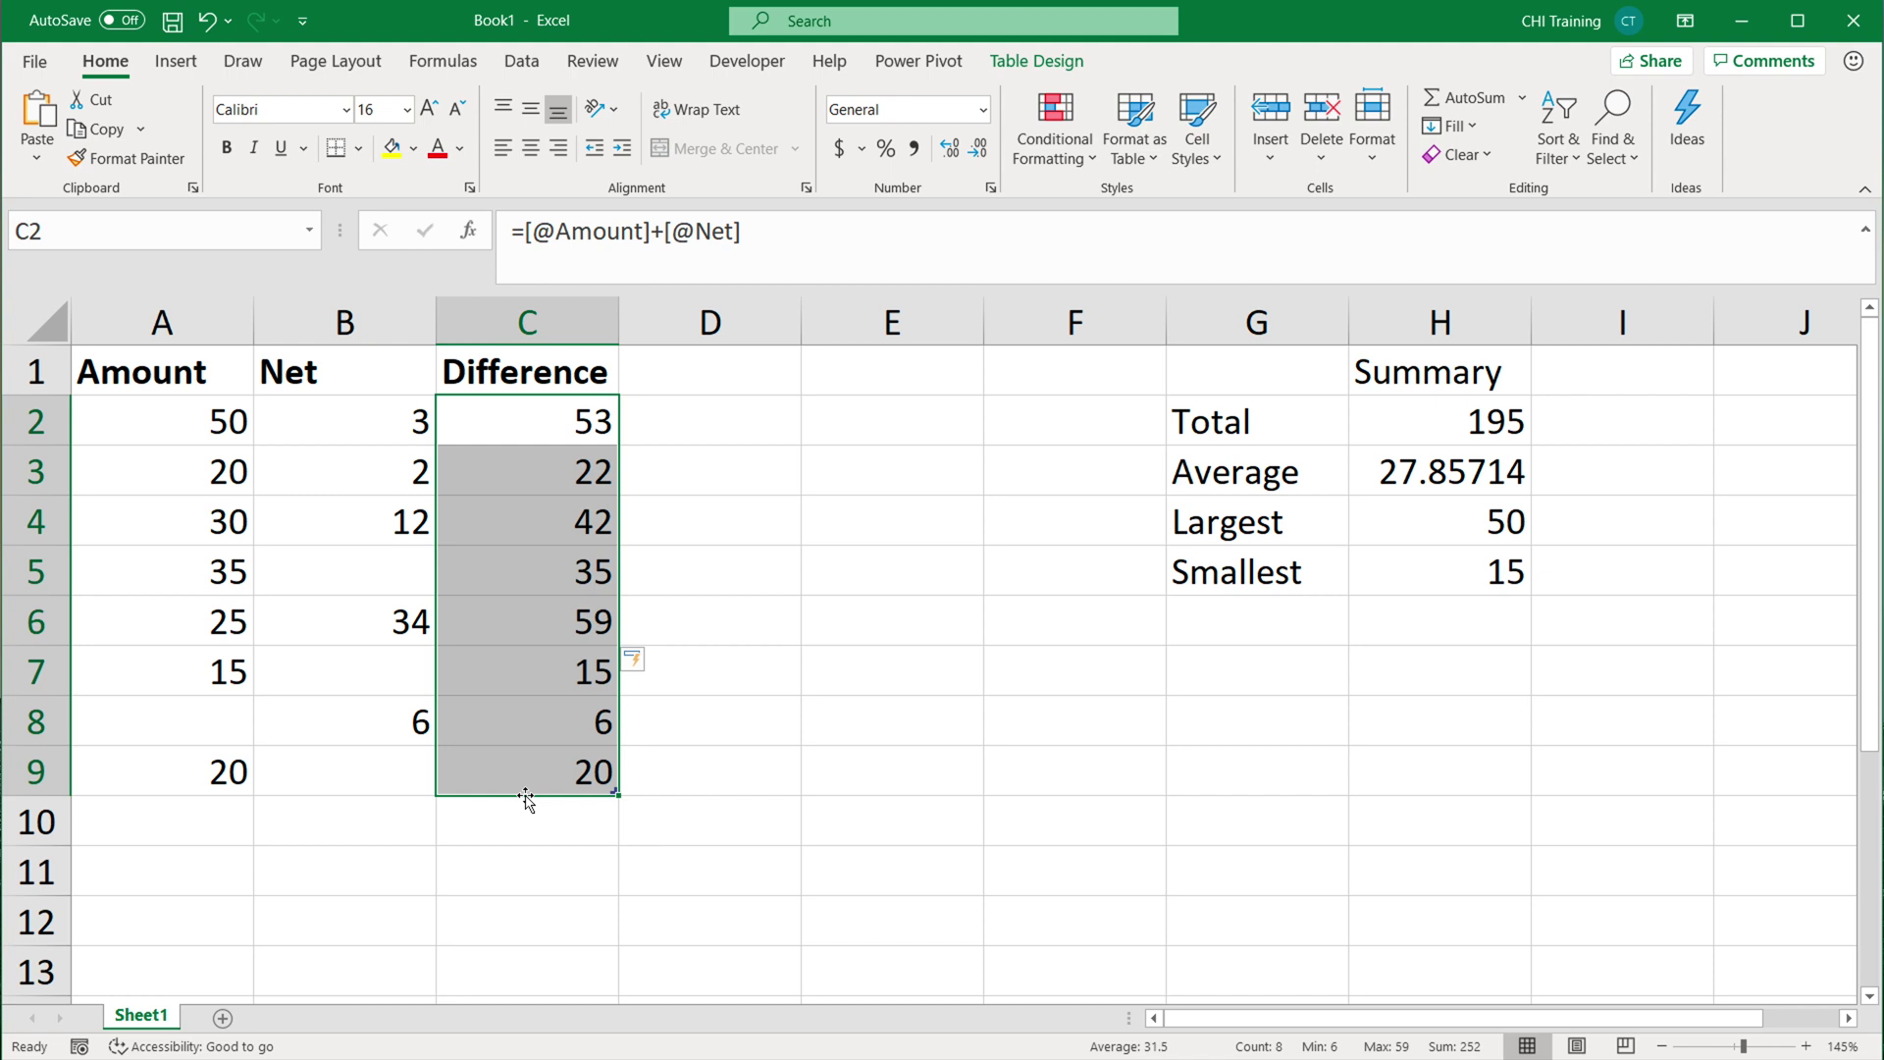
pyautogui.press('Delete')
pyautogui.click(525, 433)
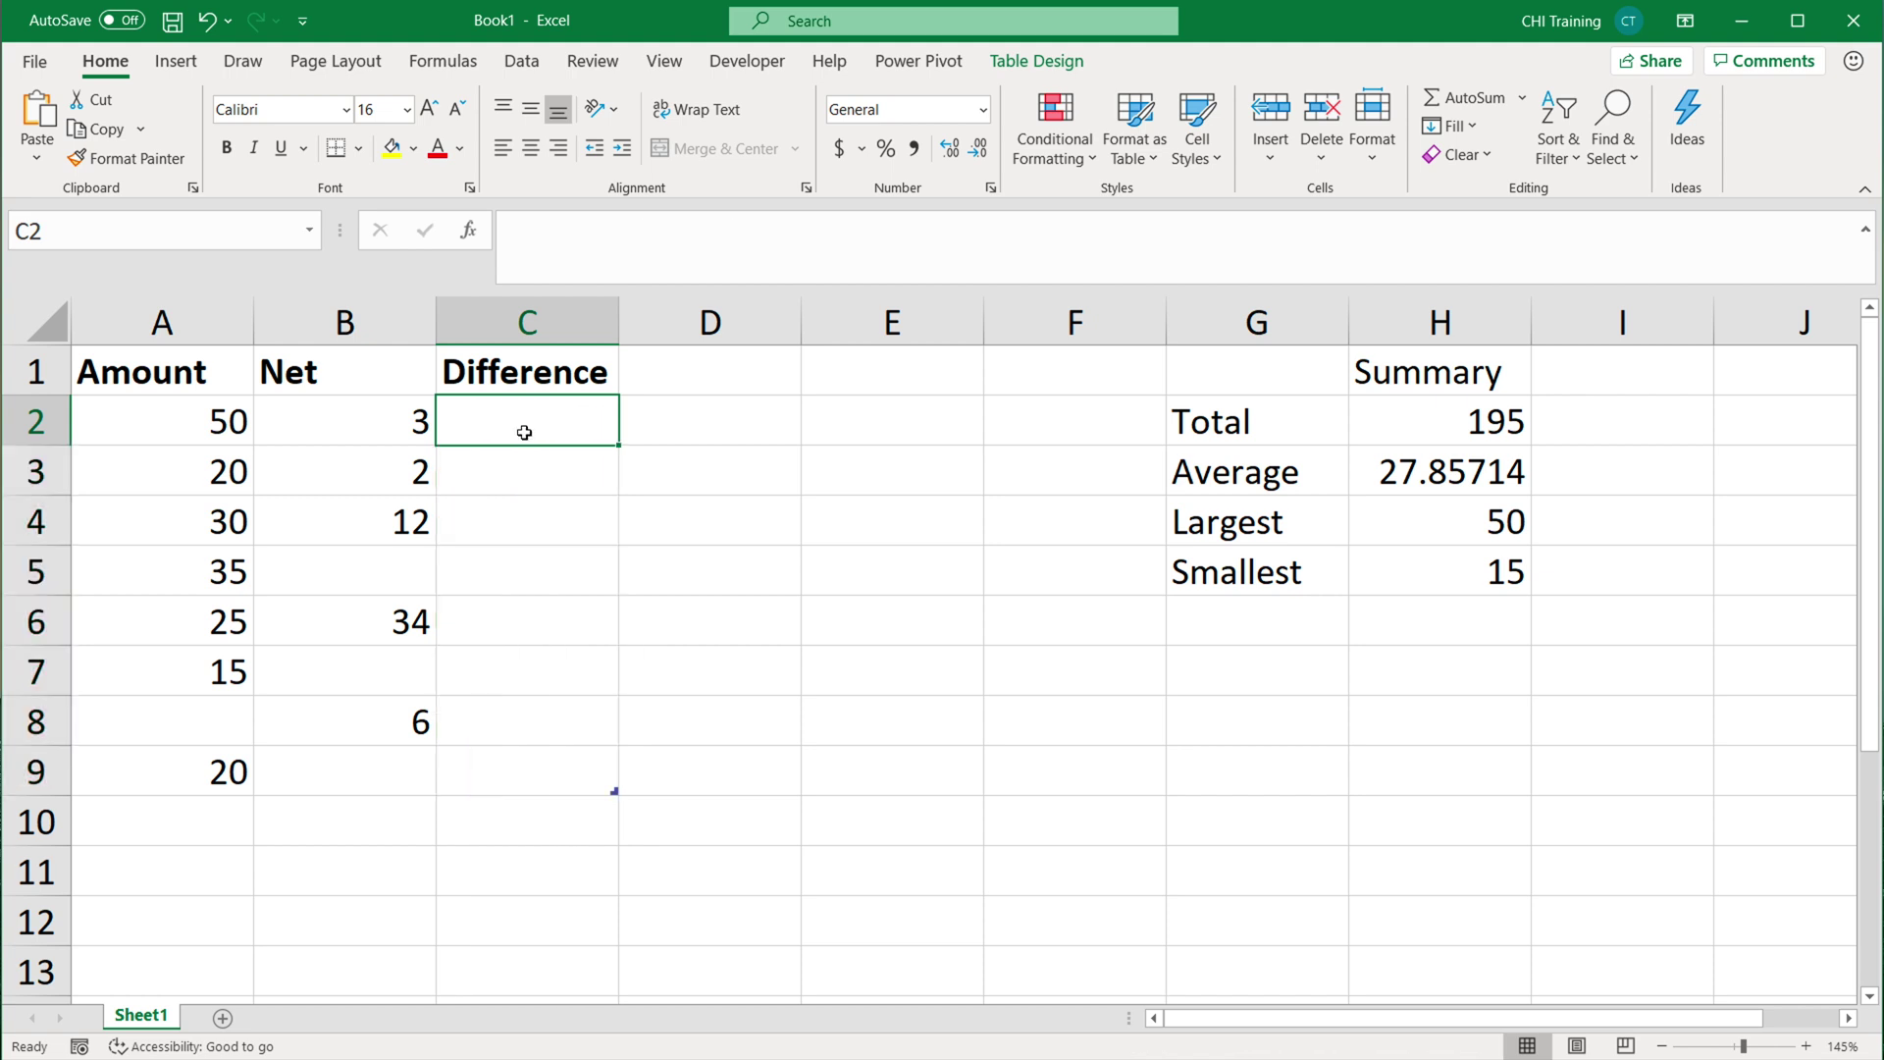
pyautogui.write('=')
pyautogui.click(210, 413)
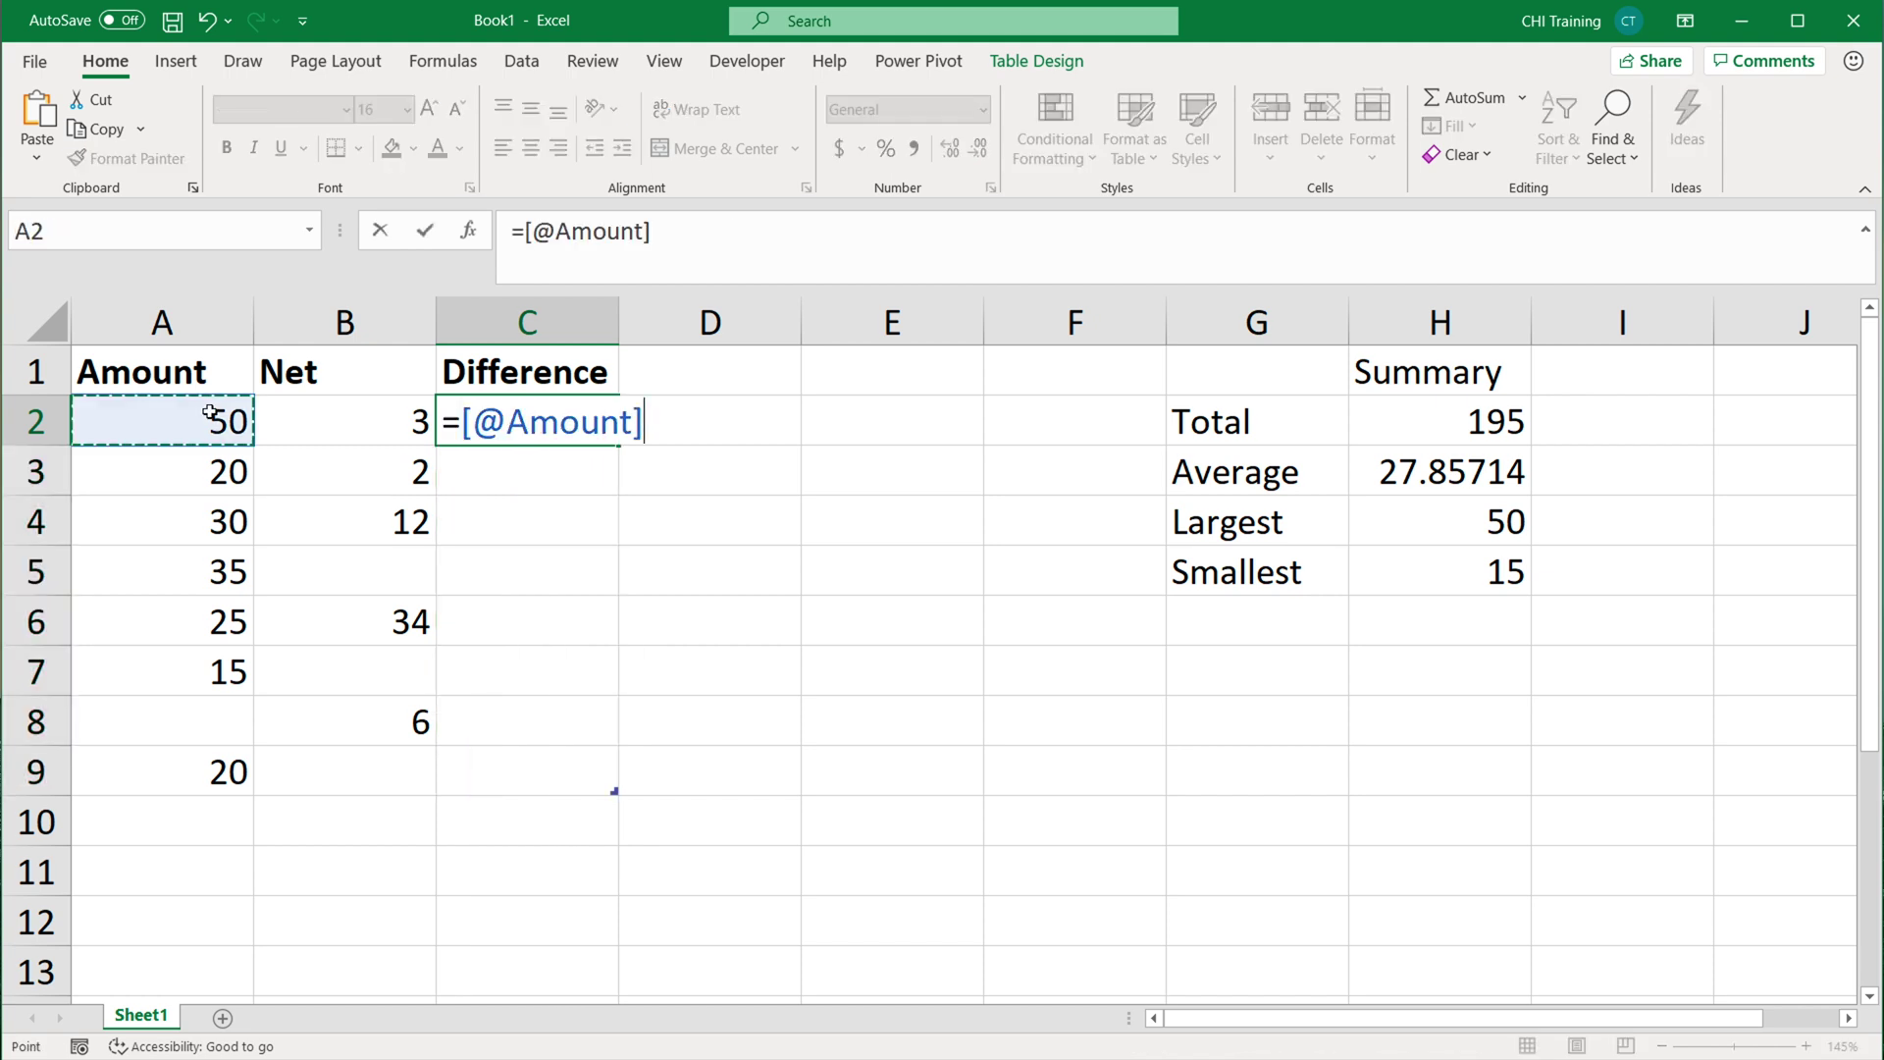
pyautogui.write('-')
pyautogui.click(317, 400)
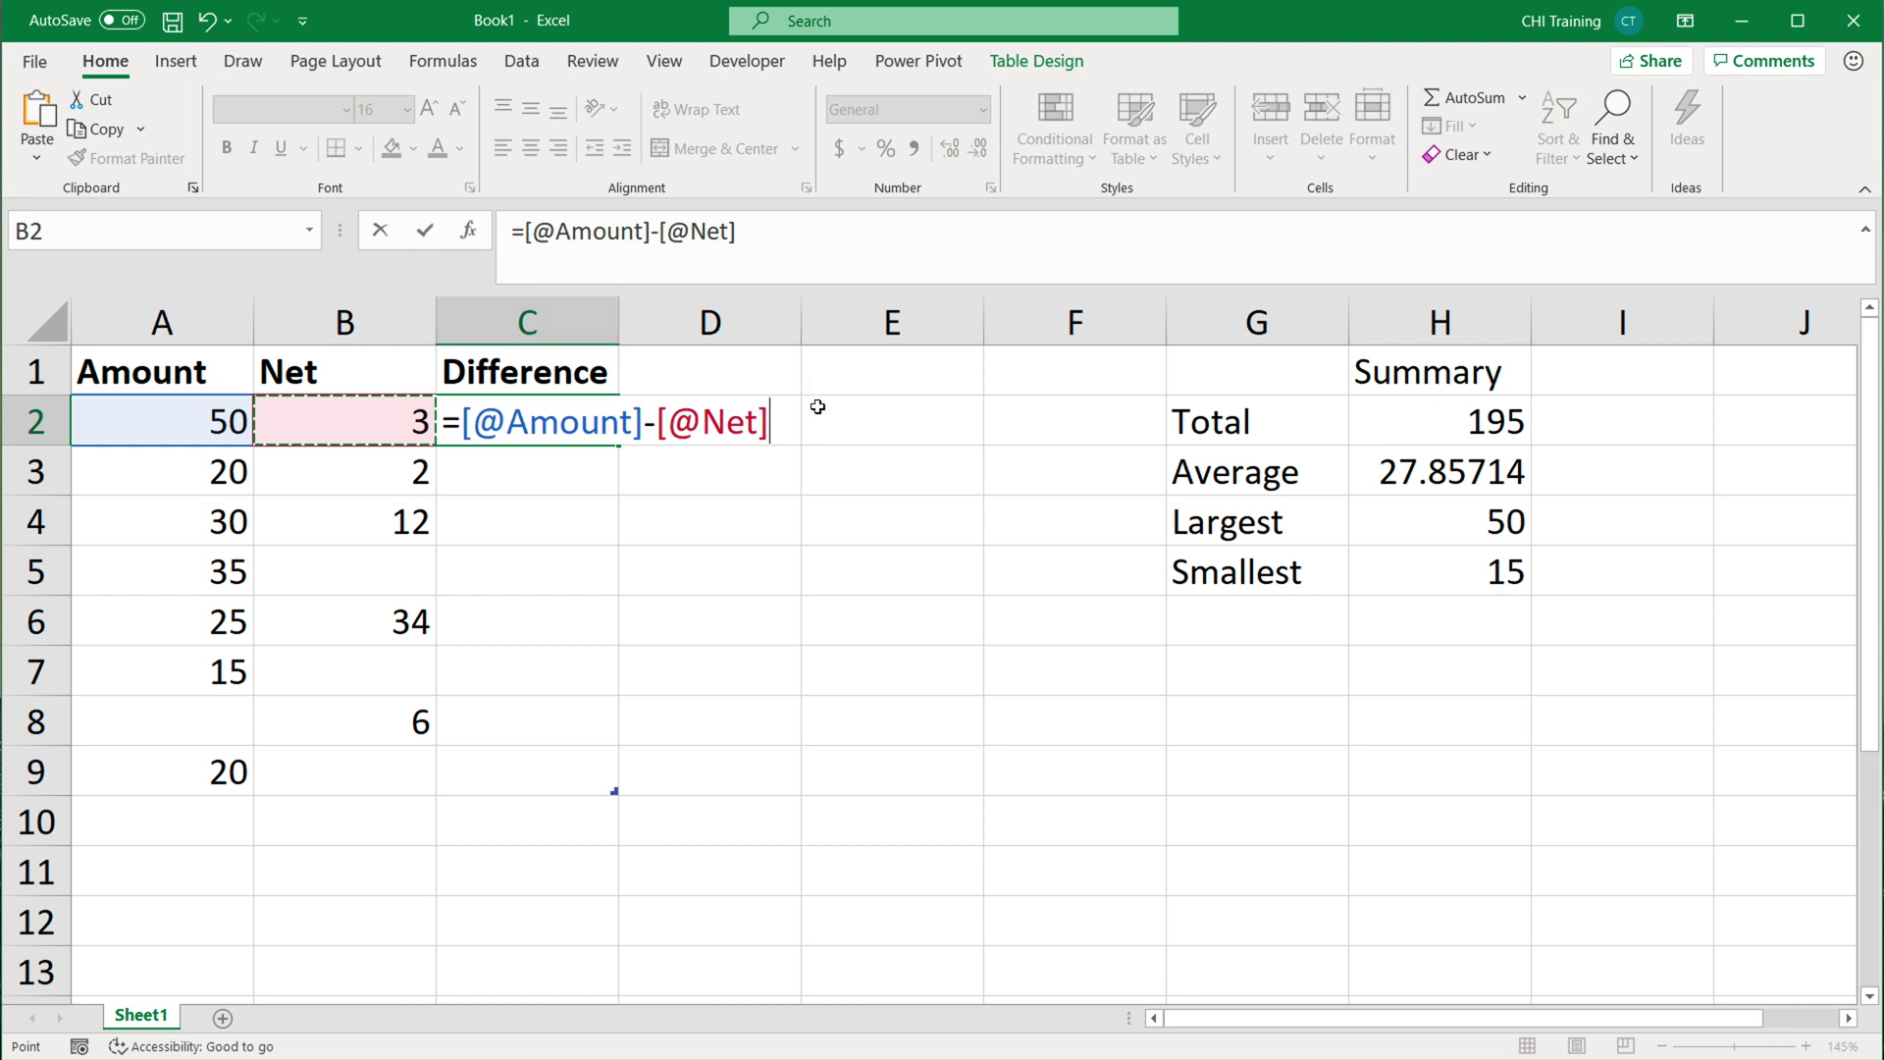
pyautogui.moveTo(773, 422); pyautogui.dragTo(465, 437)
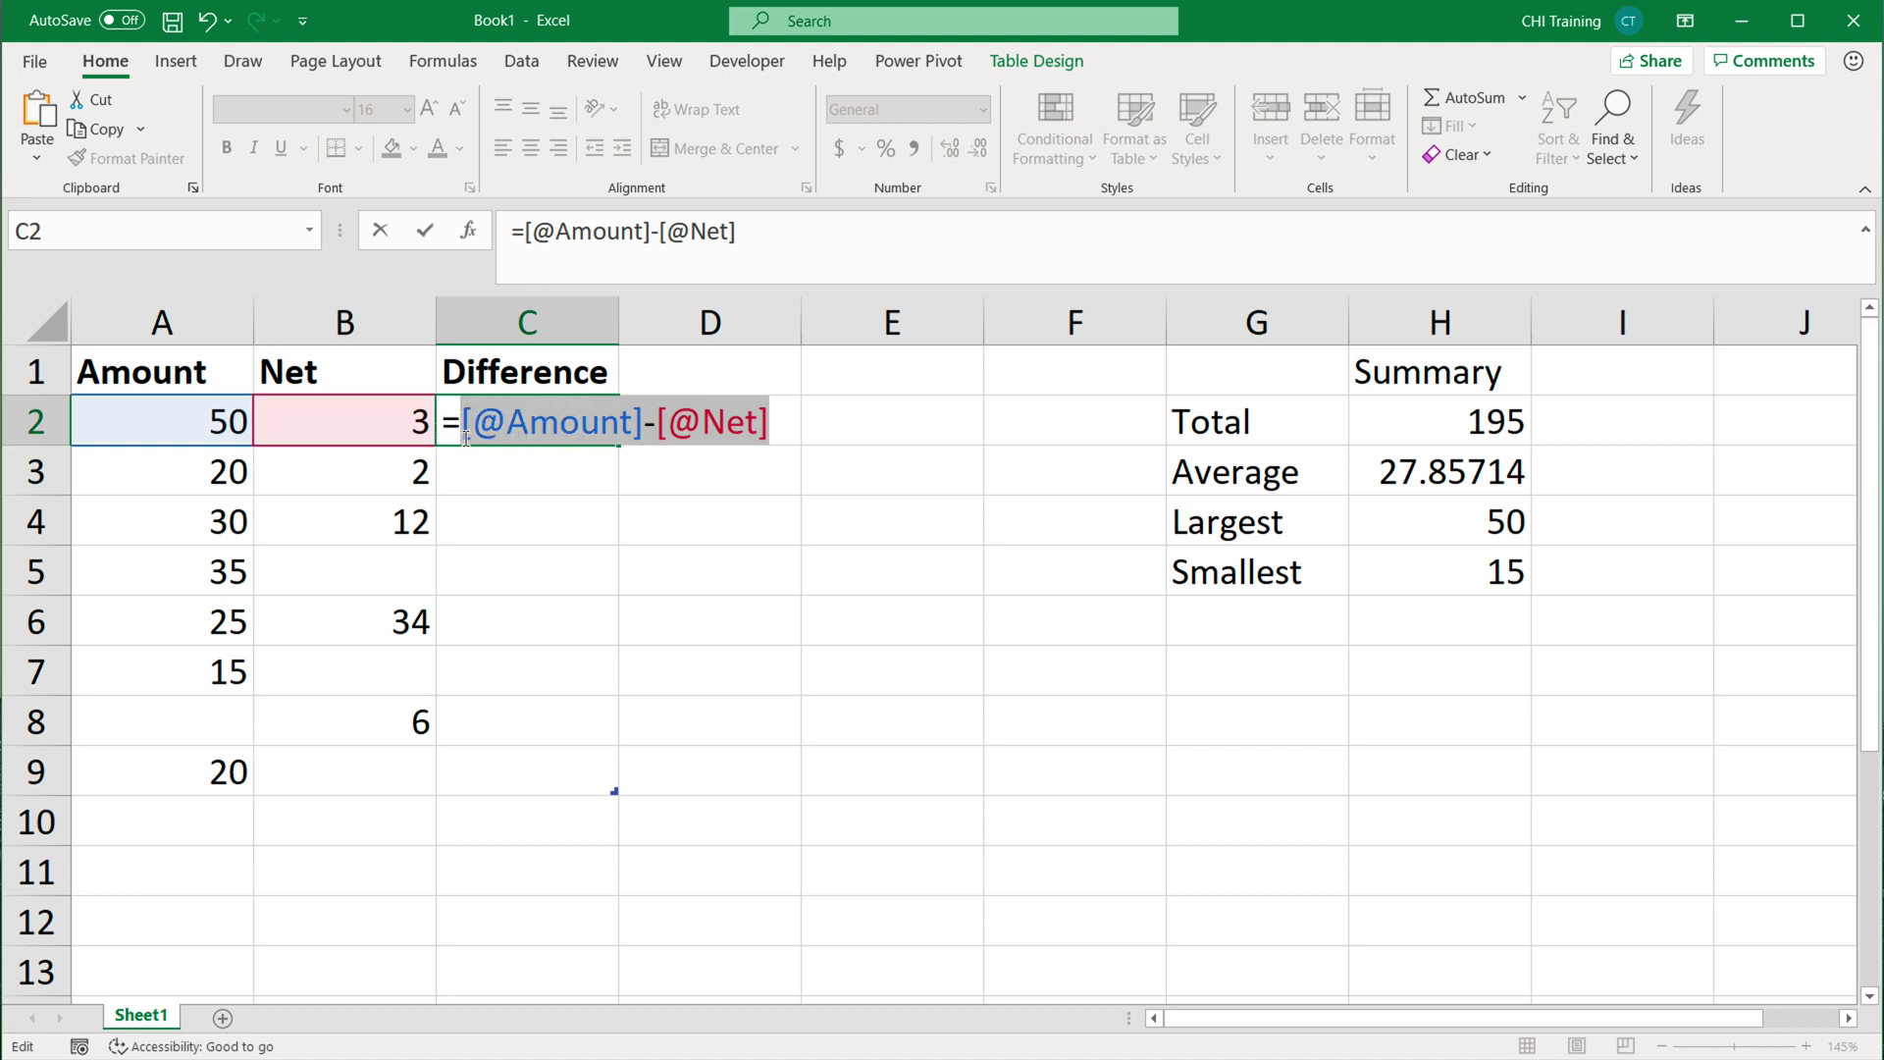
# Replace C2's formula with =A2-B2 and check the filled results in C3 and C7.
pyautogui.write('A2')
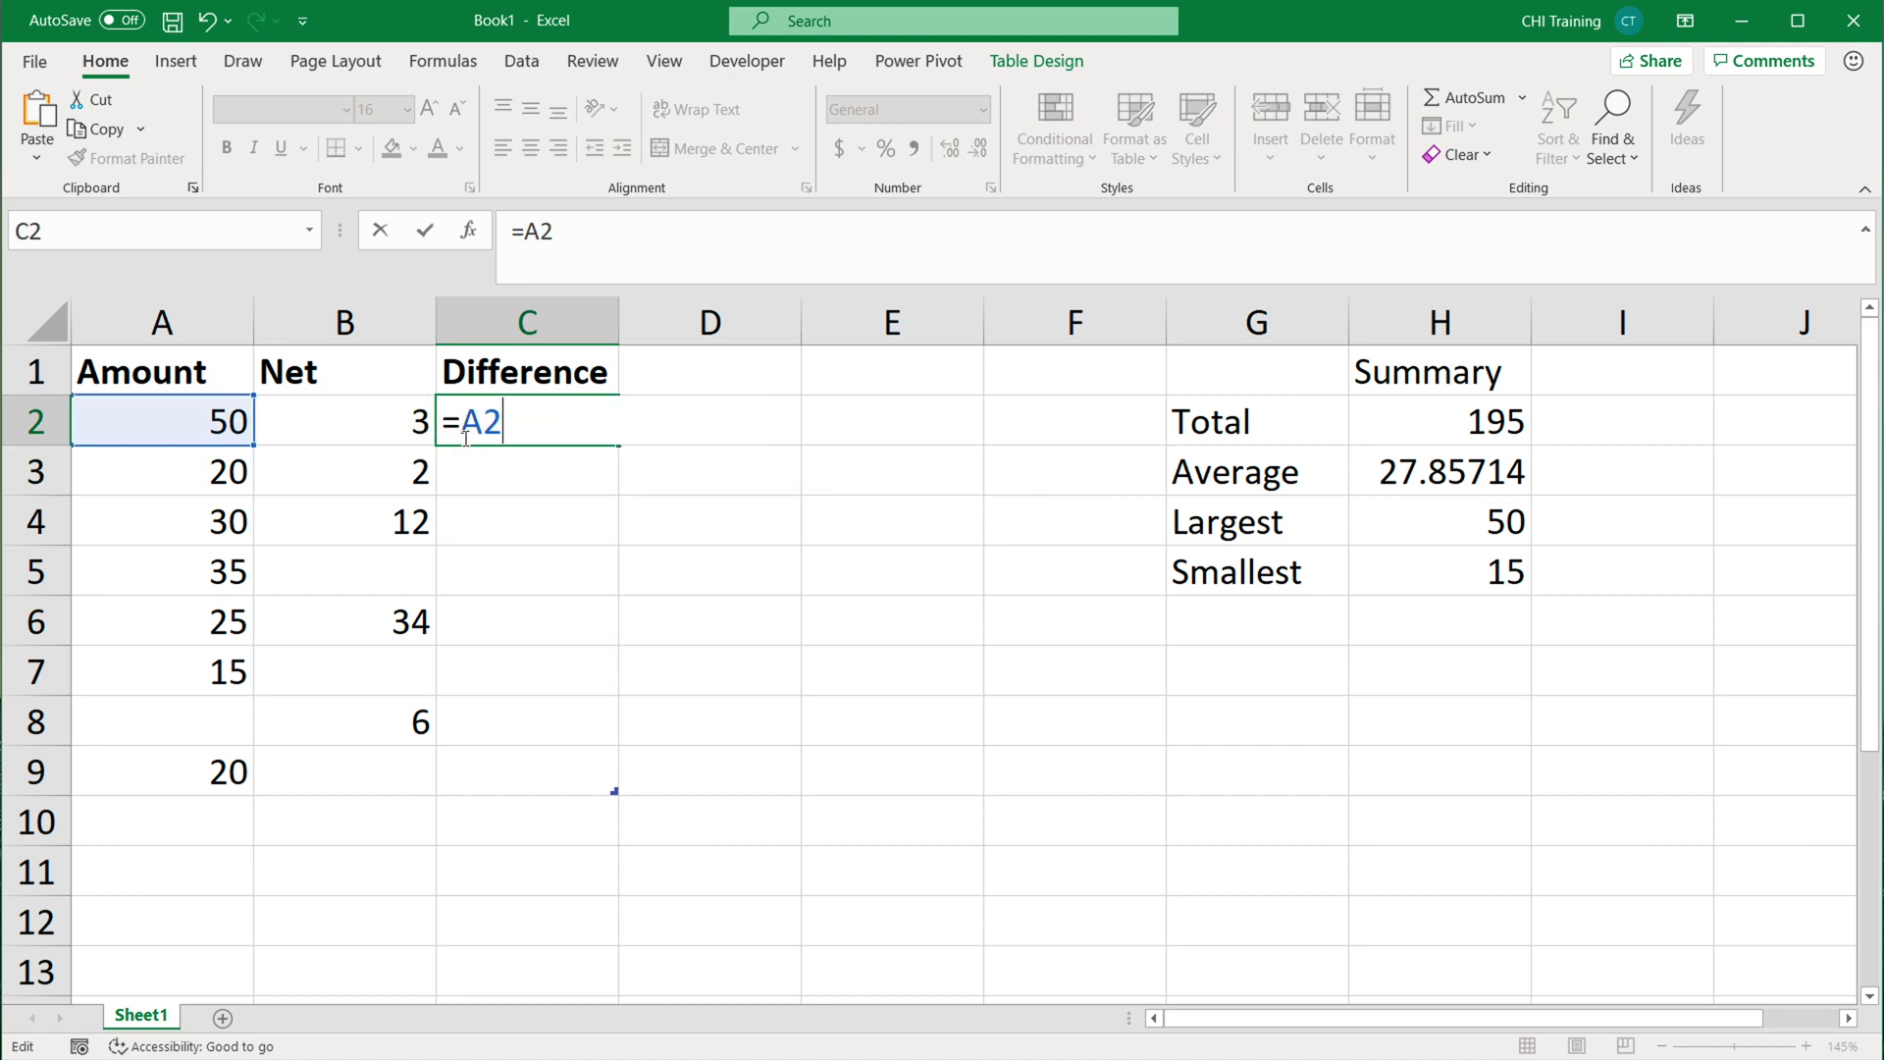
pyautogui.write('-B2')
pyautogui.press('Return')
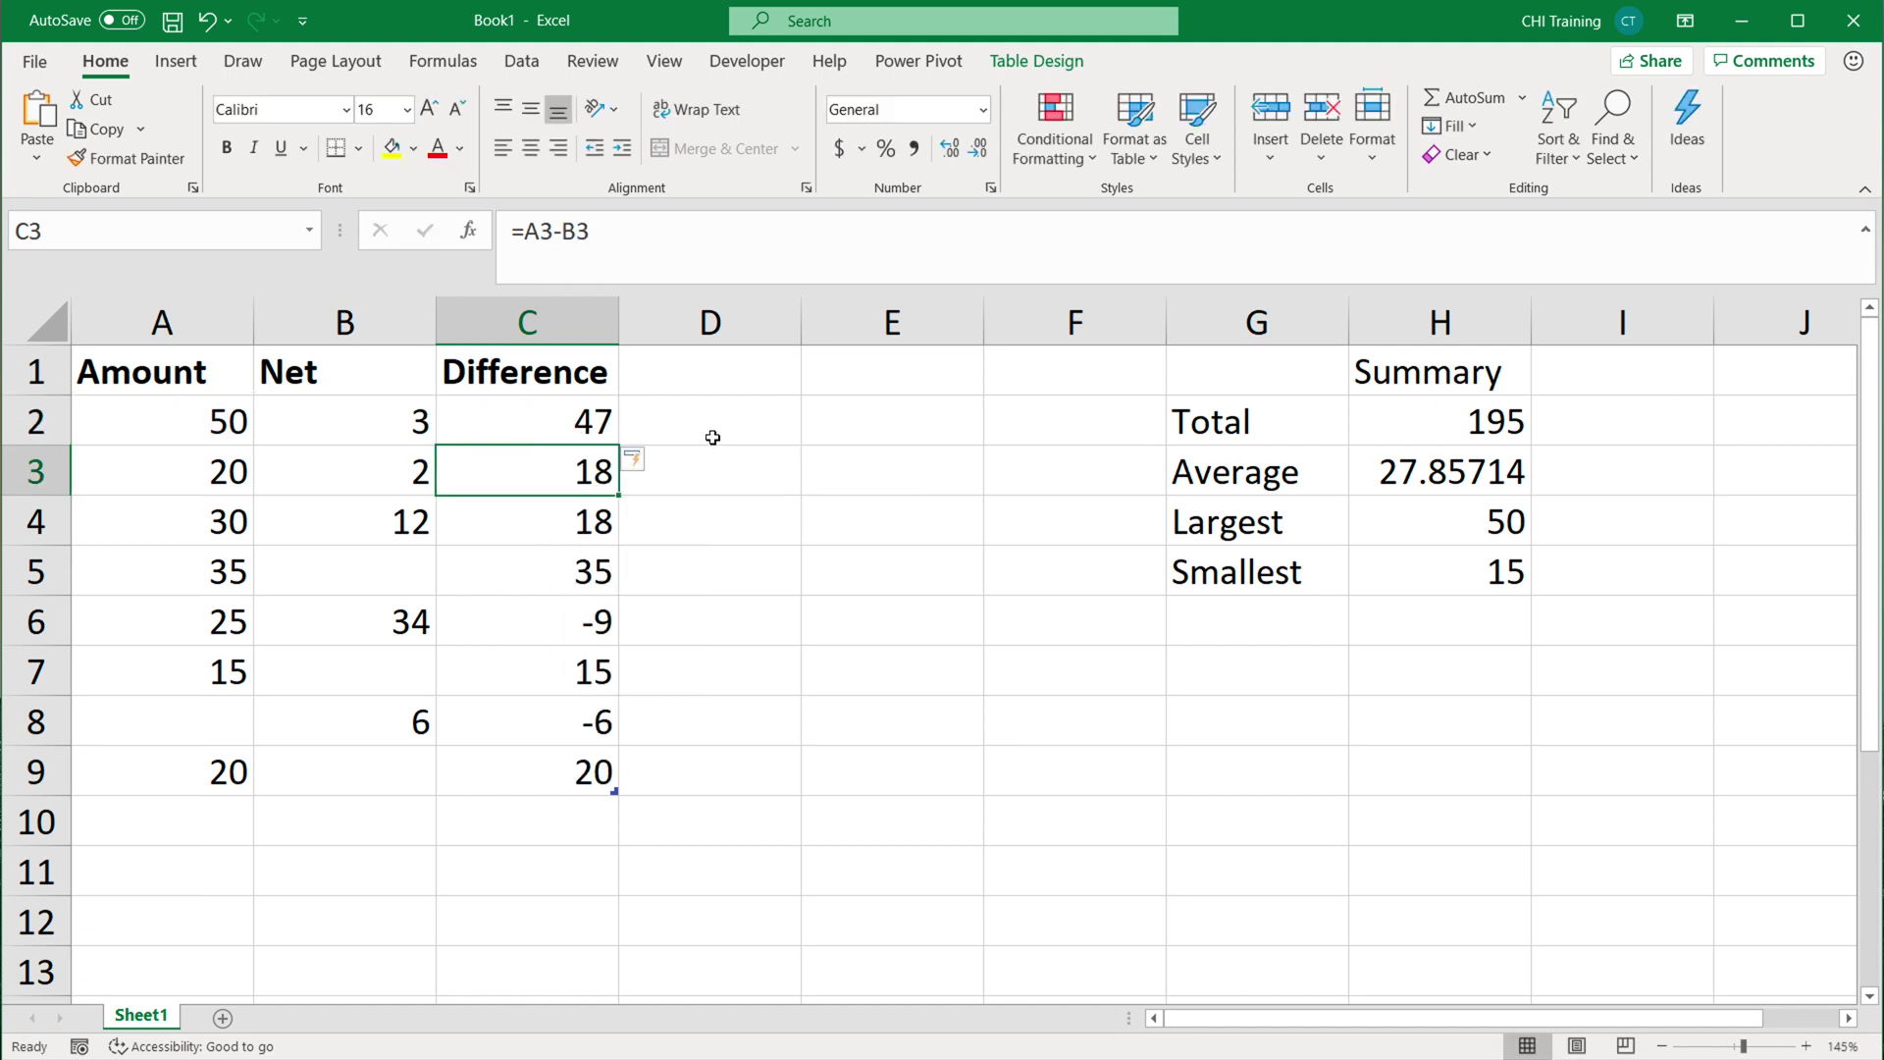
pyautogui.click(546, 477)
pyautogui.press('F2')
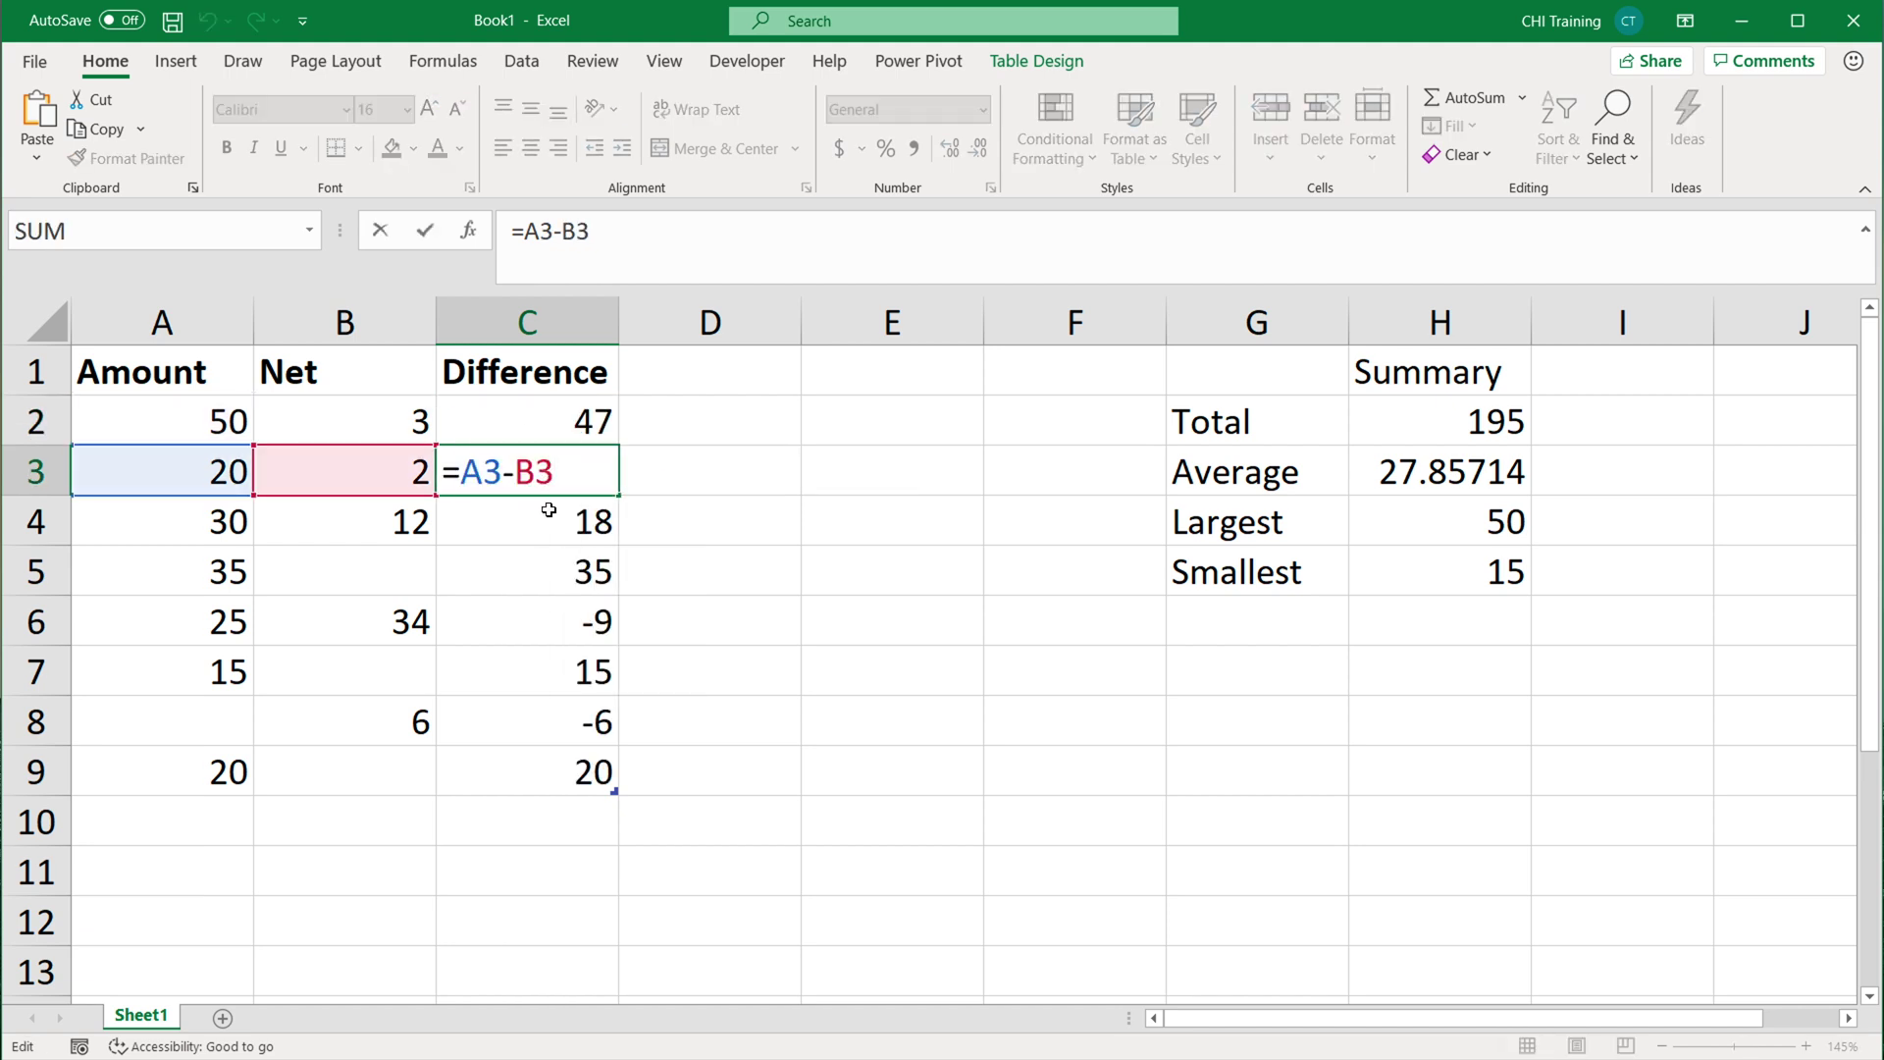
pyautogui.press('Escape')
pyautogui.press('Down')
pyautogui.press('Down')
pyautogui.press('Down')
pyautogui.press('Down')
pyautogui.press('F2')
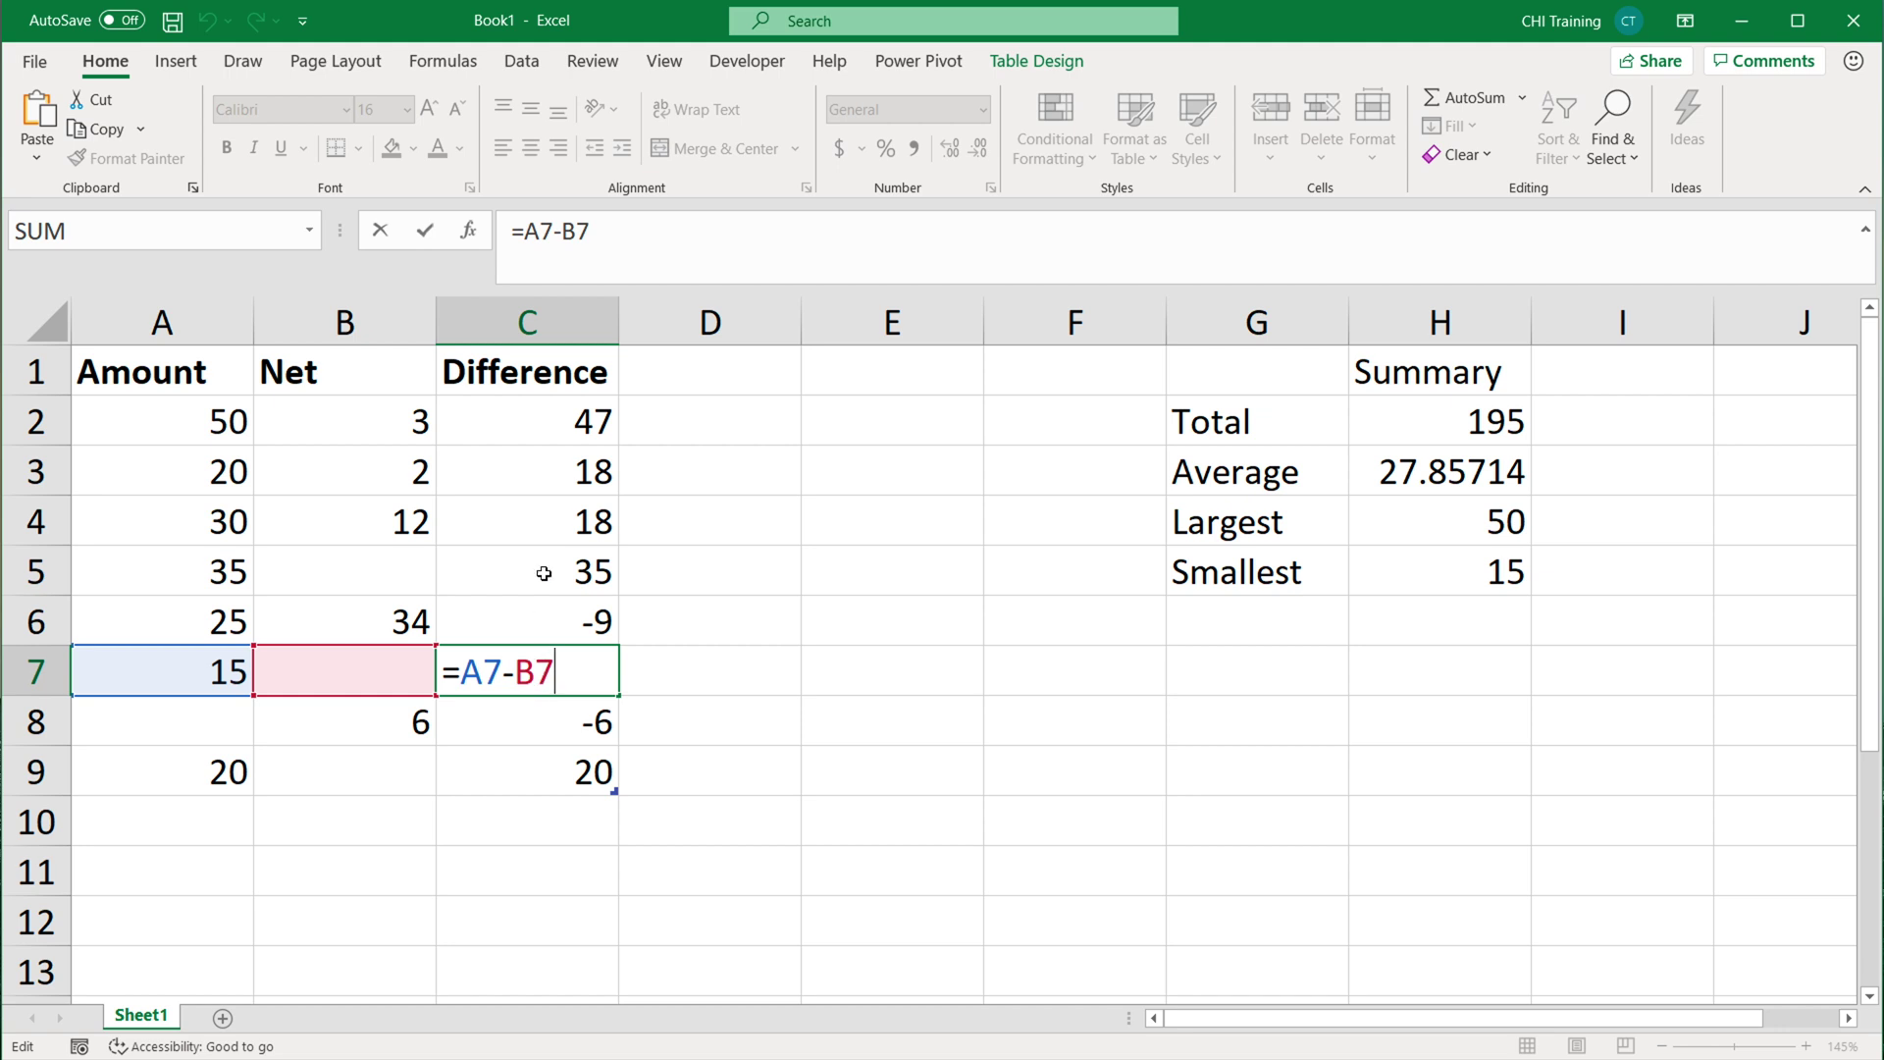
pyautogui.press('Escape')
pyautogui.doubleClick(543, 412)
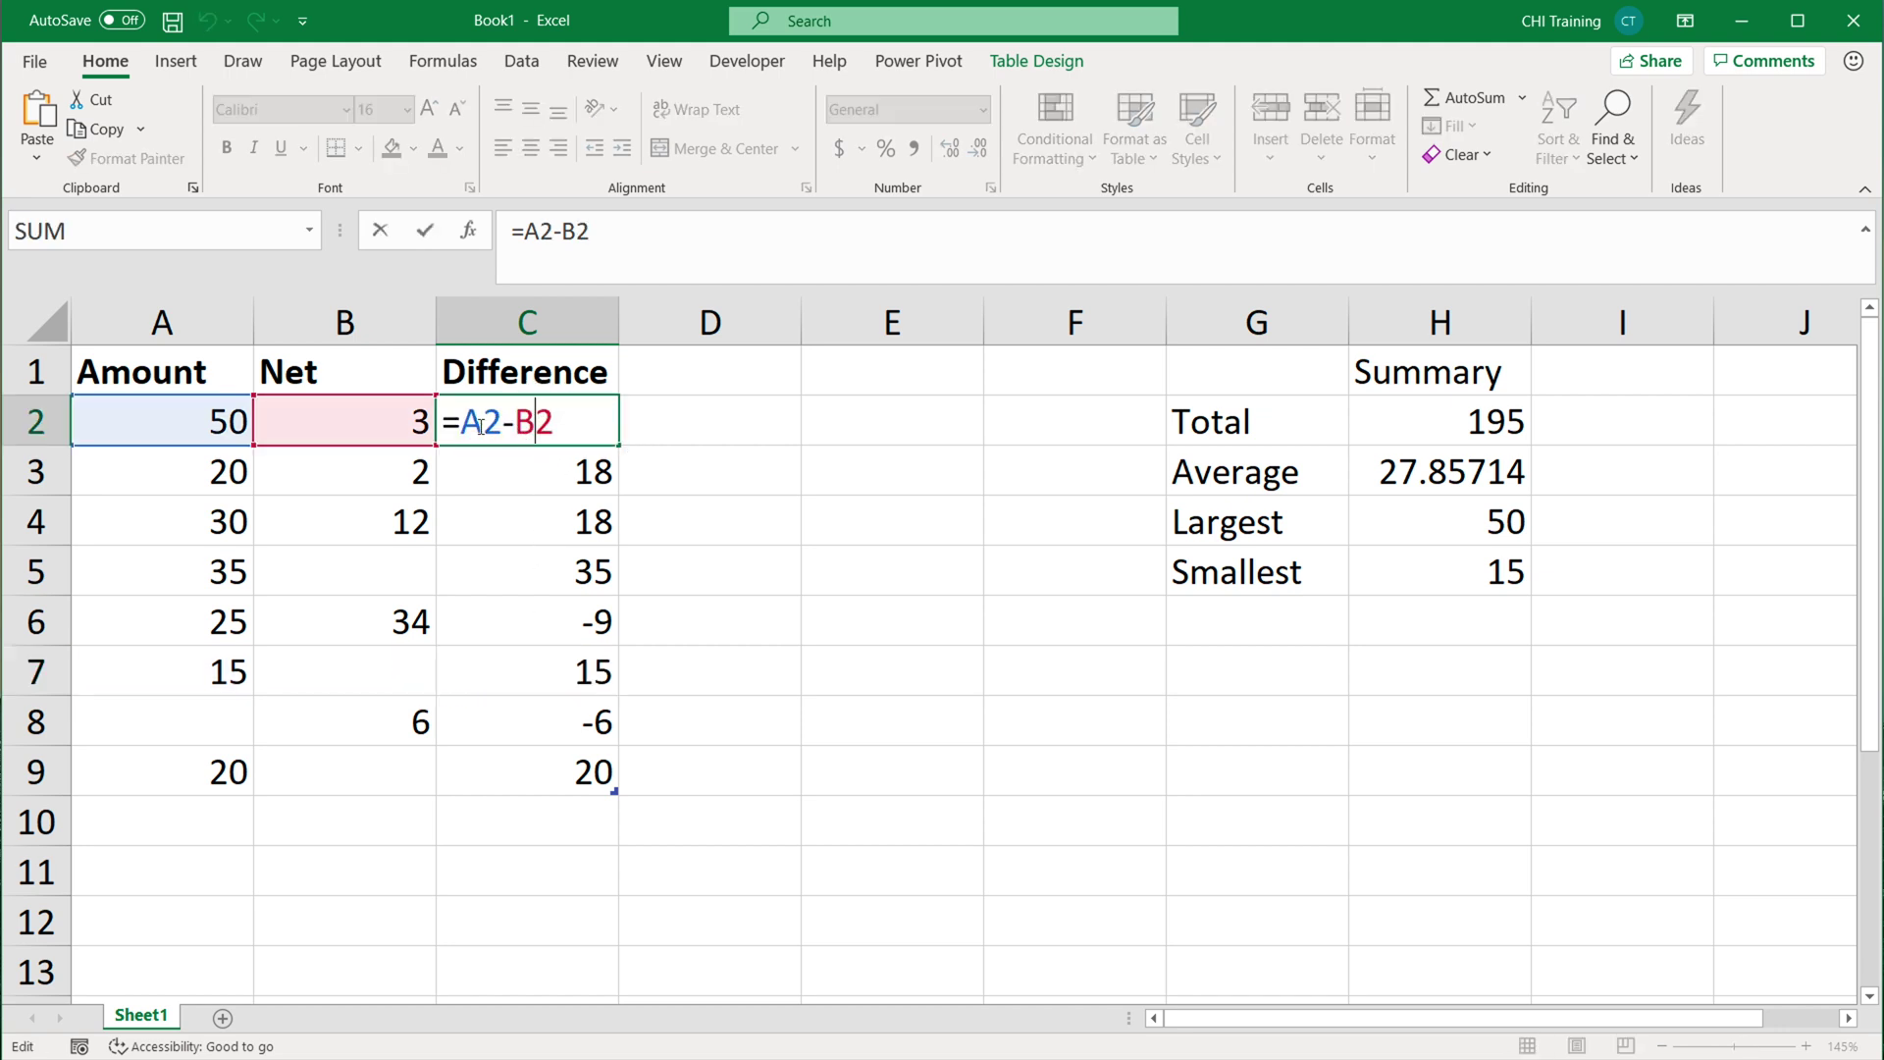
pyautogui.moveTo(462, 425); pyautogui.dragTo(740, 416)
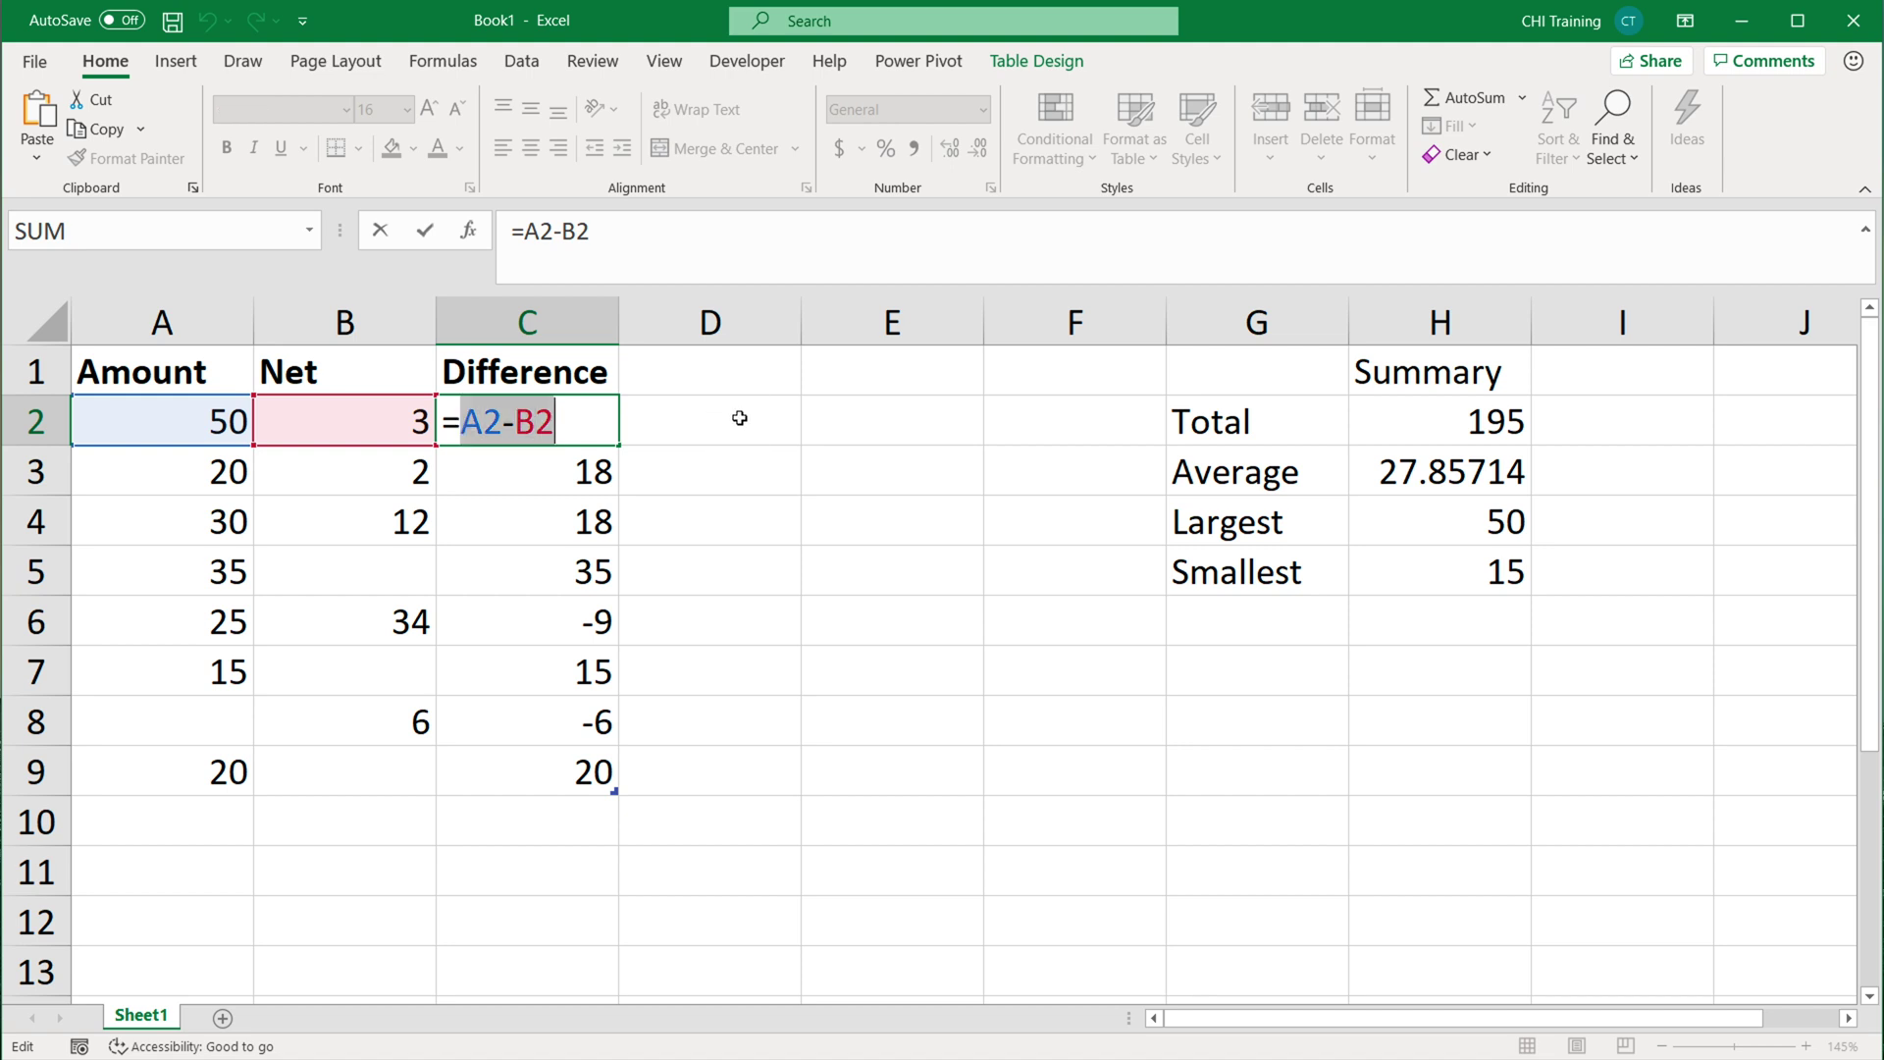
pyautogui.press('BackSpace')
pyautogui.click(213, 421)
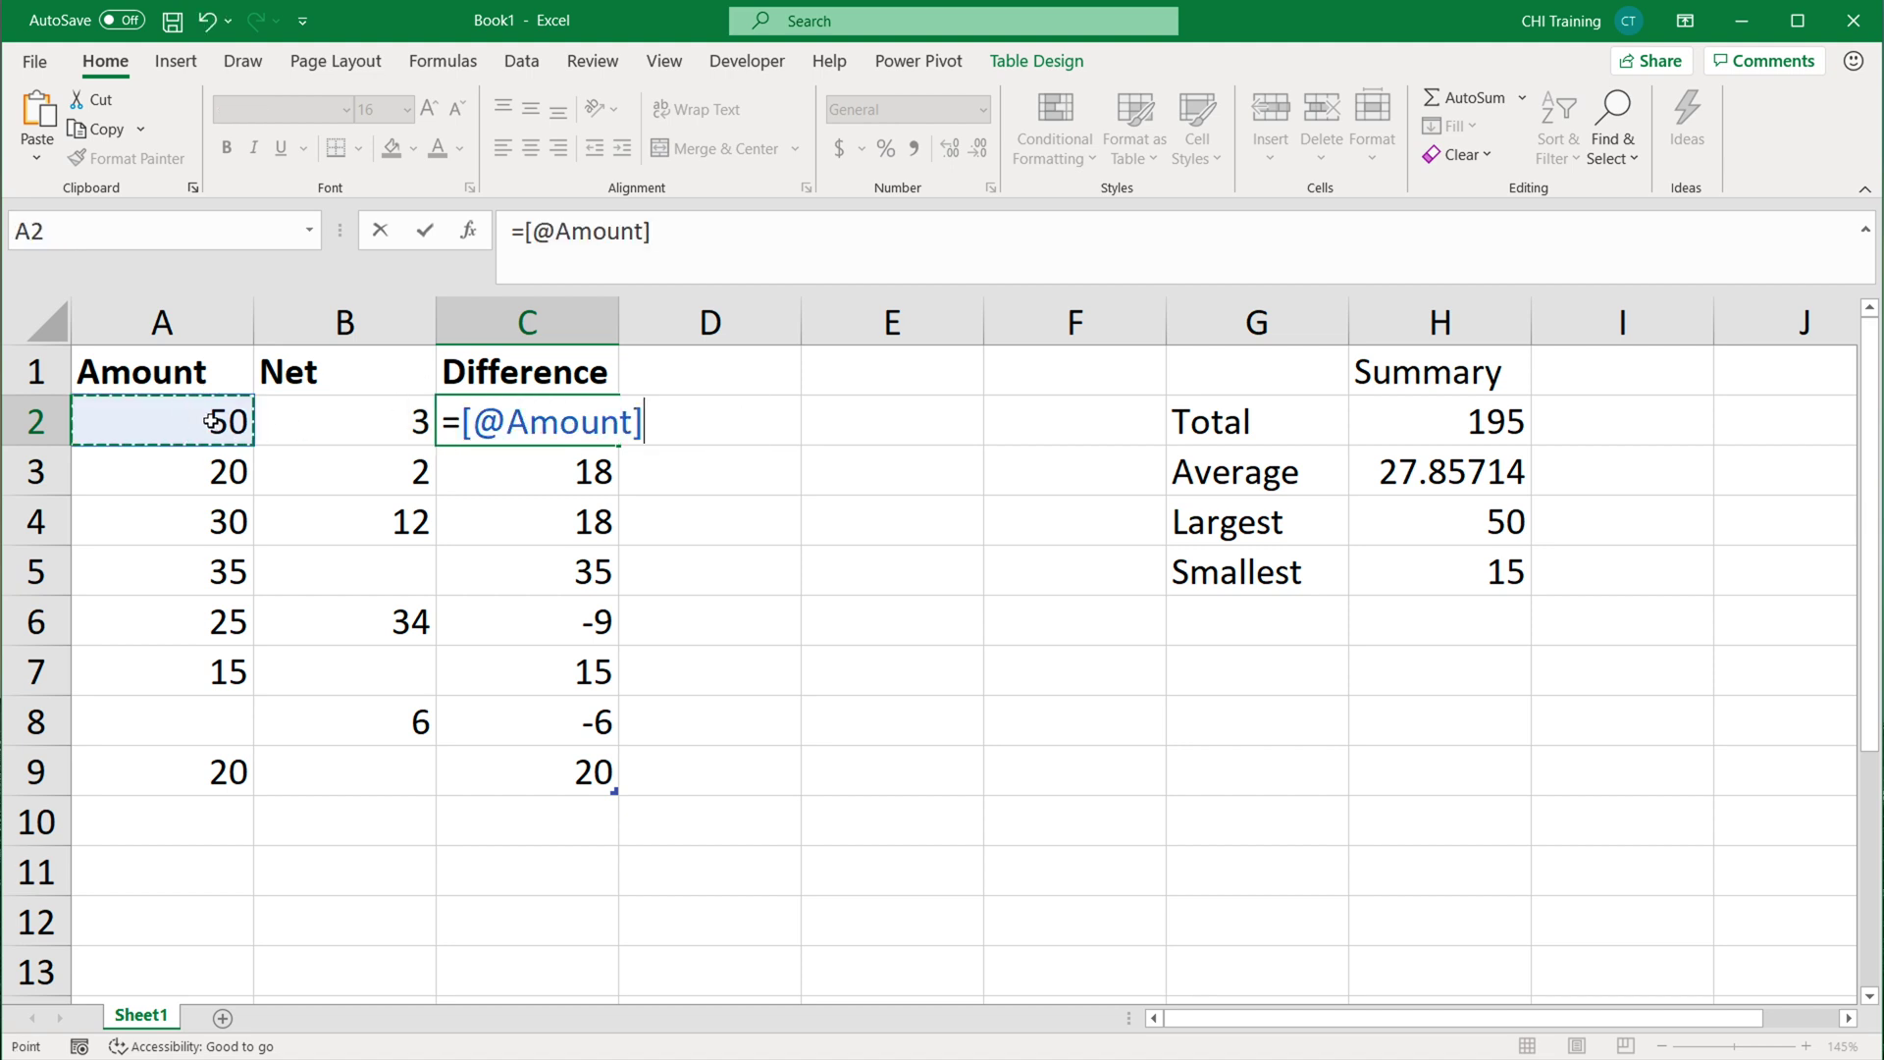
pyautogui.write('-')
pyautogui.click(340, 414)
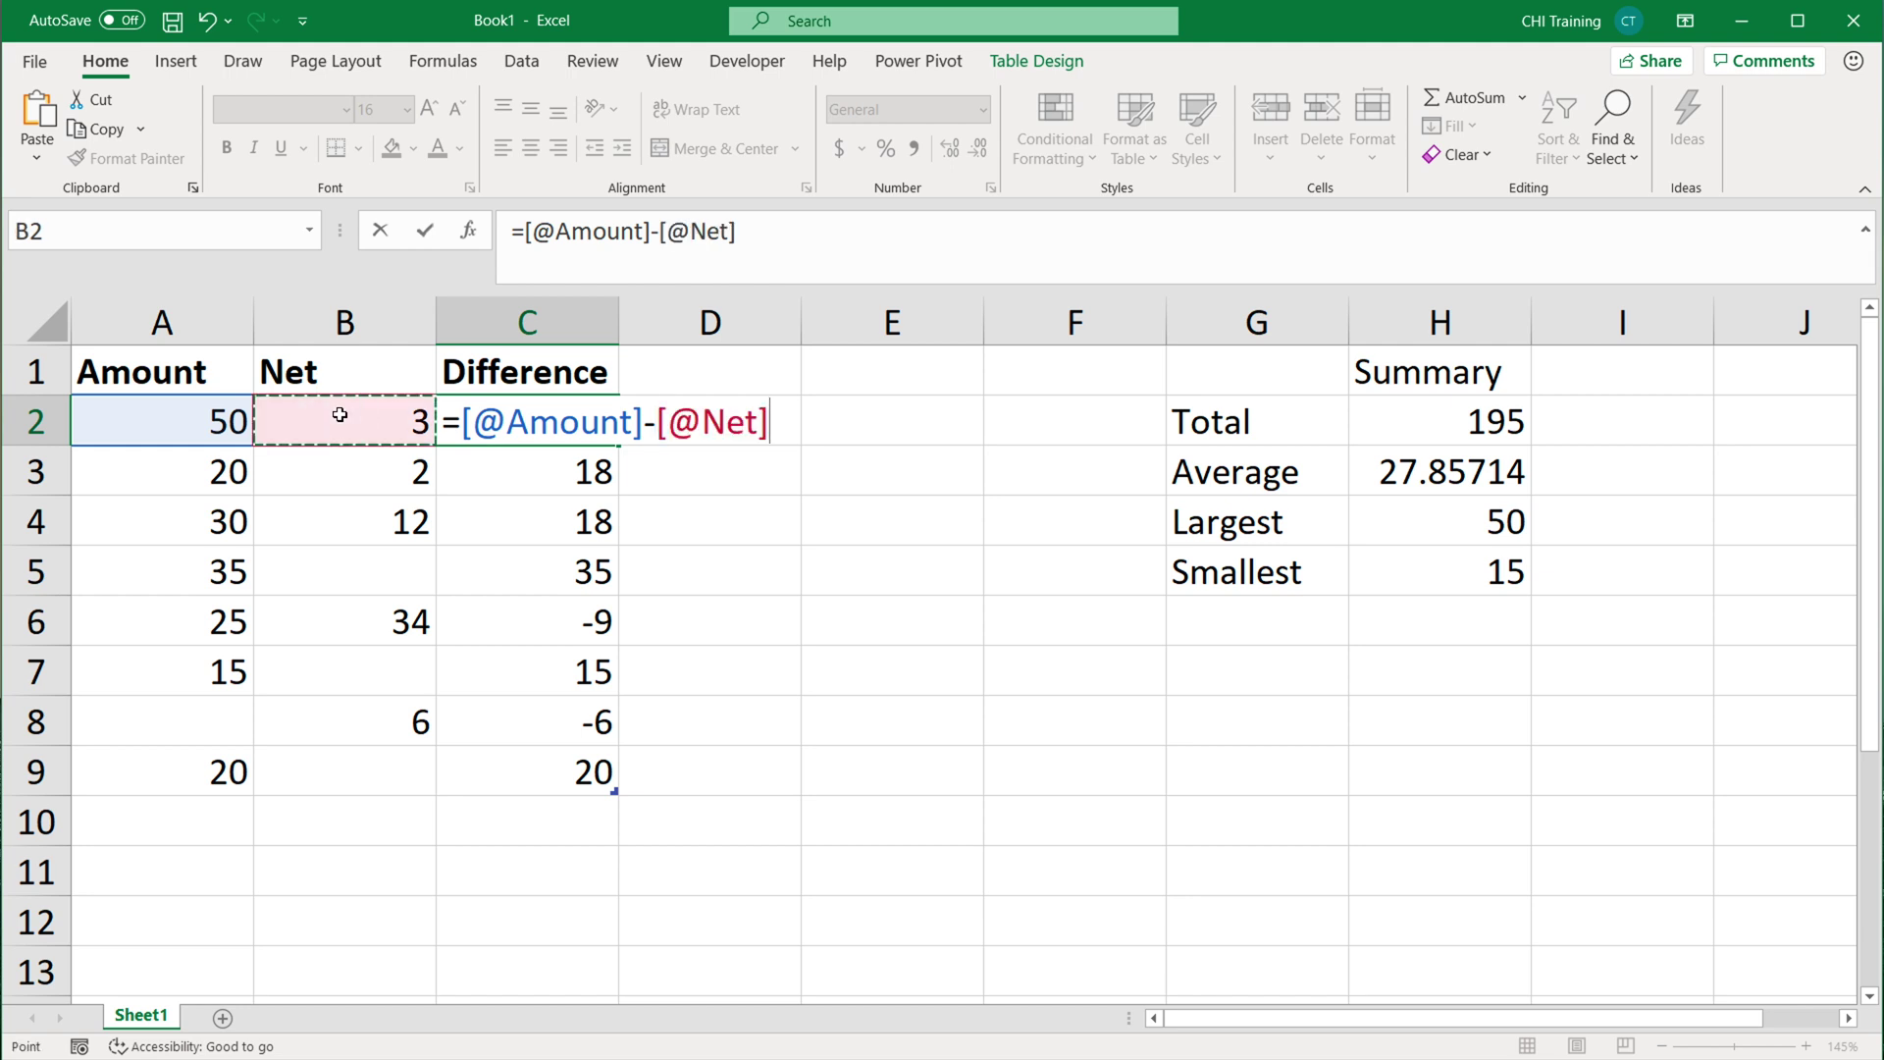
pyautogui.press('Return')
pyautogui.doubleClick(550, 534)
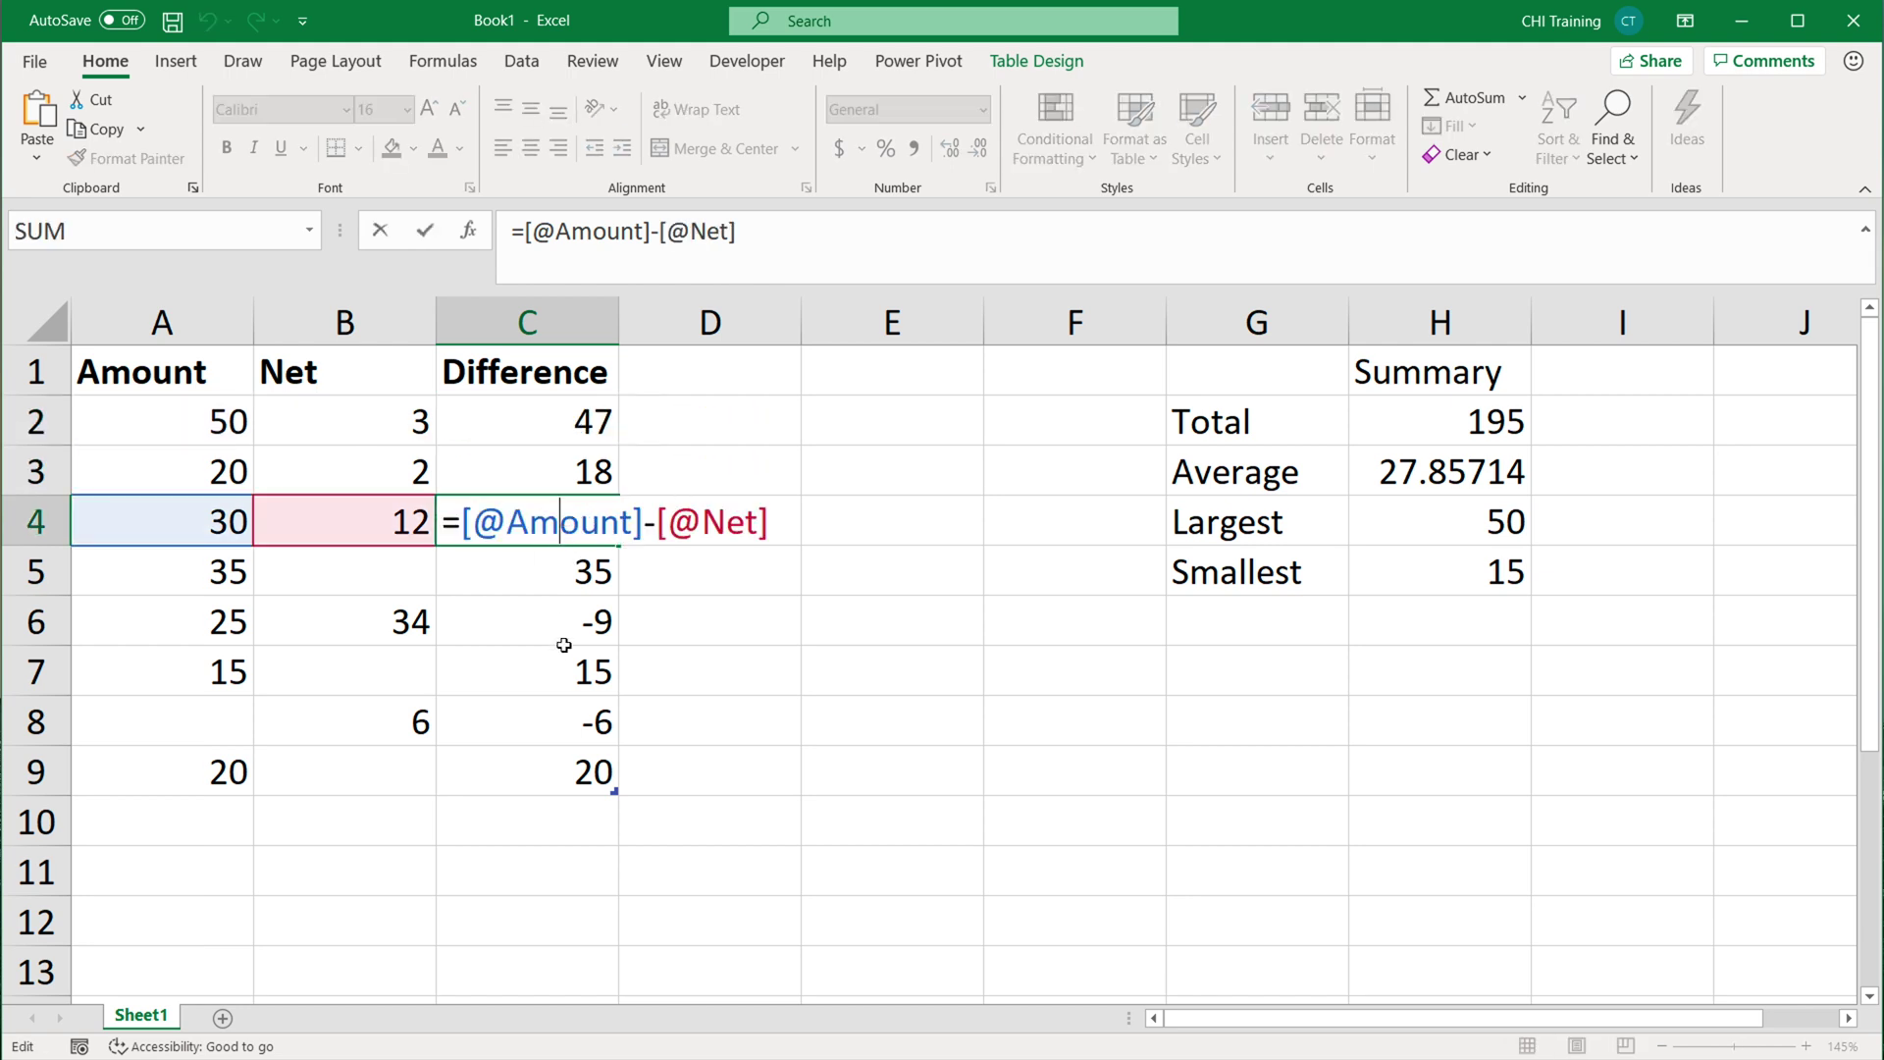
pyautogui.press('Escape')
pyautogui.doubleClick(550, 672)
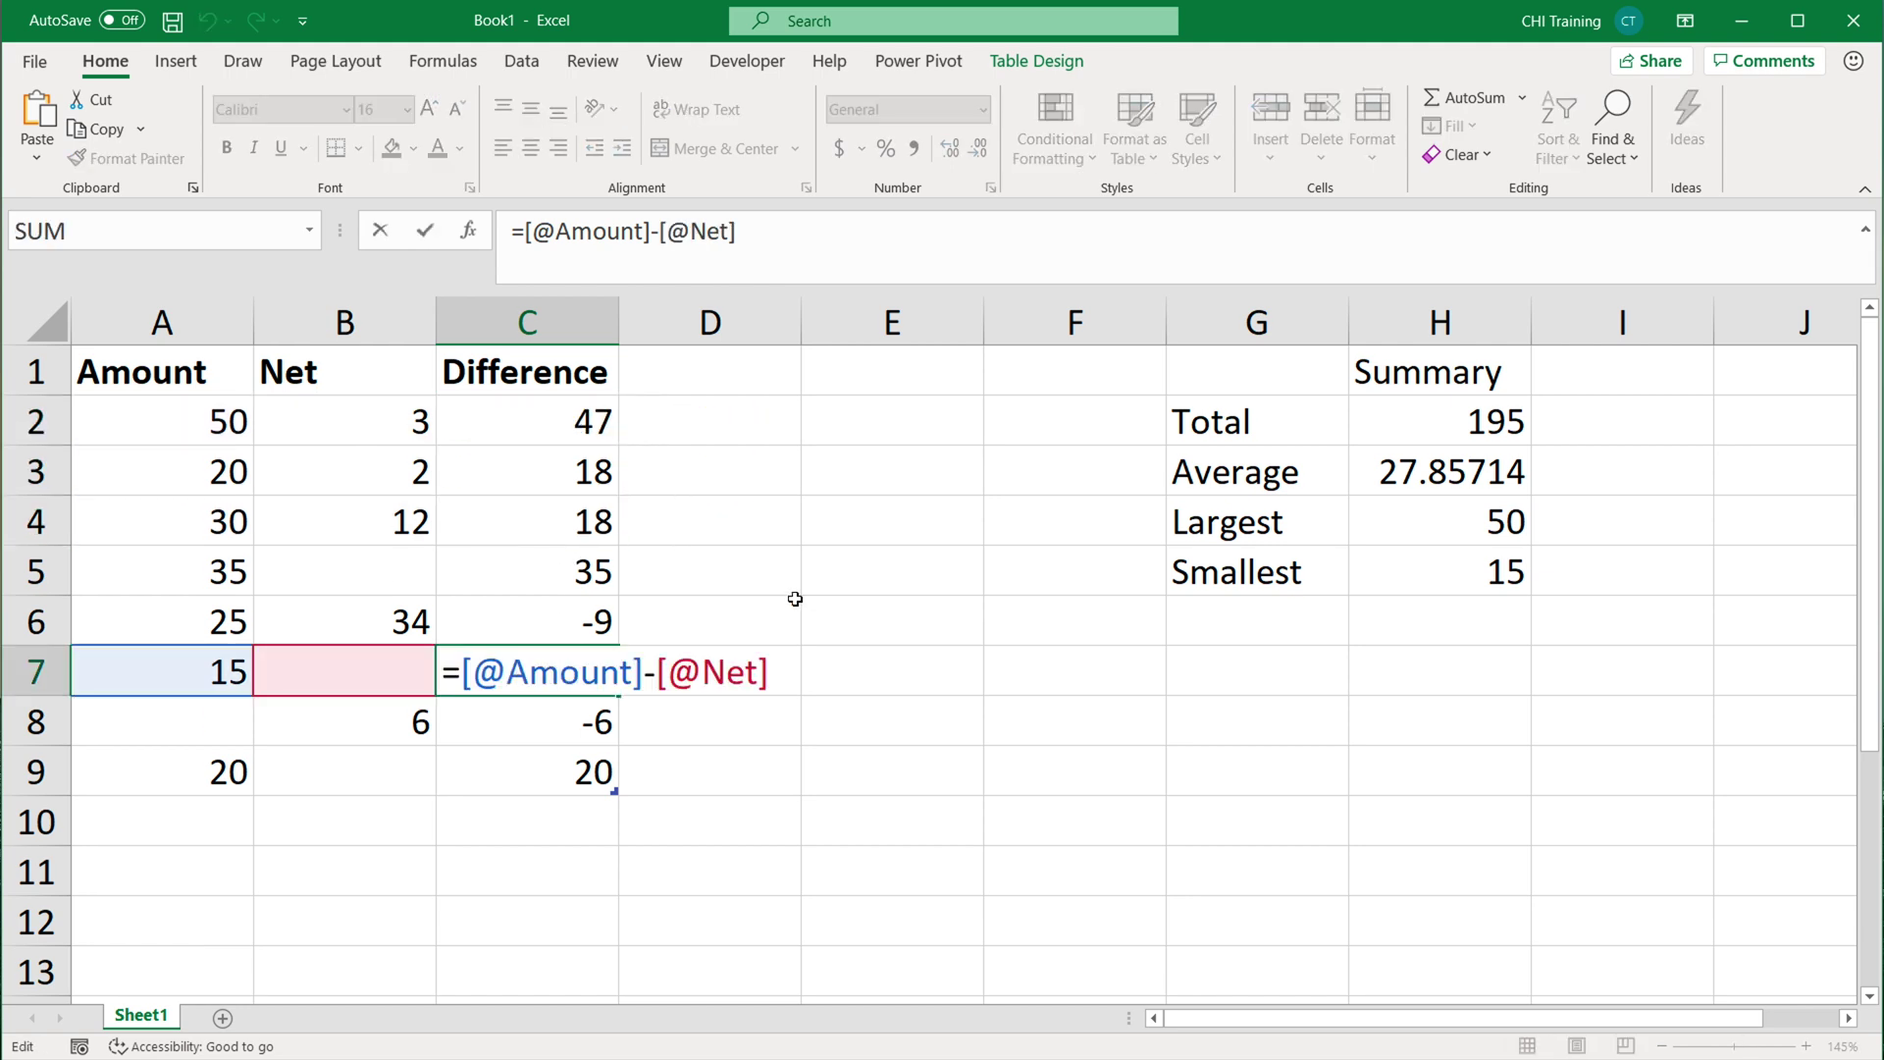
pyautogui.press('Escape')
pyautogui.click(210, 383)
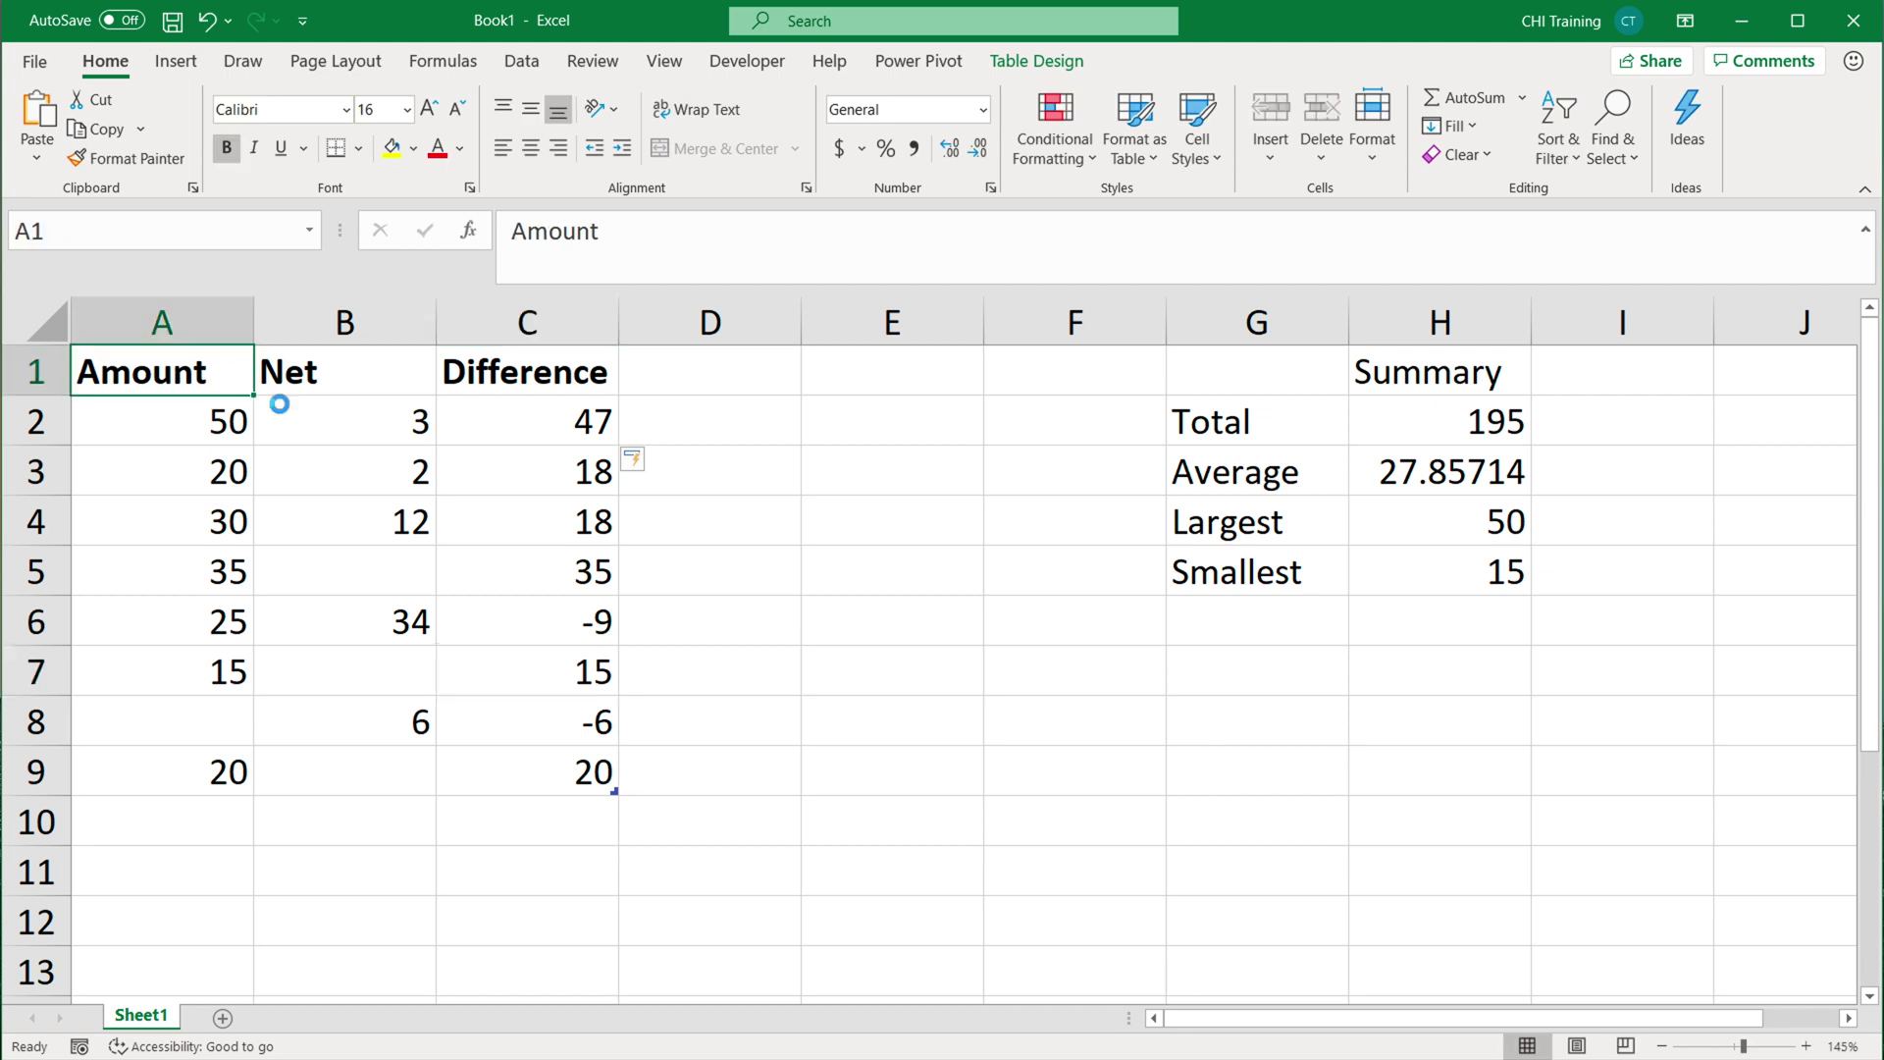
# Inspect the range used by the Total formula in H2.
pyautogui.scroll(-2, 281, 406)
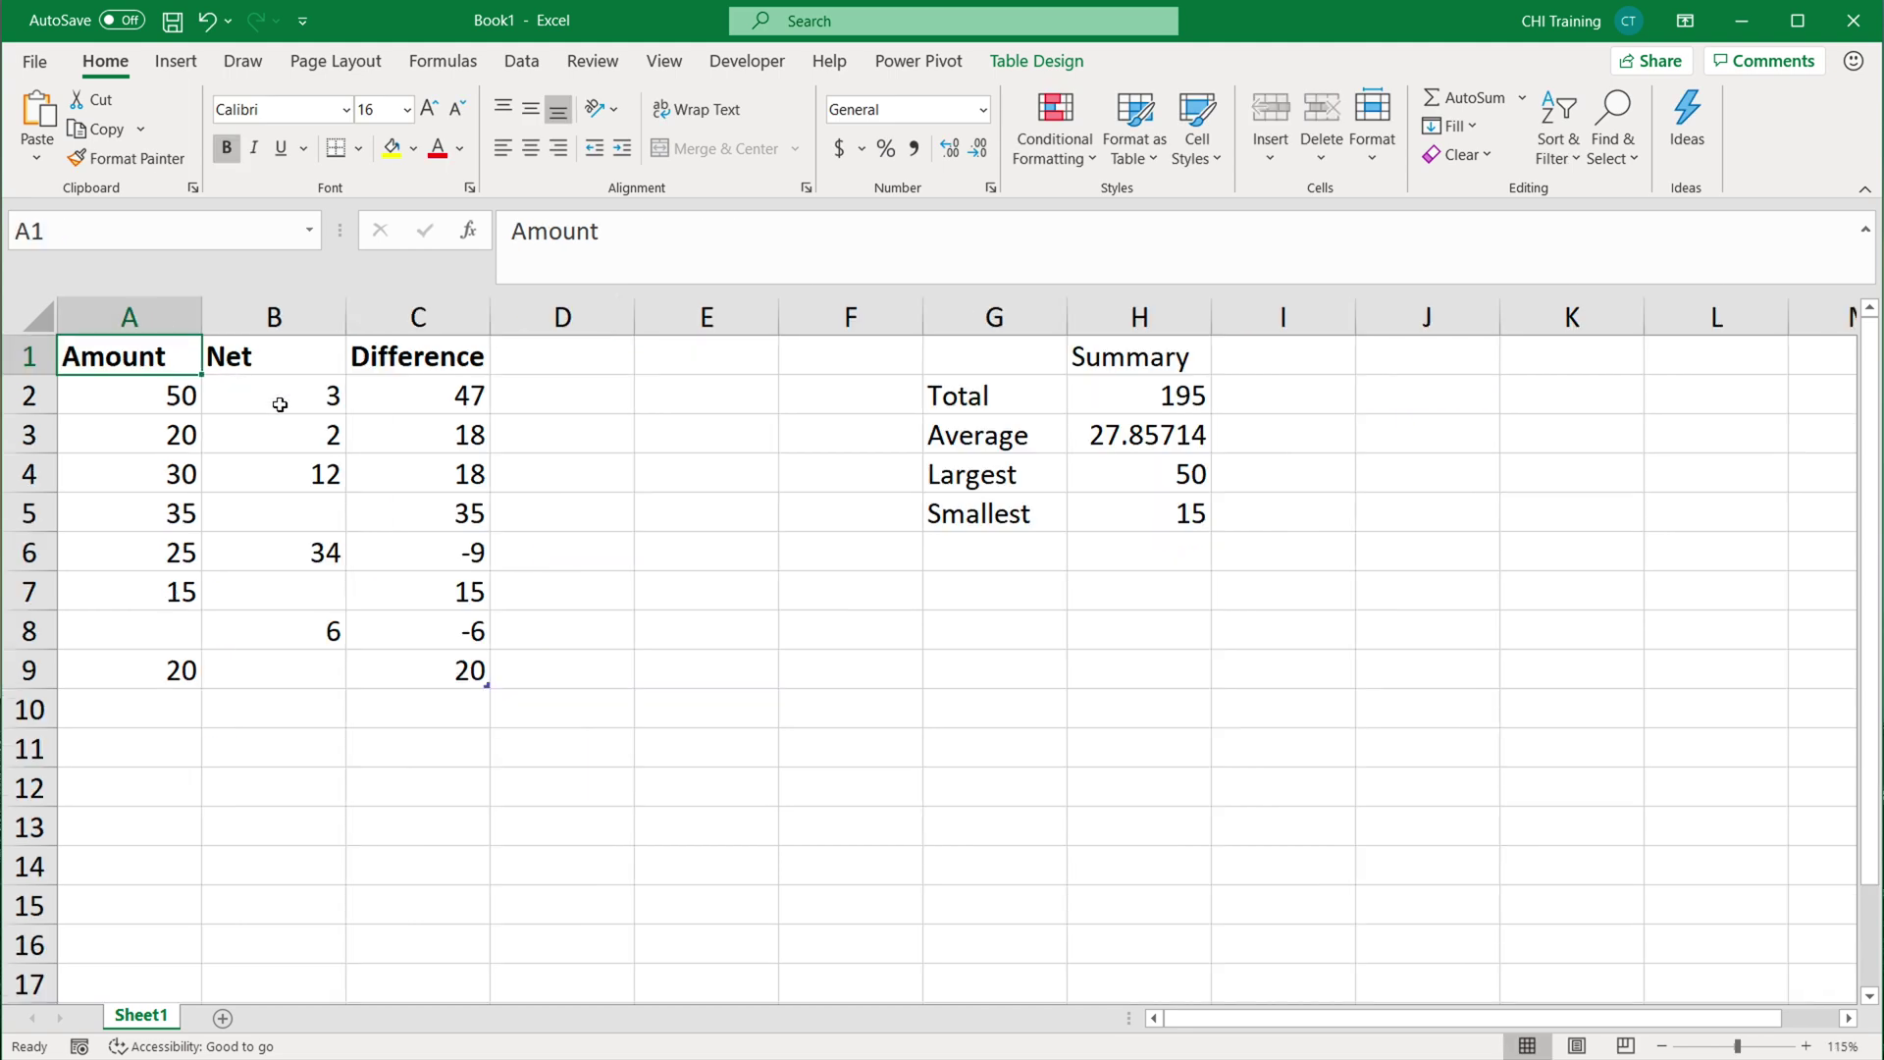
pyautogui.click(1139, 397)
pyautogui.doubleClick(1139, 396)
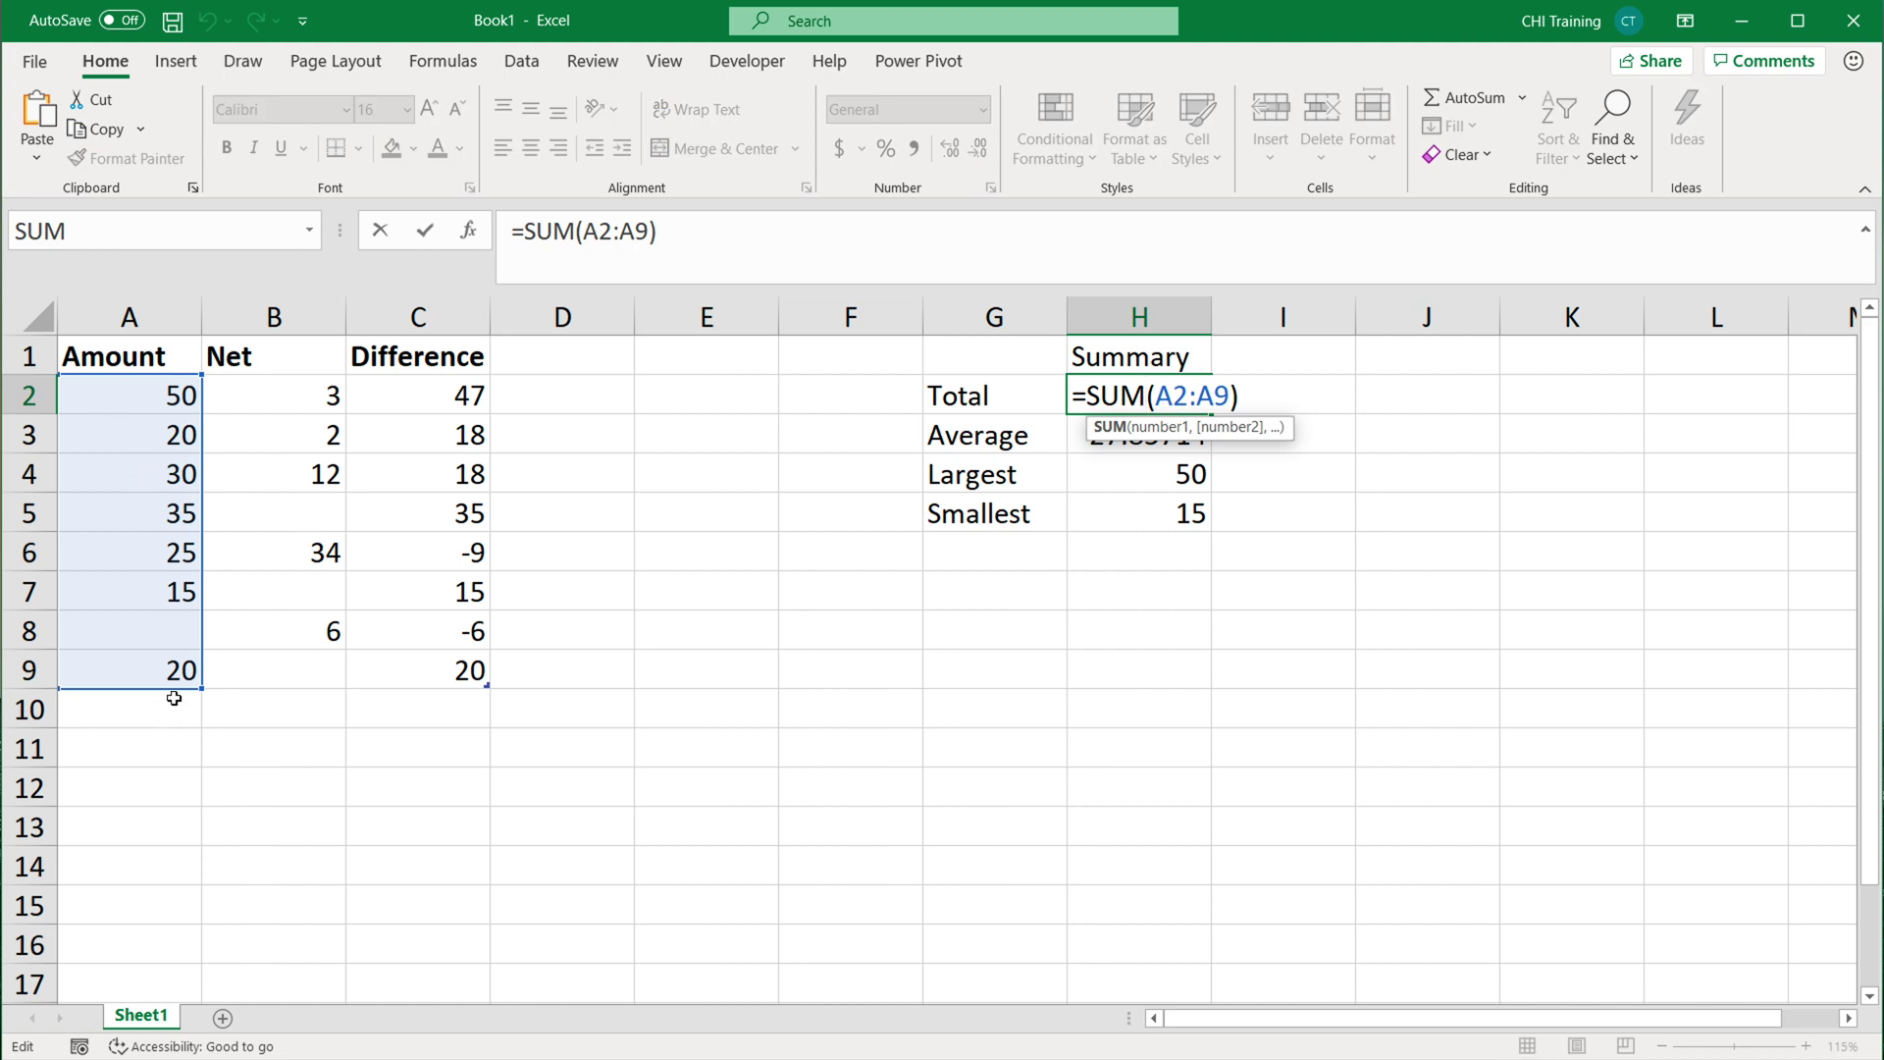
pyautogui.press('Return')
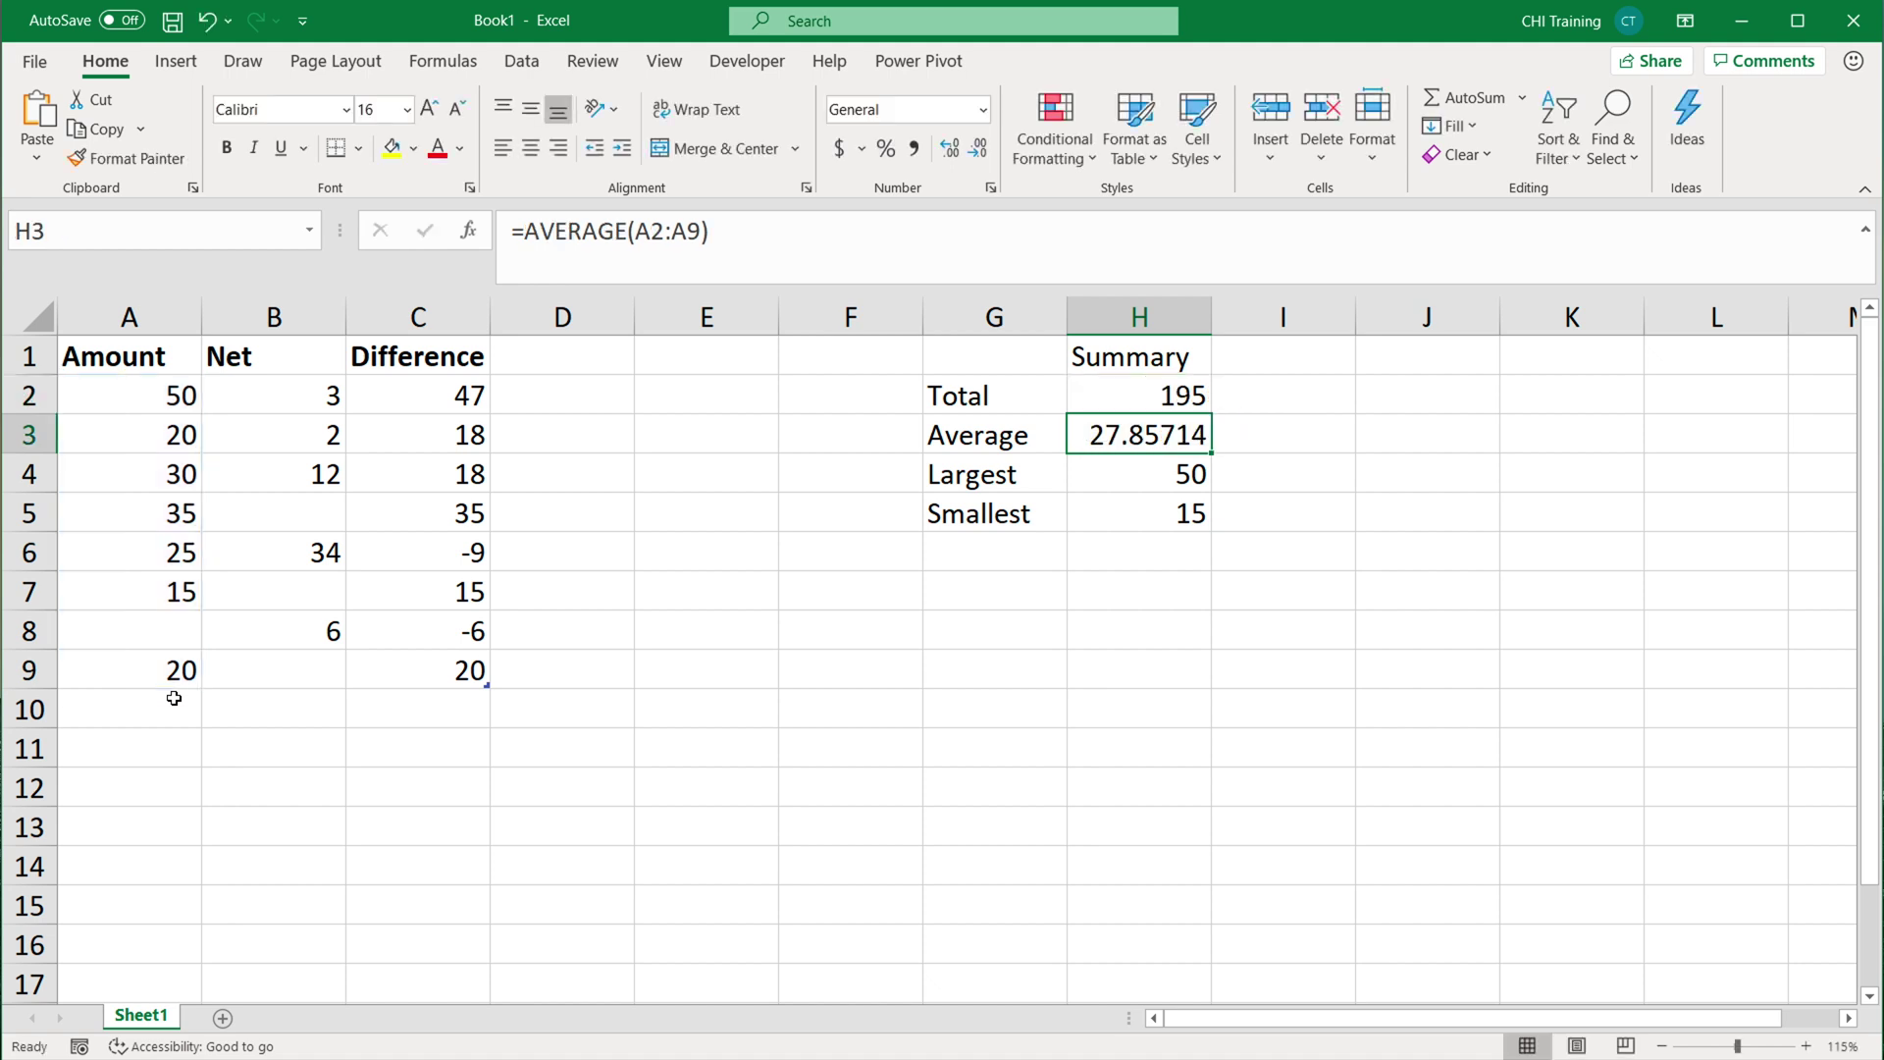
# Enter =SUM(A:A) in I2 to total the whole Amount column, giving 195.
pyautogui.click(1286, 398)
pyautogui.write('=SUM(')
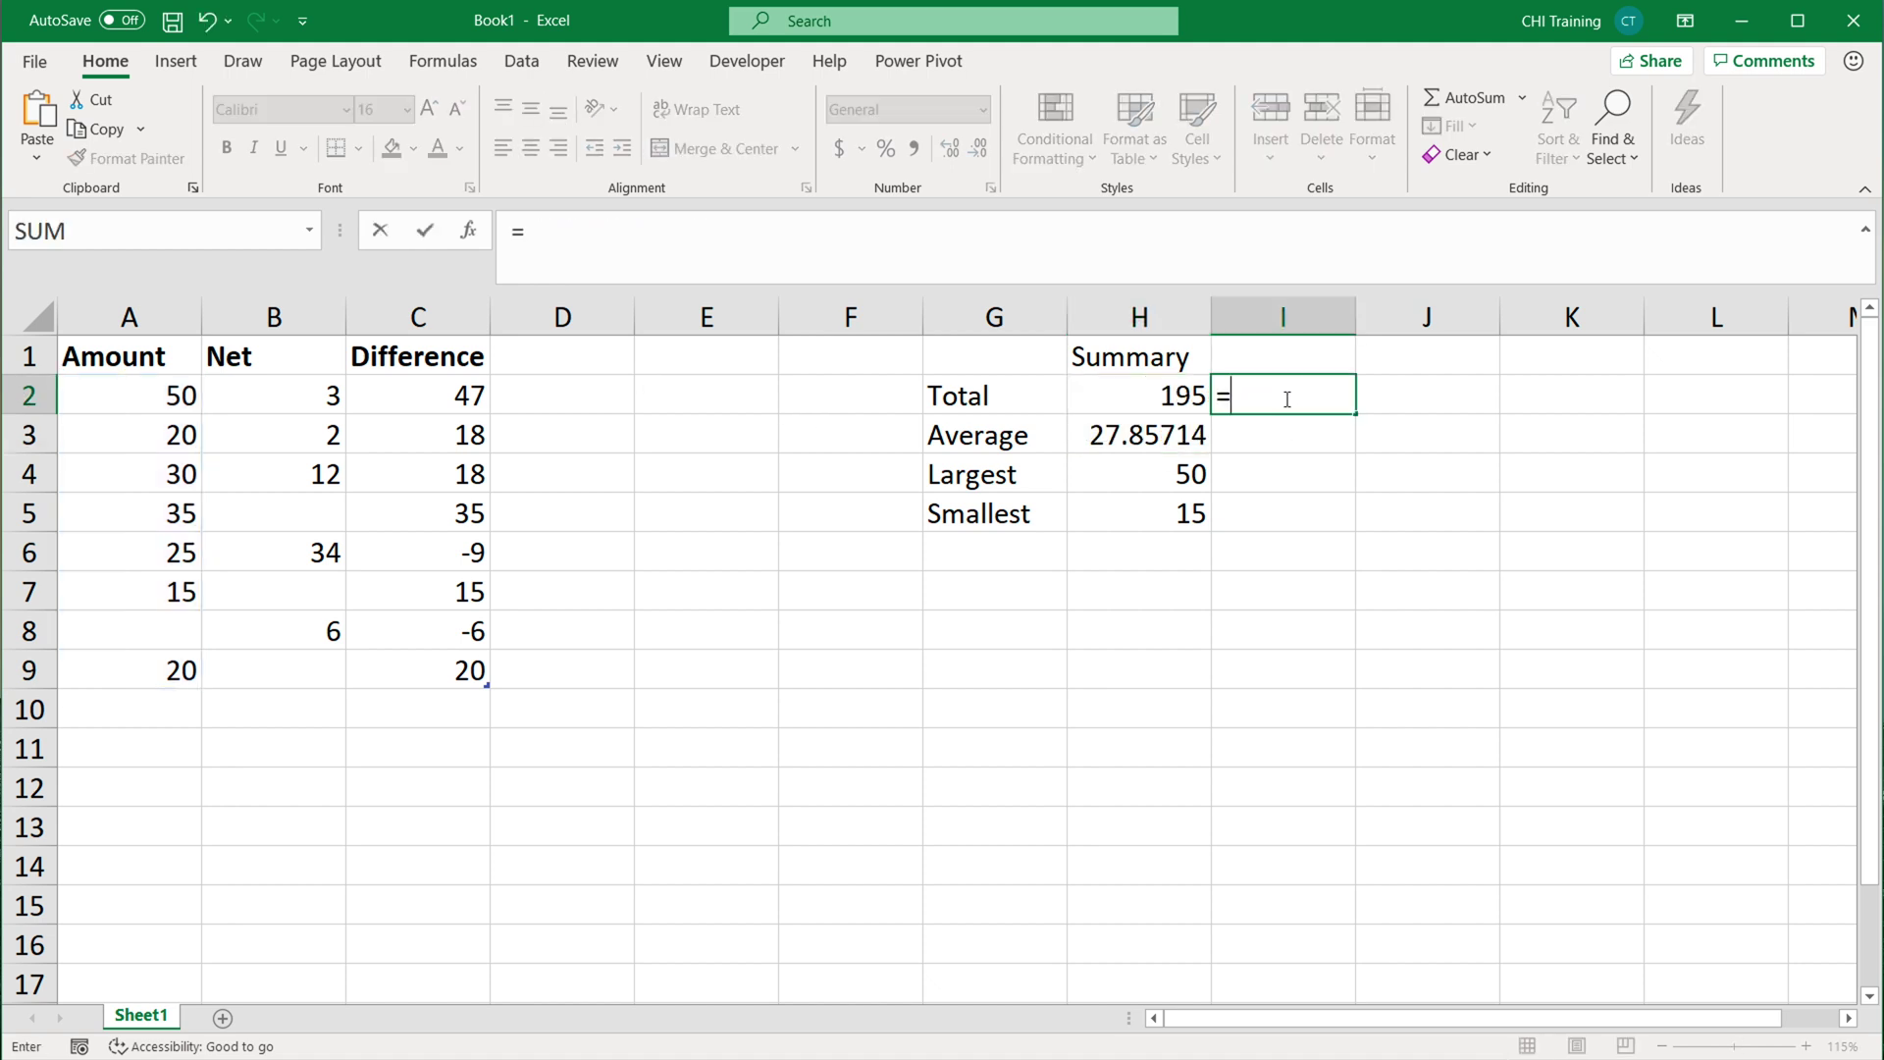
pyautogui.click(109, 303)
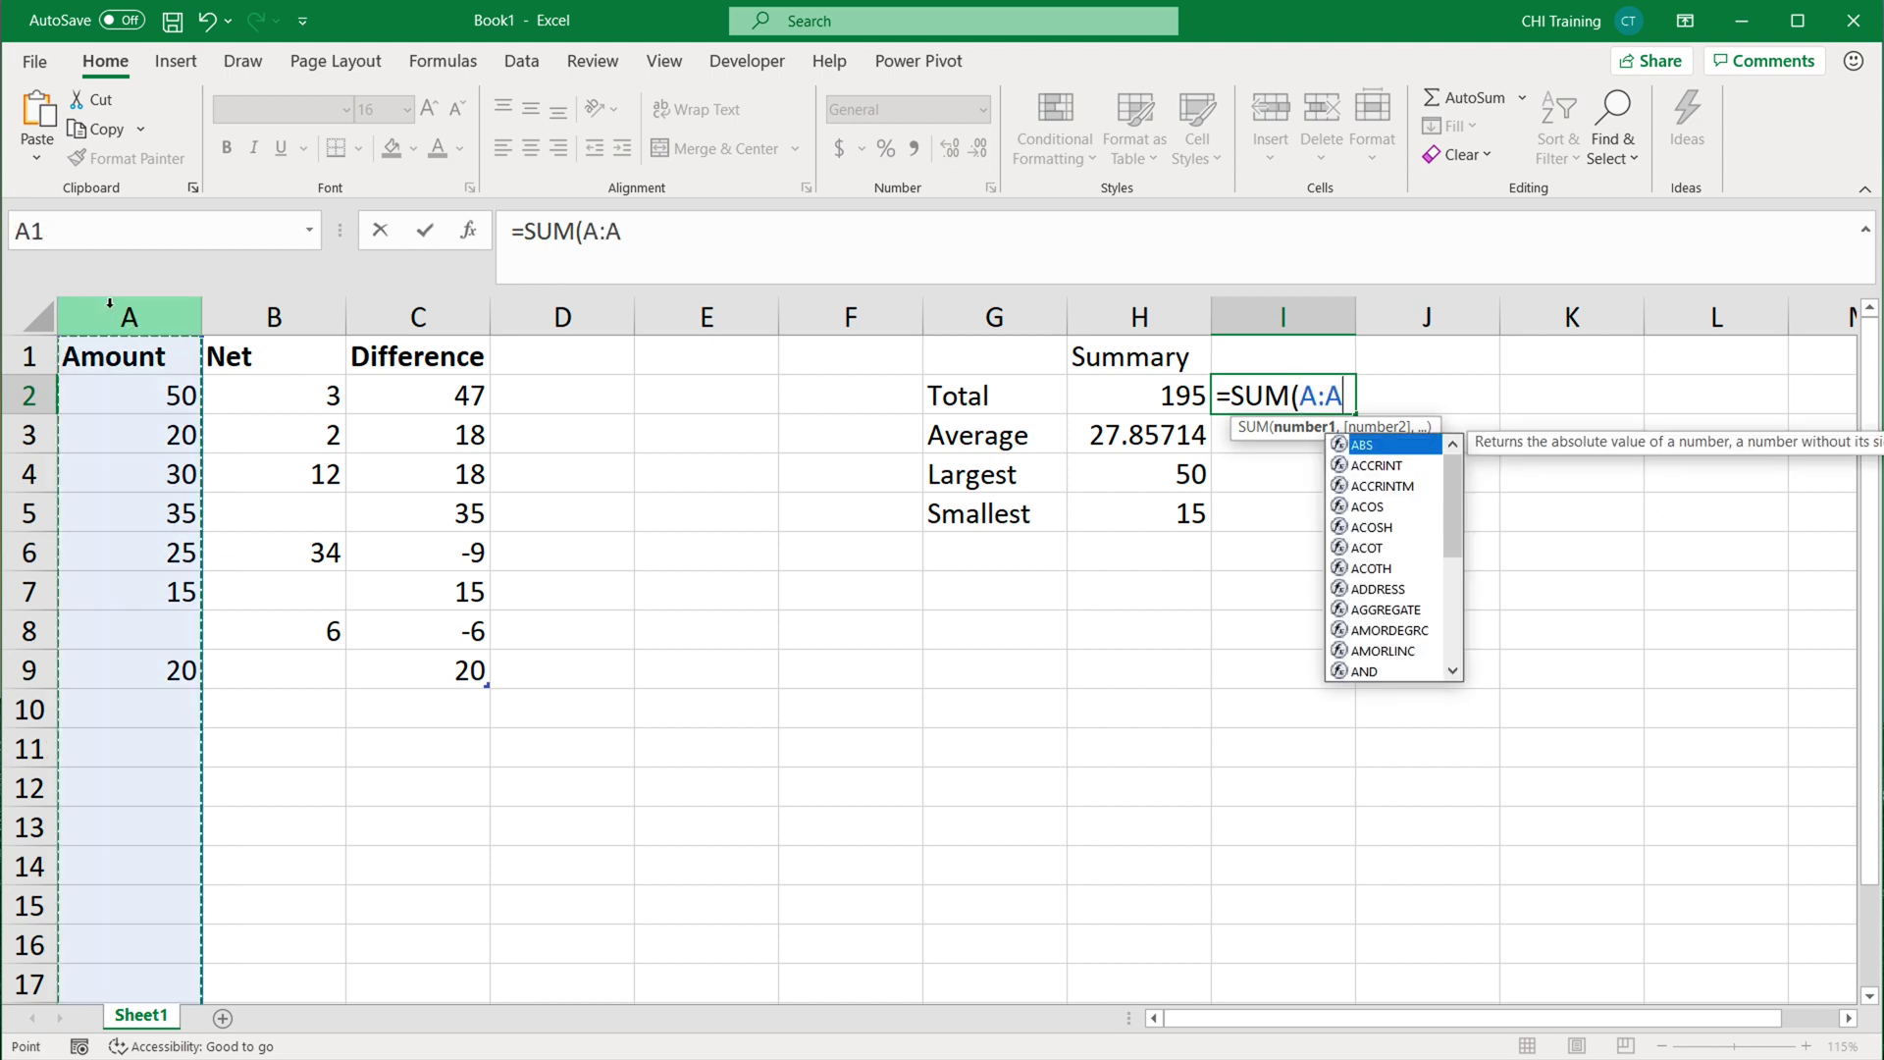
pyautogui.write(')')
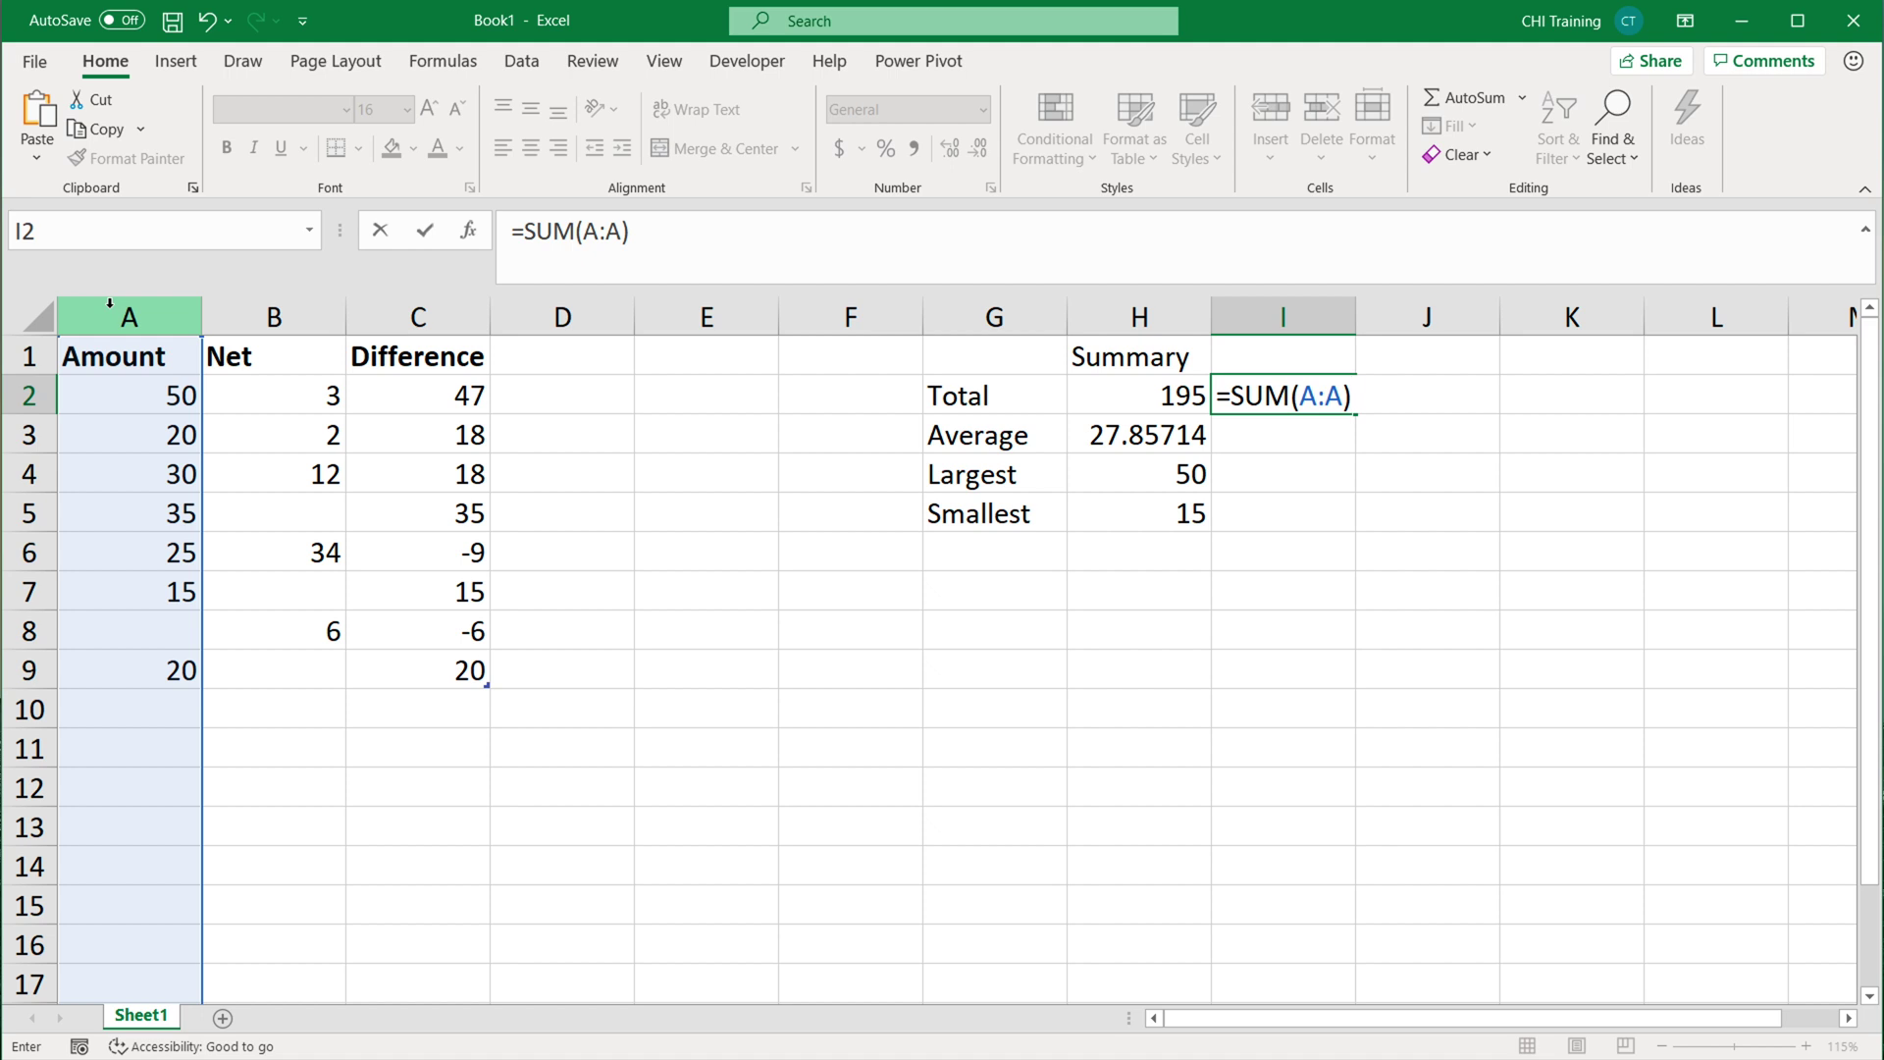
pyautogui.press('Return')
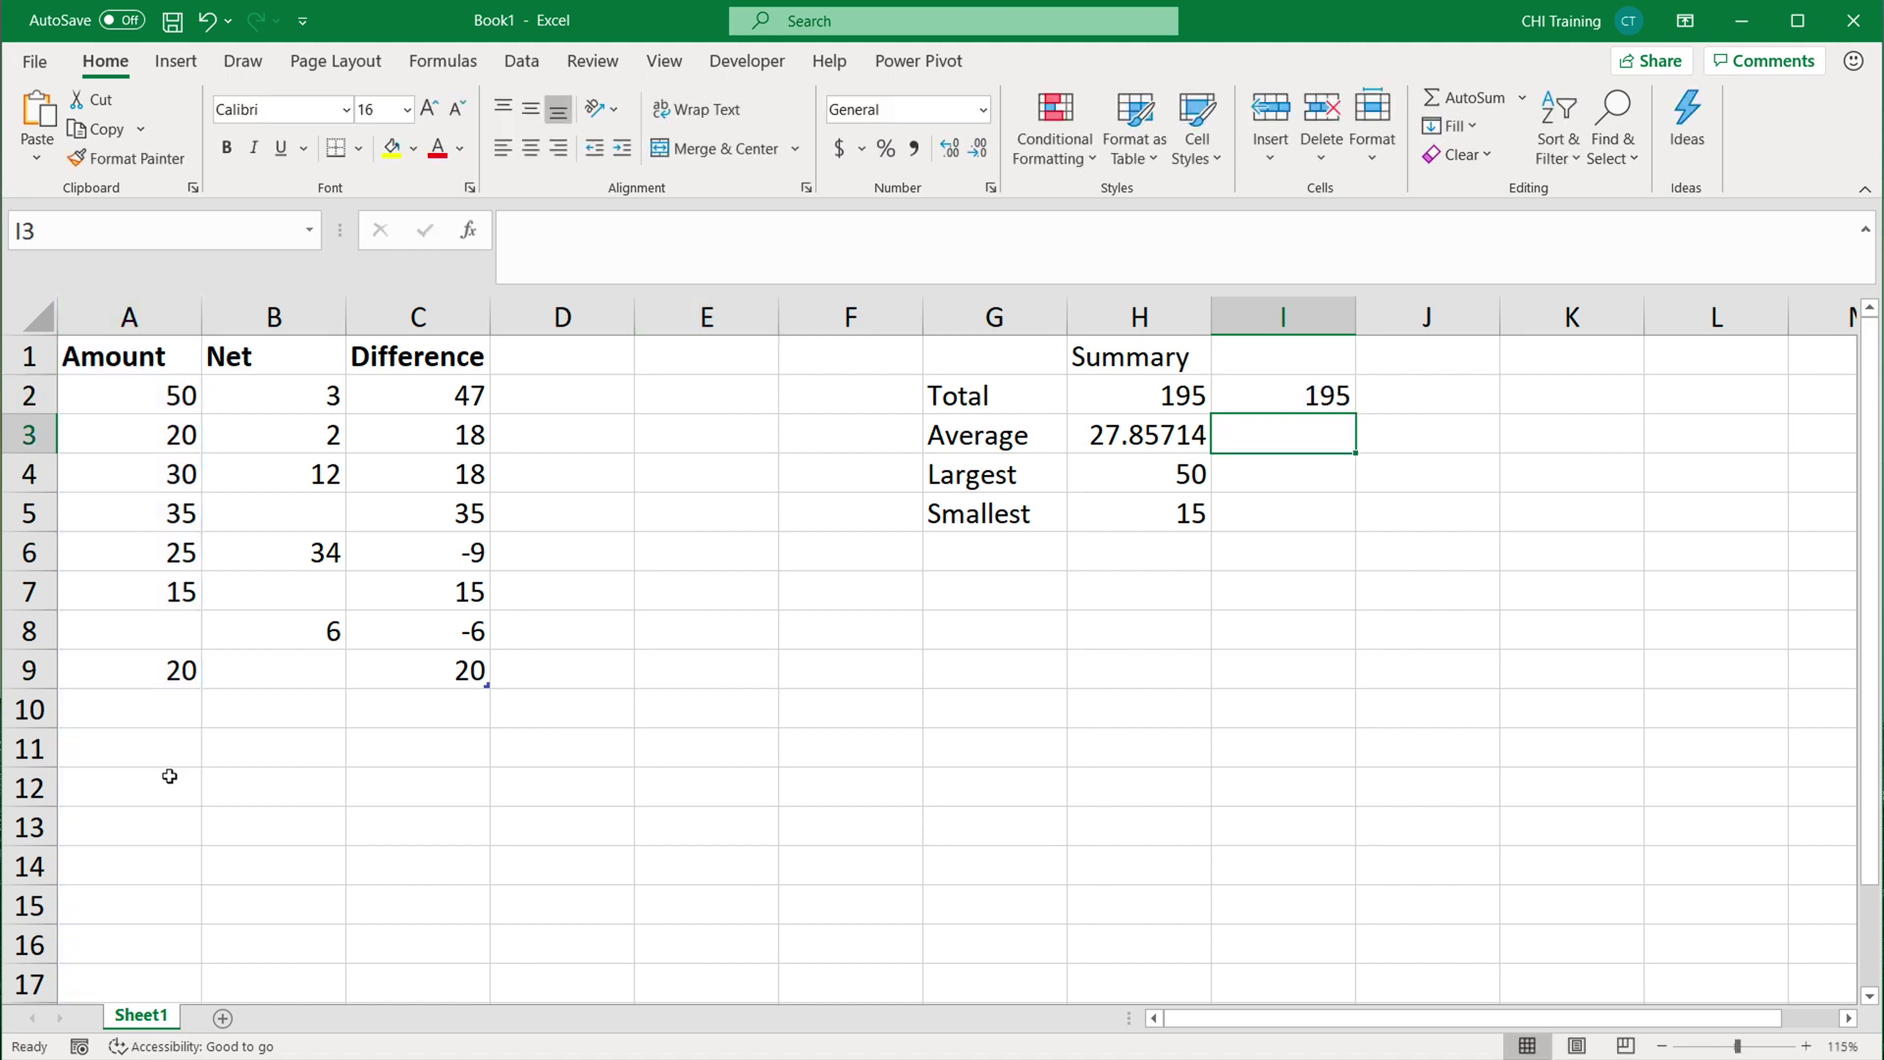
pyautogui.click(1330, 392)
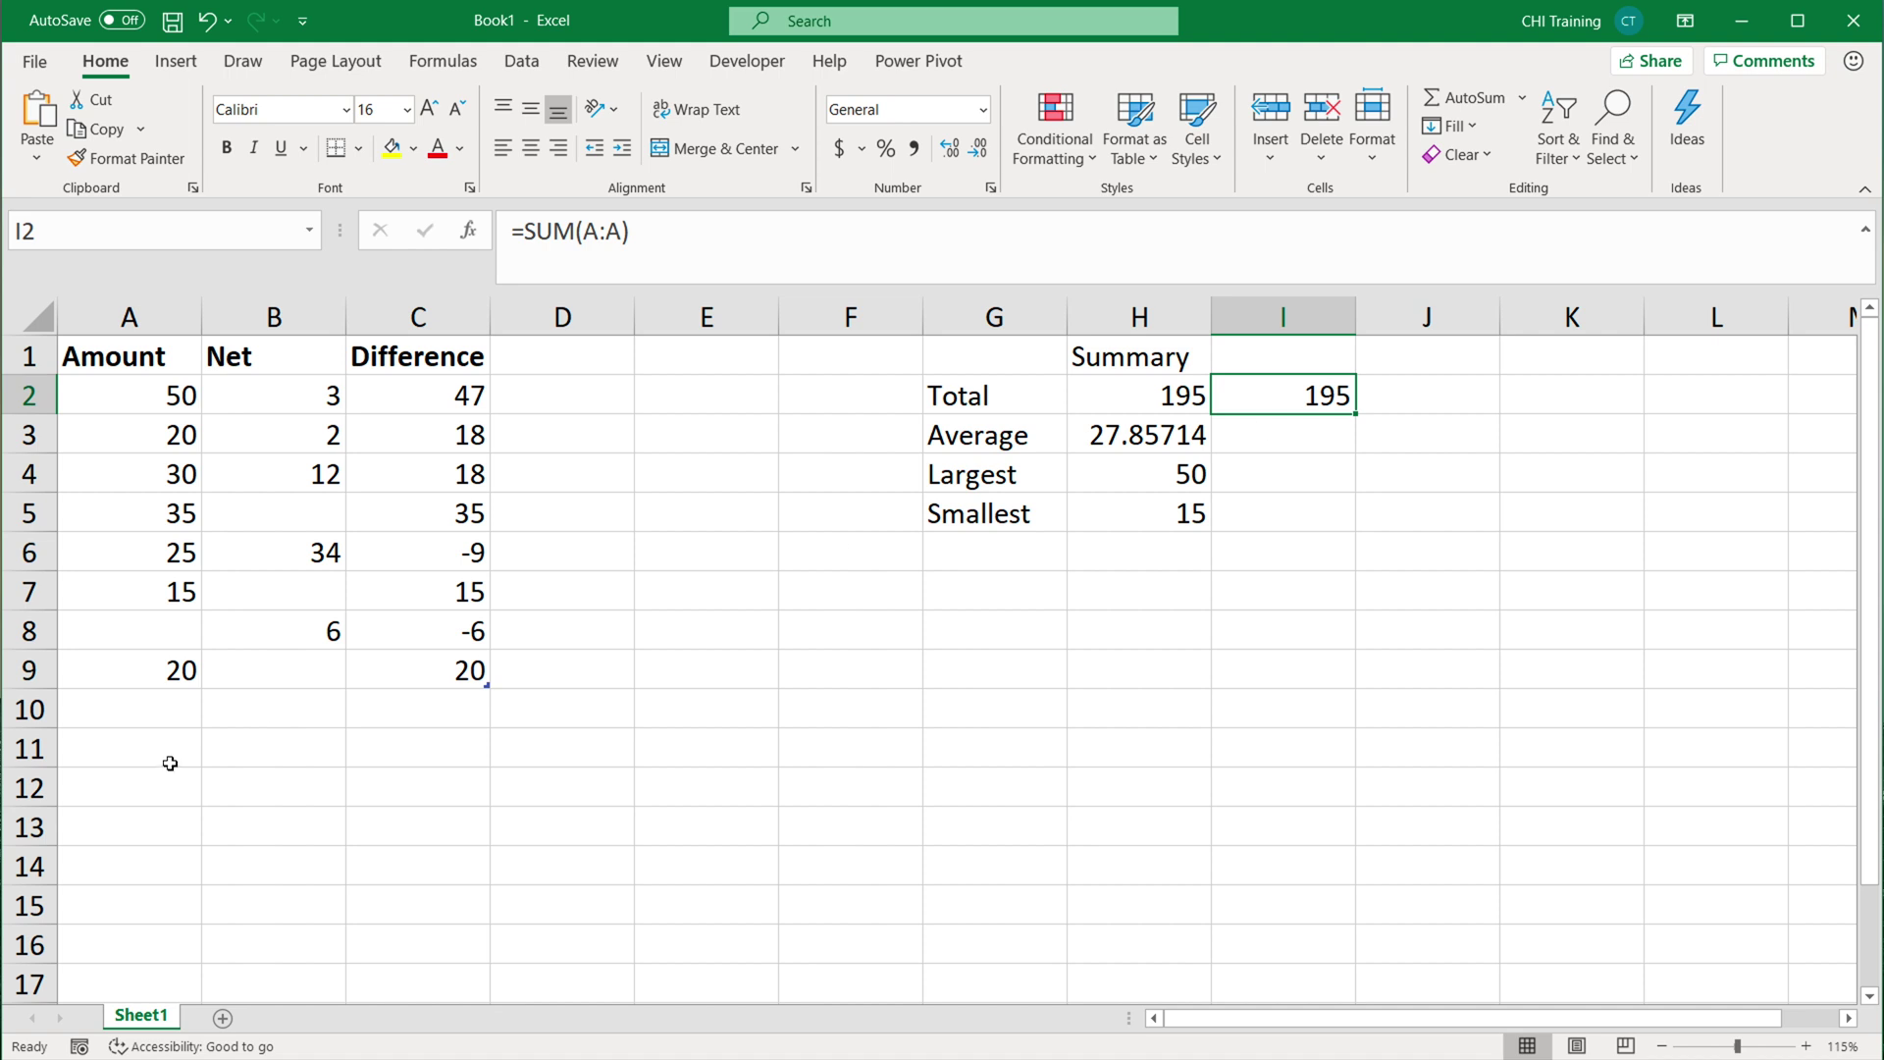
pyautogui.moveTo(138, 748); pyautogui.dragTo(147, 892)
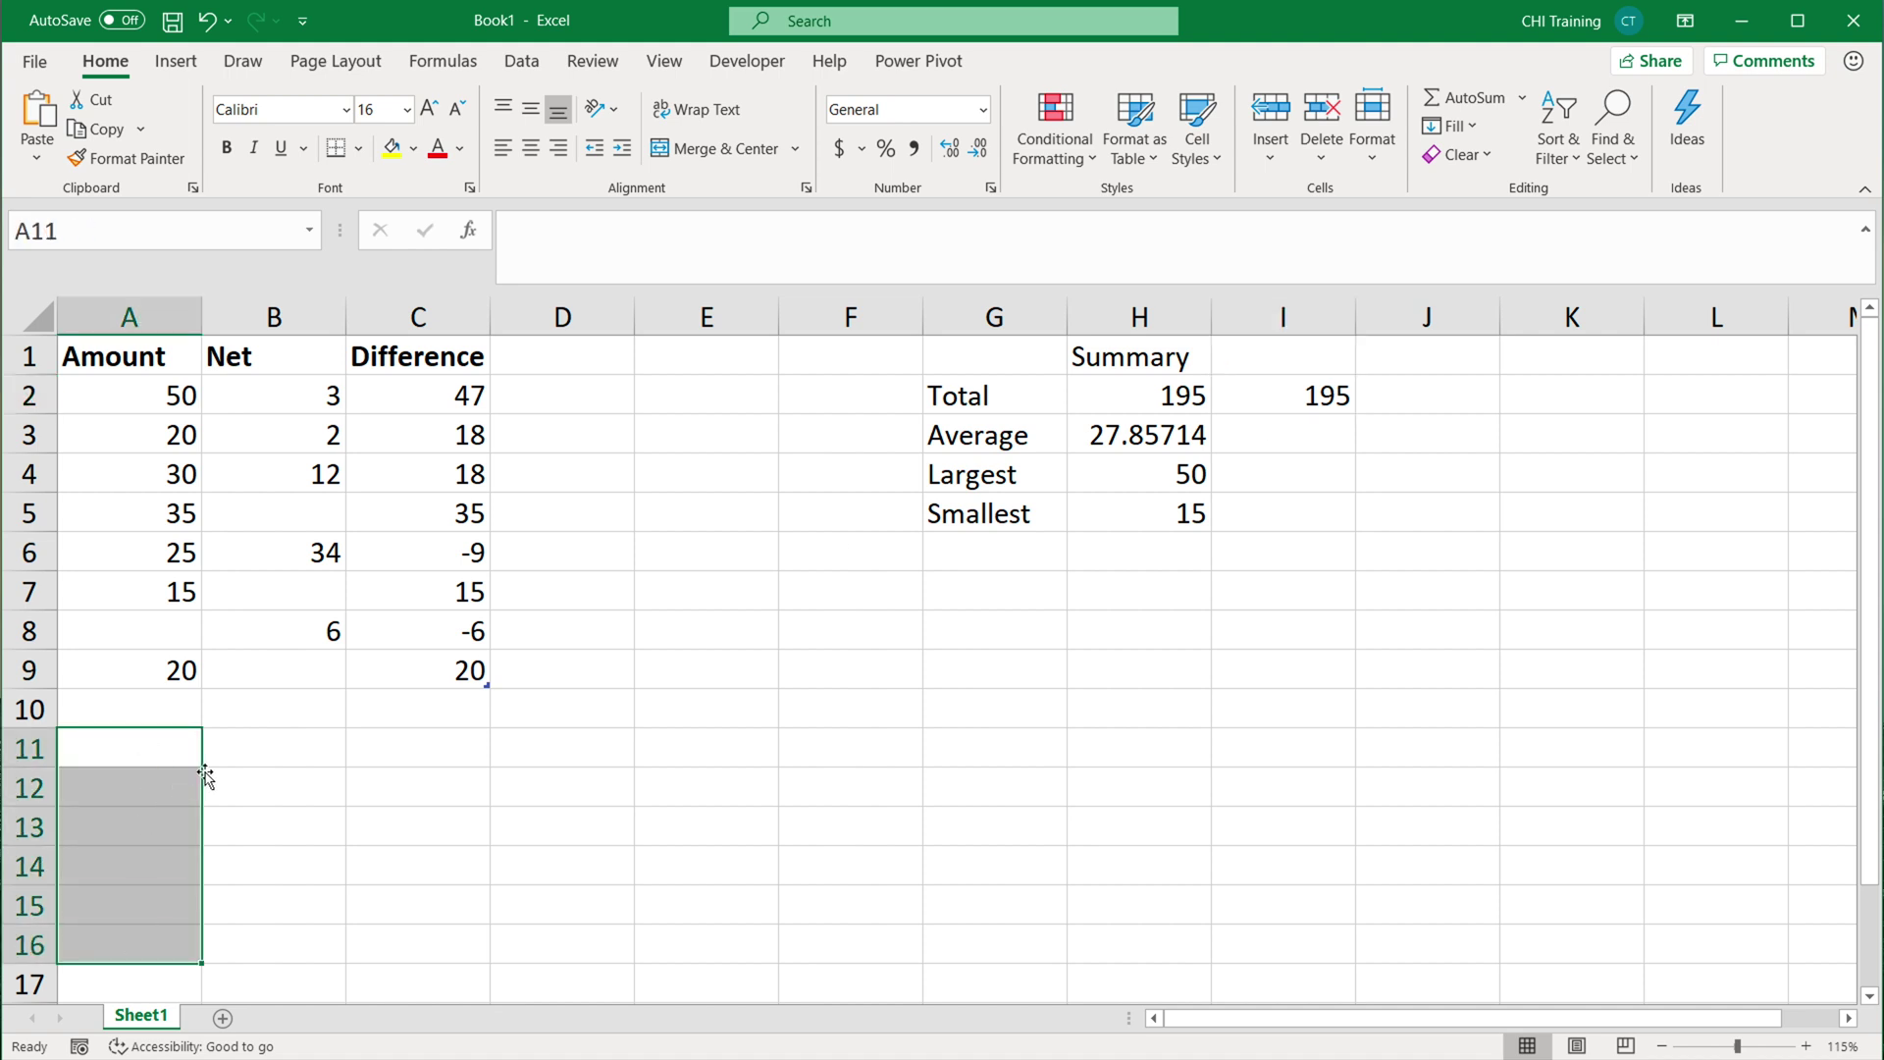
# Enter =AVERAGE(A:A) in I3, giving 27.85714.
pyautogui.click(1222, 437)
pyautogui.write('=aver')
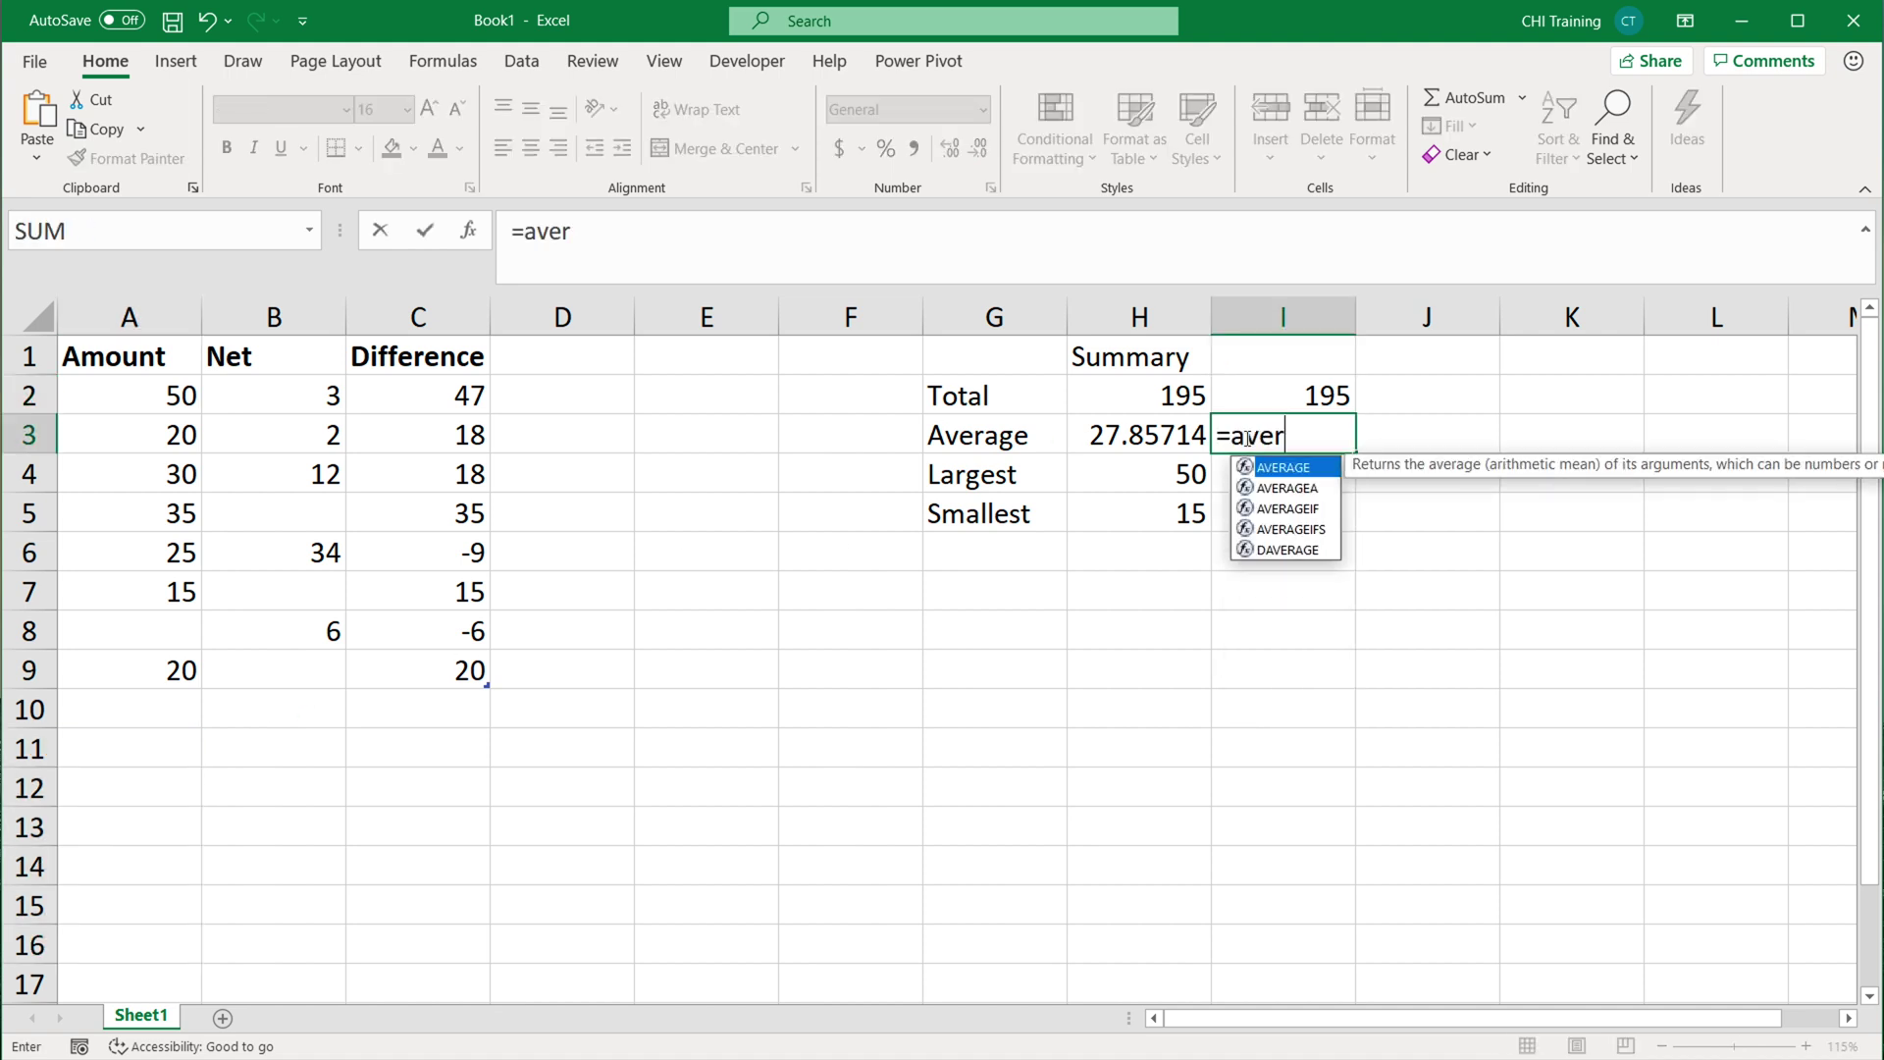
pyautogui.press('Tab')
pyautogui.click(96, 303)
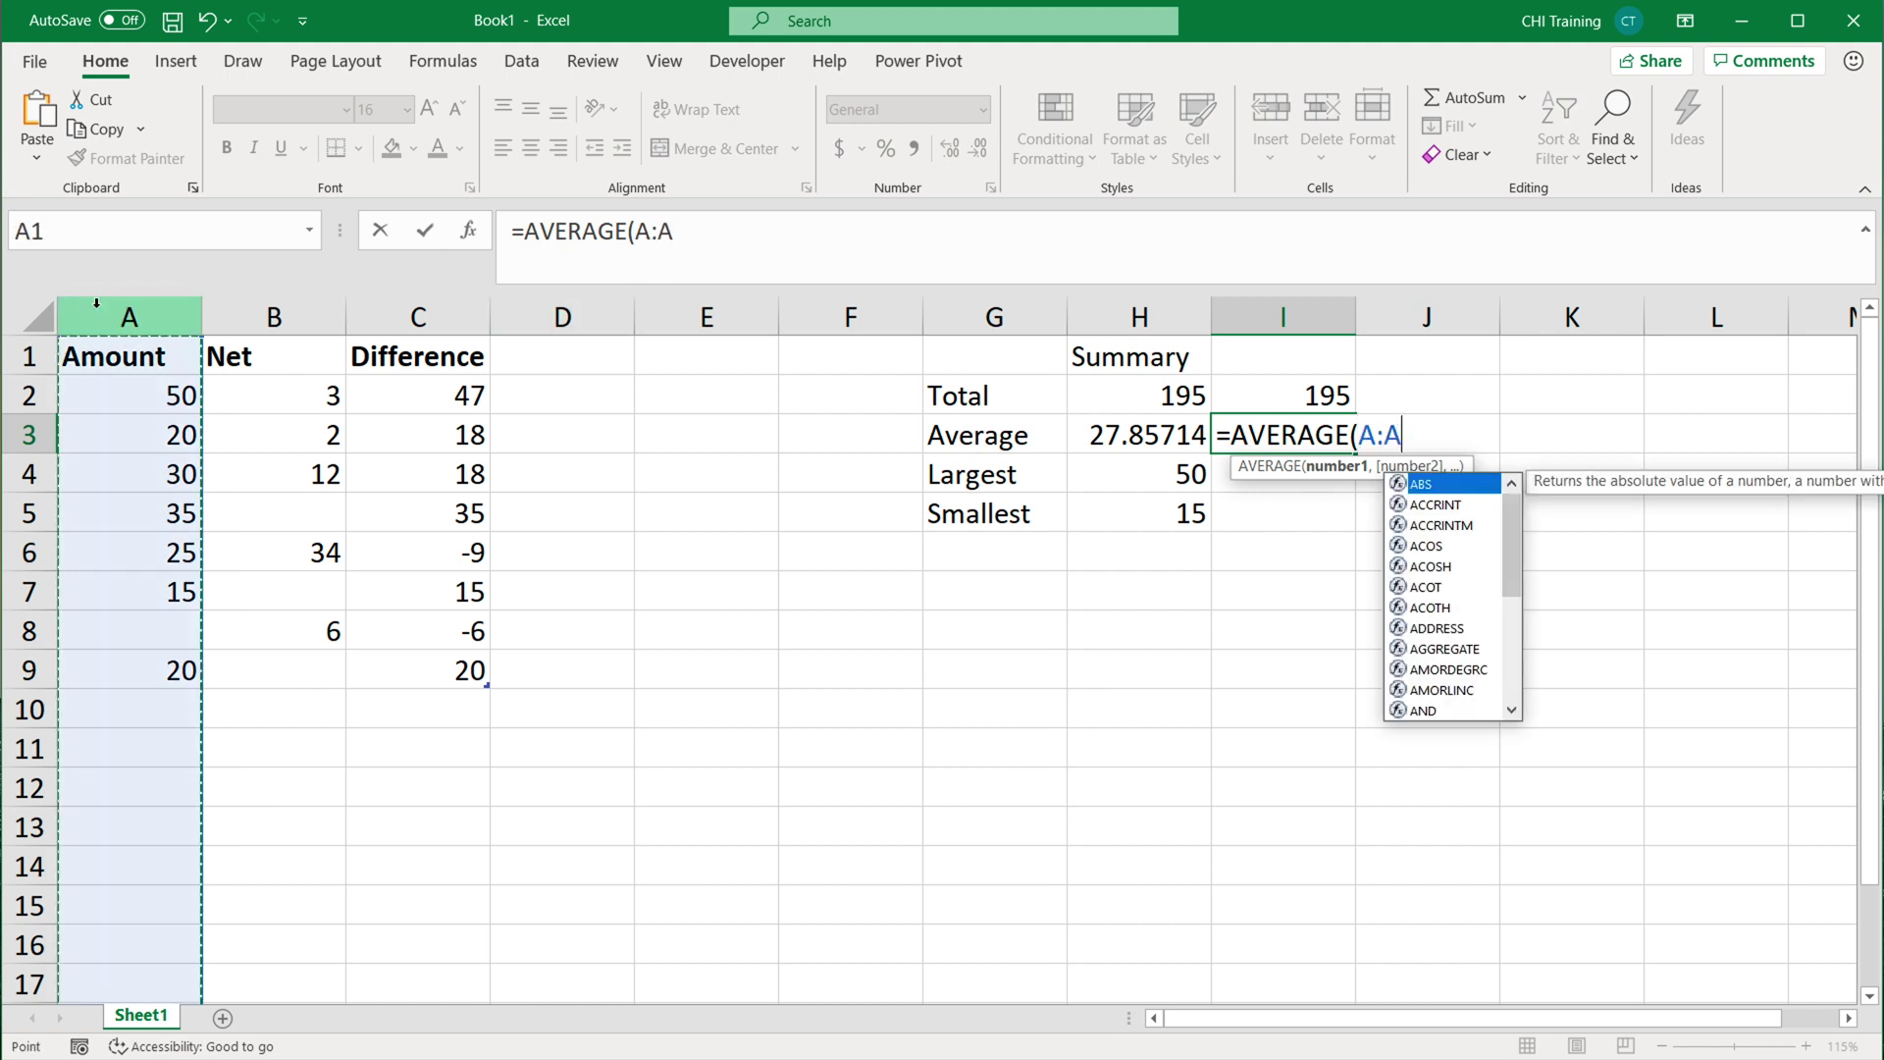
pyautogui.write(')')
pyautogui.press('Return')
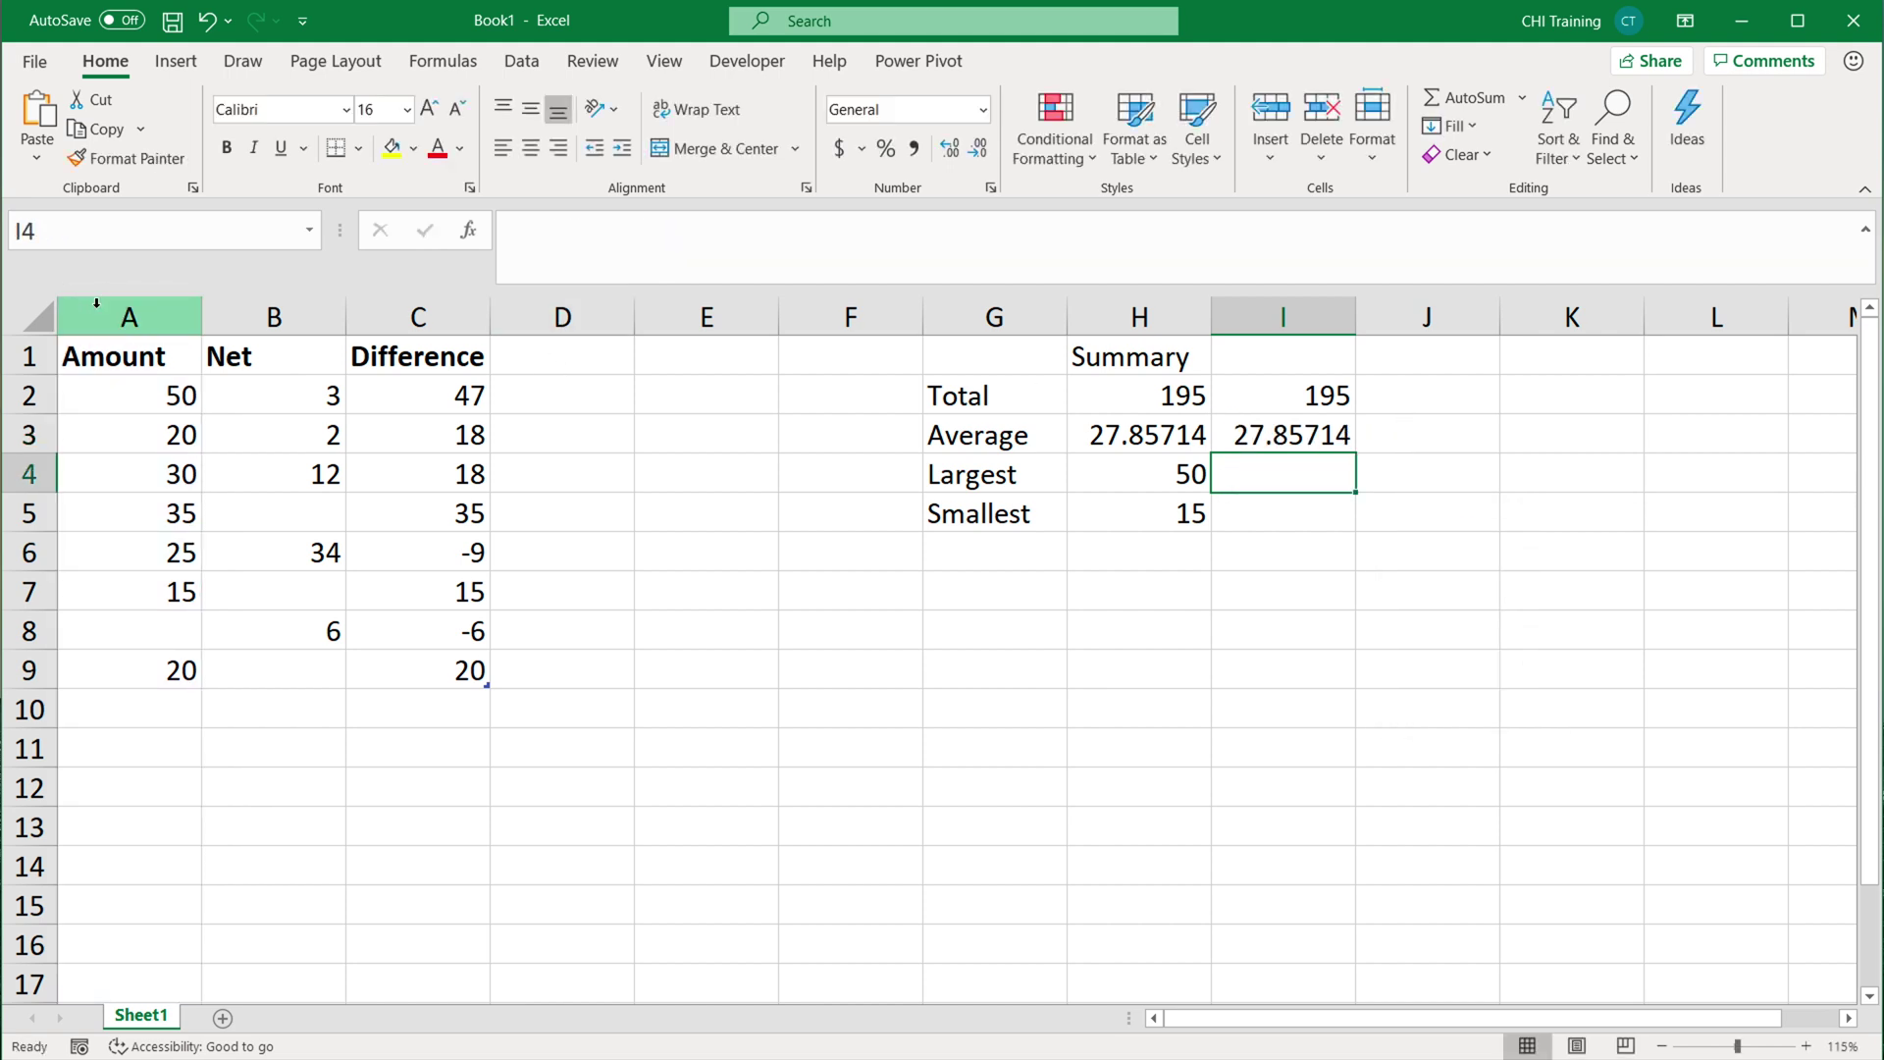
pyautogui.press('Left')
pyautogui.press('Down')
pyautogui.press('Down')
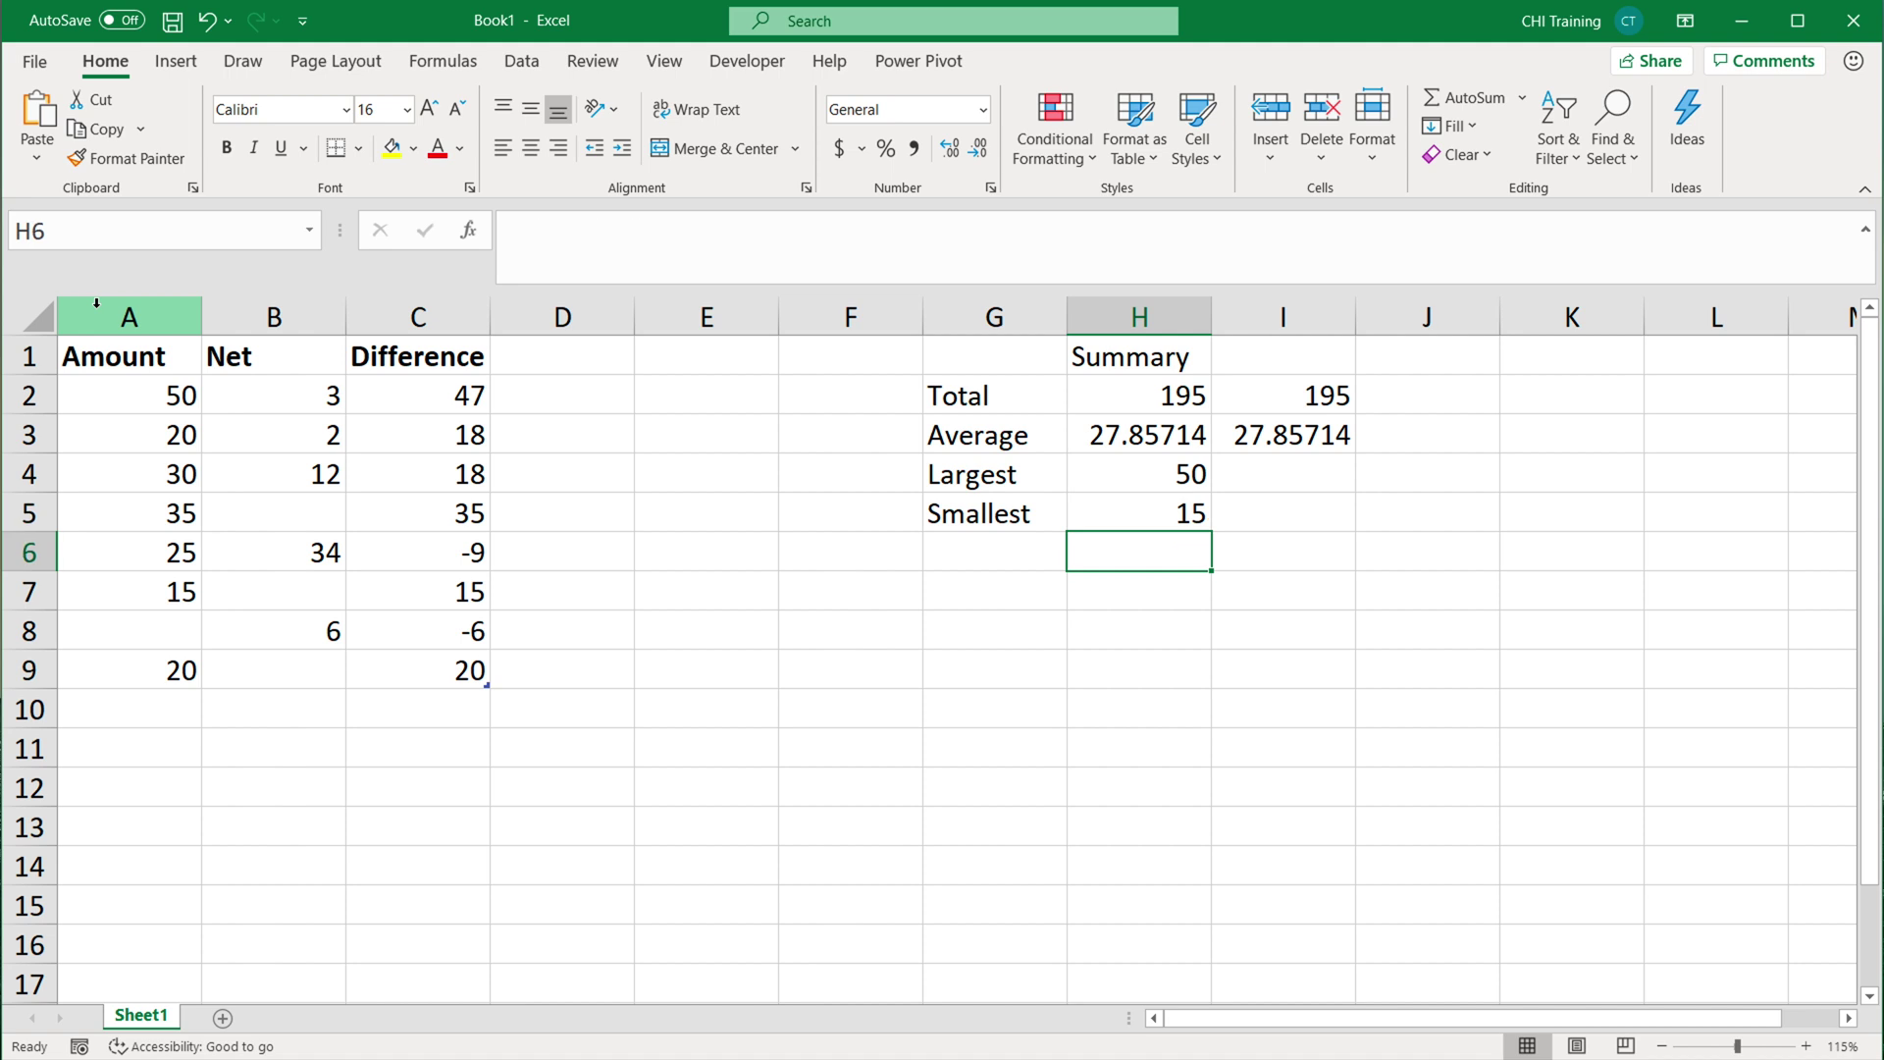
# Add the label COUNTA in G6 below Smallest.
pyautogui.press('Left')
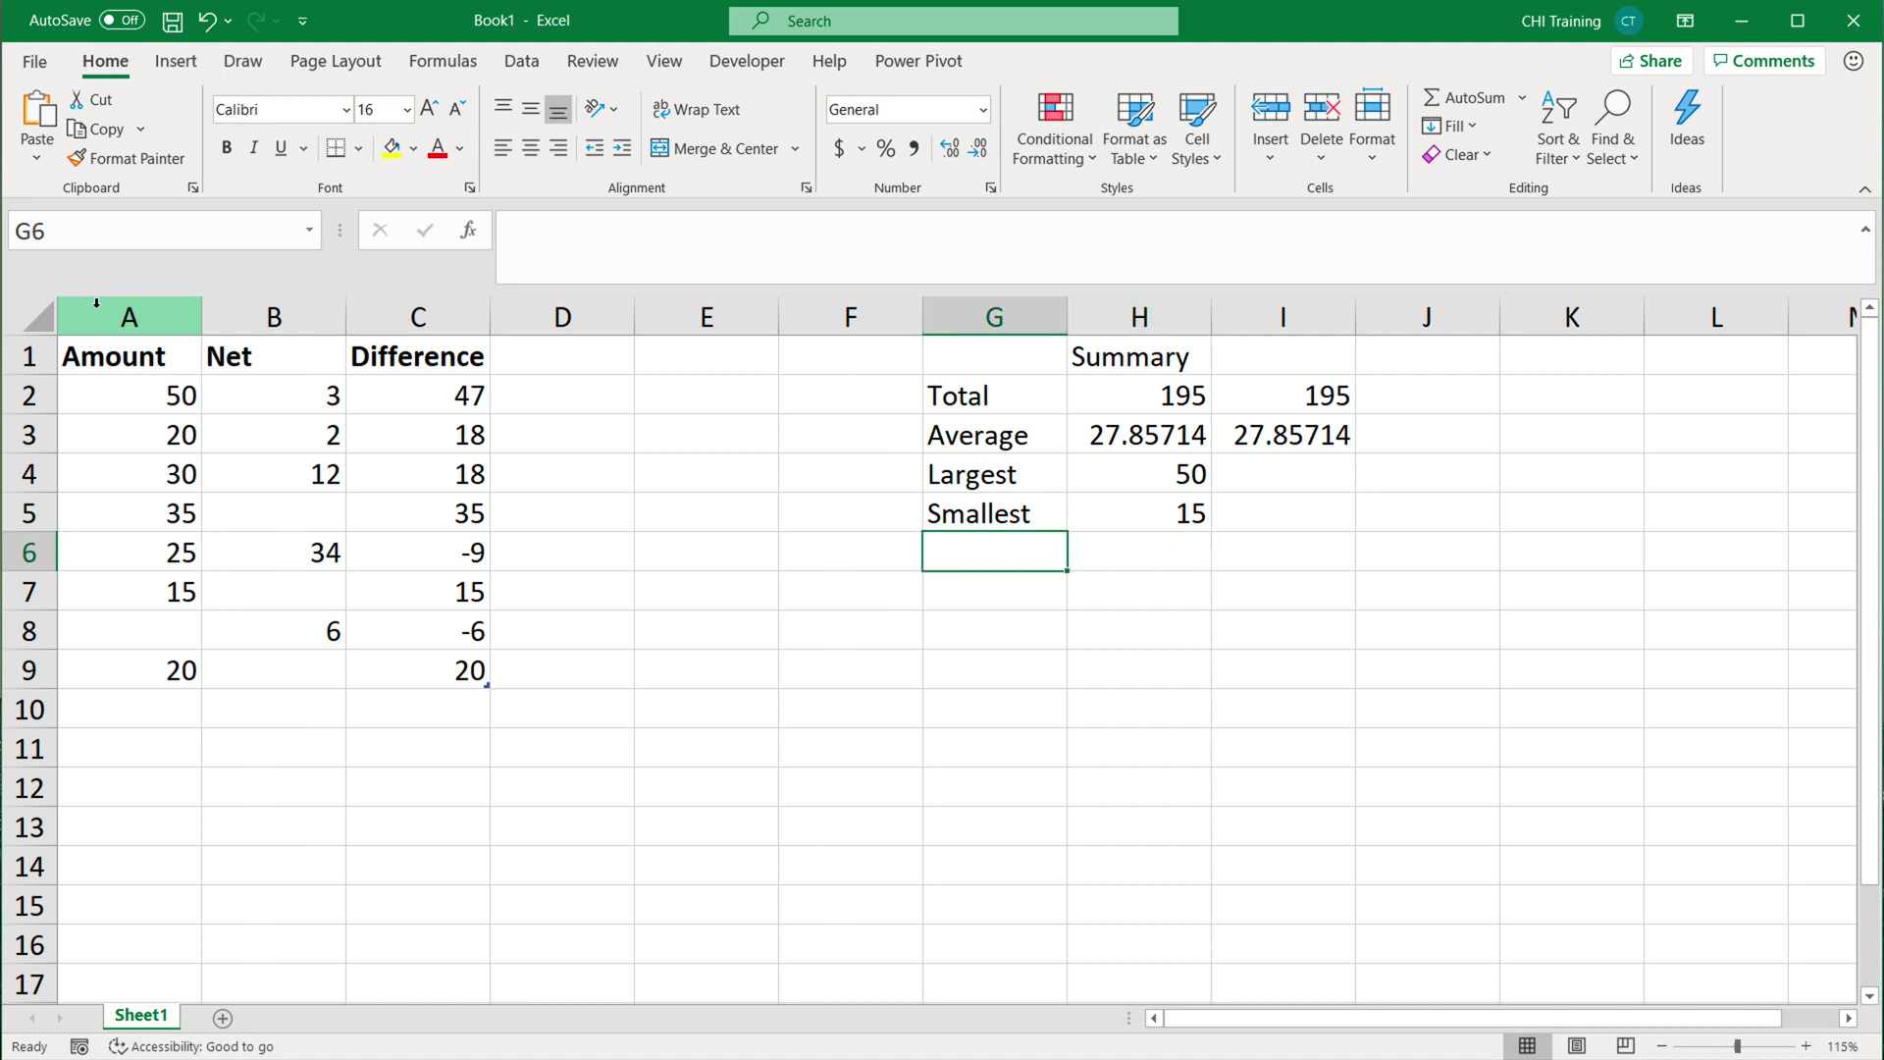
pyautogui.write('COUNTA')
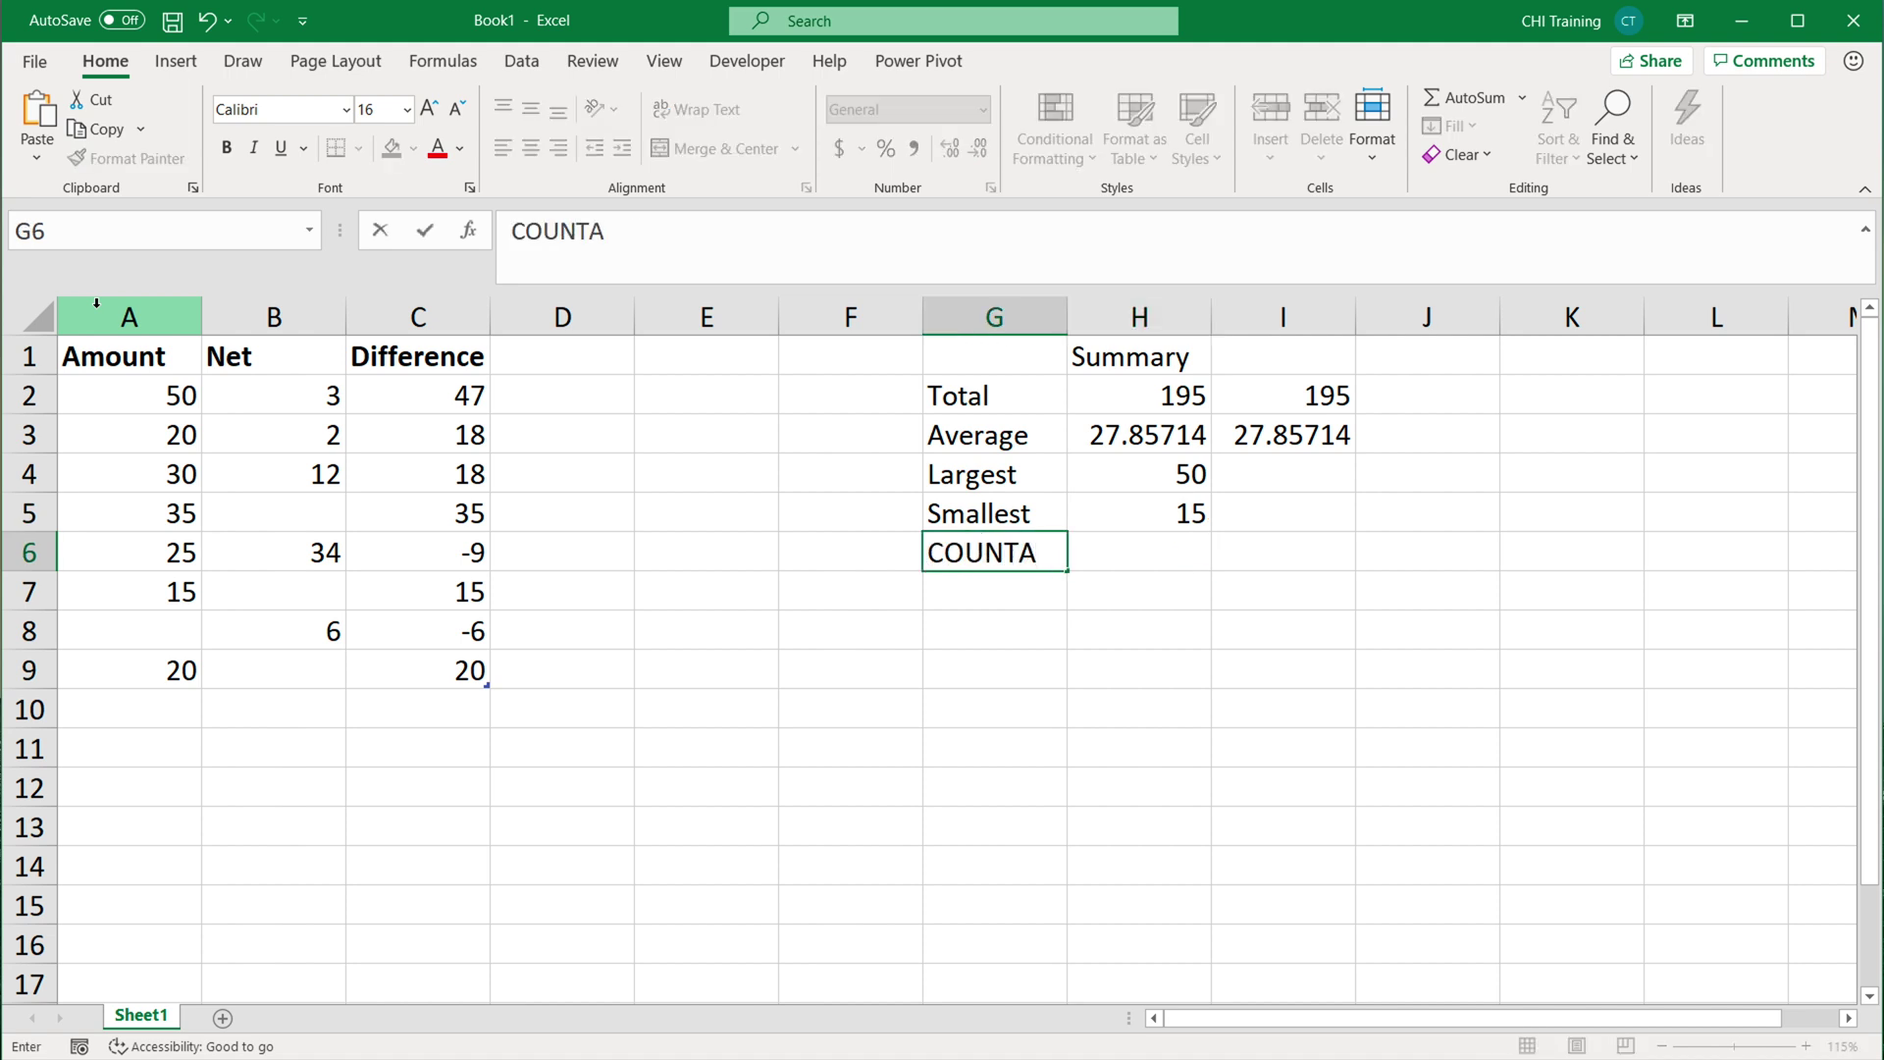
pyautogui.press('Tab')
# Enter =COUNTA(coffee[Amount]) in H6, fixing the suggested function, returning 7.
pyautogui.write('=COUNTA')
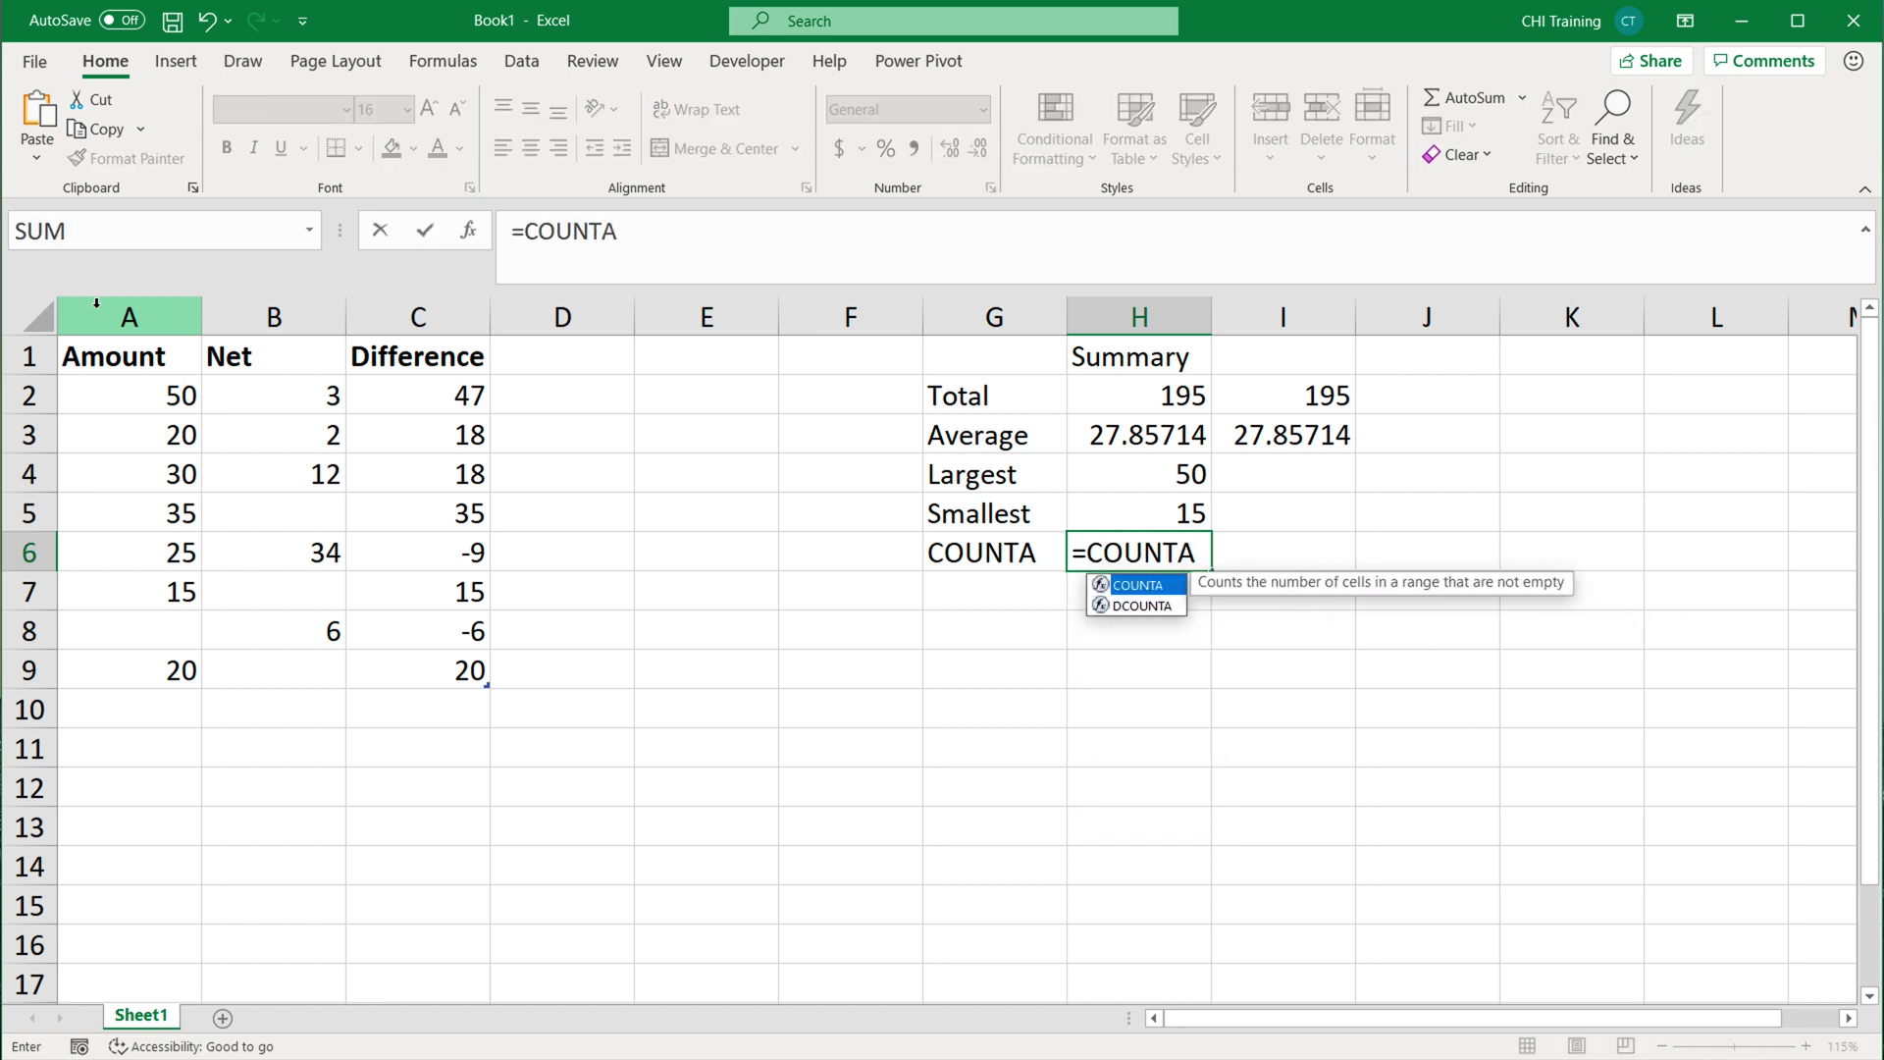
pyautogui.press('Down')
pyautogui.press('Tab')
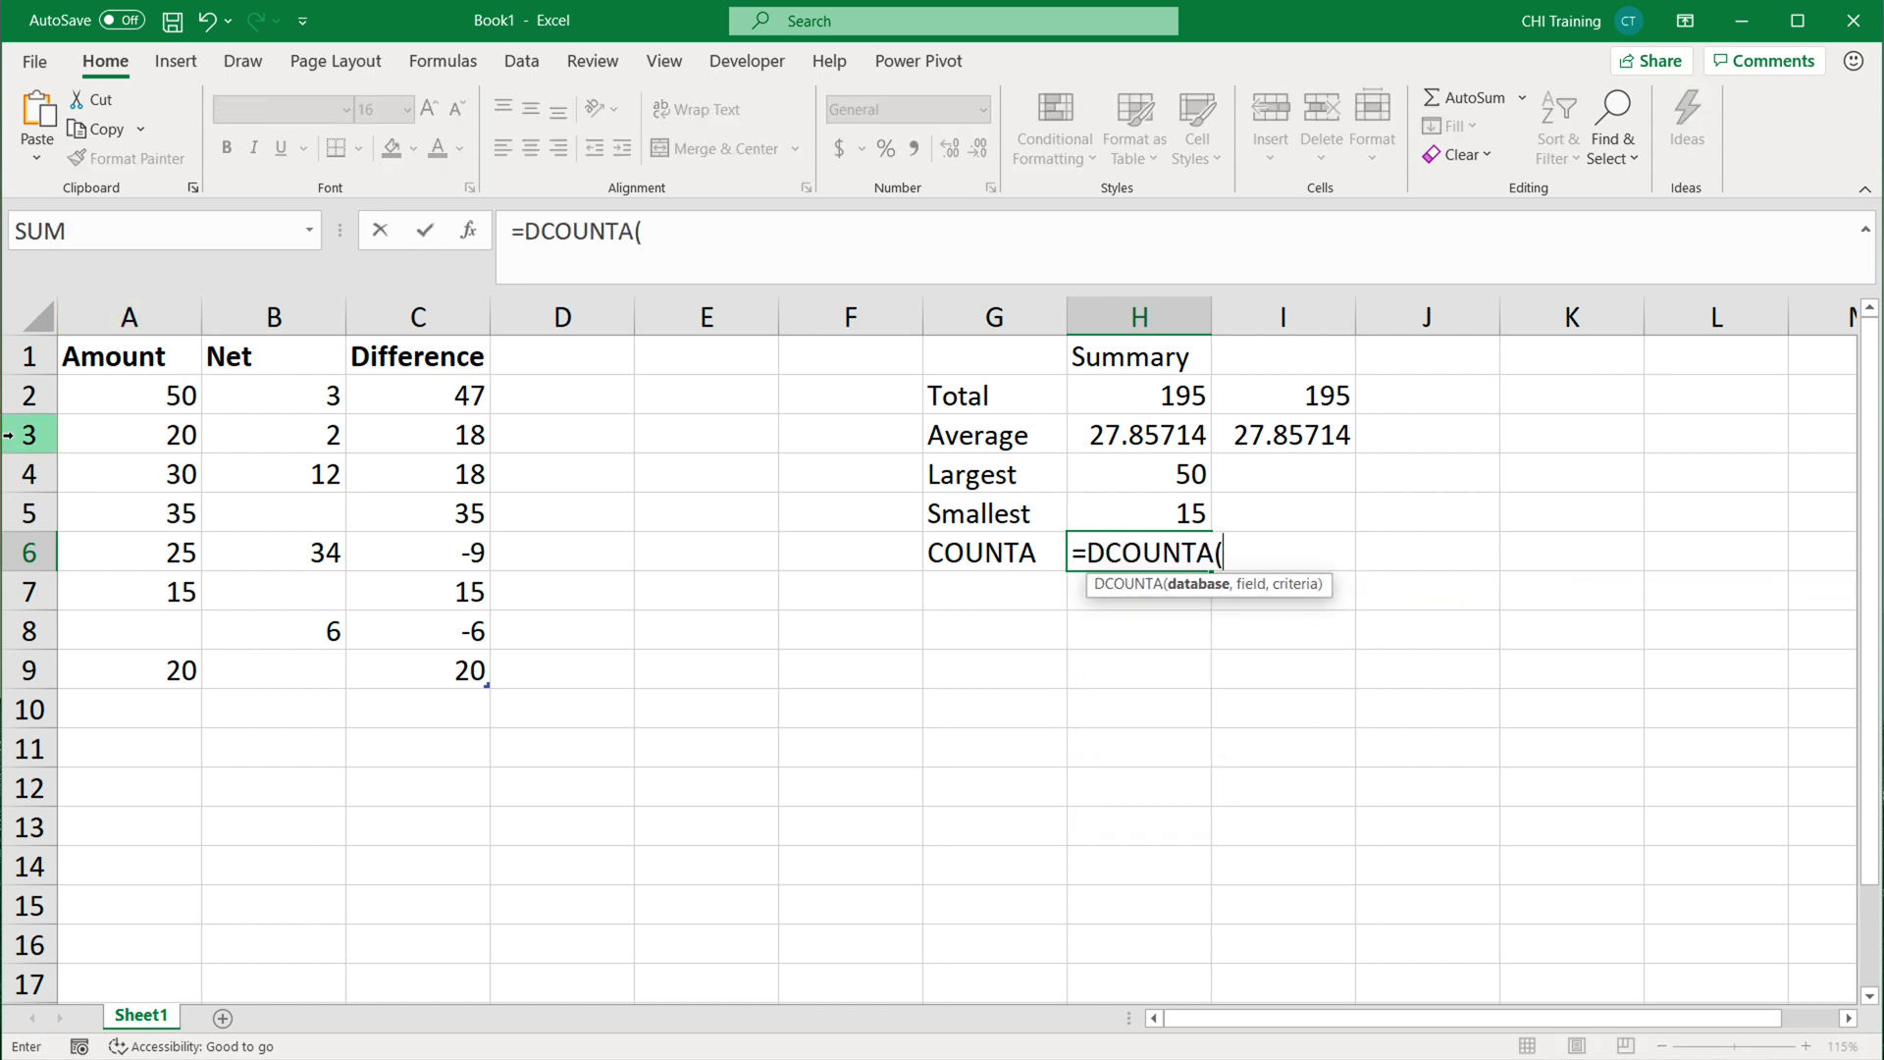
pyautogui.click(1101, 553)
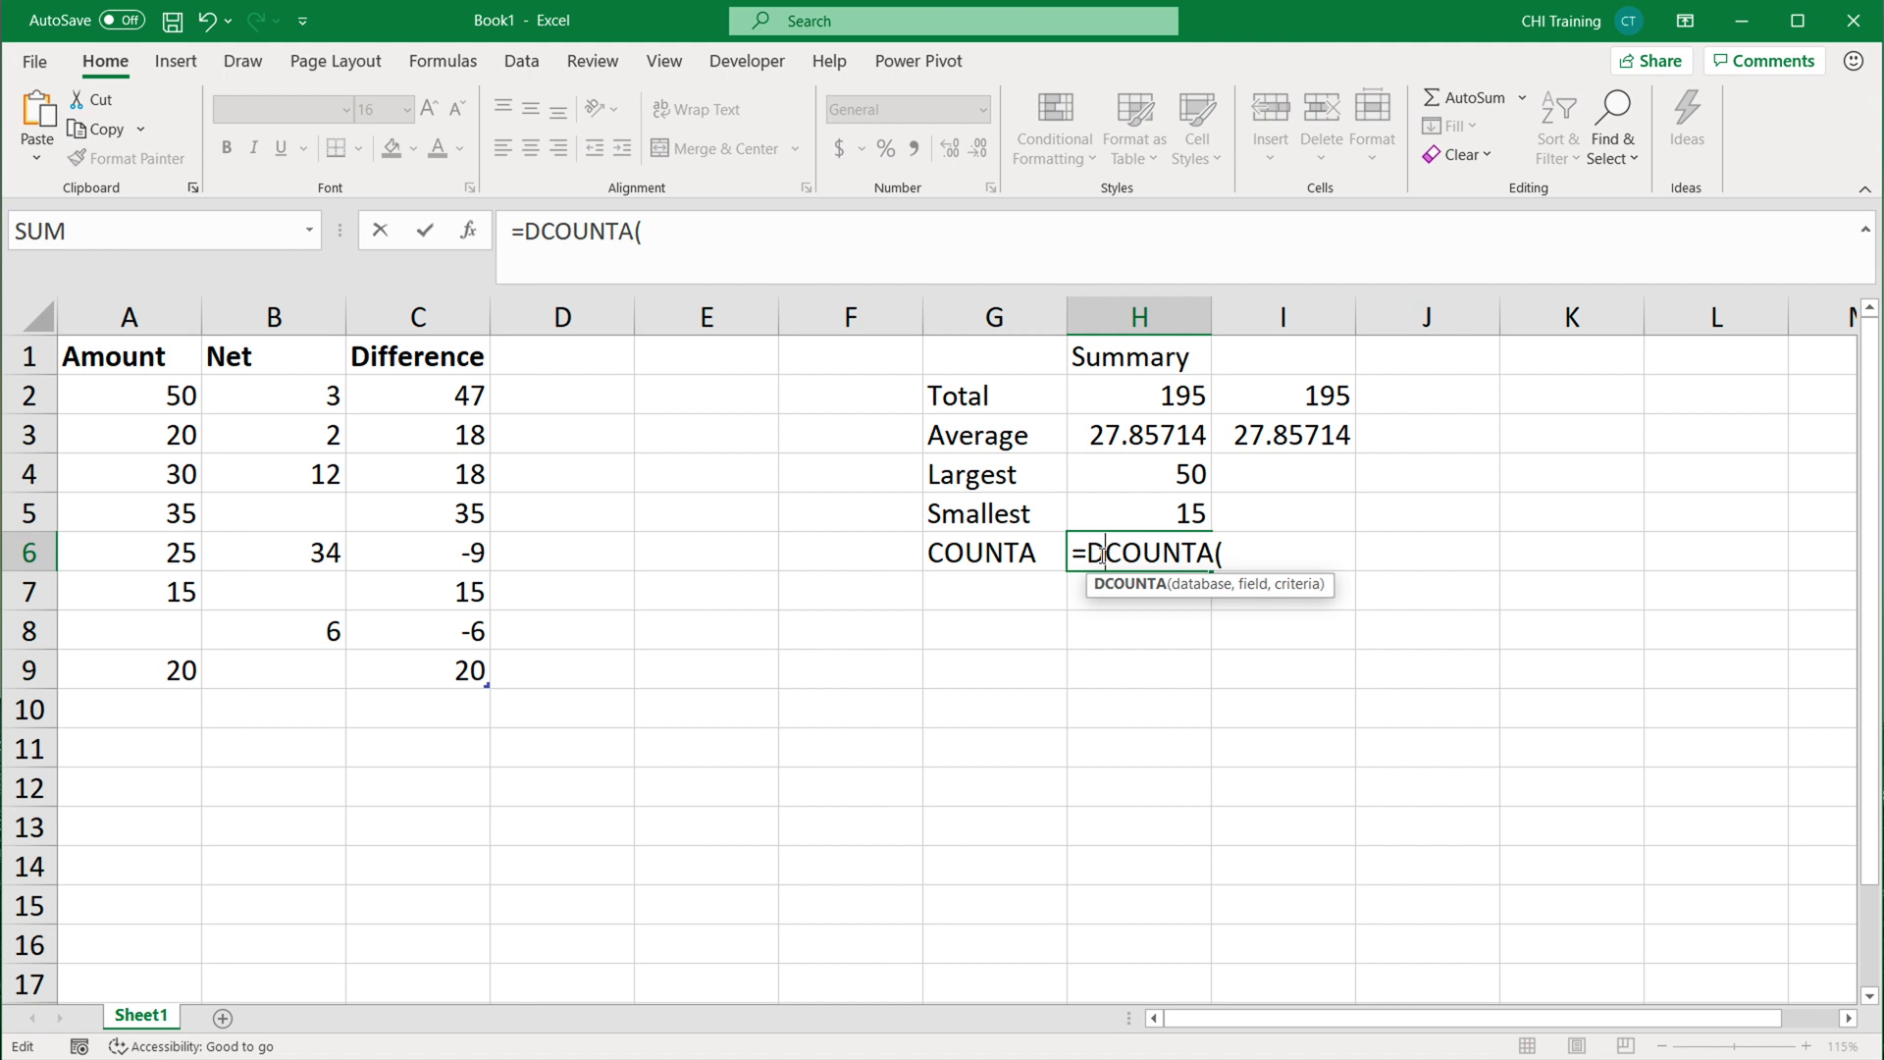
pyautogui.press('BackSpace')
pyautogui.moveTo(144, 393); pyautogui.dragTo(167, 664)
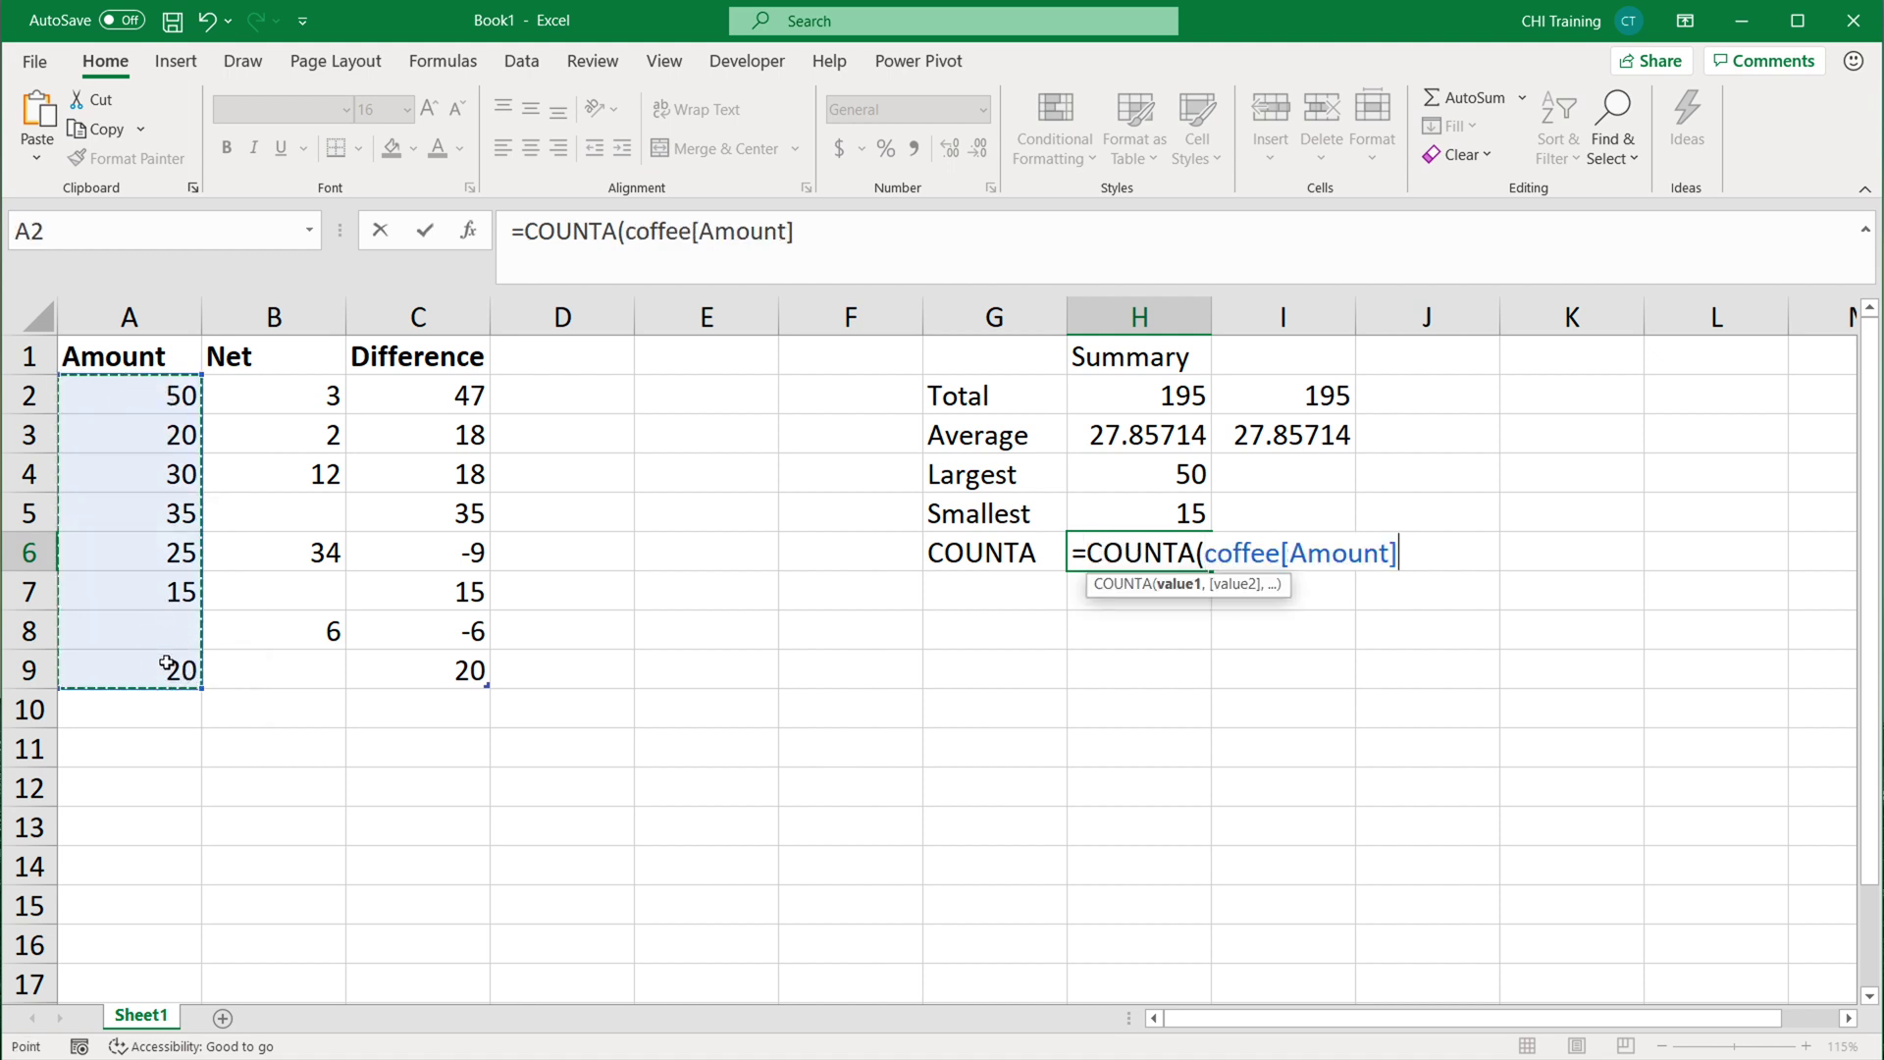
pyautogui.write(')')
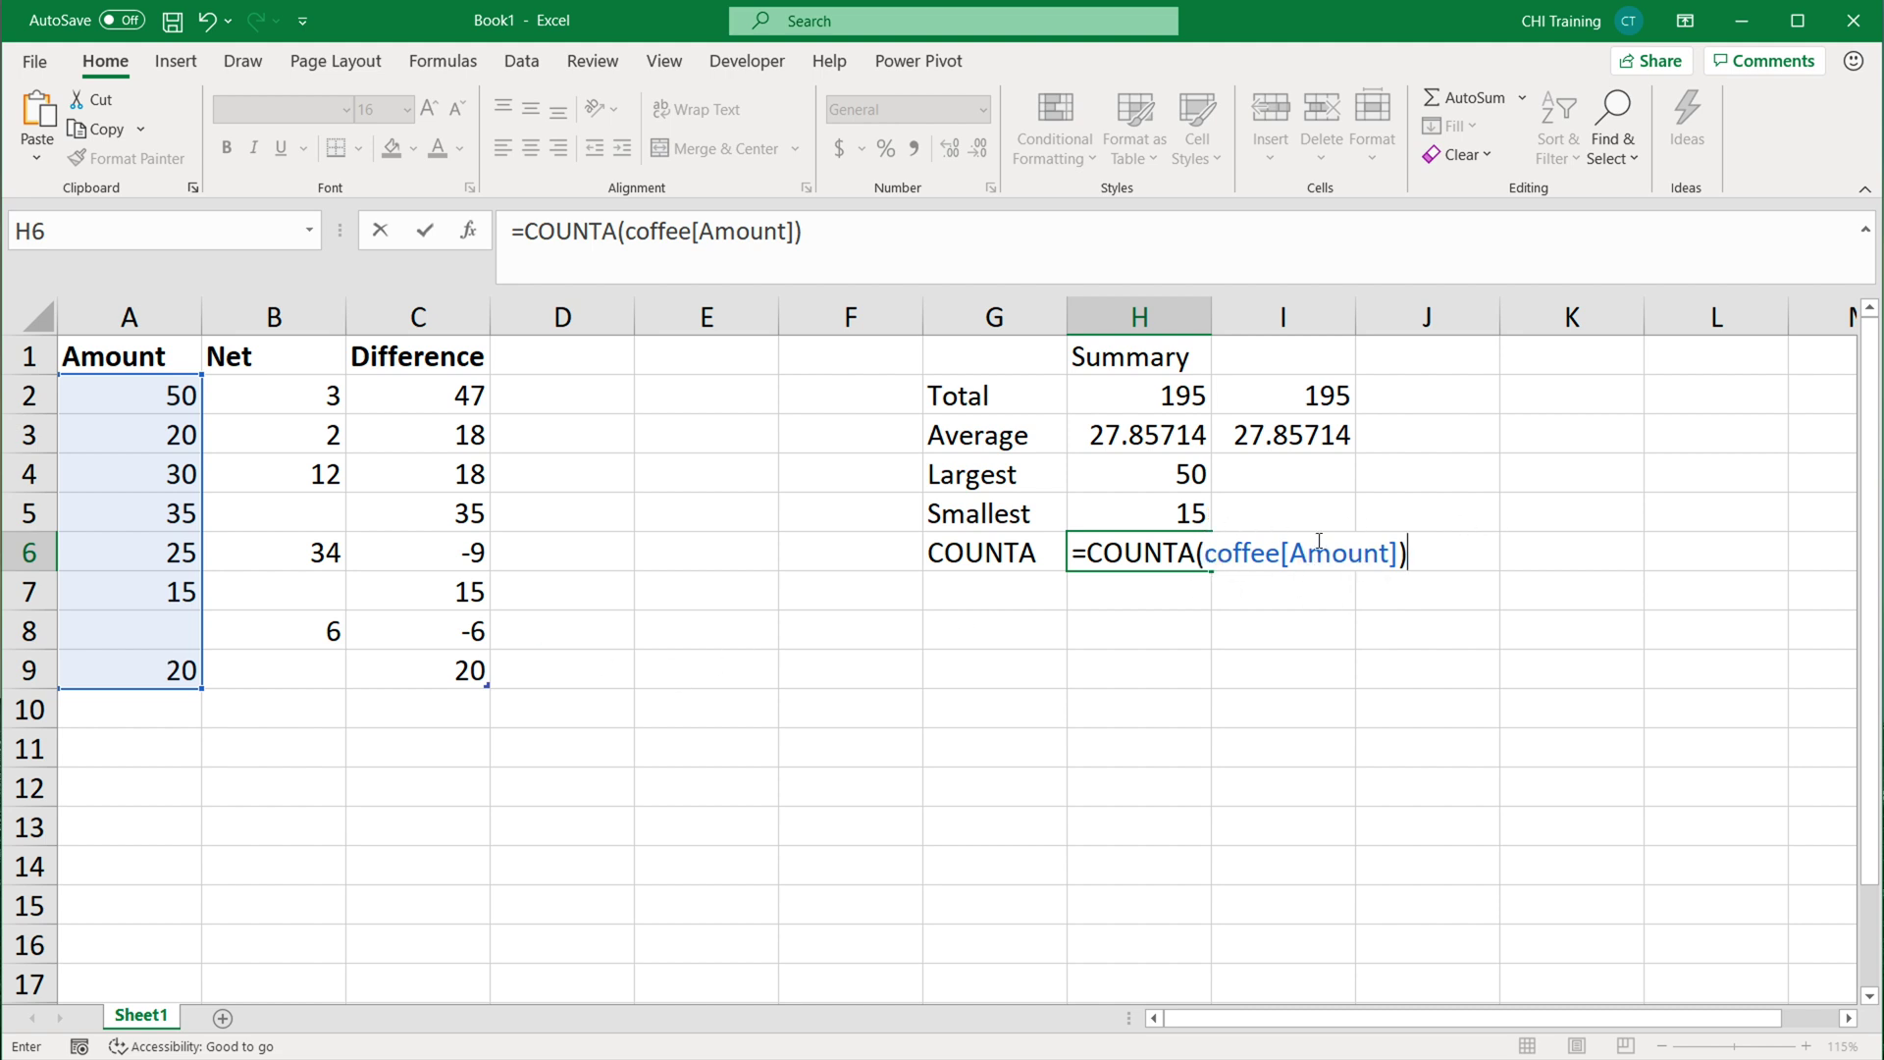
pyautogui.press('Return')
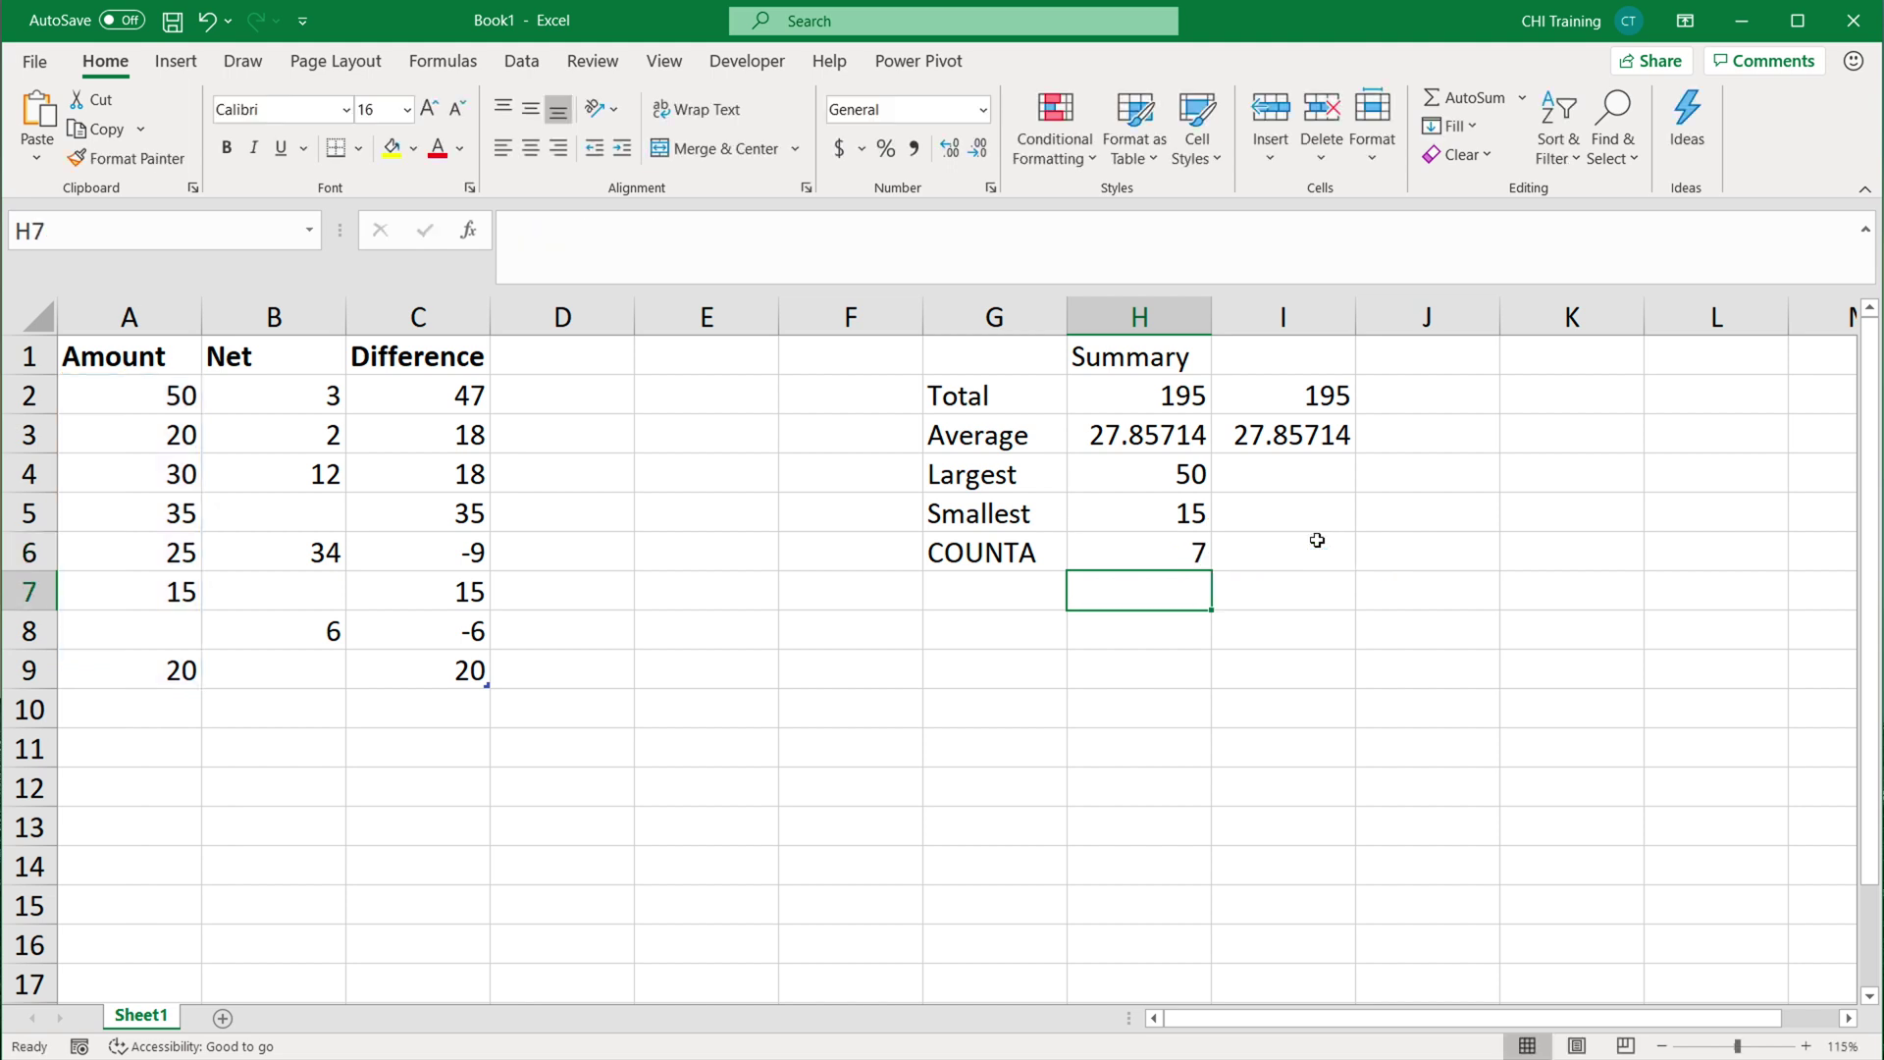
# Enter =COUNTA(A:A) in I6, returning 8, and compare it with H6's table-based formula.
pyautogui.click(1306, 548)
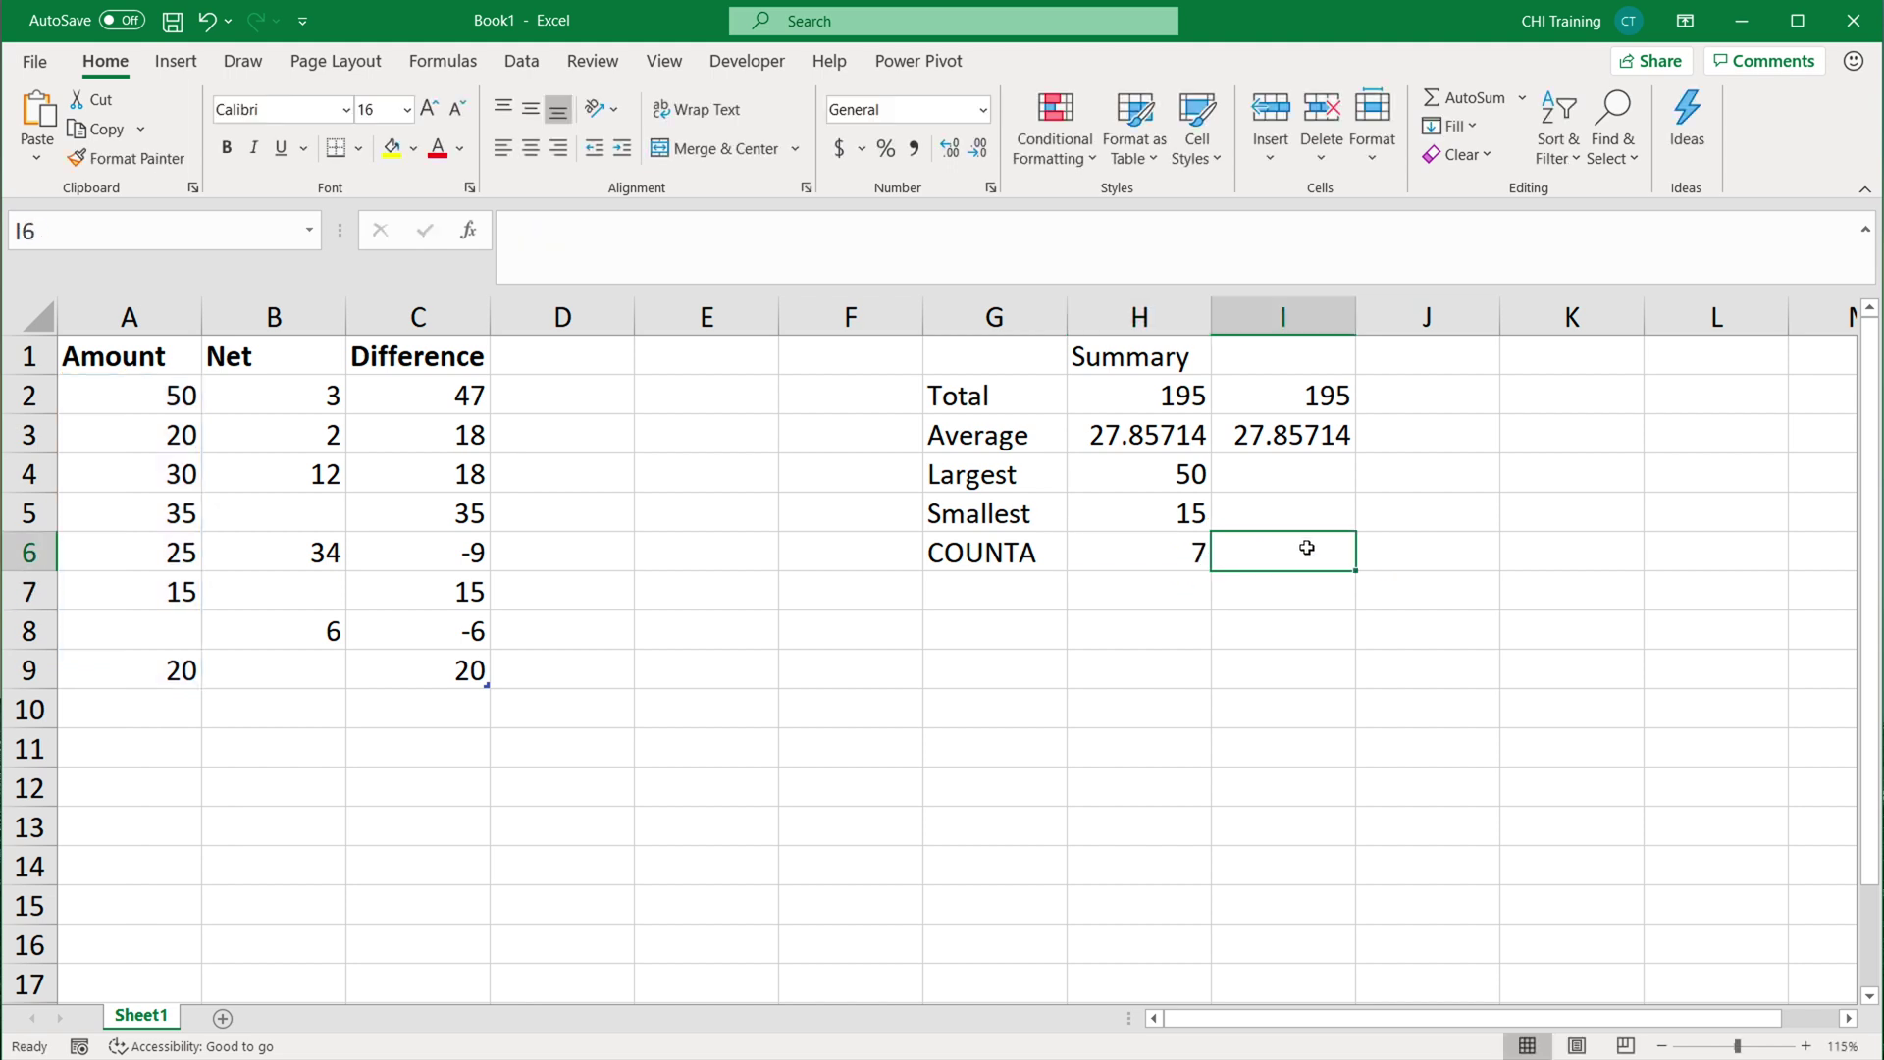
pyautogui.write('=COUNTA(')
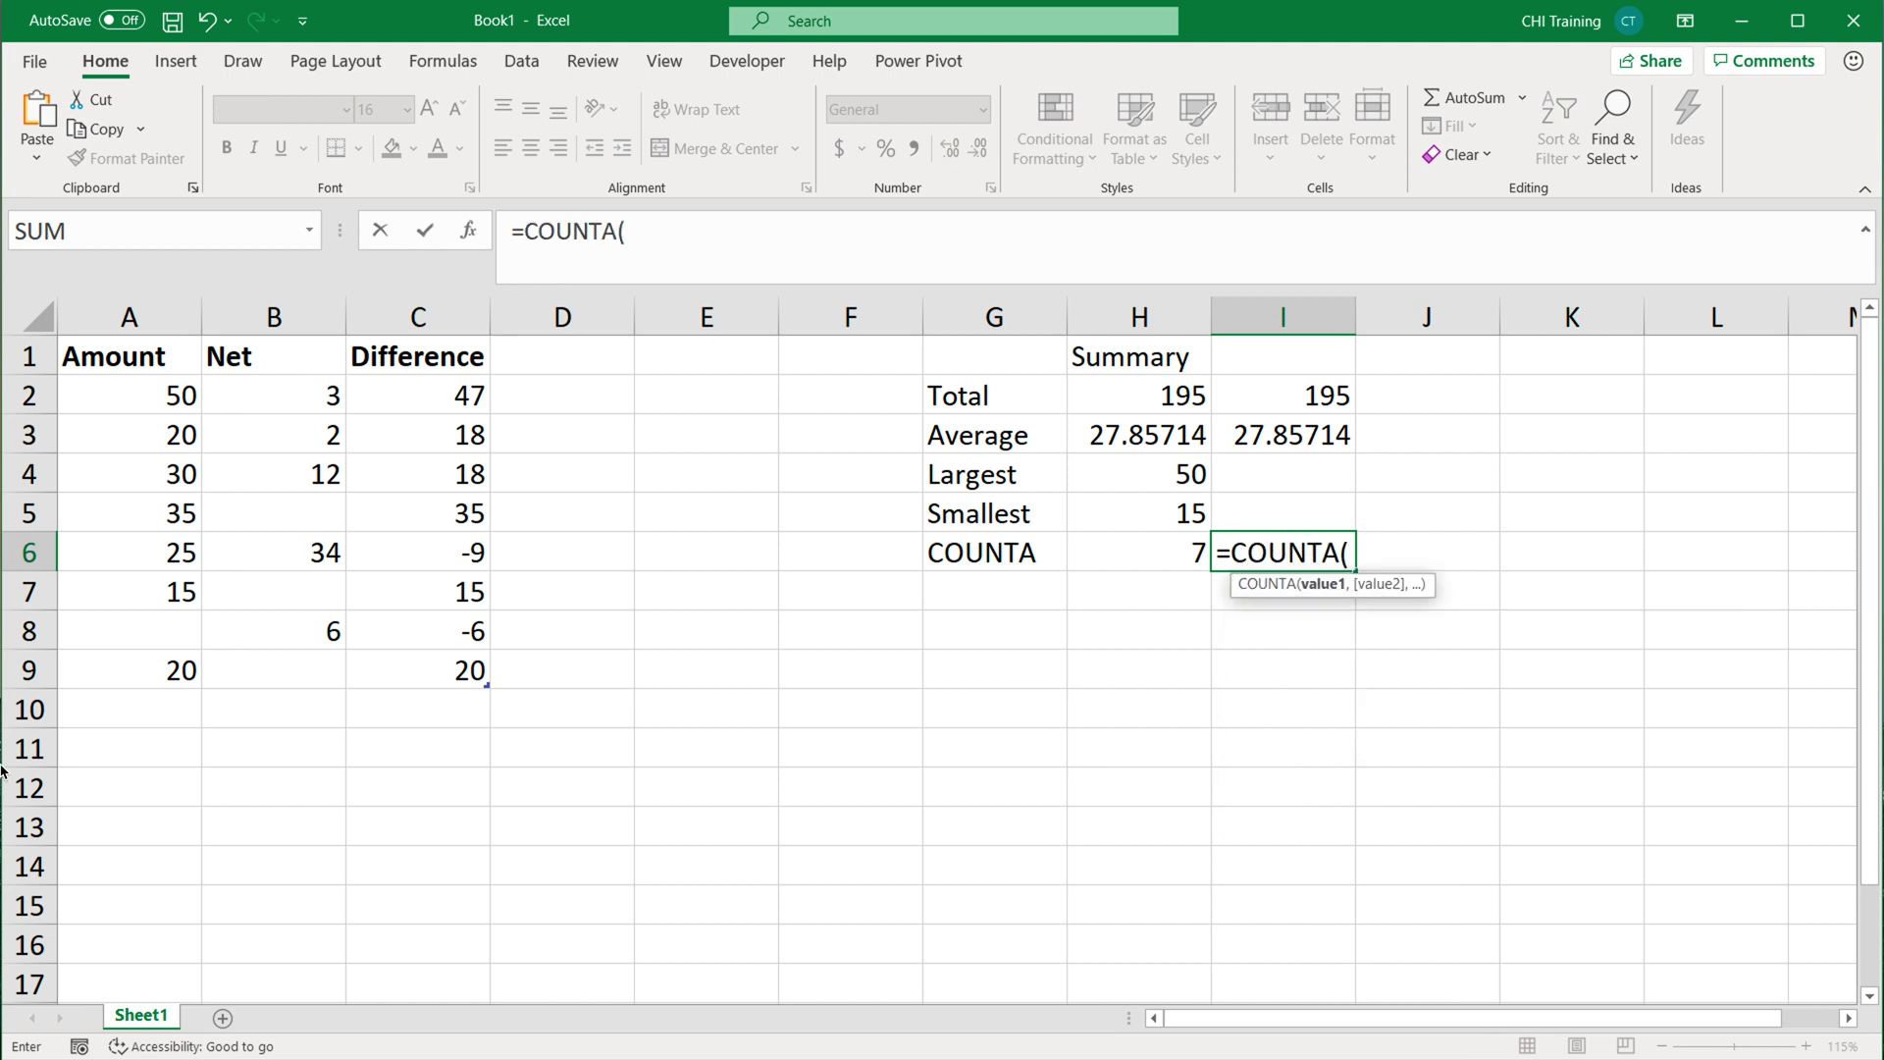
pyautogui.click(127, 300)
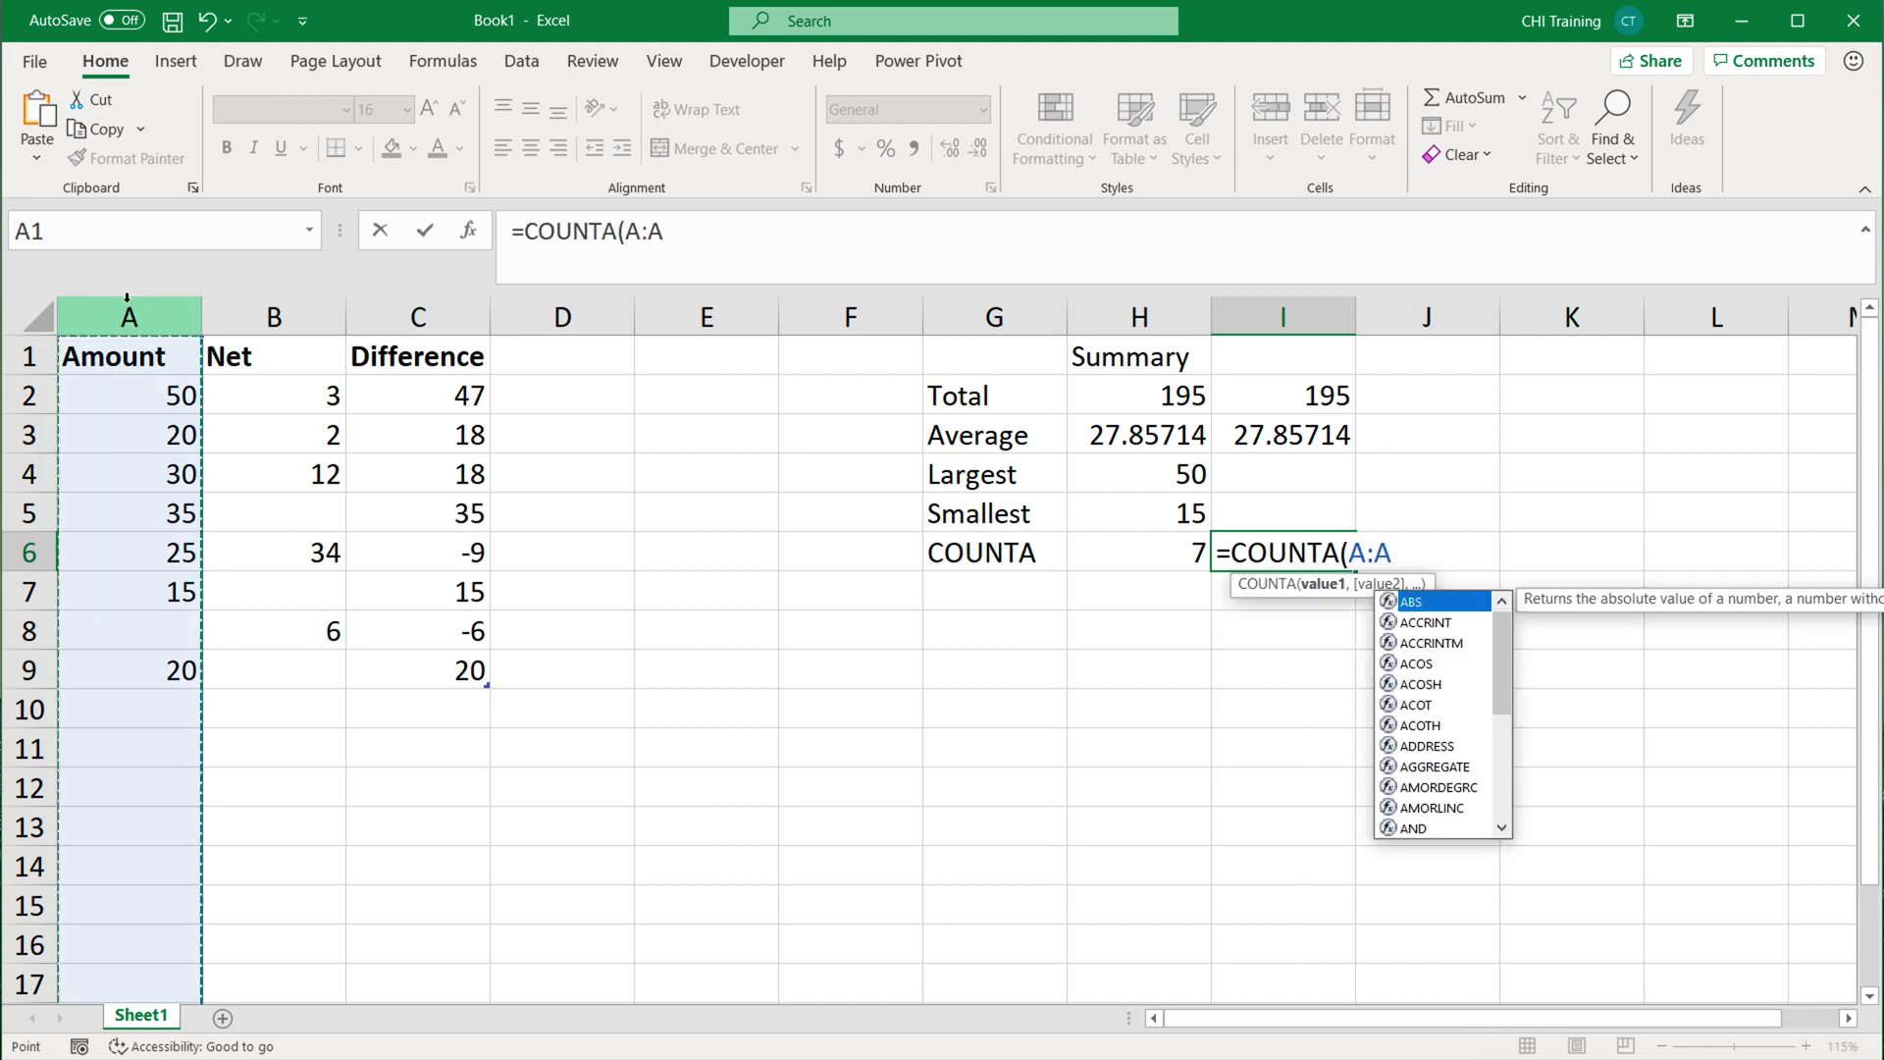
pyautogui.write(')')
pyautogui.press('Return')
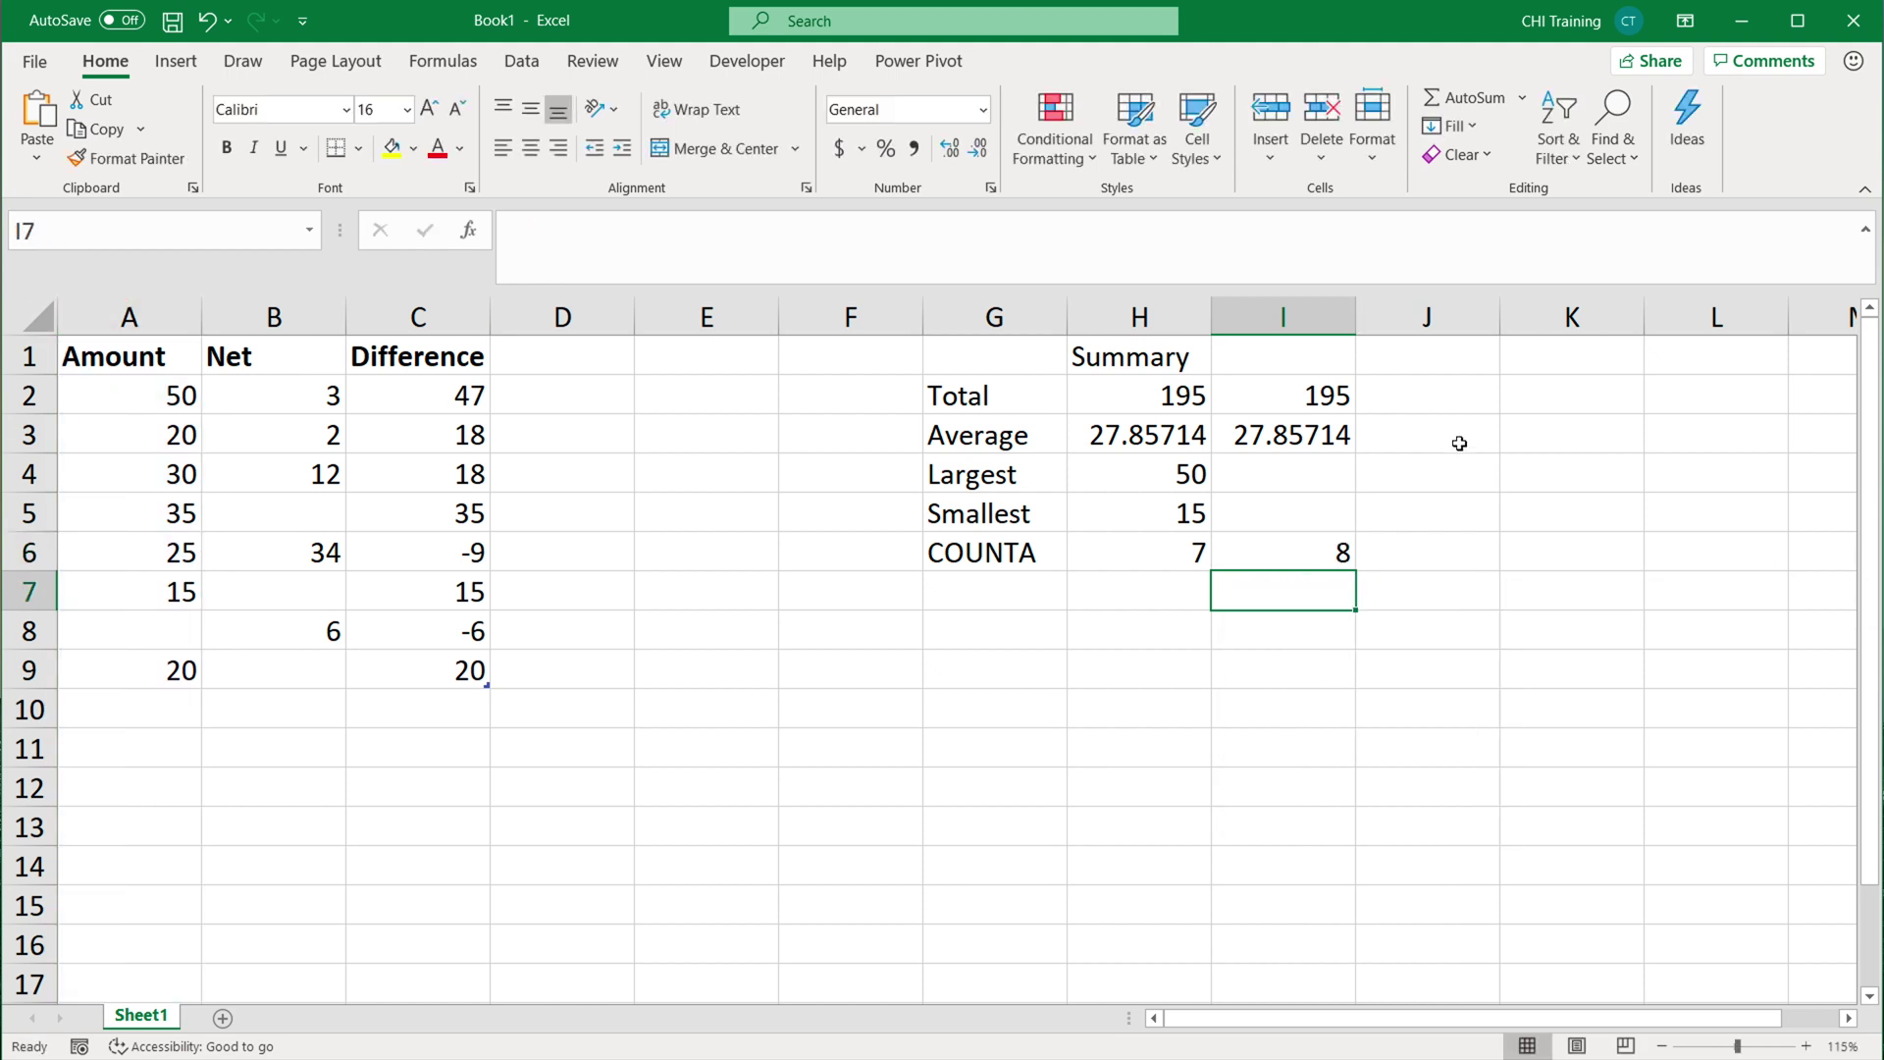
pyautogui.doubleClick(1327, 557)
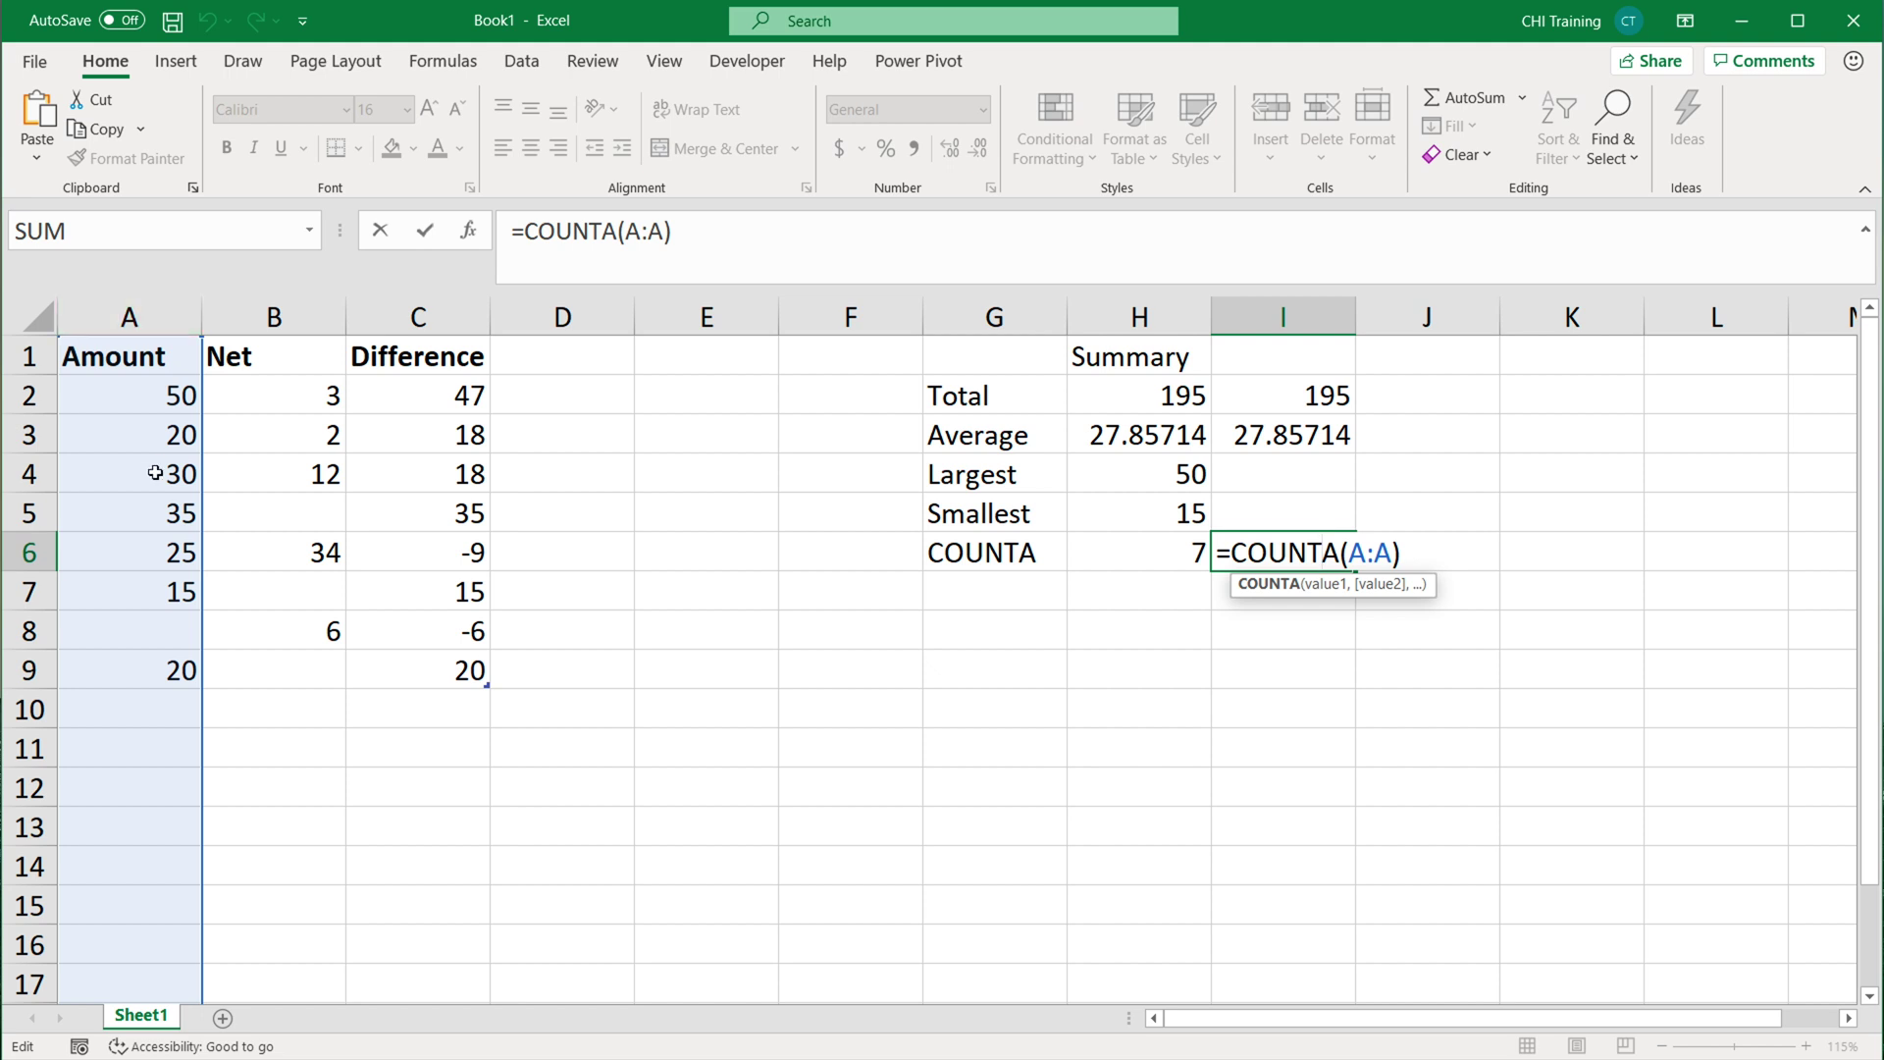
pyautogui.press('Return')
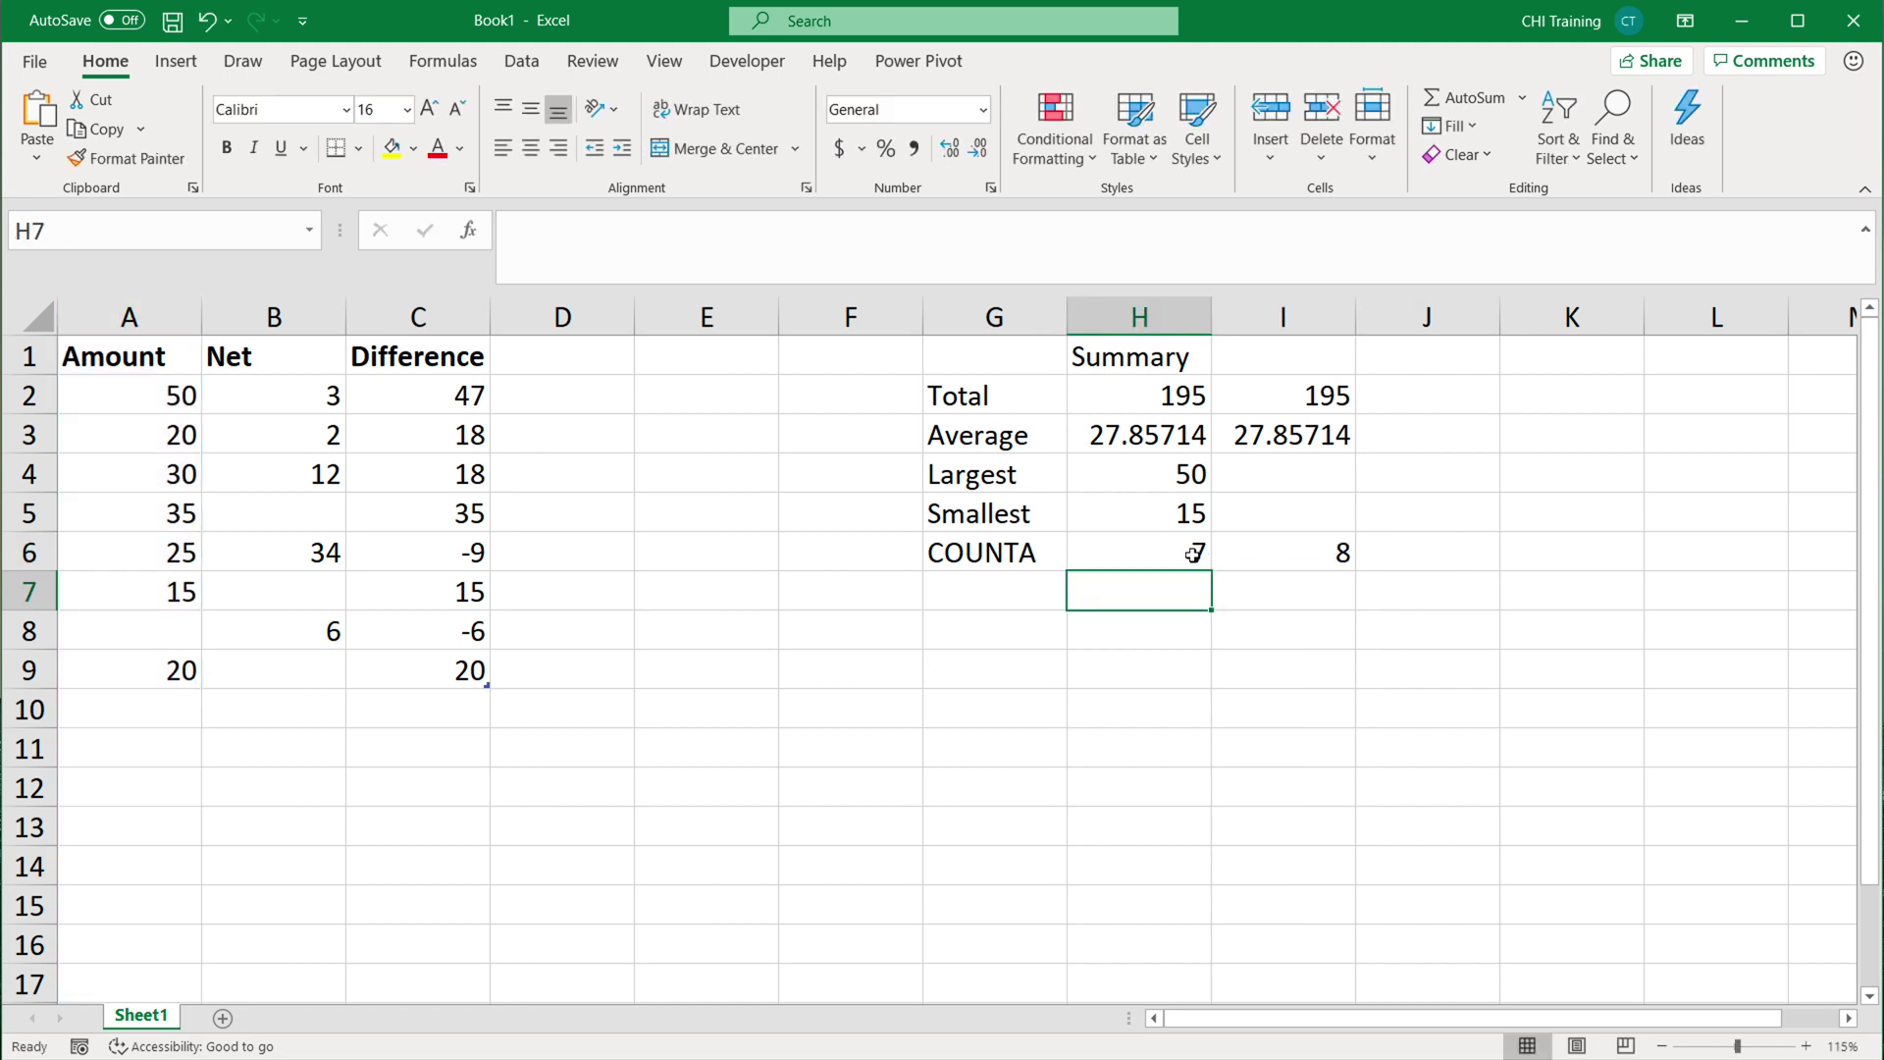
pyautogui.click(1188, 554)
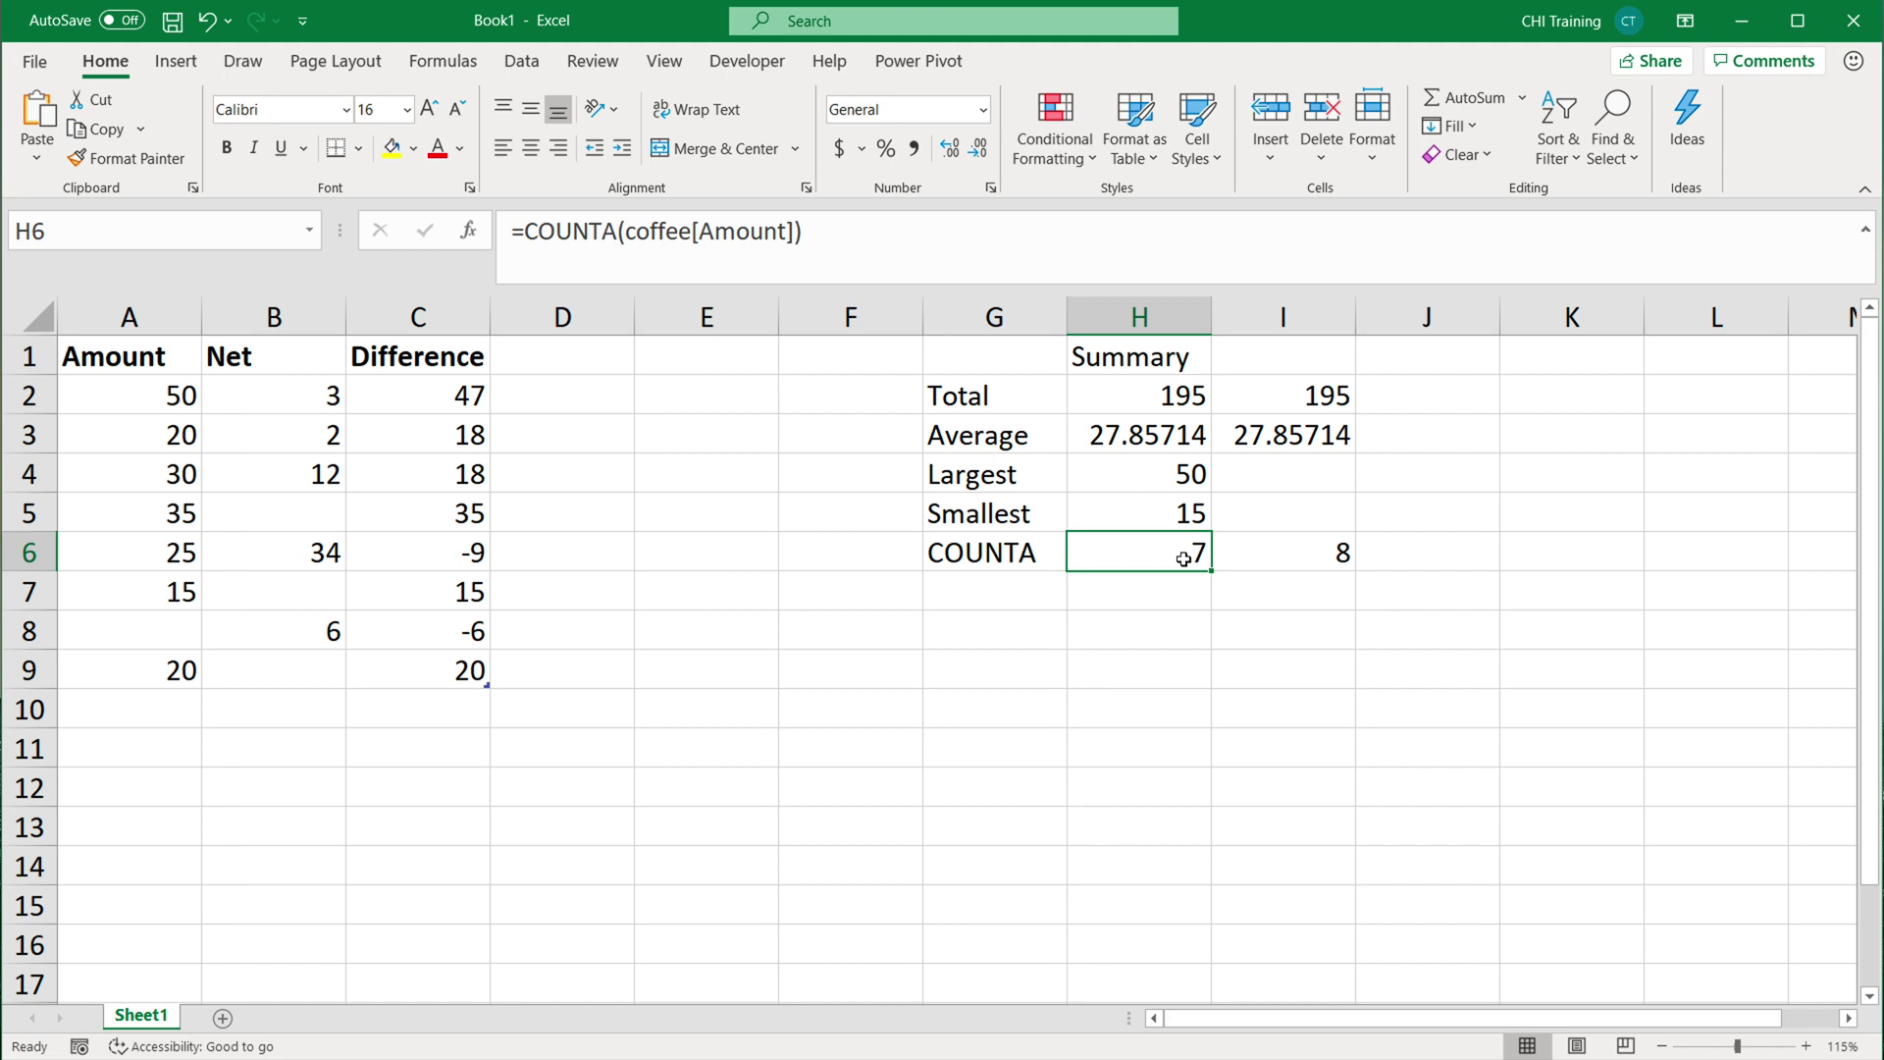
# Insert two blank rows above the data and type dsf in A1.
pyautogui.rightClick(36, 355)
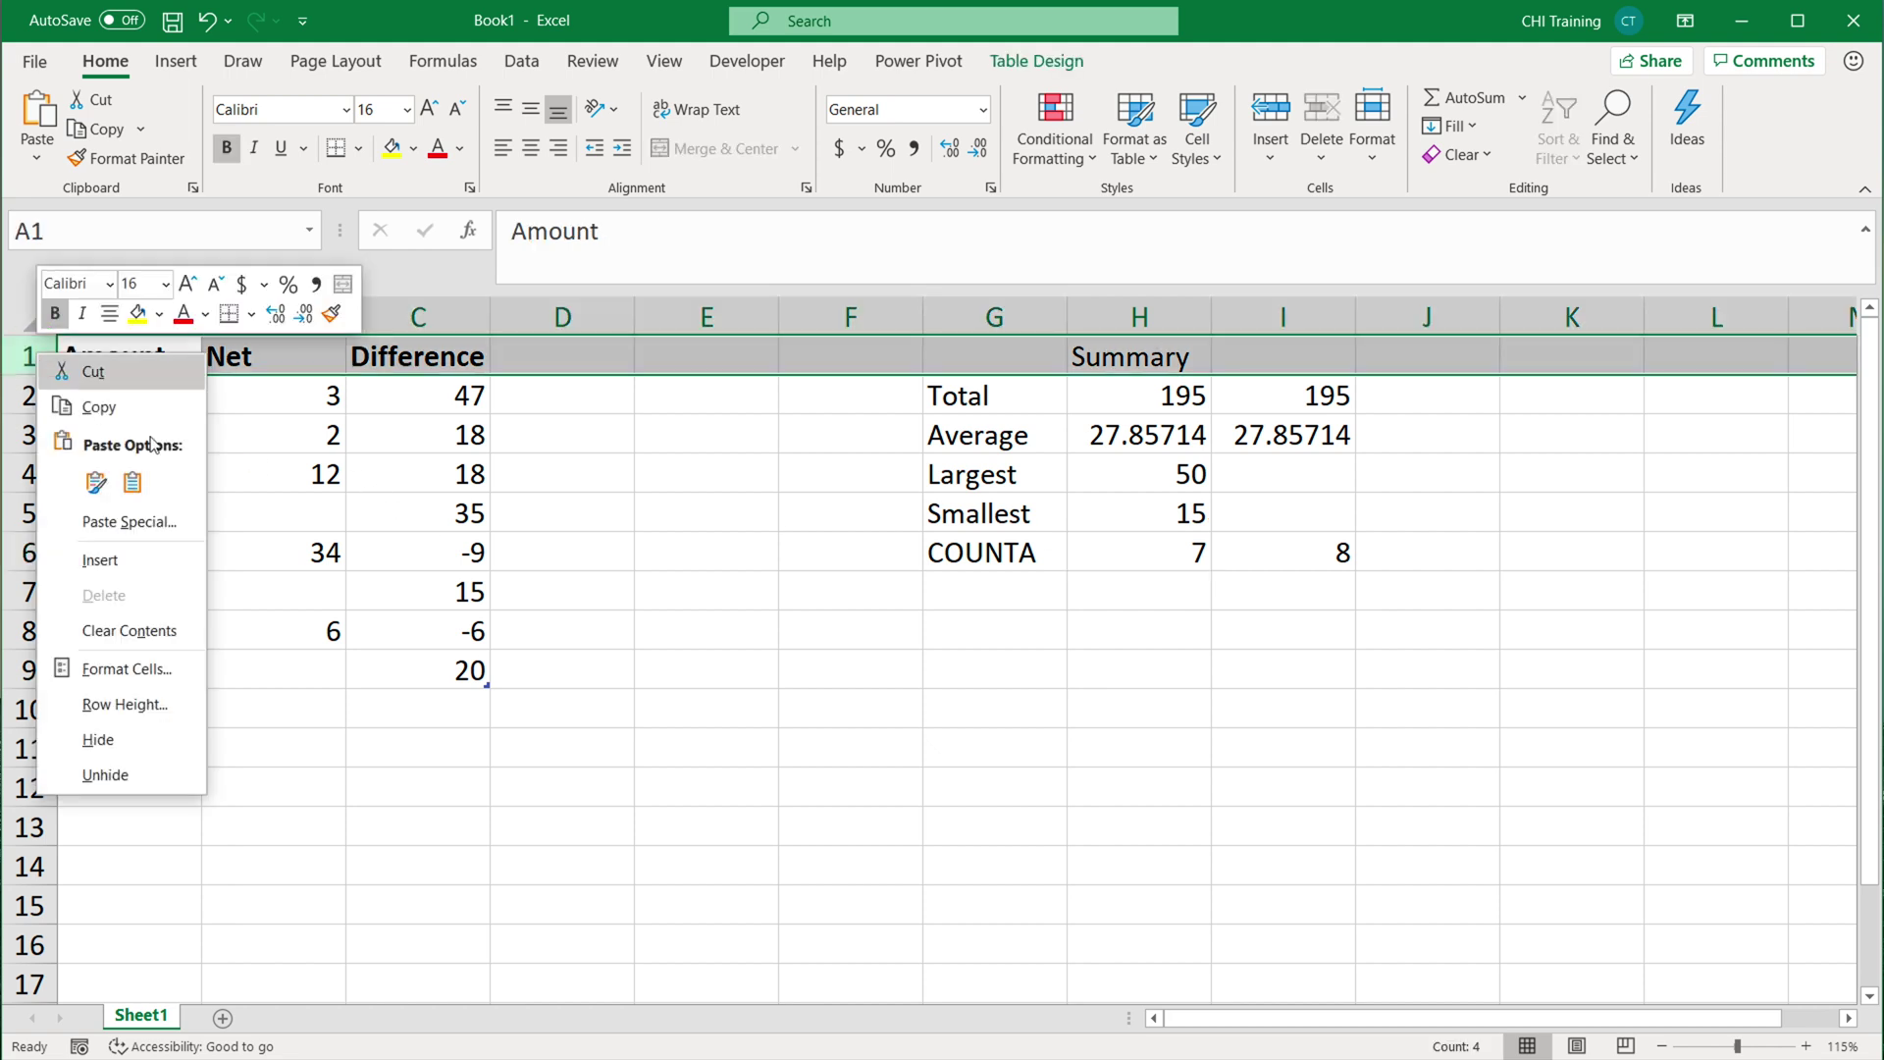
pyautogui.click(136, 559)
pyautogui.rightClick(33, 354)
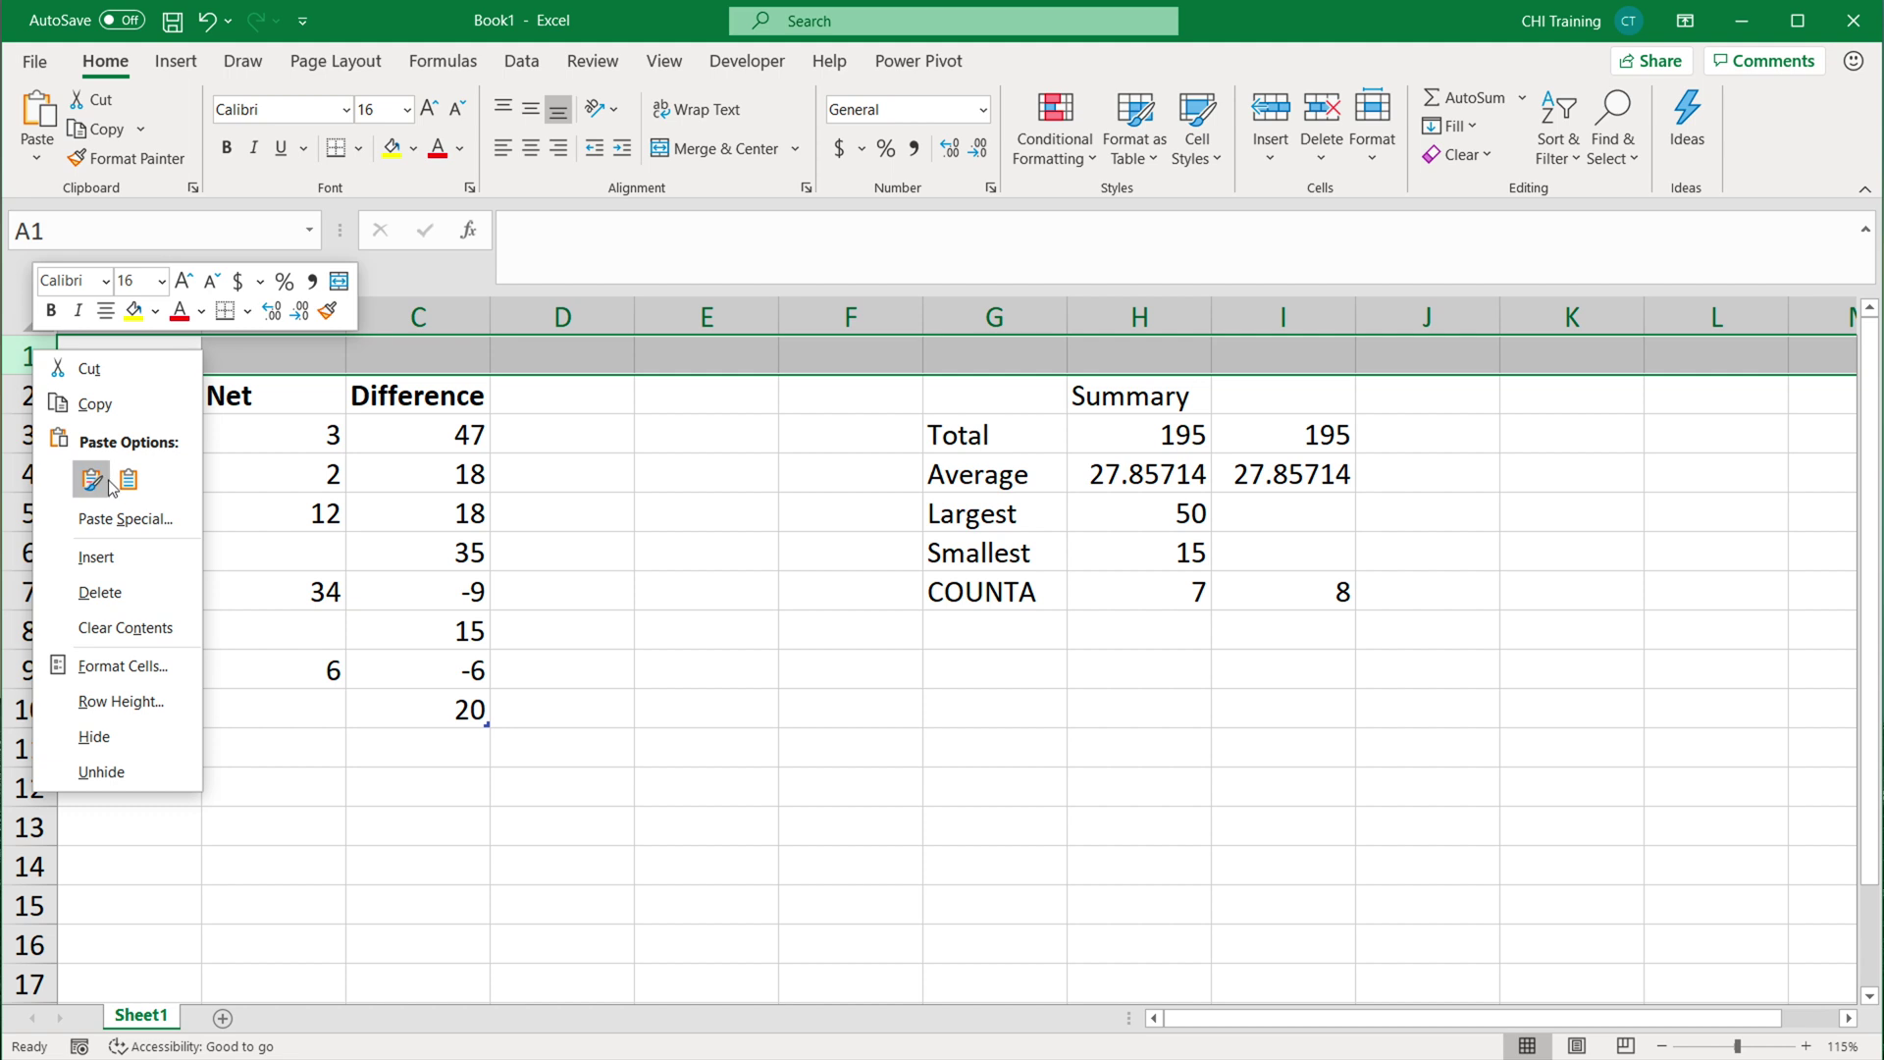
pyautogui.click(125, 557)
pyautogui.click(152, 351)
pyautogui.write('d')
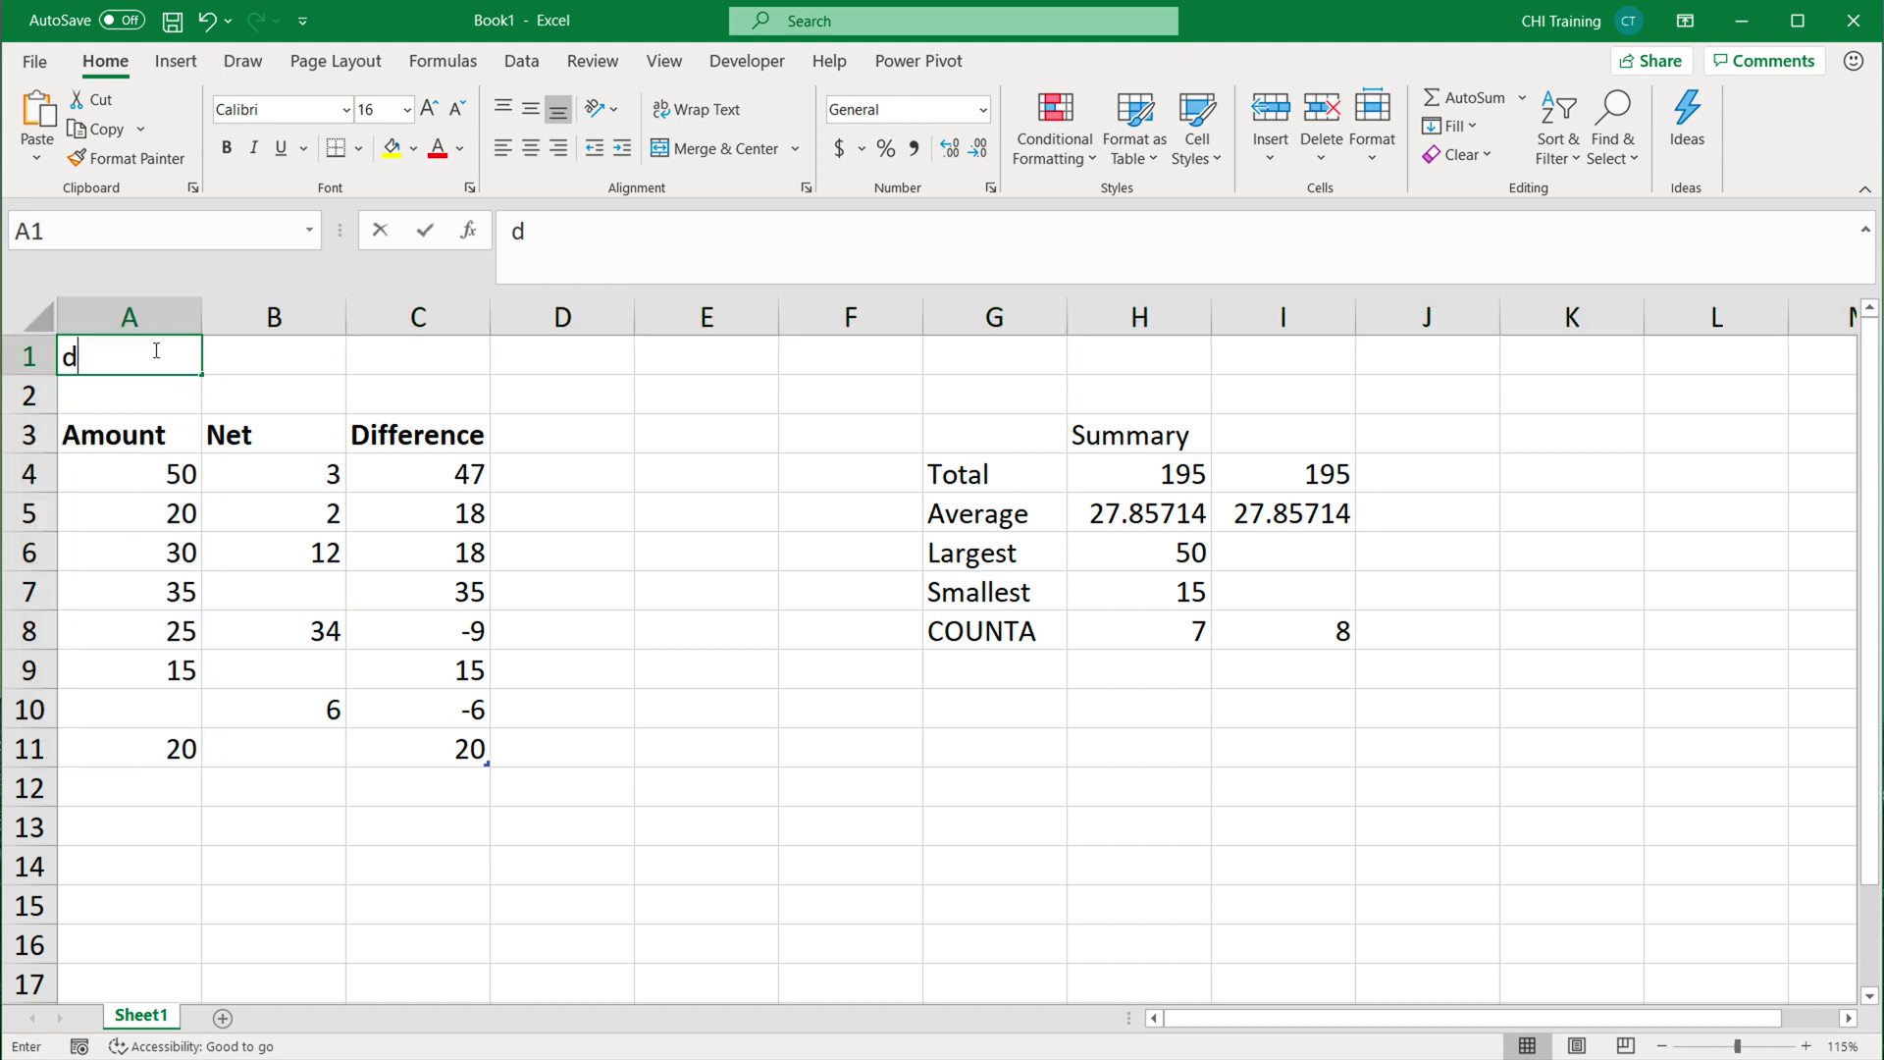
pyautogui.write('sf')
pyautogui.press('Tab')
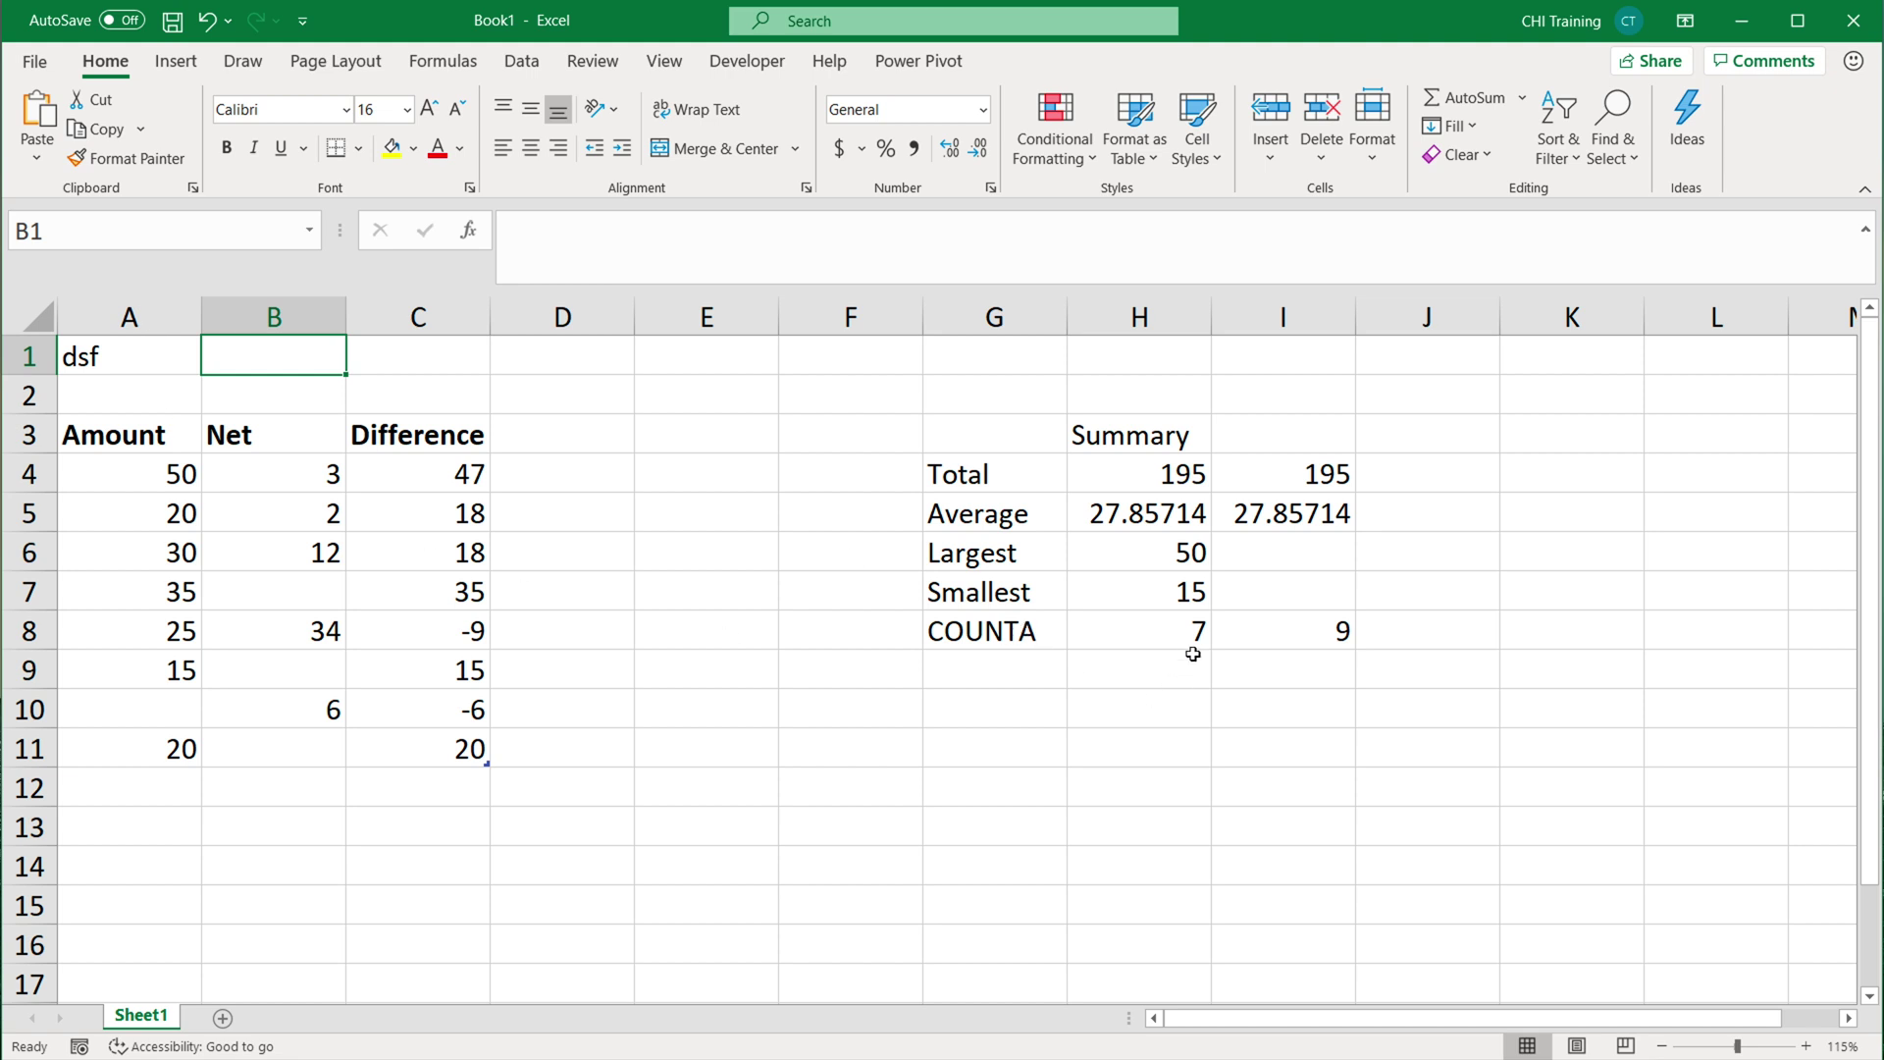
# Check H8's table count and re-enter =COUNTA(A:A) in I8, which now shows 9.
pyautogui.doubleClick(1166, 626)
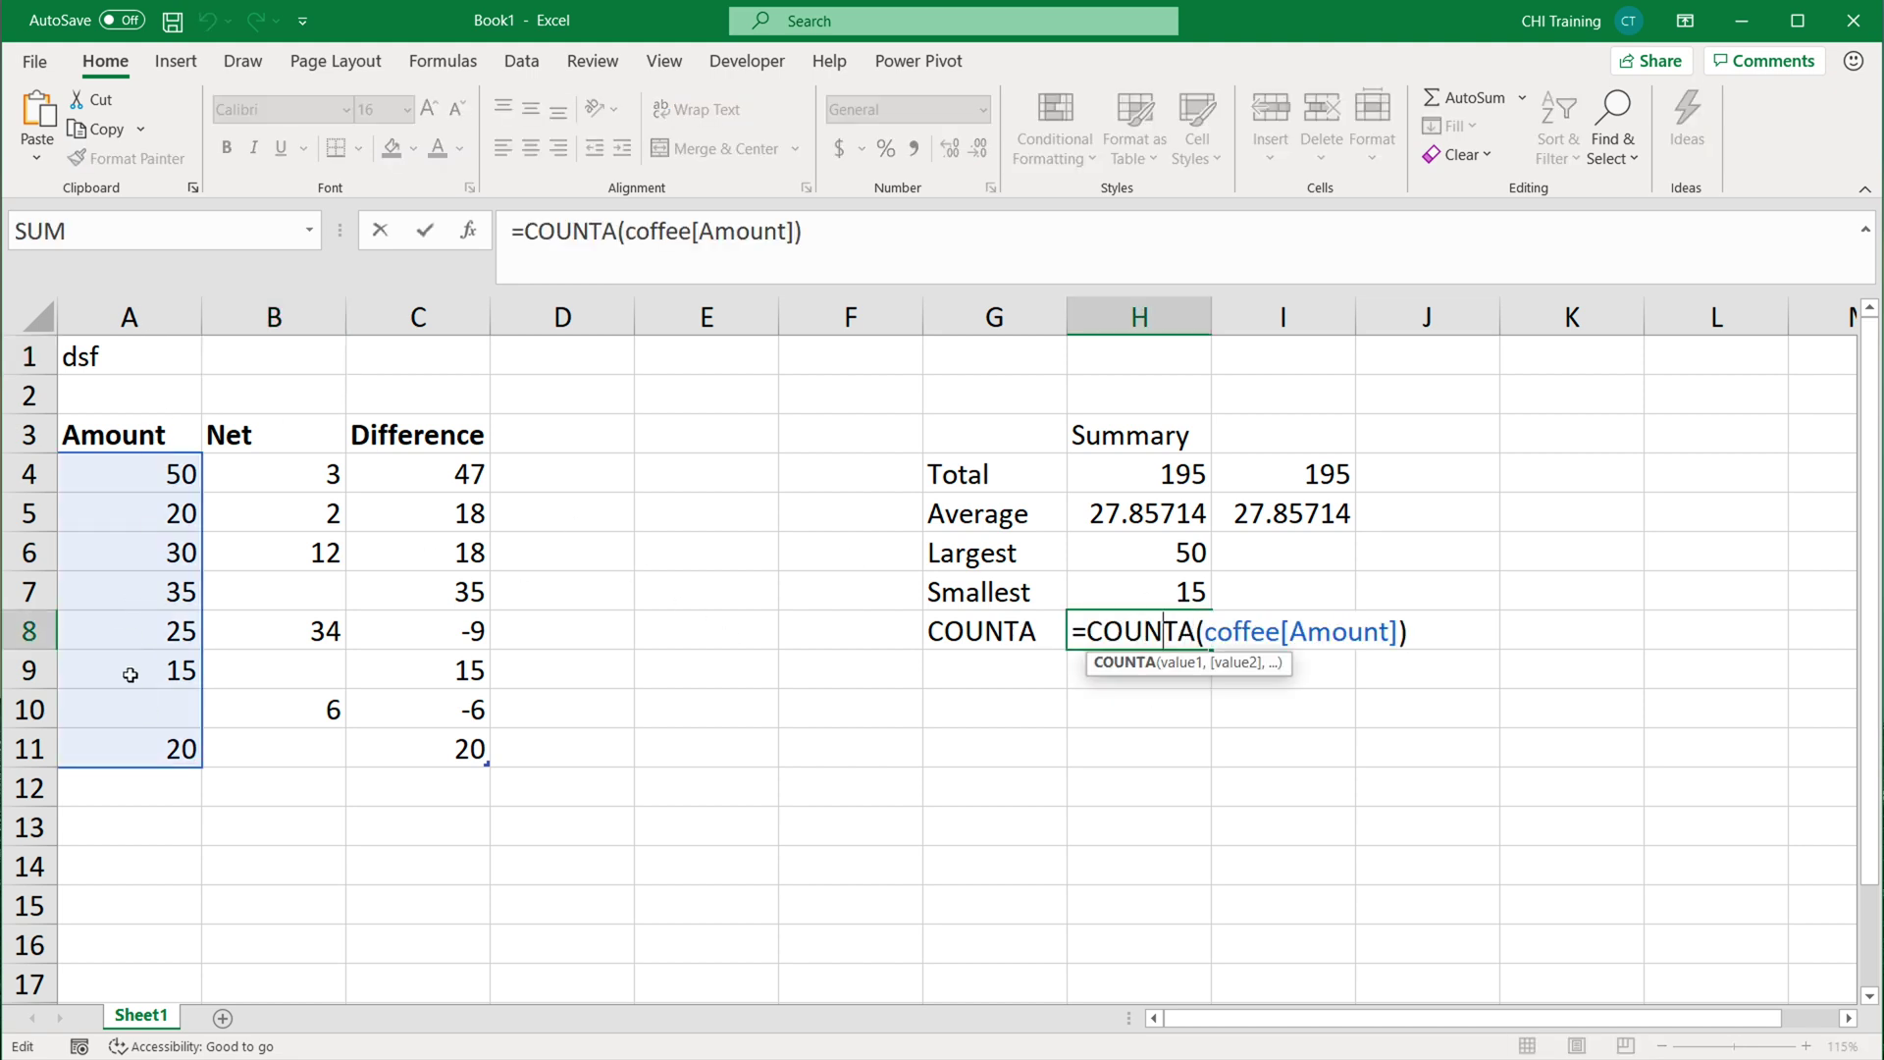
pyautogui.press('Escape')
pyautogui.click(1243, 633)
pyautogui.write('=COUNTA(A:A)')
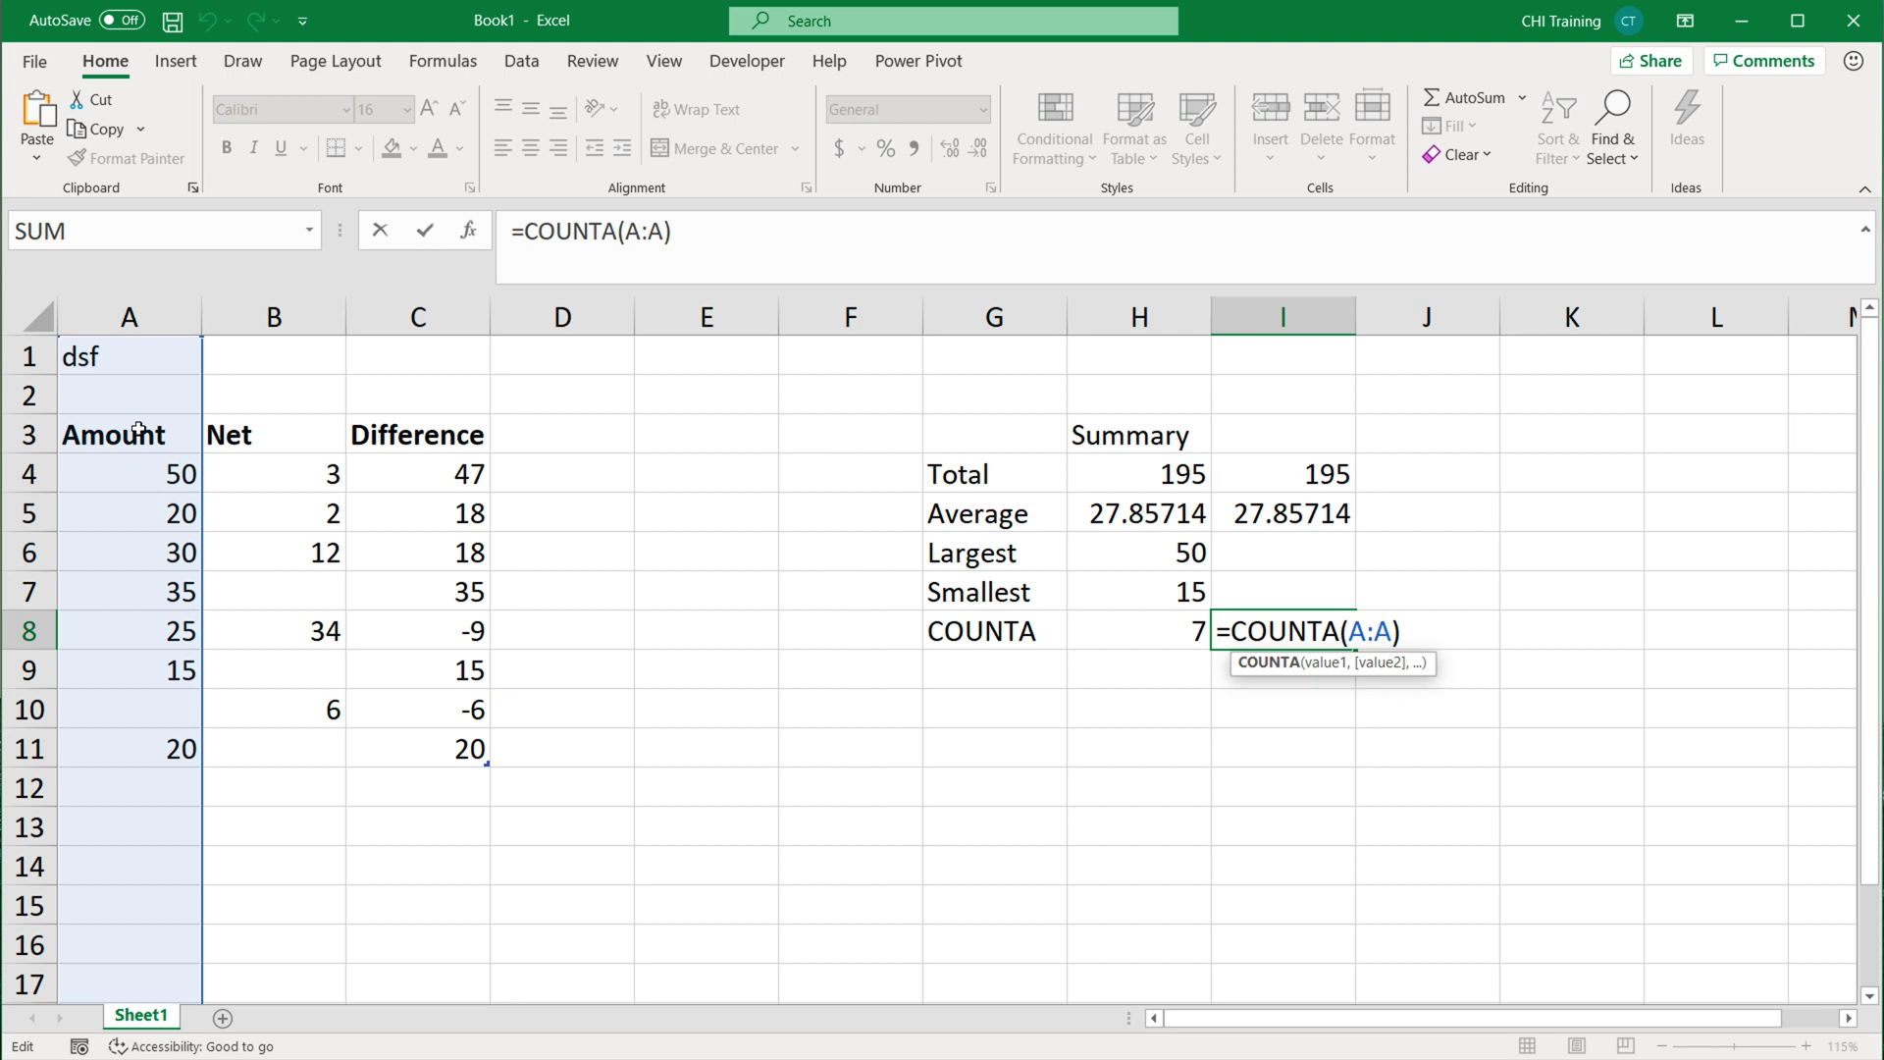
pyautogui.scroll(-1, 137, 429)
pyautogui.scroll(1, 137, 428)
pyautogui.click(1364, 640)
pyautogui.hotkey('ctrl', 'Return')
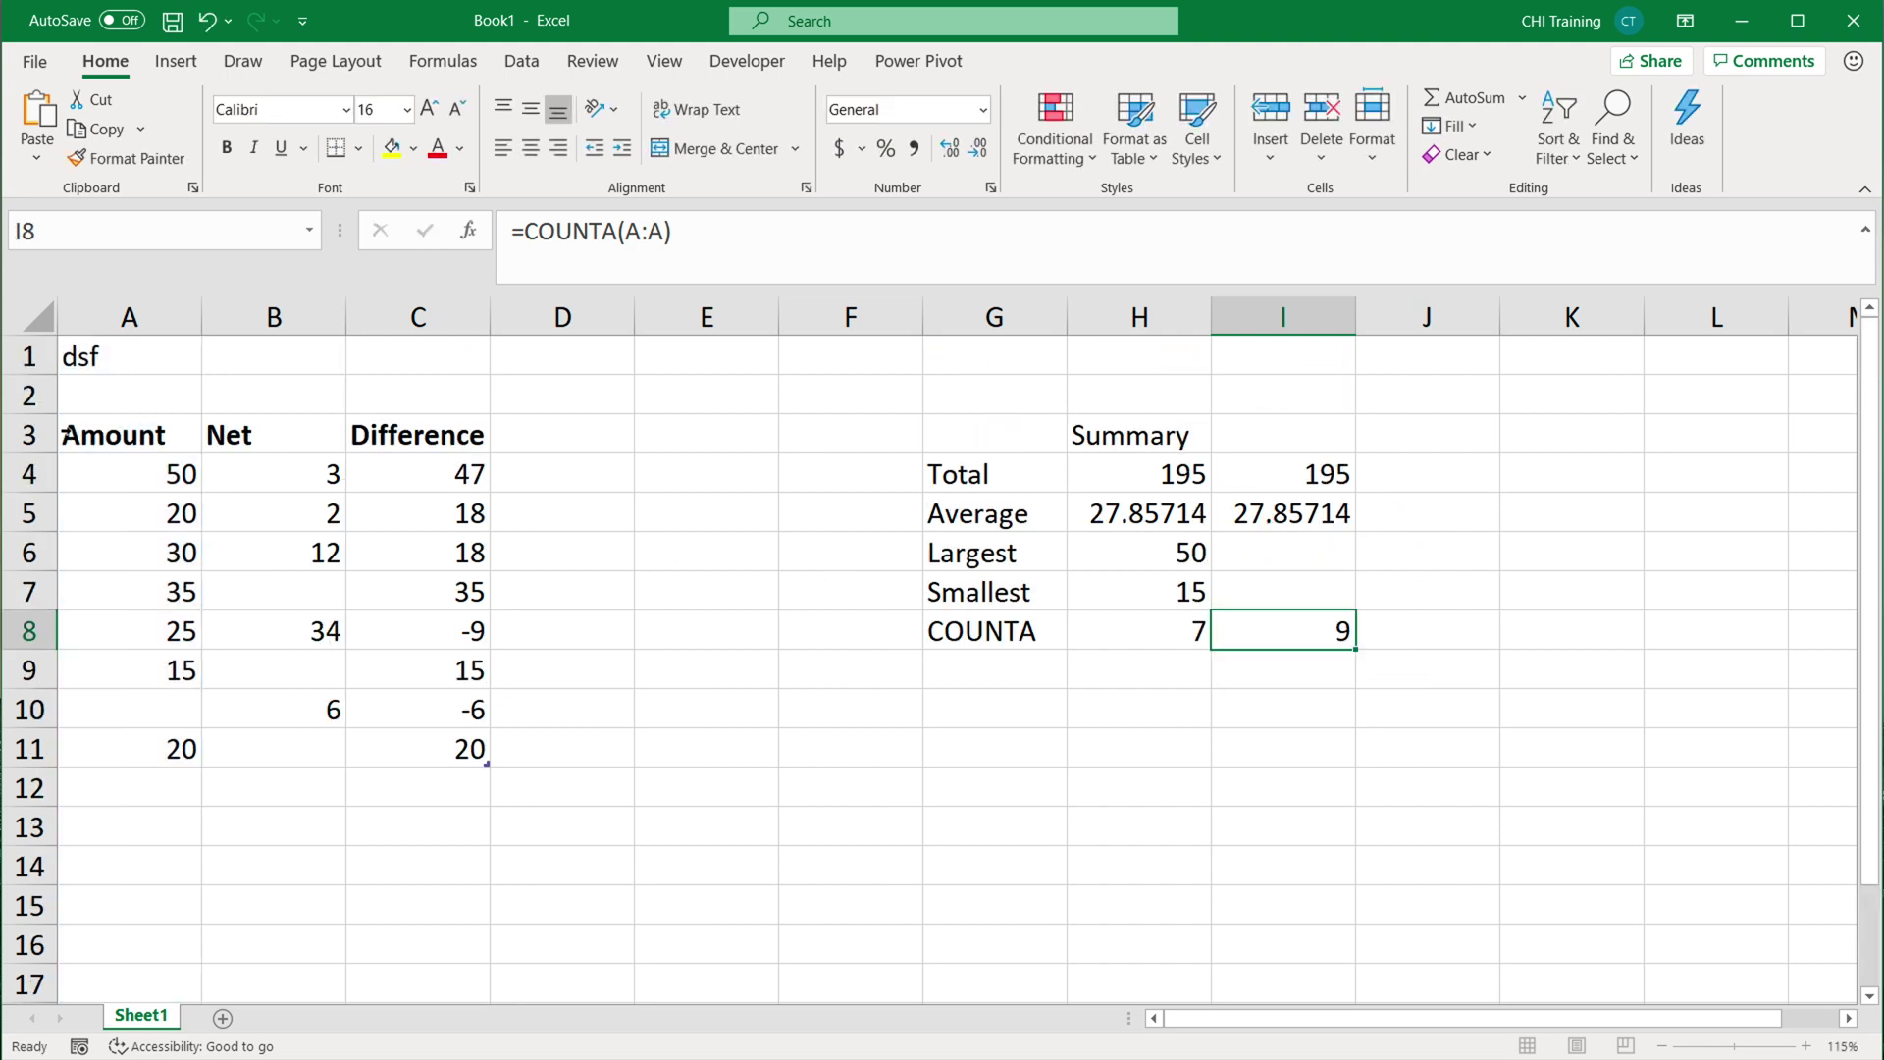
# Confirm H8 still counts 7 from the table, then select rows 1 and 2.
pyautogui.click(106, 407)
pyautogui.hotkey('ctrl', 'Down')
pyautogui.hotkey('ctrl', 'Down')
pyautogui.hotkey('ctrl', 'Down')
pyautogui.hotkey('ctrl', 'Down')
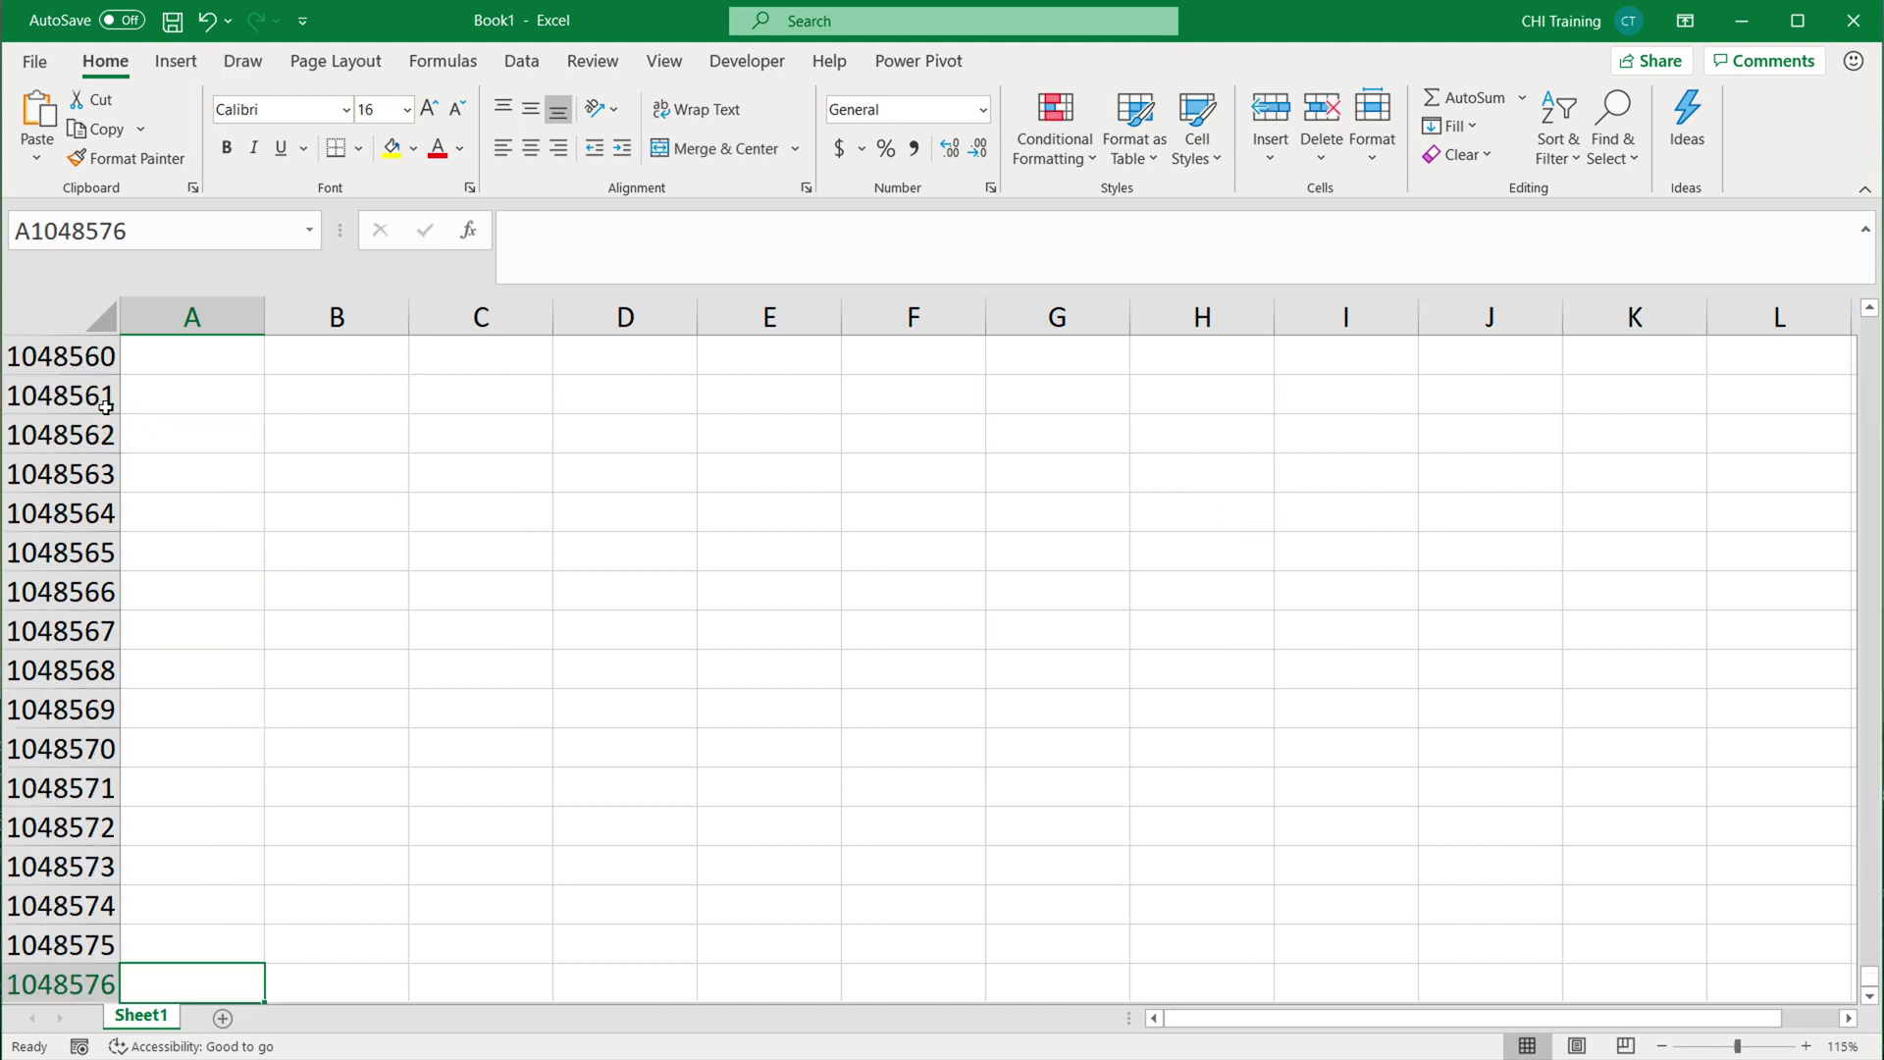
pyautogui.hotkey('ctrl', 'Up')
pyautogui.hotkey('ctrl', 'Up')
pyautogui.hotkey('ctrl', 'Up')
pyautogui.hotkey('ctrl', 'Up')
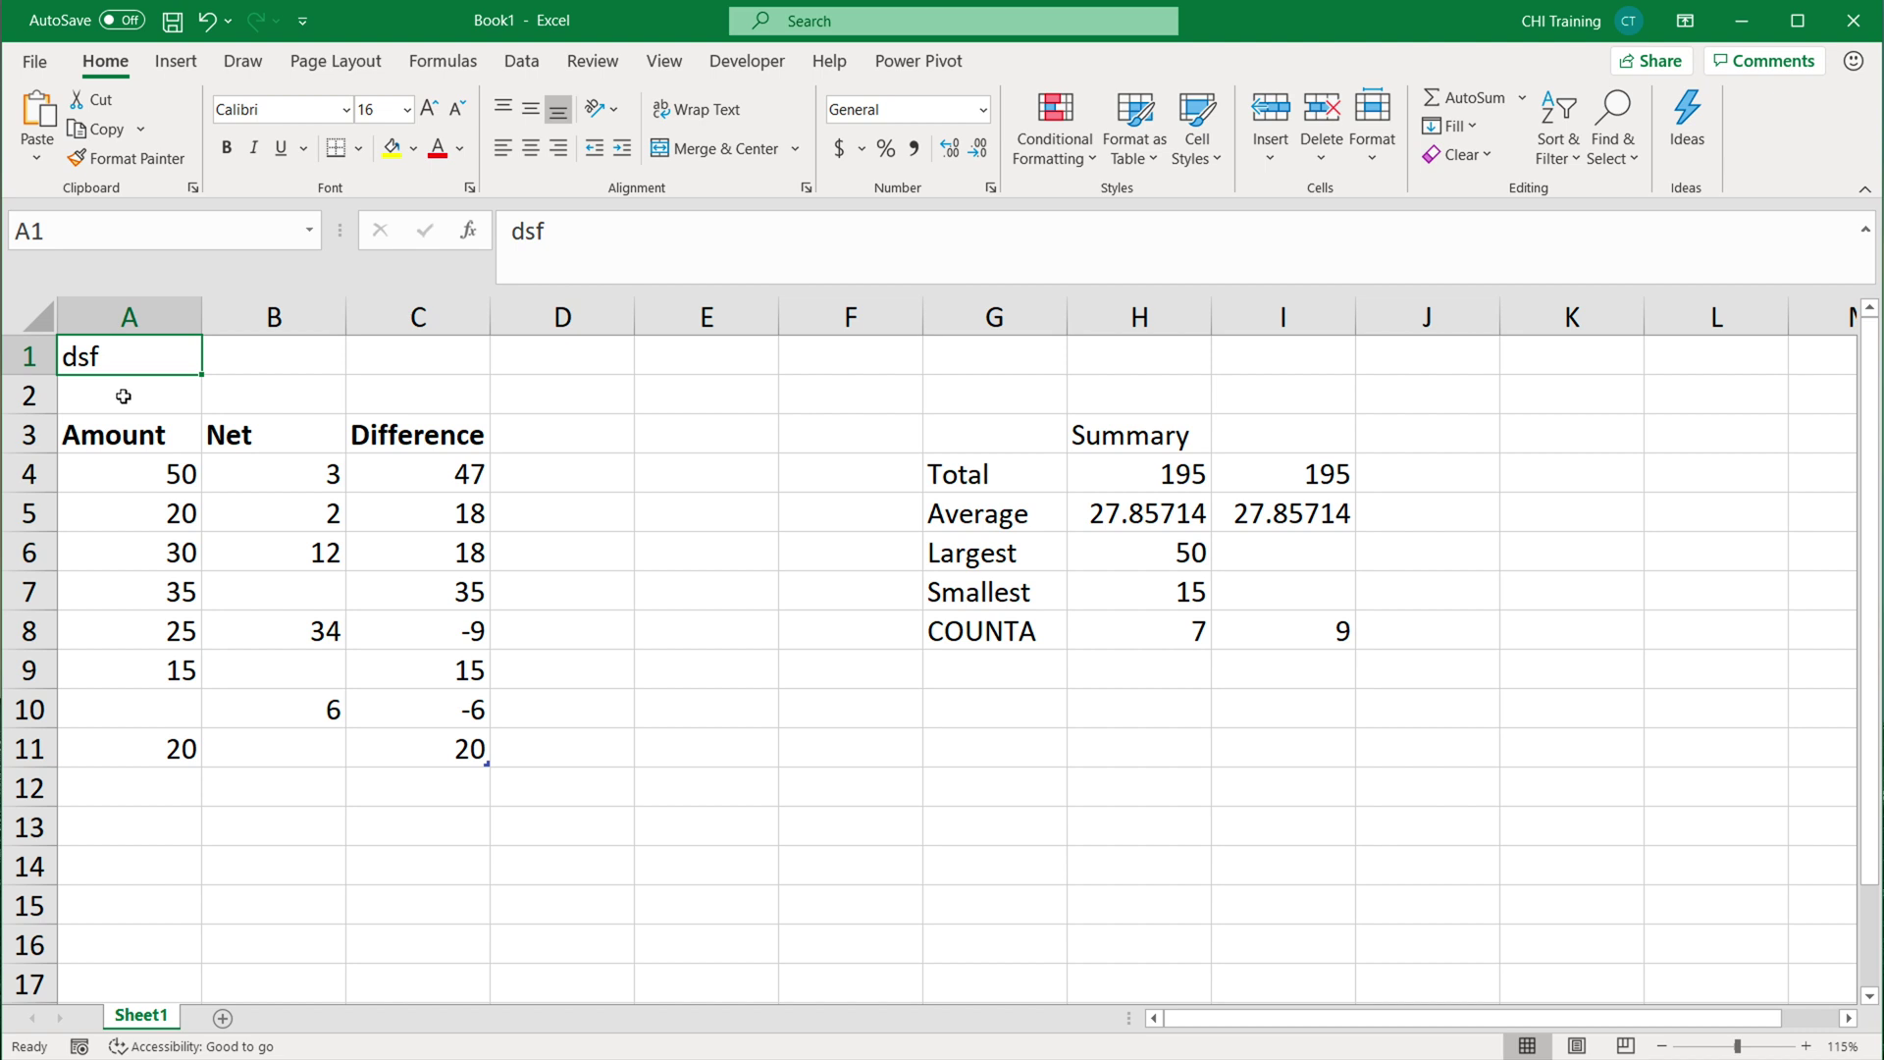
pyautogui.doubleClick(1122, 627)
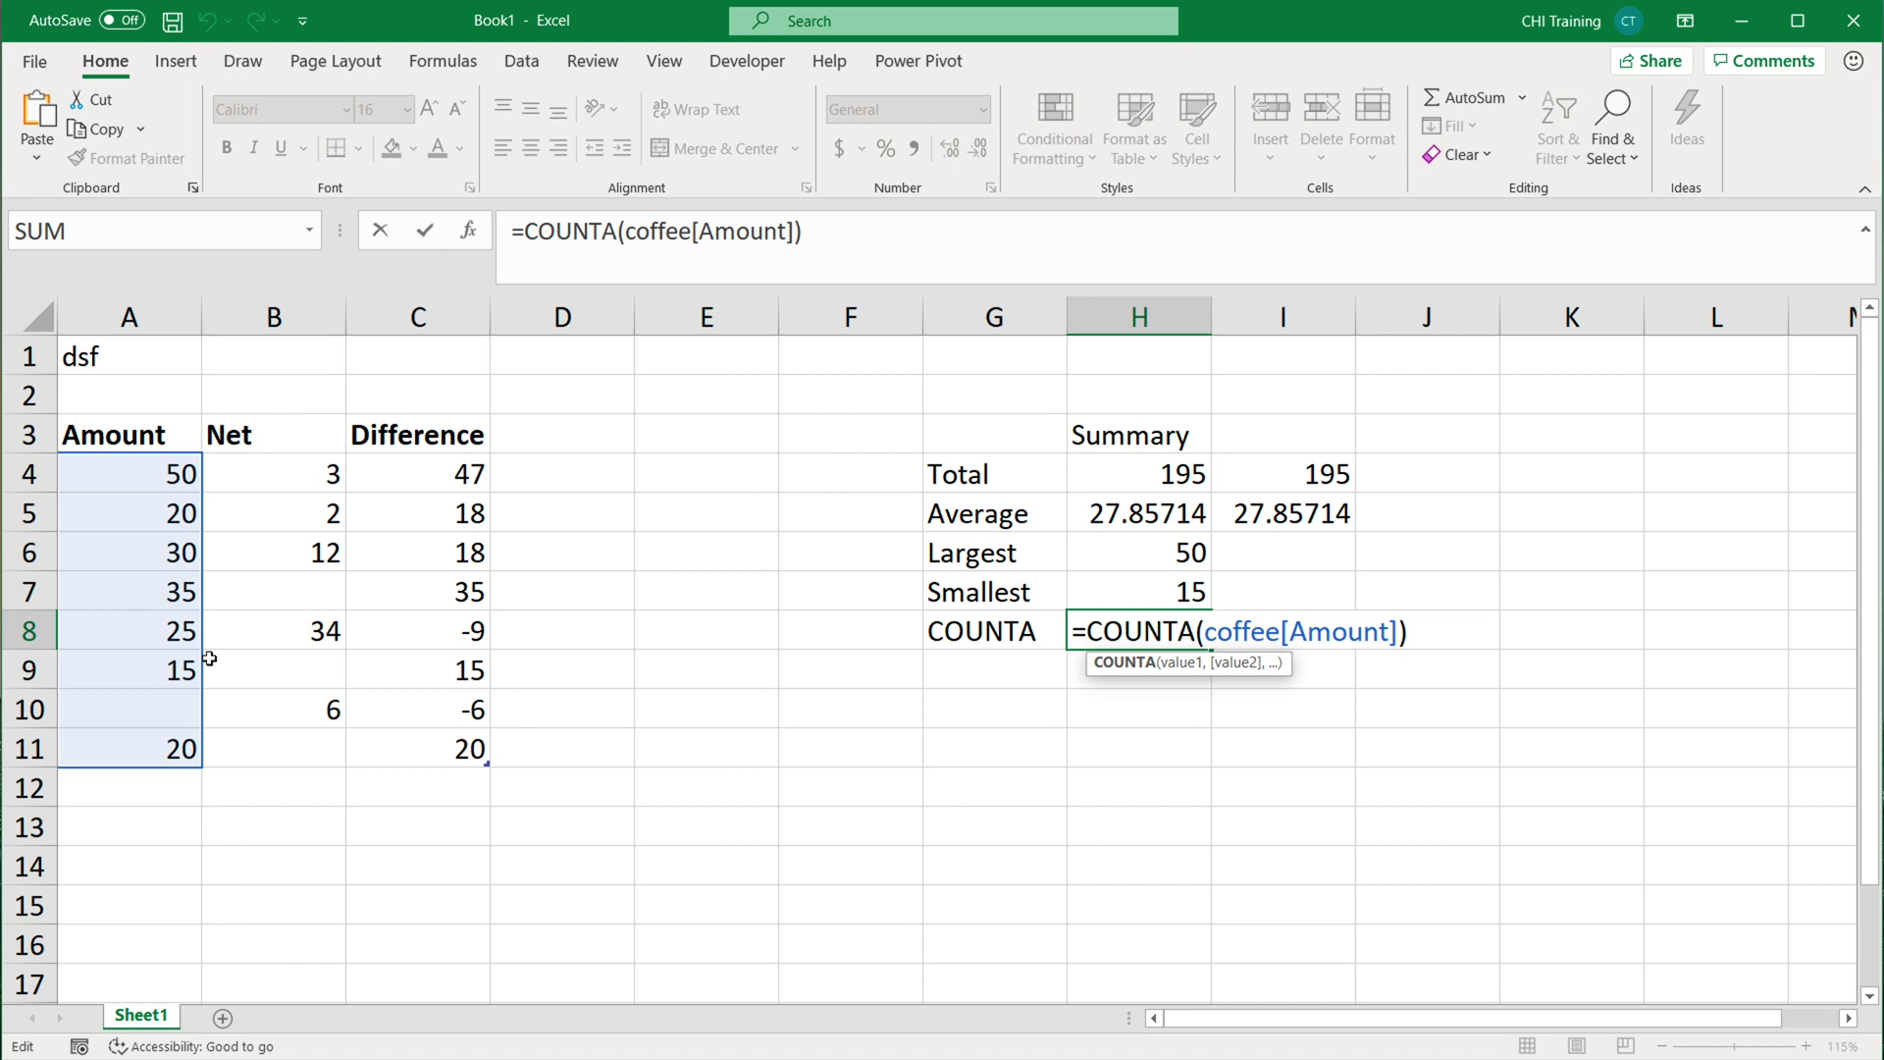
pyautogui.press('Return')
pyautogui.moveTo(30, 395); pyautogui.dragTo(30, 356)
pyautogui.rightClick(29, 356)
# Delete the two inserted rows.
pyautogui.click(92, 605)
pyautogui.click(128, 474)
pyautogui.click(138, 371)
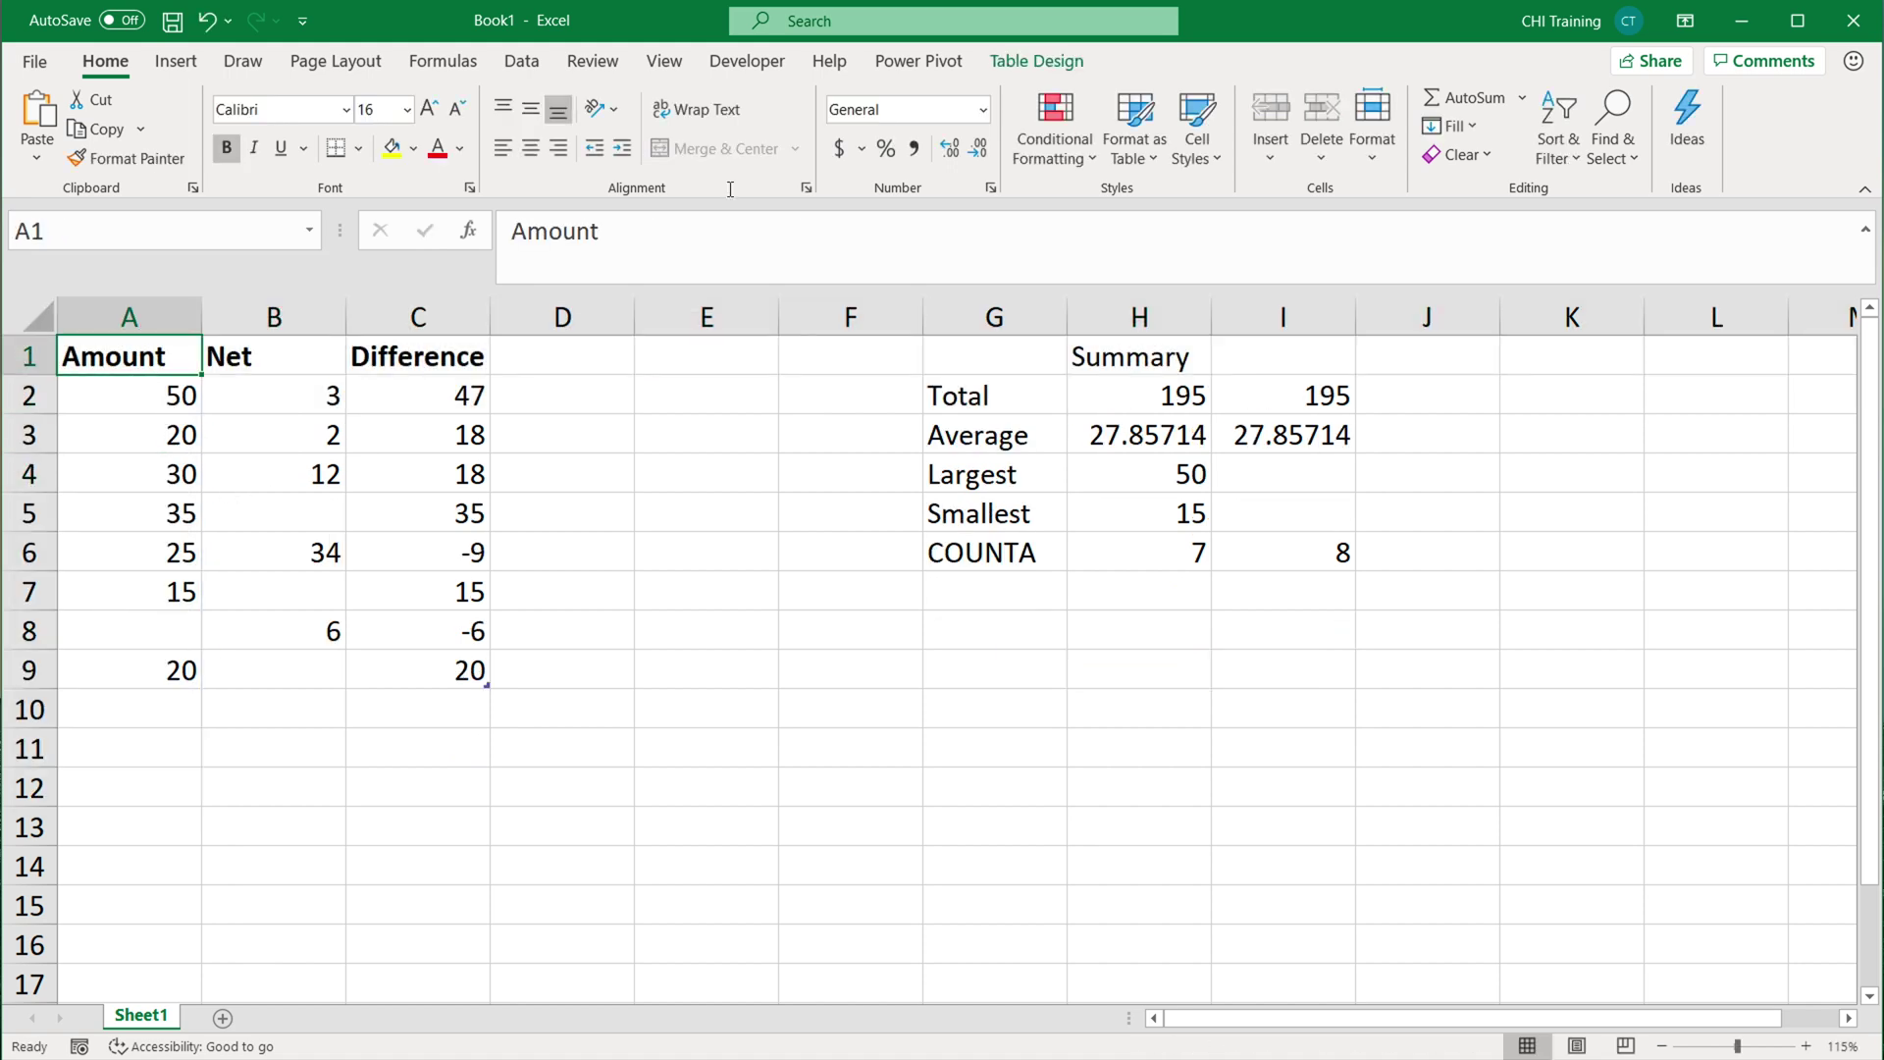
# Try blue table styles on the coffee table, then set its style to None.
pyautogui.click(398, 502)
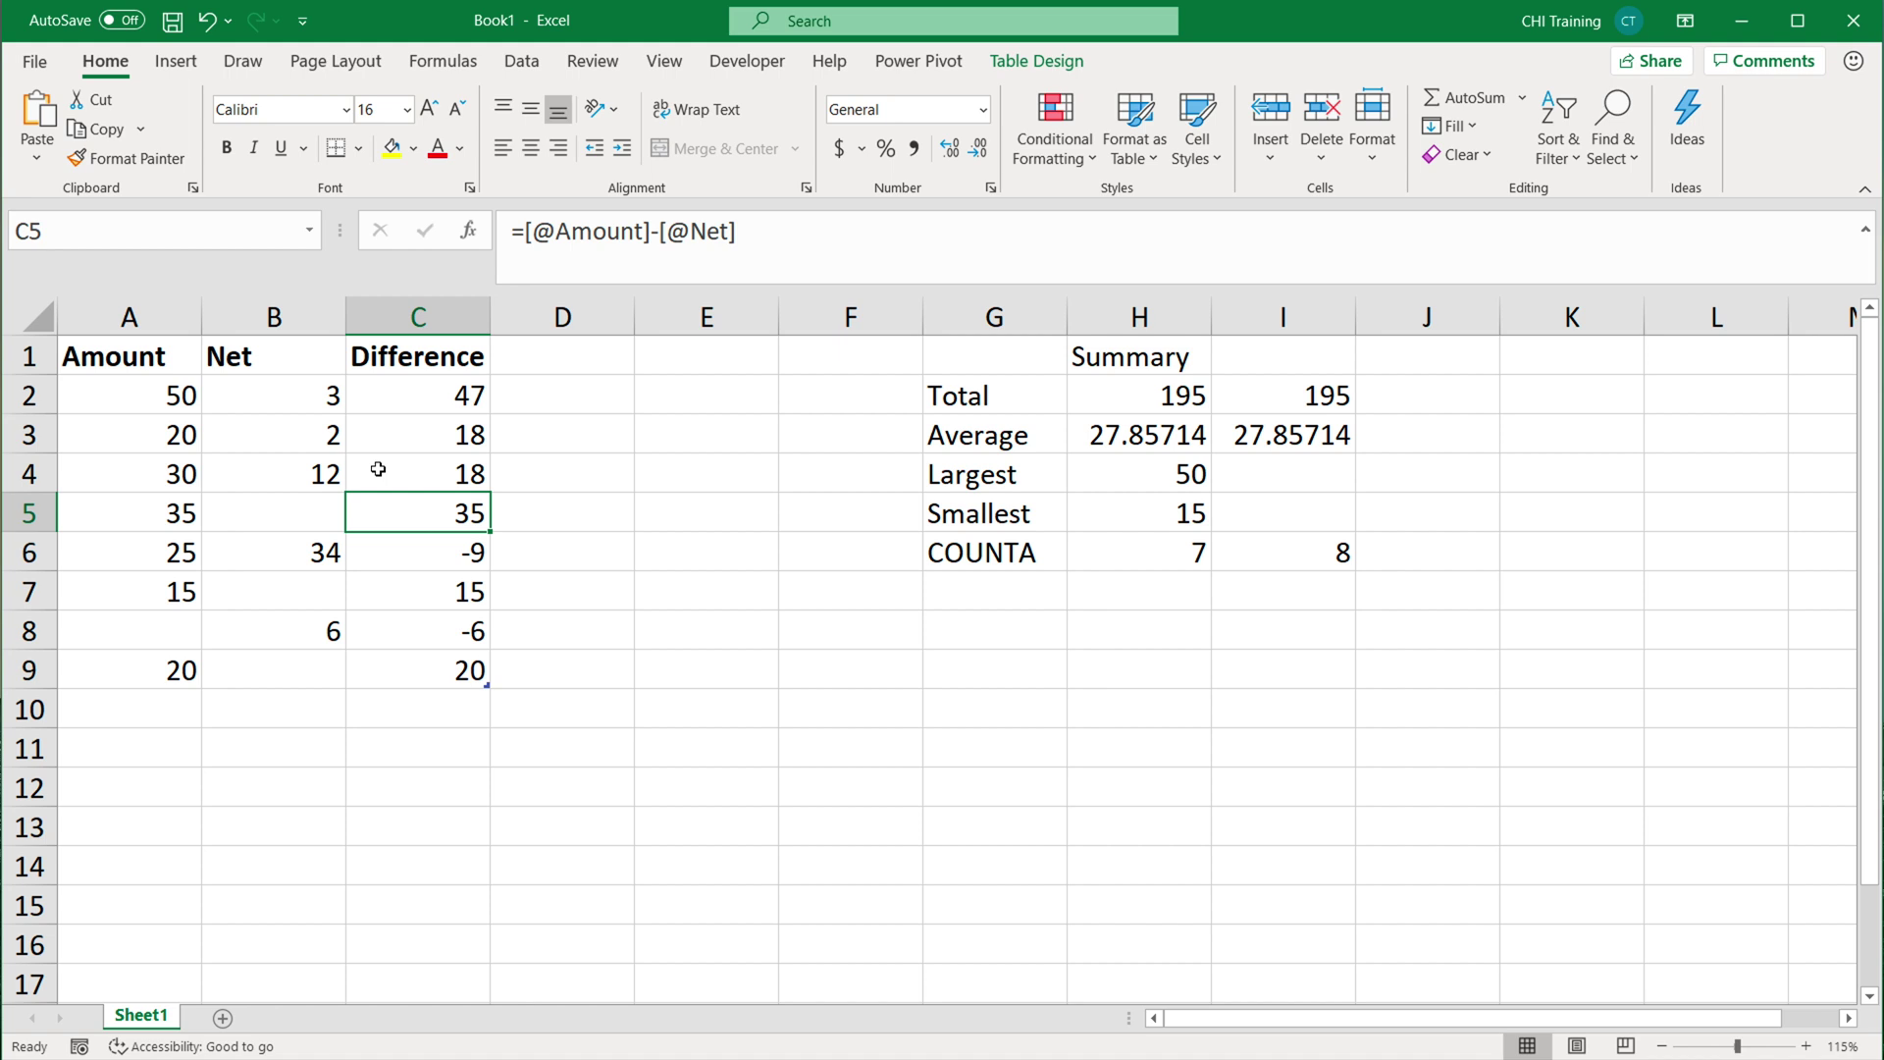
pyautogui.click(1036, 61)
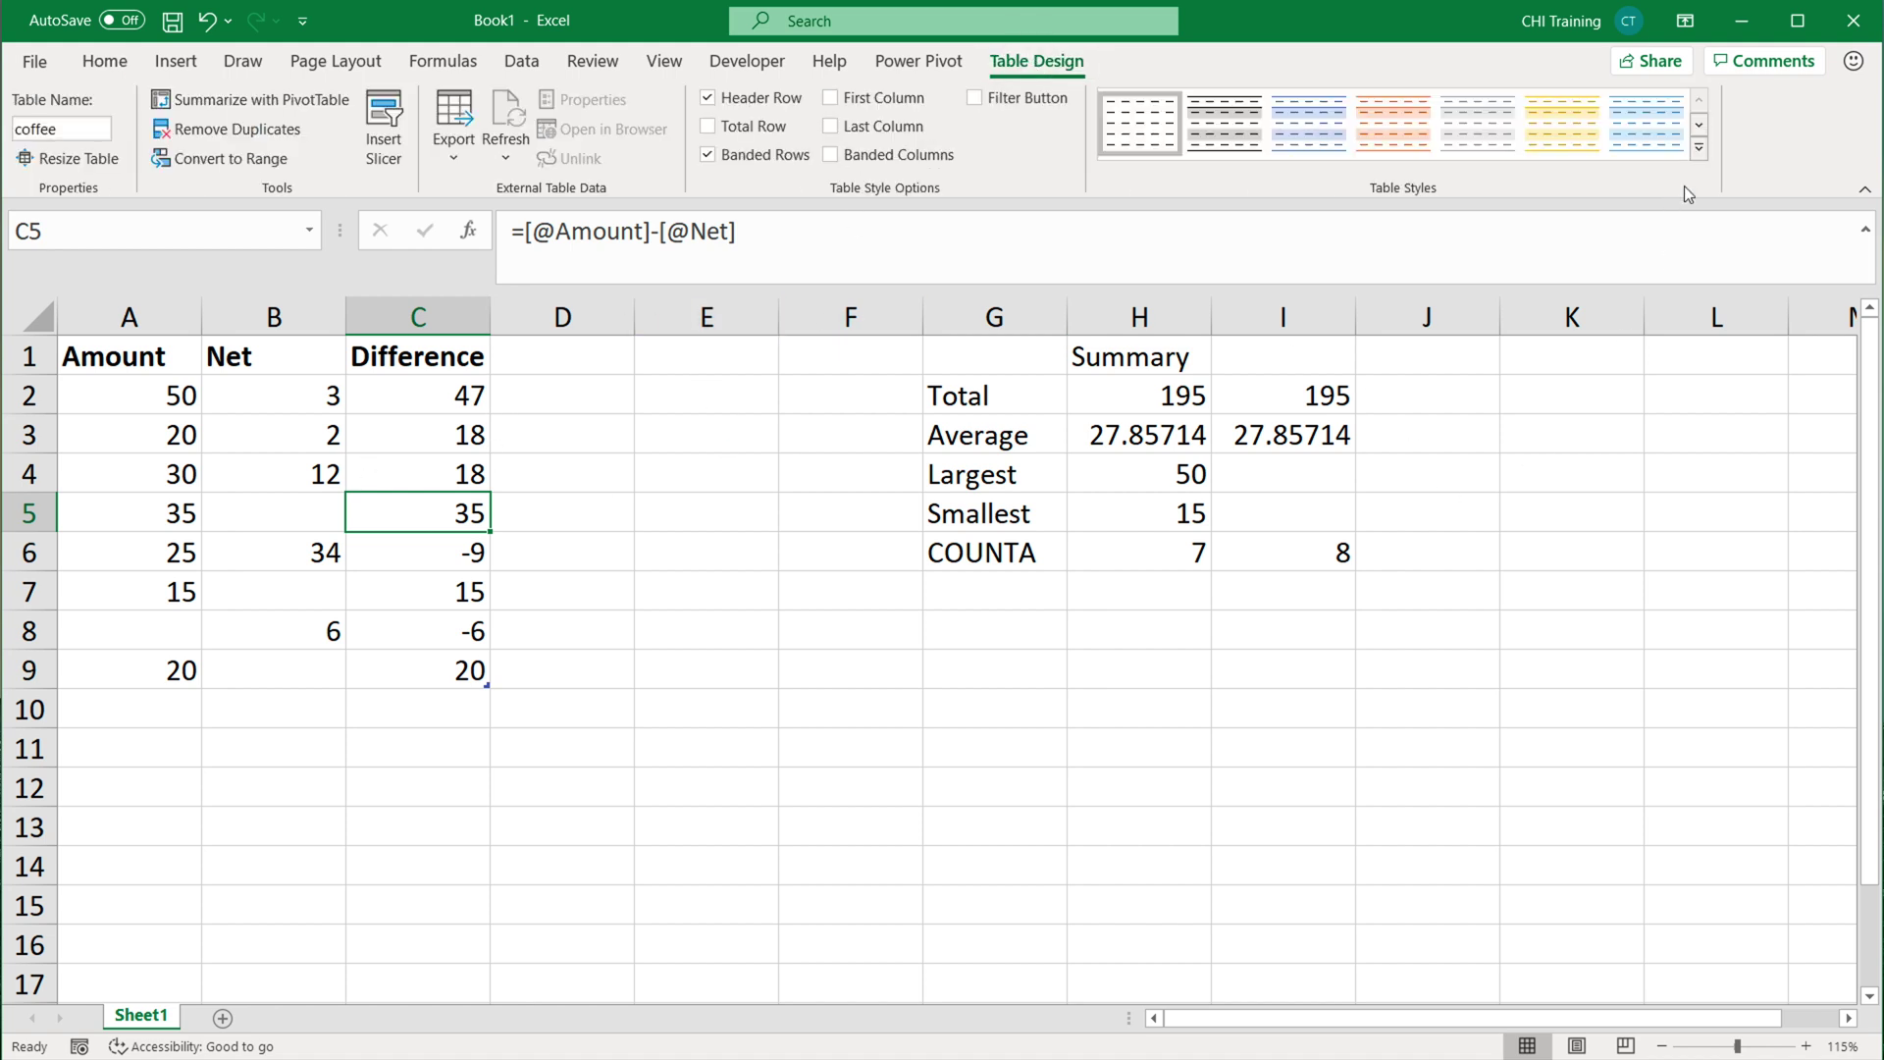
pyautogui.click(1703, 152)
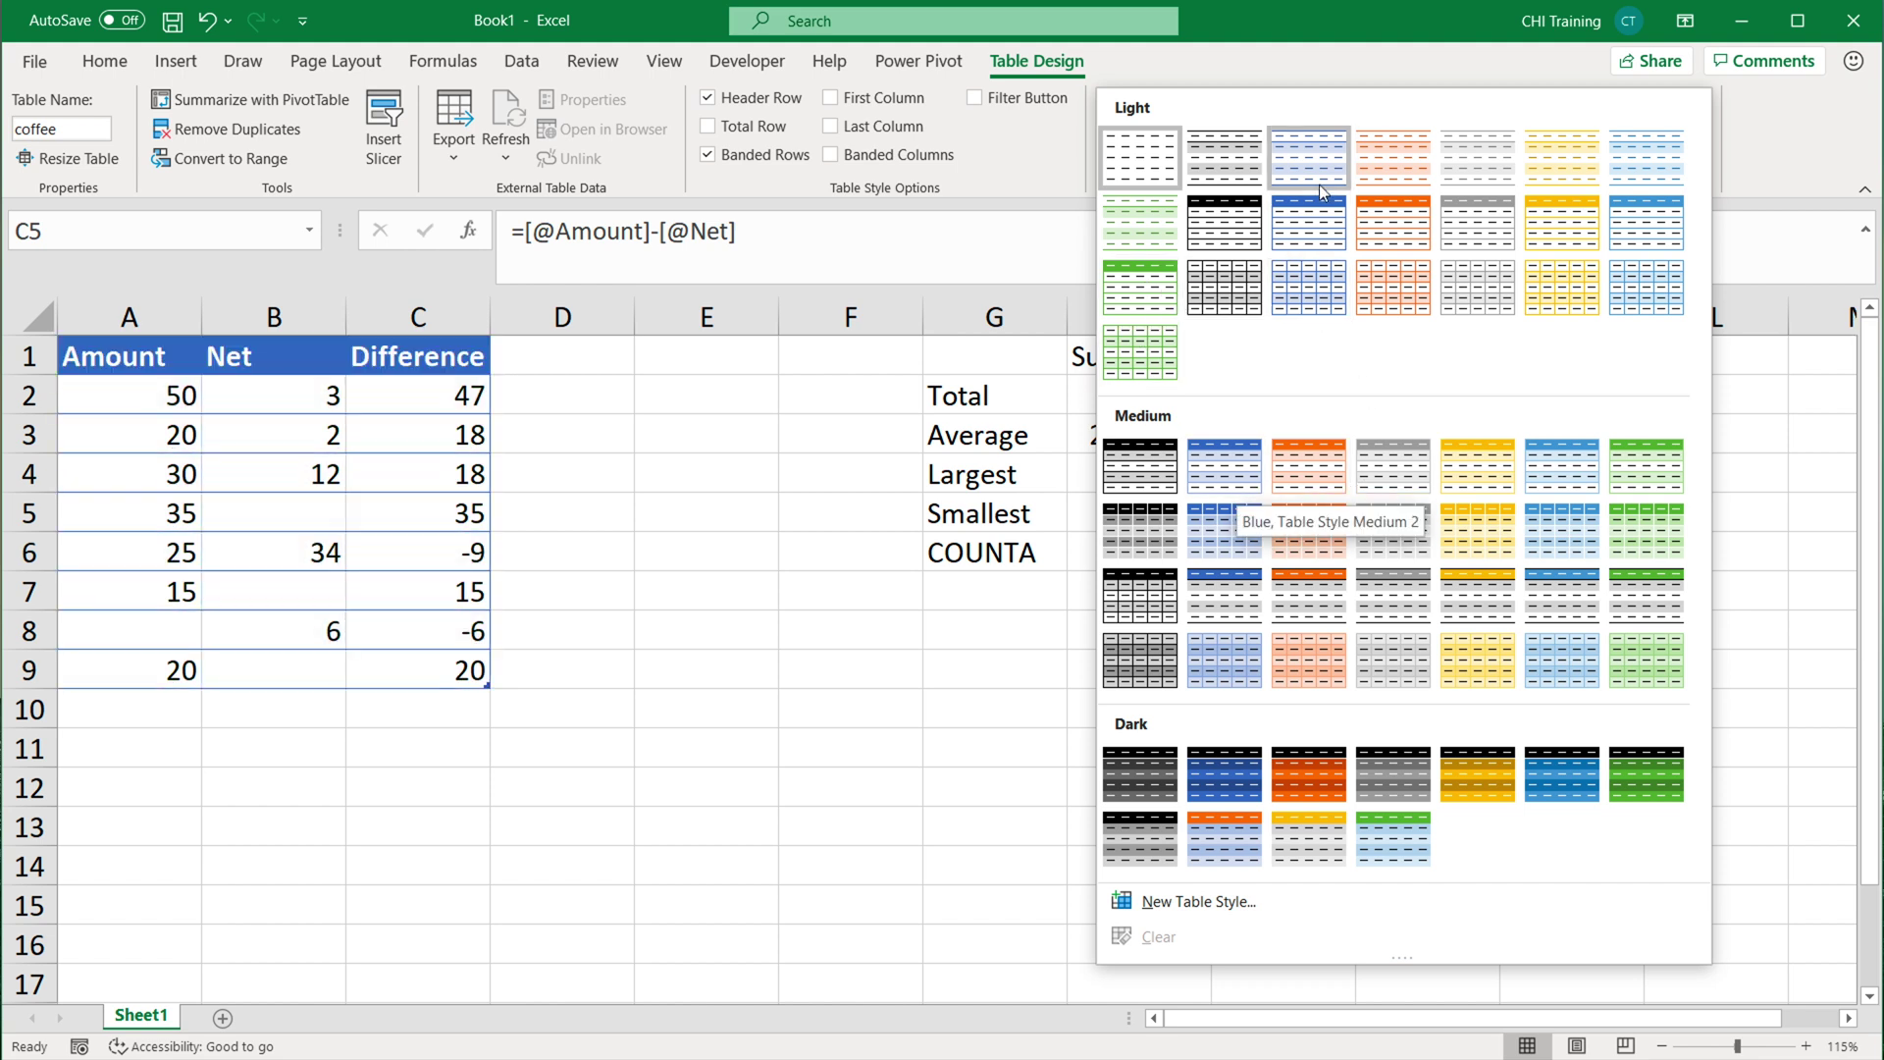
pyautogui.click(1305, 226)
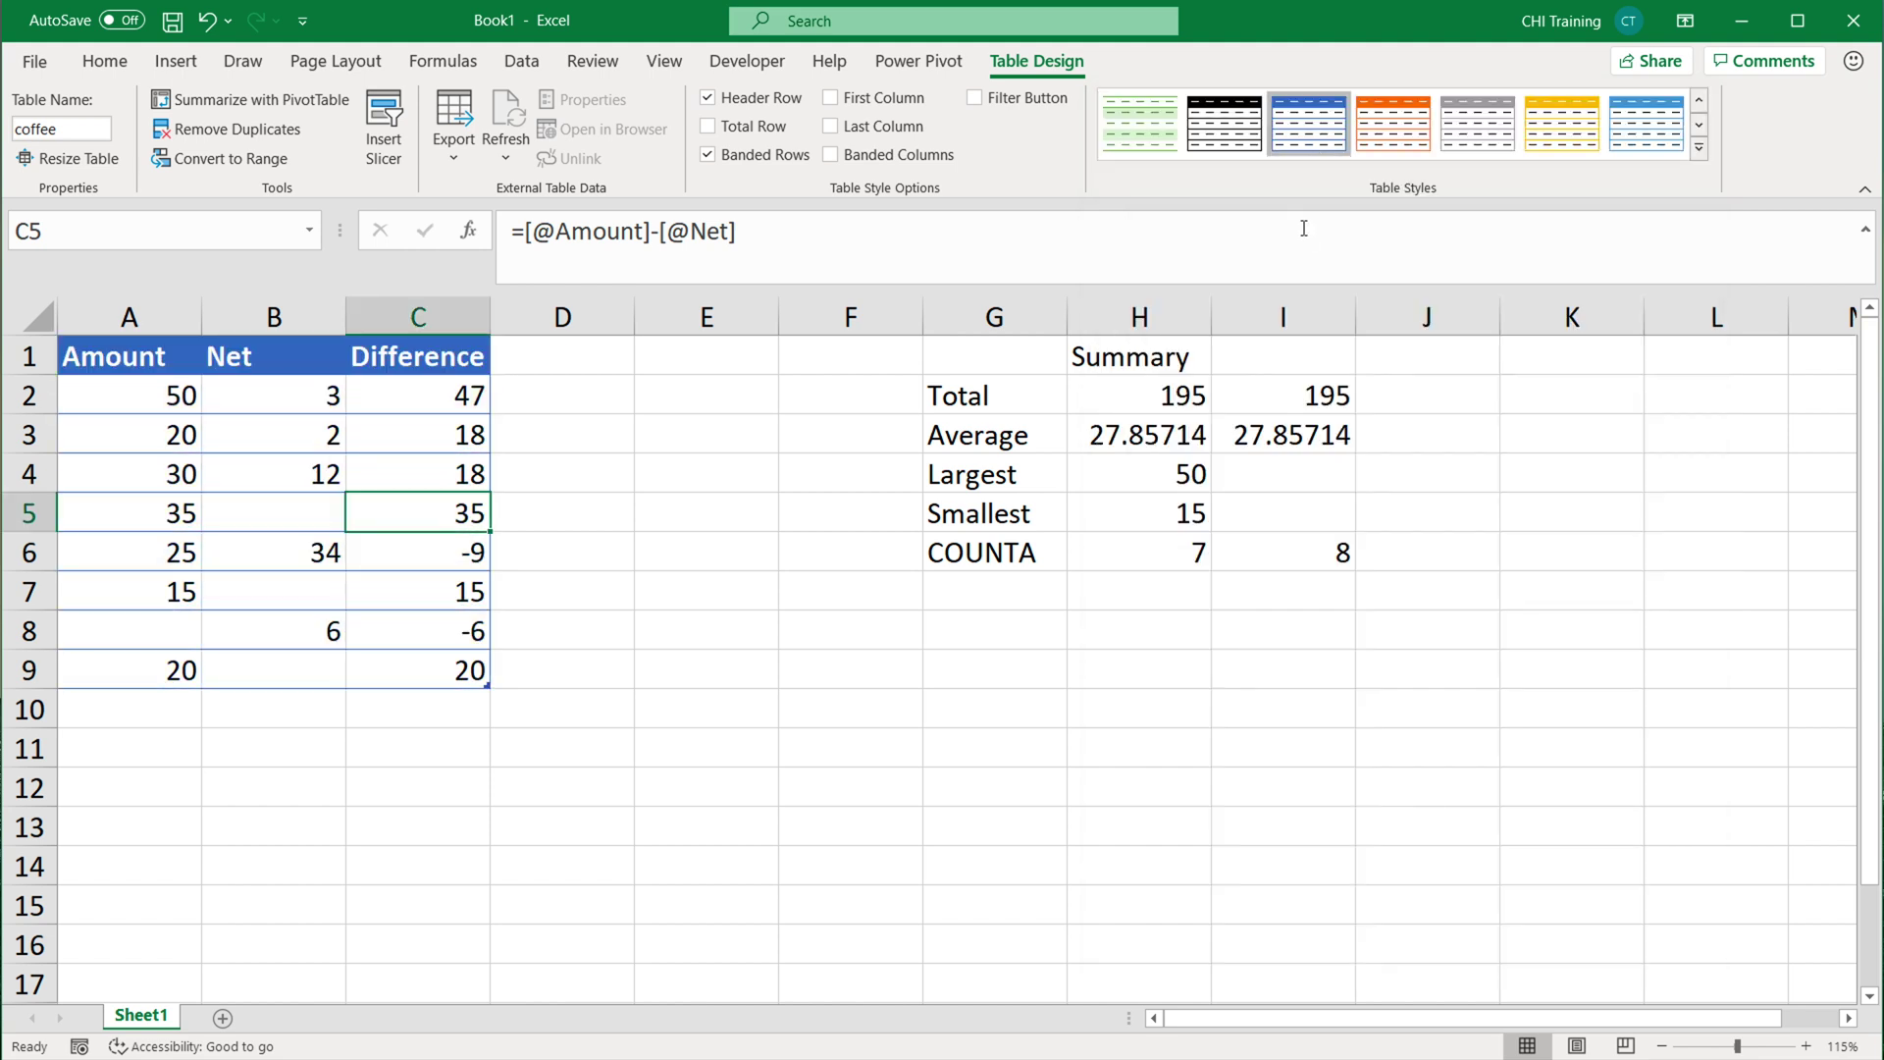
pyautogui.click(1698, 147)
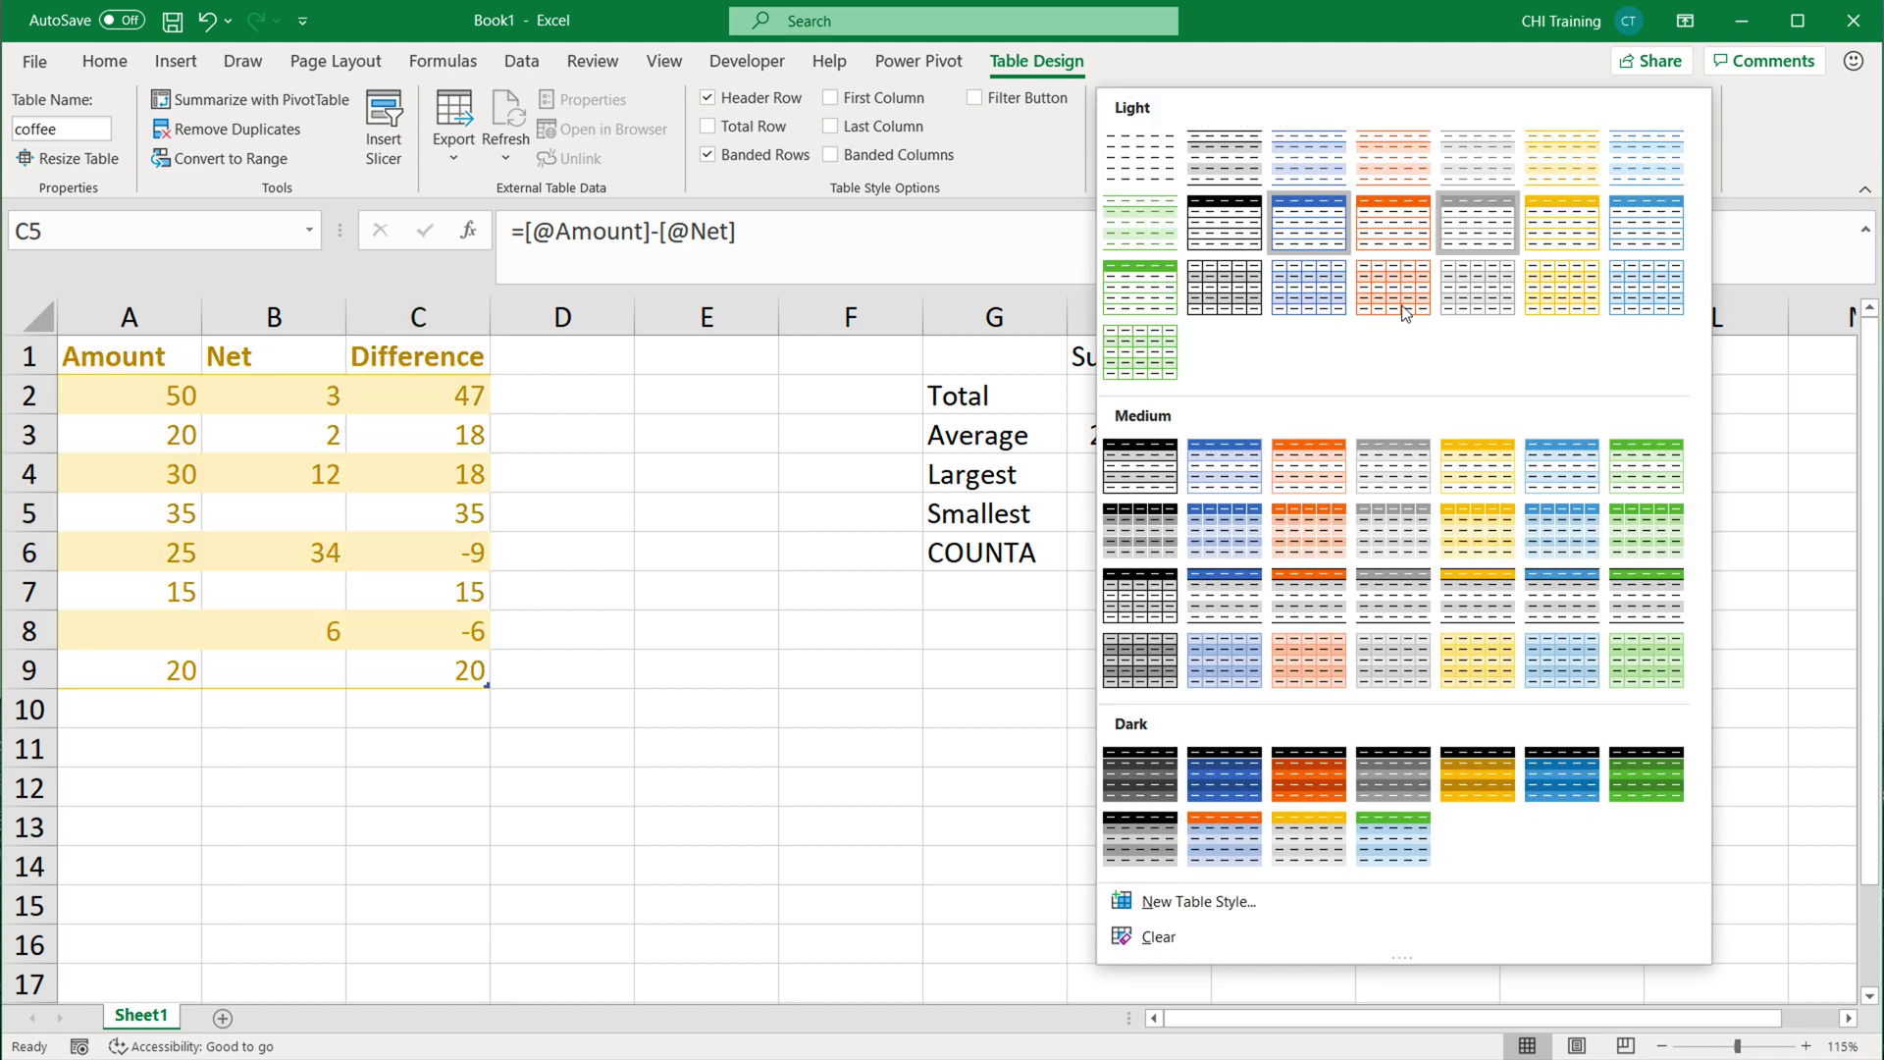
pyautogui.click(1235, 478)
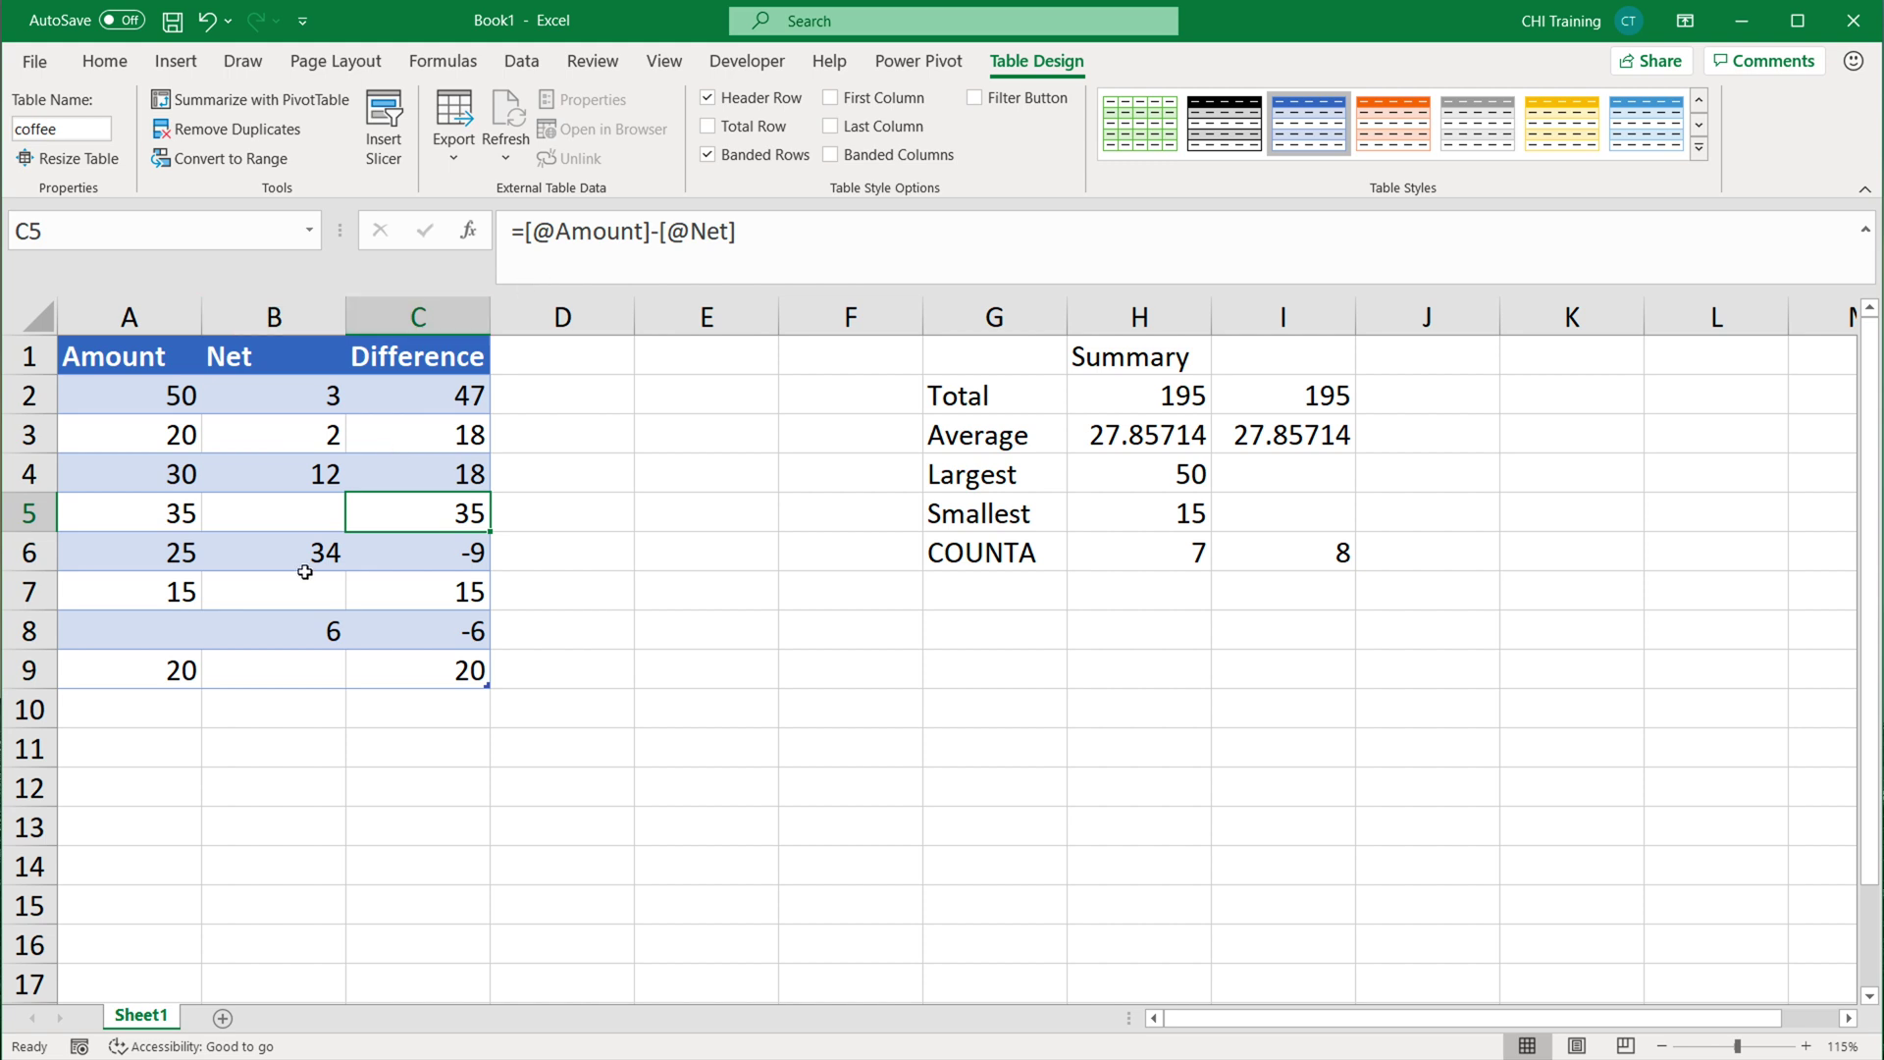
pyautogui.click(1699, 147)
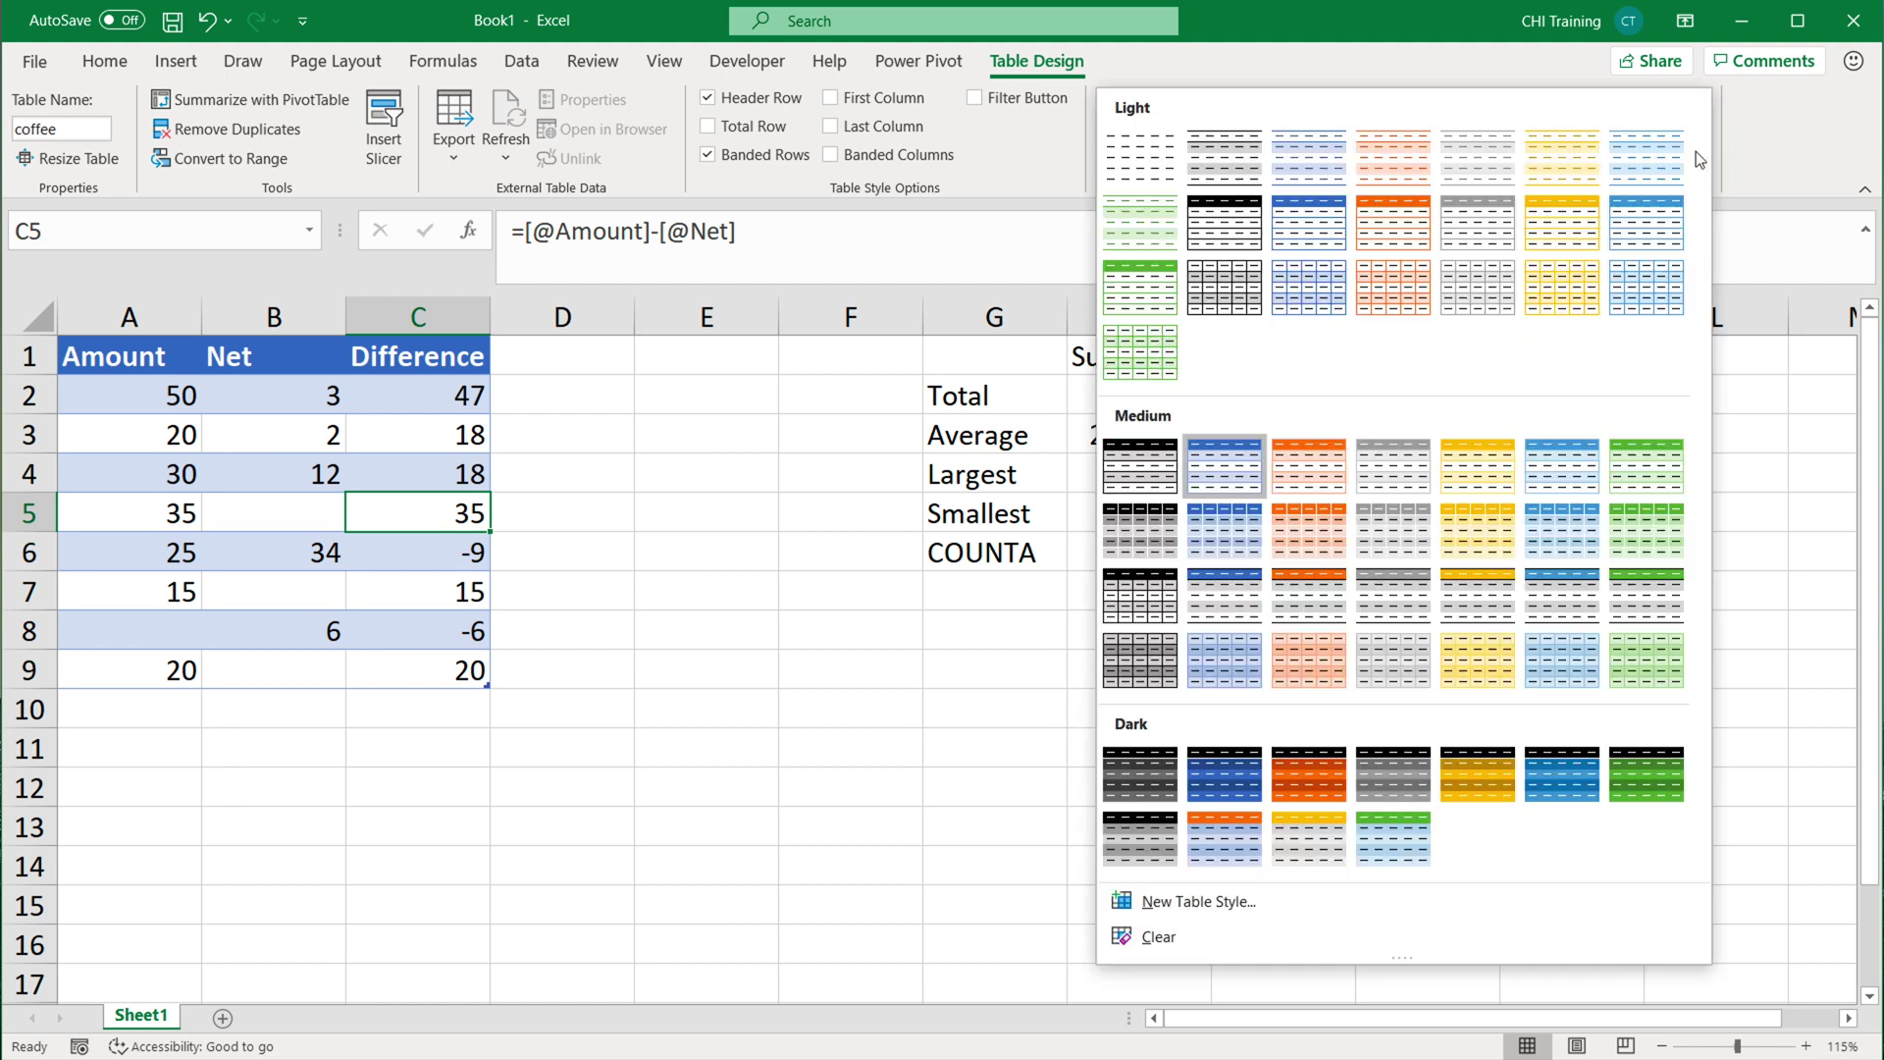
pyautogui.click(1145, 153)
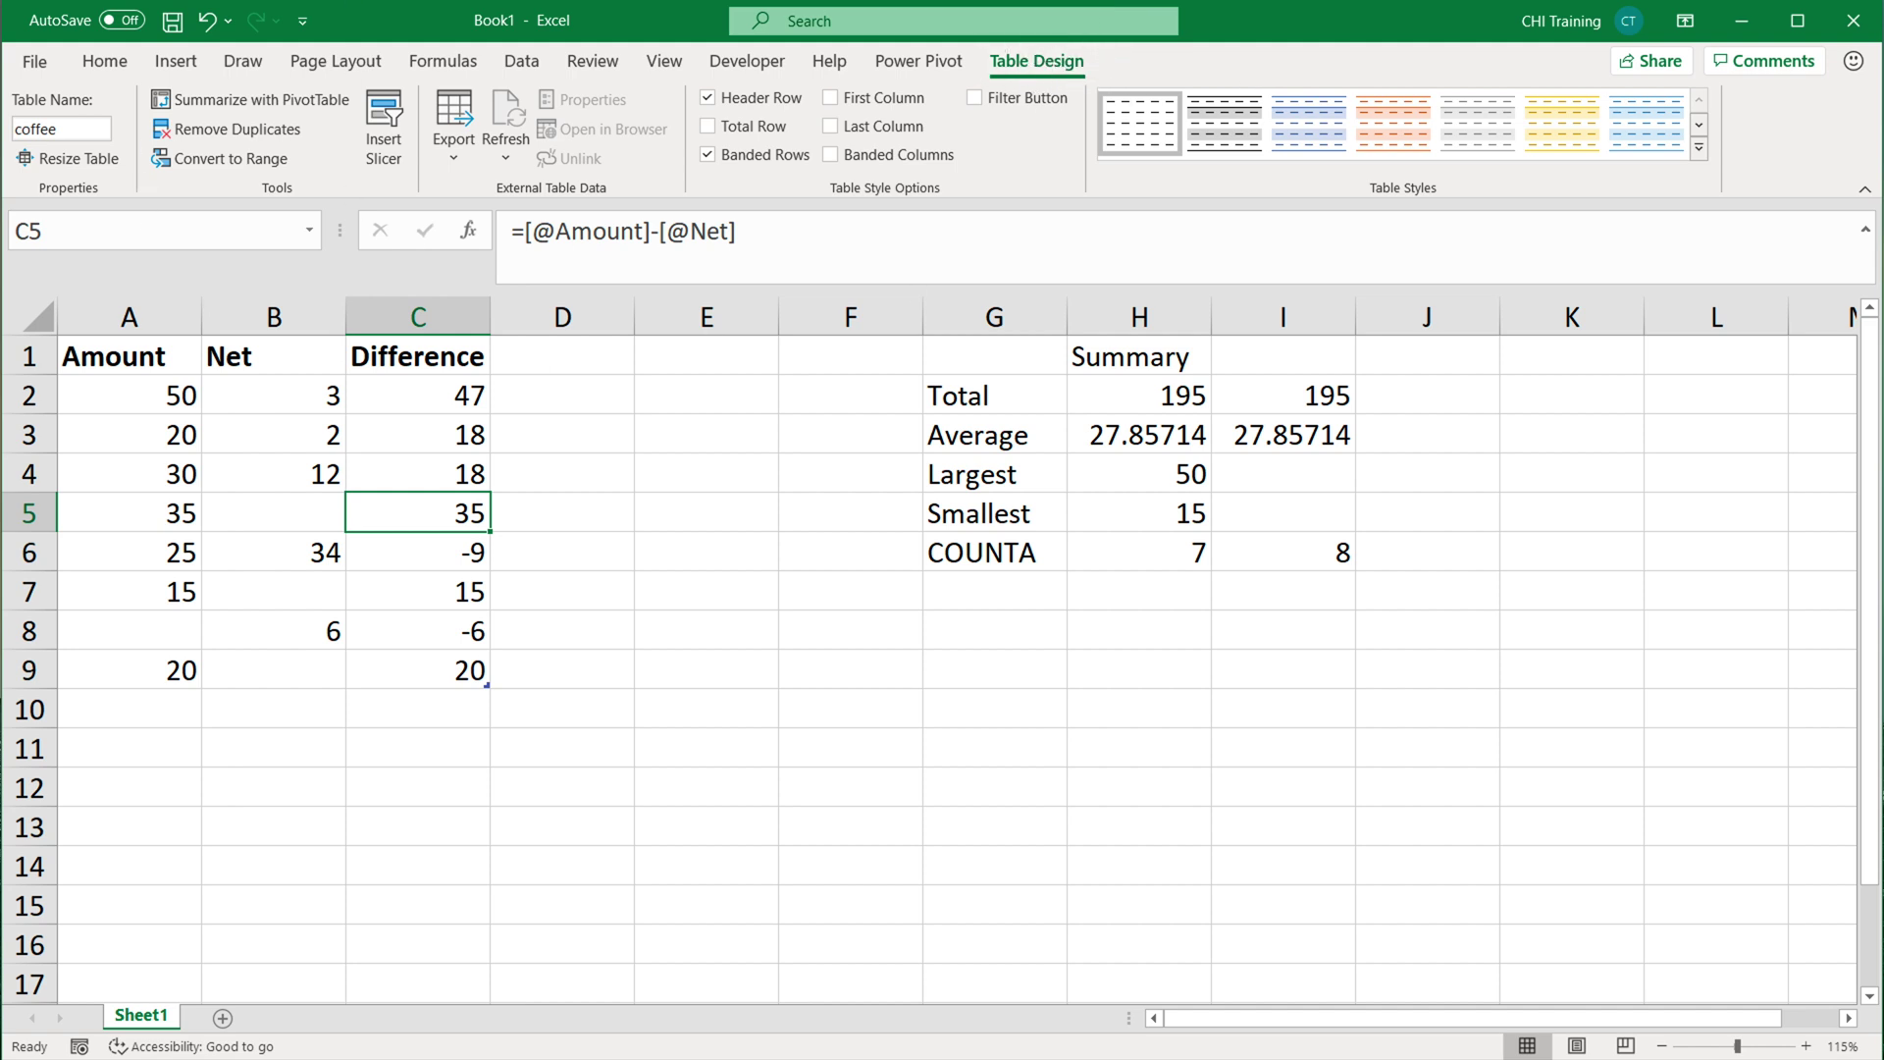
# Convert the coffee table to a normal range and check the data and C9 formula.
pyautogui.click(223, 155)
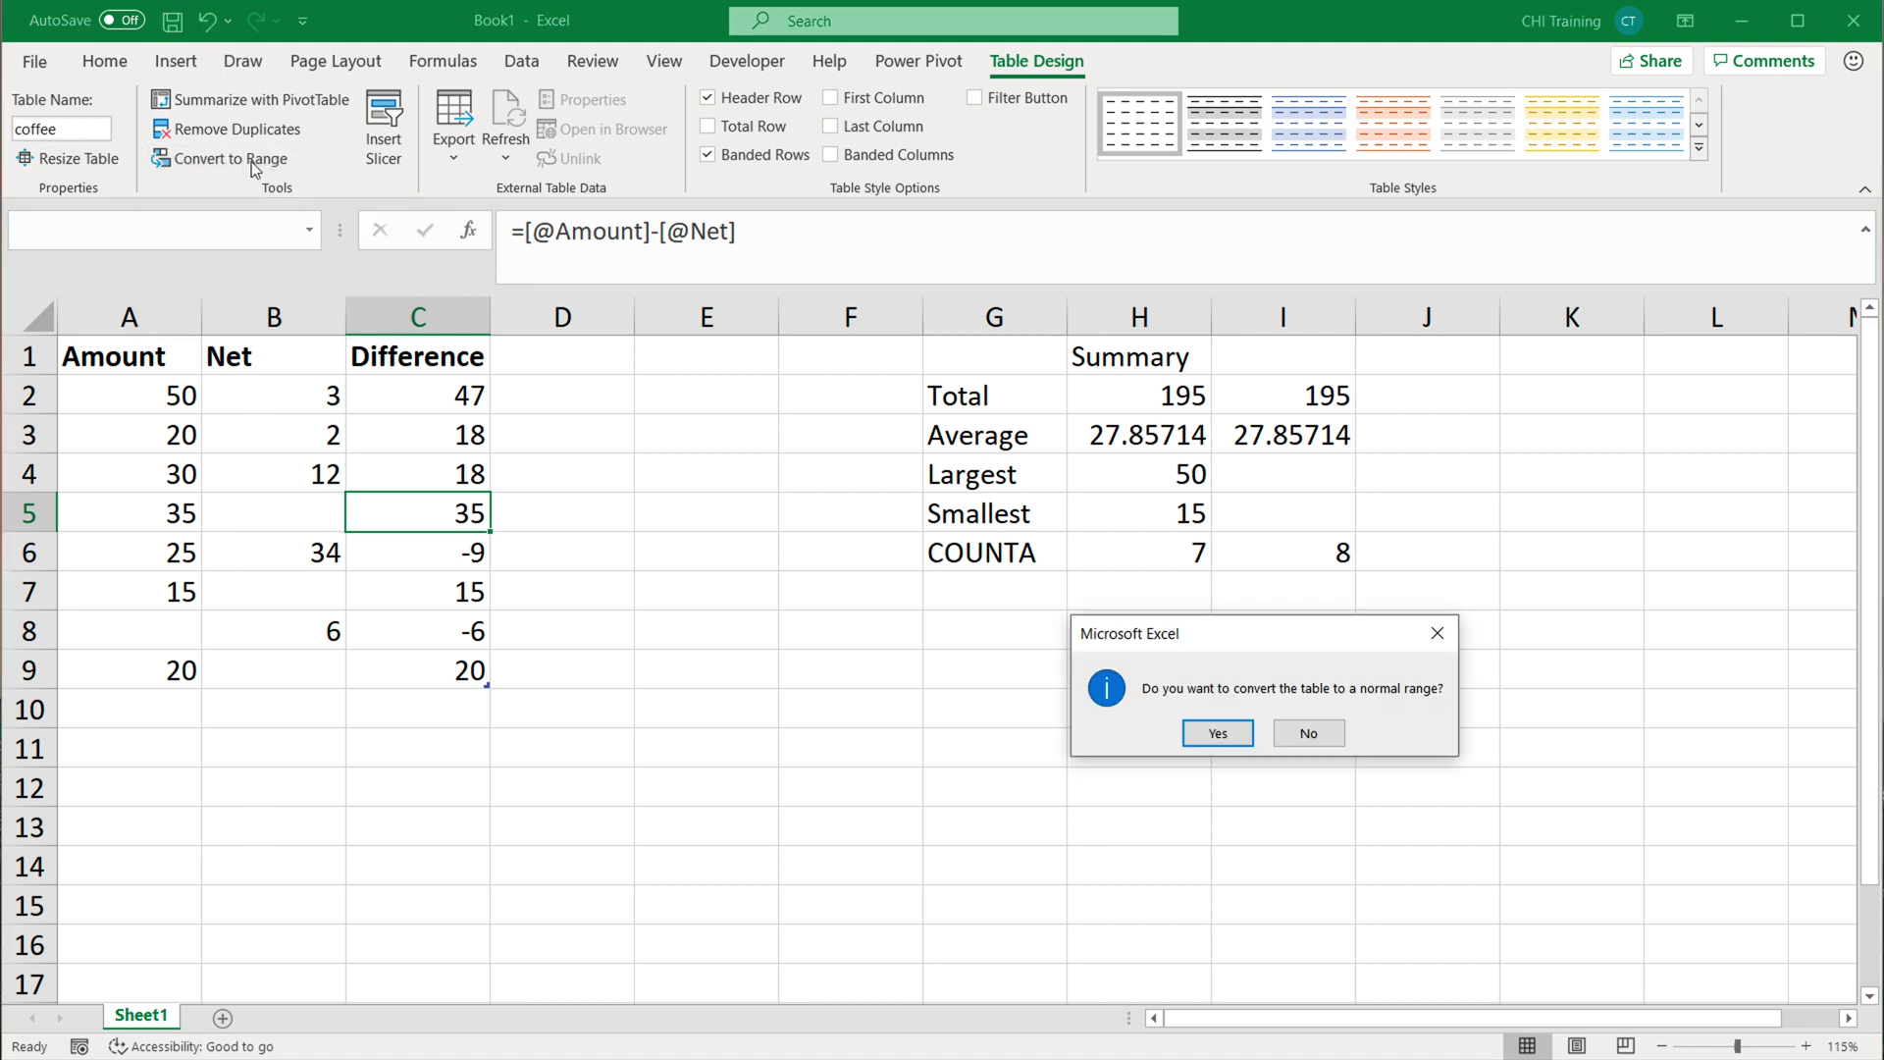
pyautogui.click(1216, 738)
pyautogui.click(144, 406)
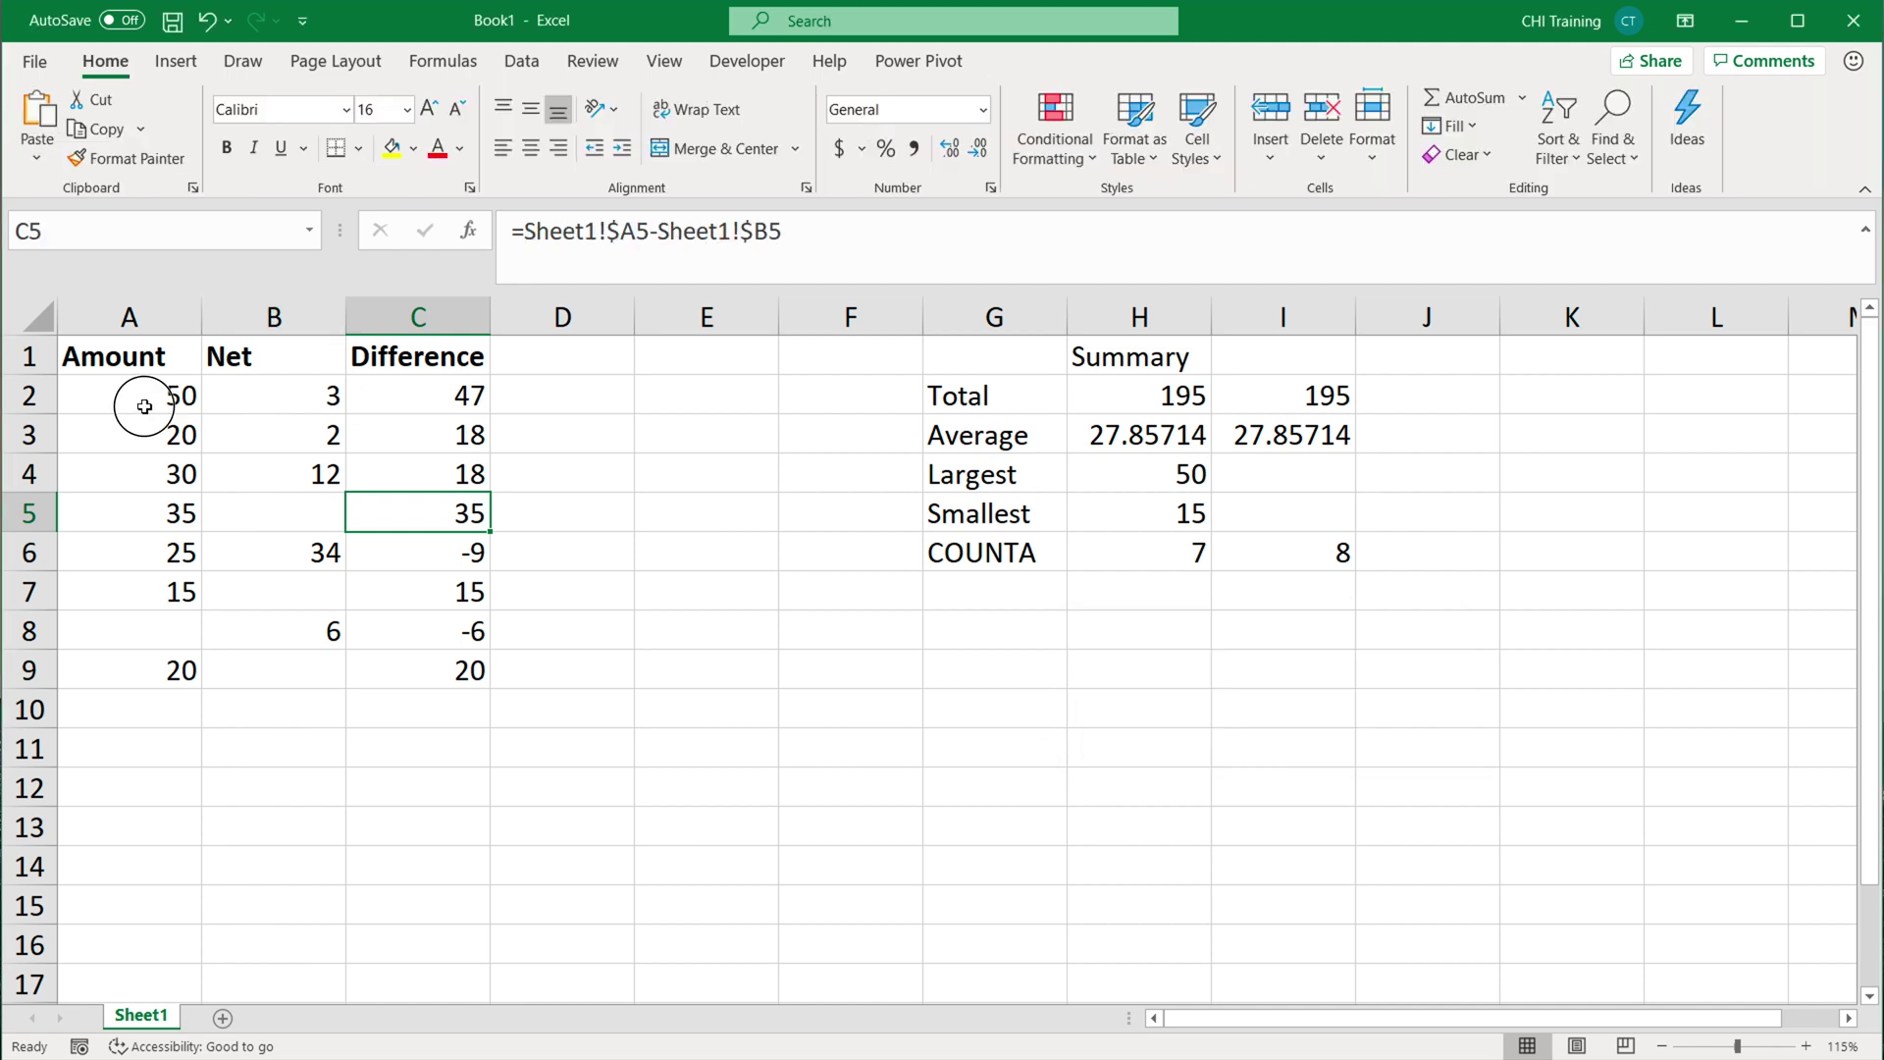
pyautogui.moveTo(144, 407); pyautogui.dragTo(379, 660)
pyautogui.click(408, 674)
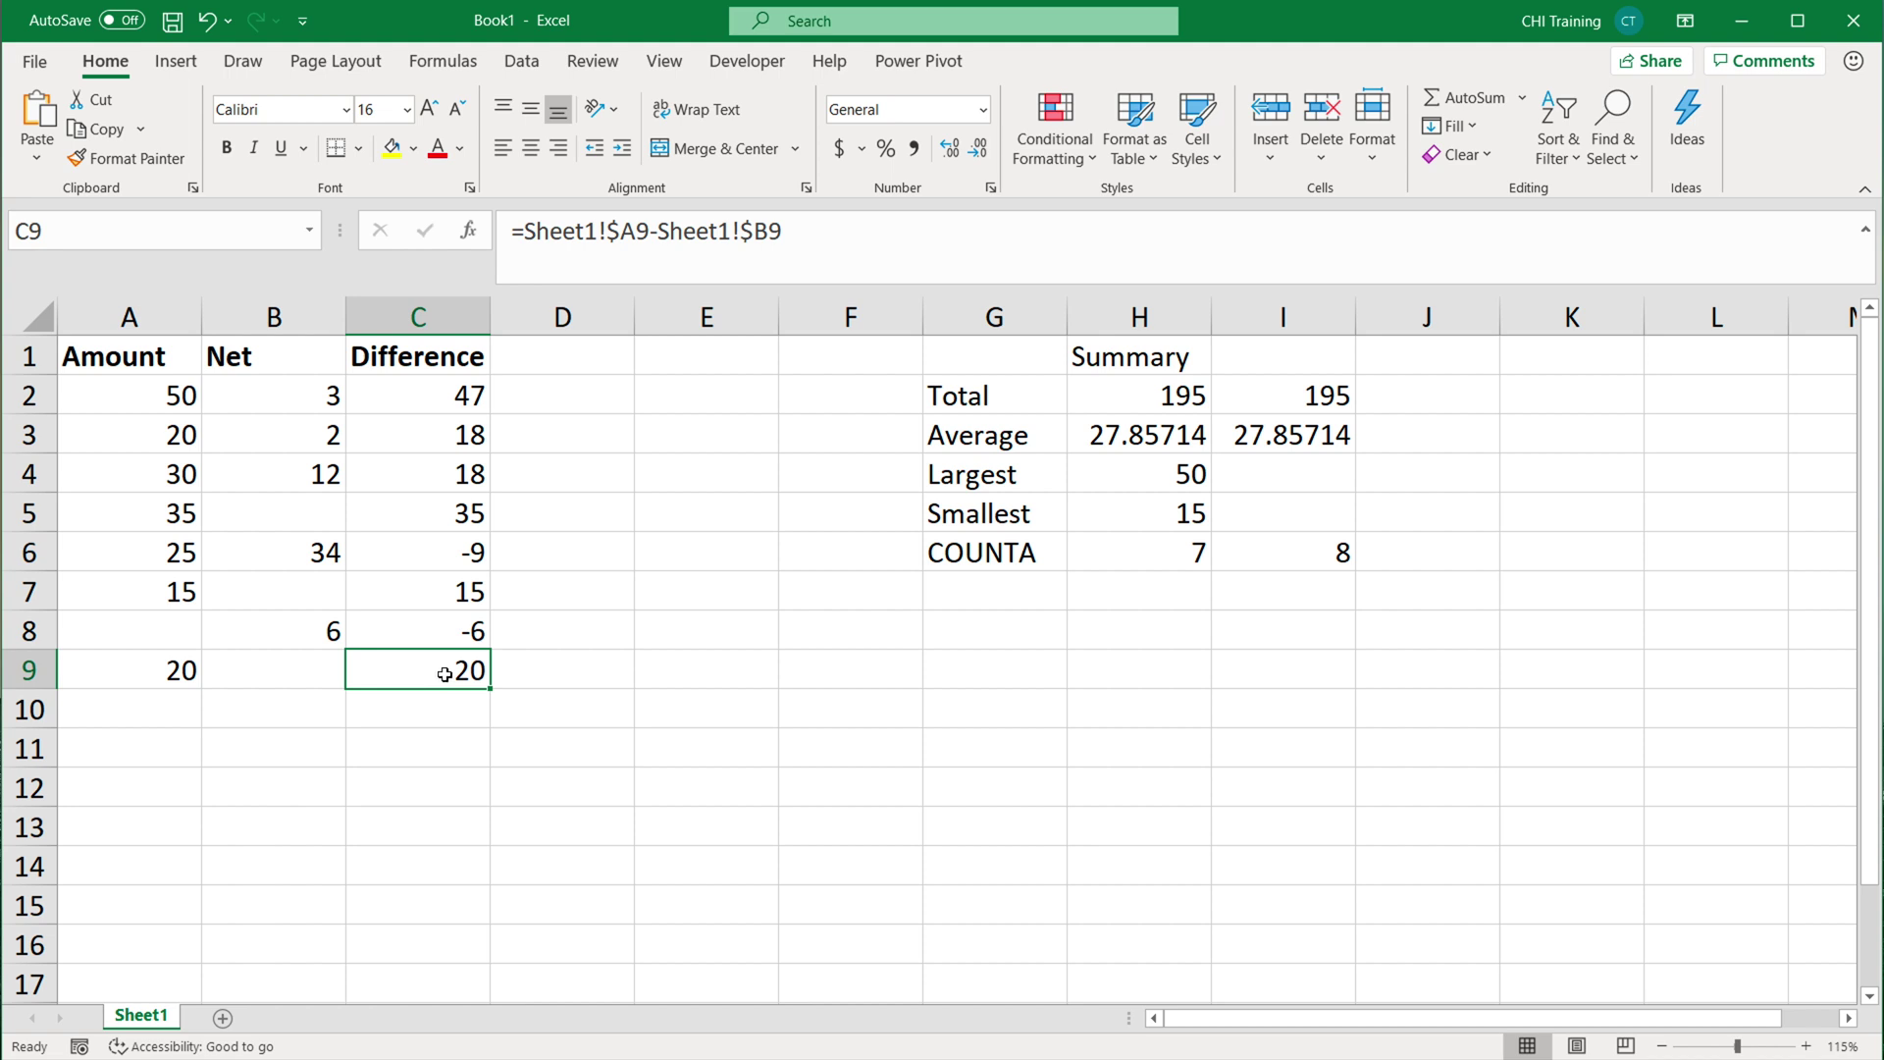
# Enter a test value 300 in A10 and inspect the range H2's Total uses.
pyautogui.click(173, 708)
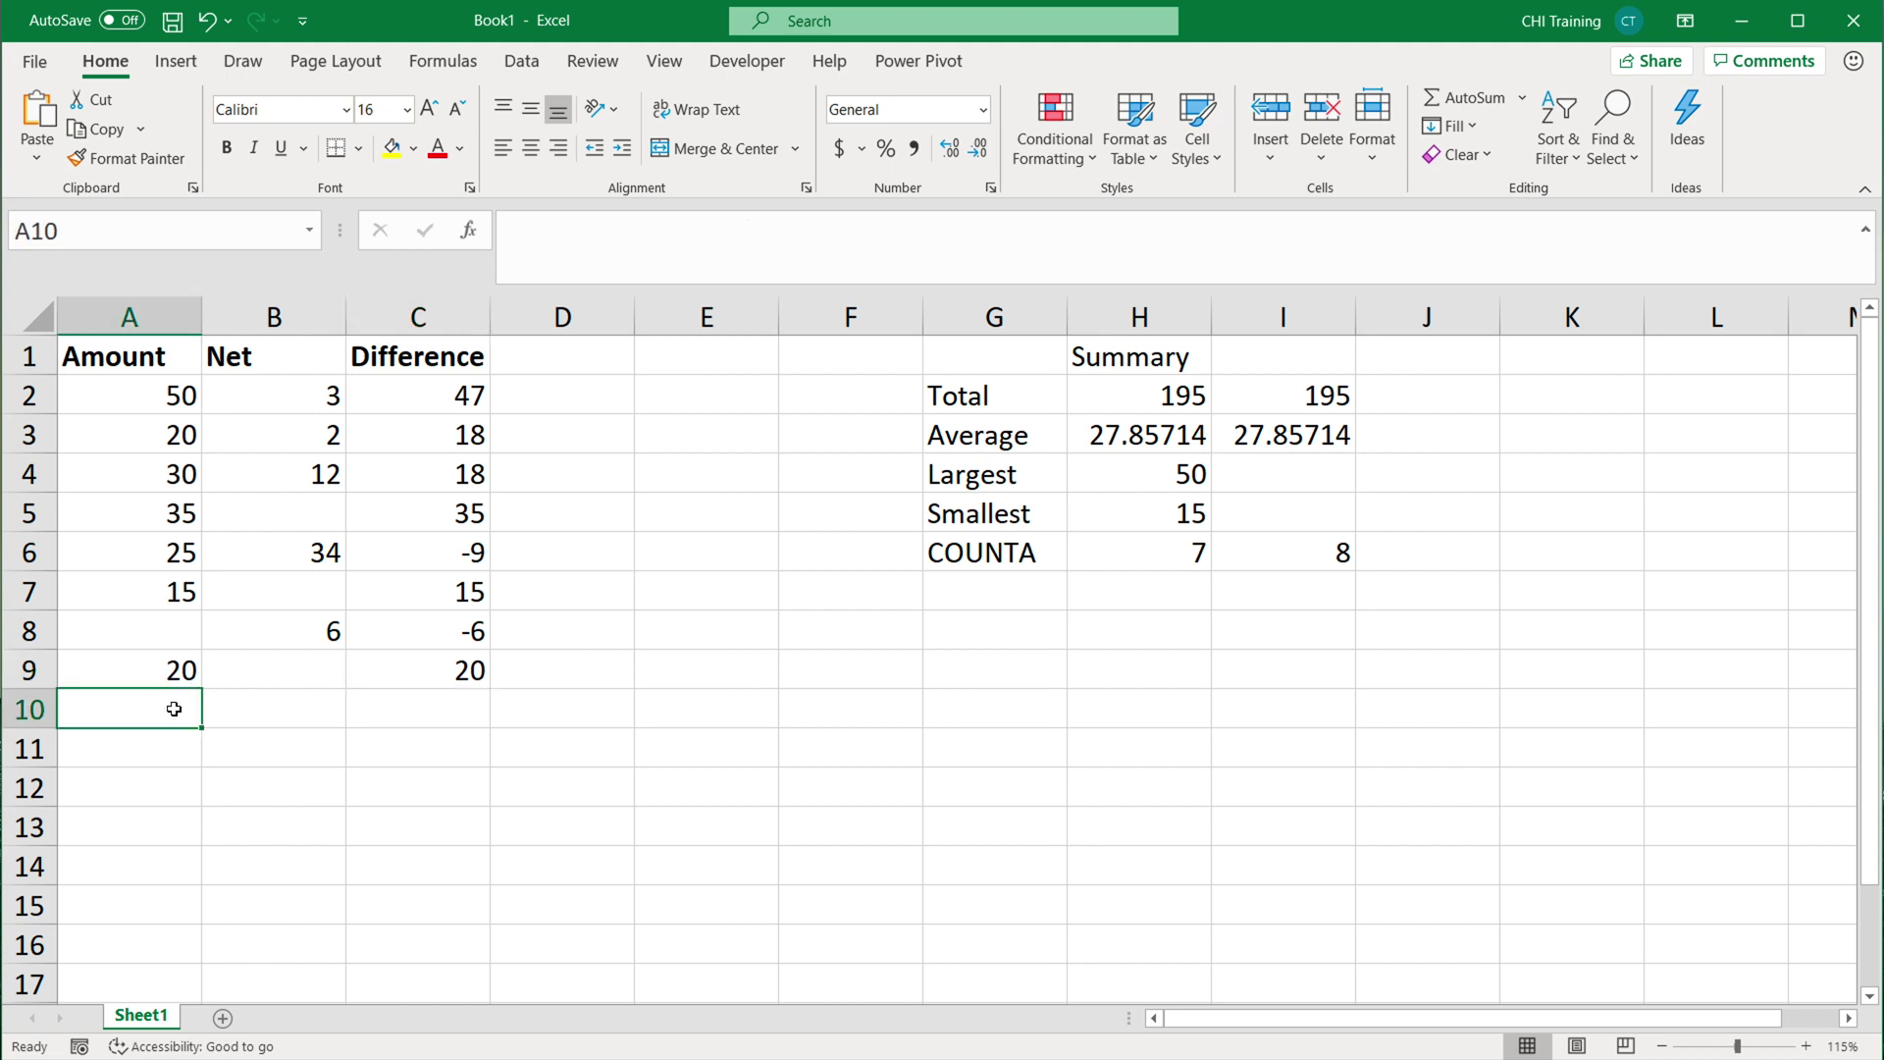
pyautogui.write('300')
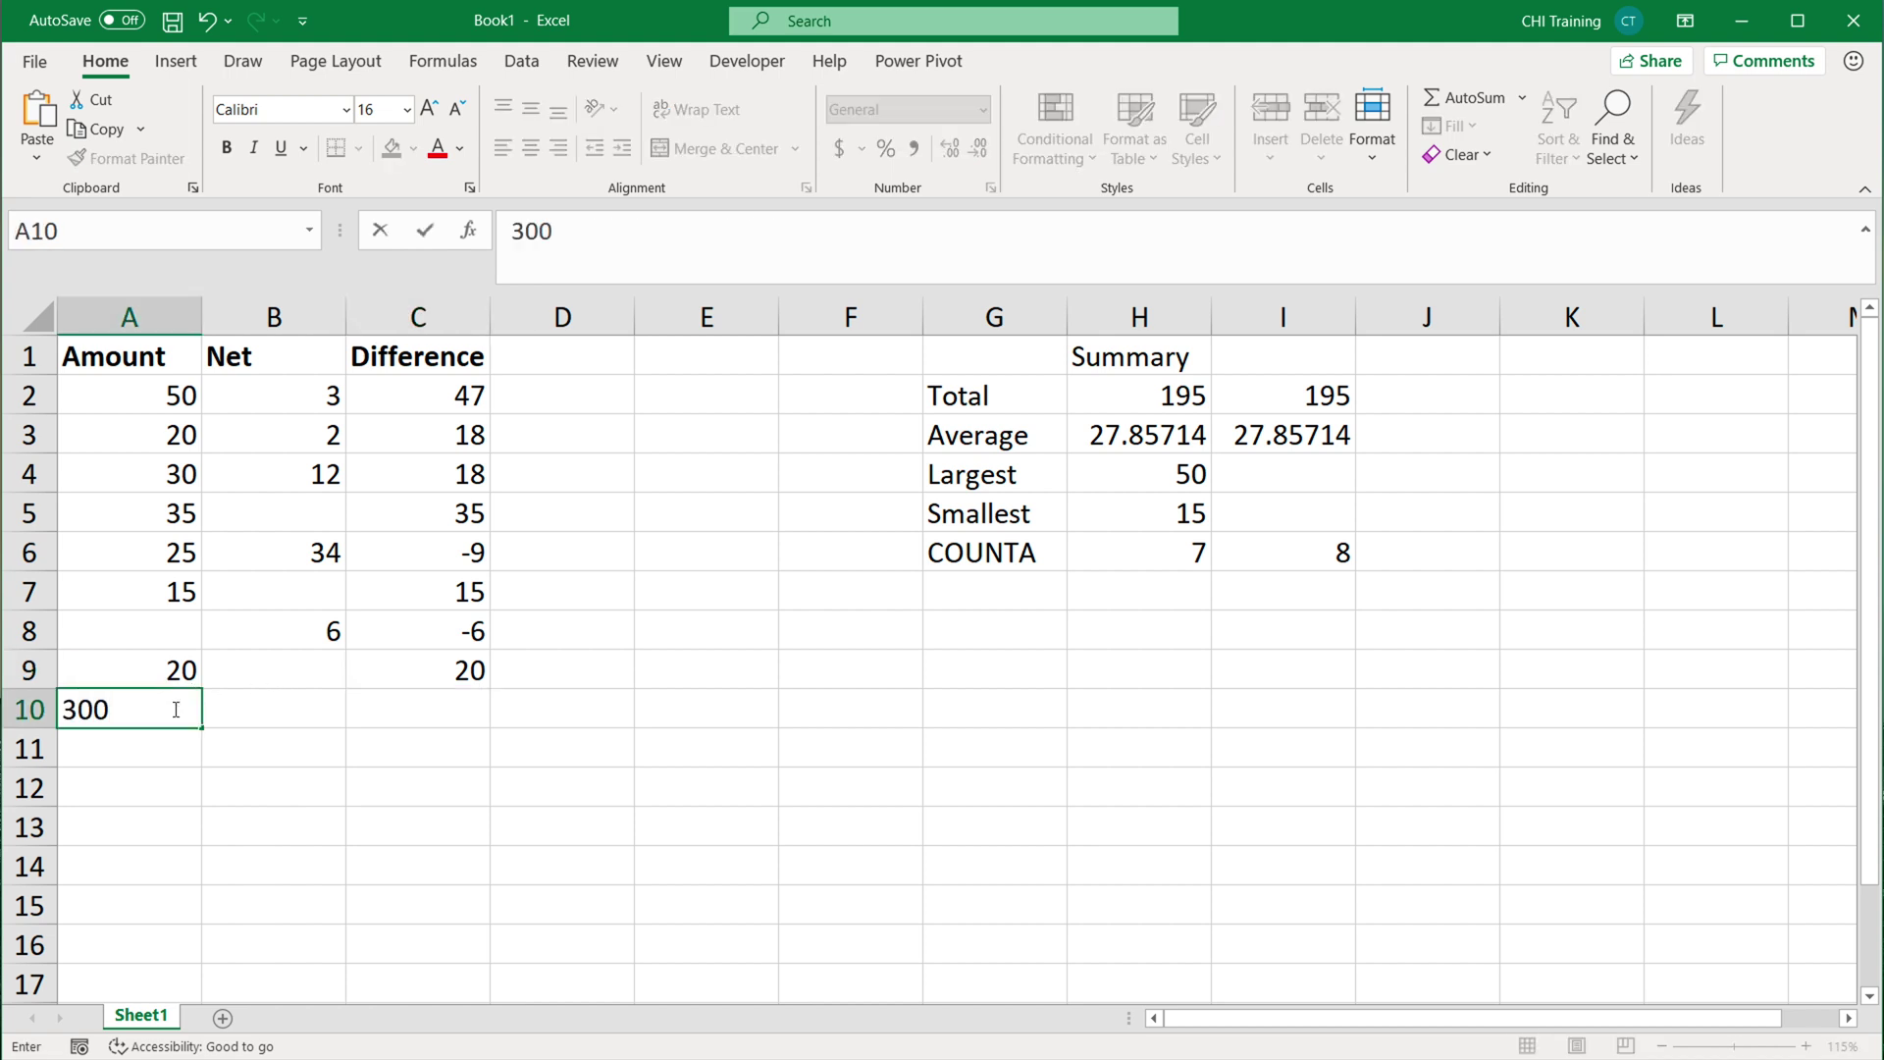
pyautogui.press('Return')
pyautogui.click(1136, 393)
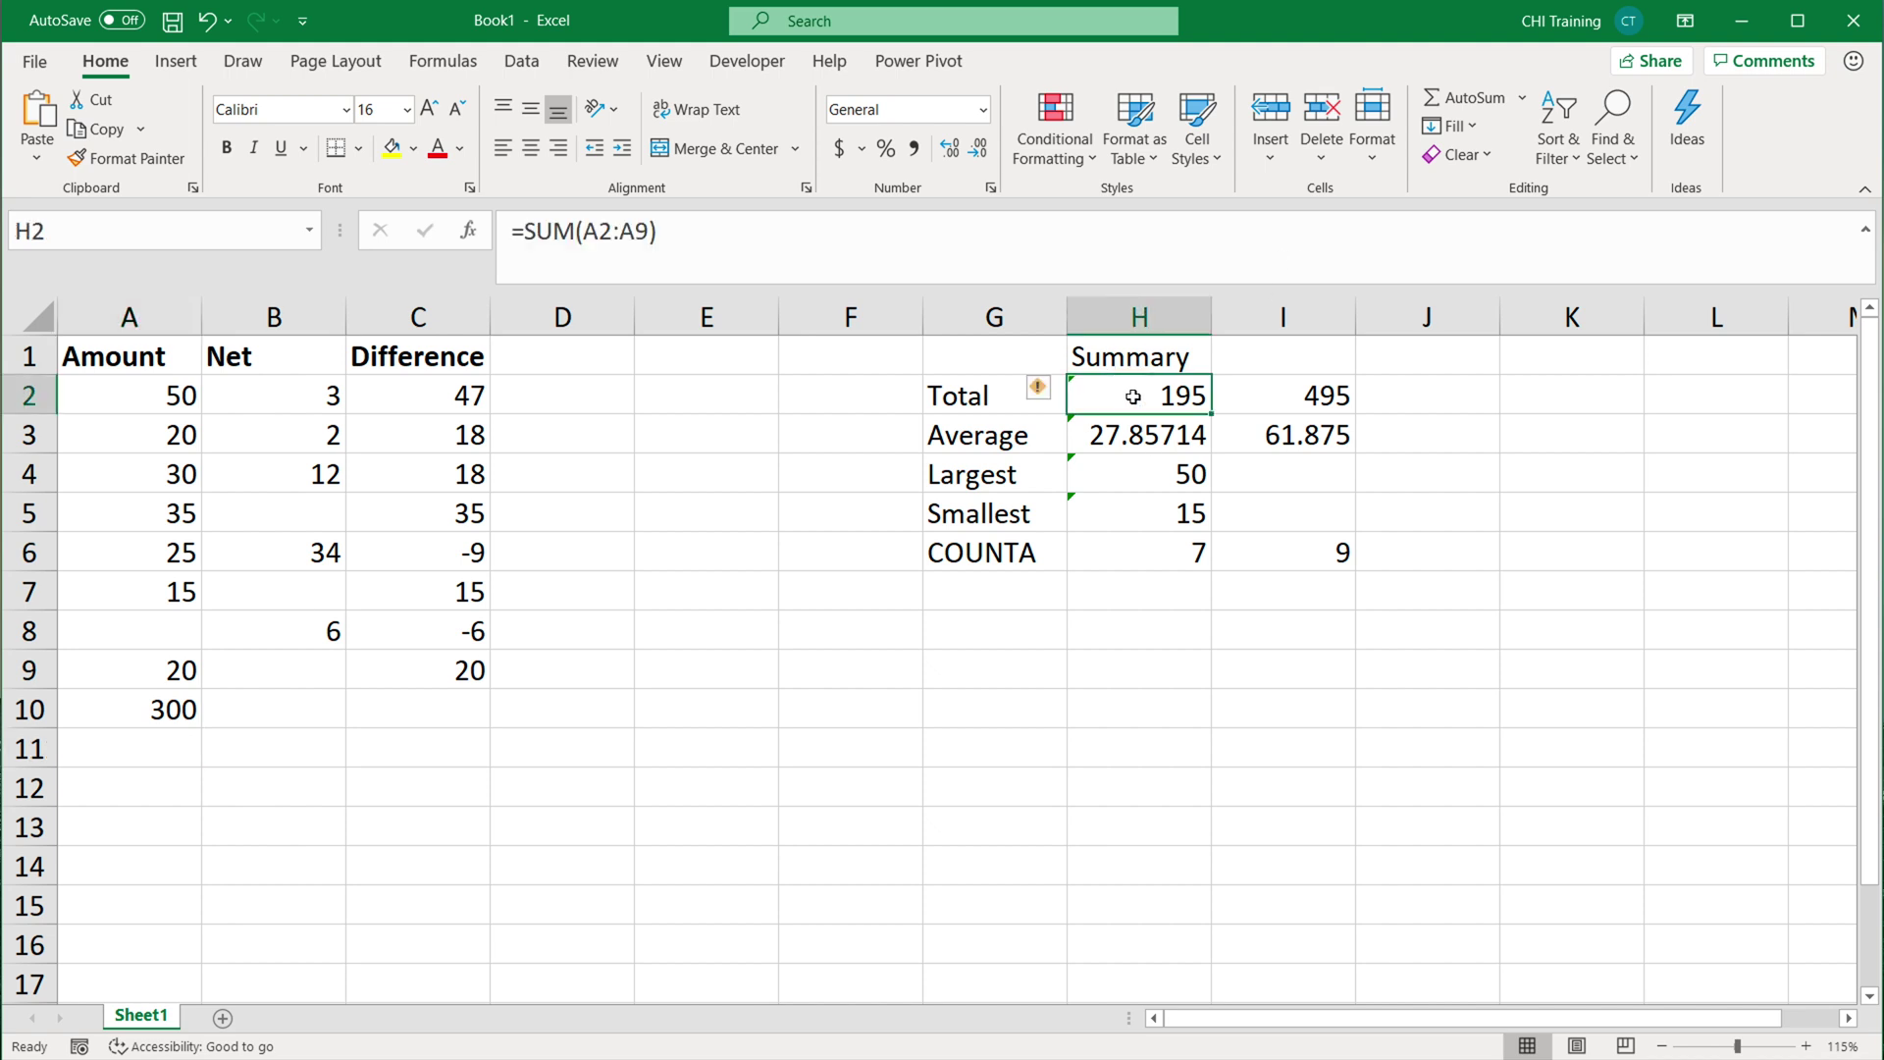
pyautogui.doubleClick(1135, 396)
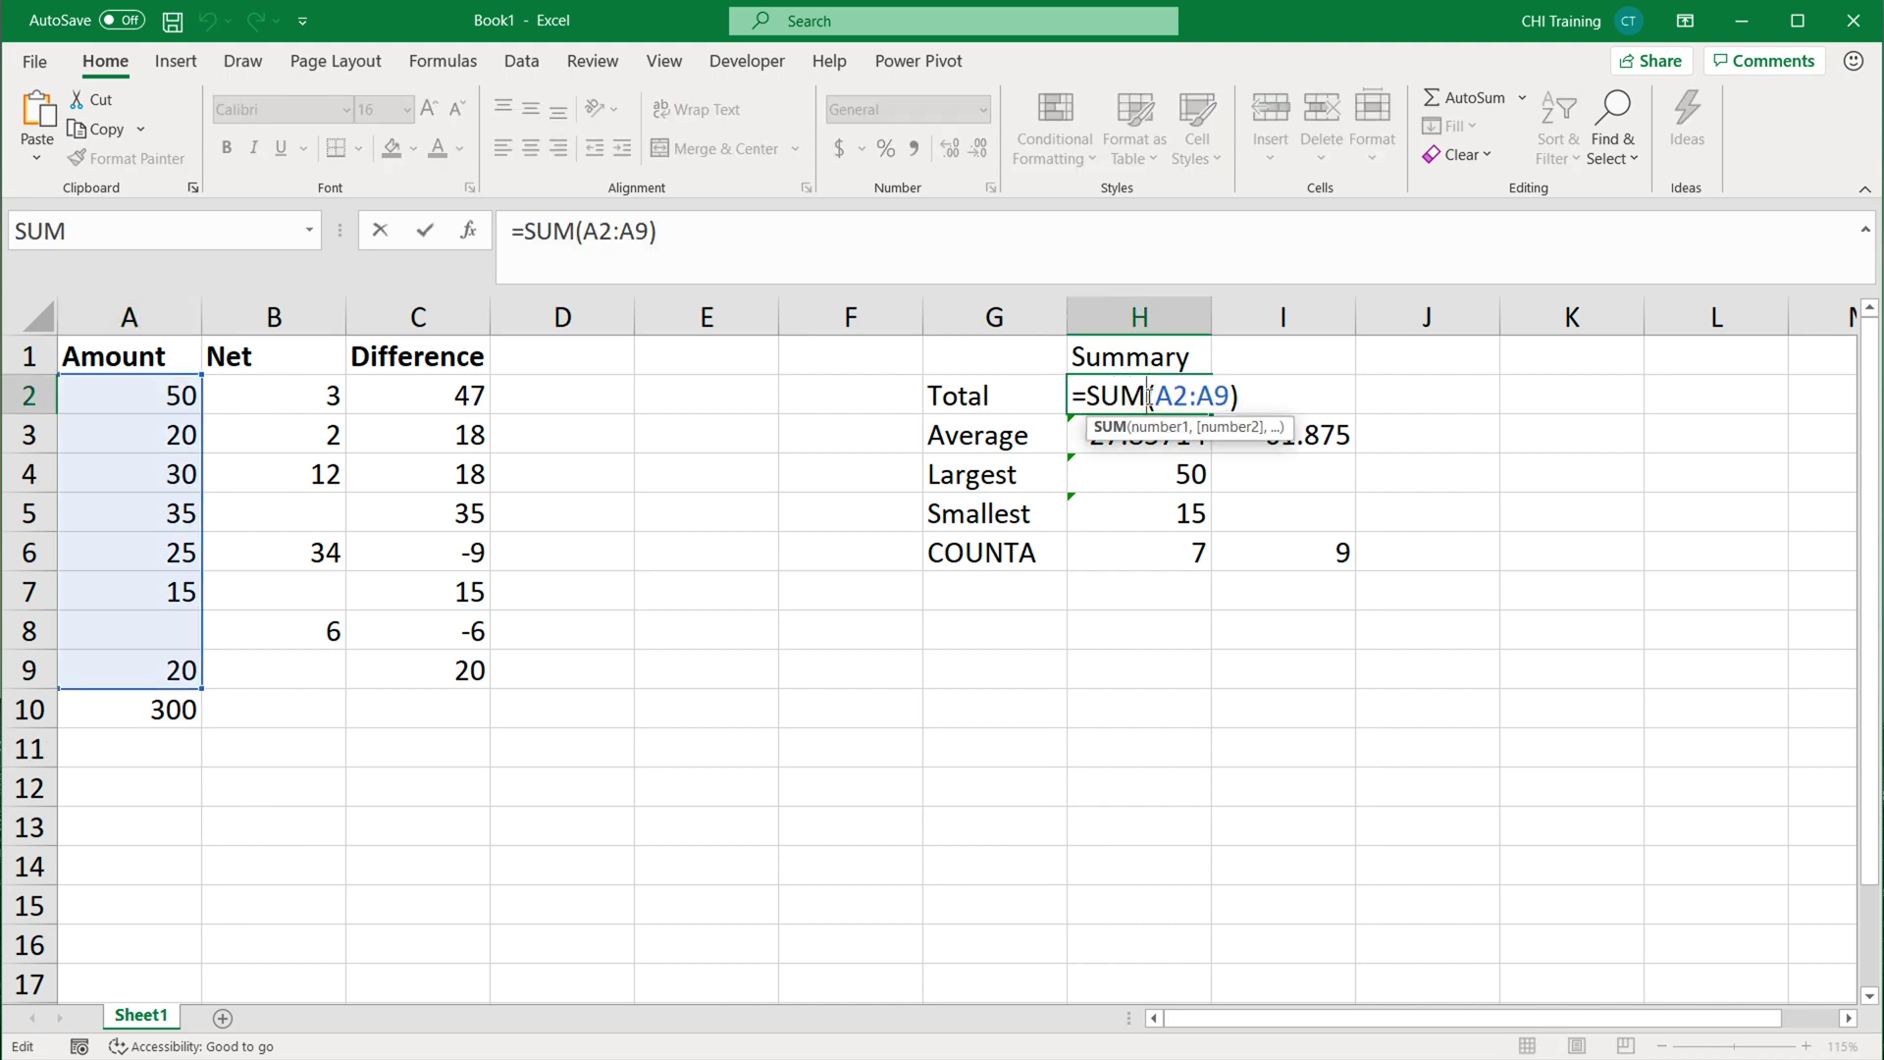
pyautogui.press('Escape')
# Compare I2's whole-column range with H2's, then remove the 300 from A10.
pyautogui.click(1284, 394)
pyautogui.doubleClick(1283, 395)
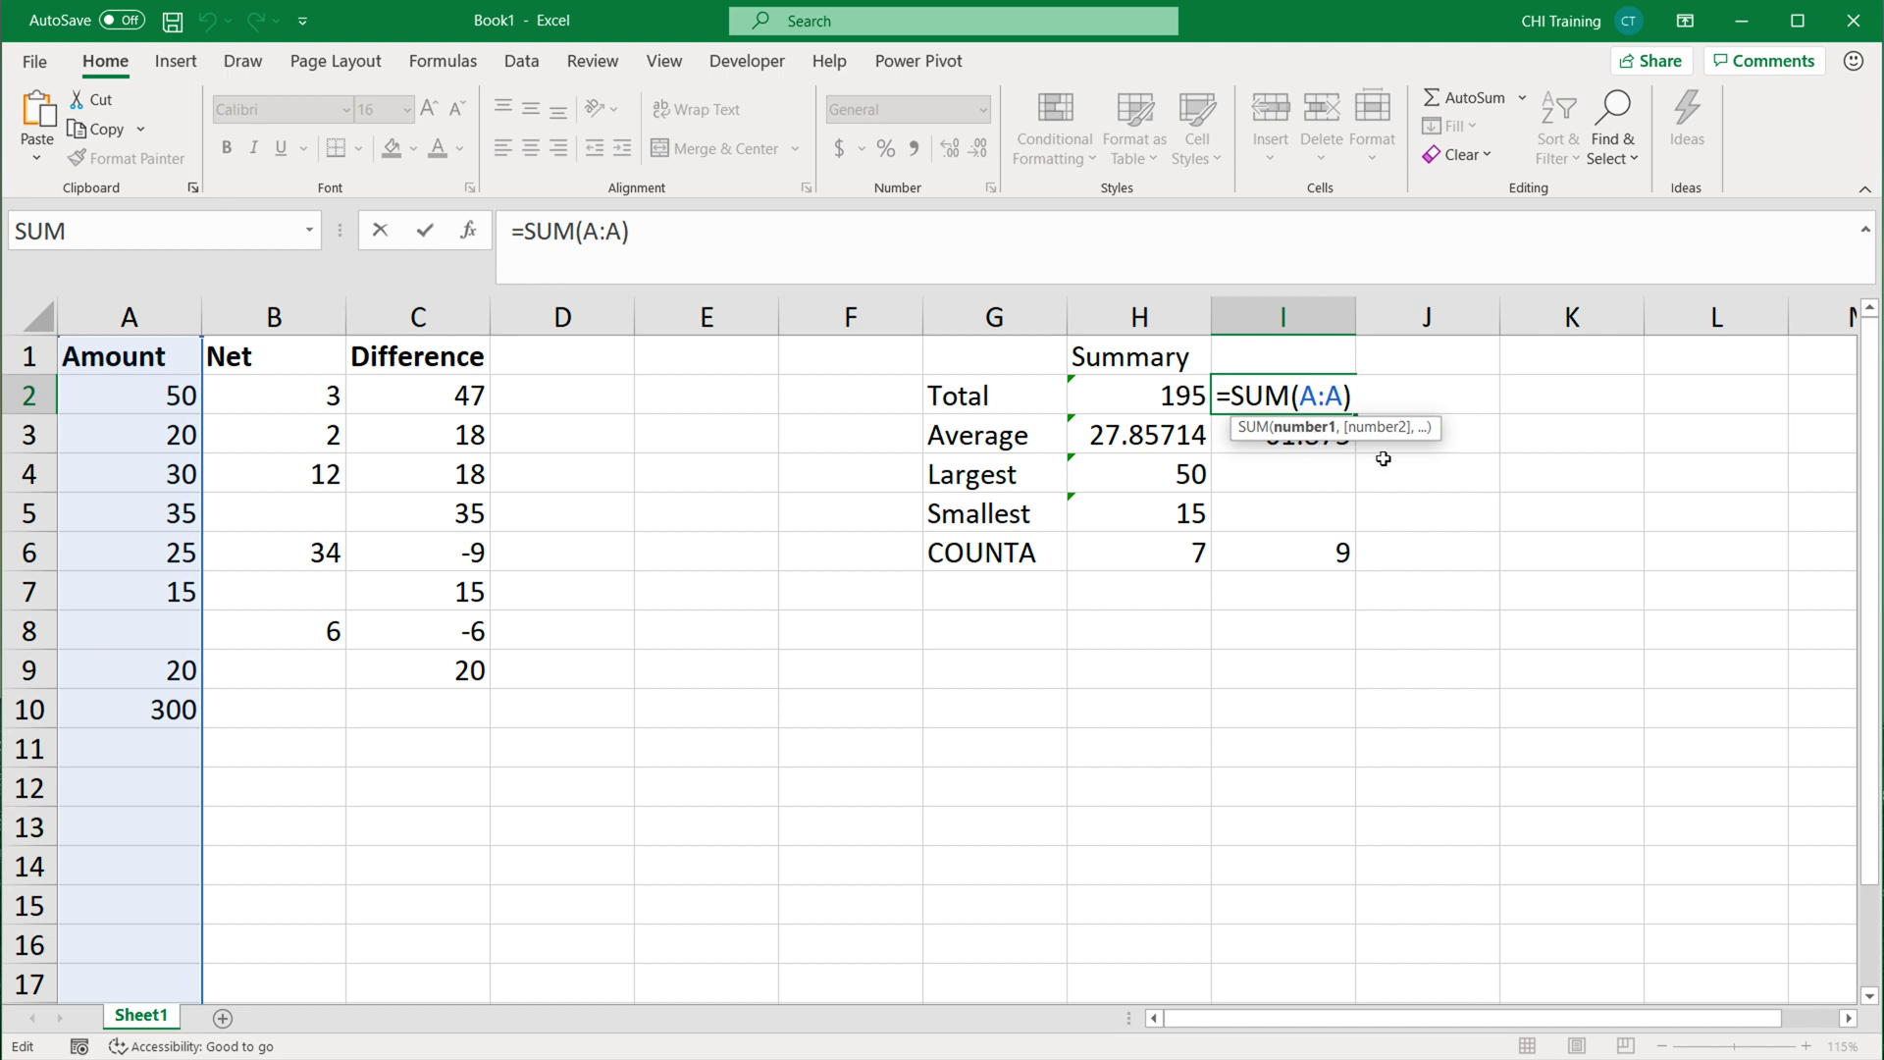
pyautogui.press('Escape')
pyautogui.press('Left')
pyautogui.doubleClick(1205, 400)
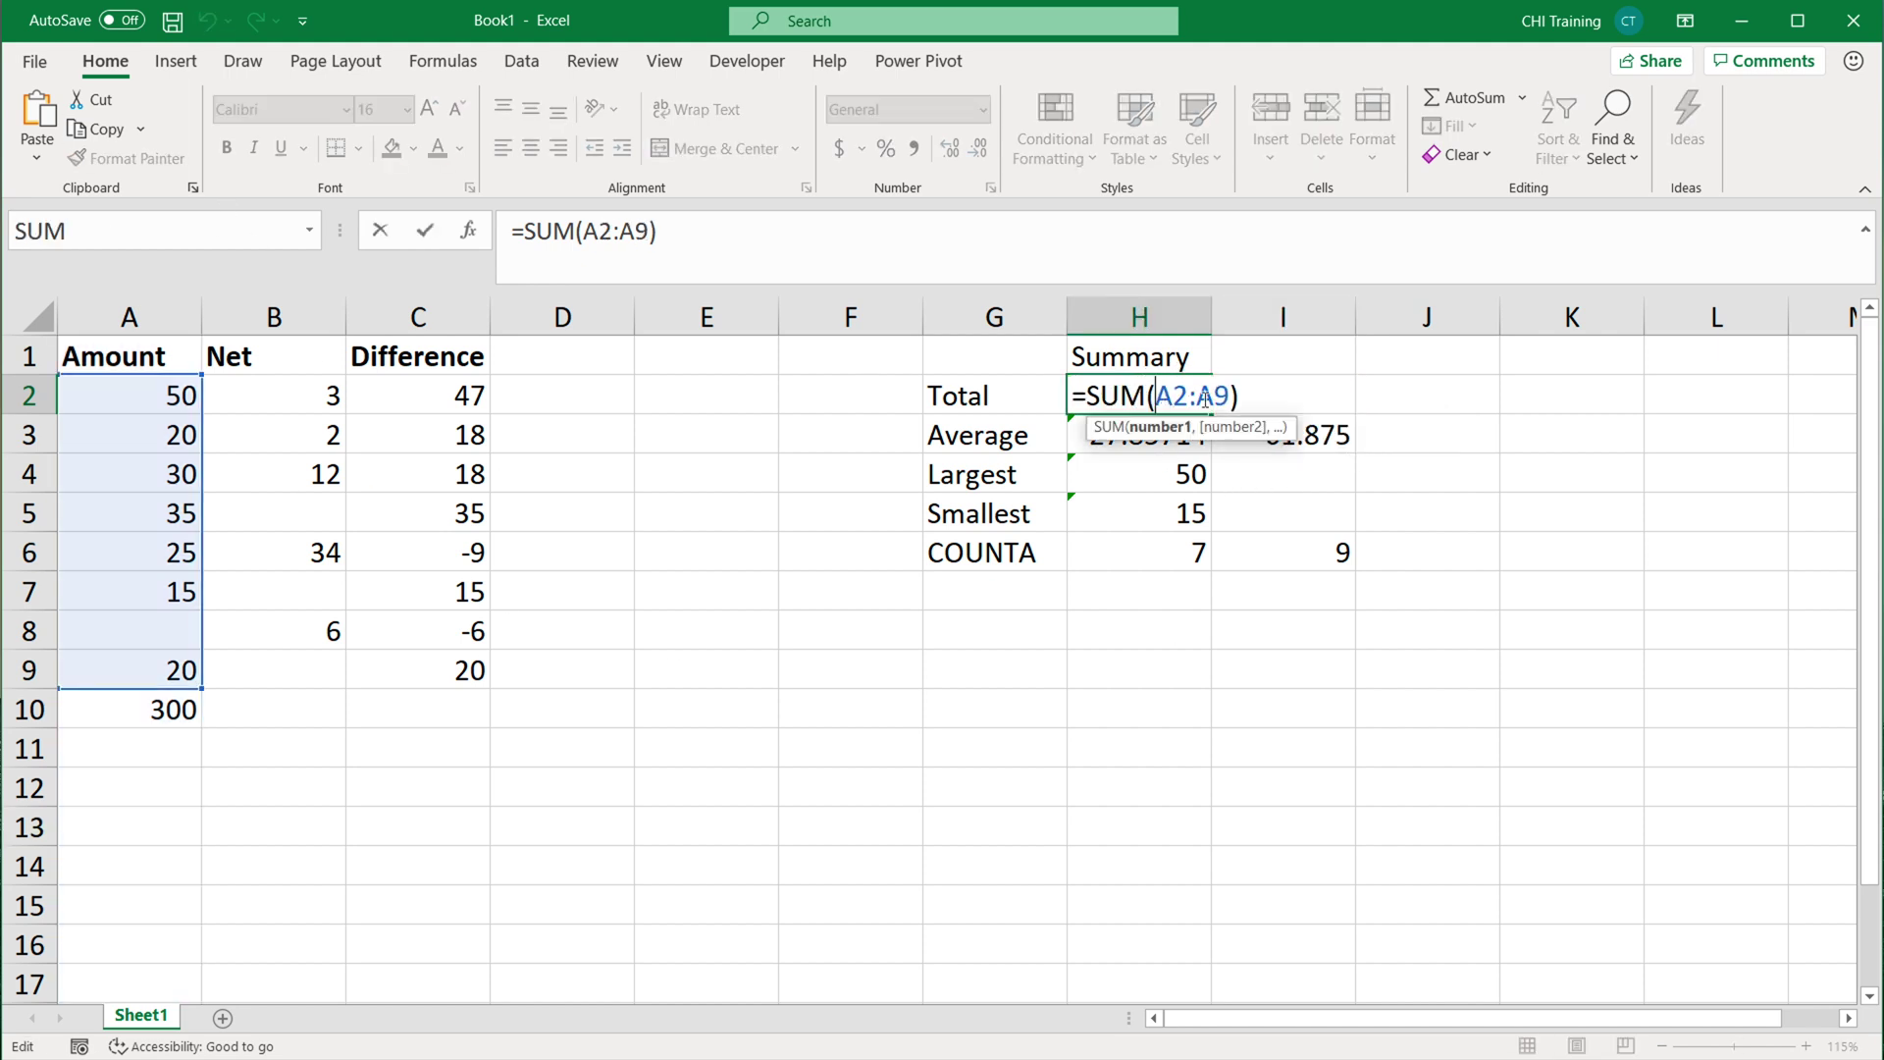
pyautogui.press('Escape')
pyautogui.click(169, 719)
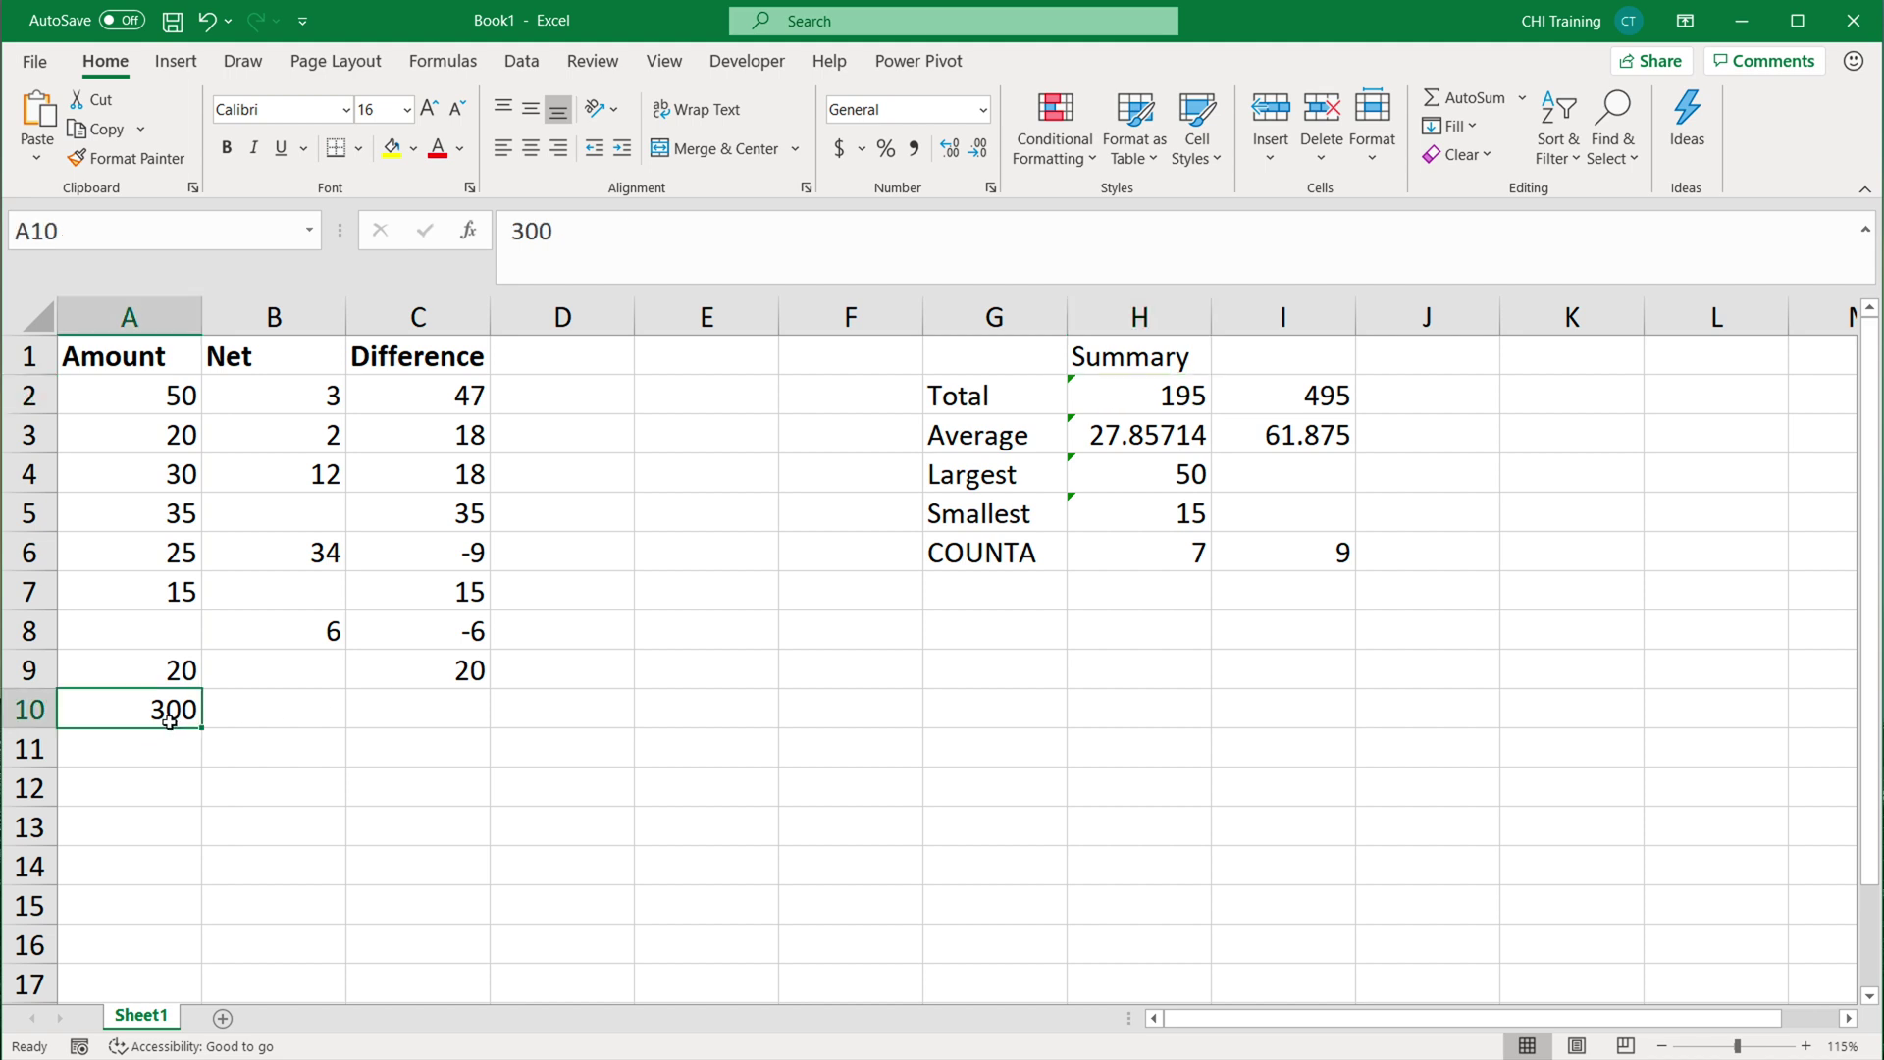
pyautogui.press('Delete')
pyautogui.click(147, 589)
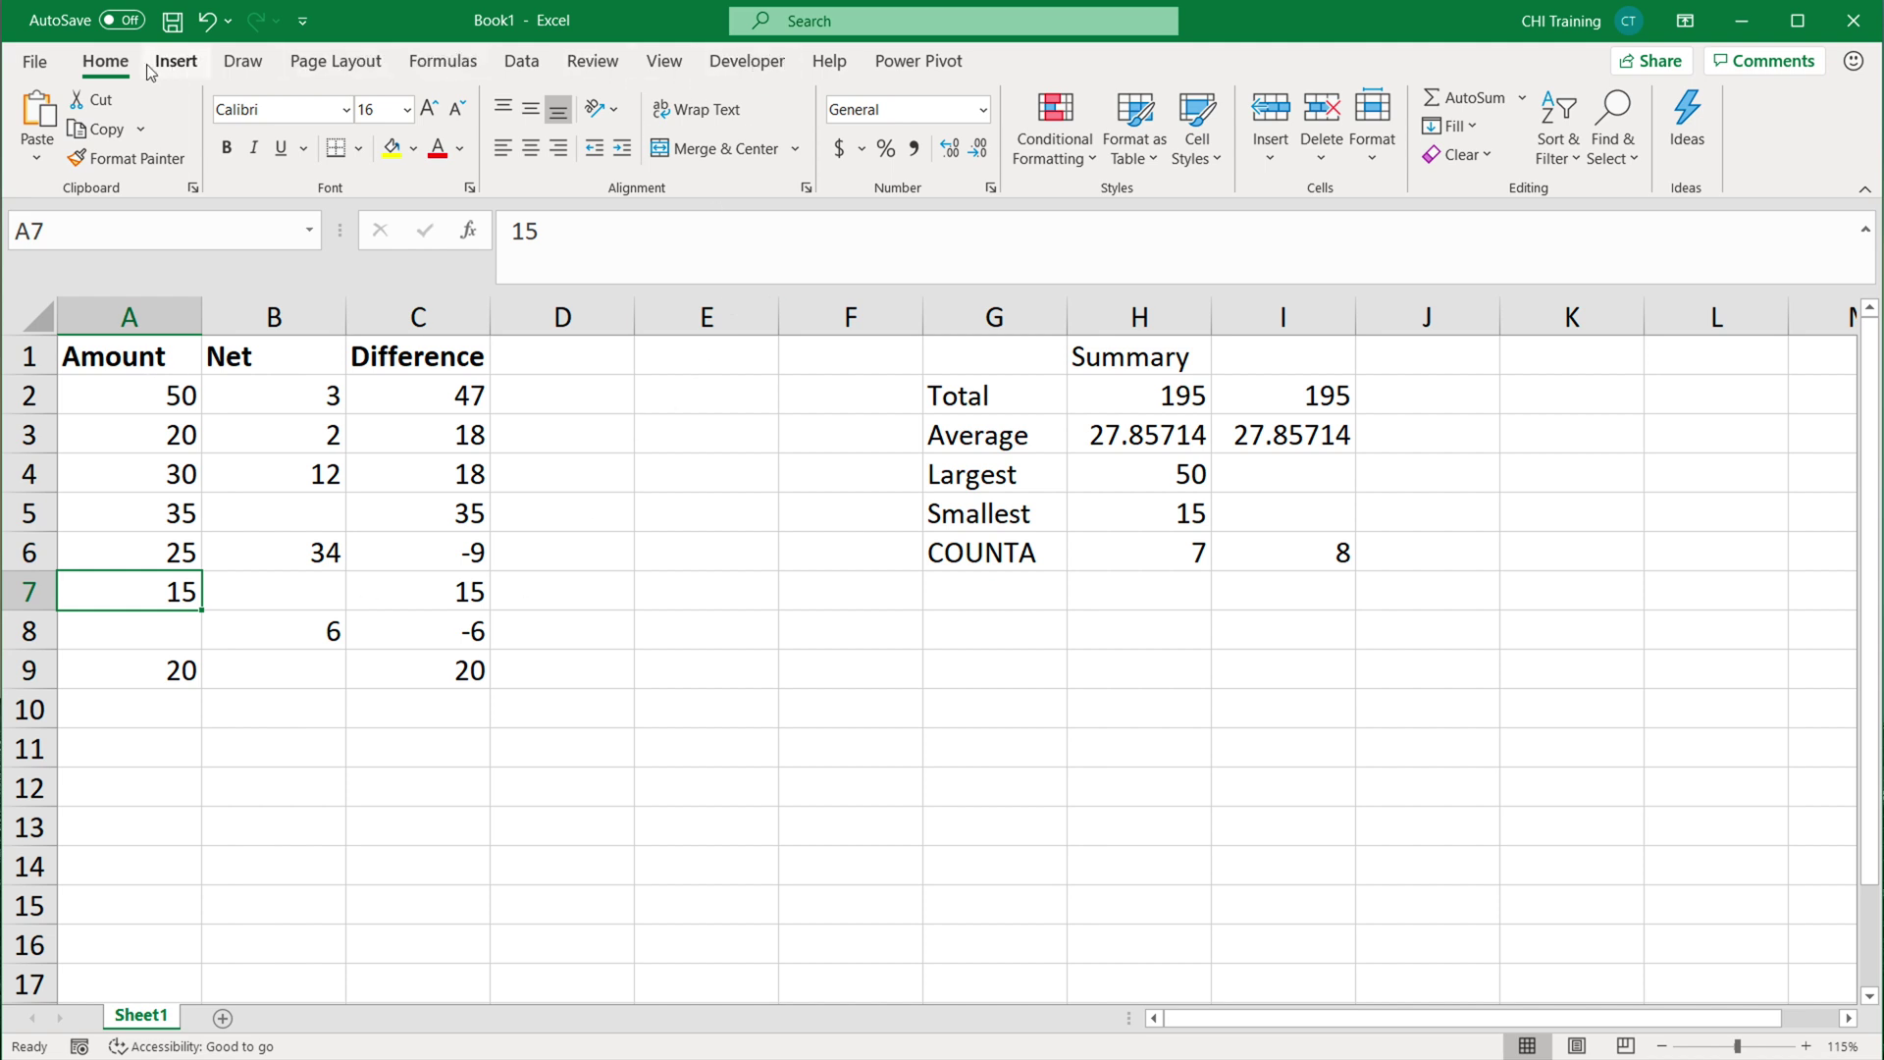
# Format A1:C9 as a table with headers using a light yellow style.
pyautogui.moveTo(122, 359); pyautogui.dragTo(449, 655)
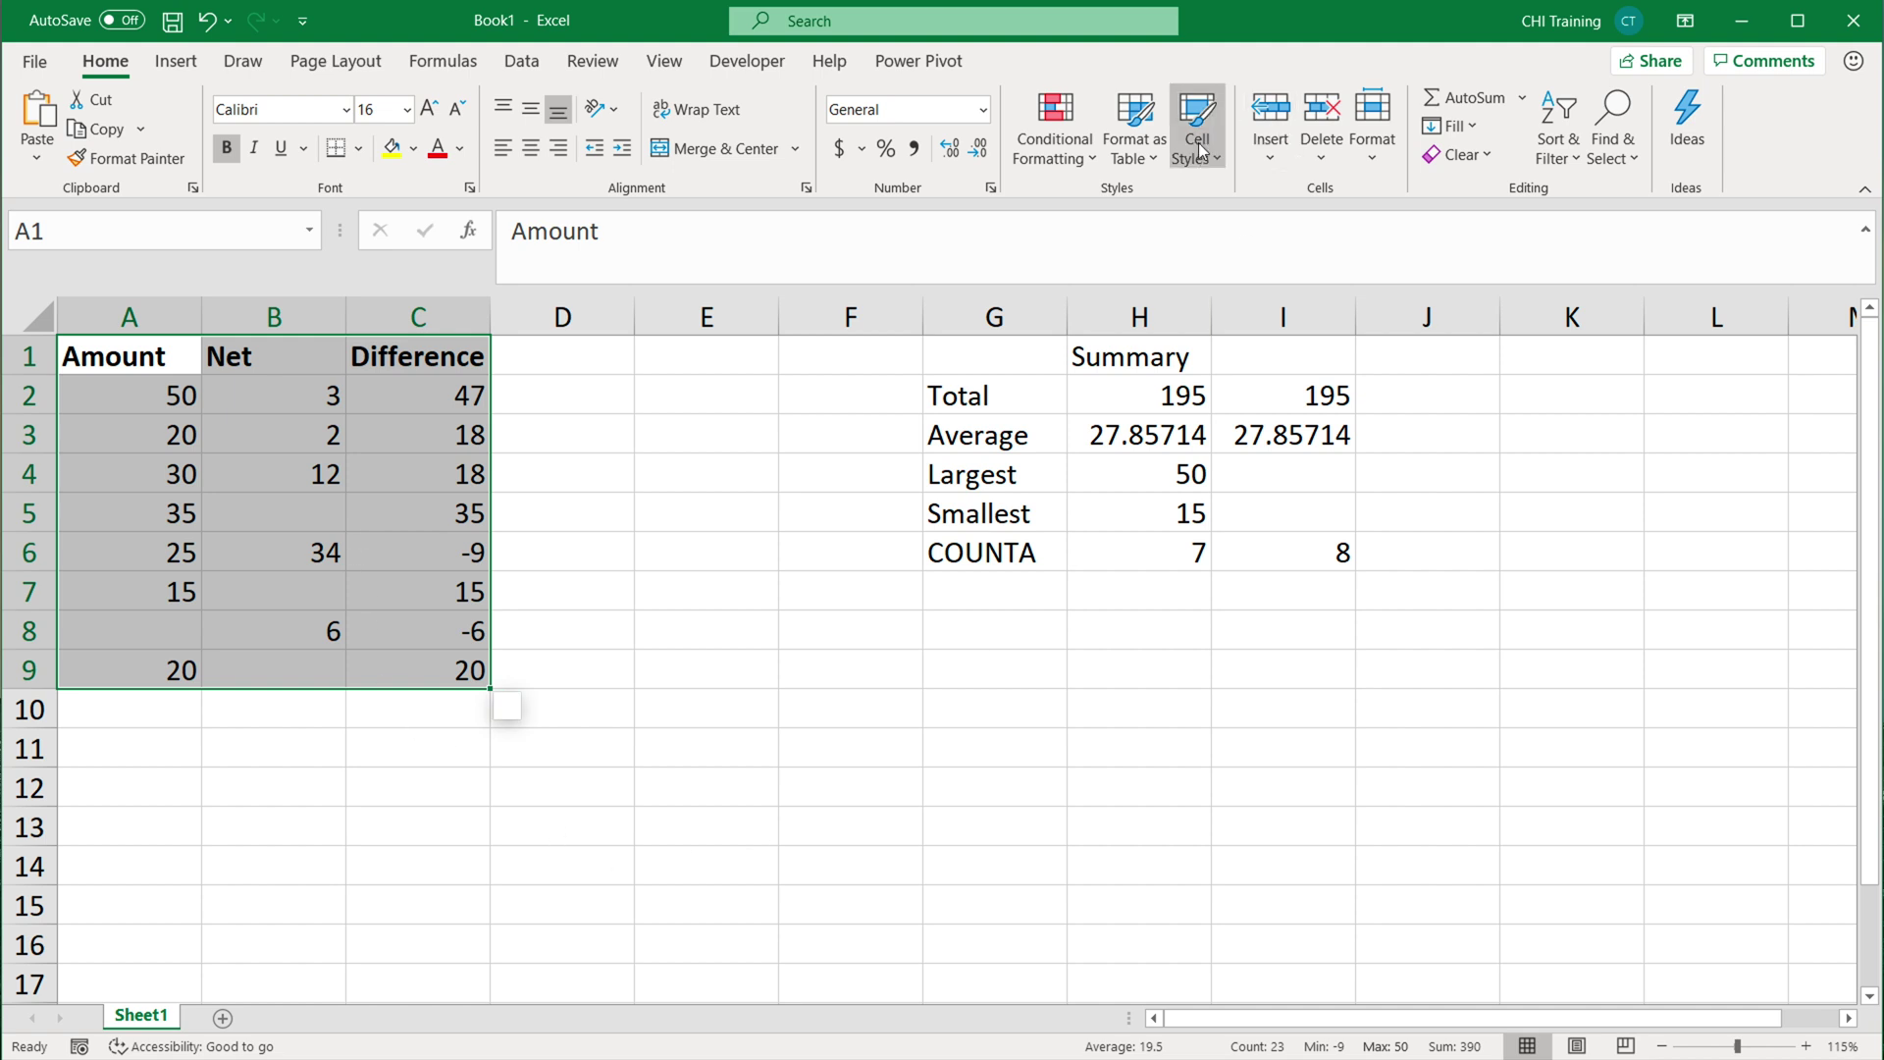
pyautogui.click(1150, 161)
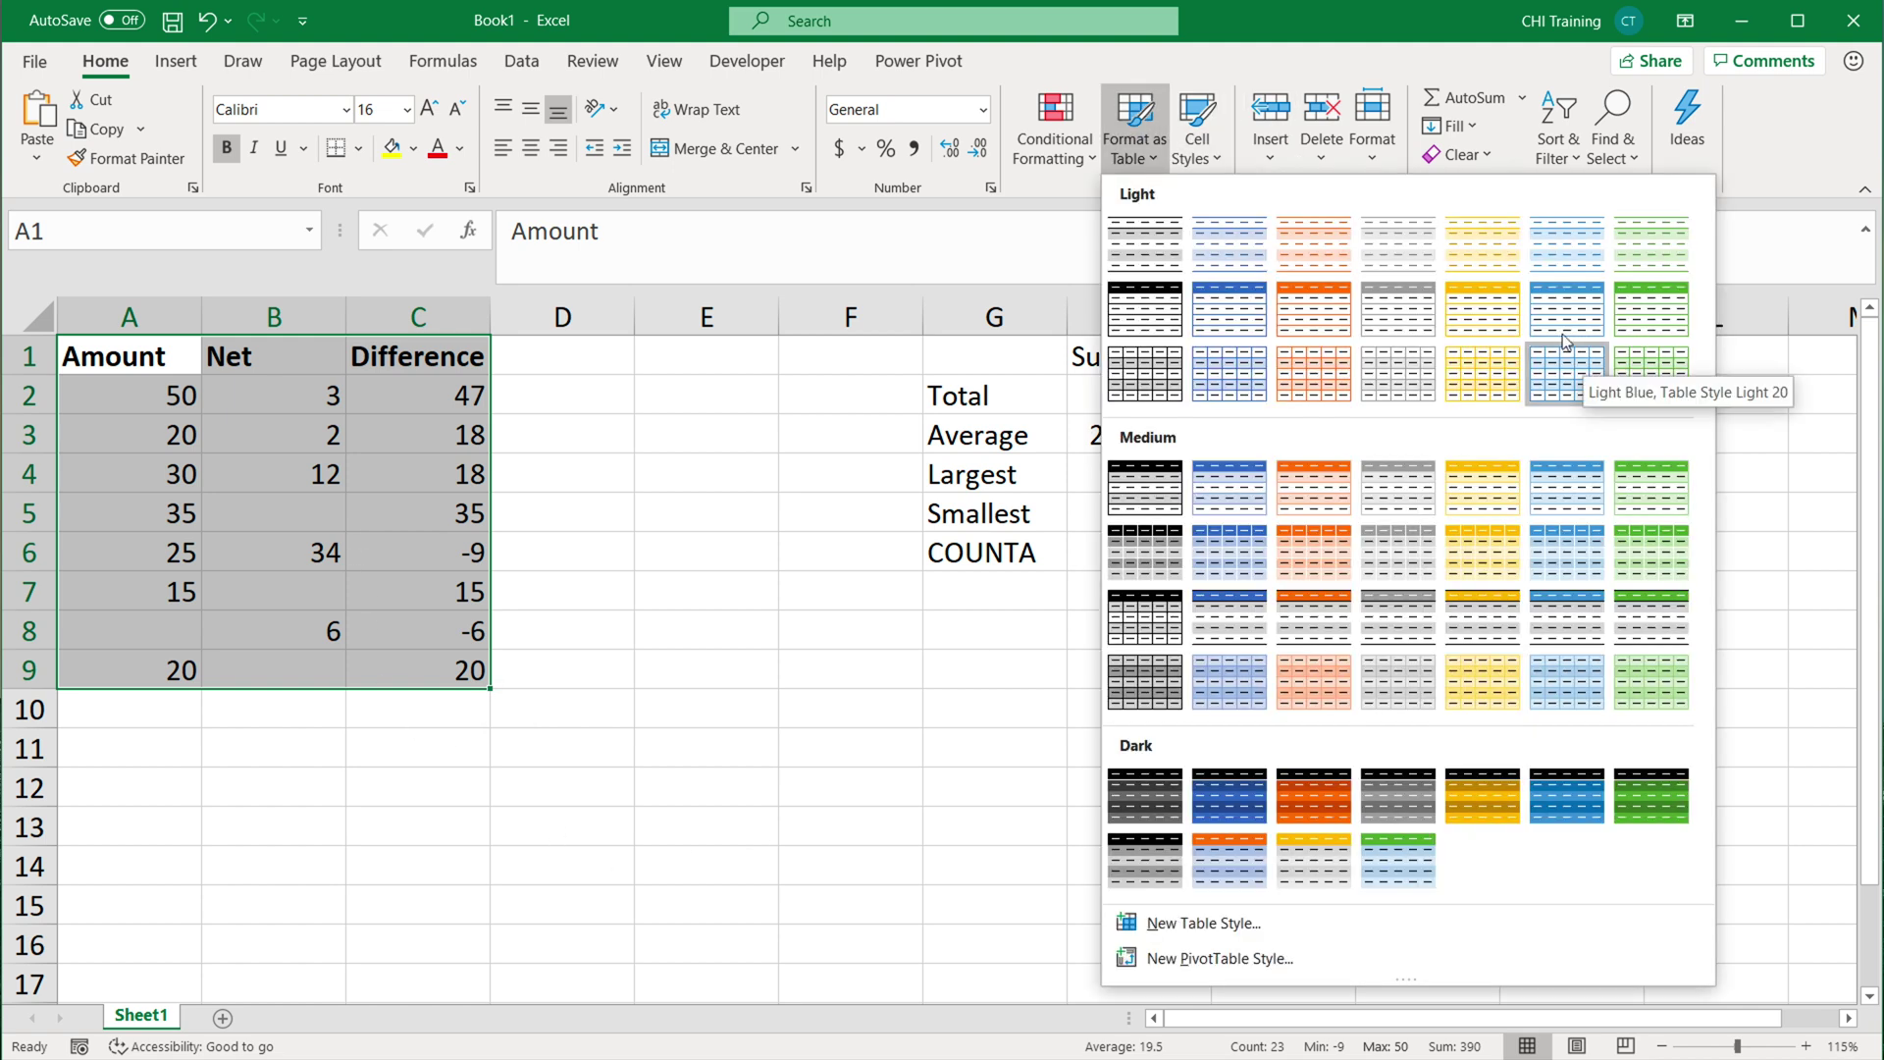
pyautogui.click(1499, 327)
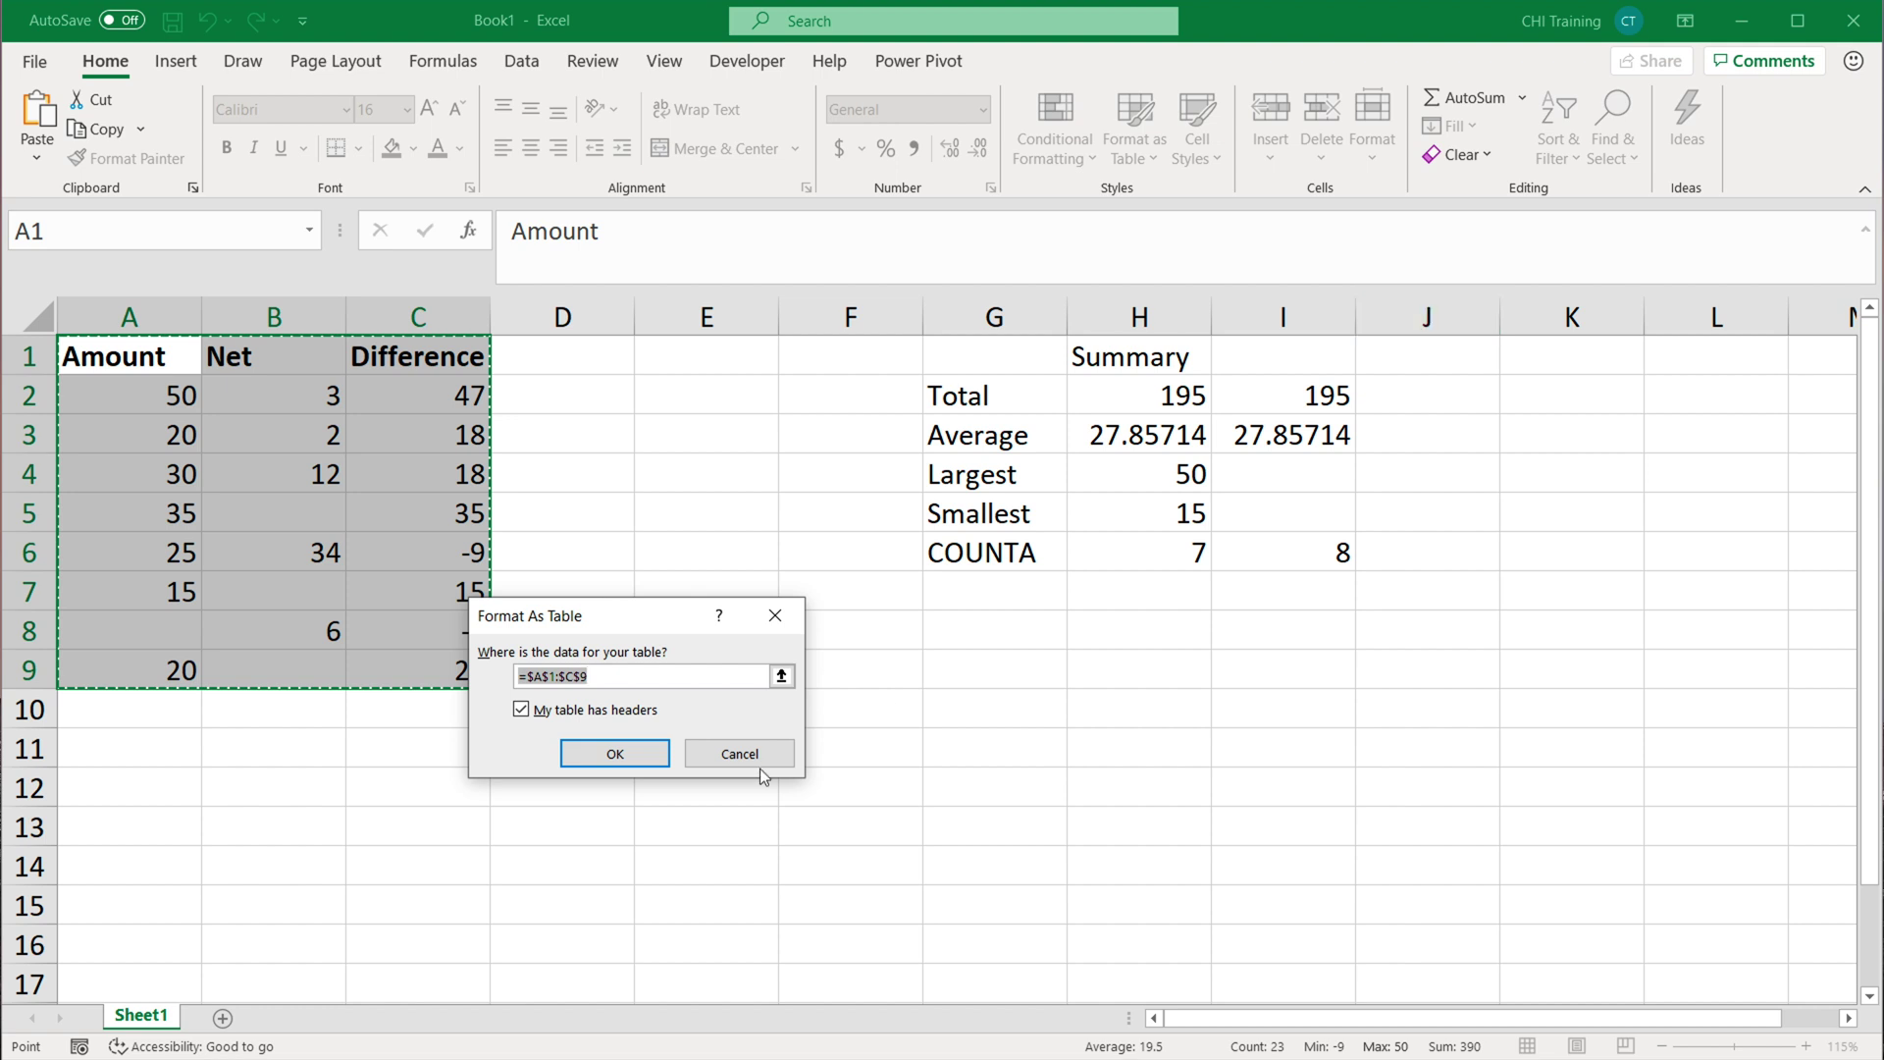
pyautogui.click(616, 753)
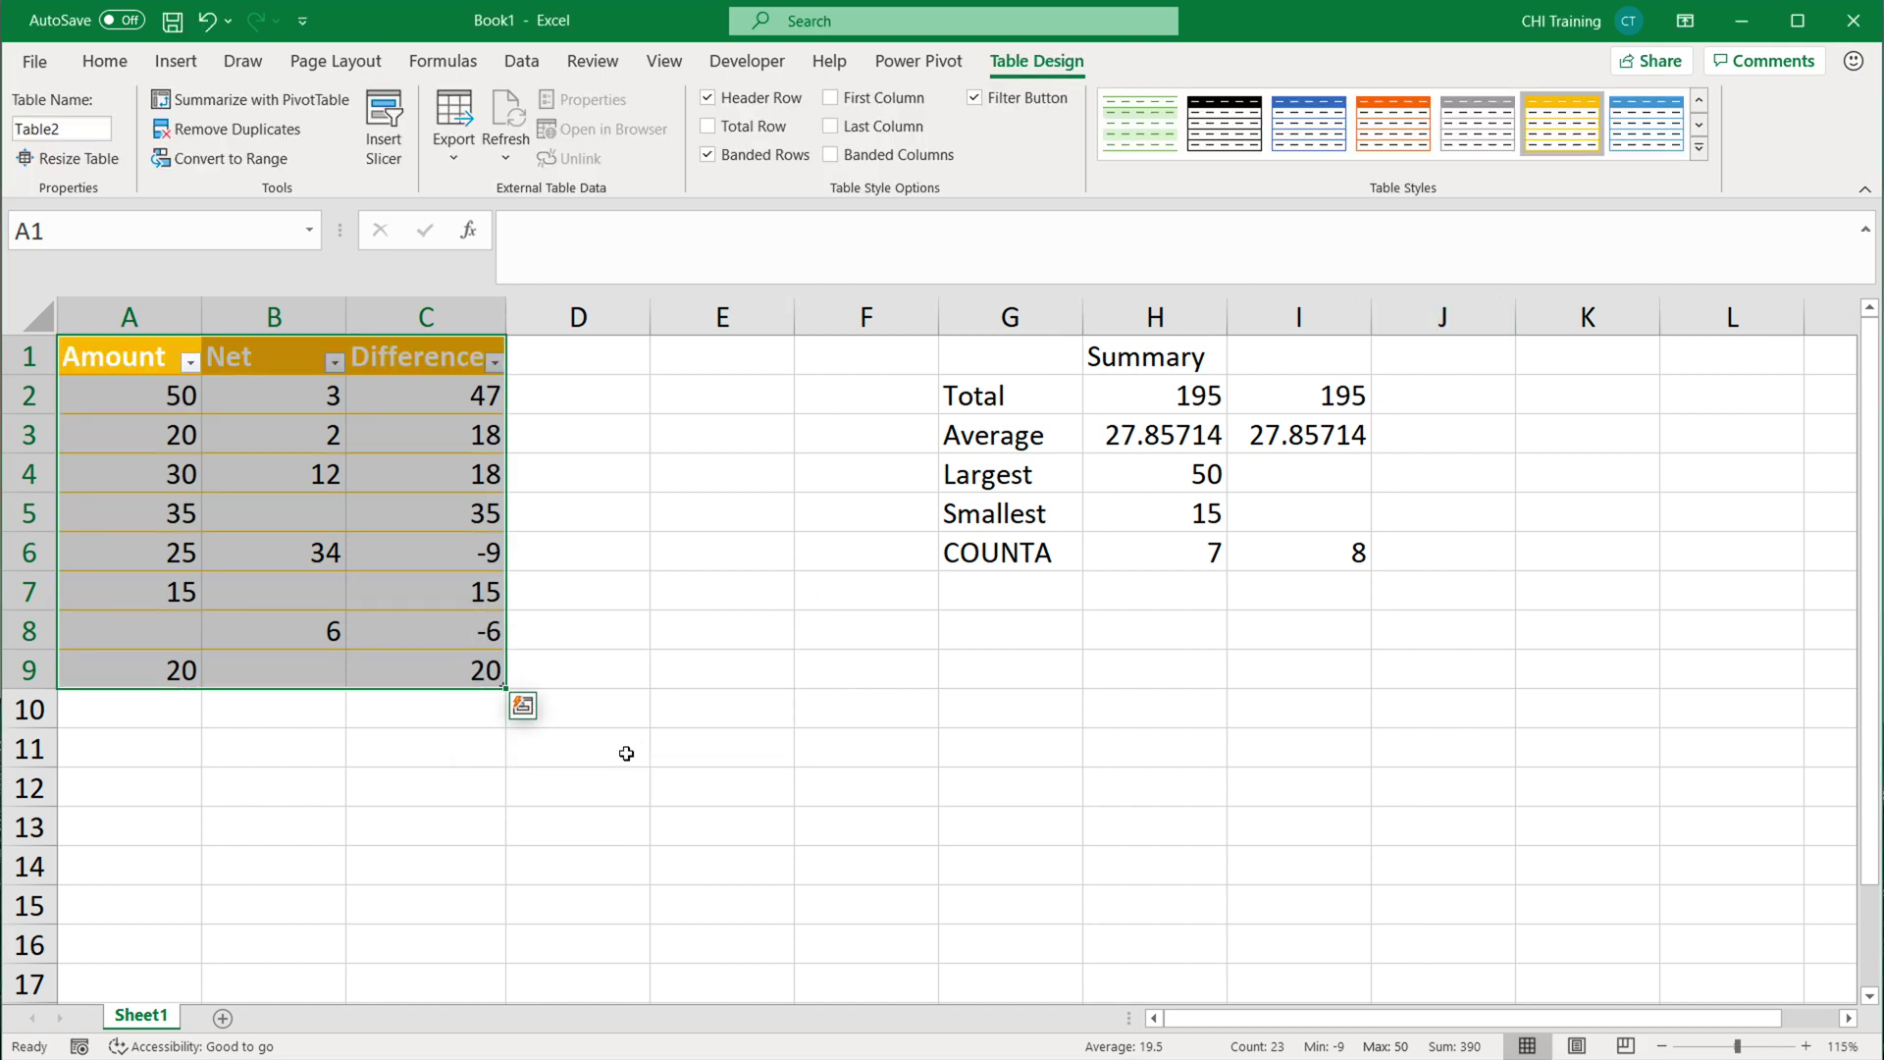